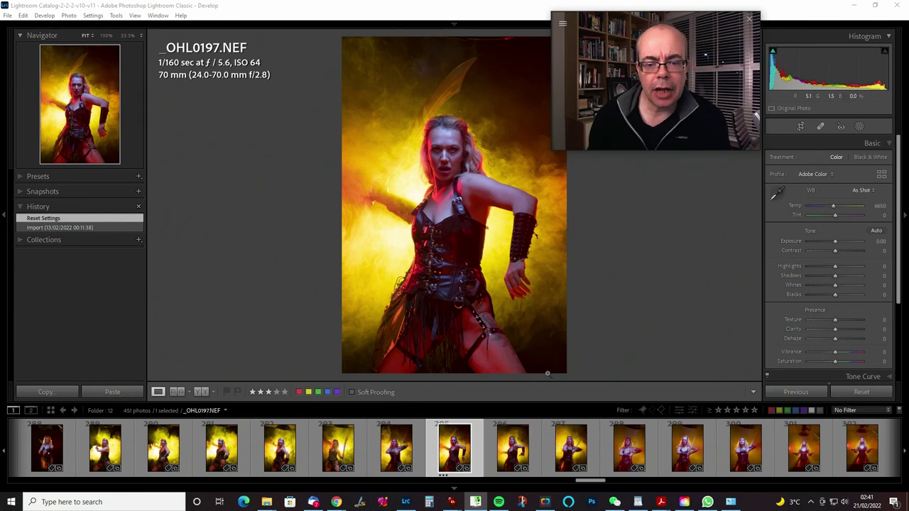
- Browse the filmstrip, view _OHL0204.NEF for comparison, and return to _OHL0197.NEF
scroll(589, 482, up, 3)
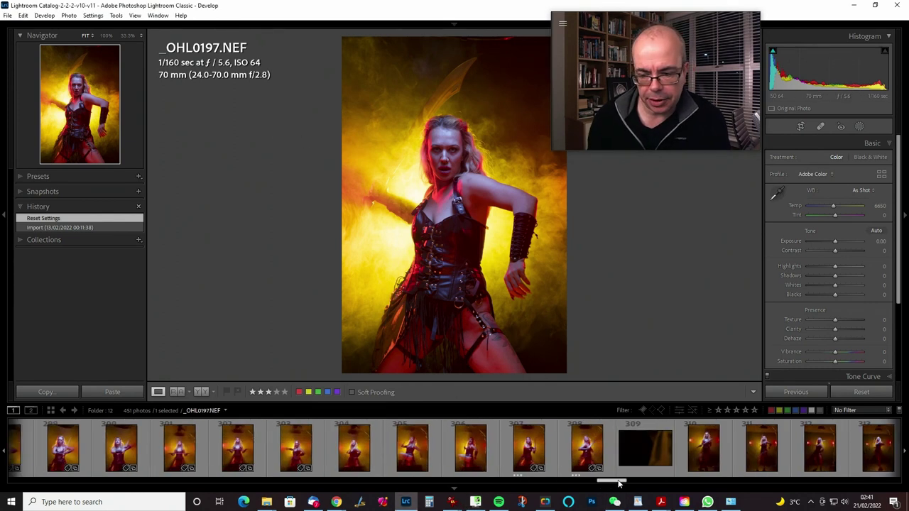
scroll(591, 483, down, 3)
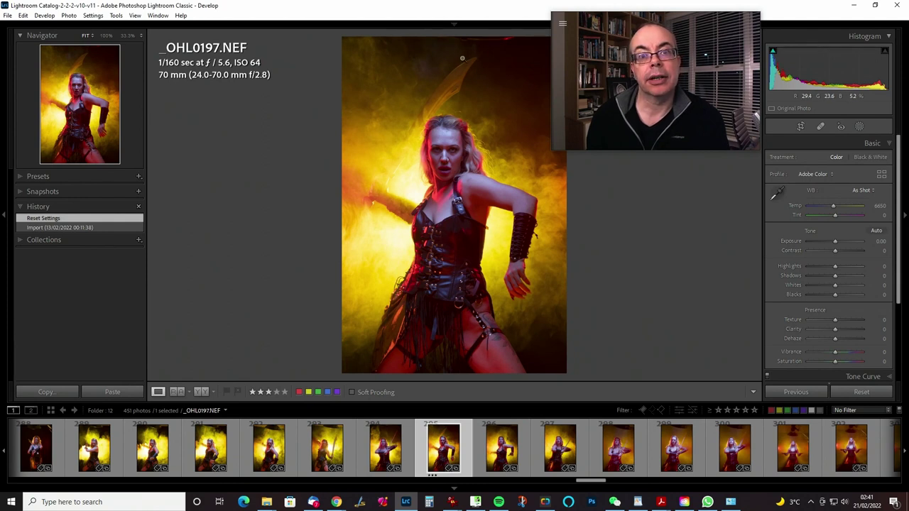
click(851, 447)
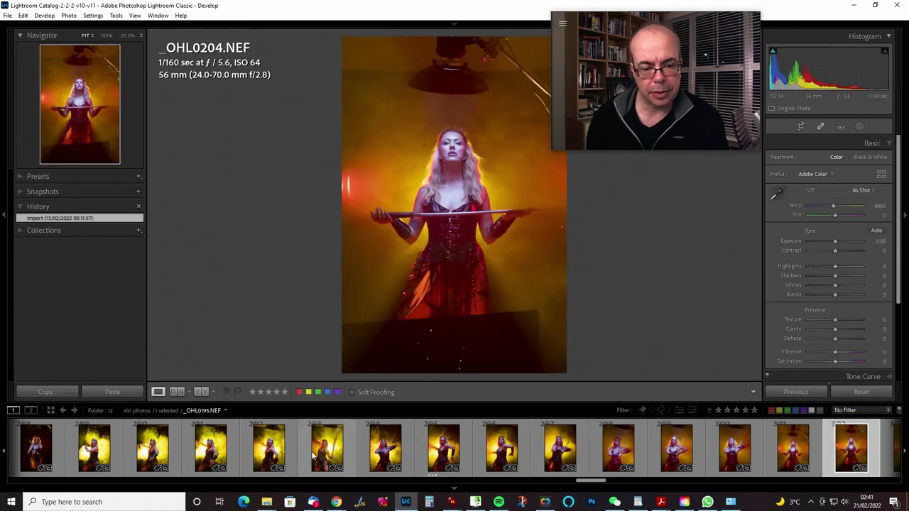
click(443, 448)
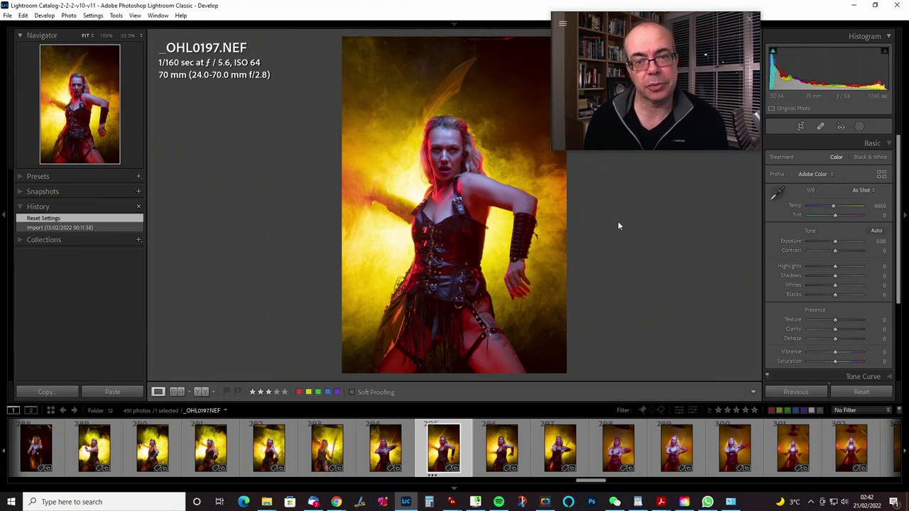
- Add a radial gradient mask over the woman's face in _OHL0197.NEF
click(858, 126)
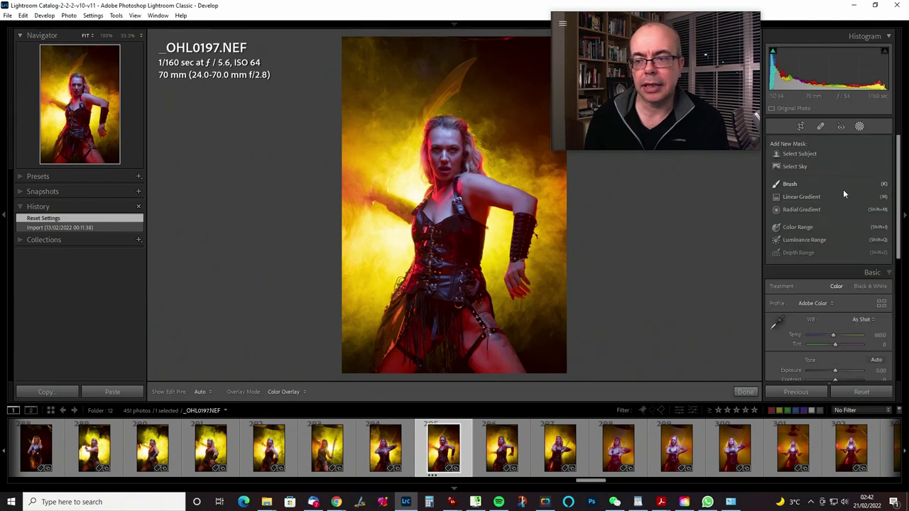
click(811, 208)
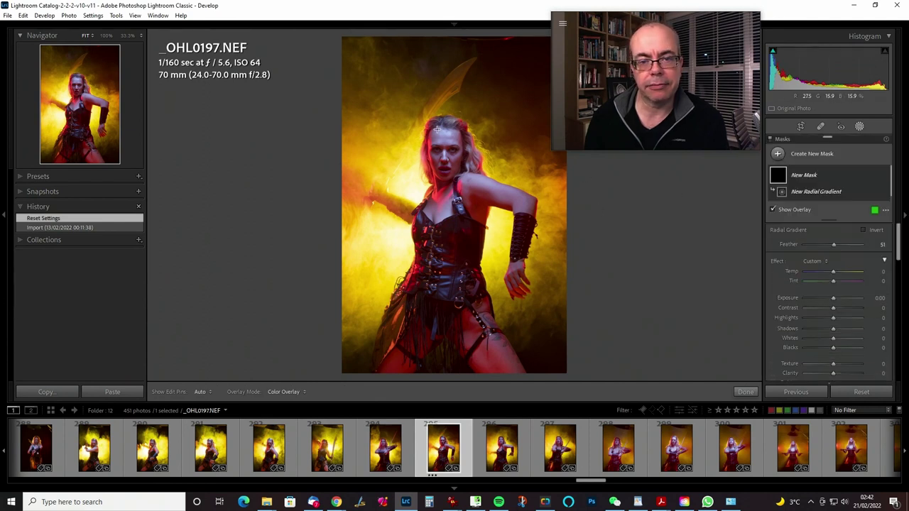
drag(440, 132, 447, 155)
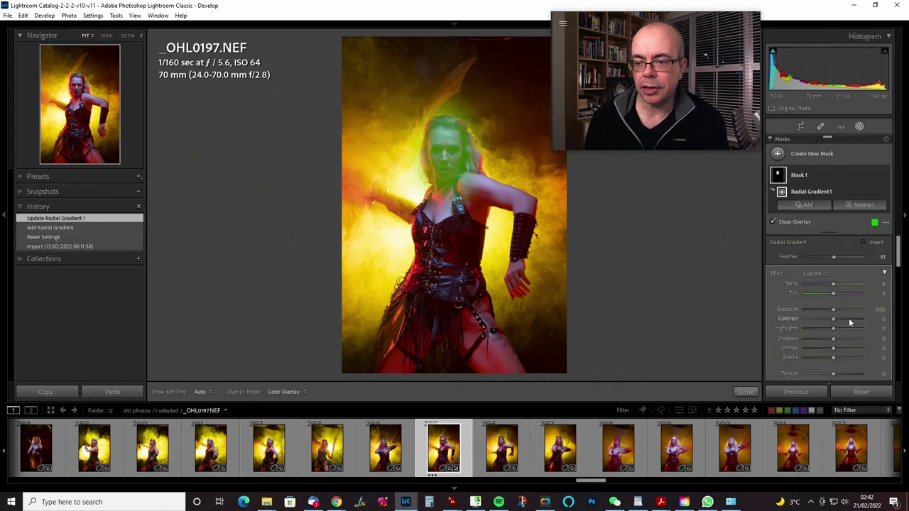
- Set the face mask's Exposure to 0.30, Whites to 15 and Shadows to 31, and nudge the gradient into place over the face
click(874, 309)
text(0.3)
key(Return)
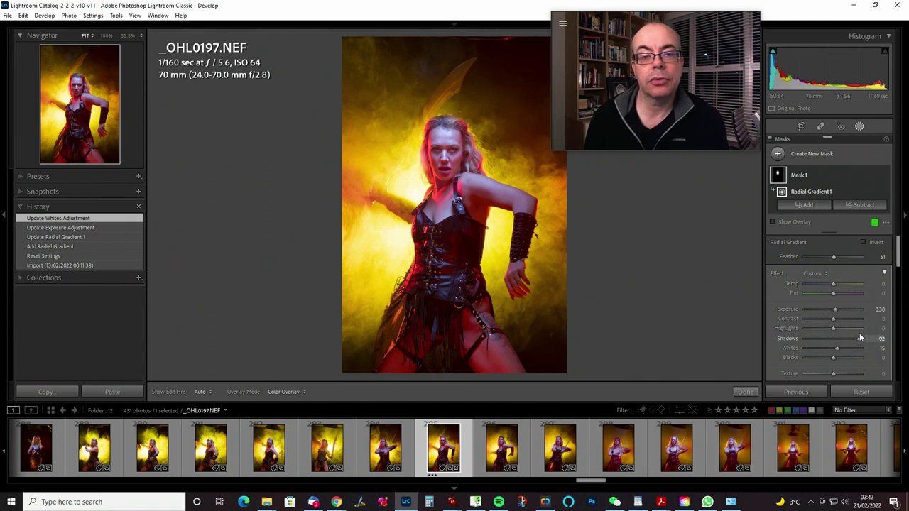
drag(859, 333, 843, 335)
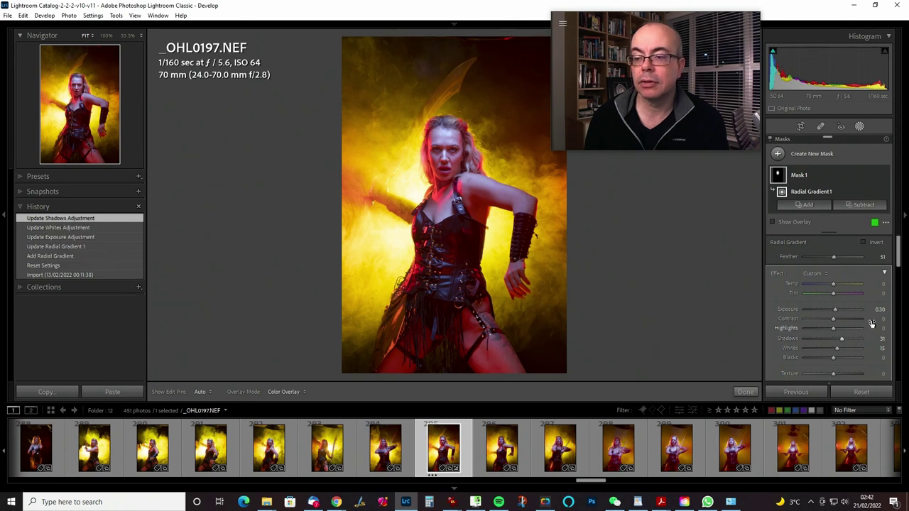
drag(445, 154, 443, 156)
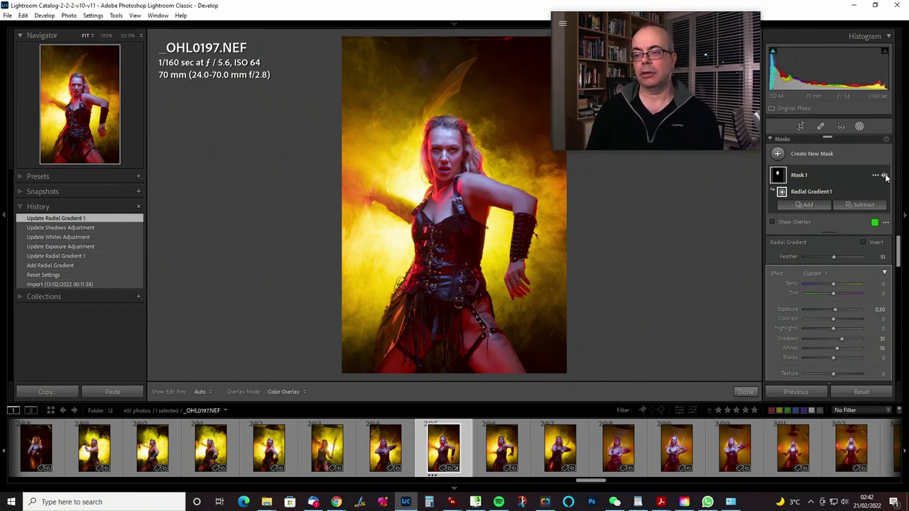
- Compare the photo with the face mask hidden and shown, leaving the mask enabled
click(884, 175)
click(884, 175)
click(883, 175)
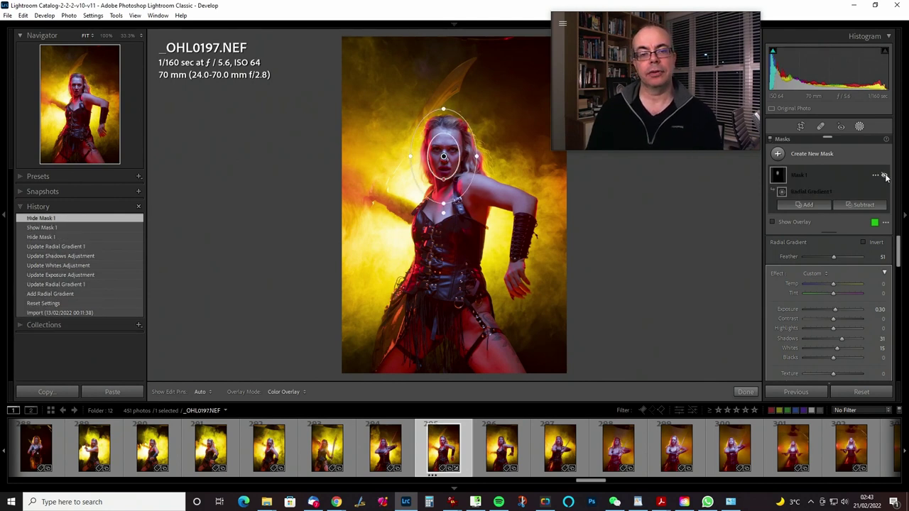
click(884, 176)
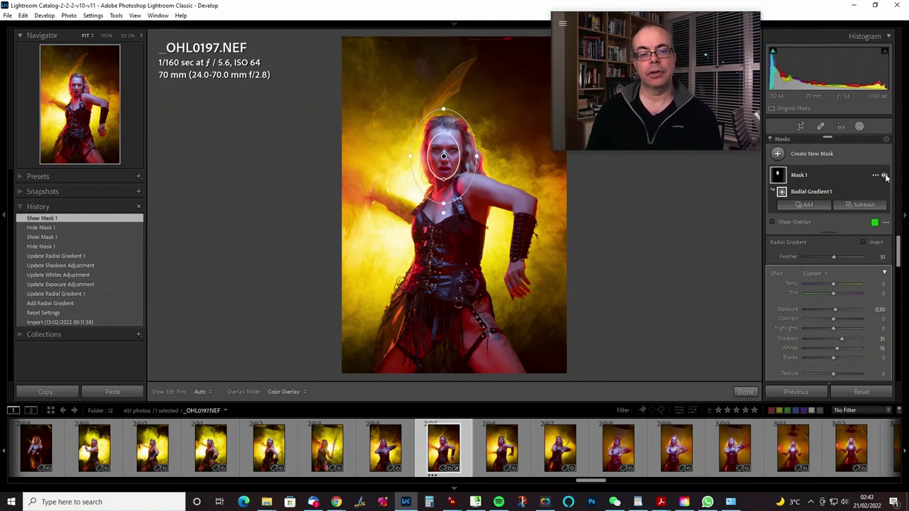
click(56, 227)
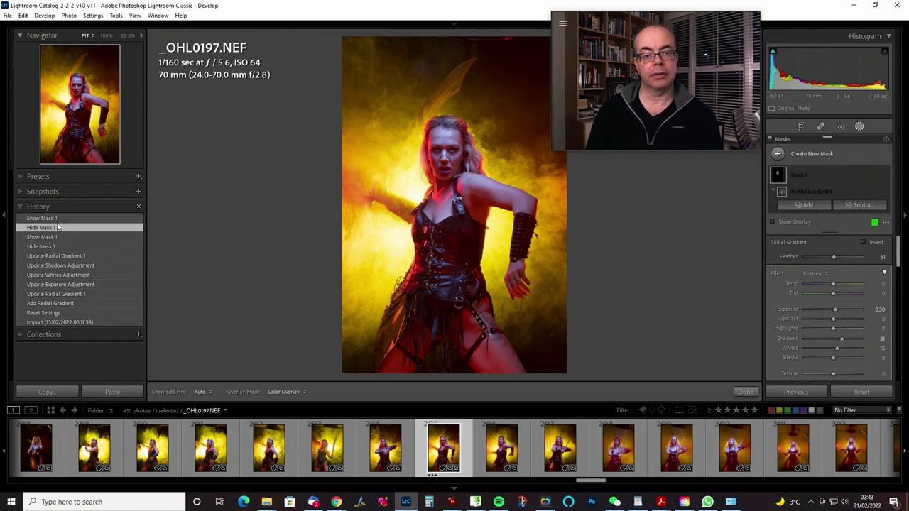
click(58, 219)
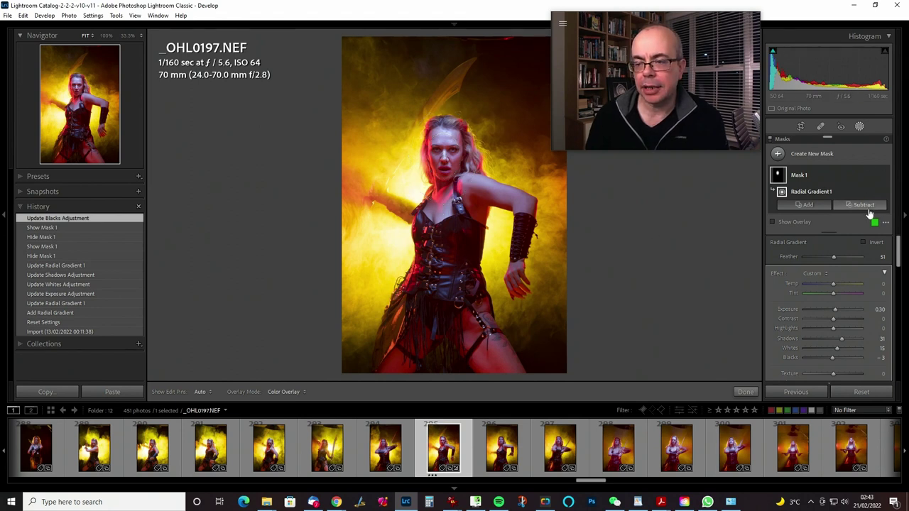
- Set the face mask's Blacks to -3 and finish masking
drag(883, 176, 883, 176)
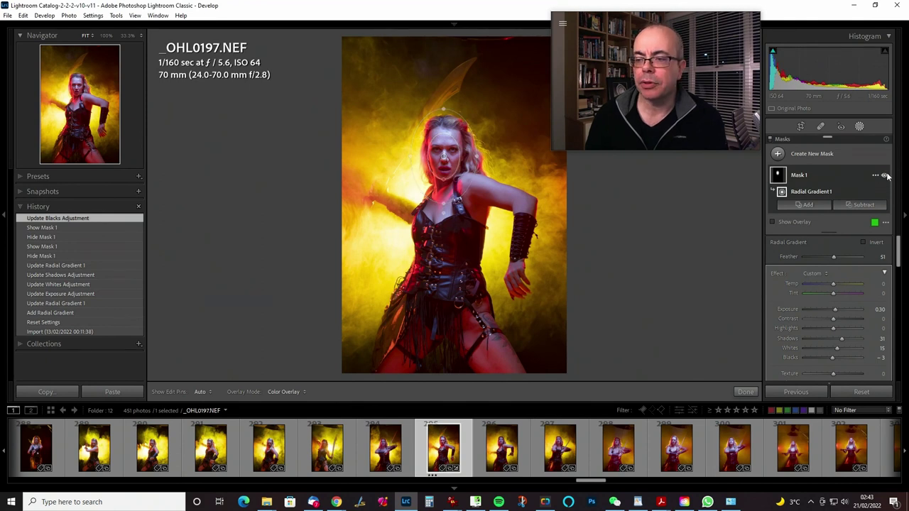
click(744, 391)
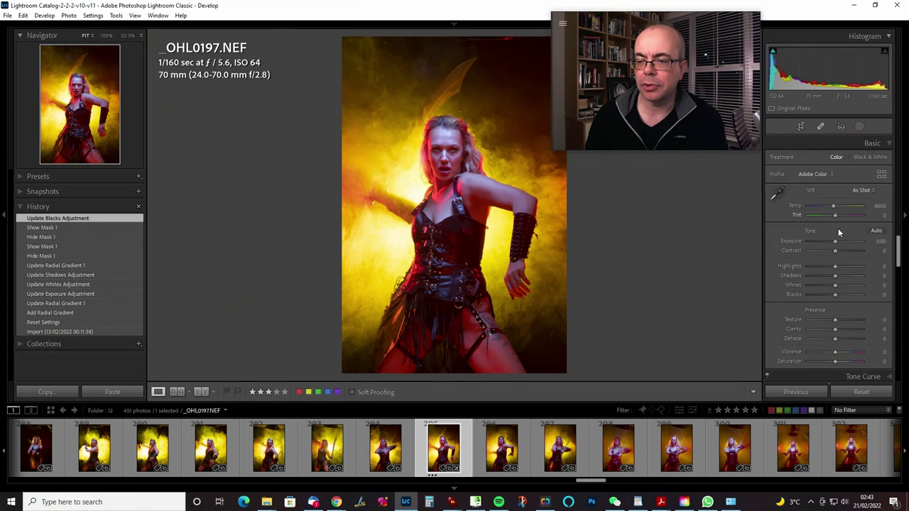
- Compare strong and weak highlight recovery on the whole photo, settling on Highlights -88
drag(836, 267, 809, 265)
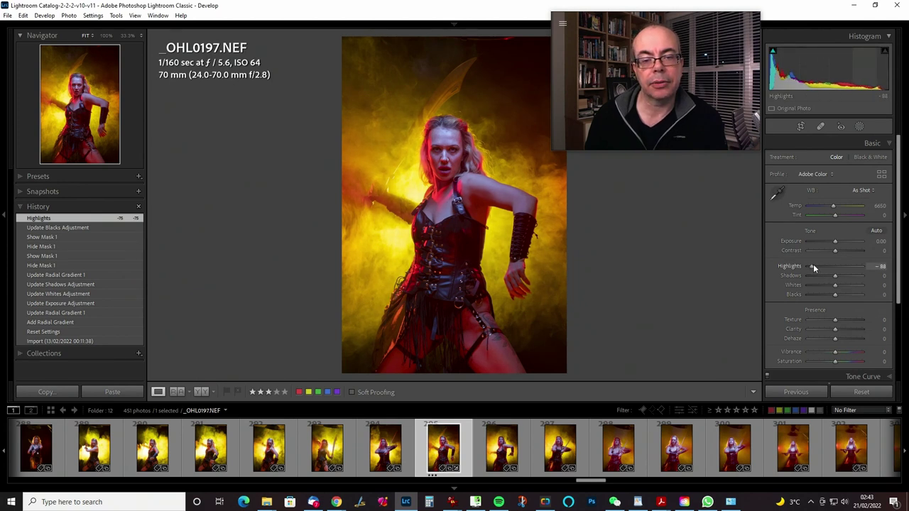
drag(812, 266, 835, 265)
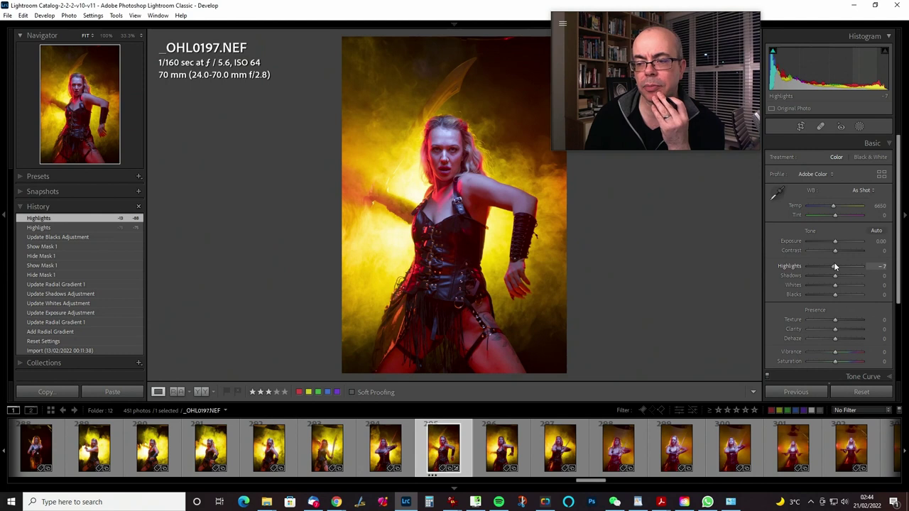
drag(834, 266, 810, 269)
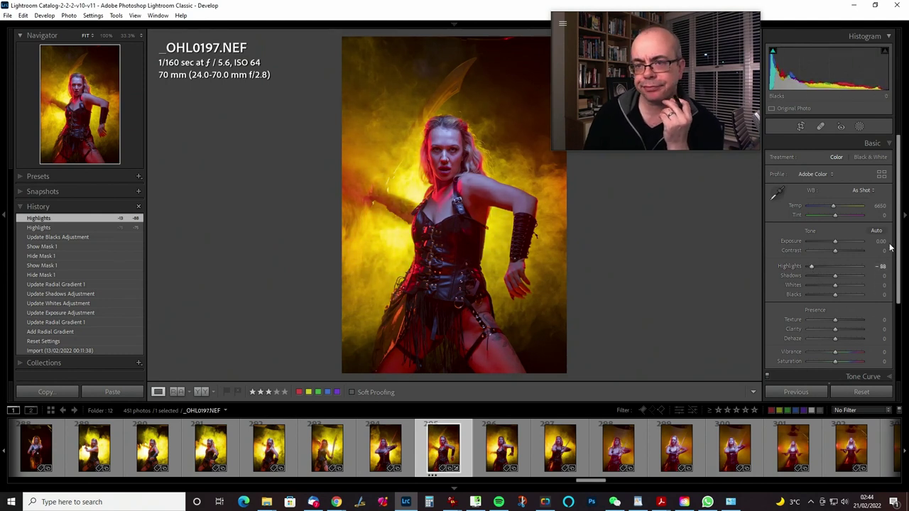
- Brighten the face with the targeted HSL Luminance adjustment, setting Blue to +19 and Purple to +7
scroll(901, 264, down, 1)
drag(901, 264, 900, 343)
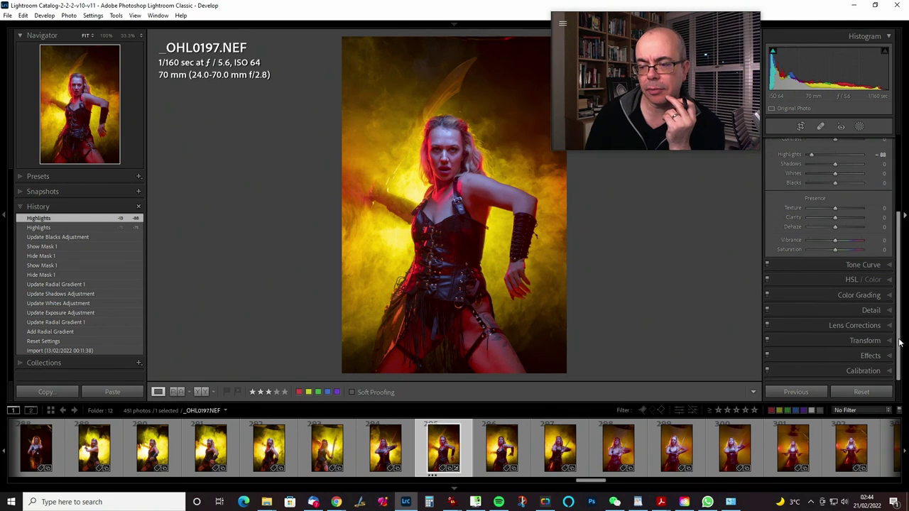
click(852, 280)
scroll(781, 199, up, 2)
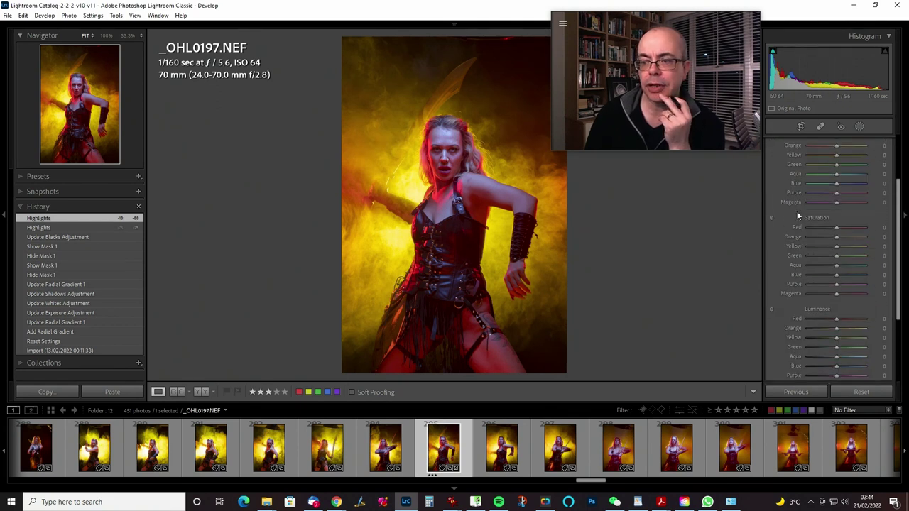
click(771, 310)
drag(446, 135, 447, 132)
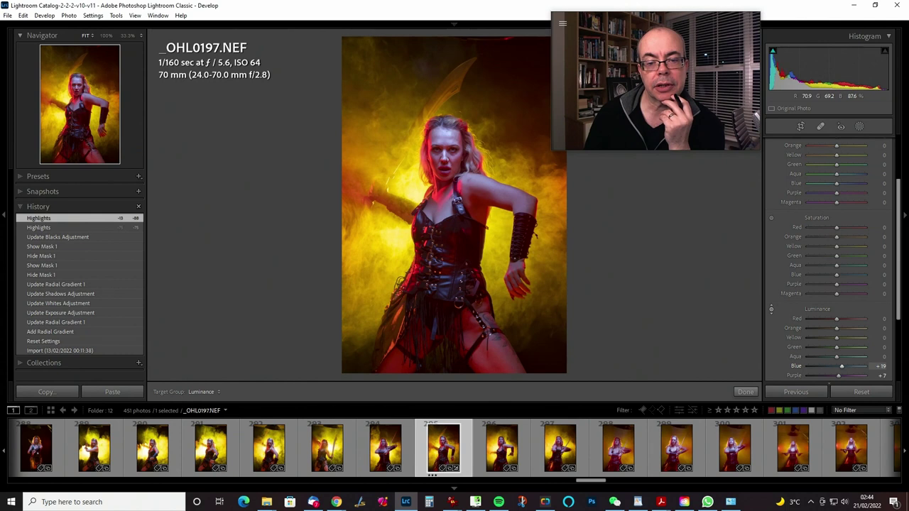
drag(448, 140, 448, 142)
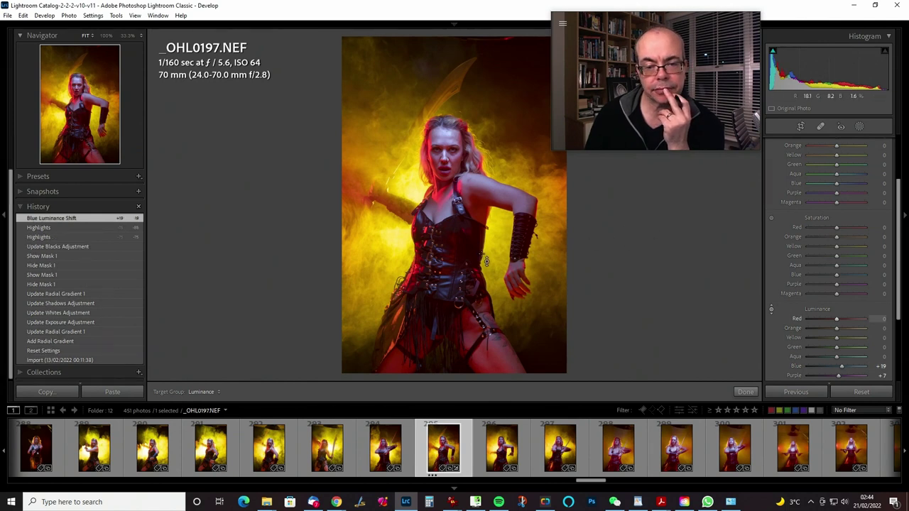
- Raise the whole photo's Shadows to +32 in the Basic adjustments
scroll(852, 152, up, 3)
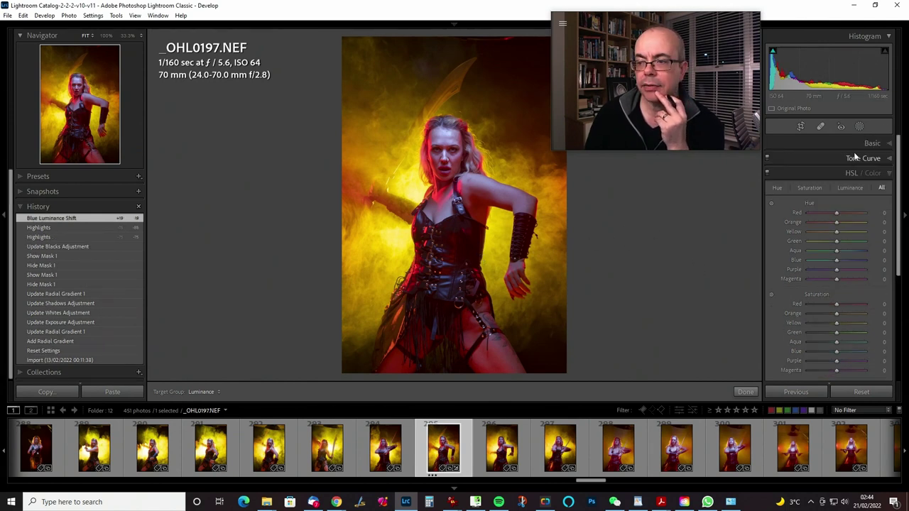
click(859, 143)
drag(835, 276, 842, 277)
drag(844, 275, 841, 275)
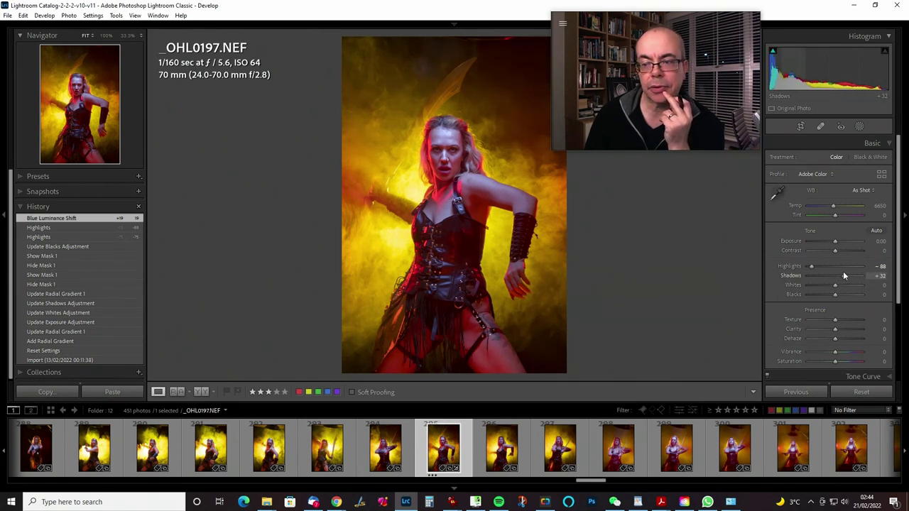
drag(844, 275, 844, 275)
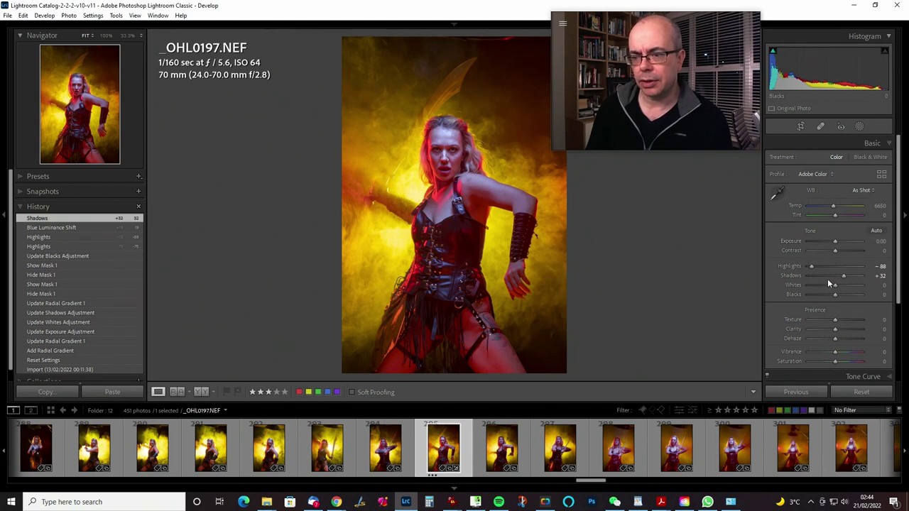
- Try several Whites levels against the histogram, settling on Whites +14 with Highlights at -89
drag(834, 285, 840, 284)
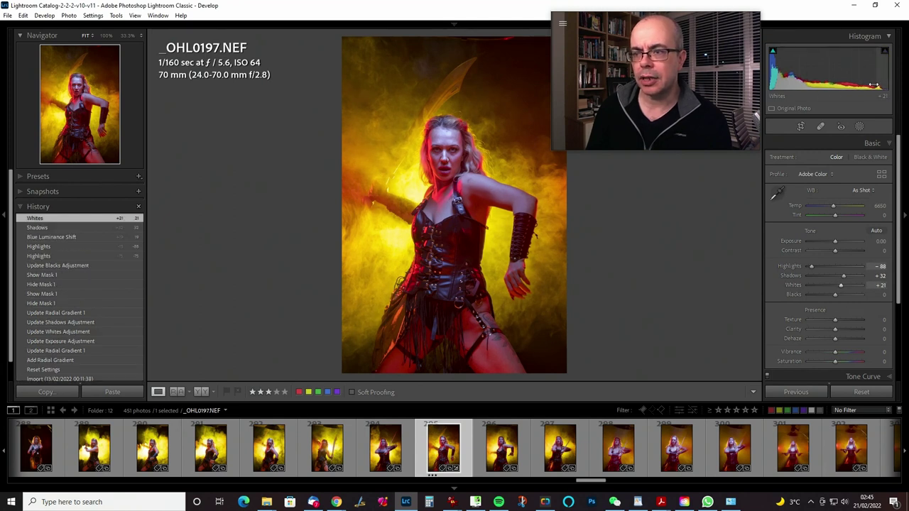
drag(841, 285, 844, 286)
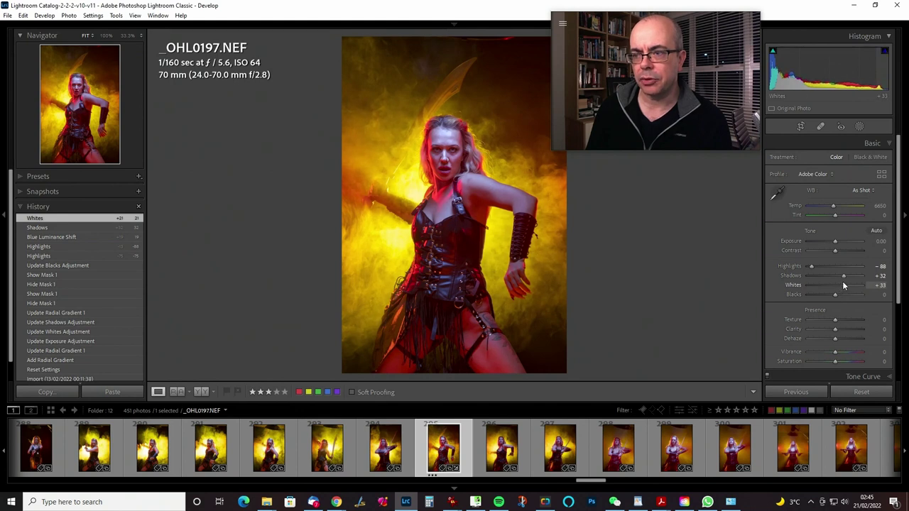
drag(843, 284, 838, 286)
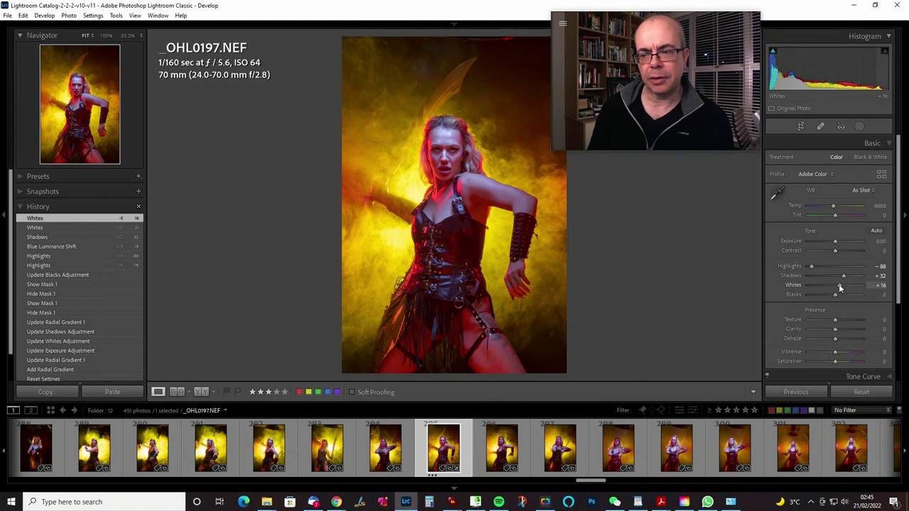
drag(839, 284, 841, 286)
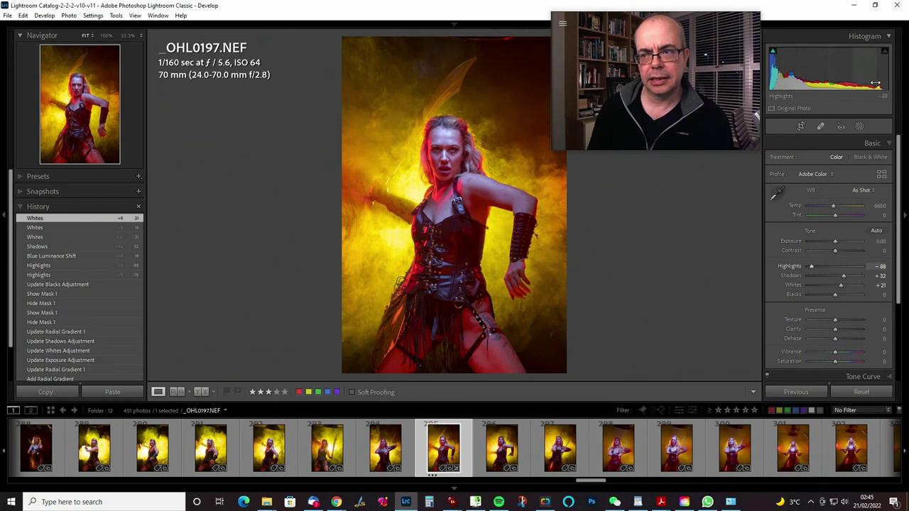
drag(840, 285, 835, 290)
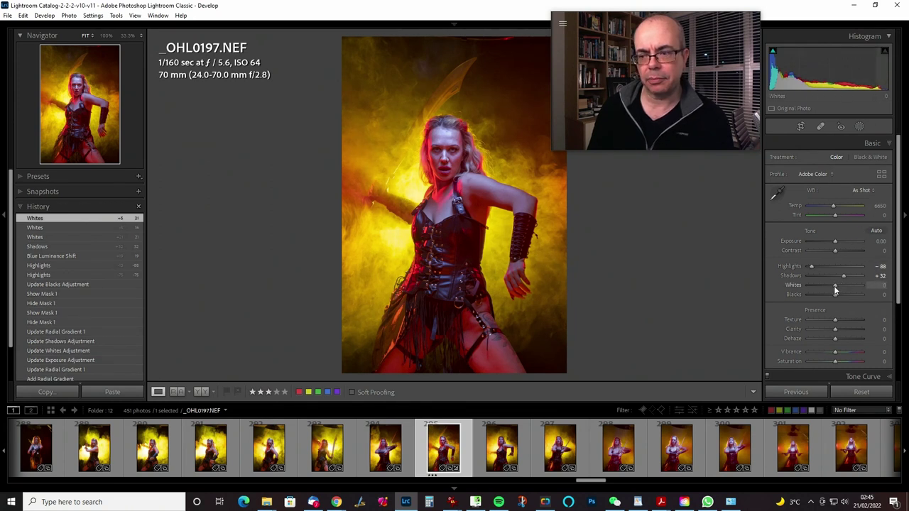
drag(833, 285, 834, 285)
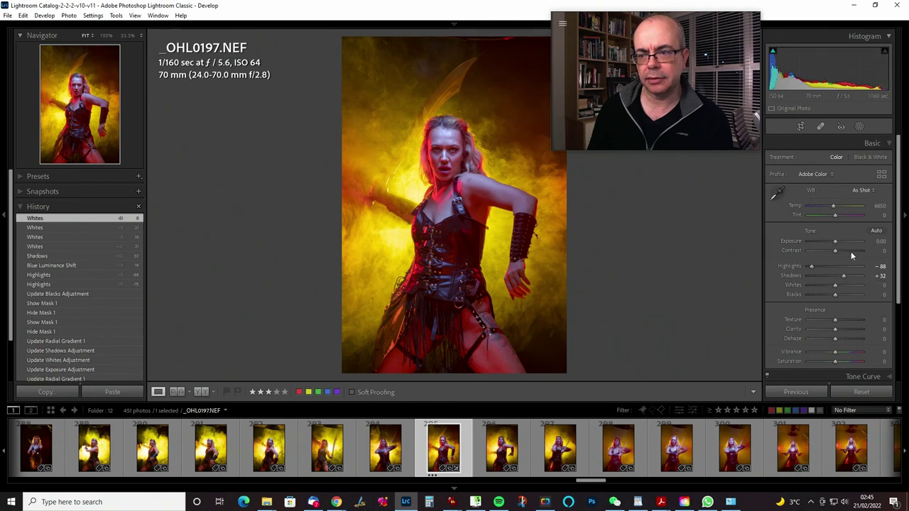
click(811, 265)
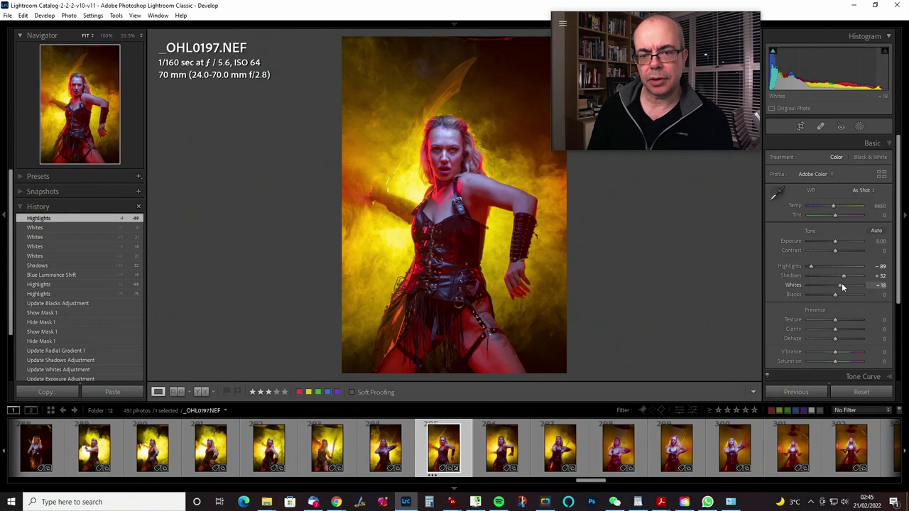
drag(841, 287, 840, 285)
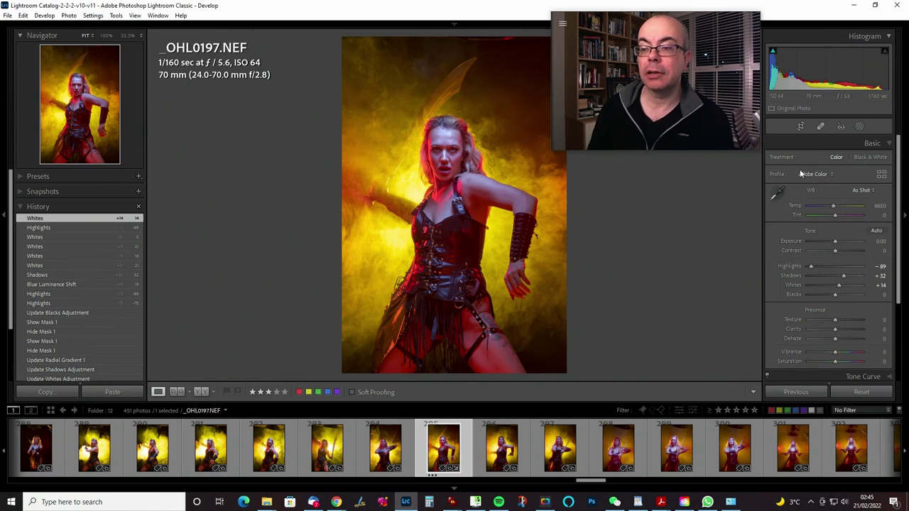
- Try a cool white balance with Temp 3140 and Tint +79 on the whole photo, then reset Tint to 0
drag(835, 205, 816, 206)
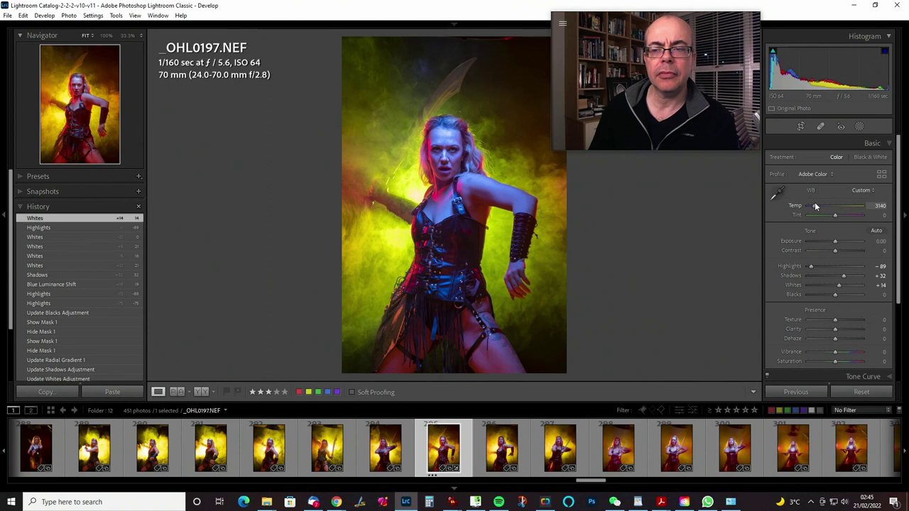
drag(834, 215, 850, 215)
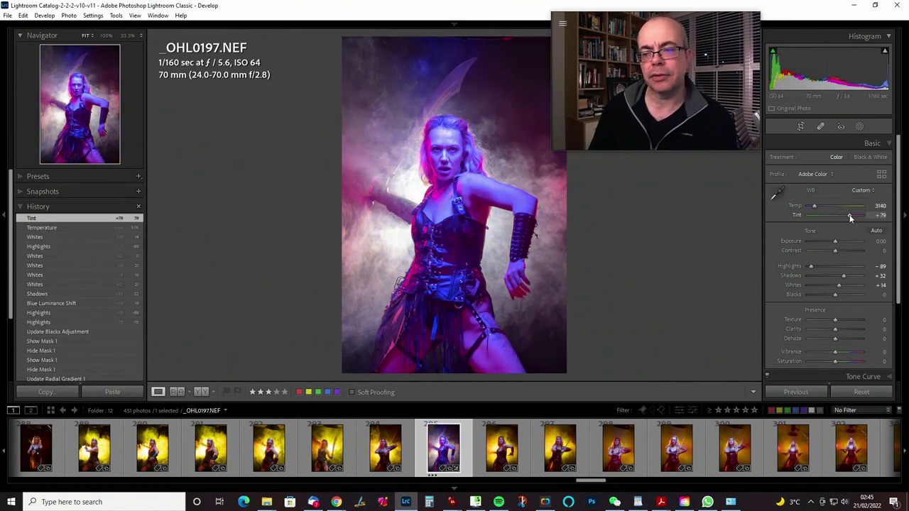
double_click(850, 215)
- Warm the whole photo's white balance to Temp 8907 and compare the edit with the unedited version
drag(815, 207, 844, 205)
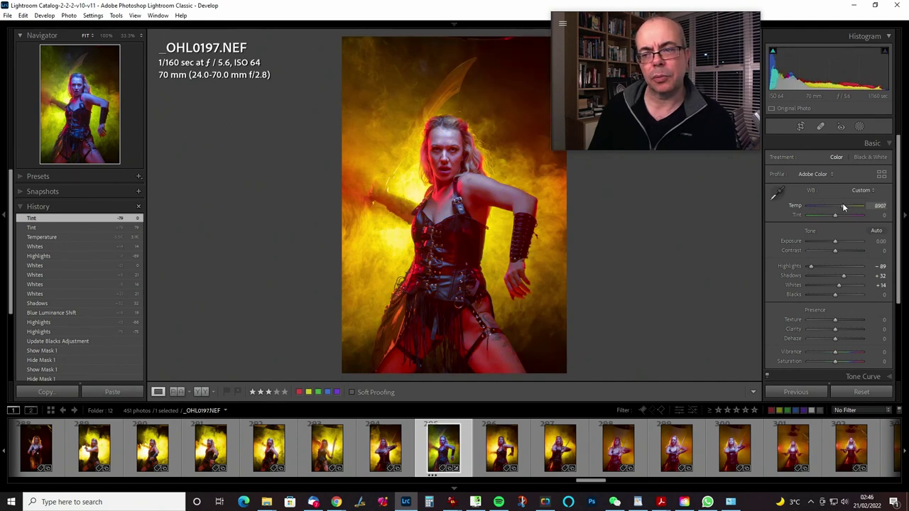
drag(842, 207, 844, 206)
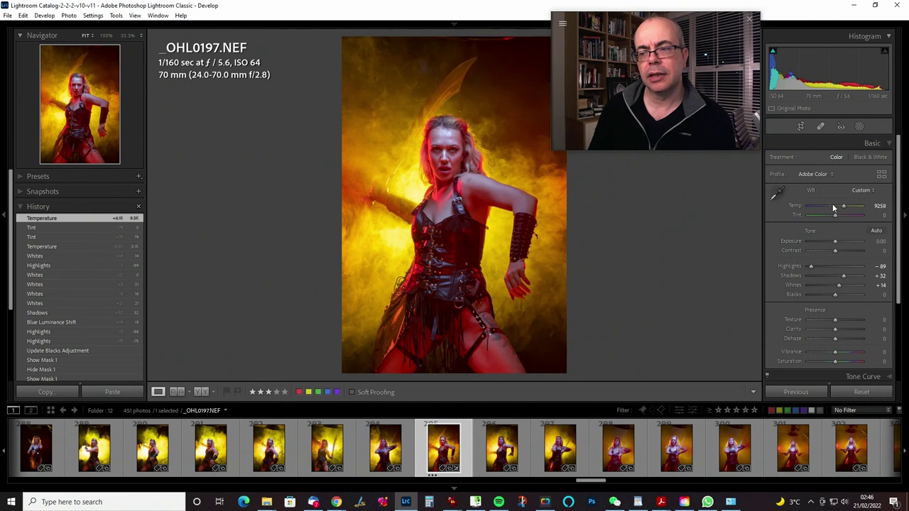
drag(843, 205, 843, 205)
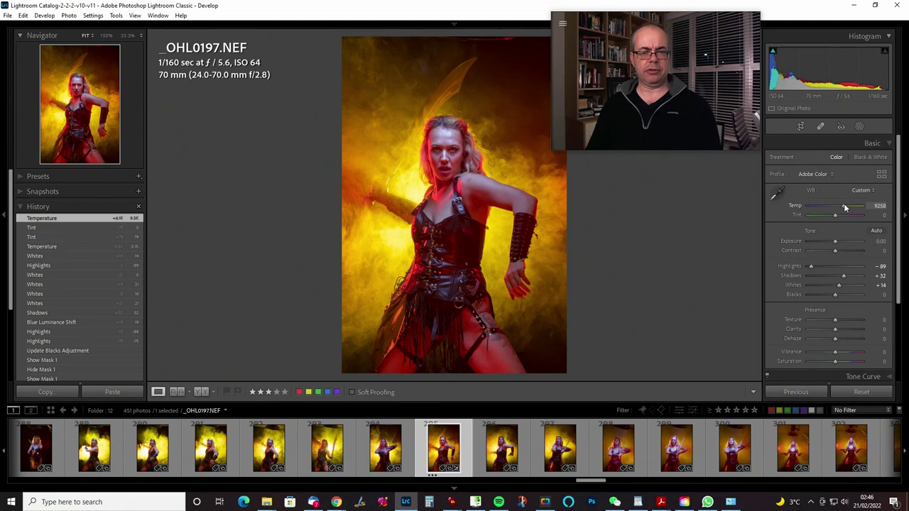
drag(844, 206, 844, 206)
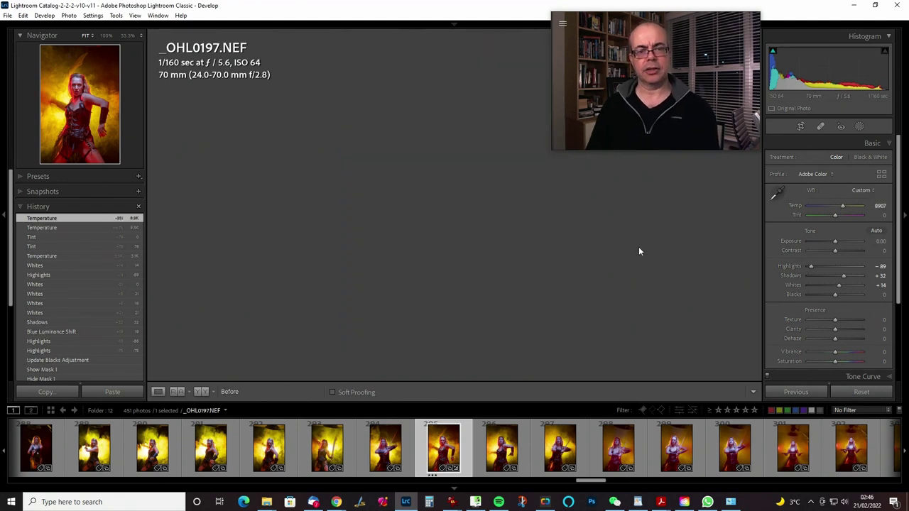
key(backslash)
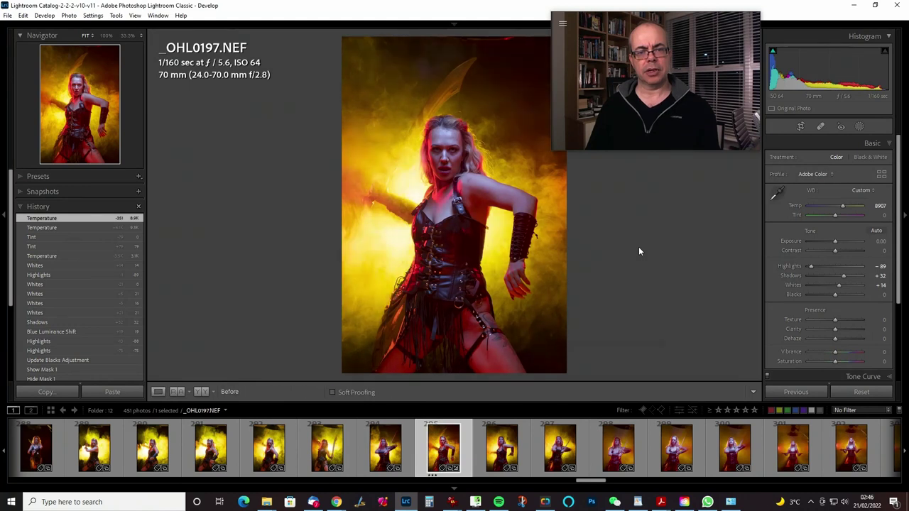
key(backslash)
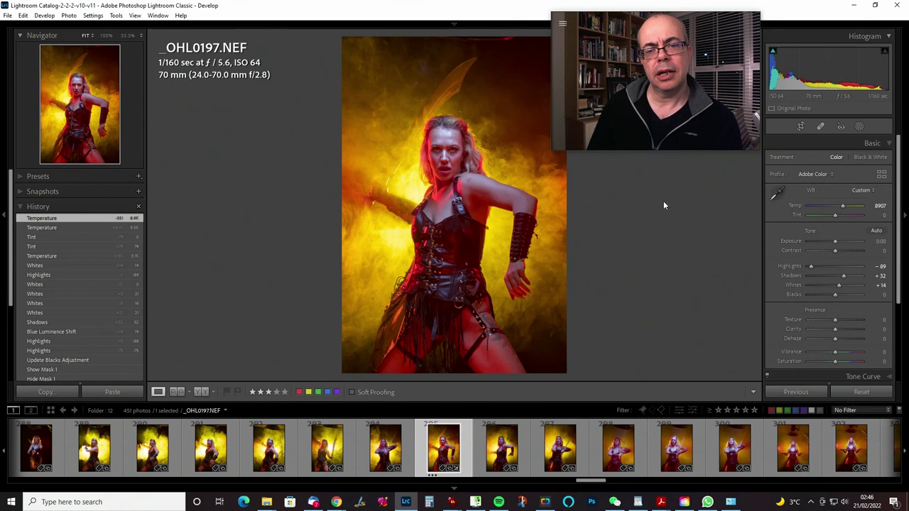
- Strengthen the face's radial mask with Exposure 0.40, Shadows 50, Whites 31 and Blacks -10, and finish masking
click(857, 125)
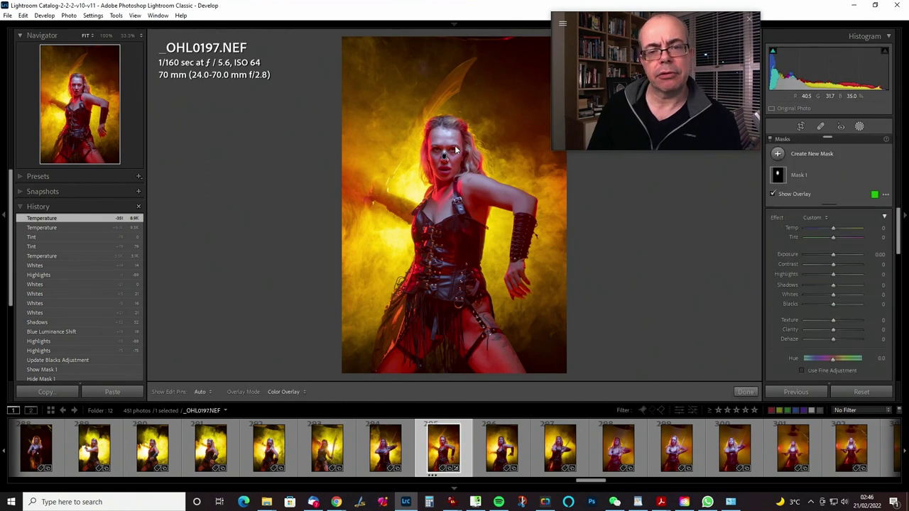
drag(443, 156, 476, 203)
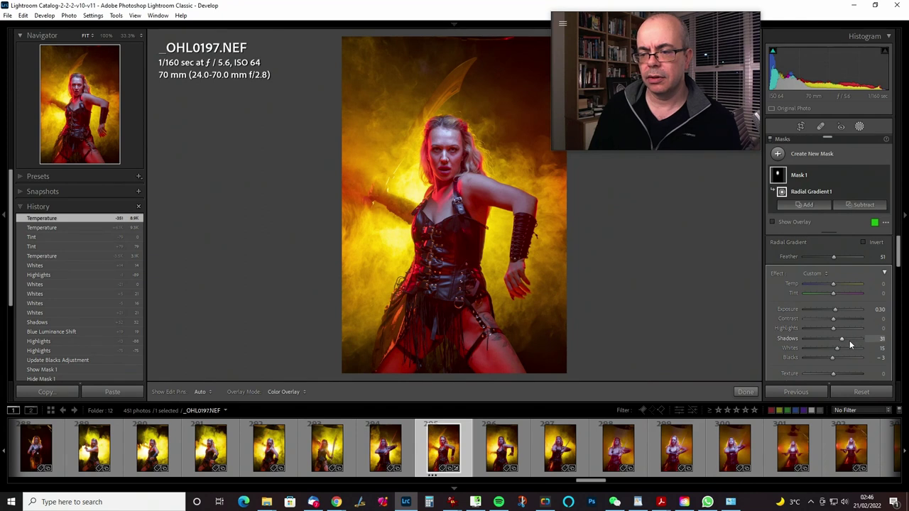
drag(841, 337, 851, 339)
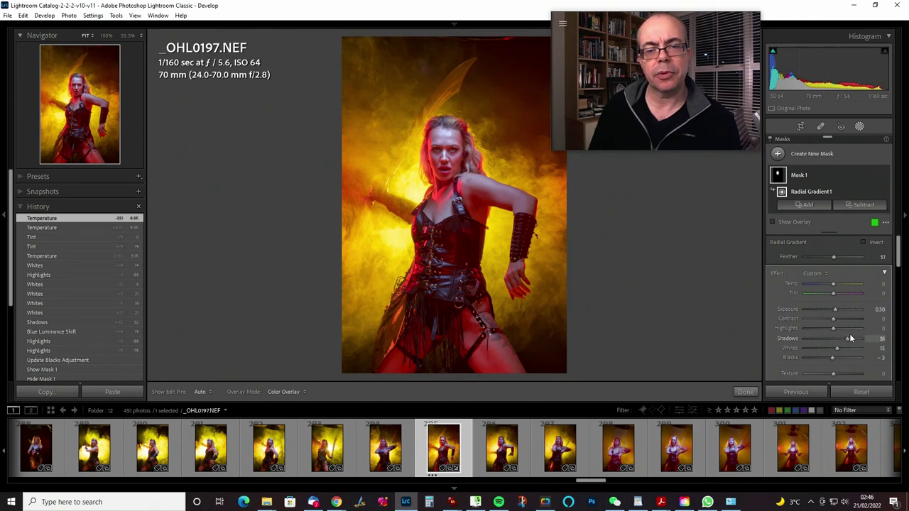
drag(850, 339, 848, 339)
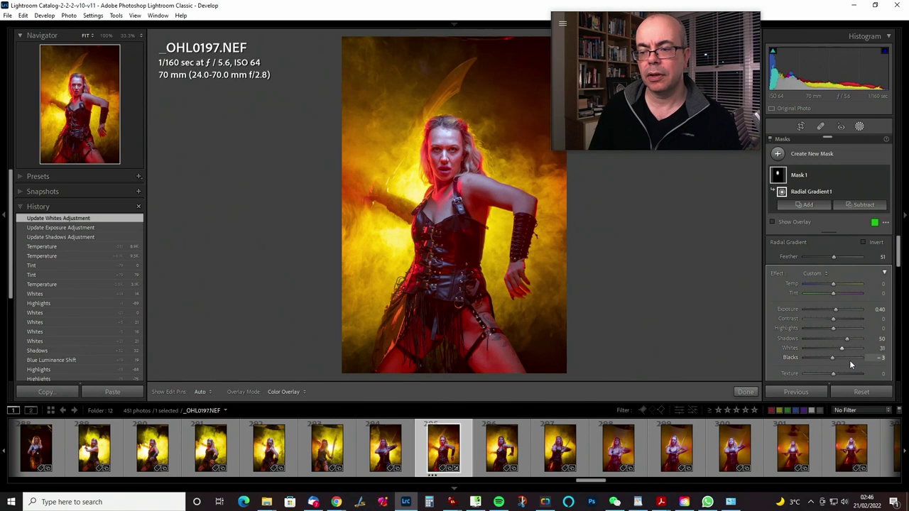
drag(880, 359, 872, 359)
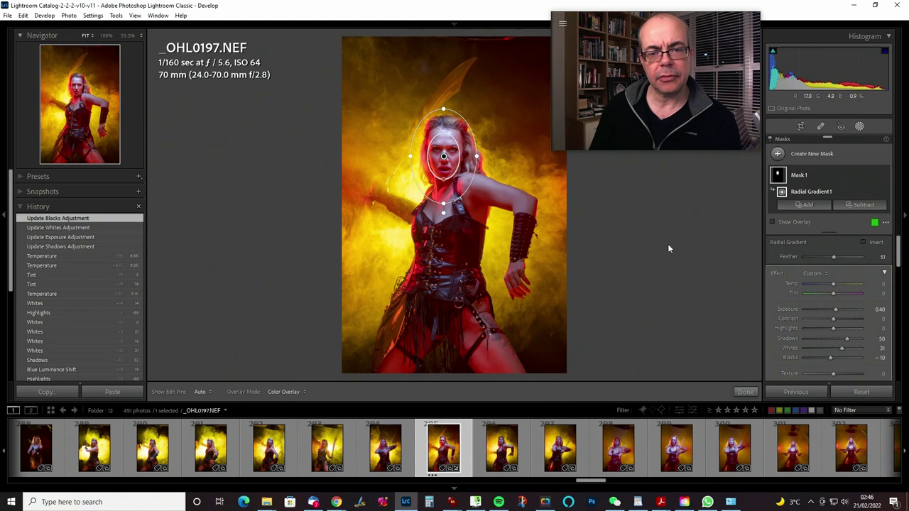
click(747, 393)
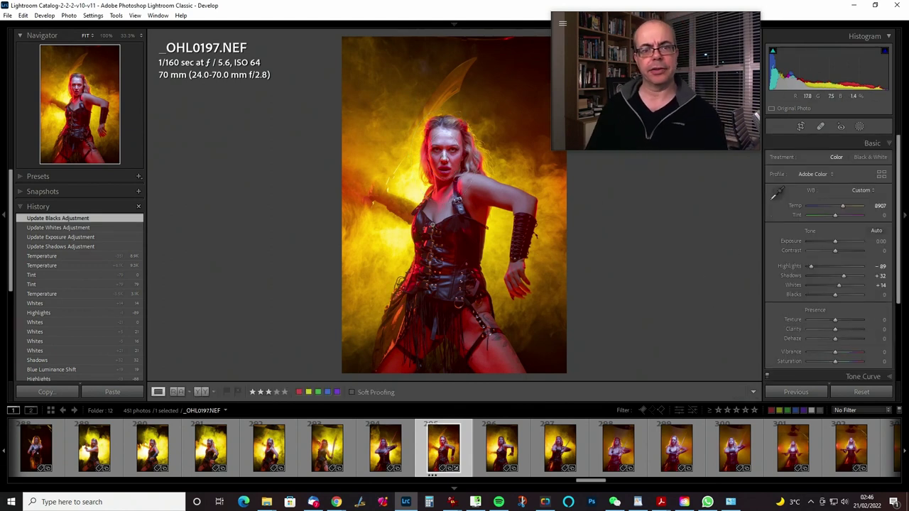
- Send the adjusted portrait from Lightroom Classic to Adobe Photoshop 2022 for further editing
right_click(446, 183)
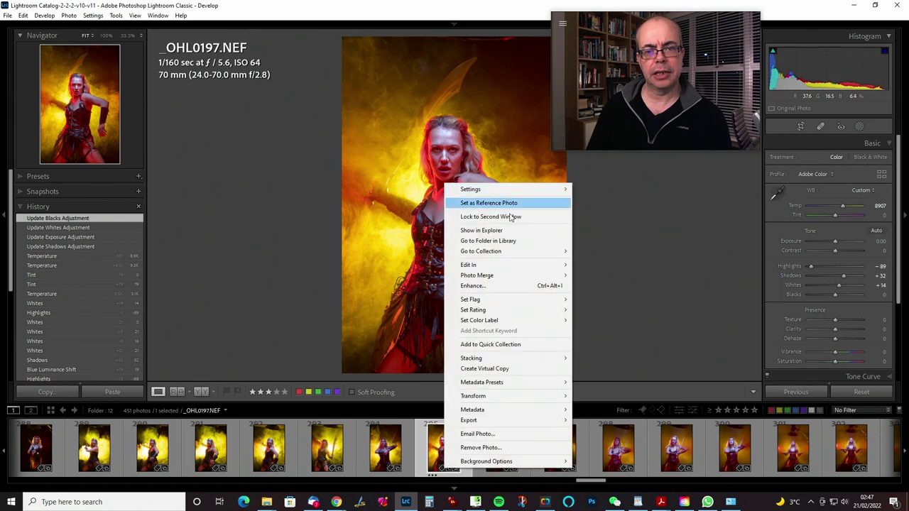
mouse_move(480, 268)
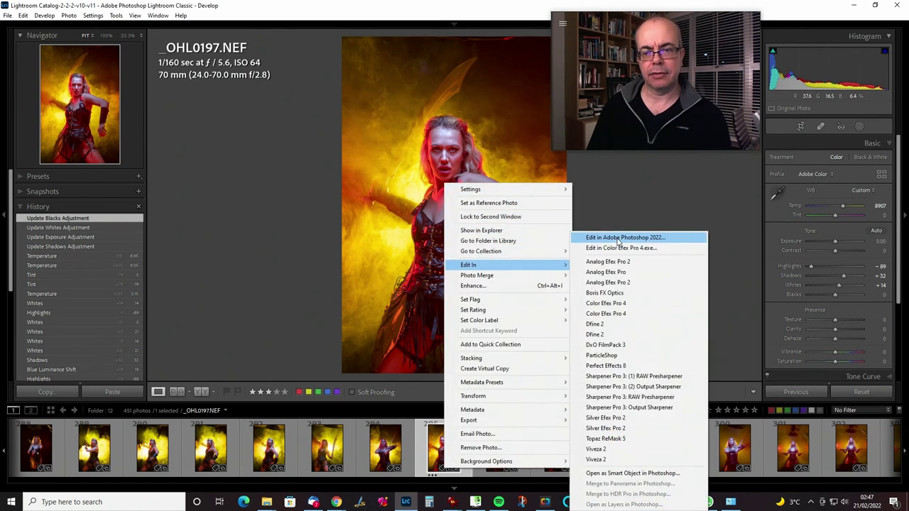
click(619, 238)
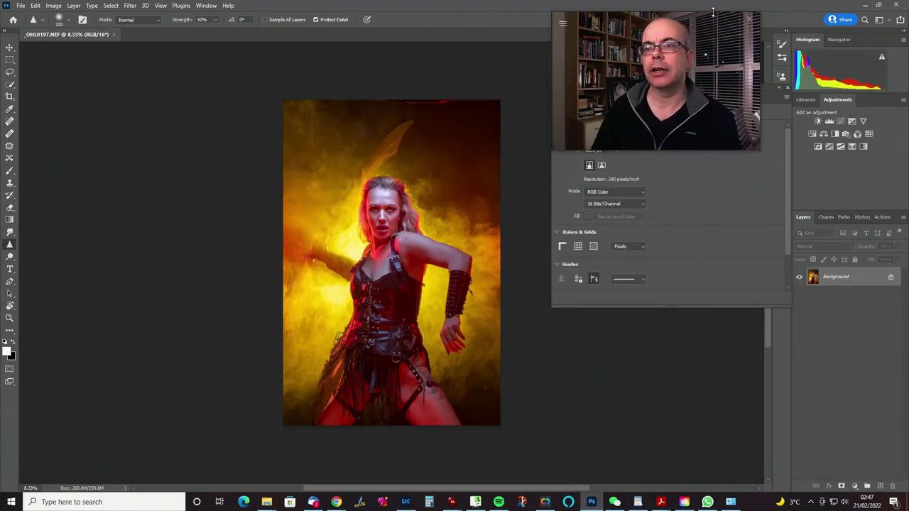
- Clear the workspace around the photo by closing the floating document Properties
click(735, 37)
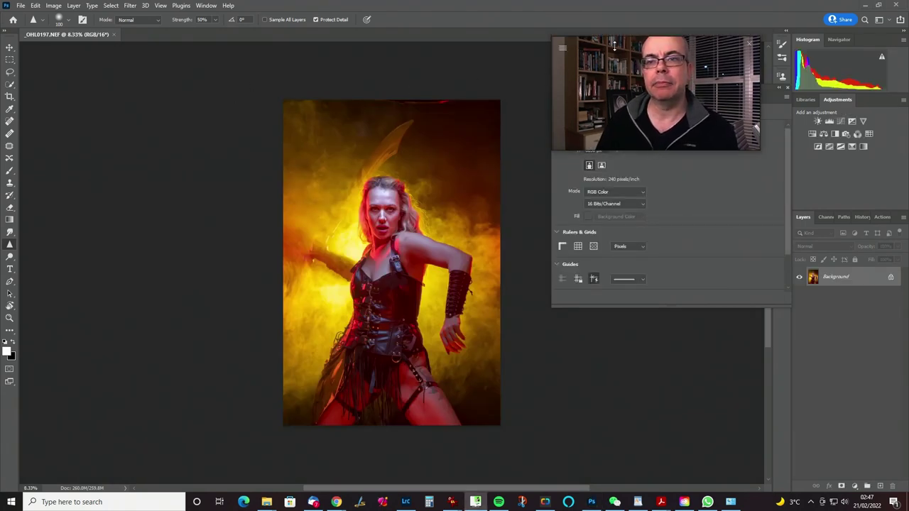
drag(660, 41, 107, 68)
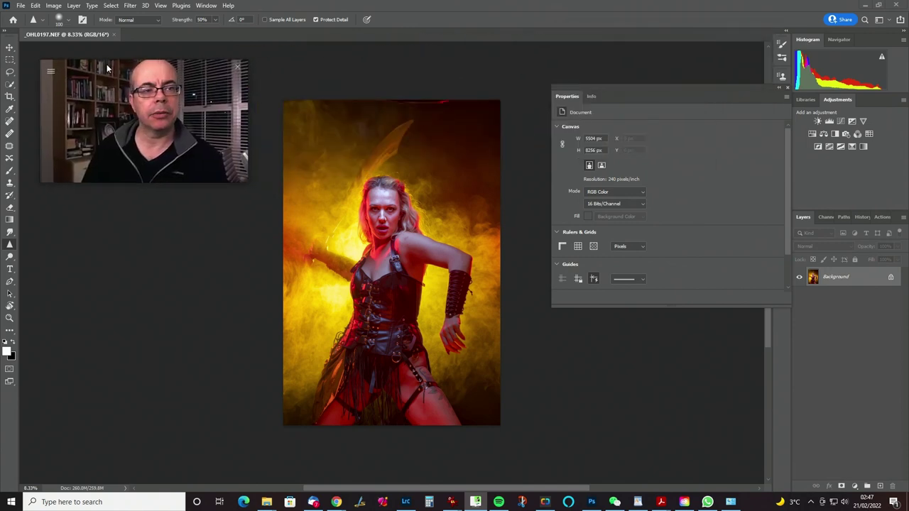
drag(174, 61, 174, 45)
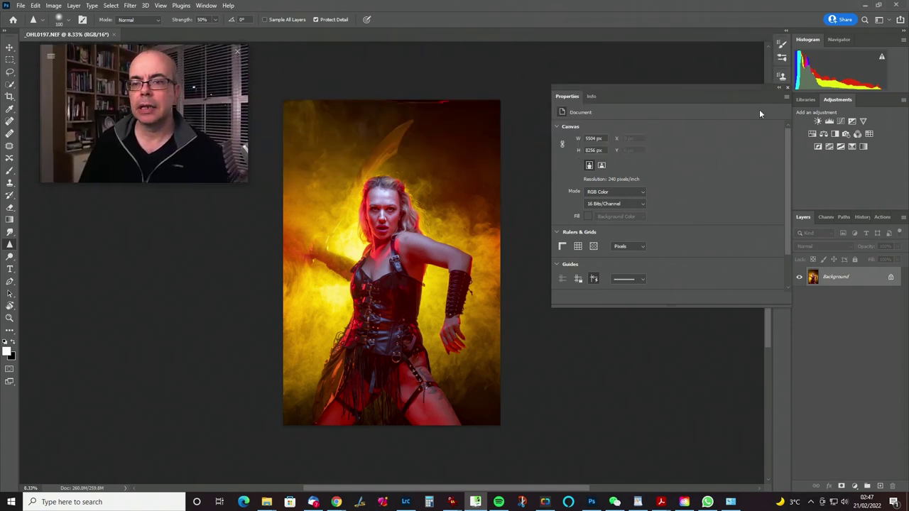
click(786, 86)
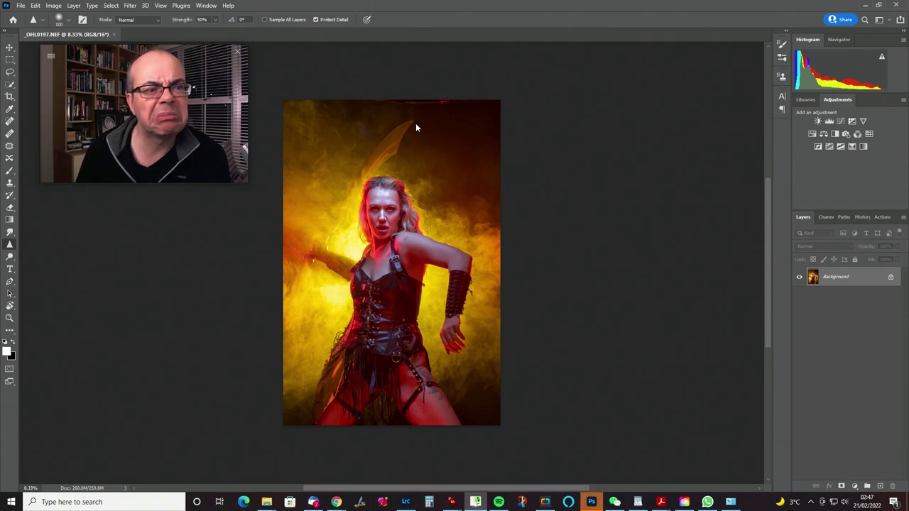
- Select the distracting red strip along the photo's upper edge with the Polygonal Lasso tool
click(10, 72)
click(33, 82)
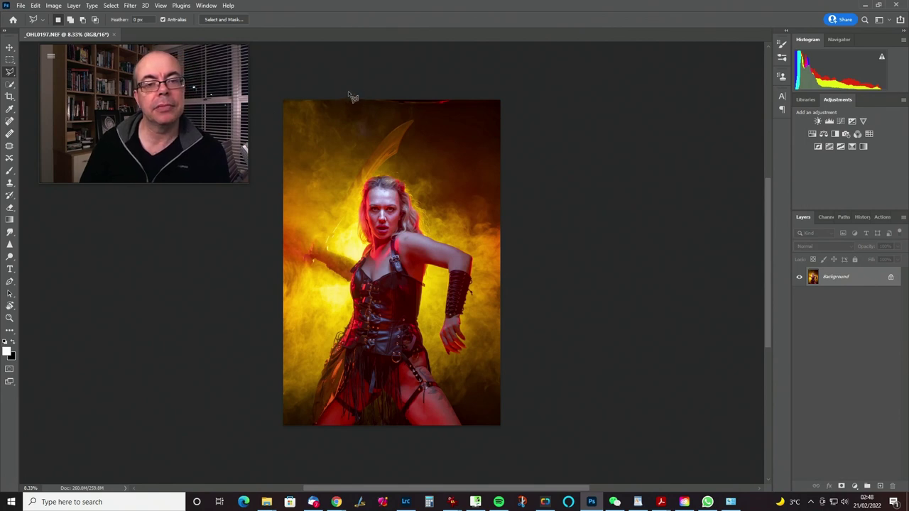
click(370, 104)
click(457, 106)
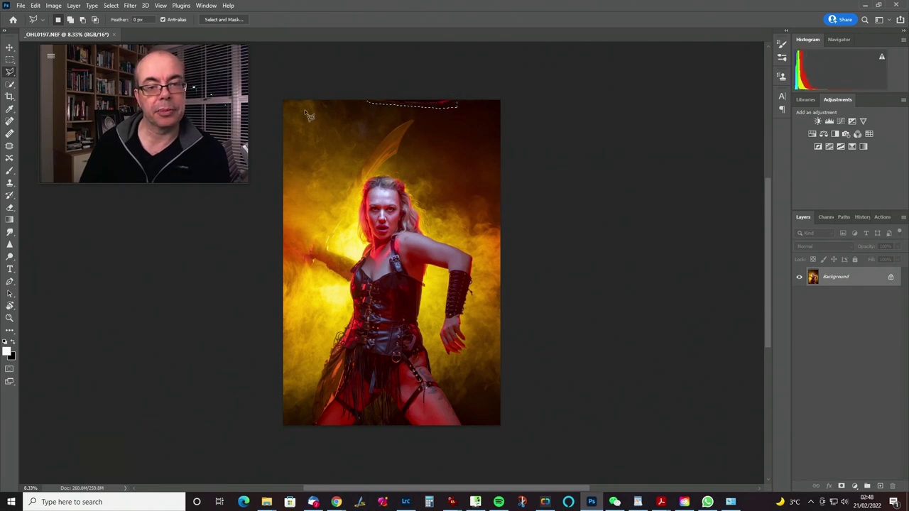
click(354, 91)
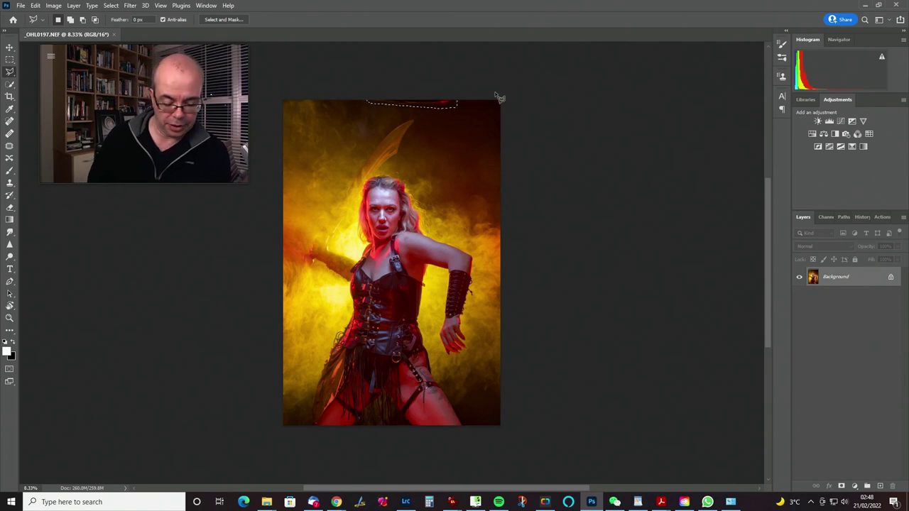
- Fill the selected strip with Content-Aware contents, using Color Adaptation, Normal blending and 100% opacity
key(shift+F5)
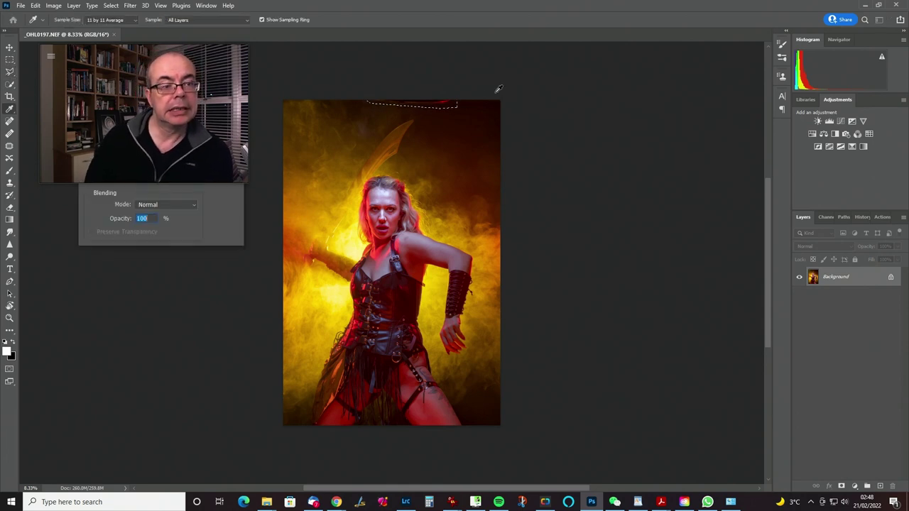
drag(198, 53, 852, 19)
drag(203, 114, 212, 72)
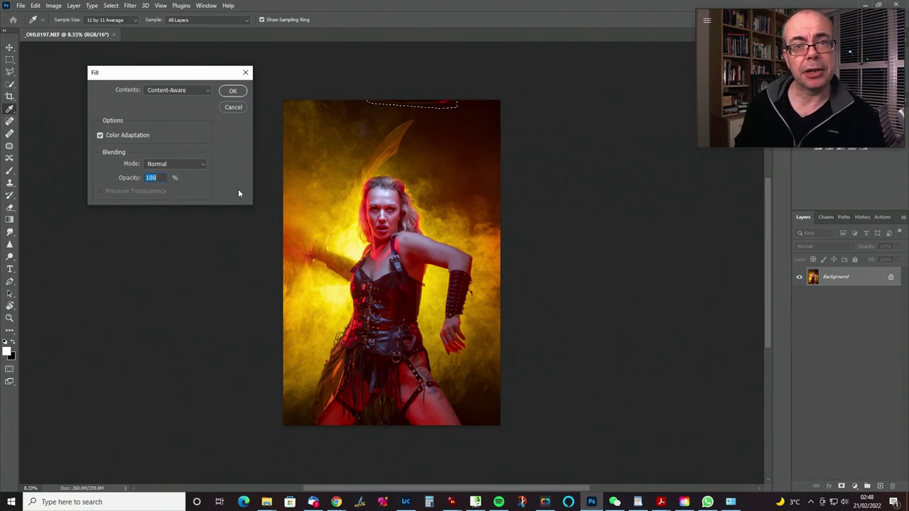
click(232, 91)
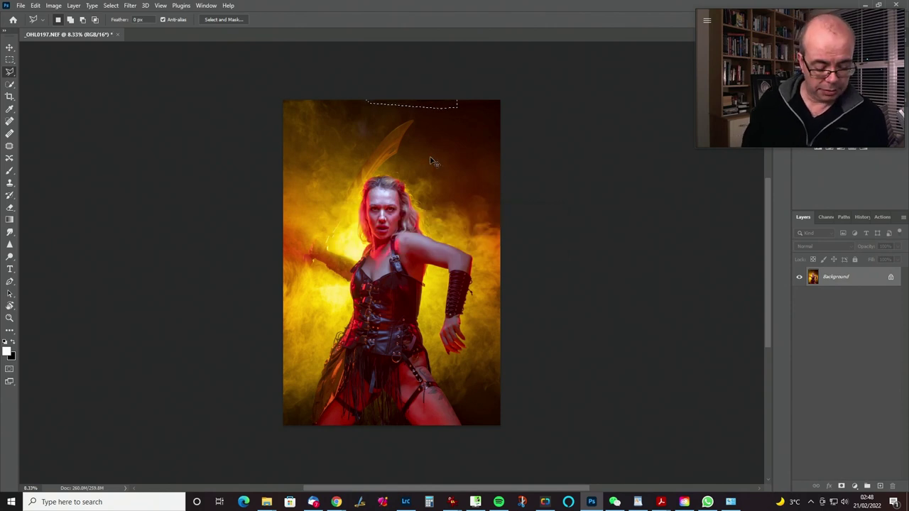
- Examine the figure at closer magnification, from the legs and costume up to the face, sword and background
key(ctrl+plus)
drag(367, 169, 335, 158)
scroll(336, 157, down, 10)
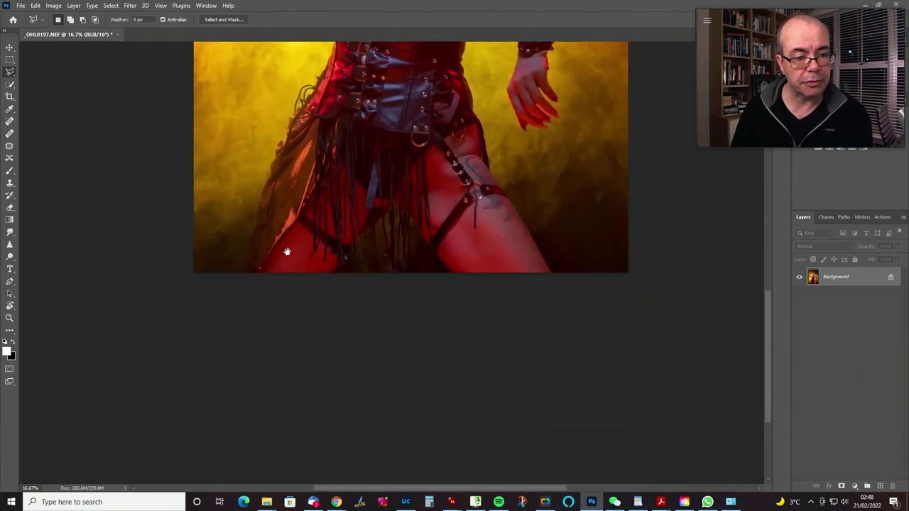
drag(287, 251, 213, 286)
drag(390, 257, 327, 395)
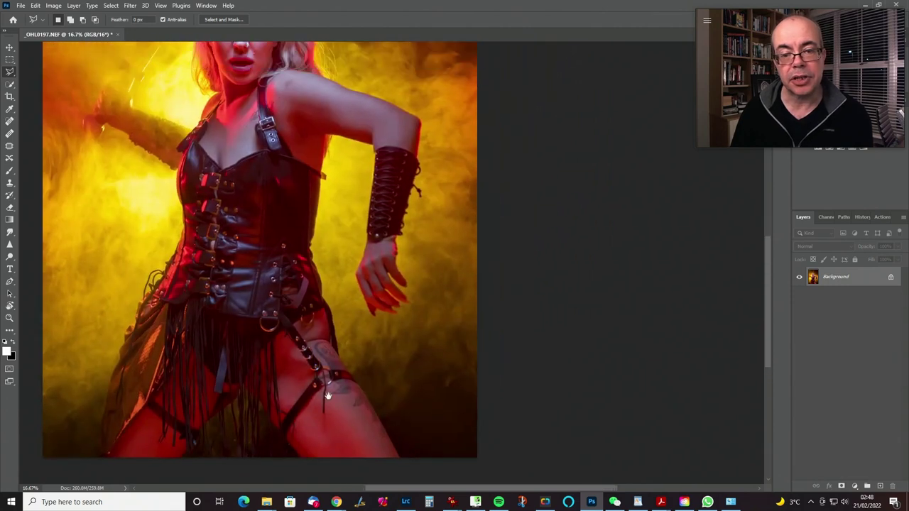
scroll(379, 376, up, 8)
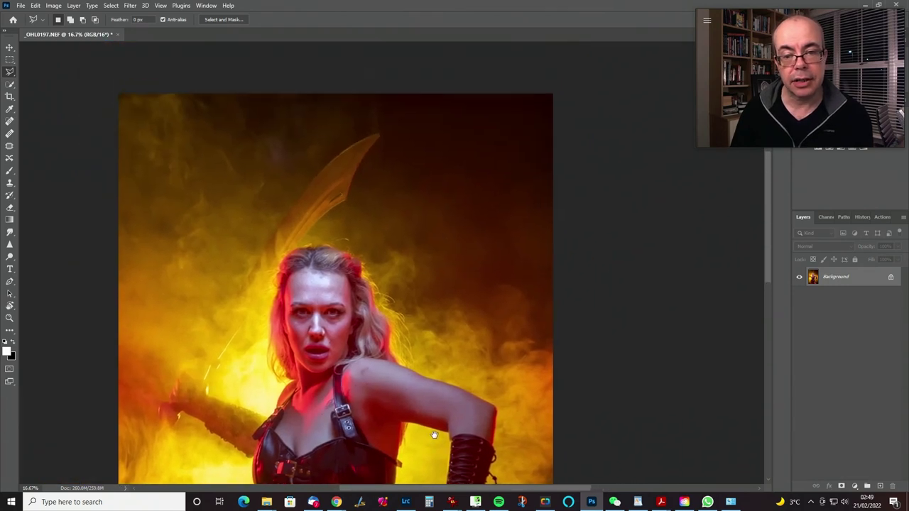
drag(413, 296, 443, 255)
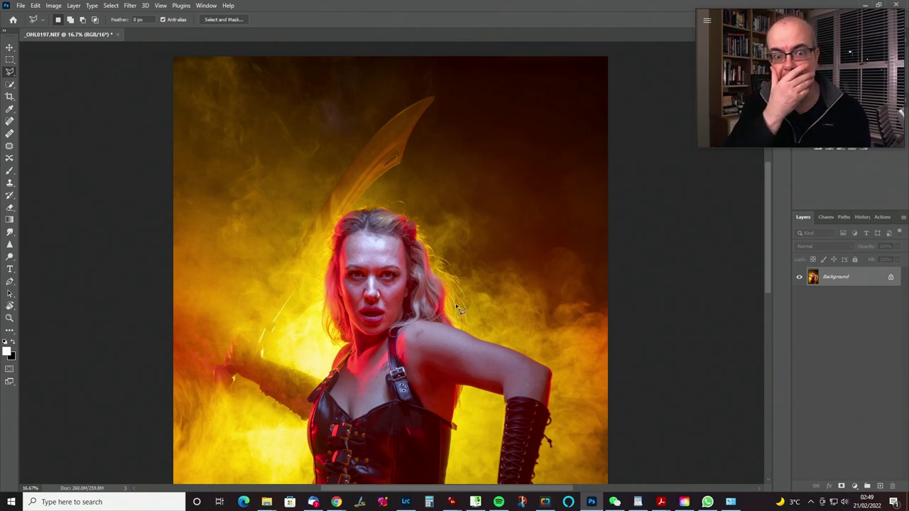
drag(476, 313, 502, 261)
key(ctrl+minus)
key(ctrl+minus)
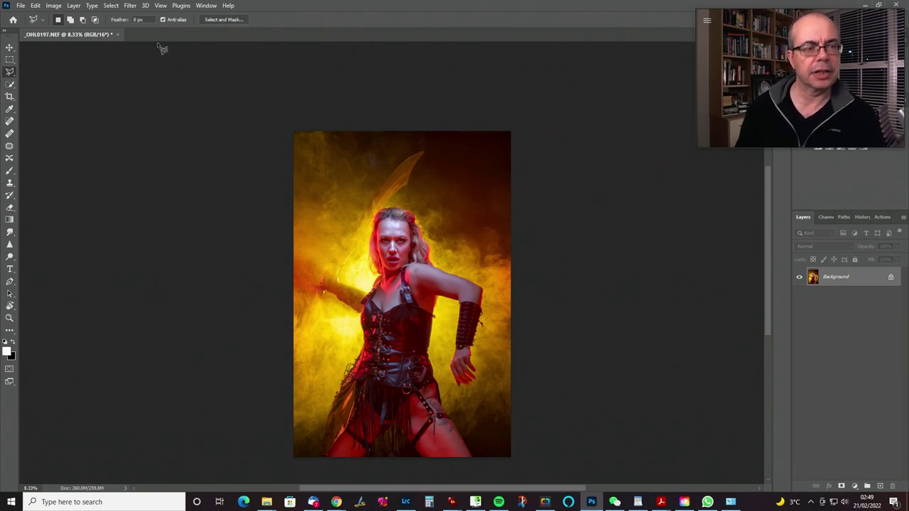
- Open the Liquify filter and smooth the corset's outline at the waist and hip with a small Forward Warp brush
click(128, 7)
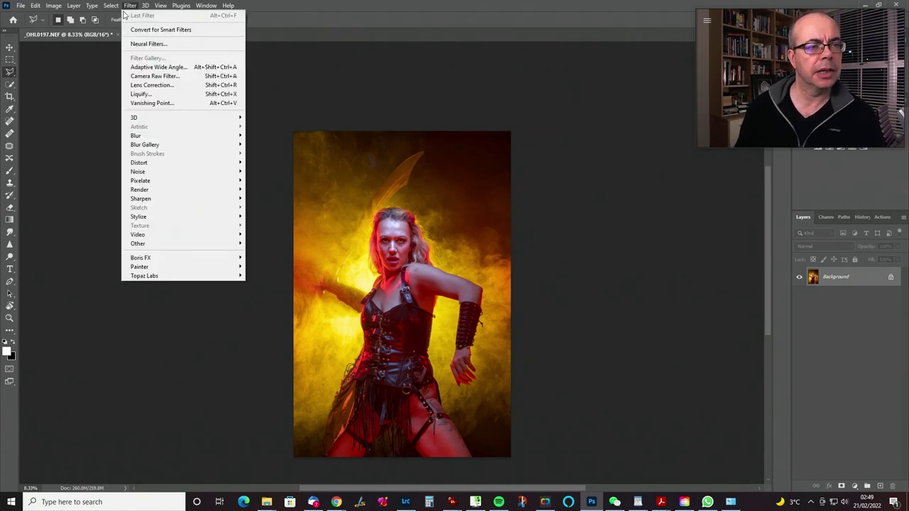
click(156, 93)
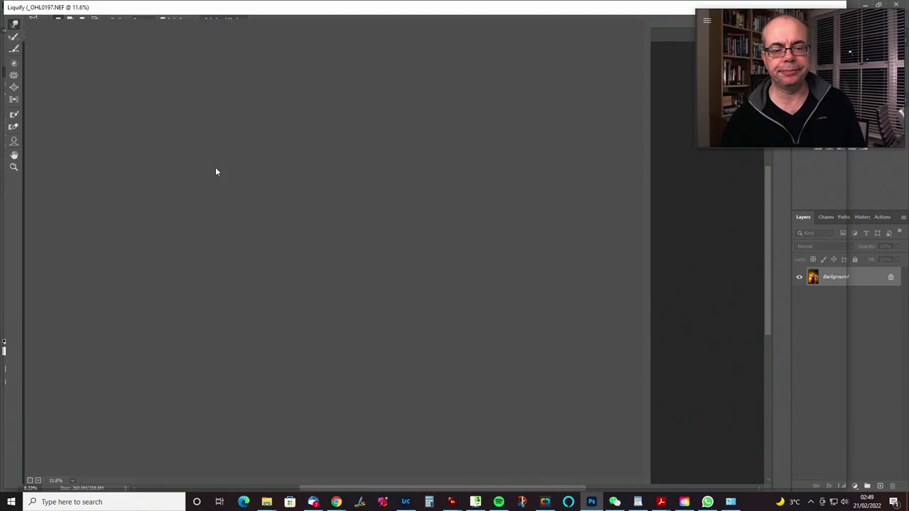
key(ctrl+plus)
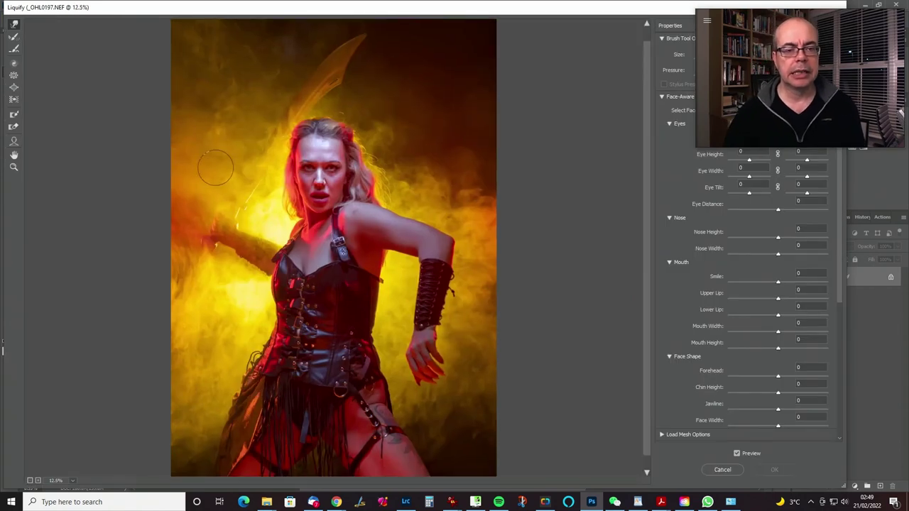
drag(604, 373, 605, 264)
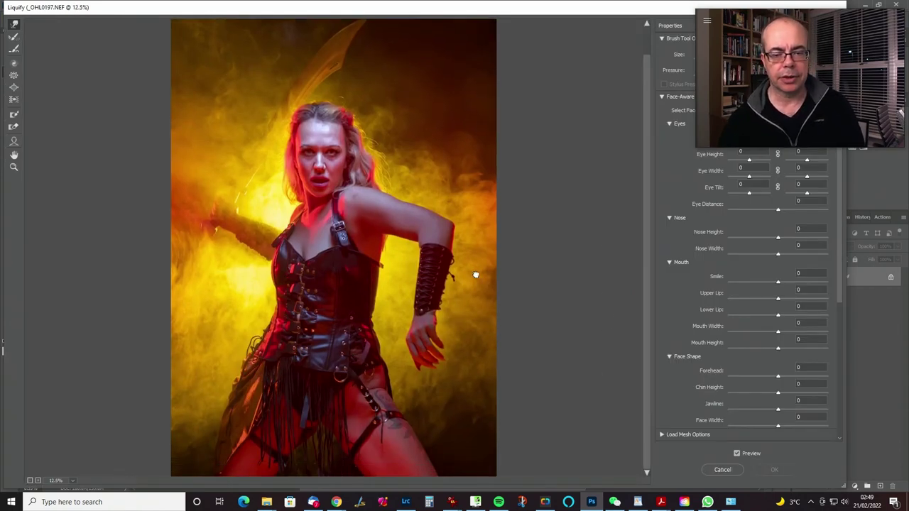
key(ctrl+plus)
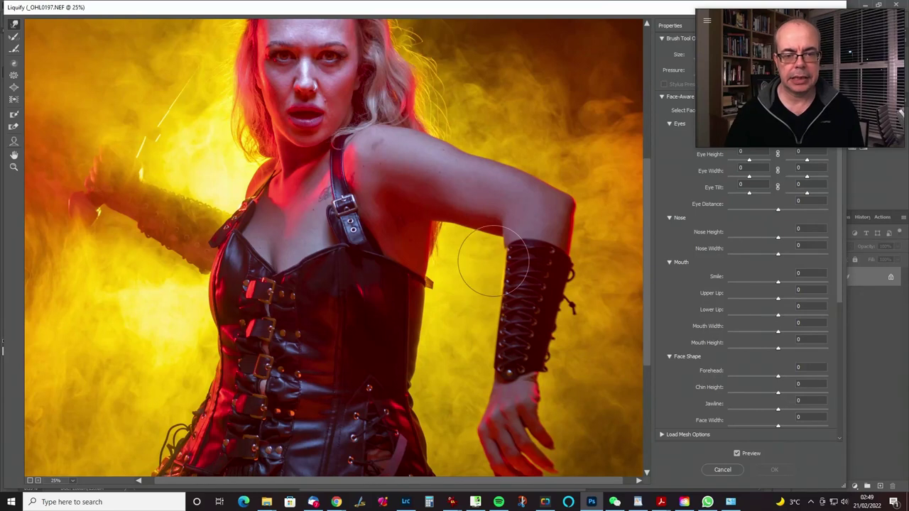
mouse_move(463, 395)
mouse_down()
mouse_move(440, 356)
mouse_move(499, 283)
mouse_move(624, 182)
mouse_move(472, 224)
mouse_move(444, 198)
mouse_move(422, 161)
mouse_up()
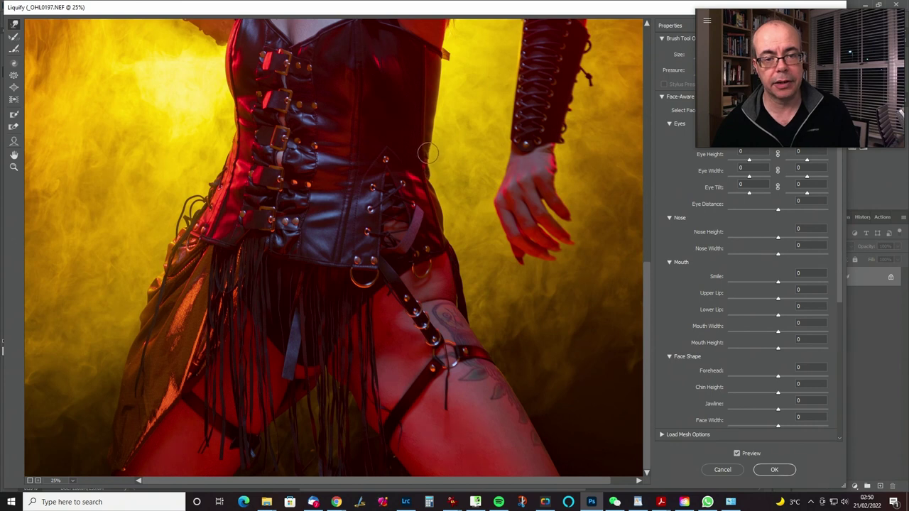
key(bracketleft)
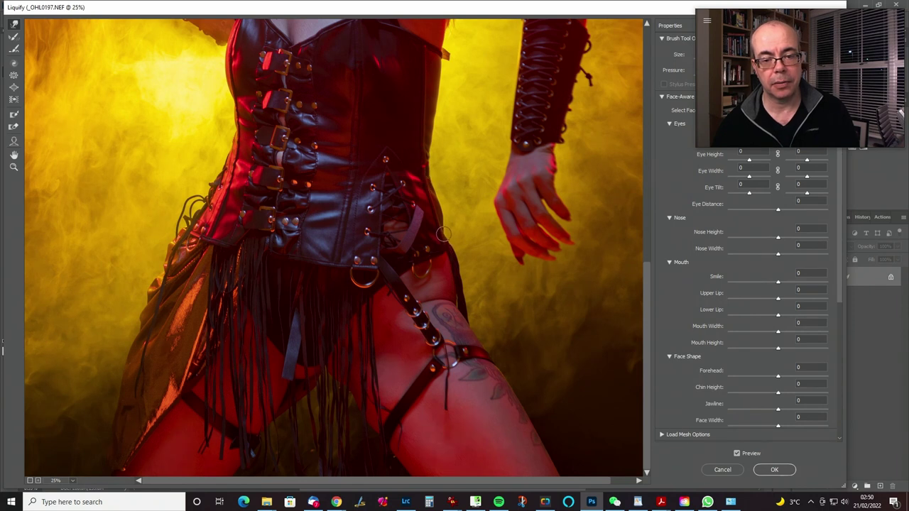
key(bracketleft)
key(bracketleft)
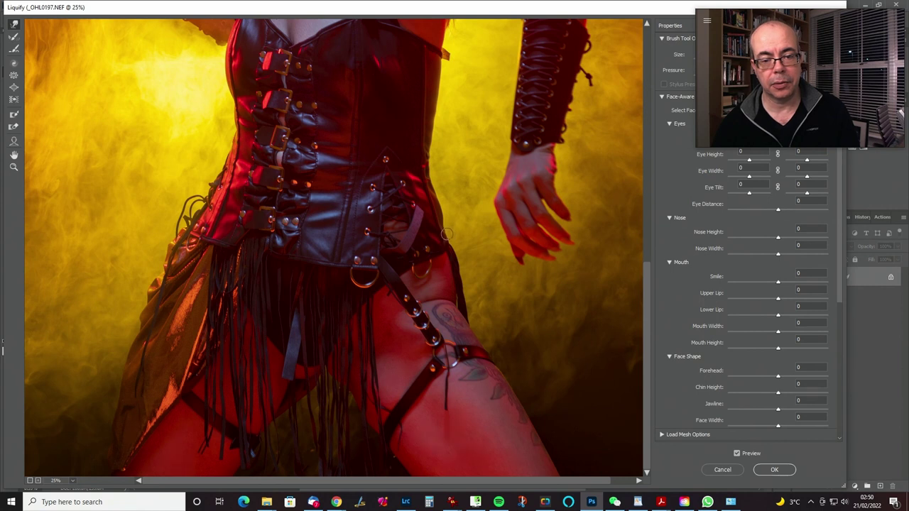
- Smooth the outline of the tattooed thigh around the leg strap with a larger Forward Warp brush
key(bracketright)
key(bracketright)
key(bracketright)
key(bracketright)
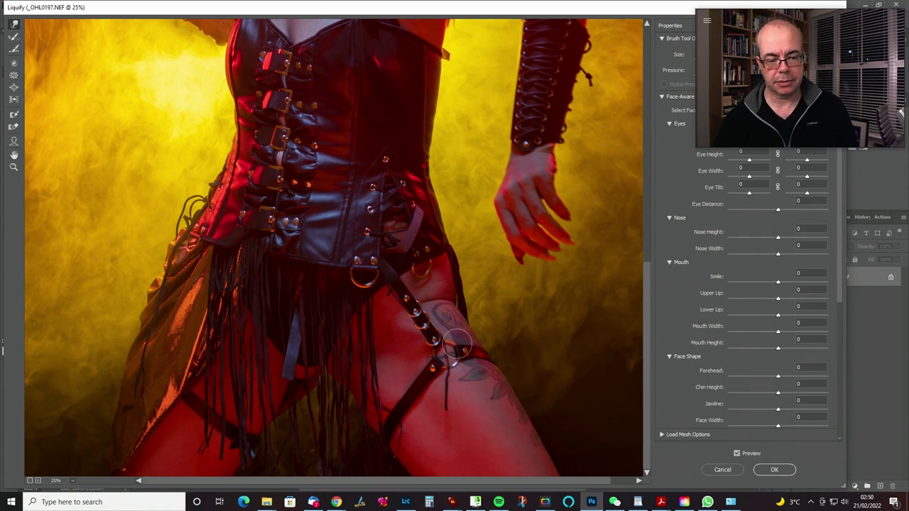
mouse_move(426, 345)
mouse_down()
mouse_move(478, 381)
mouse_move(483, 426)
mouse_up()
mouse_move(428, 265)
mouse_down()
mouse_move(436, 364)
mouse_move(448, 357)
mouse_move(450, 385)
mouse_up()
drag(438, 294, 437, 320)
mouse_move(440, 270)
mouse_down()
mouse_move(443, 350)
mouse_move(471, 188)
mouse_up()
drag(455, 291, 459, 200)
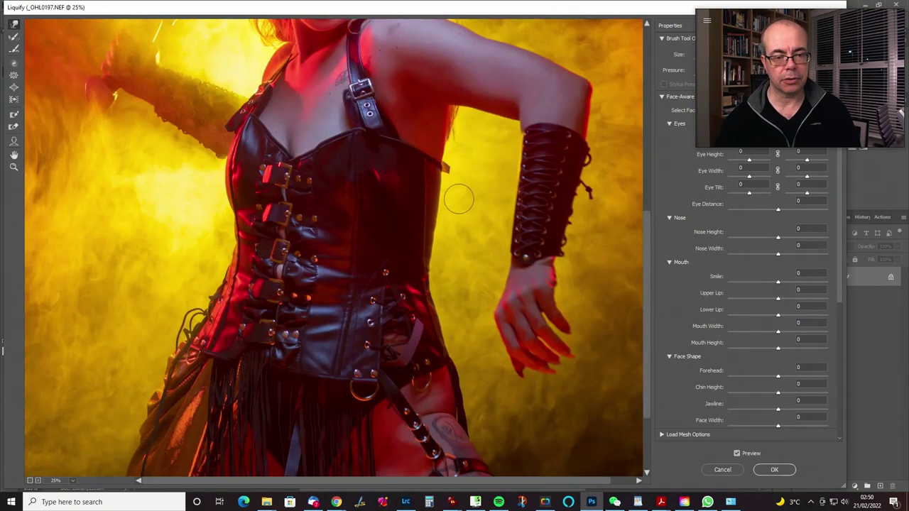
- Slim the corset waist and round out the bust with a greatly enlarged Forward Warp brush
ctrl+alt+click(459, 199)
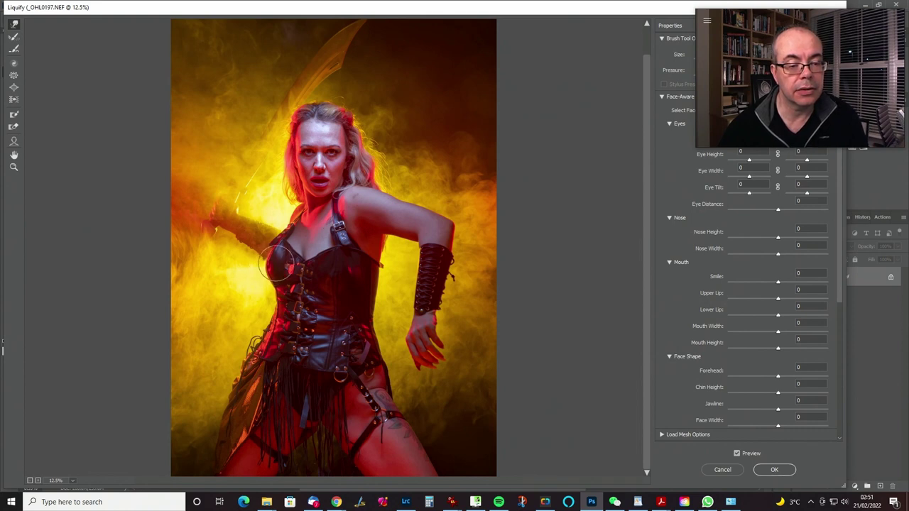
key(bracketright)
key(bracketright)
key(bracketright)
key(bracketright)
key(bracketright)
key(bracketright)
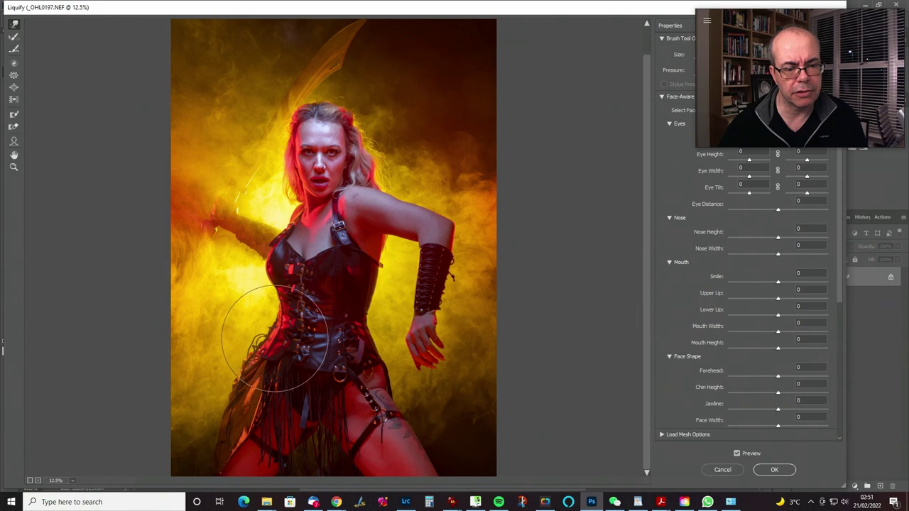
key(bracketright)
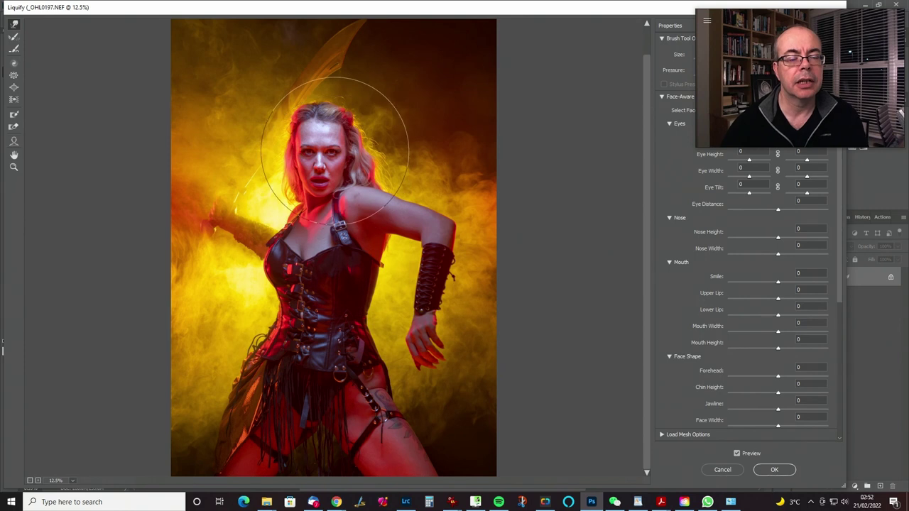
- Add volume to the hair on both sides of the face with a smaller brush, and compare against the original using Preview
key(bracketleft)
key(bracketleft)
key(bracketleft)
key(bracketleft)
key(bracketleft)
key(bracketleft)
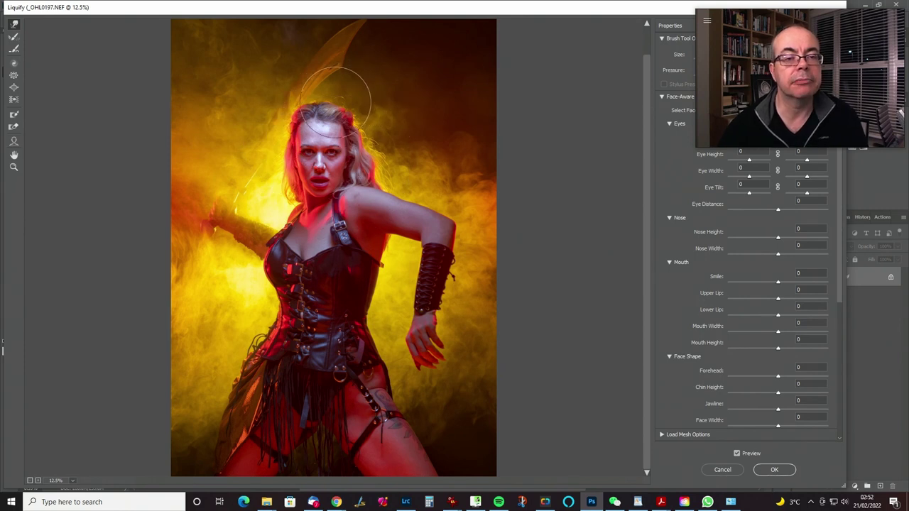
key(bracketleft)
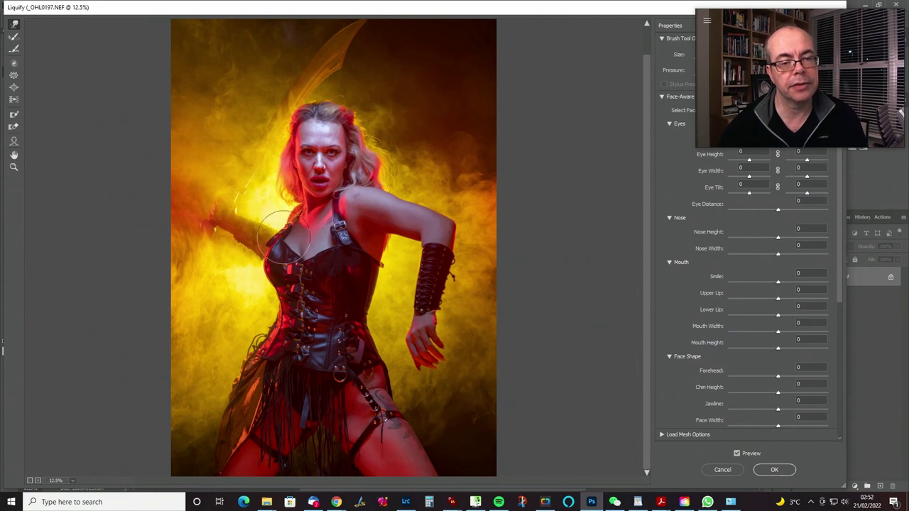
key(p)
key(p)
key(p)
key(p)
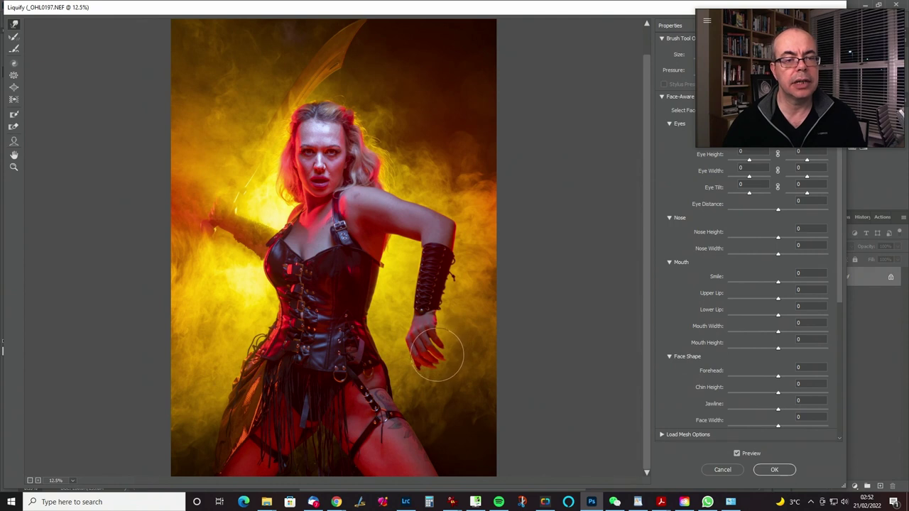
- Refine the corset's side contour below the raised arm with a Forward Warp brush reduced to size 200
key(ctrl+plus)
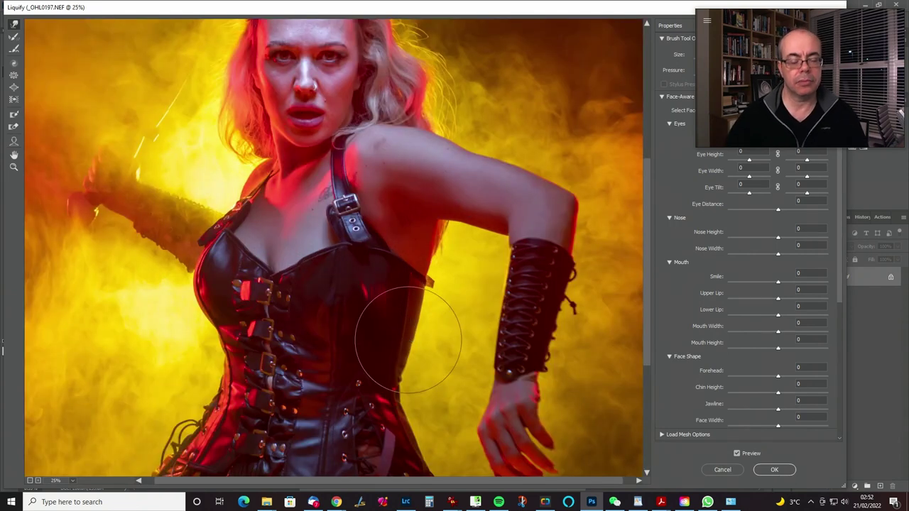
key(bracketleft)
key(bracketleft)
key(bracketleft)
key(bracketleft)
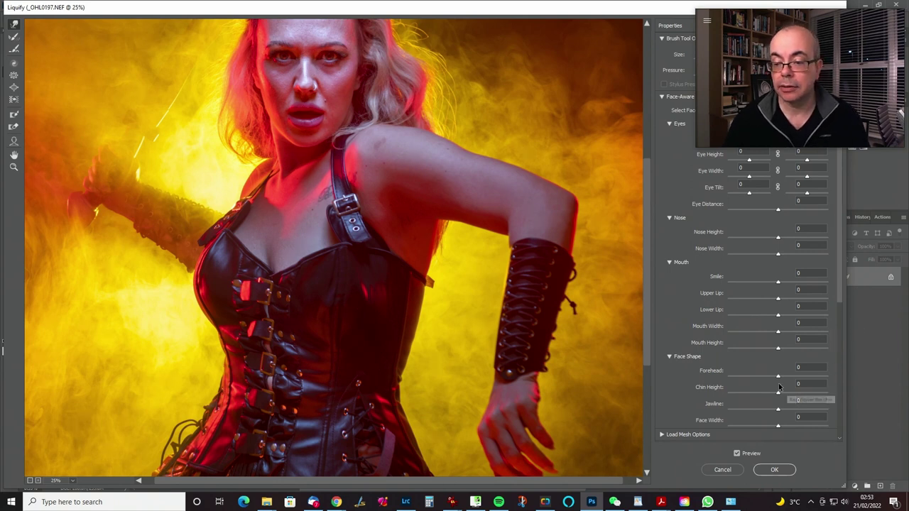
- Reshape the face with Face-Aware Liquify: Jawline -7, and Eye Size 10 and Eye Tilt 13 for both eyes
drag(778, 408, 774, 409)
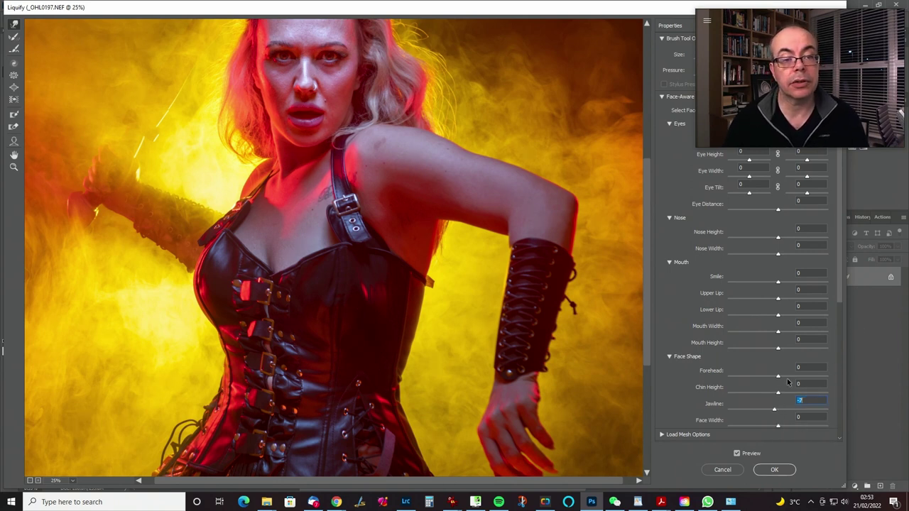
drag(814, 18, 584, 64)
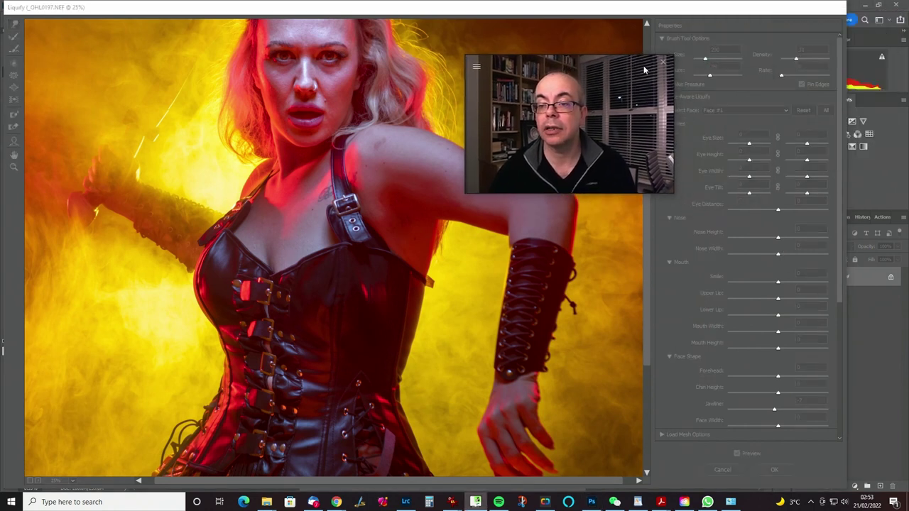
click(746, 98)
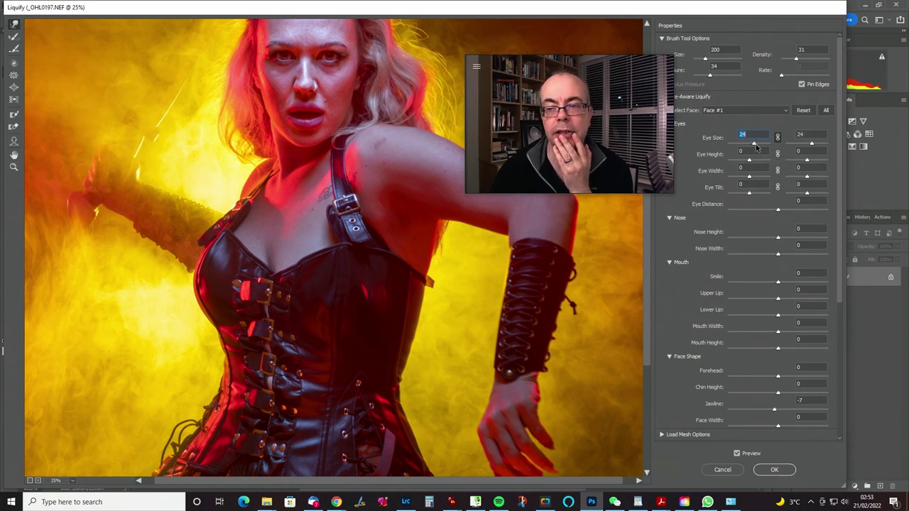
drag(755, 146, 751, 147)
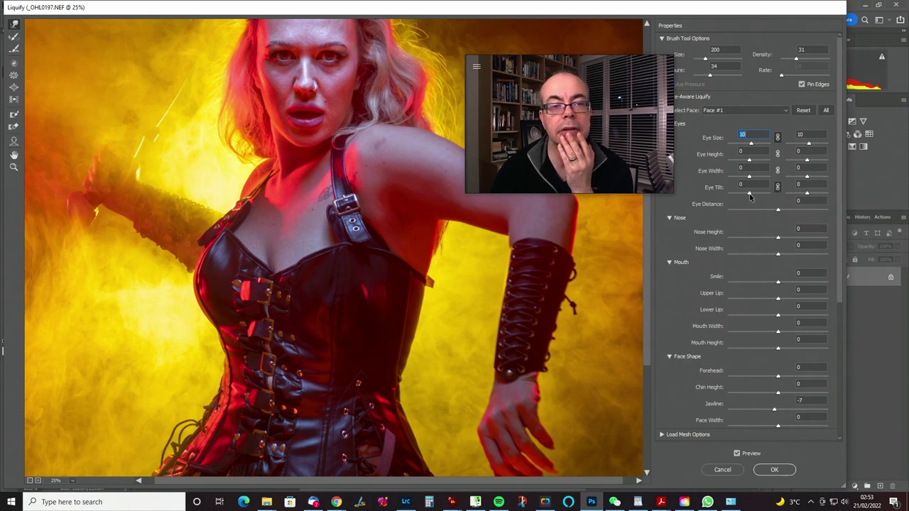
mouse_move(763, 198)
mouse_down()
mouse_move(723, 196)
mouse_move(760, 198)
mouse_up()
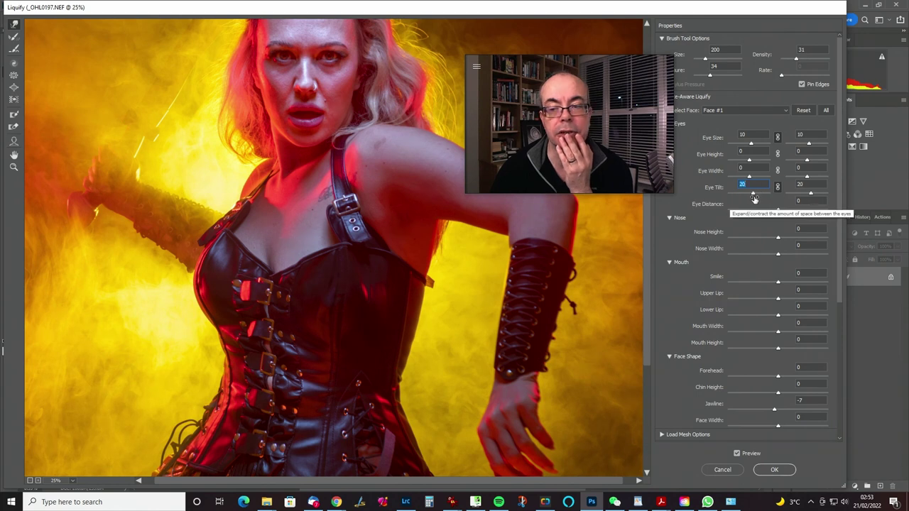
drag(753, 200, 751, 202)
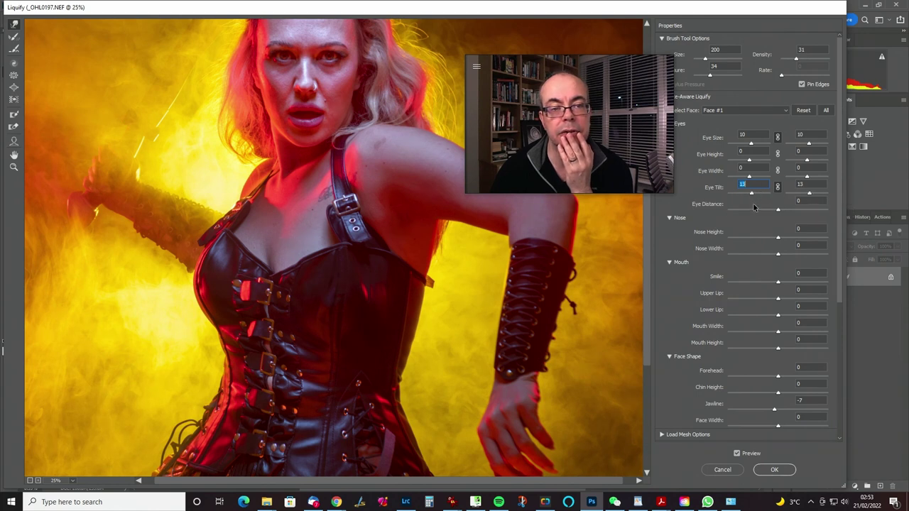
click(778, 284)
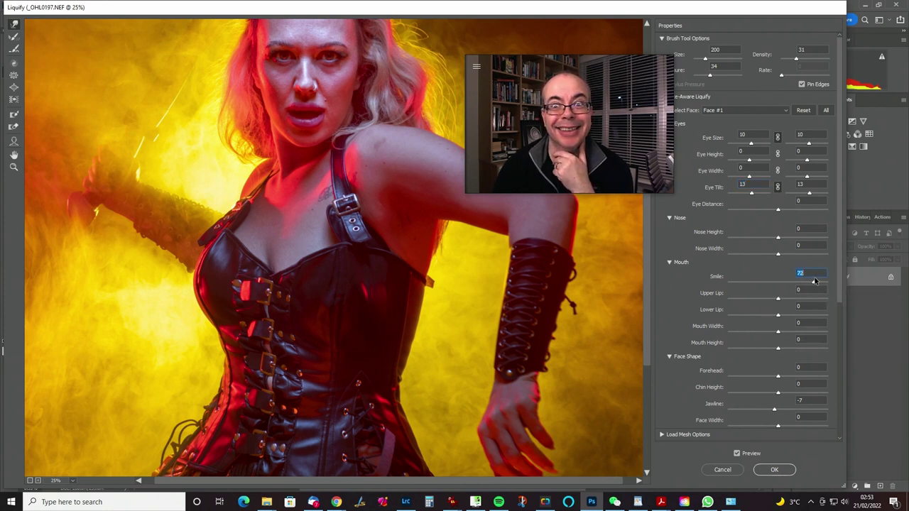
drag(793, 284, 791, 284)
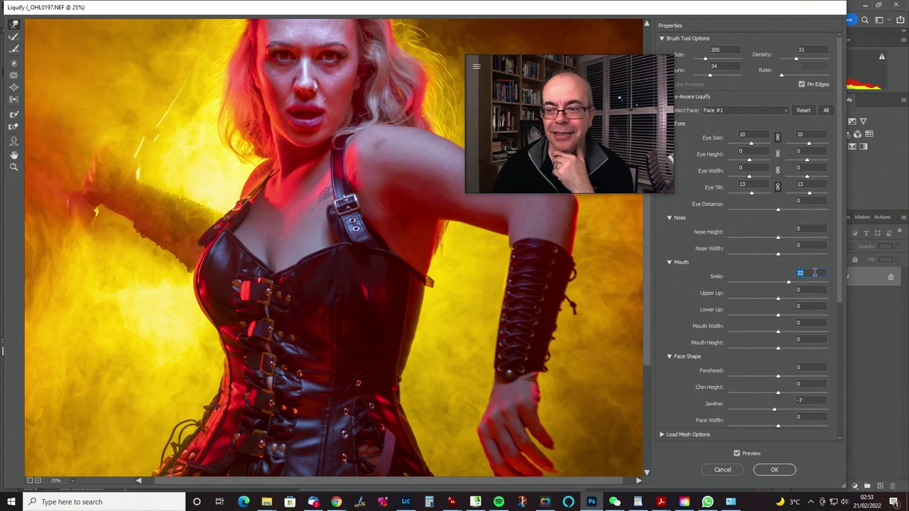
text(0)
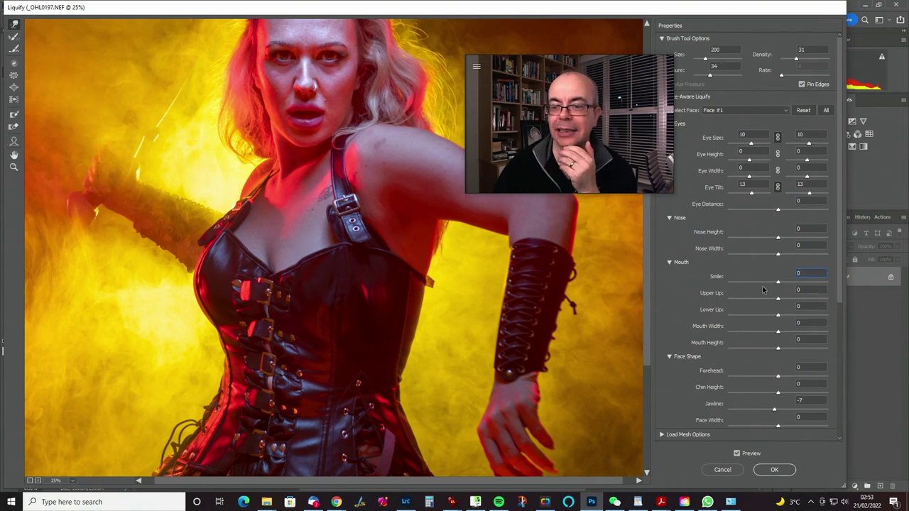
- Set Mouth Height to 23, check the reshaped figure from legs to face, and apply the Liquify changes
click(778, 350)
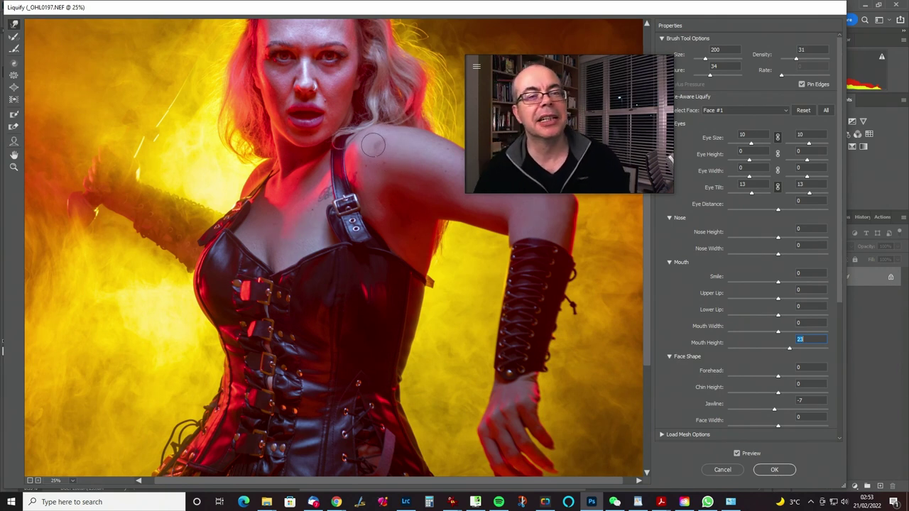
scroll(360, 141, down, 5)
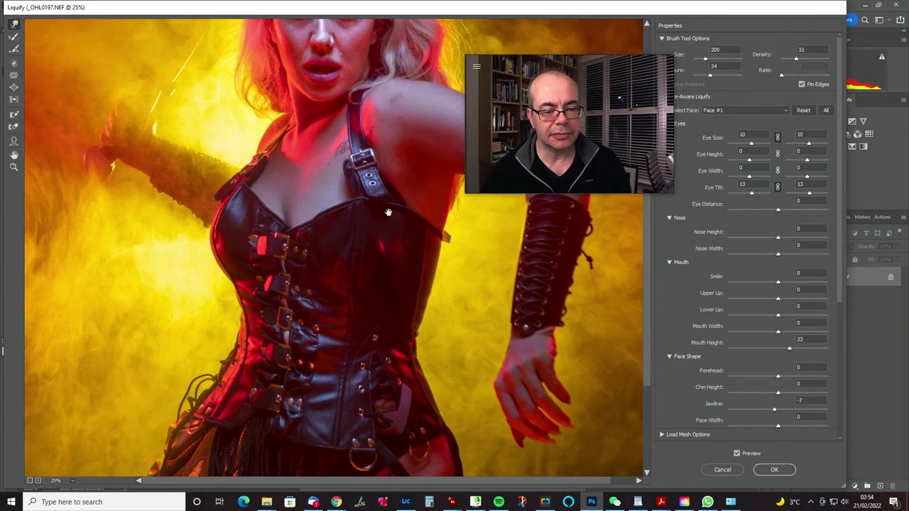
scroll(369, 128, down, 1)
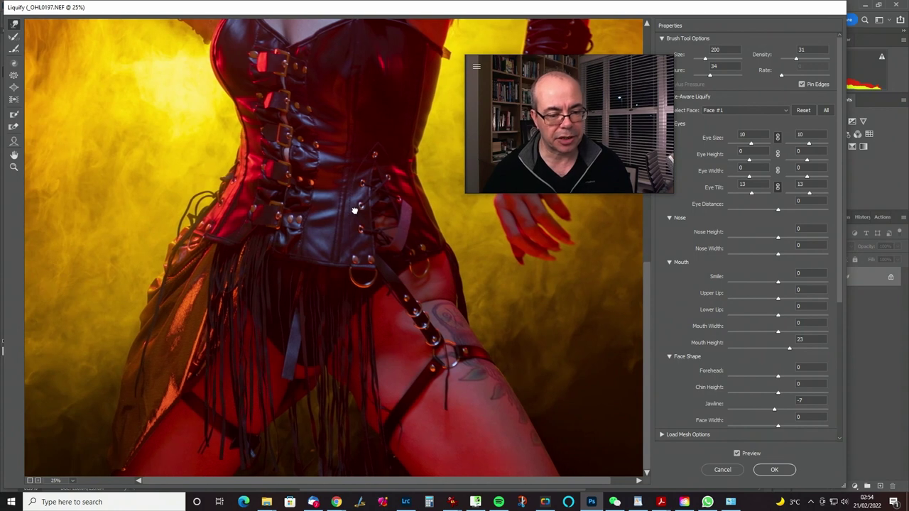
drag(389, 207, 184, 222)
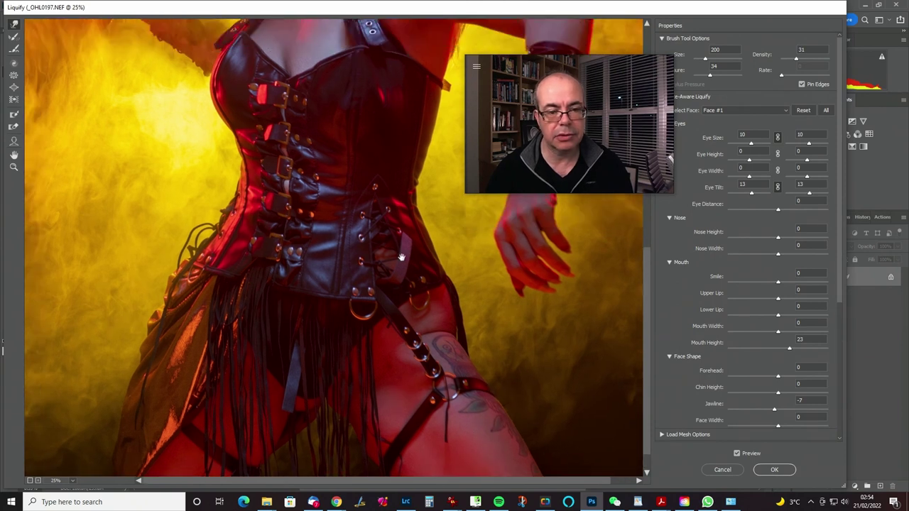
drag(416, 263, 433, 426)
mouse_move(324, 374)
mouse_down()
mouse_move(286, 382)
mouse_move(299, 359)
mouse_move(291, 302)
mouse_move(335, 388)
mouse_move(317, 341)
mouse_move(321, 379)
mouse_move(376, 323)
mouse_move(415, 304)
mouse_up()
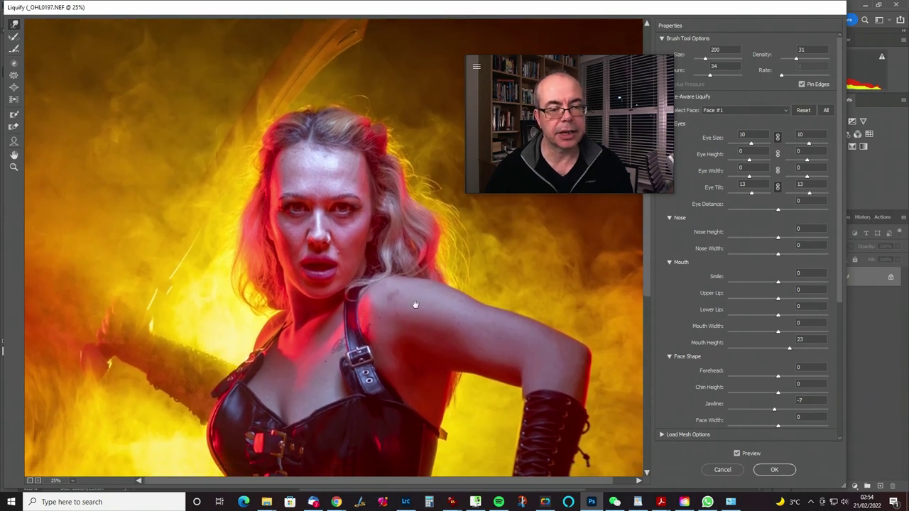
click(774, 466)
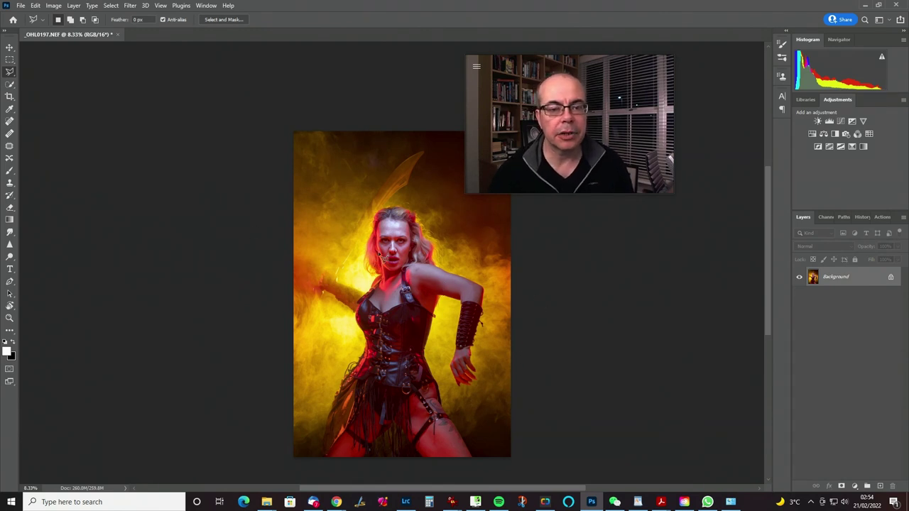
- Heal the blemishes on the forehead and between the eyebrows with the Healing Brush at size 70, sampling clean skin nearby
click(9, 132)
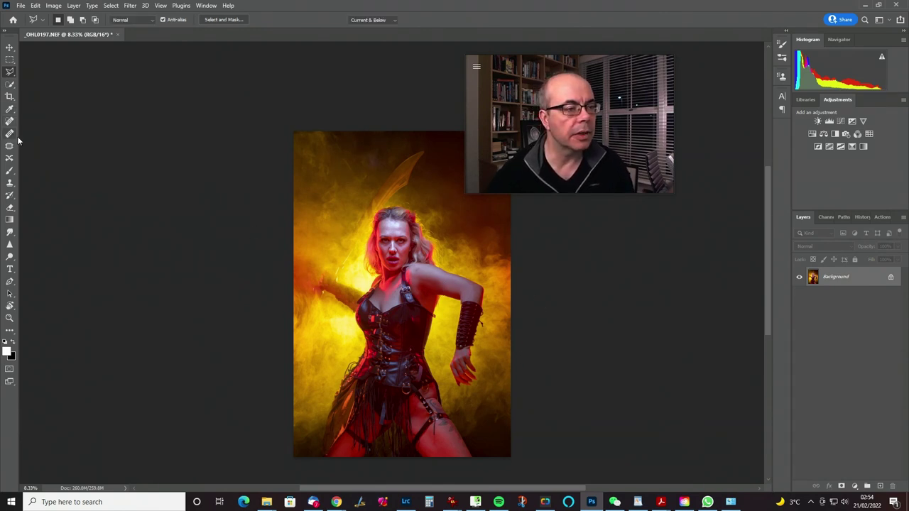
key(ctrl+plus)
key(ctrl+plus)
key(ctrl+plus)
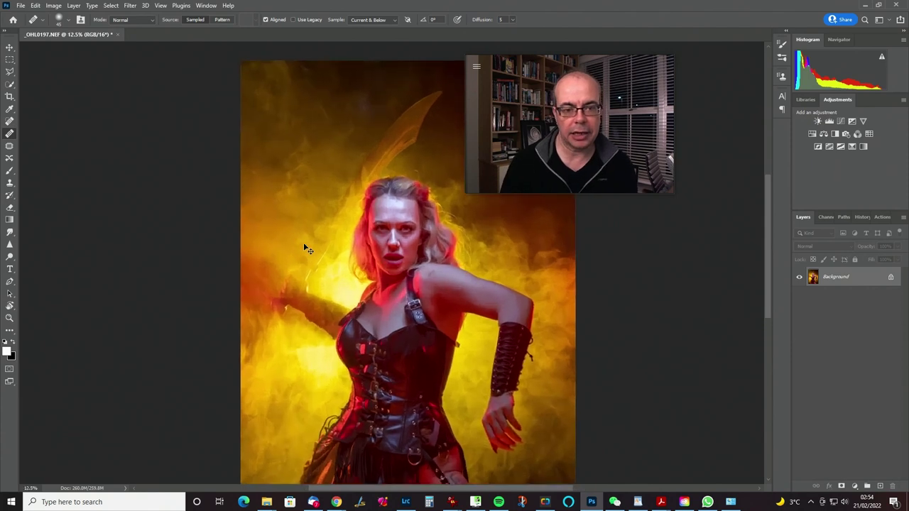
key(ctrl+plus)
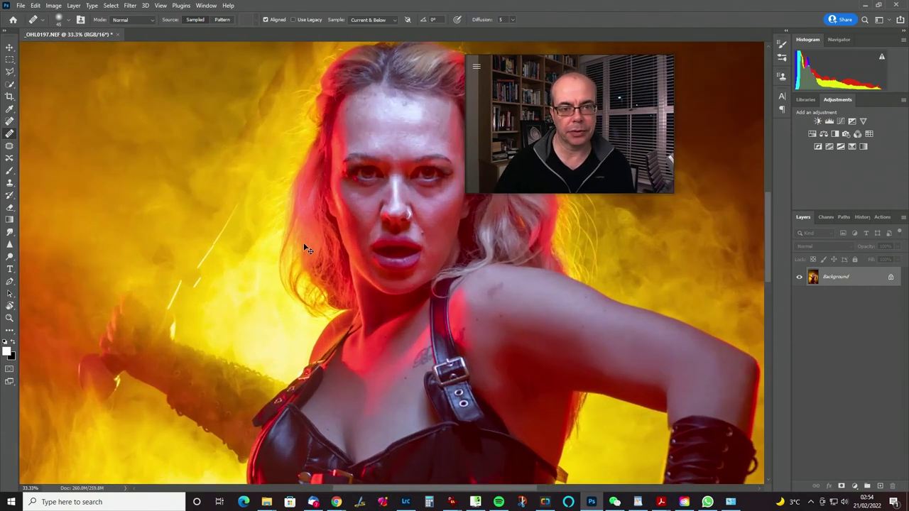
drag(303, 242, 222, 250)
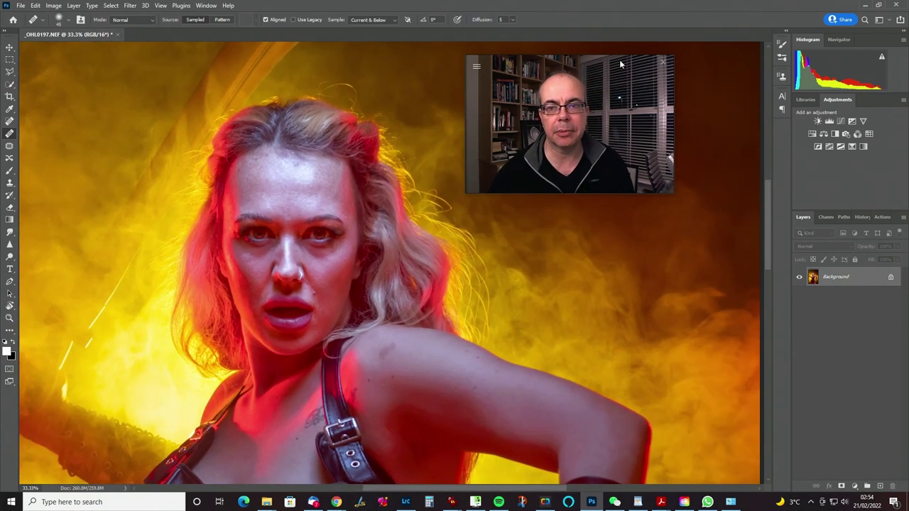
click(579, 31)
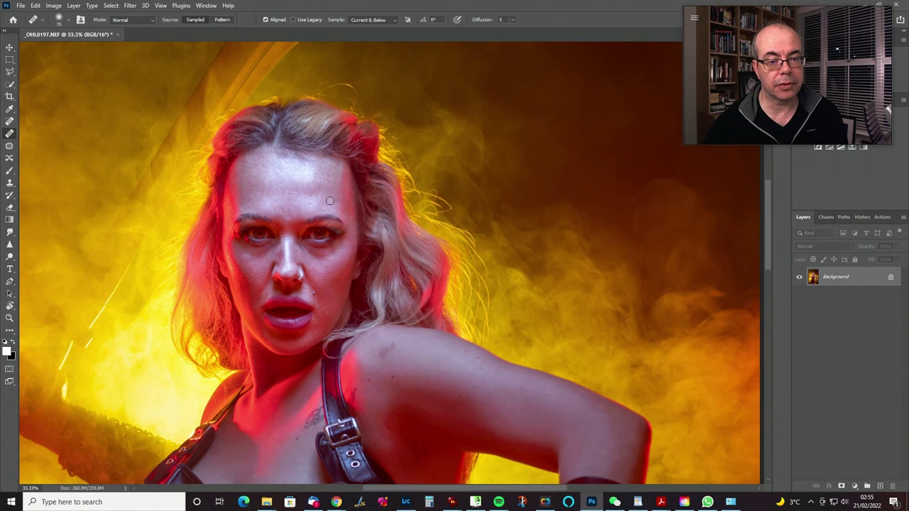
alt+click(262, 194)
drag(295, 209, 310, 158)
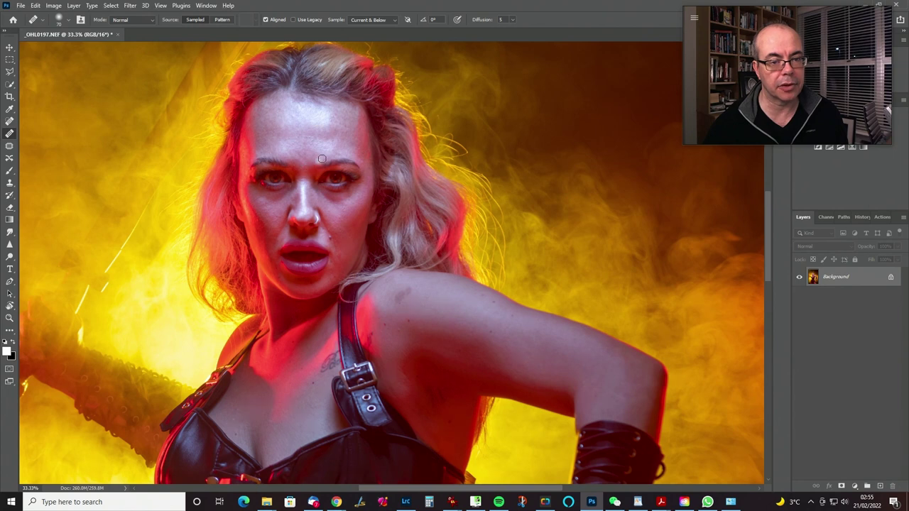
alt+click(315, 159)
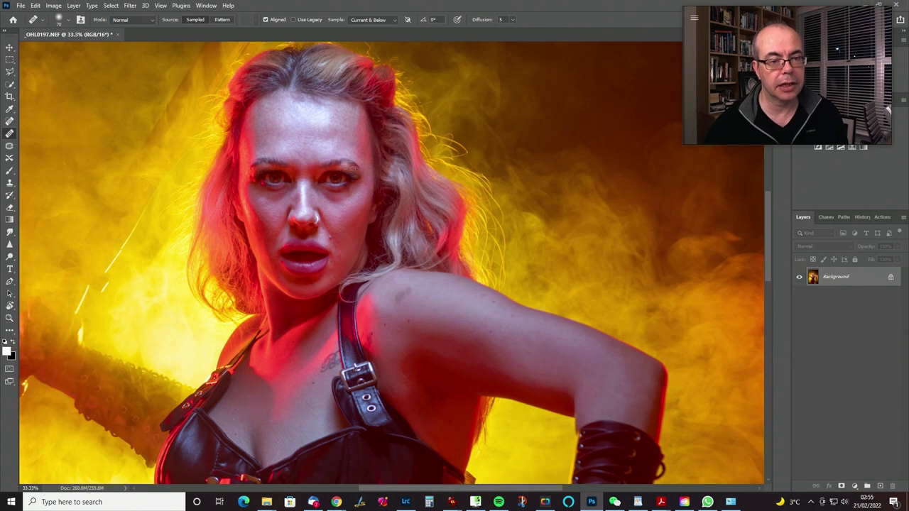
- Heal the under-eye areas, cheeks, chin and lips with the Healing Brush, reducing its size from 90 to 50 for the finer marks
key(ctrl+plus)
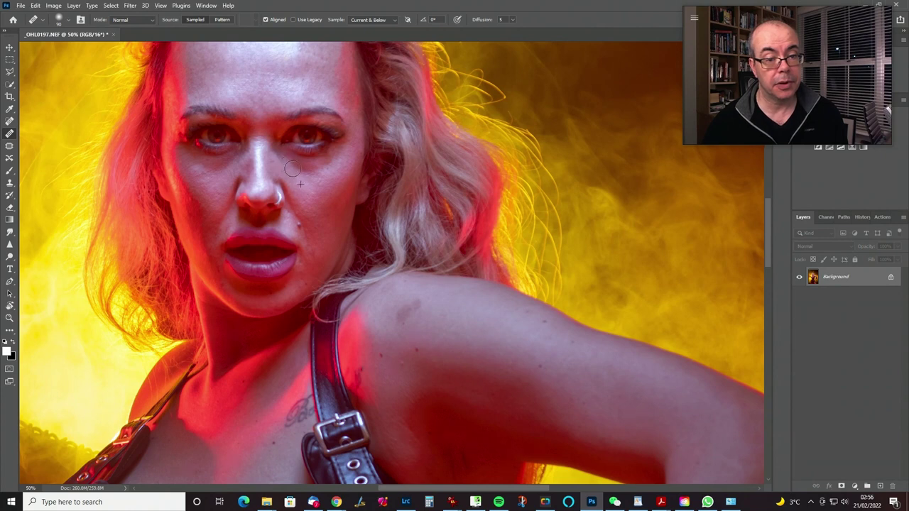
alt+click(330, 174)
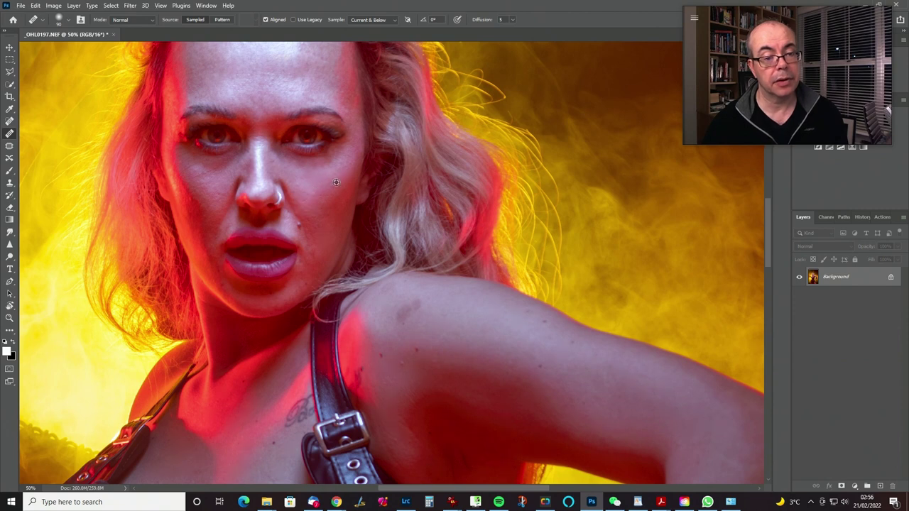
alt+click(212, 178)
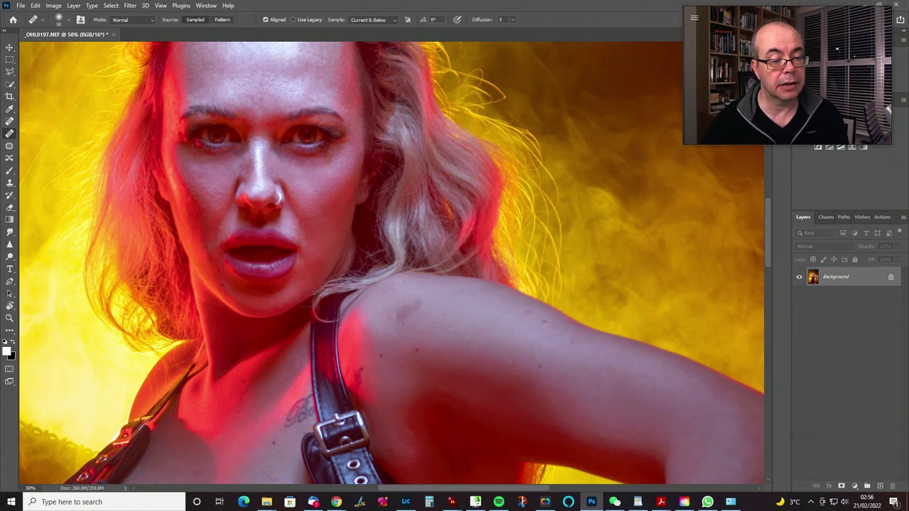
alt+click(206, 260)
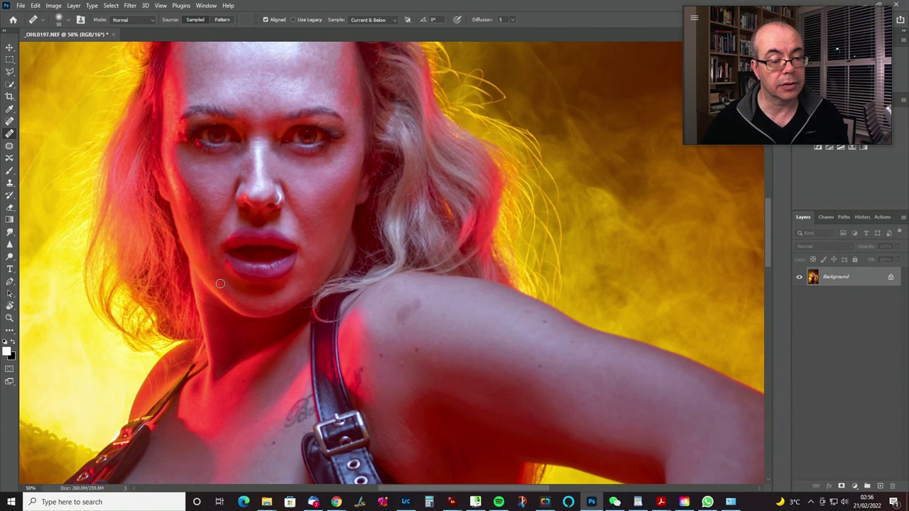
drag(222, 271, 211, 271)
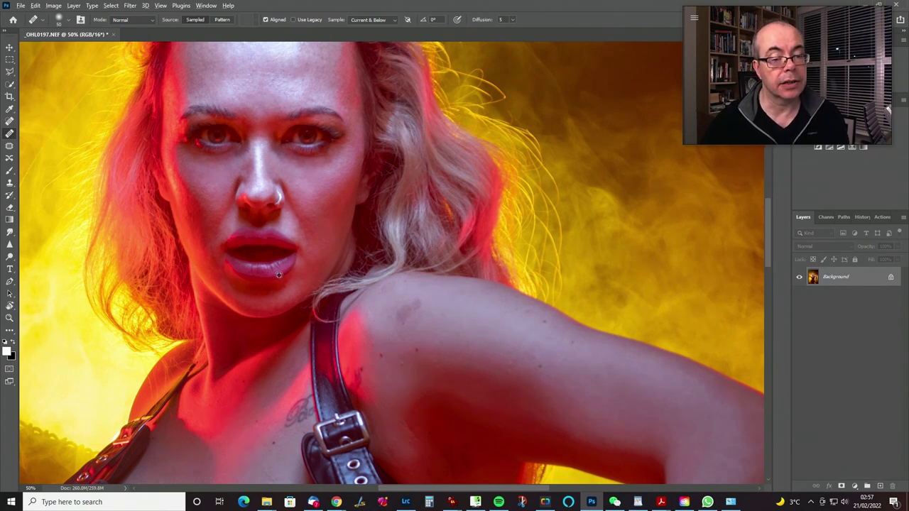
drag(264, 269, 272, 266)
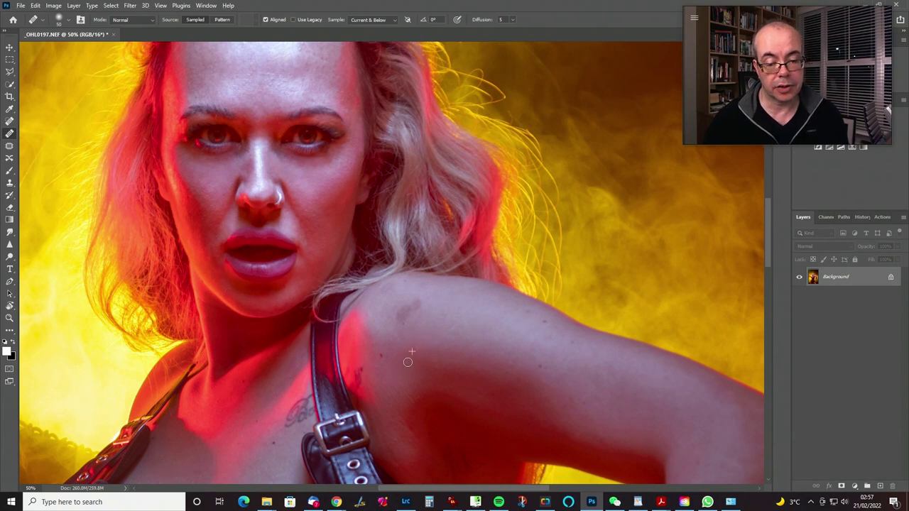
- Heal the moles and marks on the shoulder, raised upper arm and underarm, using clean skin samples
alt+click(384, 344)
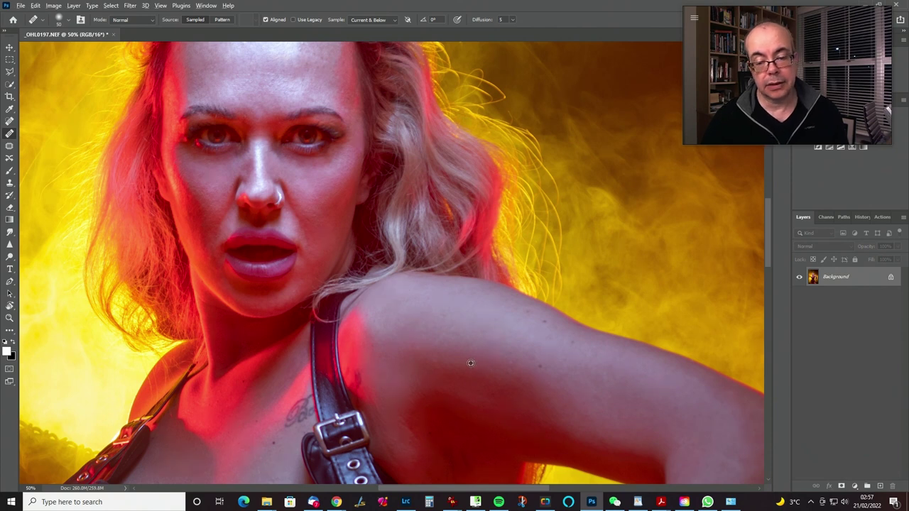
drag(464, 334, 345, 237)
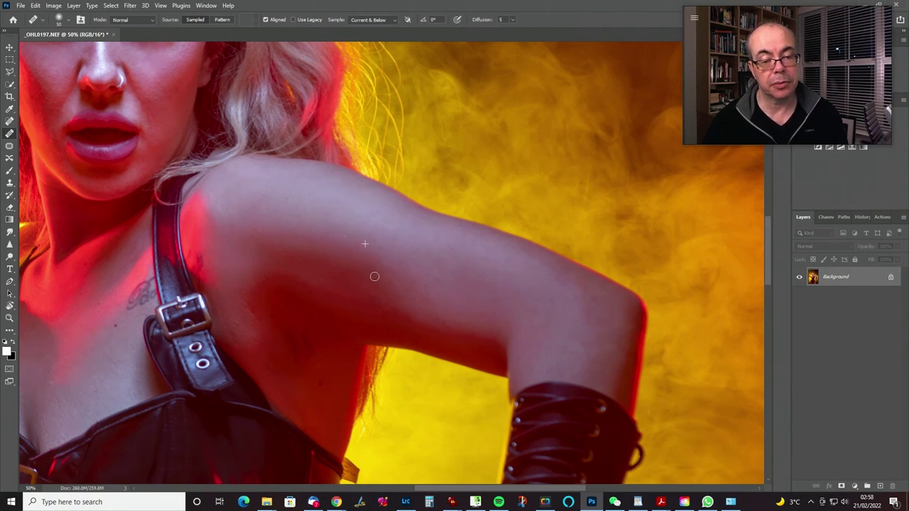
click(319, 272)
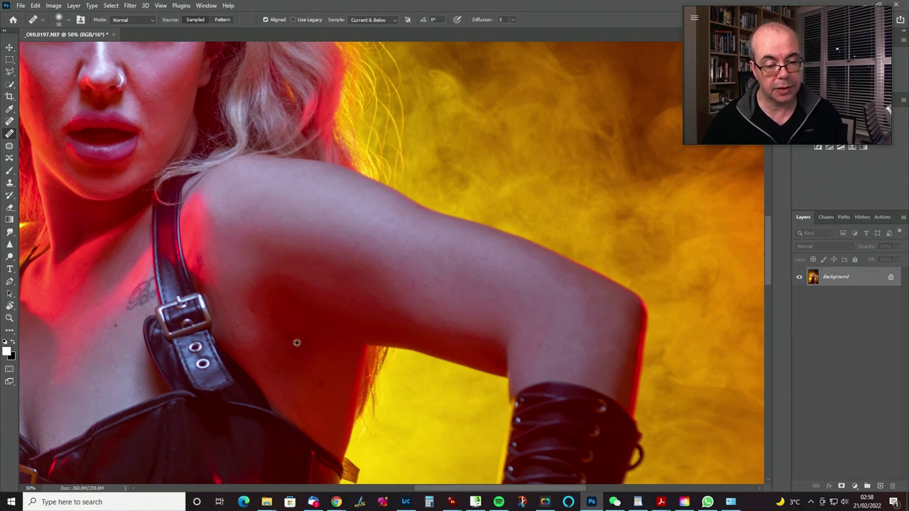
alt+click(330, 367)
click(320, 384)
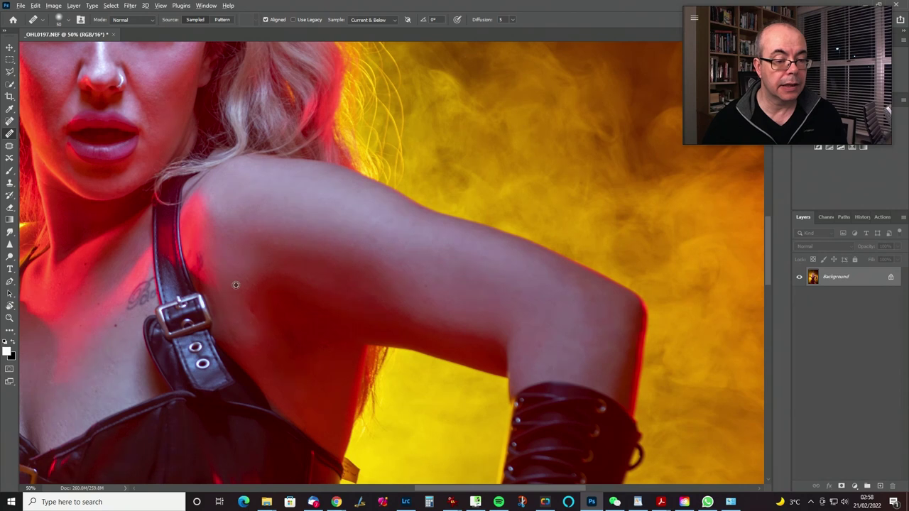
mouse_move(223, 294)
mouse_down()
mouse_move(229, 330)
mouse_move(280, 310)
mouse_up()
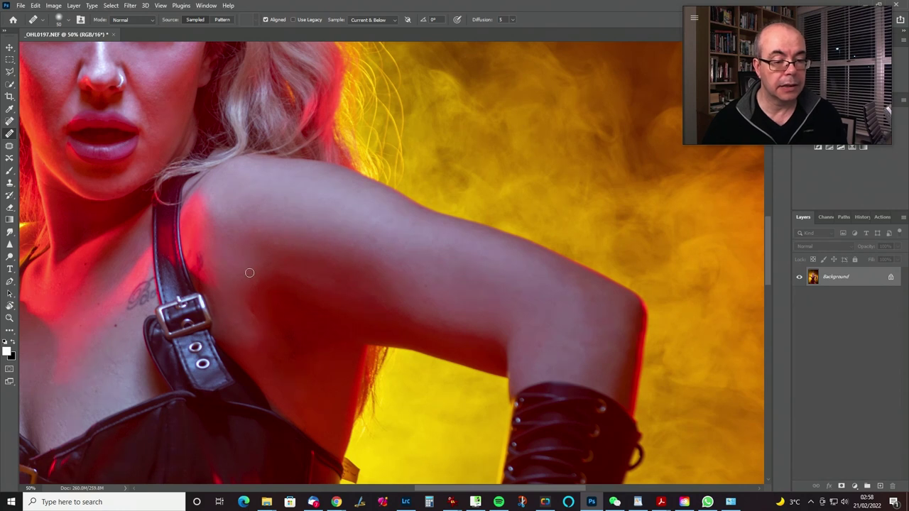
drag(546, 345, 566, 320)
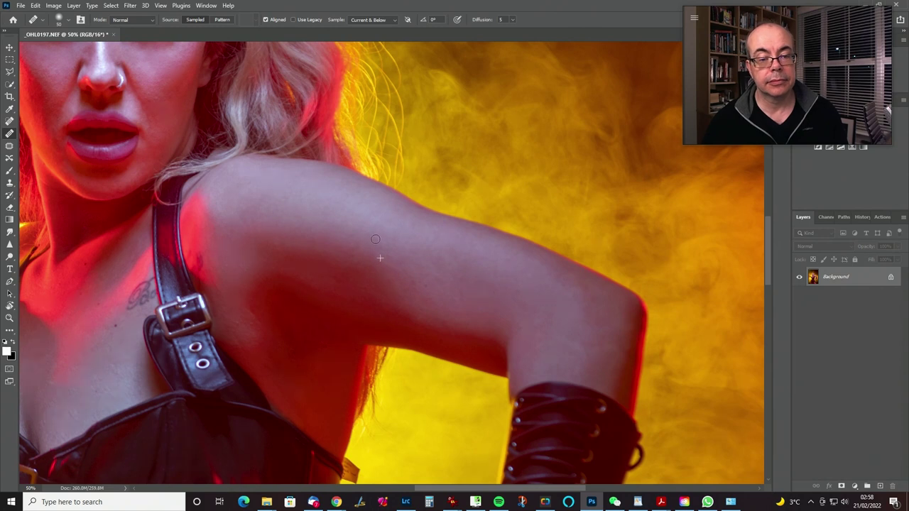
- Heal the remaining spots on the chest and around the armpit above the corset
drag(371, 262, 422, 217)
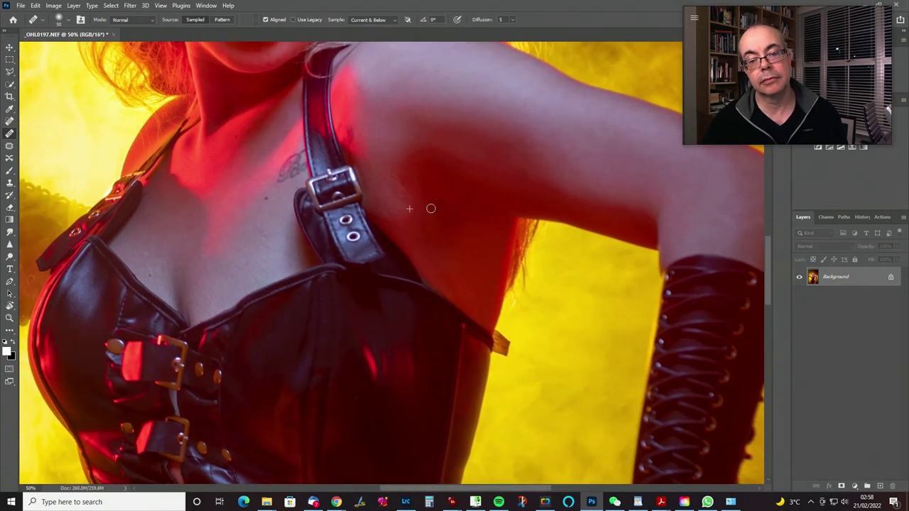
mouse_move(472, 229)
mouse_down()
mouse_move(498, 226)
mouse_move(462, 253)
mouse_up()
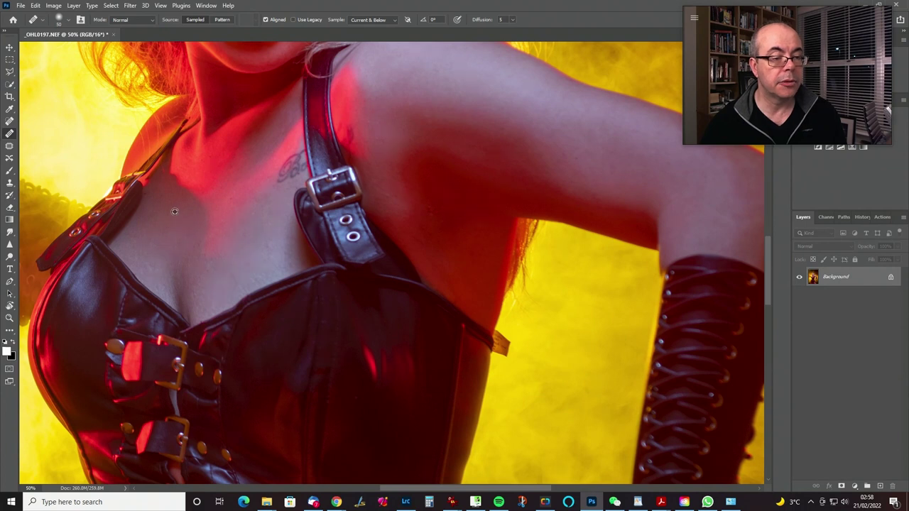
drag(414, 244, 382, 183)
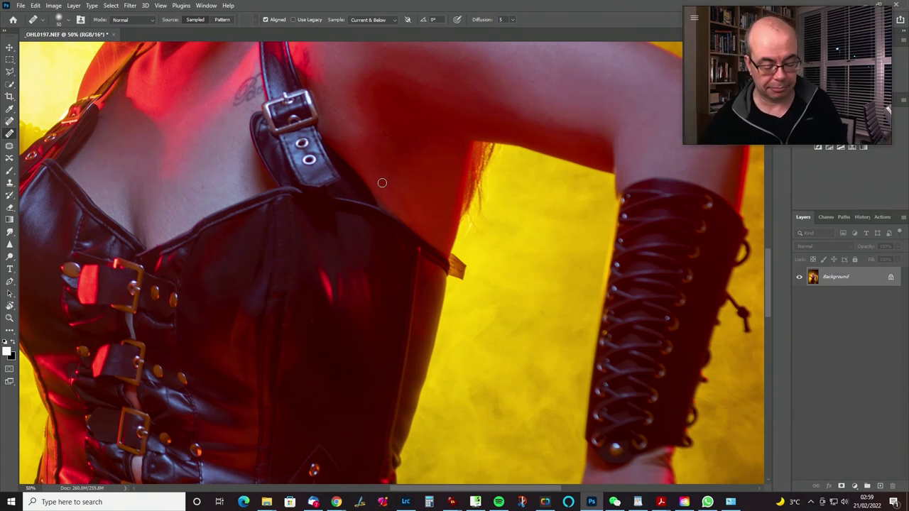
- Check the corset, arm and legs for blemishes, and heal the marks on the tattooed thigh around the garter strap
drag(535, 183, 514, 158)
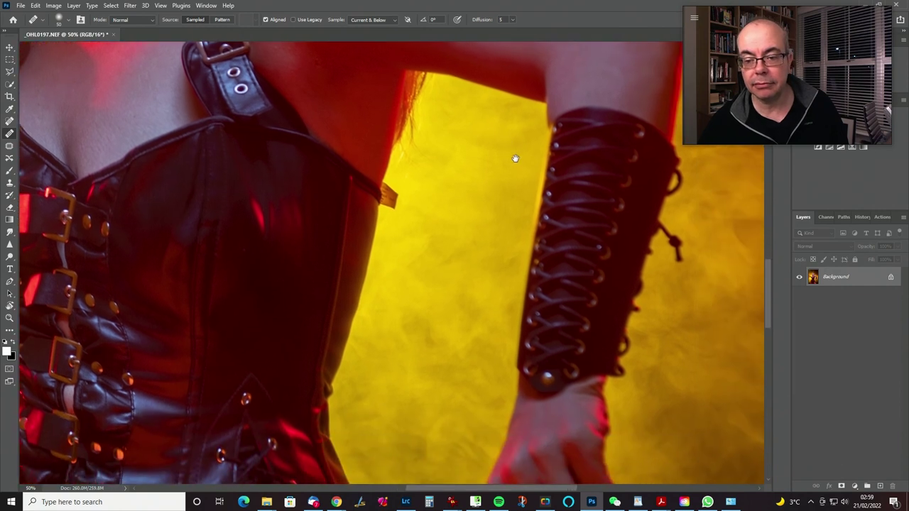
drag(110, 199, 395, 222)
drag(378, 257, 357, 284)
drag(445, 223, 346, 223)
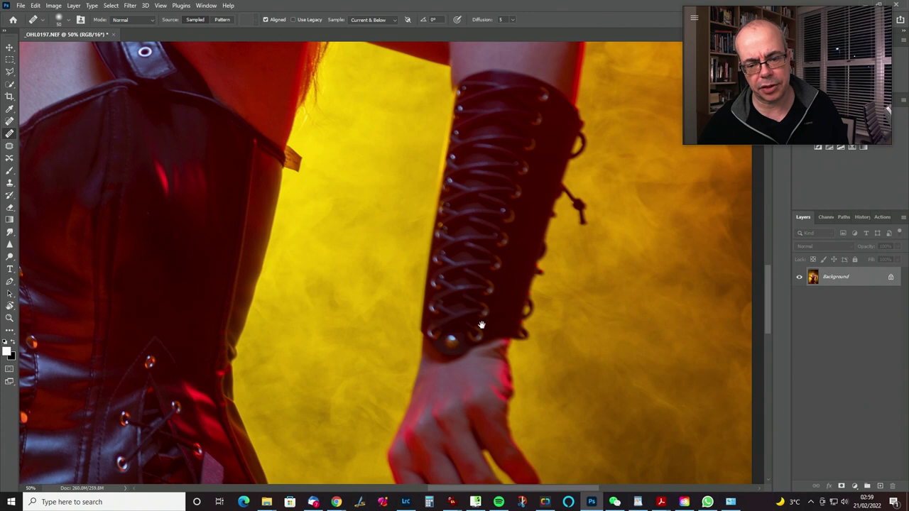
drag(480, 325, 398, 270)
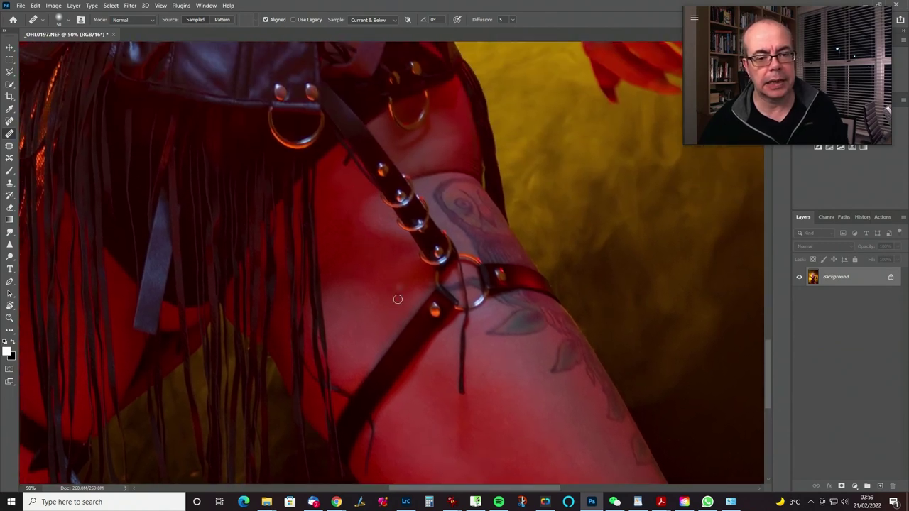
mouse_move(424, 315)
mouse_down()
mouse_move(380, 229)
mouse_move(438, 244)
mouse_up()
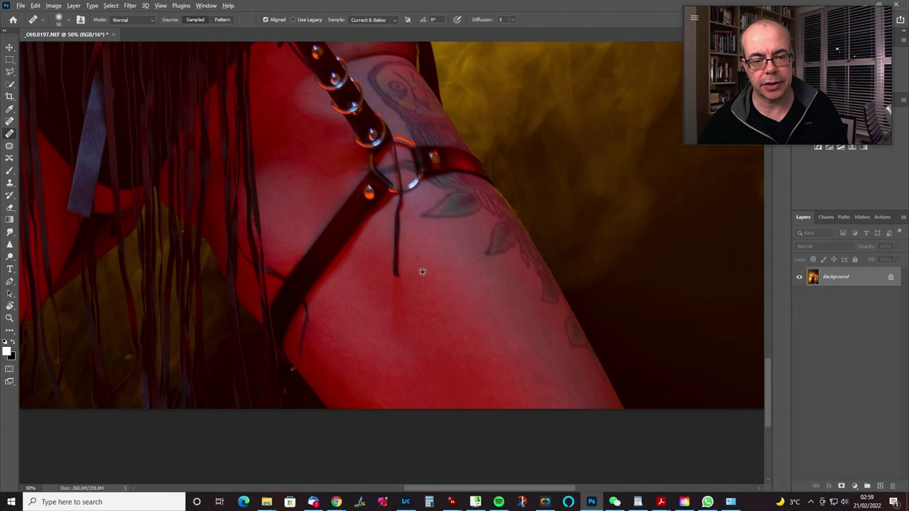
alt+click(355, 293)
drag(361, 262, 369, 267)
drag(328, 300, 434, 250)
scroll(435, 250, up, 15)
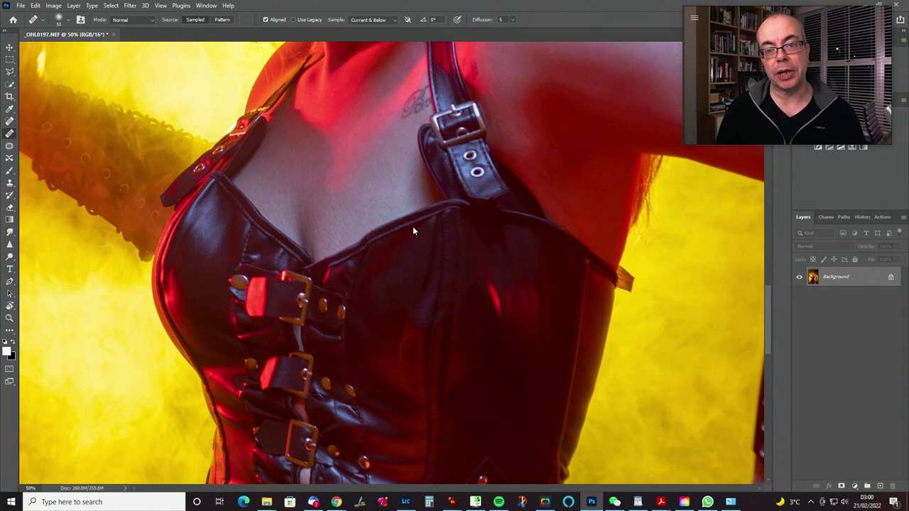
click(824, 217)
click(840, 217)
click(803, 217)
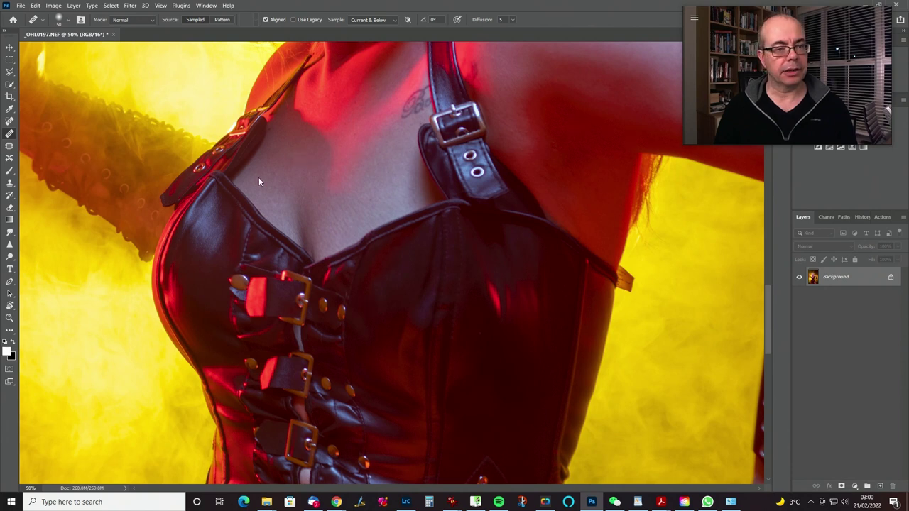
- Save the retouched portrait, close it, and switch to Lightroom Classic
click(21, 6)
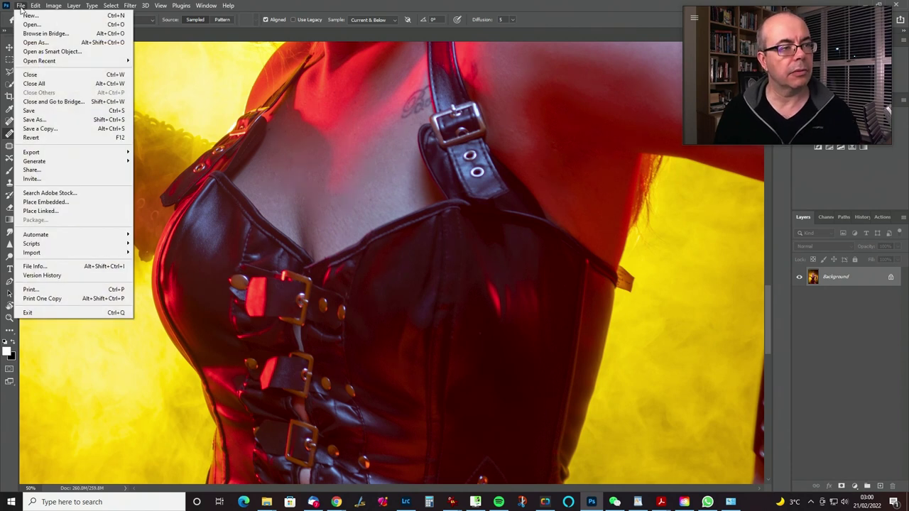
click(28, 110)
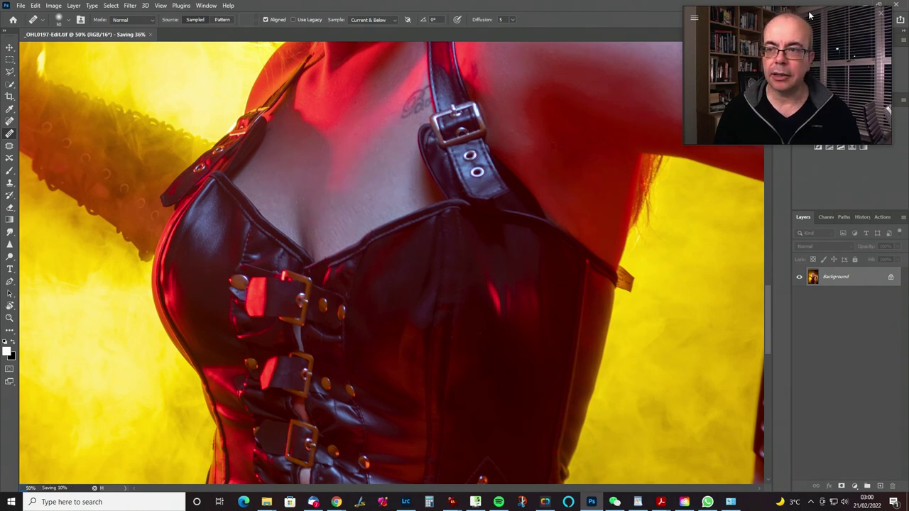
drag(809, 14, 697, 74)
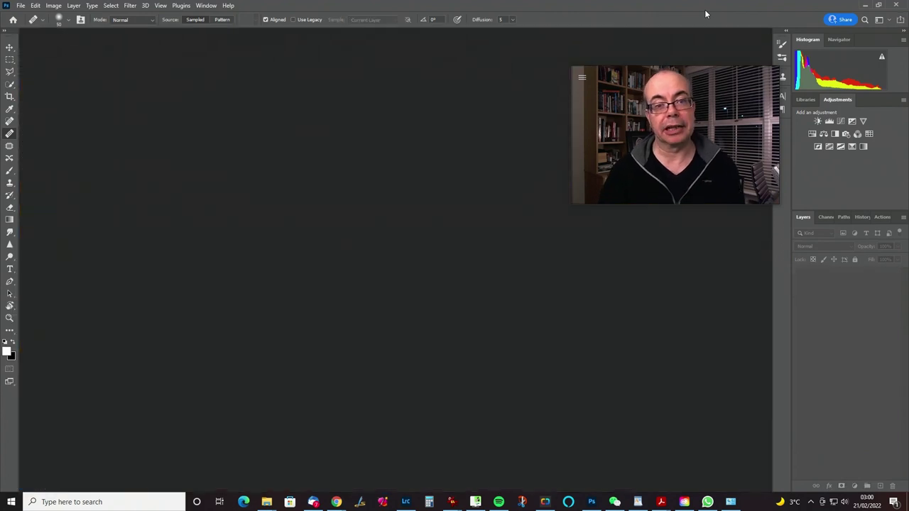
key(alt+Tab)
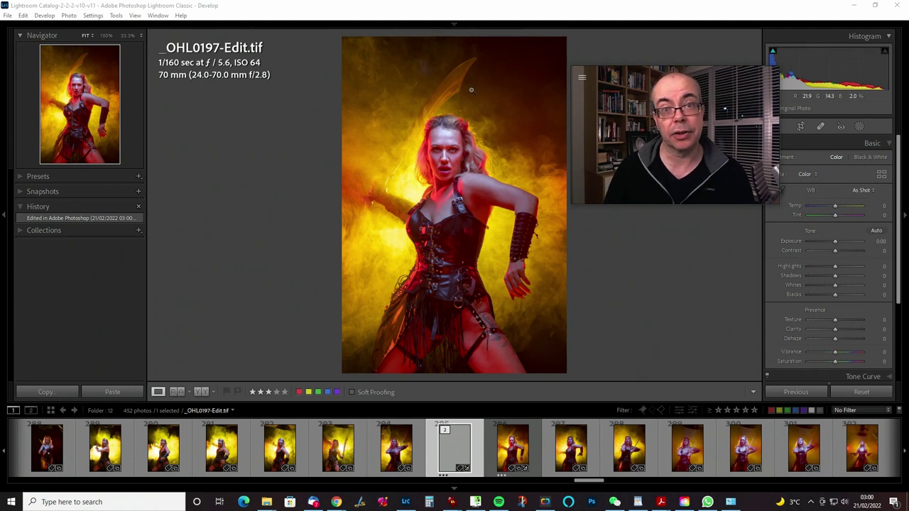
right_click(455, 106)
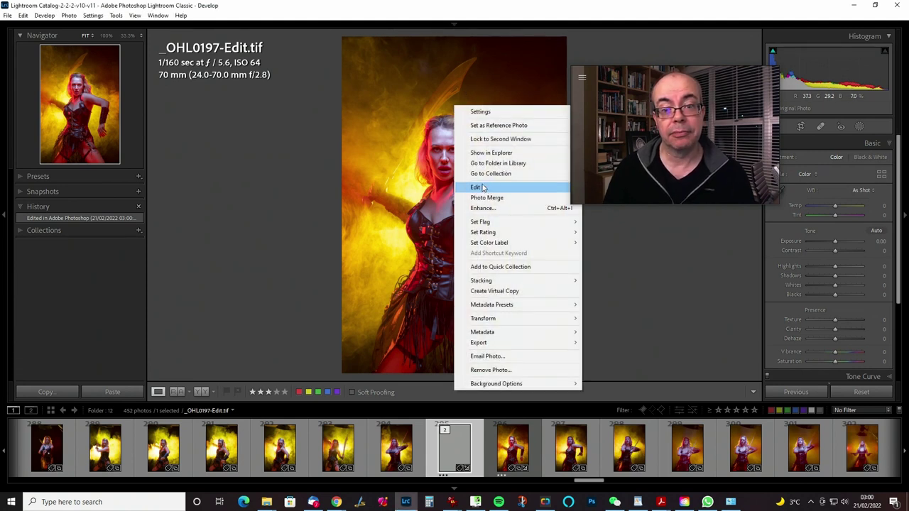
click(745, 53)
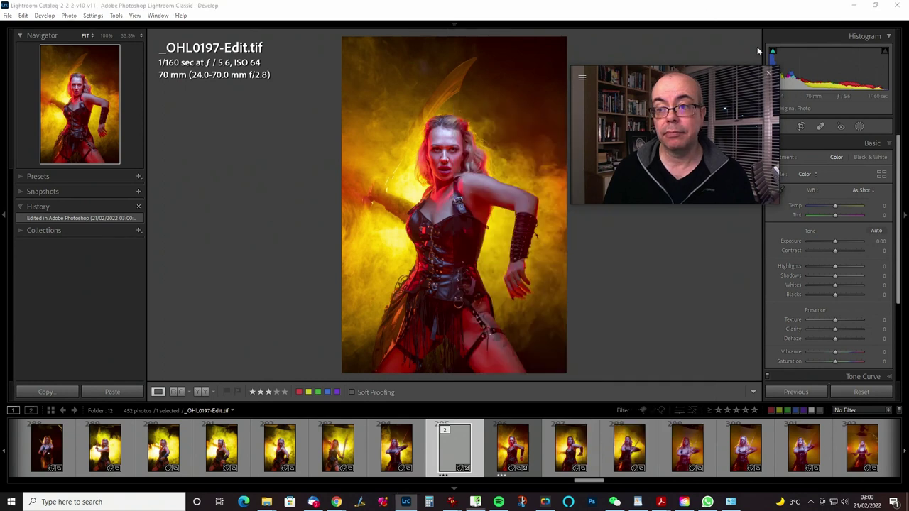
drag(695, 71, 814, 12)
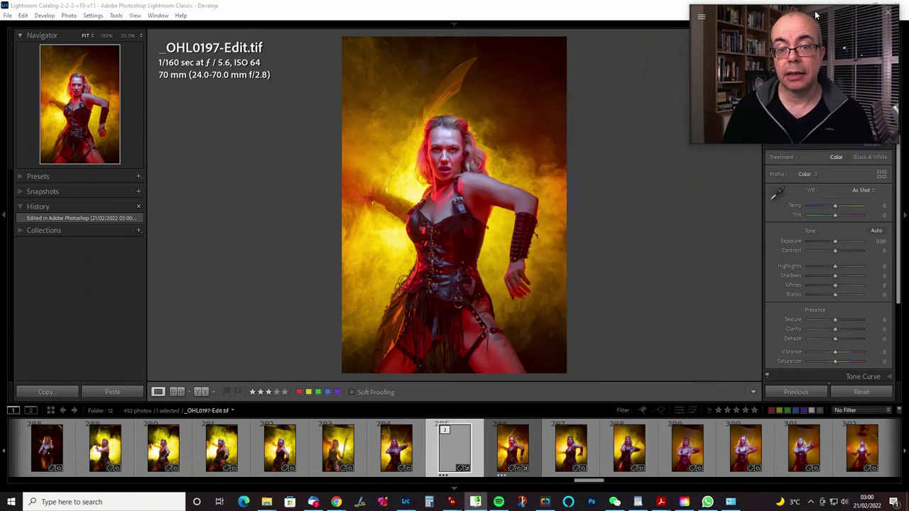
- Open _OHL0197-Edit.tif from Lightroom in Photoshop 2022 with the Edit Original option
right_click(457, 179)
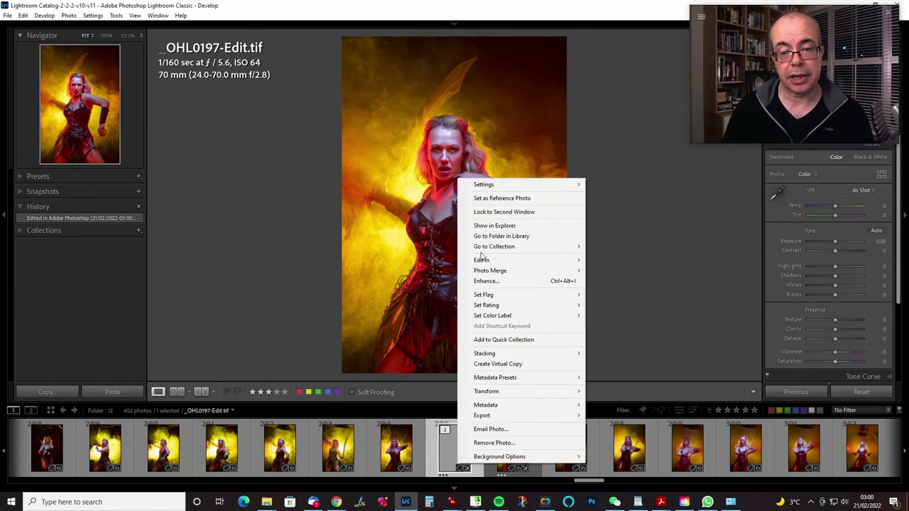
mouse_move(515, 260)
click(668, 239)
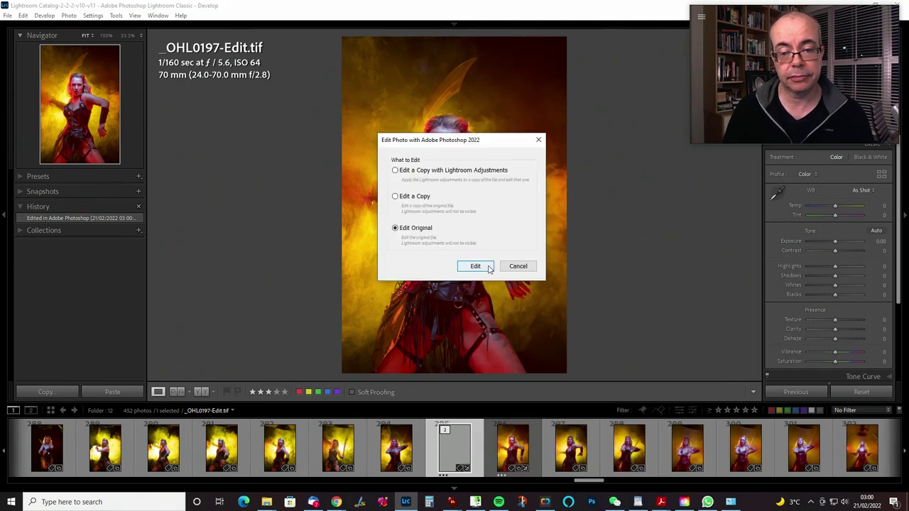
click(475, 267)
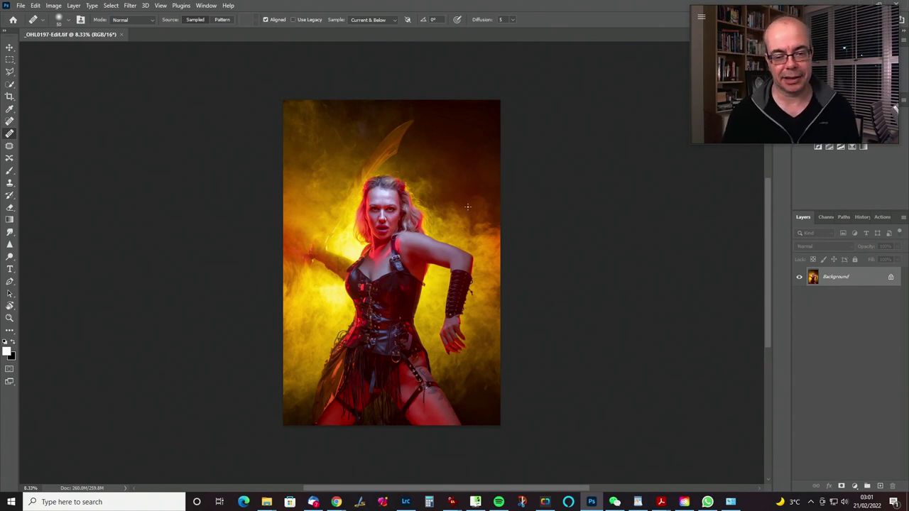
- Examine the skin on the face, chest, arm and tattooed thigh at 33.3% magnification for uneven tones
key(ctrl+plus)
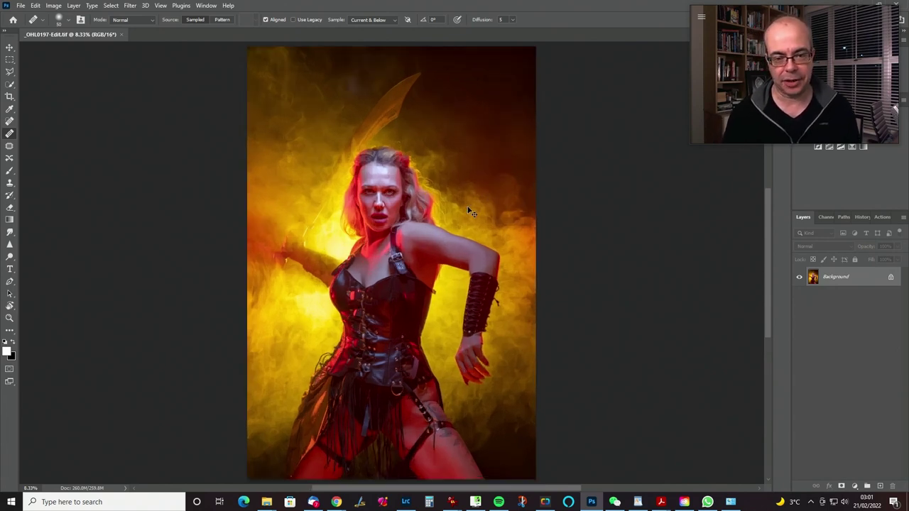
key(ctrl+plus)
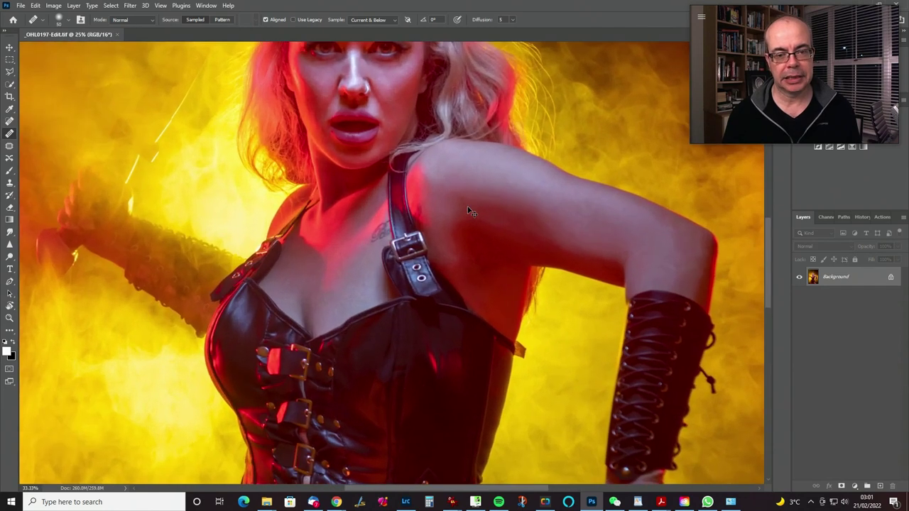
drag(390, 286, 418, 245)
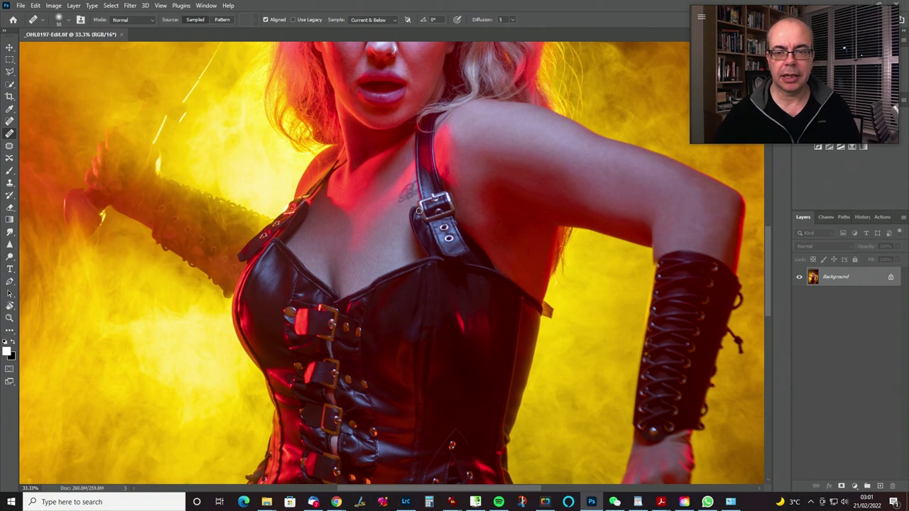
drag(556, 360, 523, 179)
scroll(523, 179, up, 10)
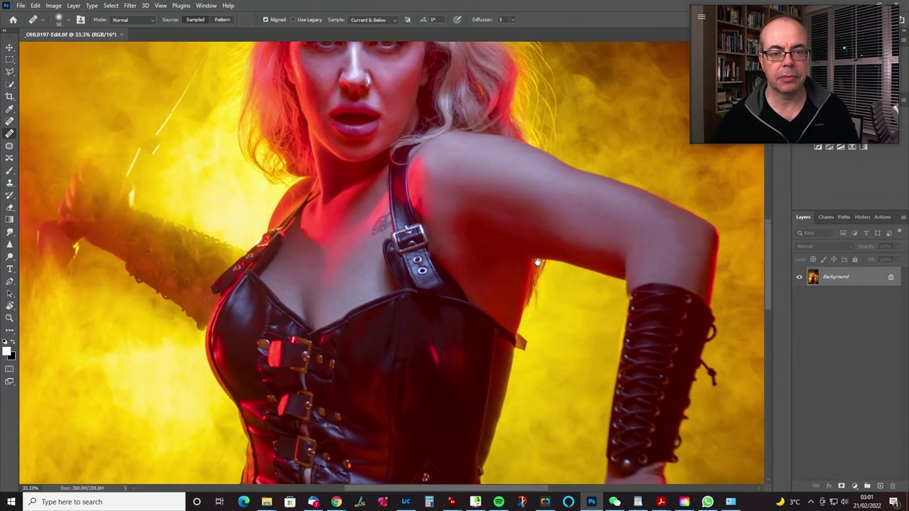
scroll(537, 263, up, 1)
drag(494, 263, 517, 273)
scroll(517, 273, up, 1)
drag(511, 243, 485, 277)
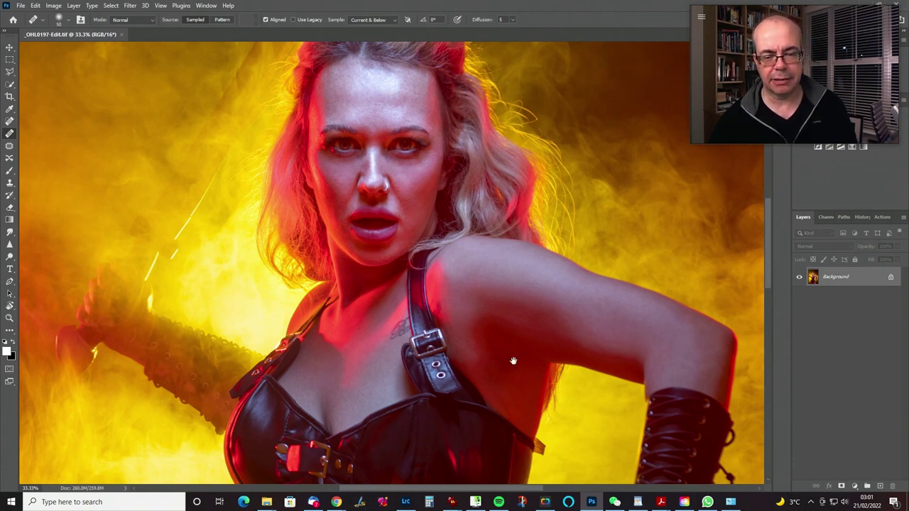
scroll(511, 361, down, 10)
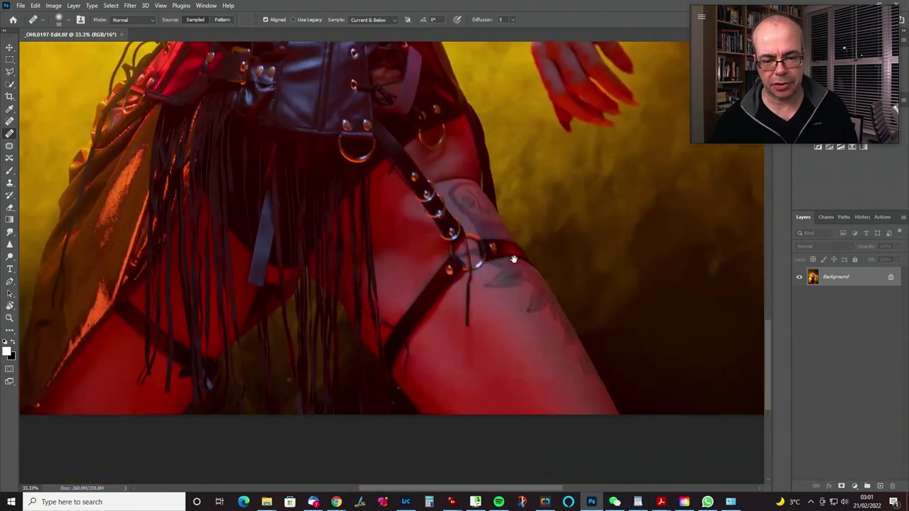
drag(513, 259, 503, 266)
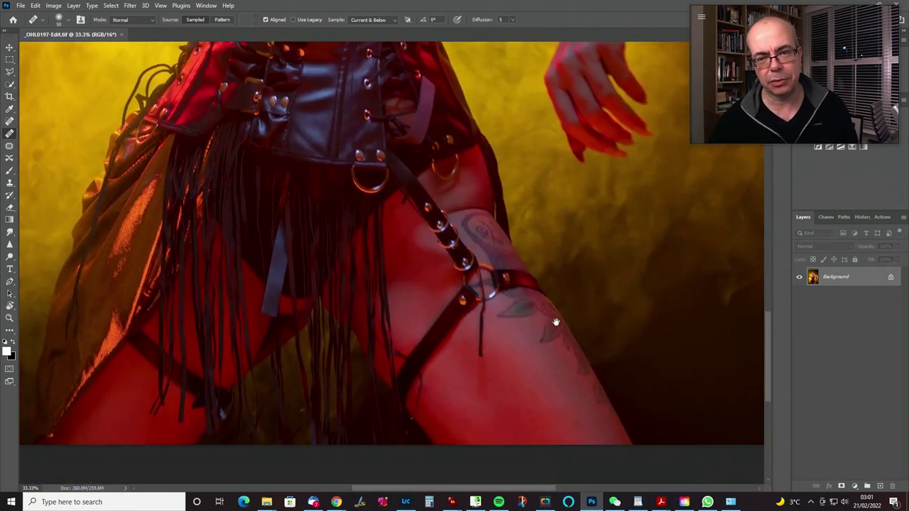
key(ctrl+plus)
drag(562, 266, 503, 298)
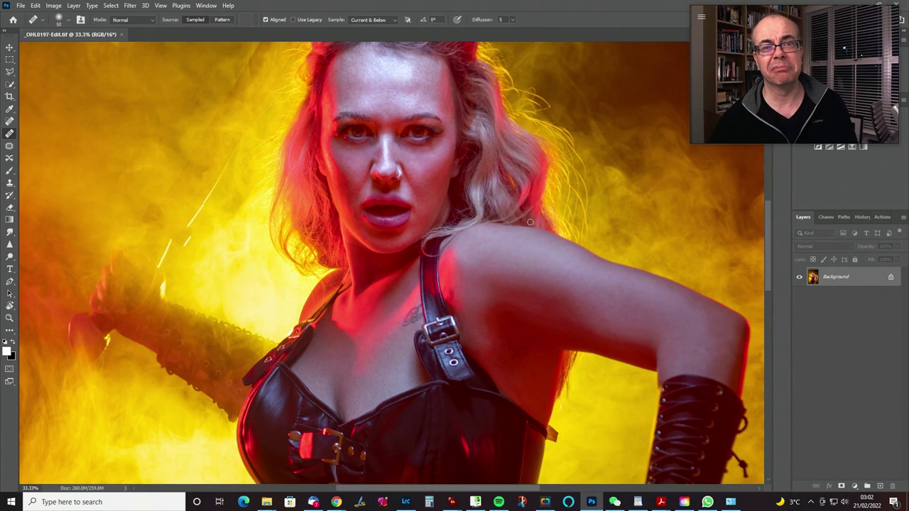
drag(462, 269, 481, 286)
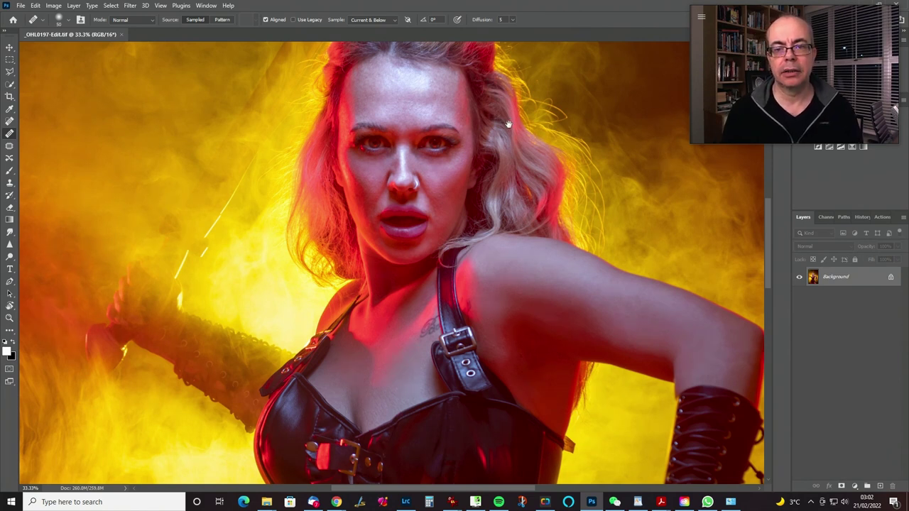
drag(511, 120, 499, 121)
- Run the frequency separation action up to its Gaussian Blur stage and aim the blur preview at the forehead skin
key(F2)
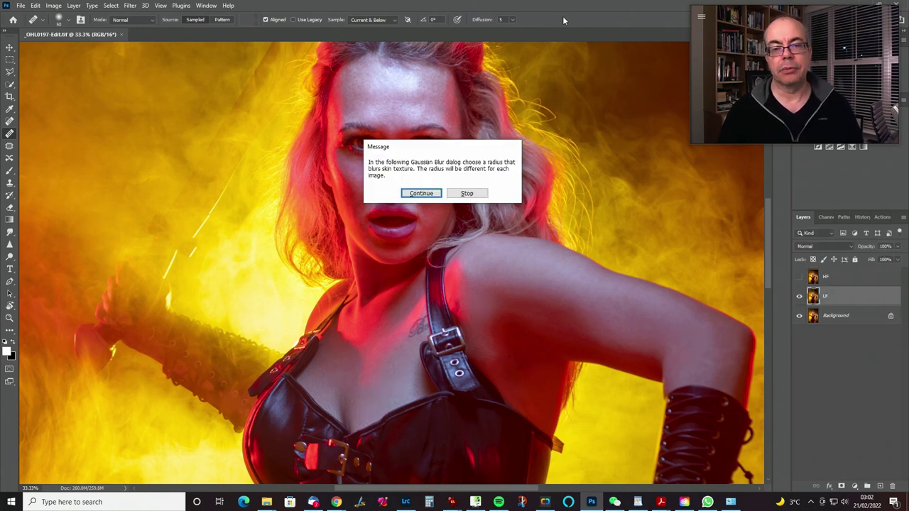
key(Return)
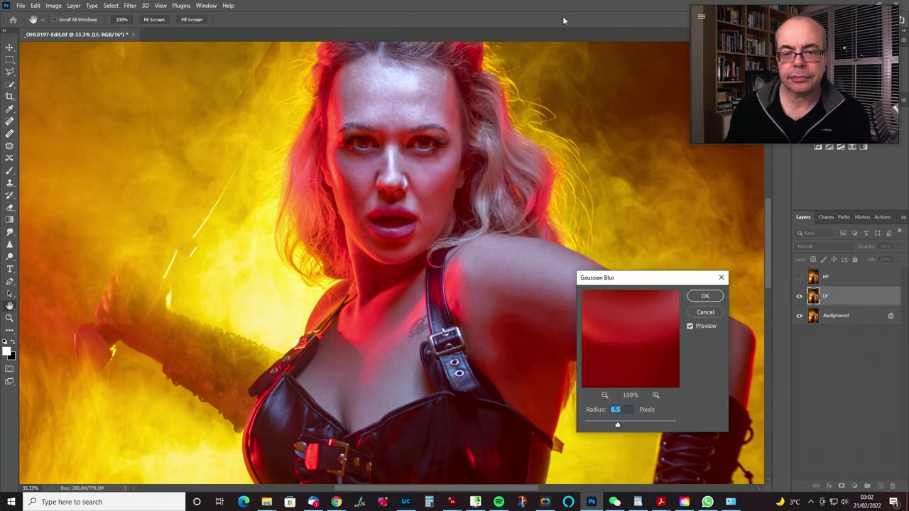
drag(659, 281, 623, 107)
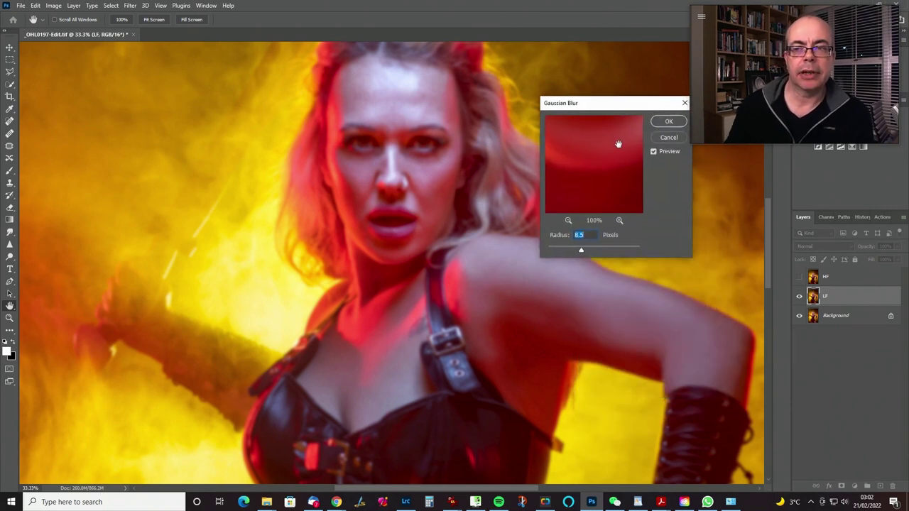
drag(598, 106, 573, 83)
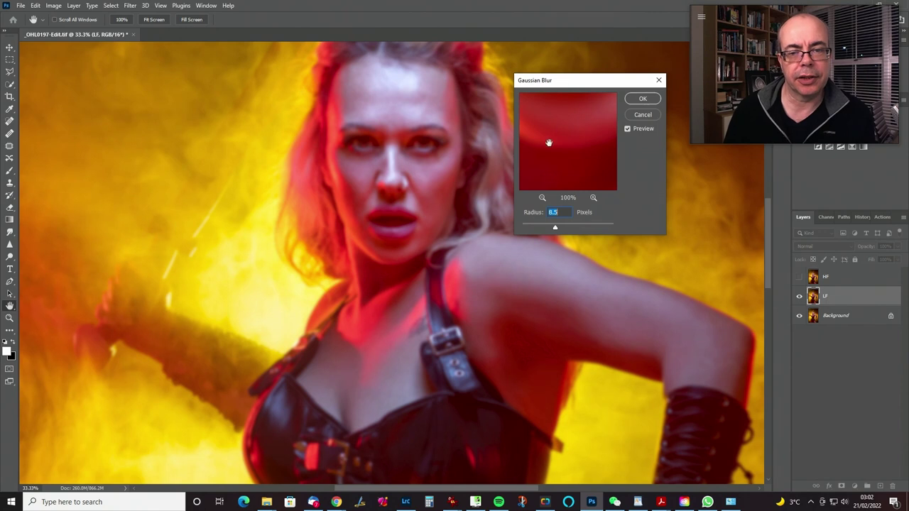
click(403, 102)
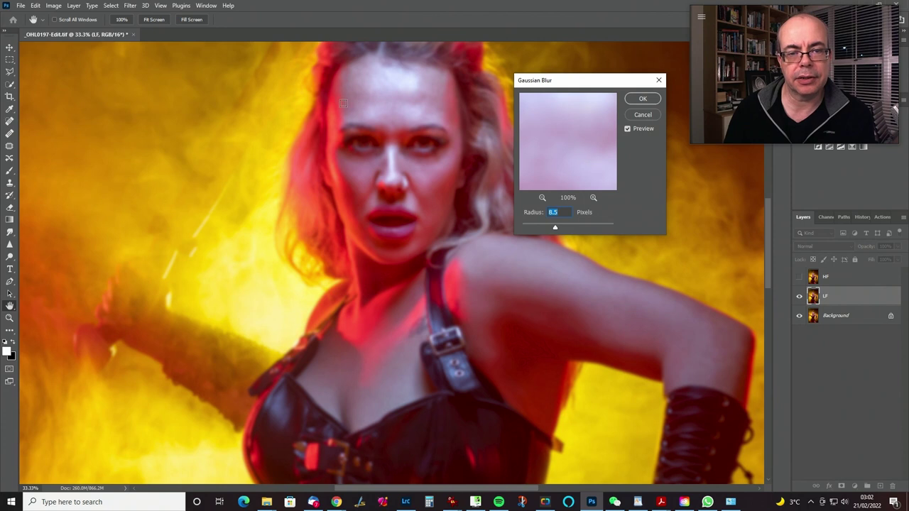
click(401, 115)
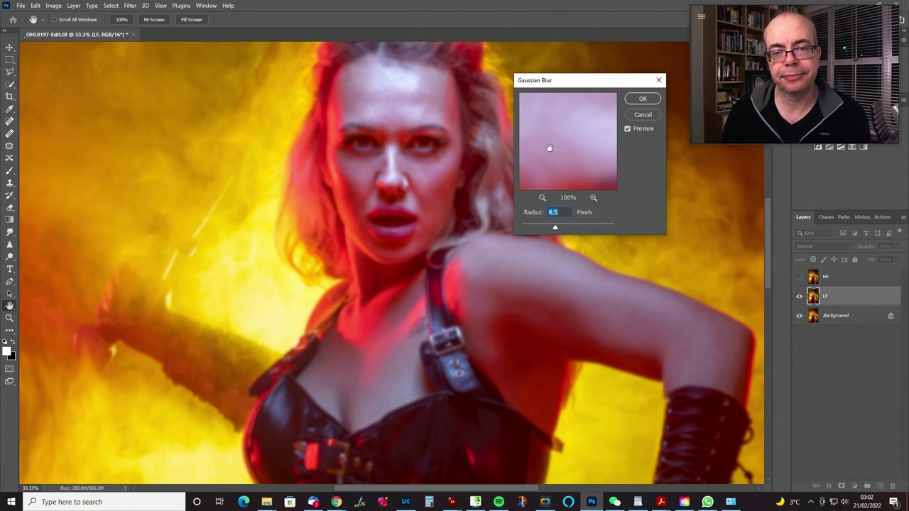
- Blur the LF layer with a Gaussian Blur radius of 6.0 pixels and let the frequency separation finish
drag(555, 229, 525, 229)
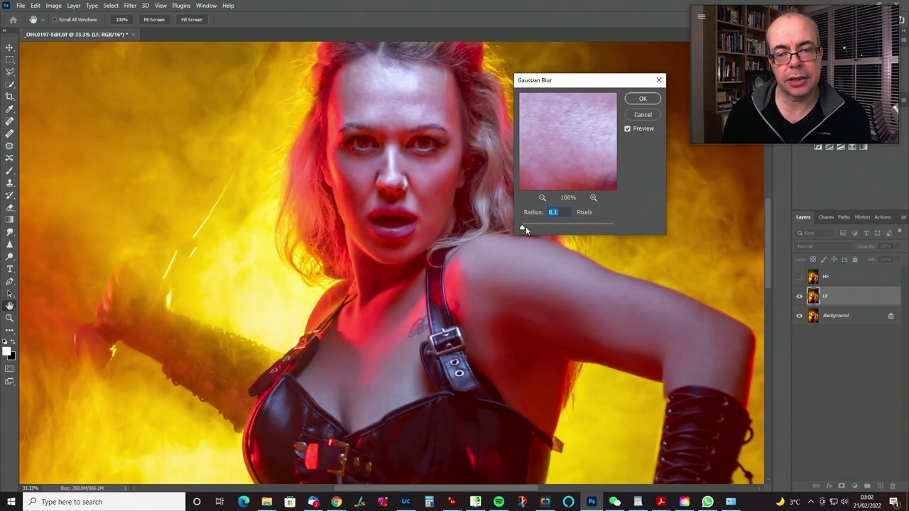
drag(523, 227, 527, 228)
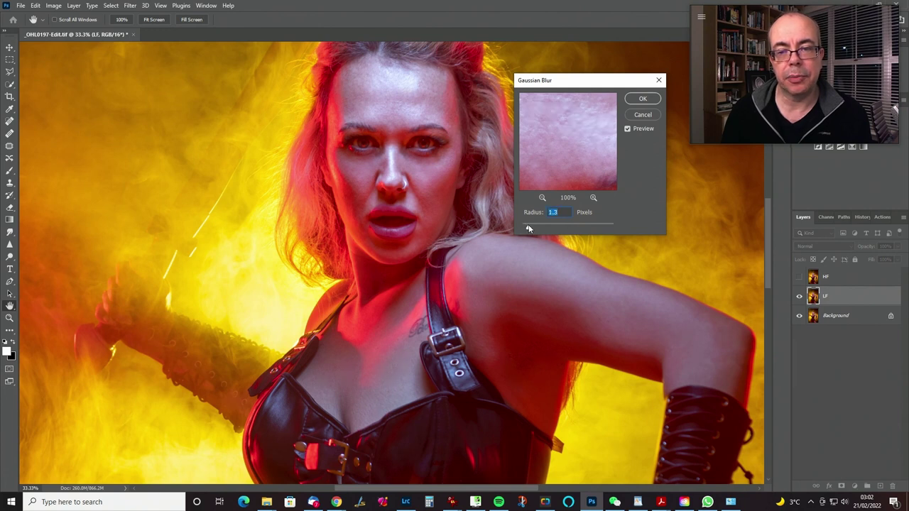
drag(532, 226, 538, 228)
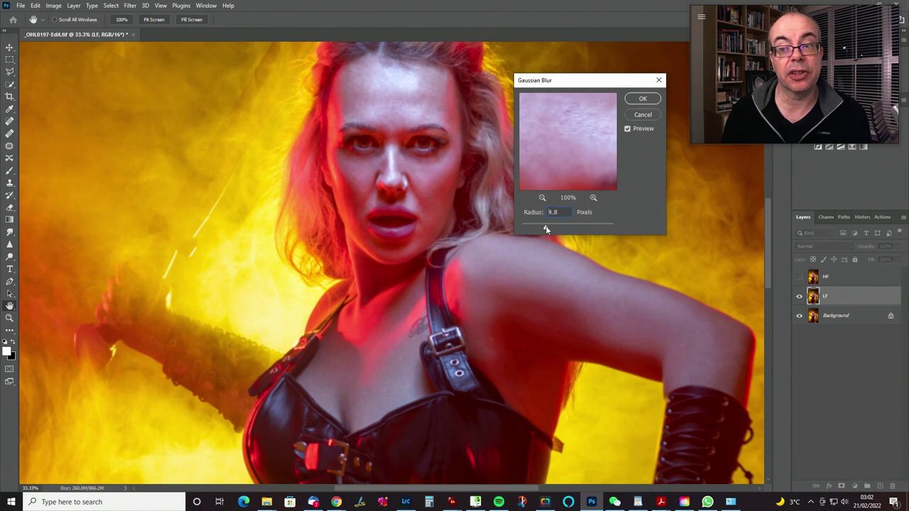
drag(548, 225, 548, 228)
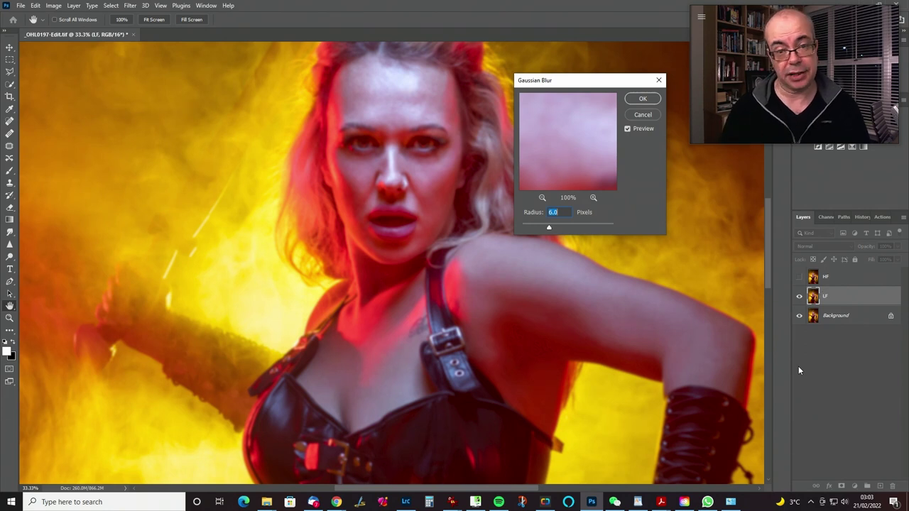
click(643, 100)
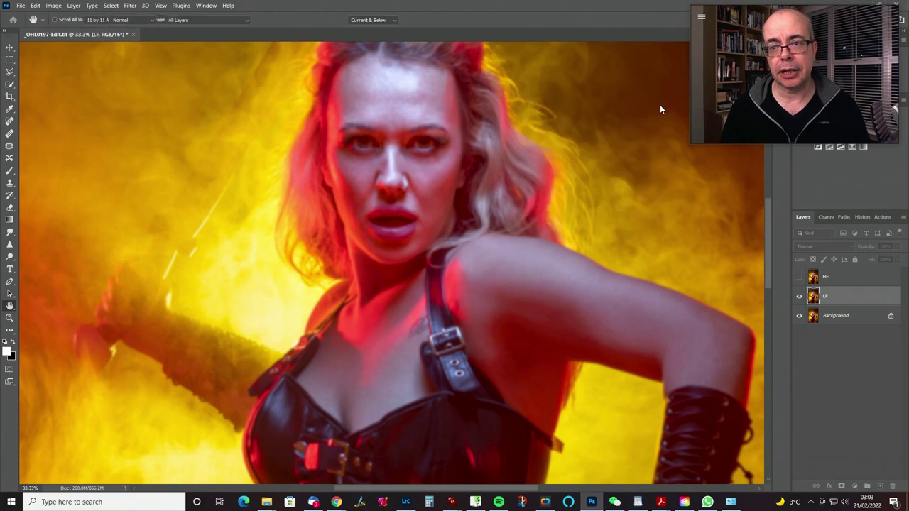
- Outline the whole forehead, from hairline to eyebrows, with the freehand Lasso on the LF layer
key(j)
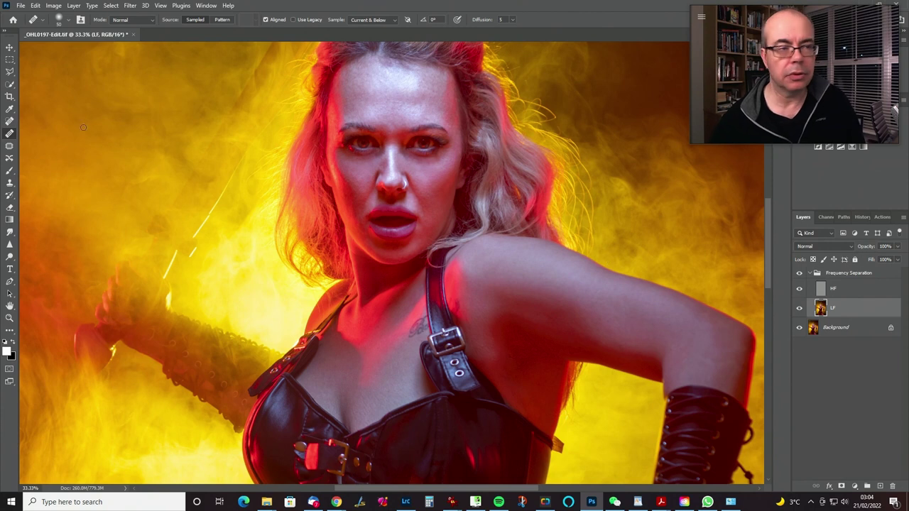
click(9, 71)
right_click(9, 71)
click(48, 78)
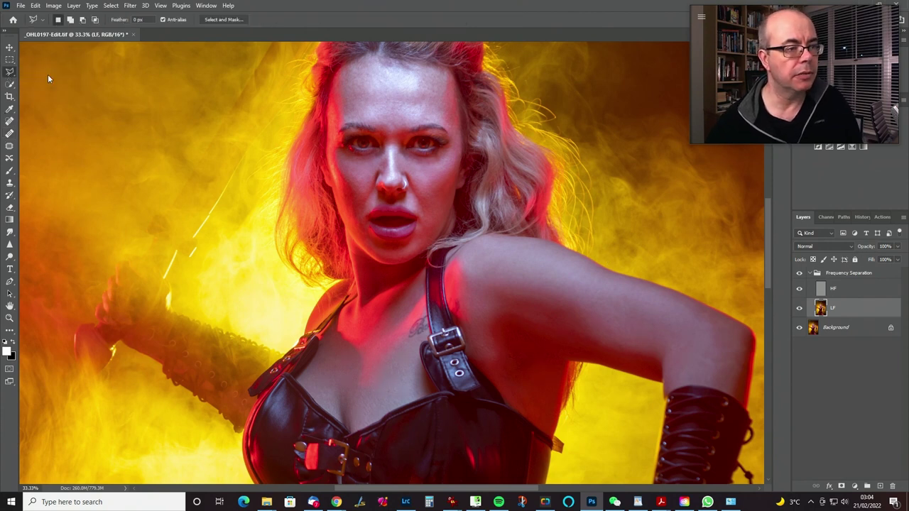
drag(349, 70, 327, 101)
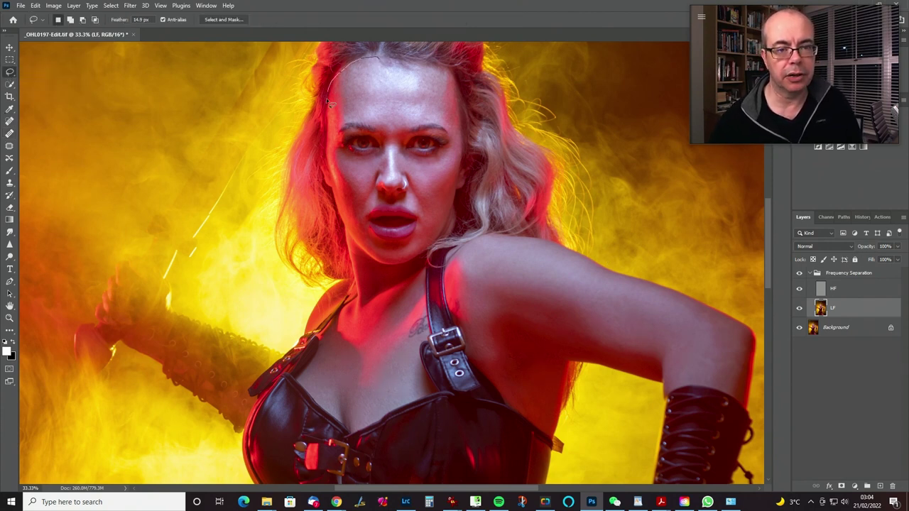
mouse_move(333, 132)
mouse_down()
mouse_move(453, 128)
mouse_move(461, 88)
mouse_up()
drag(415, 69, 393, 64)
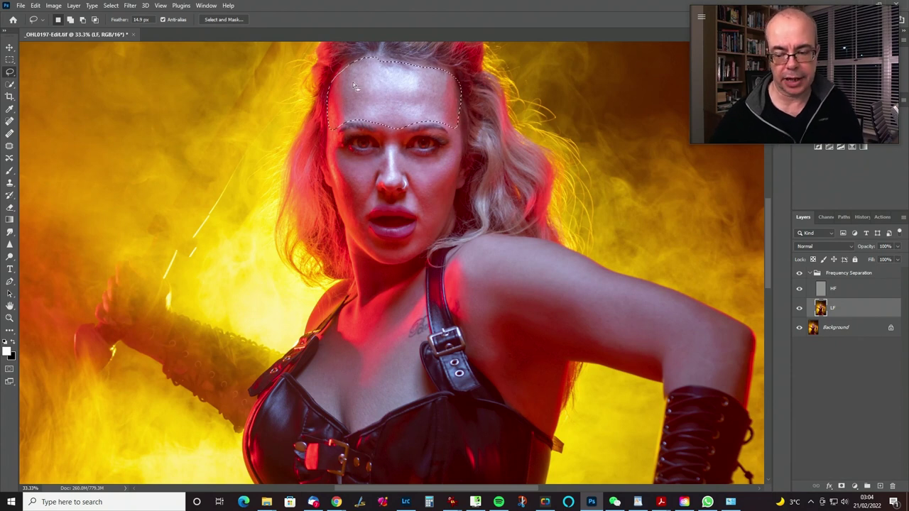
- Smooth the selected forehead on the LF layer with a 6.0-pixel Gaussian Blur, and deselect it
key(ctrl+alt+f)
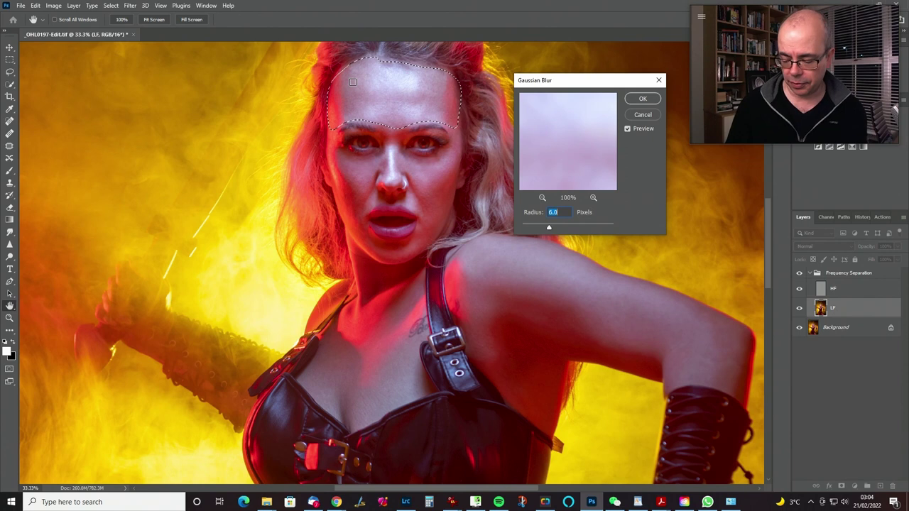
key(ctrl+alt+minus)
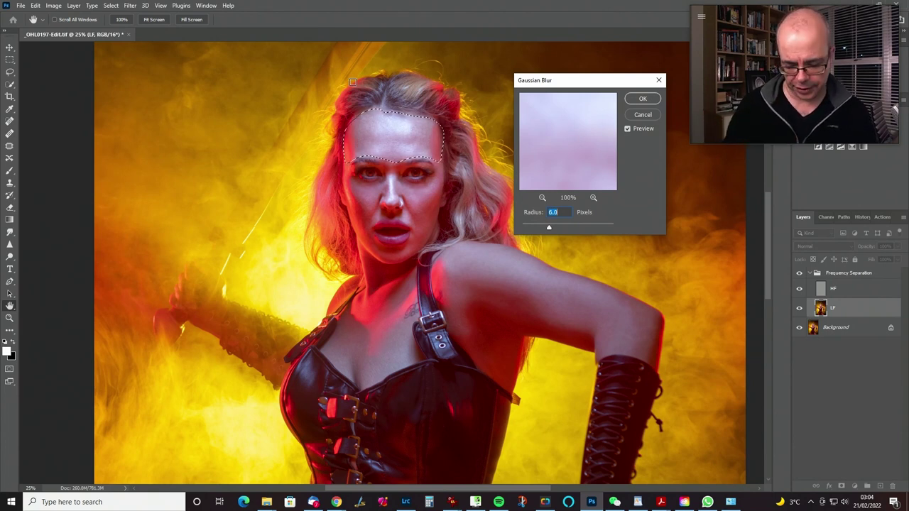
key(Return)
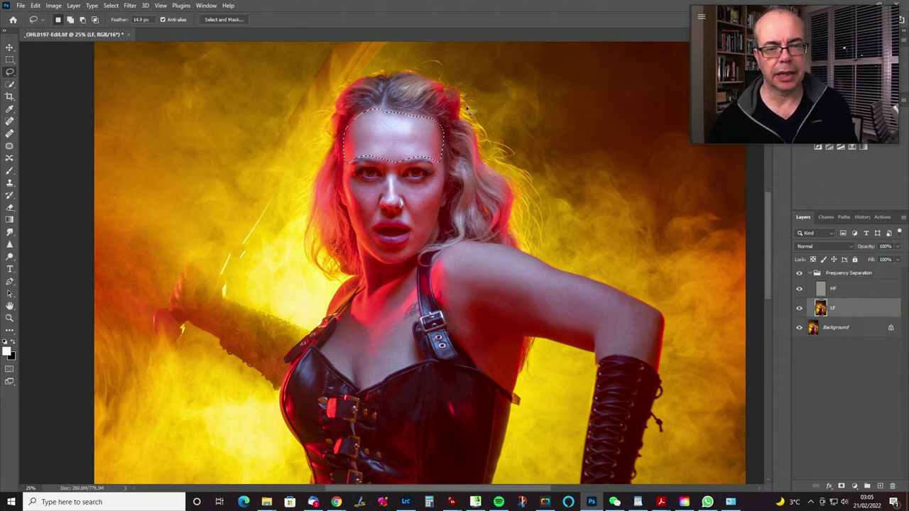
key(ctrl+d)
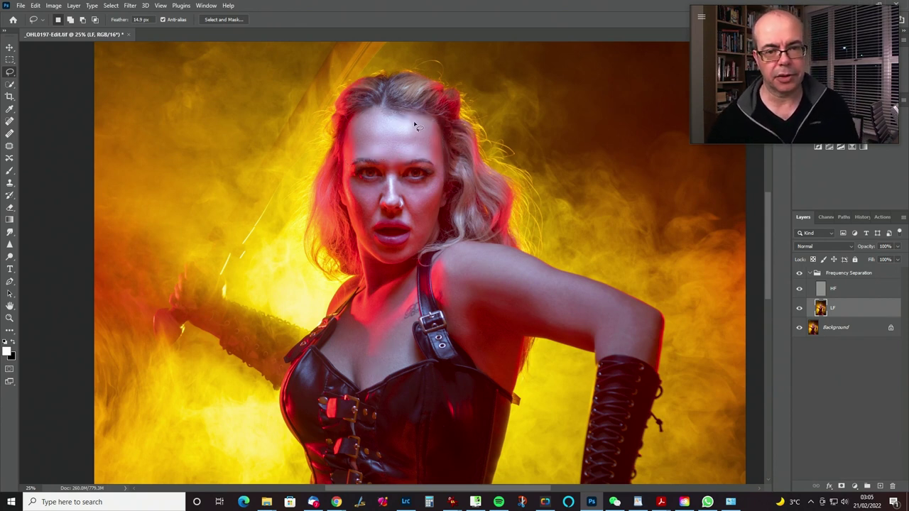
- Lasso a small round patch of forehead above the eye nearer the raised shoulder and apply a 6.0-pixel Gaussian Blur
mouse_move(395, 150)
mouse_down()
mouse_move(417, 156)
mouse_move(429, 145)
mouse_move(412, 122)
mouse_up()
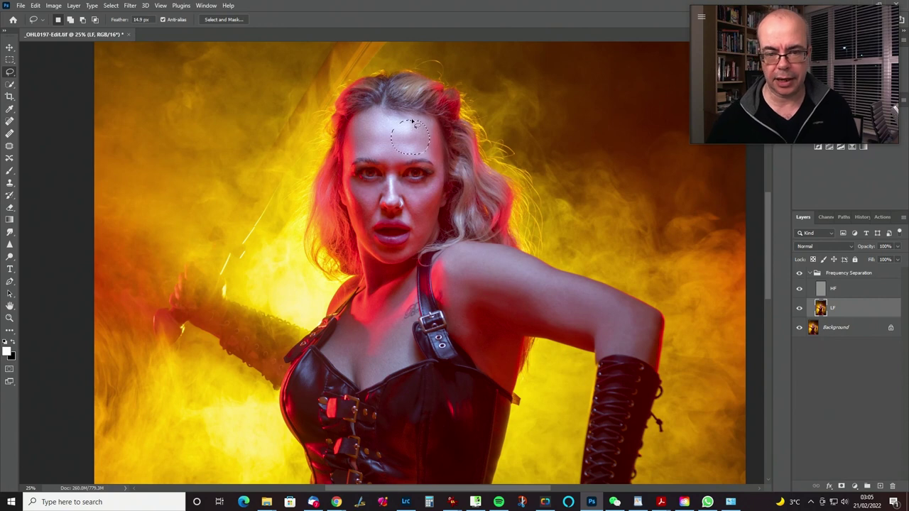
key(ctrl+alt+f)
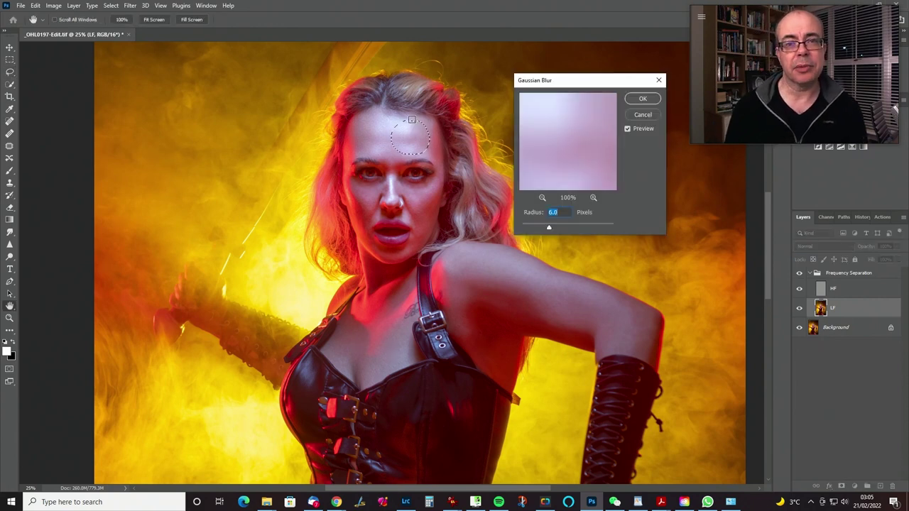
key(Return)
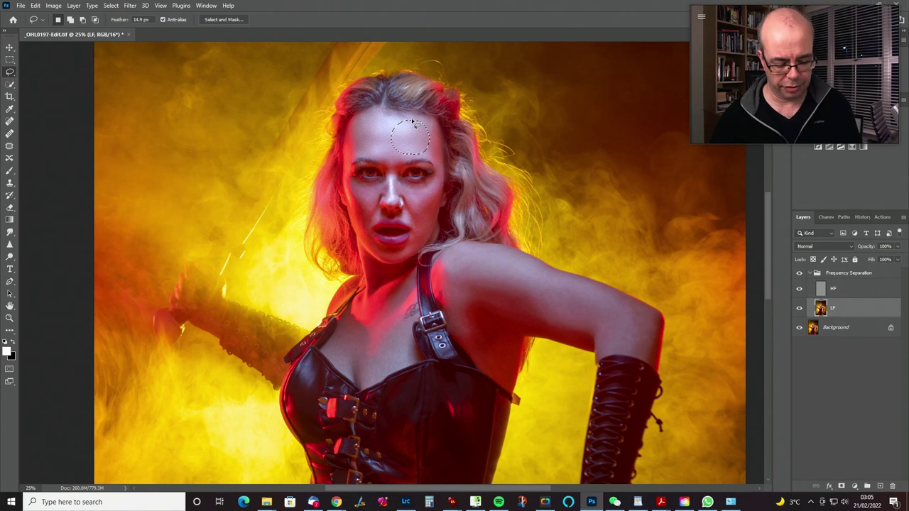
scroll(415, 126, up, 2)
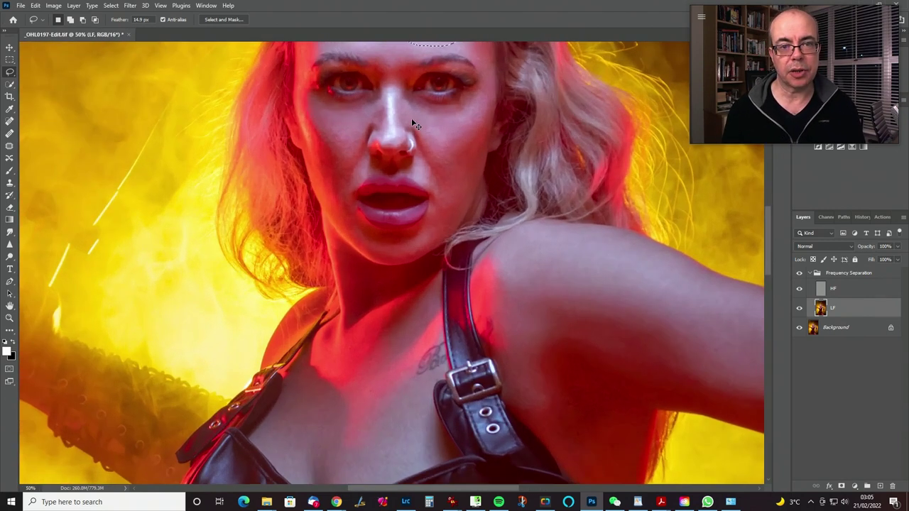
- Outline a round patch in the middle of the forehead with the freehand Lasso on the LF layer
drag(482, 210, 473, 324)
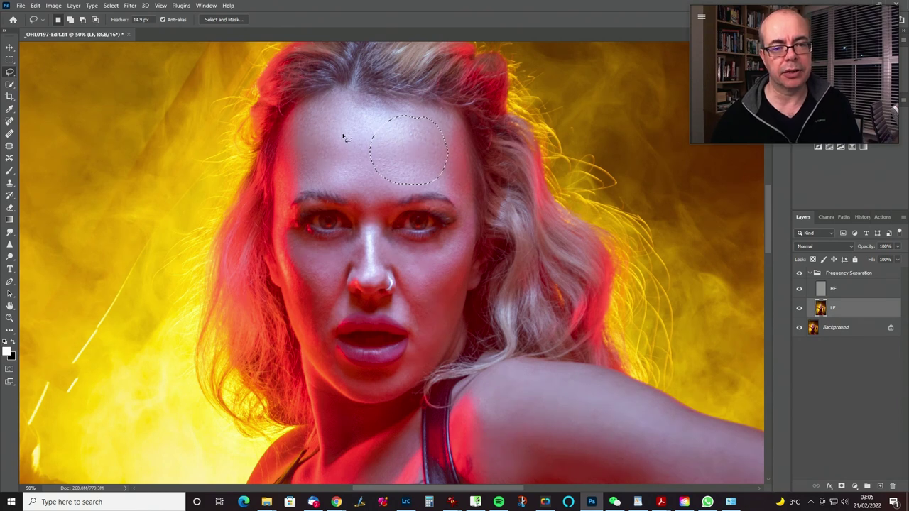
mouse_move(343, 113)
mouse_down()
mouse_move(391, 171)
mouse_move(374, 114)
mouse_up()
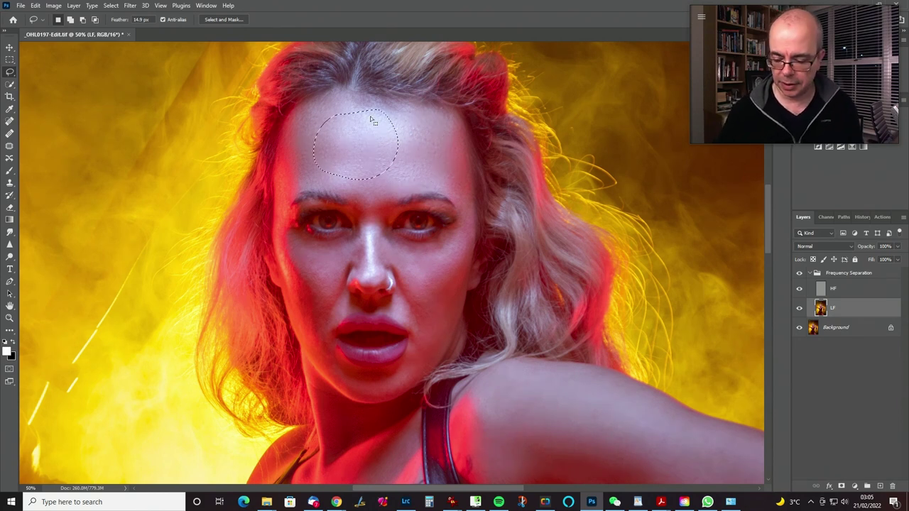
key(ctrl+h)
- Lasso the lower face on the LF layer from beneath the eyes to the jawline, excluding the nostrils and lips
drag(546, 251, 487, 142)
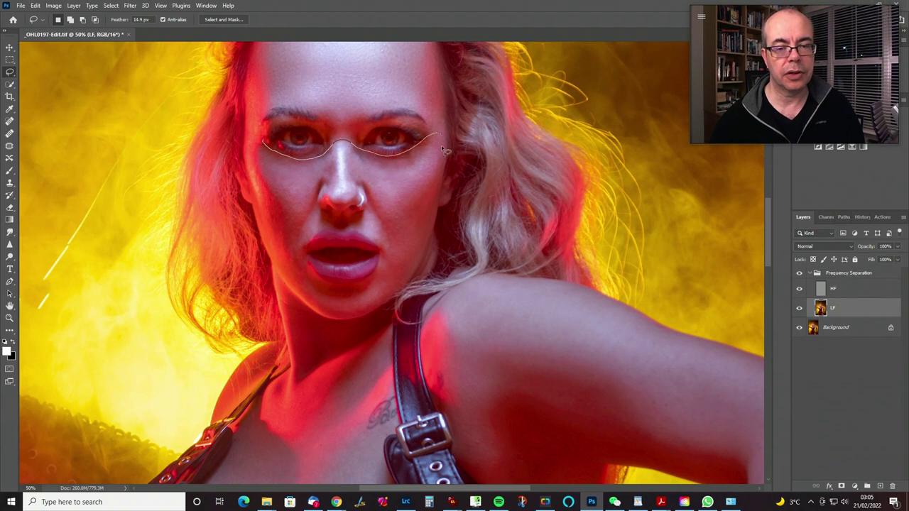
mouse_move(379, 313)
mouse_down()
mouse_move(345, 318)
mouse_move(302, 312)
mouse_up()
mouse_move(260, 243)
mouse_down()
mouse_move(247, 204)
mouse_move(251, 133)
mouse_move(278, 153)
mouse_up()
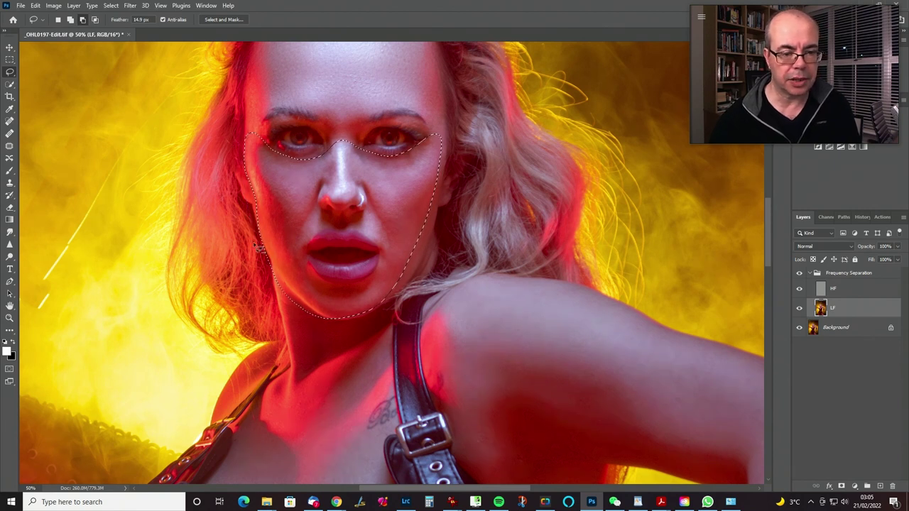
drag(211, 247, 312, 316)
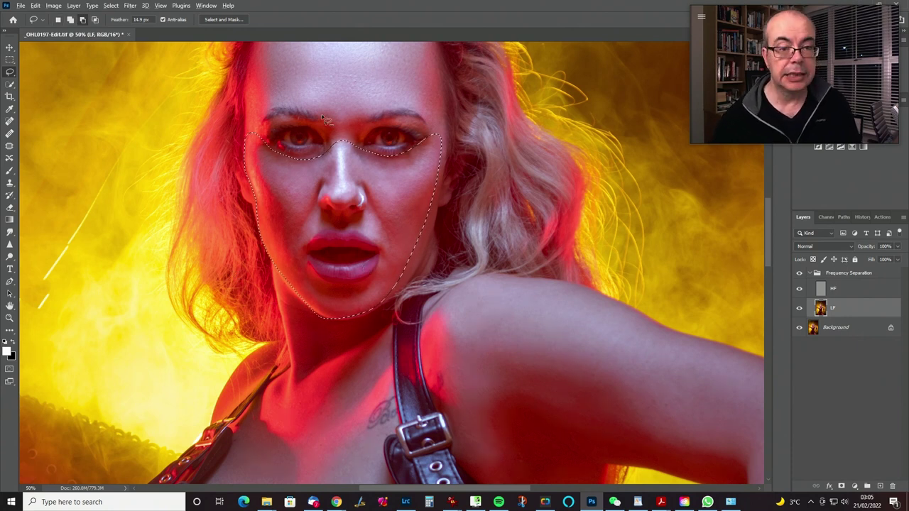
mouse_move(304, 246)
mouse_down()
mouse_move(354, 230)
mouse_move(380, 257)
mouse_move(367, 277)
mouse_move(337, 282)
mouse_move(319, 279)
mouse_move(298, 254)
mouse_up()
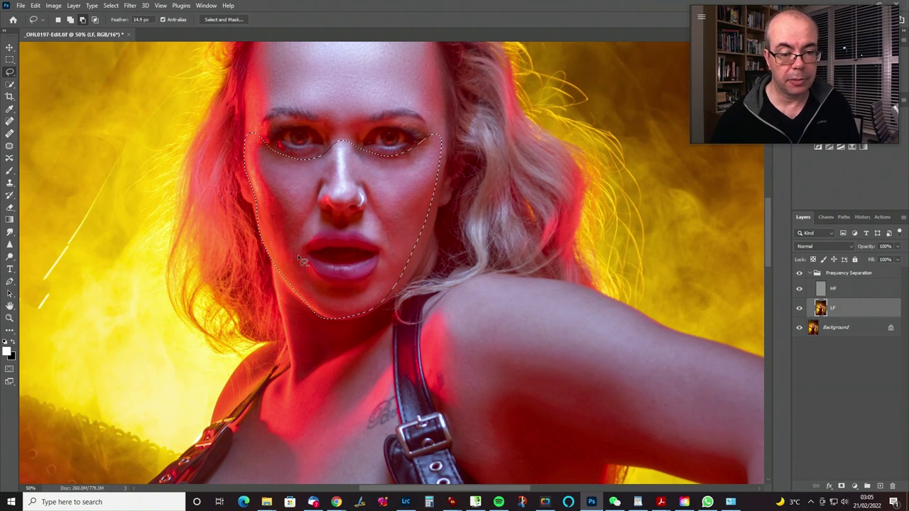
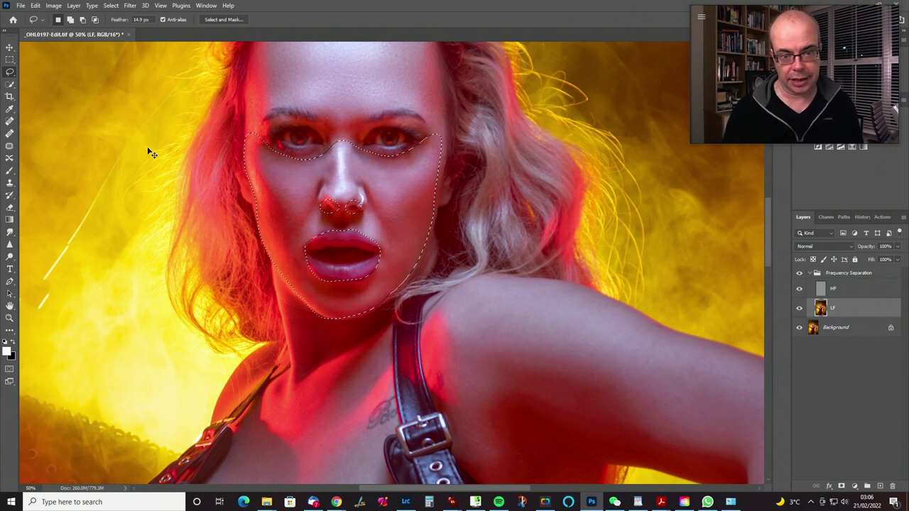
- Smooth the selected lower face on the LF layer with a 10.0-pixel Gaussian Blur, and deselect it
key(ctrl+alt+f)
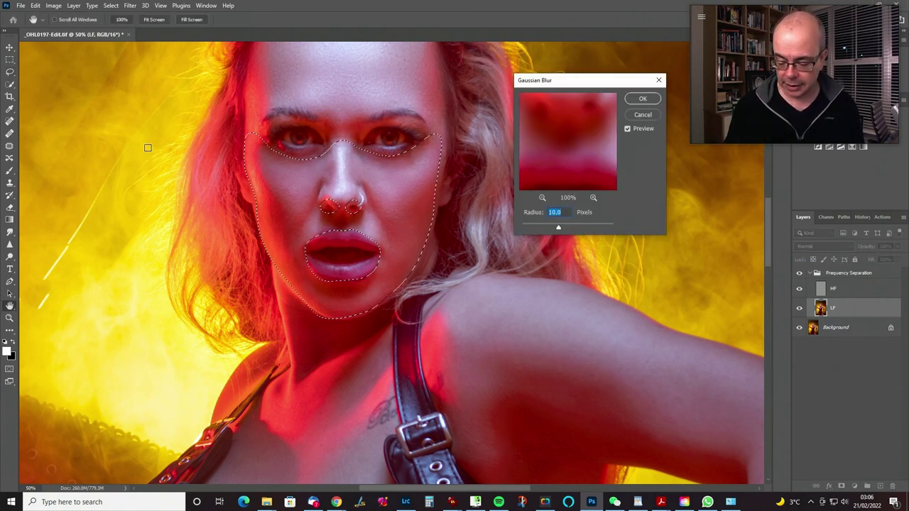
key(Return)
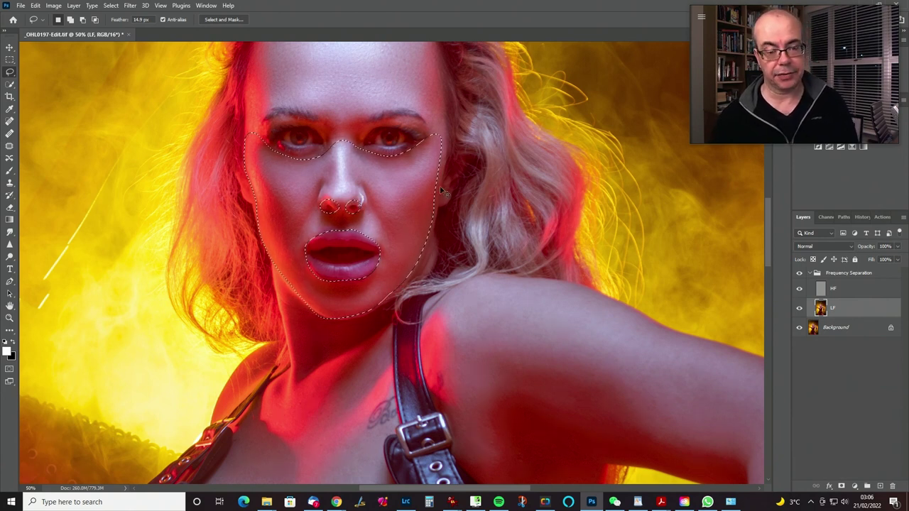
key(ctrl+d)
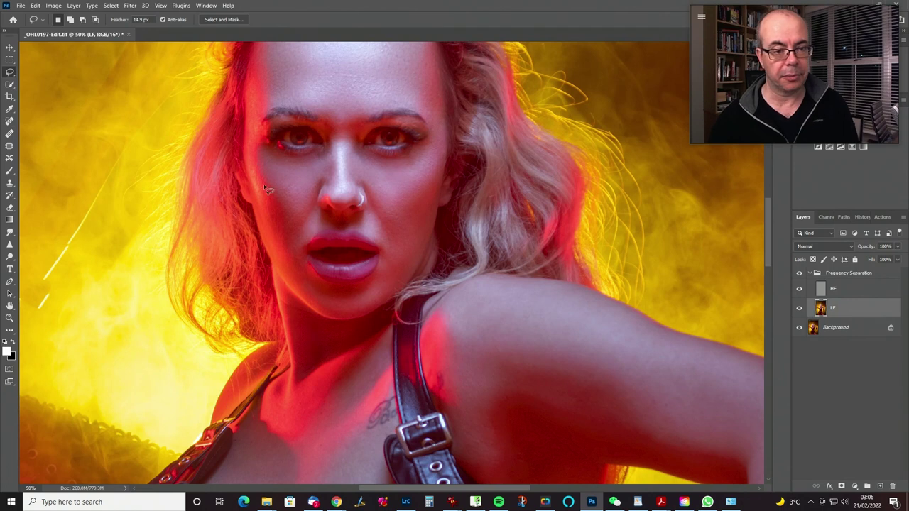
- Outline a narrow oval patch on the shaded cheek with the Lasso, and clear that selection
drag(283, 259, 282, 184)
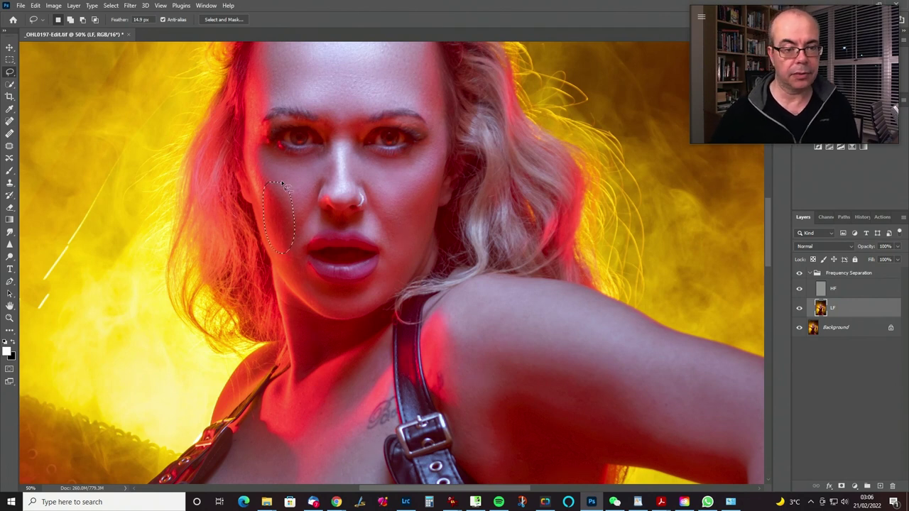
click(283, 186)
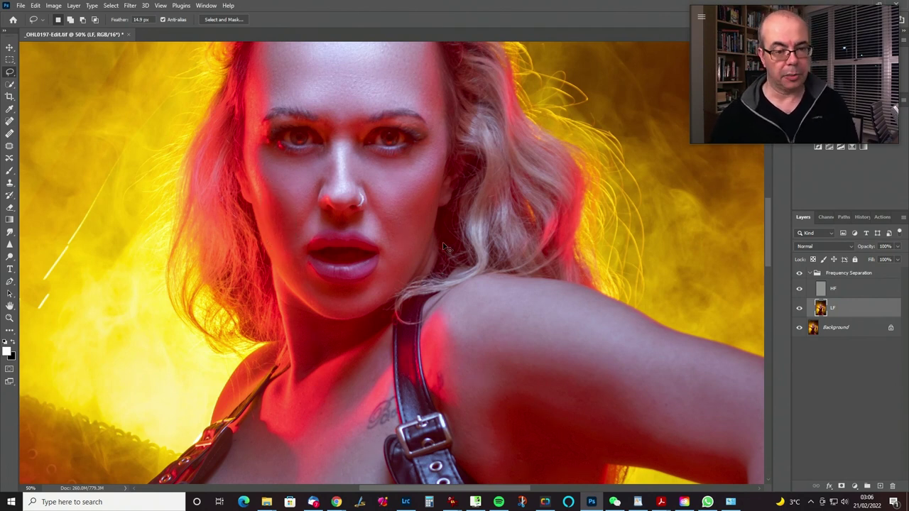
- Fit the whole image in view and toggle the Frequency Separation group's visibility to compare before and after smoothing
mouse_move(405, 277)
mouse_down()
mouse_move(388, 220)
mouse_move(381, 249)
mouse_up()
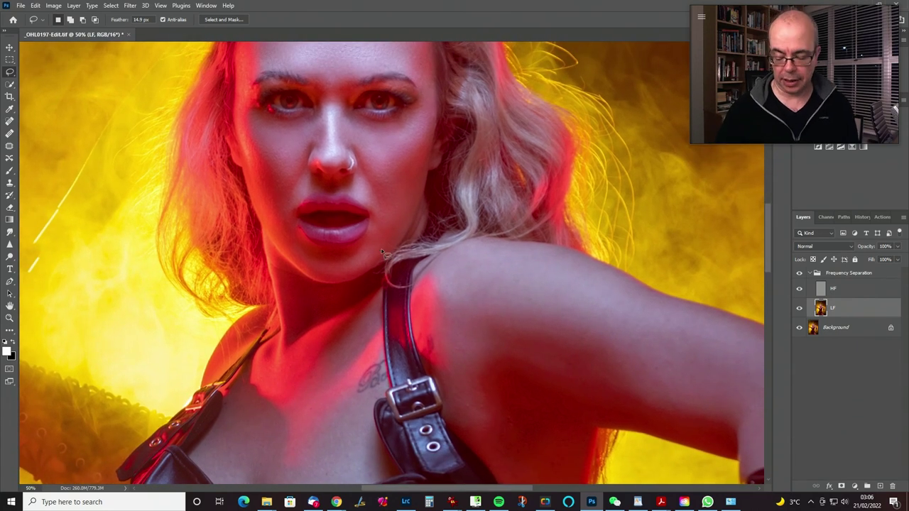
key(ctrl+0)
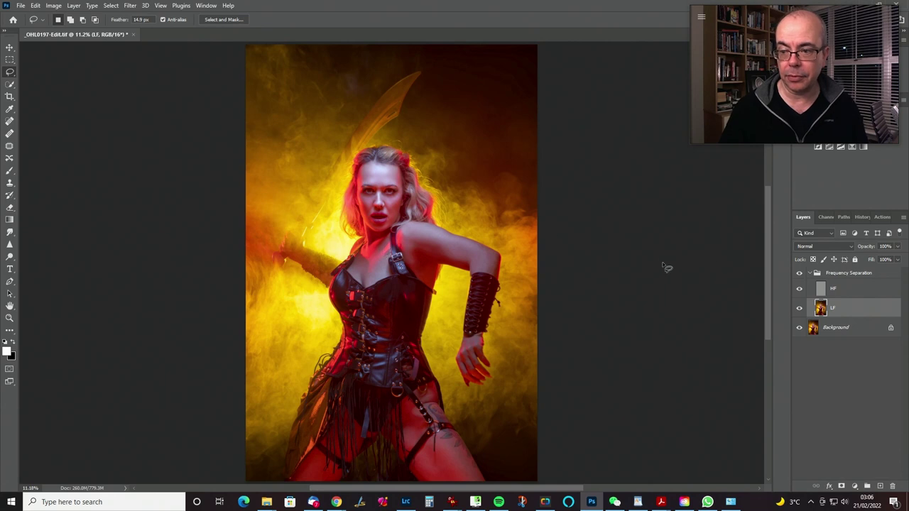
click(800, 275)
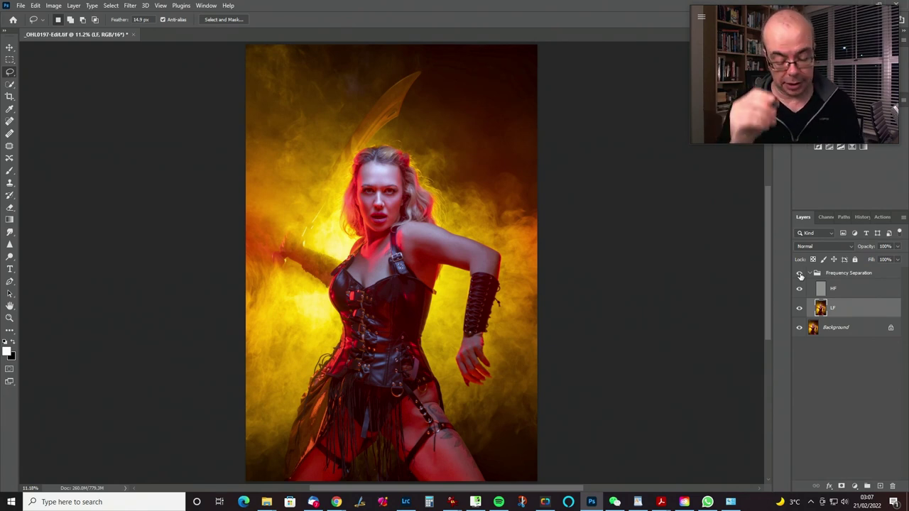
- Outline small patches of cheek beneath each eye with the freehand Lasso on the LF layer
key(ctrl+plus)
key(ctrl+plus)
key(ctrl+plus)
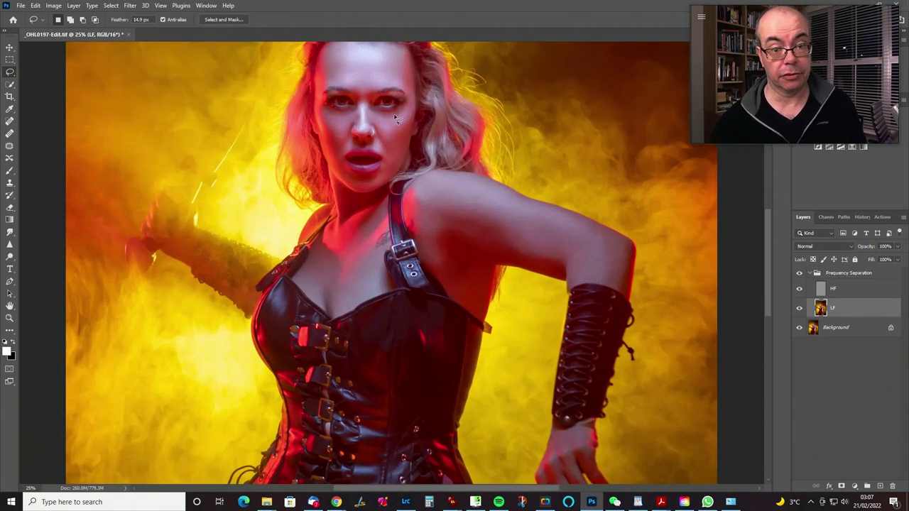
drag(389, 137, 414, 114)
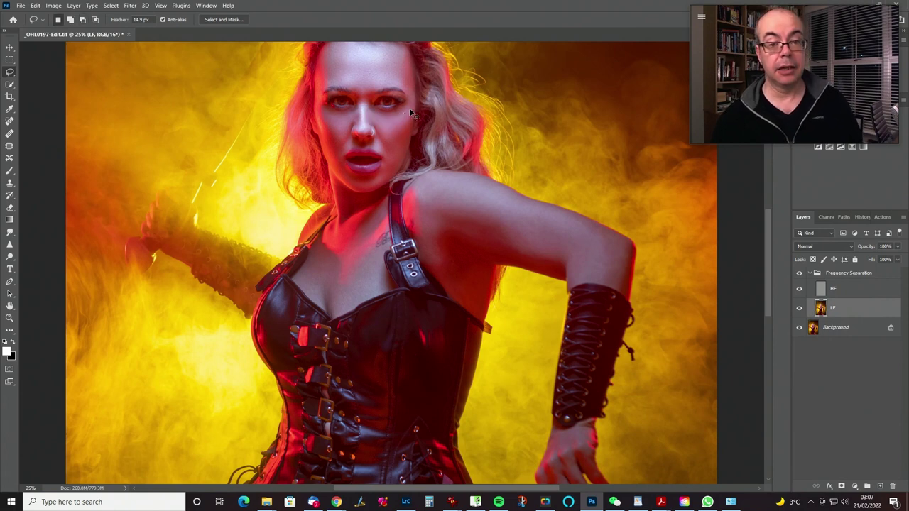
mouse_move(330, 121)
mouse_down()
mouse_move(353, 130)
mouse_move(338, 119)
mouse_up()
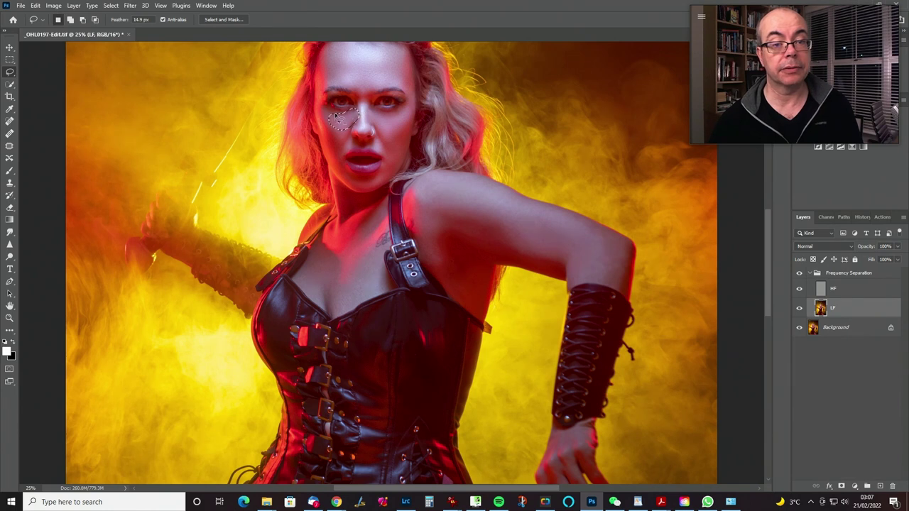
- Outline the neck and chest from the chin down to the corset's neckline on the LF layer, and deselect the area
drag(379, 248, 364, 208)
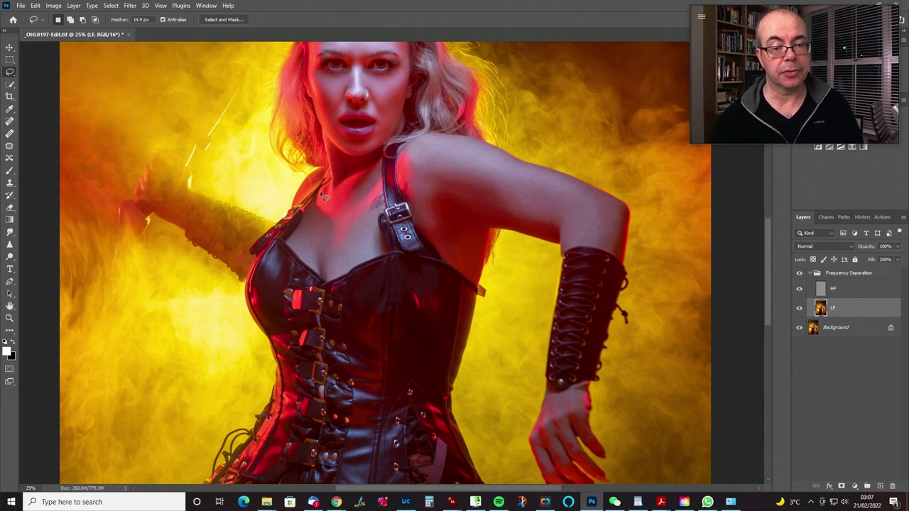
mouse_move(304, 224)
mouse_down()
mouse_move(288, 244)
mouse_move(318, 277)
mouse_move(387, 252)
mouse_move(376, 233)
mouse_move(382, 157)
mouse_move(332, 146)
mouse_move(334, 186)
mouse_move(314, 205)
mouse_up()
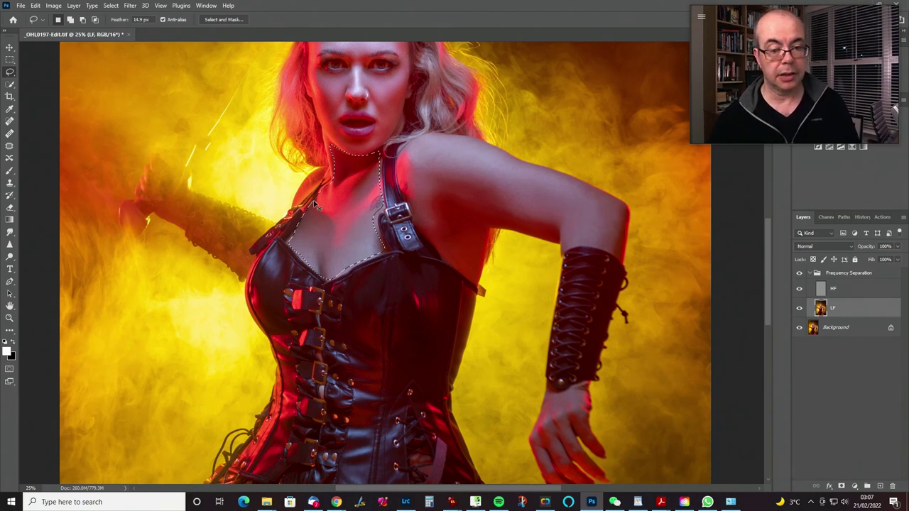
key(ctrl+d)
- Lasso the raised shoulder and arm down to the laced cuff, trim the edge beneath the armpit, and deselect the area
drag(497, 184, 394, 147)
mouse_move(303, 114)
mouse_down()
mouse_move(293, 134)
mouse_move(325, 199)
mouse_up()
drag(395, 193, 445, 202)
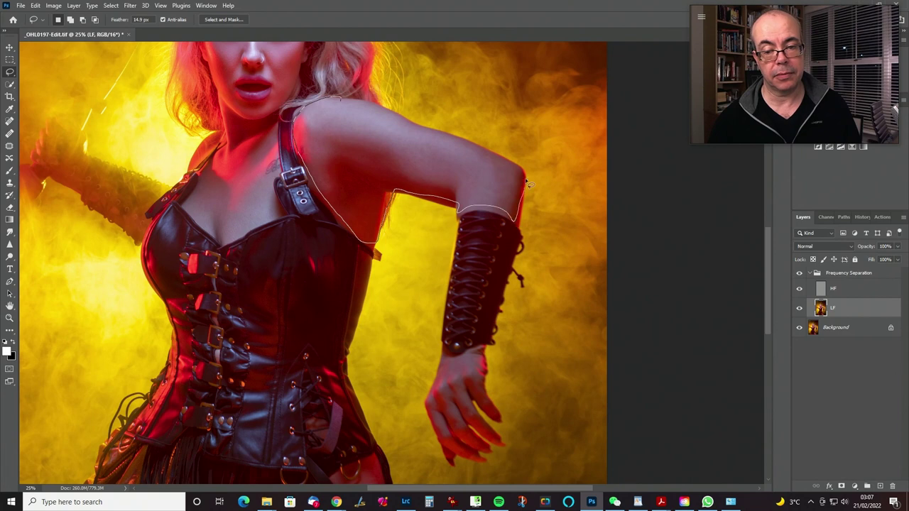
mouse_move(462, 150)
mouse_down()
mouse_move(374, 105)
mouse_move(333, 100)
mouse_up()
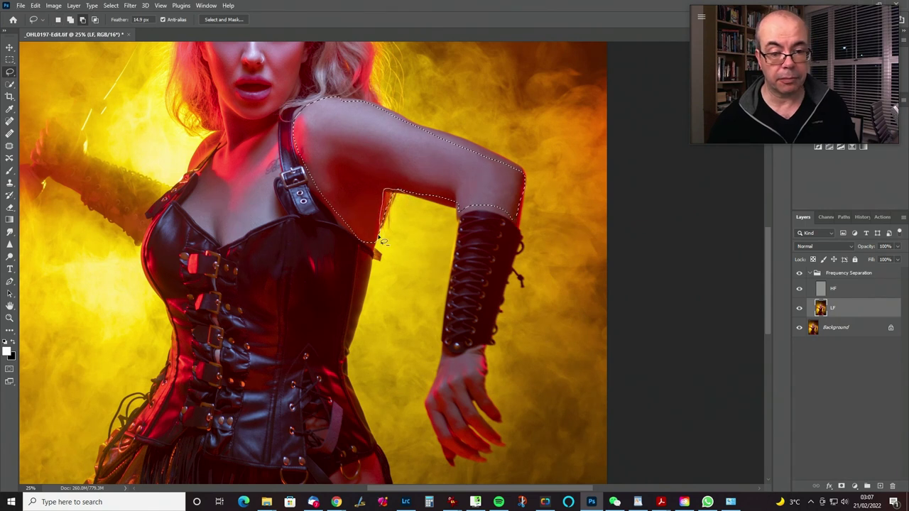
drag(419, 227, 420, 229)
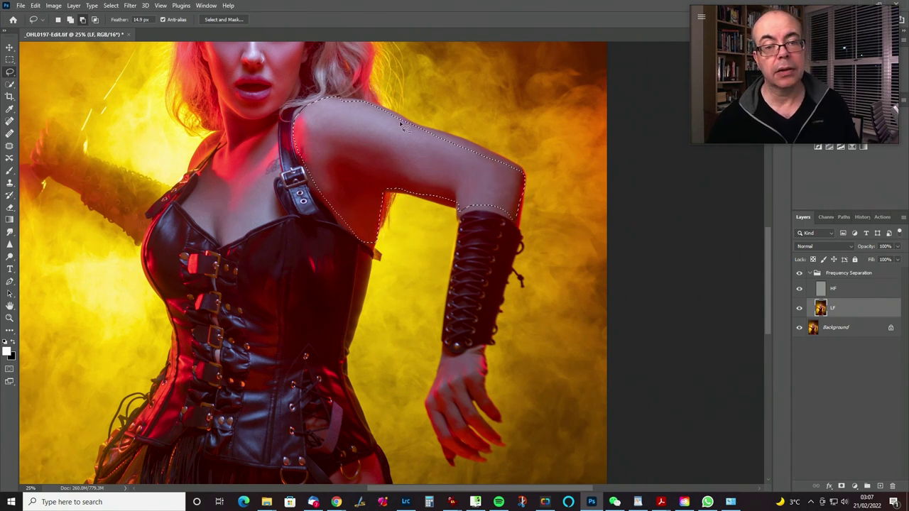
key(shift)
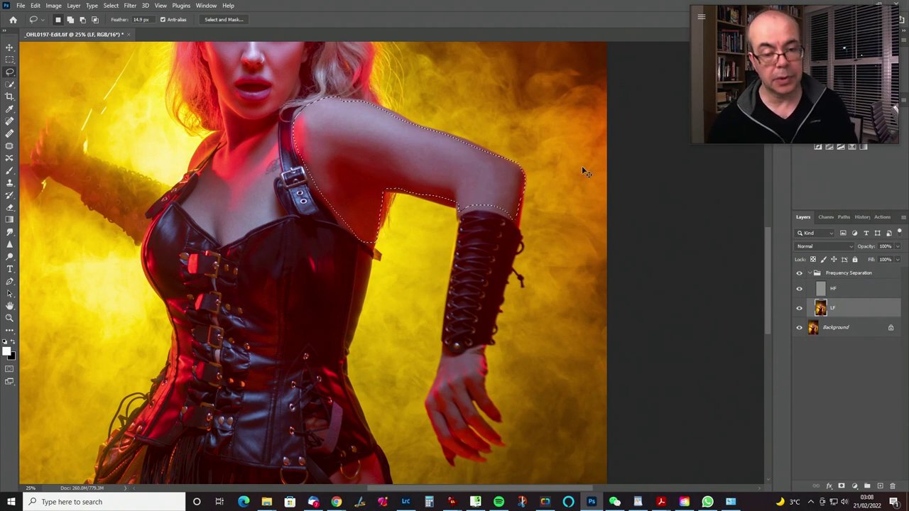
key(ctrl+d)
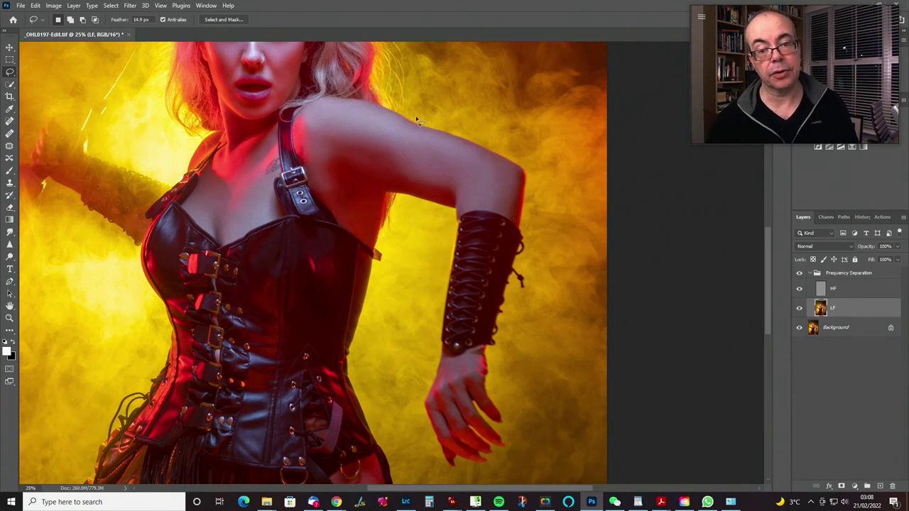
- Lasso the highlight along the shoulder and upper arm, apply a 6.0-pixel Gaussian Blur on the LF layer, and deselect it
mouse_move(474, 150)
mouse_down()
mouse_move(429, 144)
mouse_move(360, 111)
mouse_up()
mouse_move(316, 130)
mouse_down()
mouse_move(447, 184)
mouse_move(472, 185)
mouse_move(484, 204)
mouse_move(502, 202)
mouse_move(514, 182)
mouse_move(478, 150)
mouse_up()
key(ctrl+alt+f)
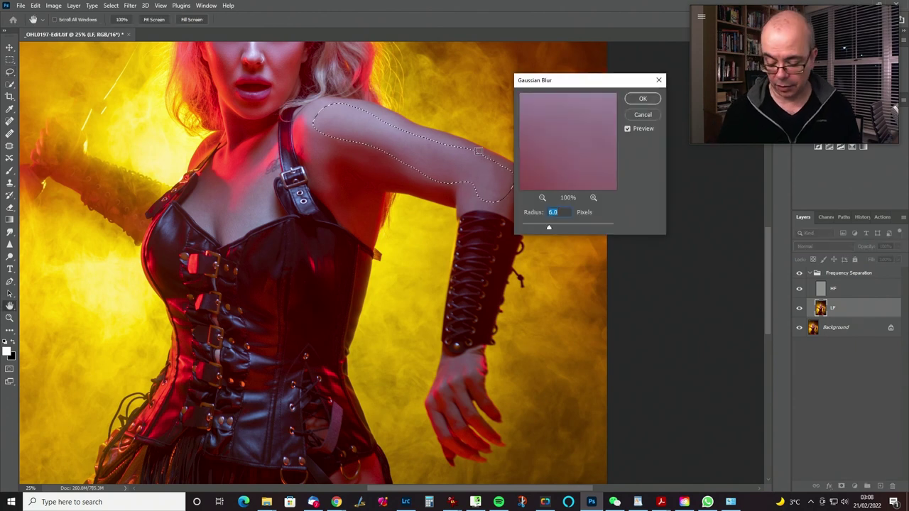
key(Return)
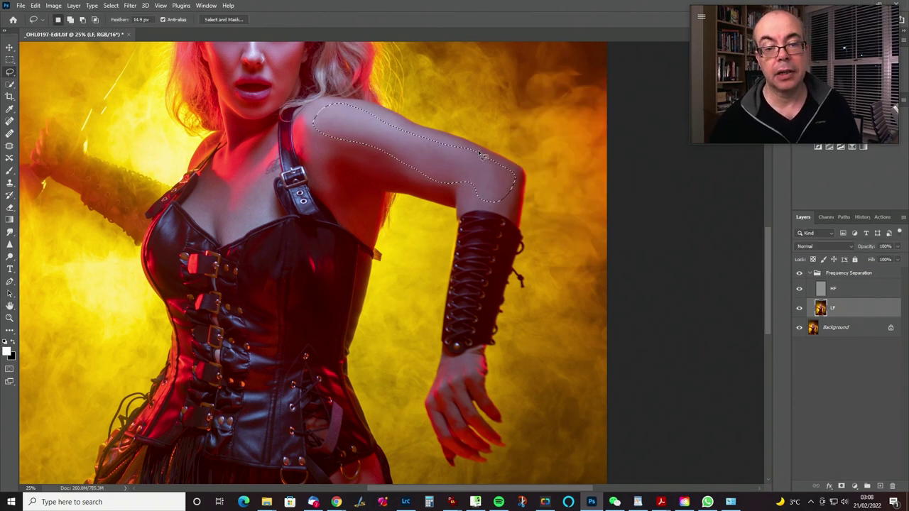
key(ctrl+d)
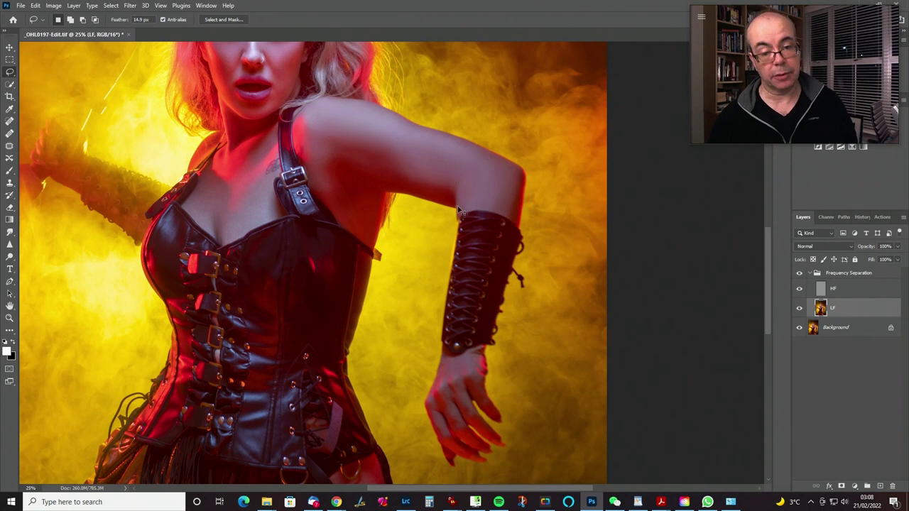
mouse_move(442, 142)
mouse_down()
mouse_move(403, 135)
mouse_move(420, 158)
mouse_move(458, 176)
mouse_move(503, 184)
mouse_move(505, 165)
mouse_move(457, 141)
mouse_up()
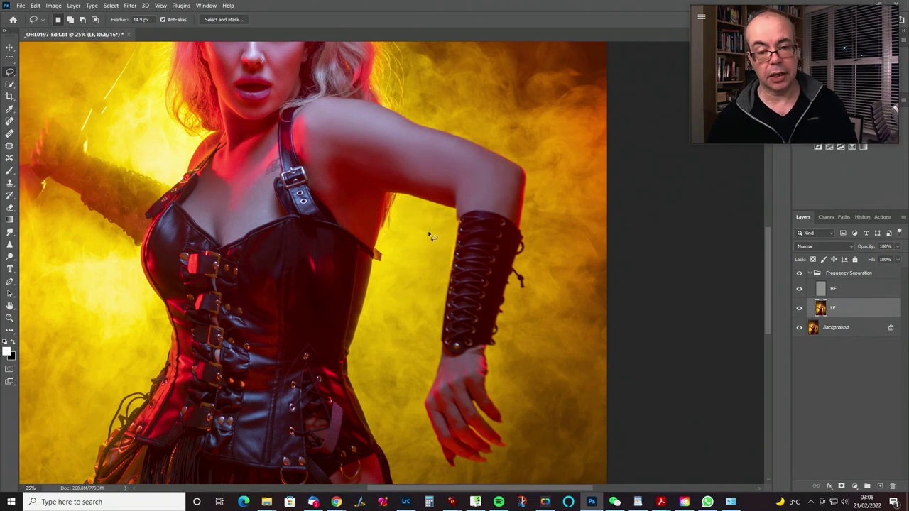
drag(385, 234, 466, 173)
drag(384, 193, 453, 303)
mouse_move(342, 245)
mouse_down()
mouse_move(344, 277)
mouse_move(363, 271)
mouse_move(368, 237)
mouse_up()
click(380, 224)
mouse_move(410, 234)
mouse_down()
mouse_move(372, 276)
mouse_move(389, 285)
mouse_move(409, 269)
mouse_move(431, 218)
mouse_up()
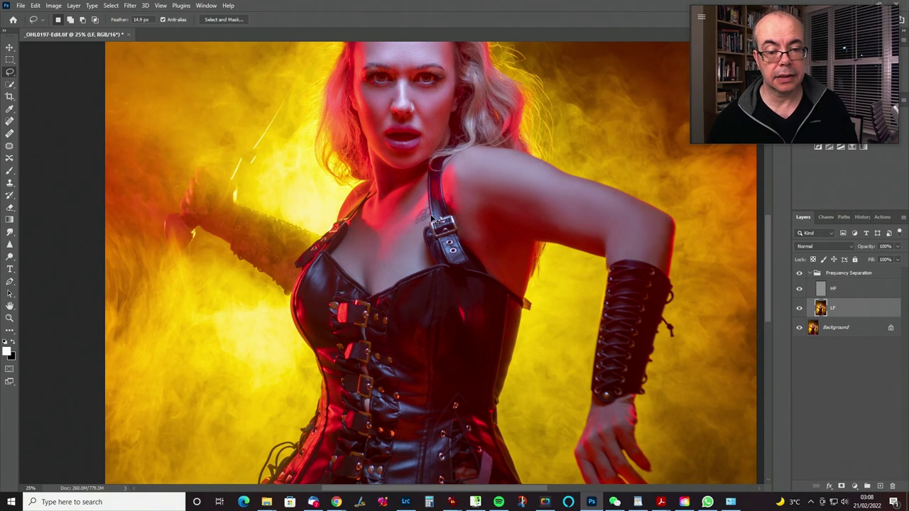
- Lasso the bare inner thigh above the leather garter strap and apply a 10.0-pixel Gaussian Blur on the LF layer
drag(423, 314, 453, 249)
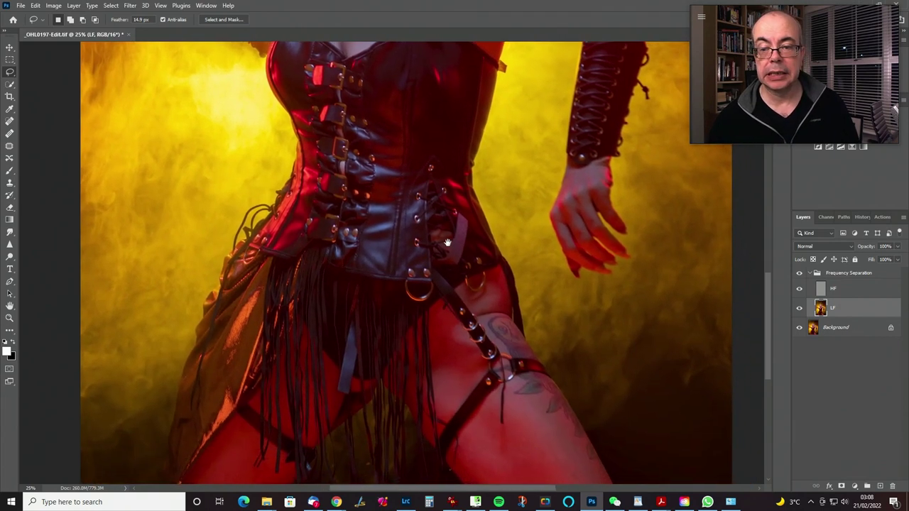
drag(456, 272, 395, 127)
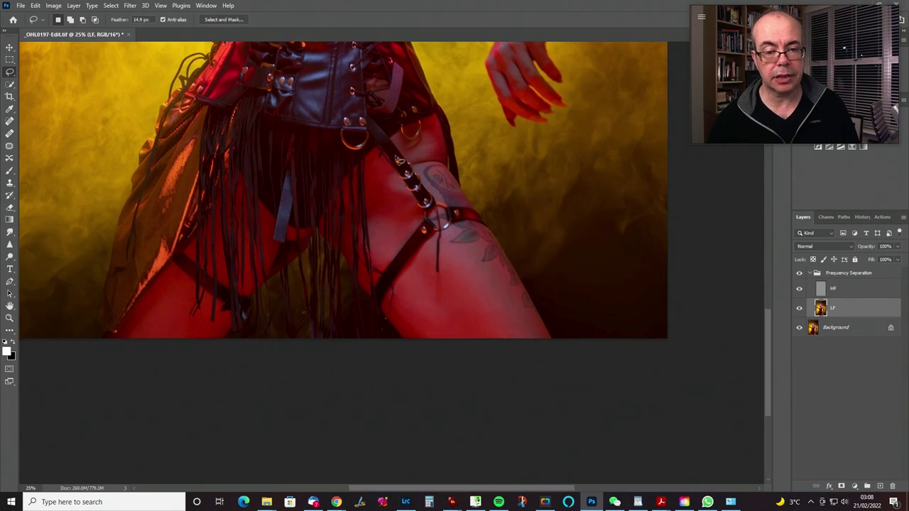
mouse_move(379, 151)
mouse_down()
mouse_move(364, 169)
mouse_move(374, 264)
mouse_move(386, 264)
mouse_move(417, 223)
mouse_move(420, 200)
mouse_move(389, 186)
mouse_move(388, 162)
mouse_up()
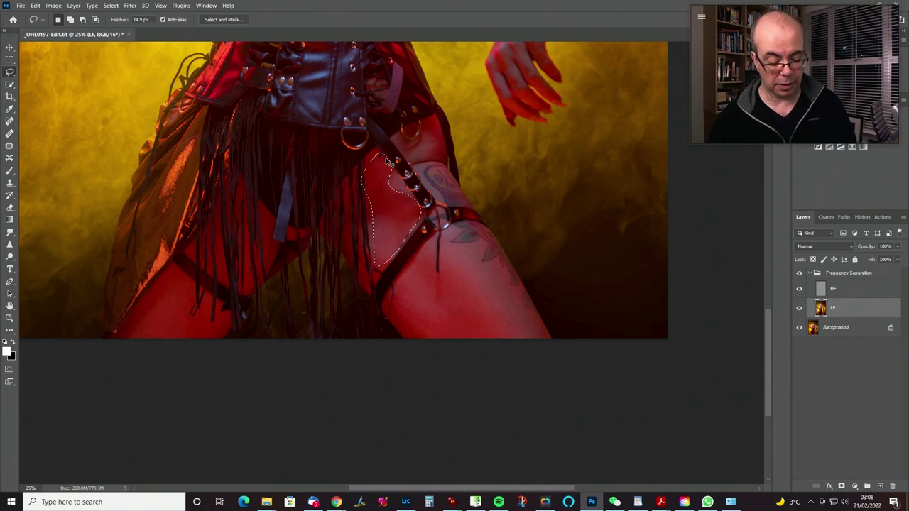
key(ctrl+alt+f)
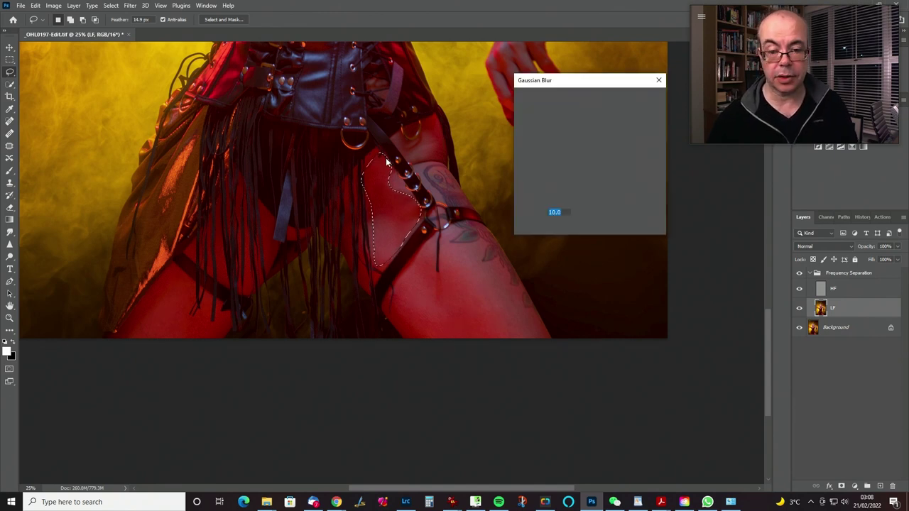
key(Return)
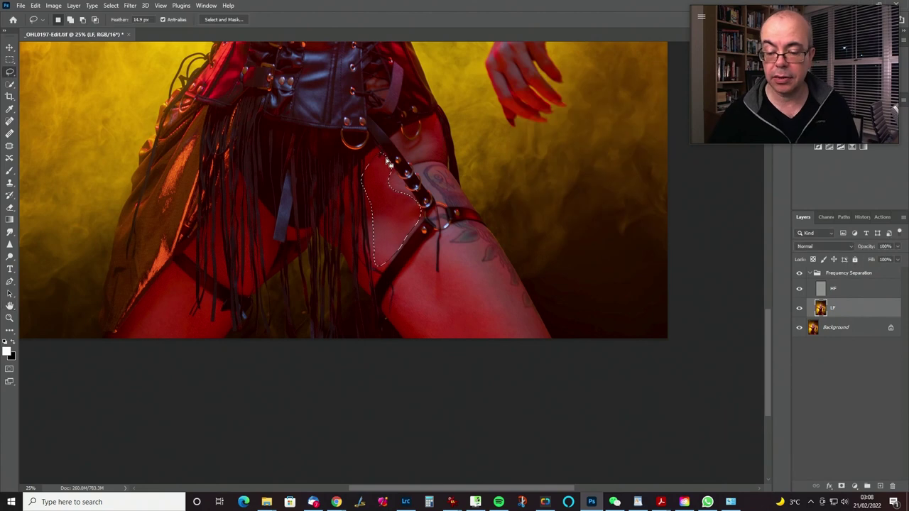
- Deselect the inner thigh, lasso the thigh below the garter strap while leaving out the leaf tattoo, and deselect that area
key(ctrl+d)
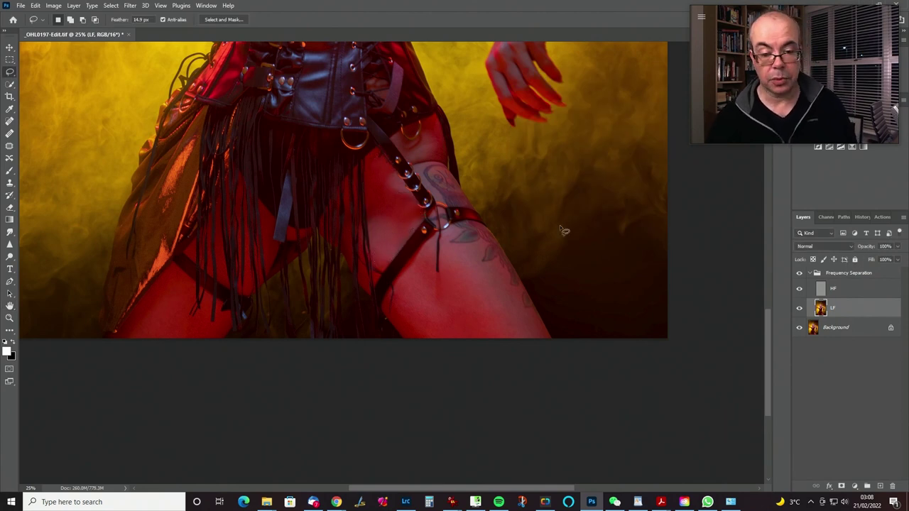
mouse_move(390, 302)
mouse_down()
mouse_move(401, 327)
mouse_move(438, 358)
mouse_move(552, 339)
mouse_move(529, 311)
mouse_up()
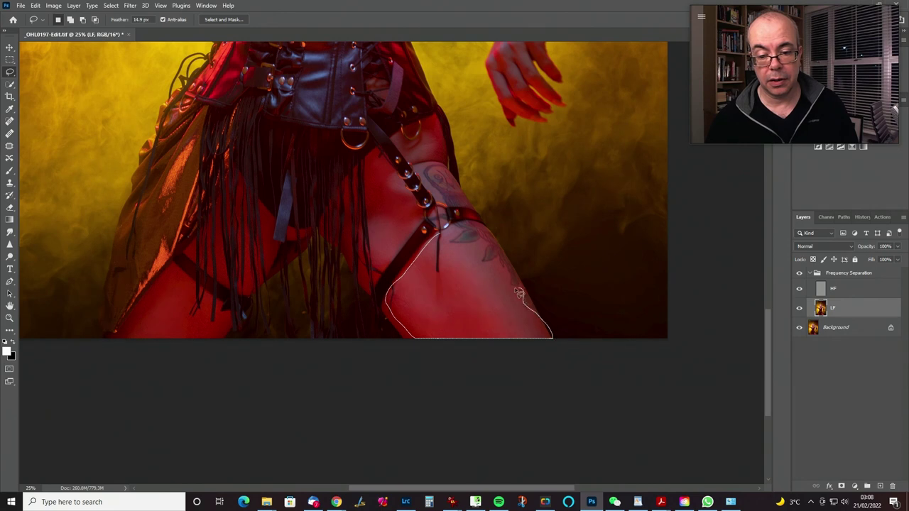
mouse_move(507, 277)
mouse_down()
mouse_move(480, 257)
mouse_move(484, 242)
mouse_move(453, 226)
mouse_up()
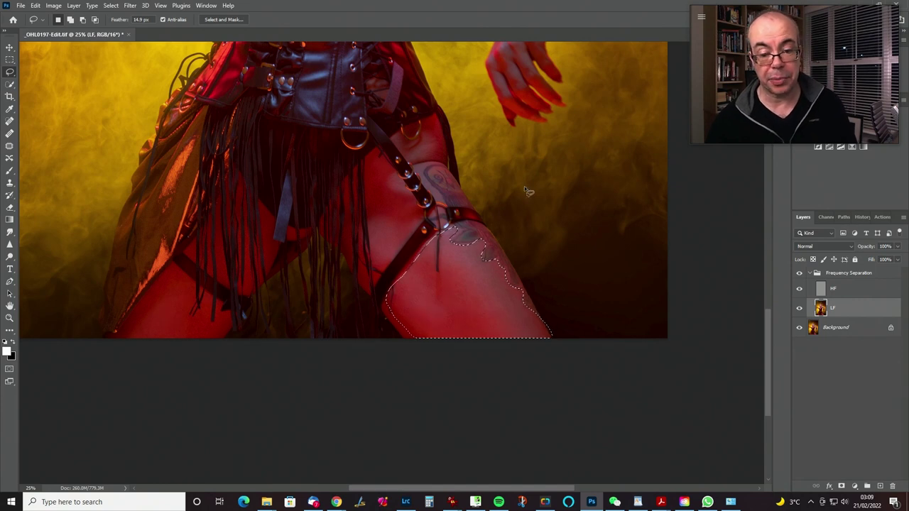
key(ctrl+d)
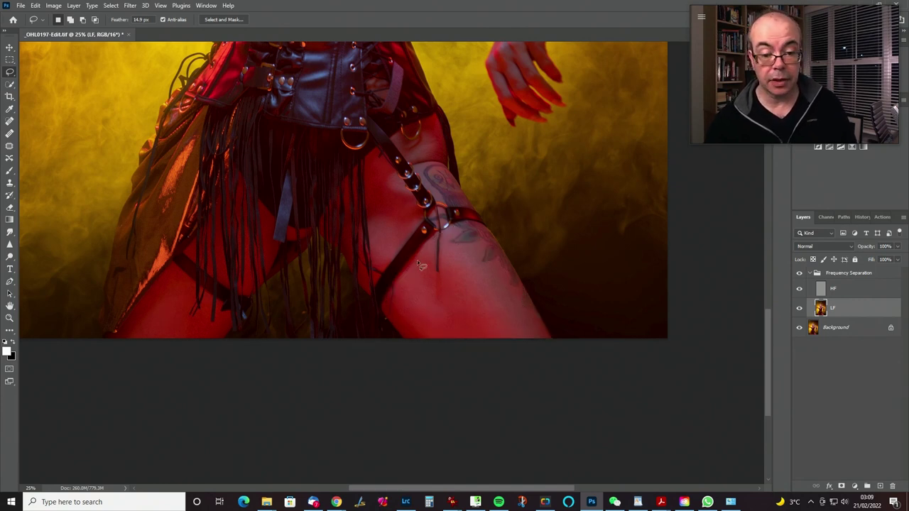
- Lasso the middle of the thigh below the strap, apply a 10-pixel Gaussian Blur on the LF layer, and deselect it
mouse_move(419, 332)
mouse_down()
mouse_move(507, 333)
mouse_move(490, 290)
mouse_move(465, 269)
mouse_move(429, 261)
mouse_up()
key(ctrl+alt+f)
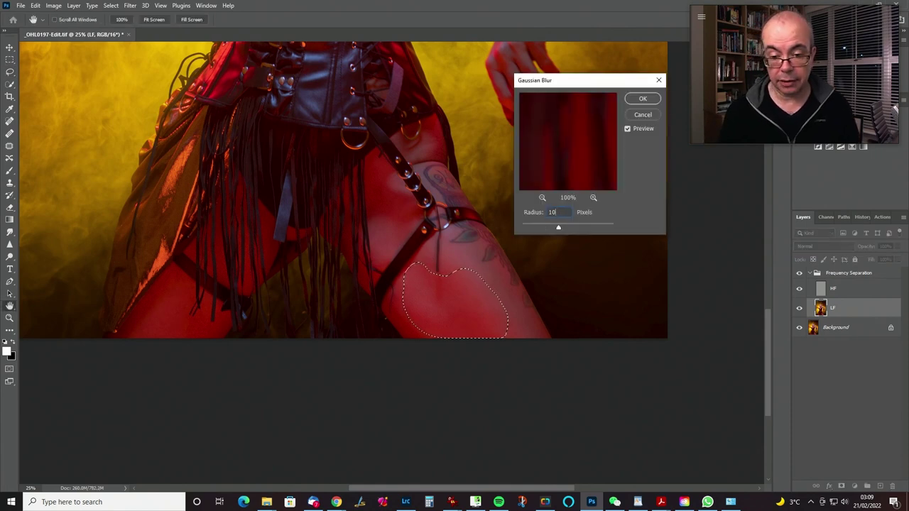
key(Return)
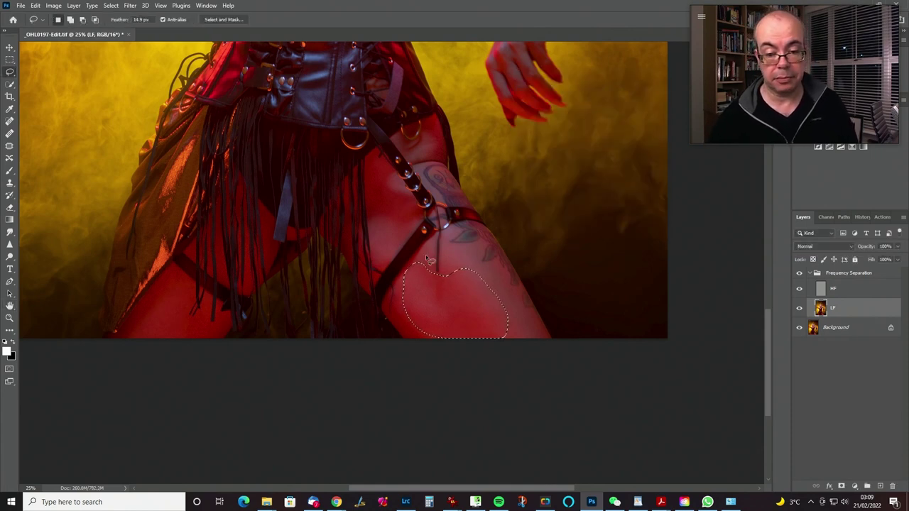
key(ctrl+d)
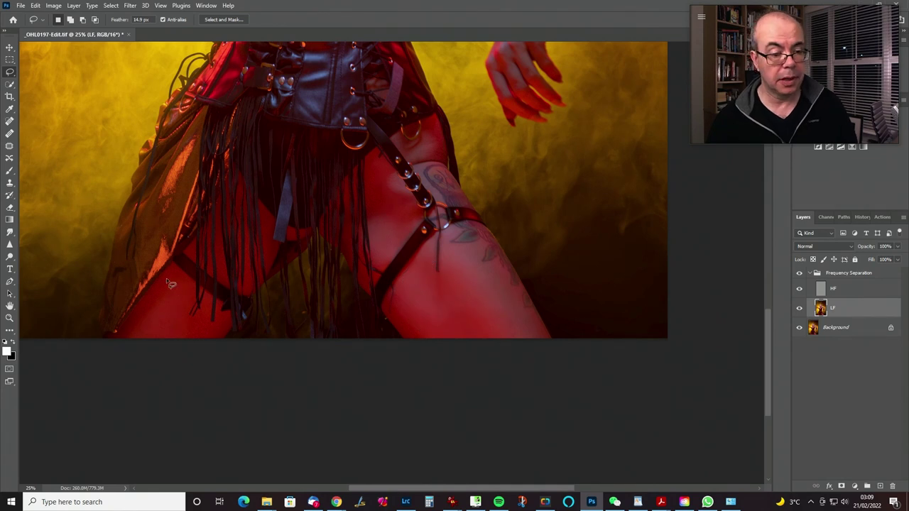
- Outline the opposite thigh beside the coat edge and the skin behind the fringe on the LF layer, deselecting each area
mouse_move(119, 335)
mouse_down()
mouse_move(215, 343)
mouse_move(226, 333)
mouse_move(232, 313)
mouse_move(178, 250)
mouse_up()
key(ctrl+d)
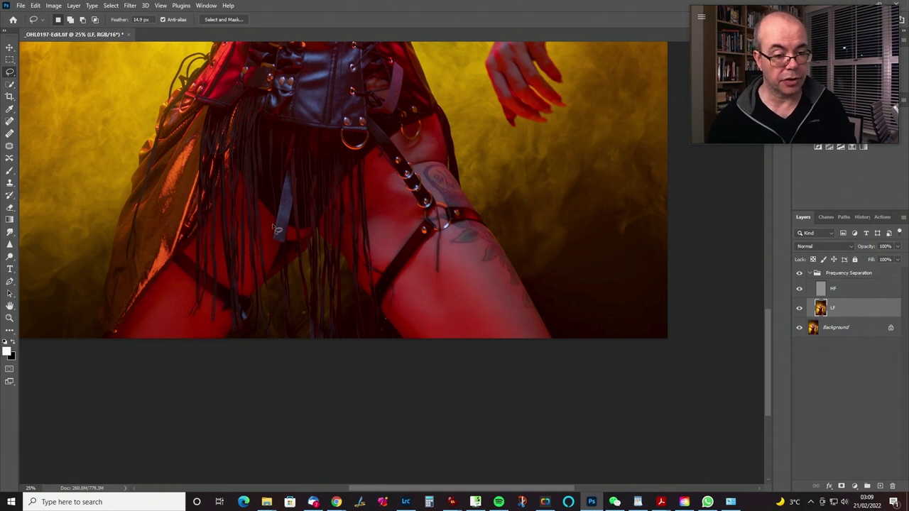
mouse_move(269, 259)
mouse_down()
mouse_move(284, 255)
mouse_move(267, 201)
mouse_up()
key(ctrl+d)
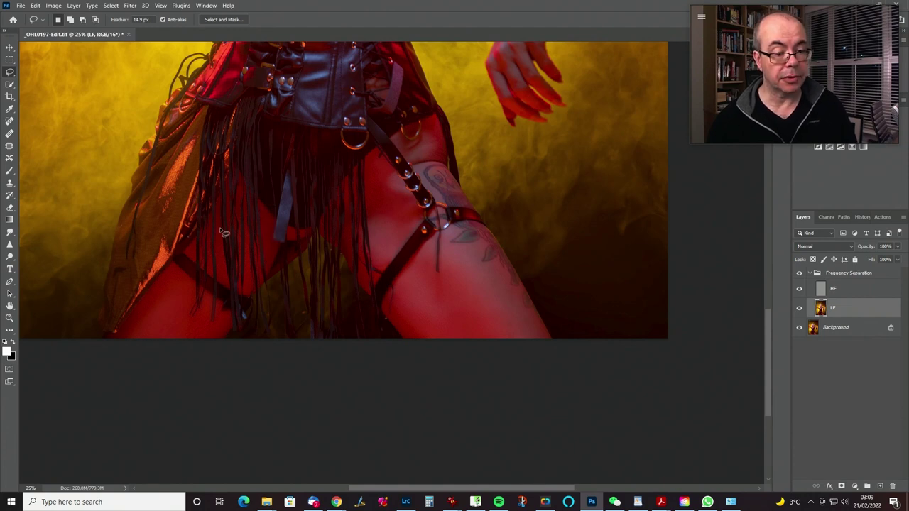
- Add a white layer mask to the Frequency Separation group
scroll(234, 253, up, 10)
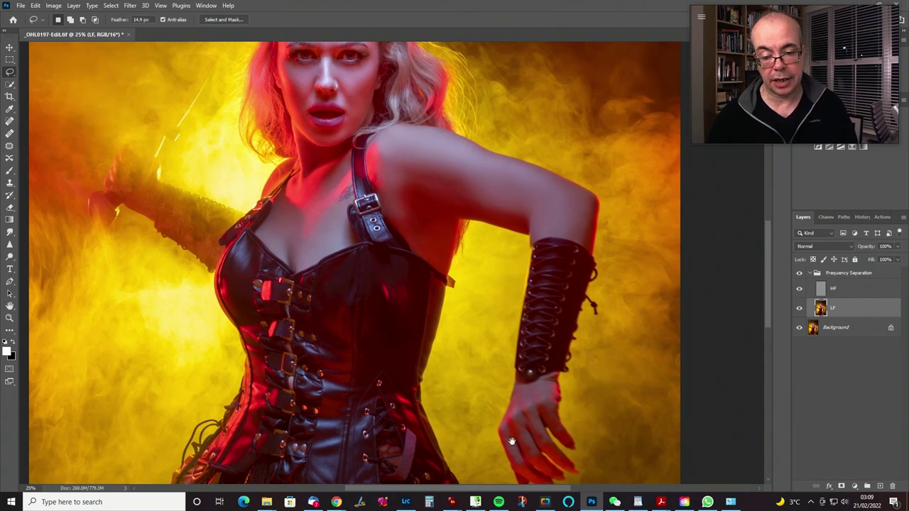
drag(308, 288, 312, 365)
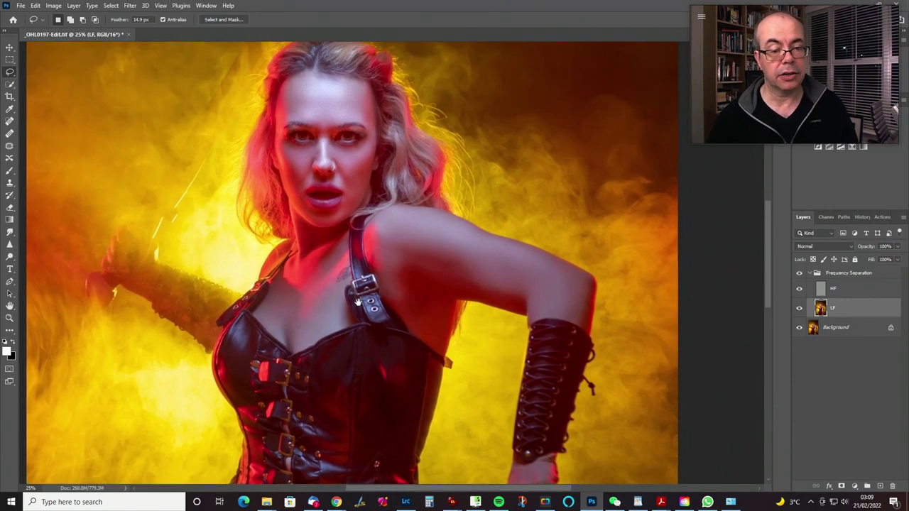
drag(644, 226, 639, 246)
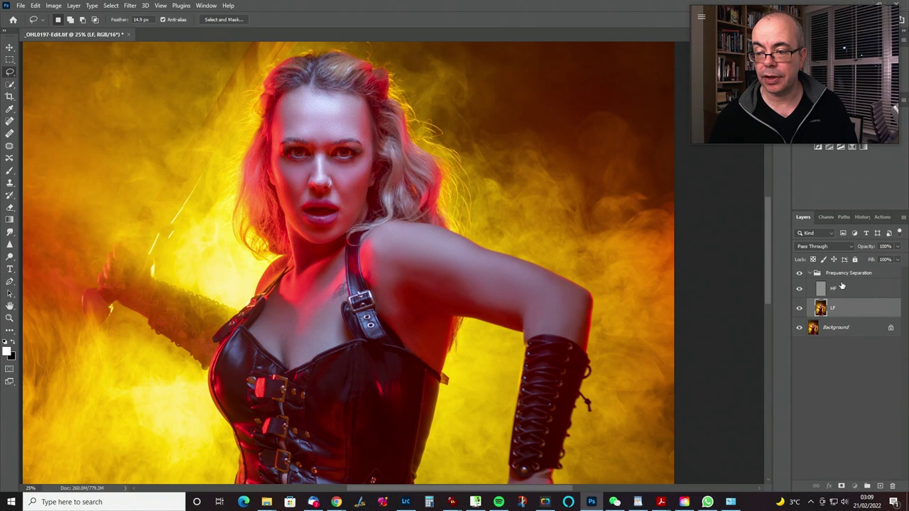
click(841, 274)
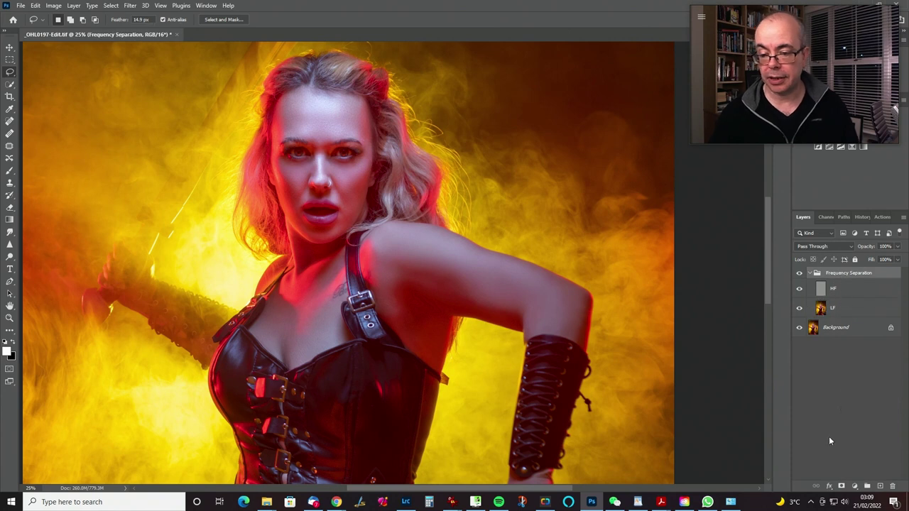
click(854, 486)
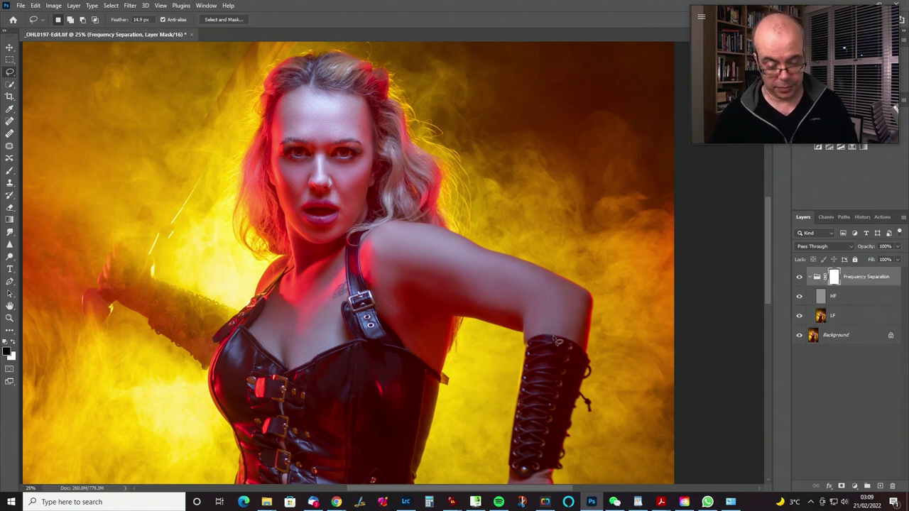
- Paint black on the group mask with a resized soft brush over the face outline, eyebrows, eyes, nose and lips
key(b)
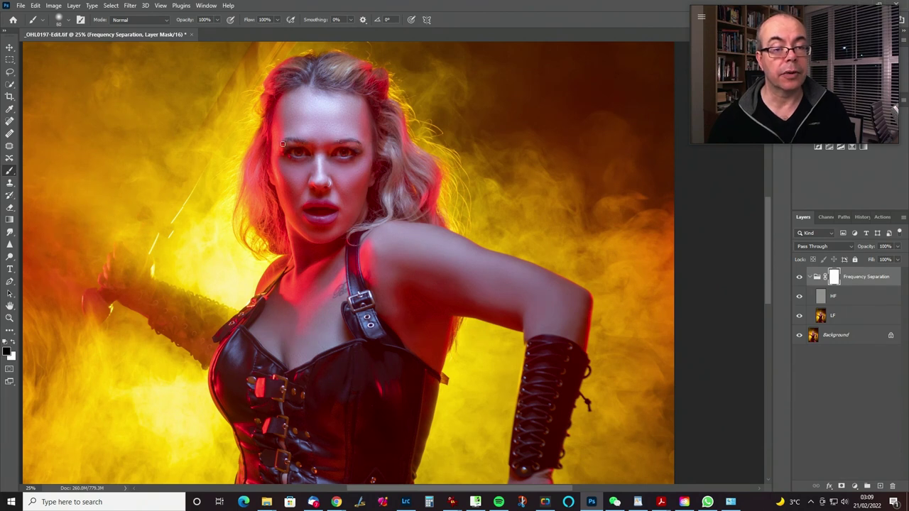
key(bracketright)
key(bracketright)
key(bracketright)
key(bracketright)
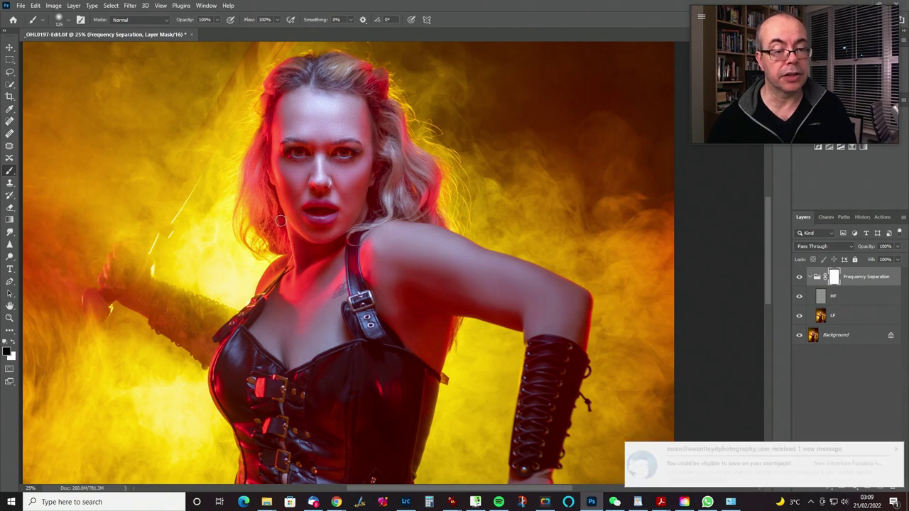
key(bracketleft)
key(bracketleft)
drag(362, 222, 329, 206)
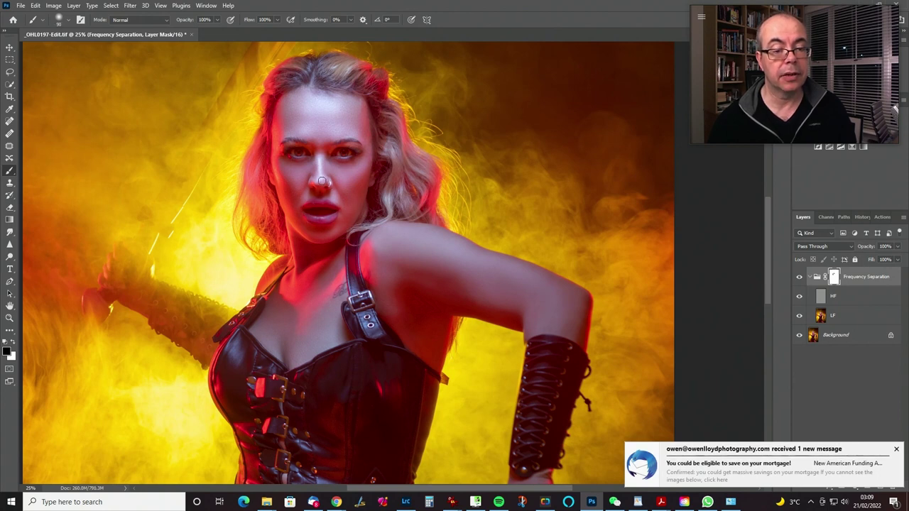
key(bracketleft)
key(bracketleft)
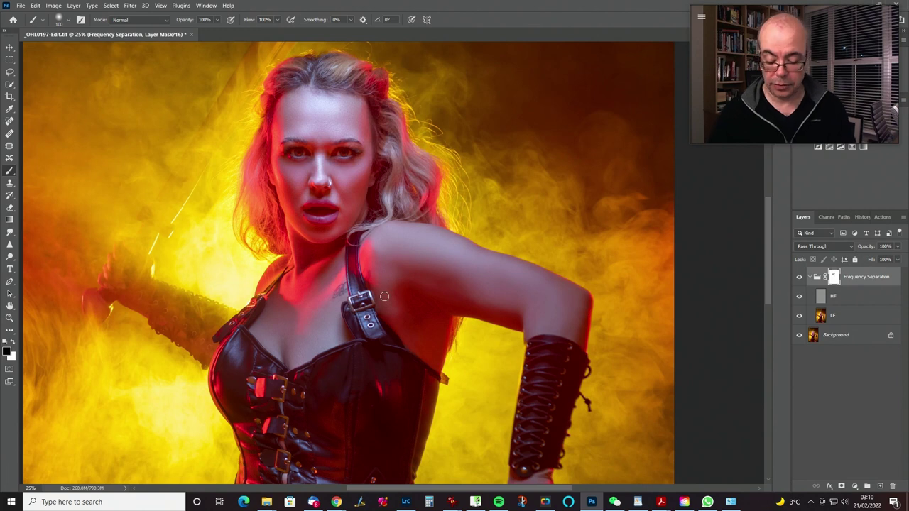
- Paint black on the group mask along the neck, corset neckline, straps, chest tattoo and the edges of the raised arm
scroll(383, 295, up, 2)
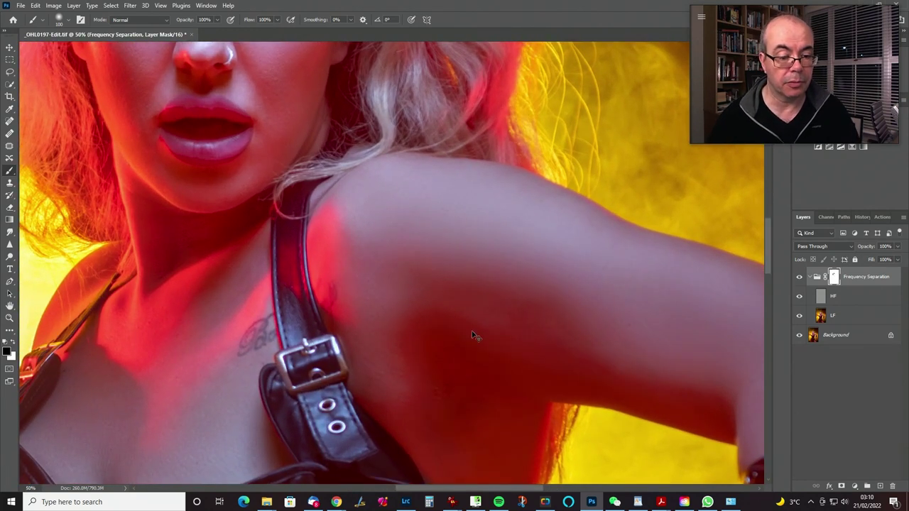
scroll(568, 178, up, 1)
drag(467, 248, 483, 348)
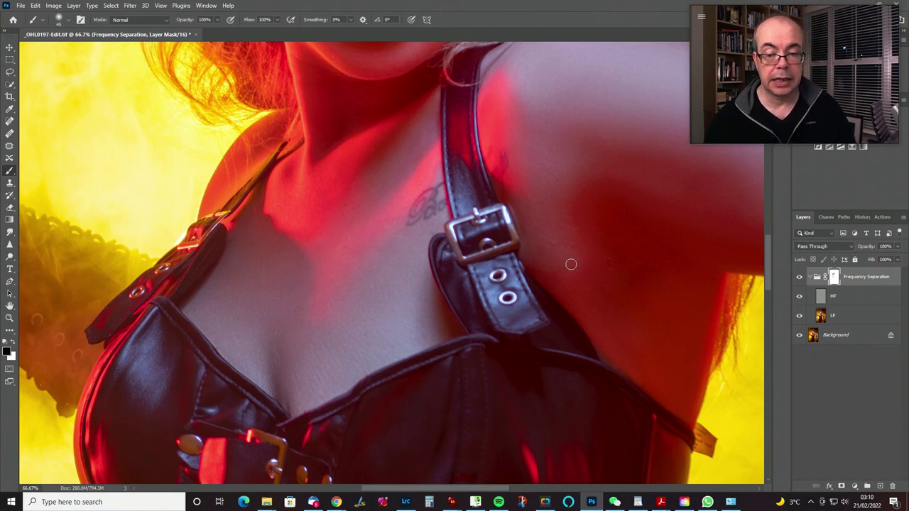
drag(504, 267, 235, 350)
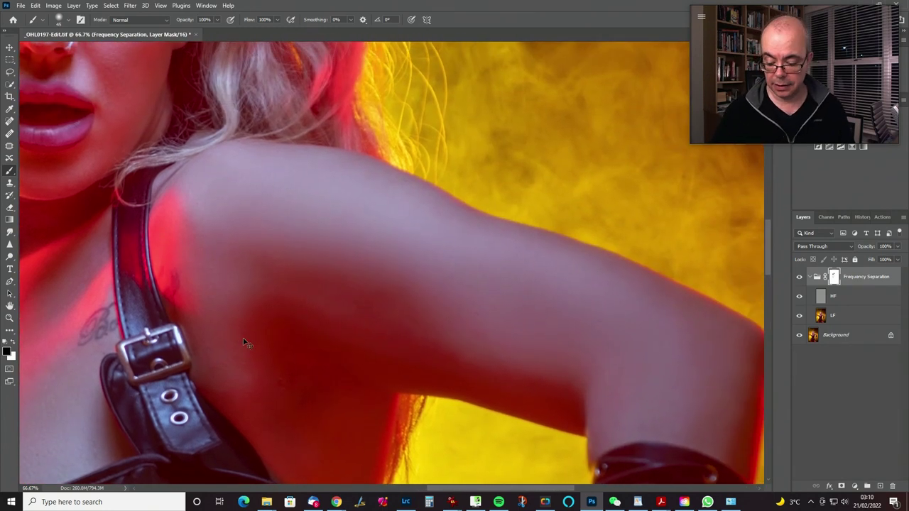
key(ctrl+minus)
key(ctrl+minus)
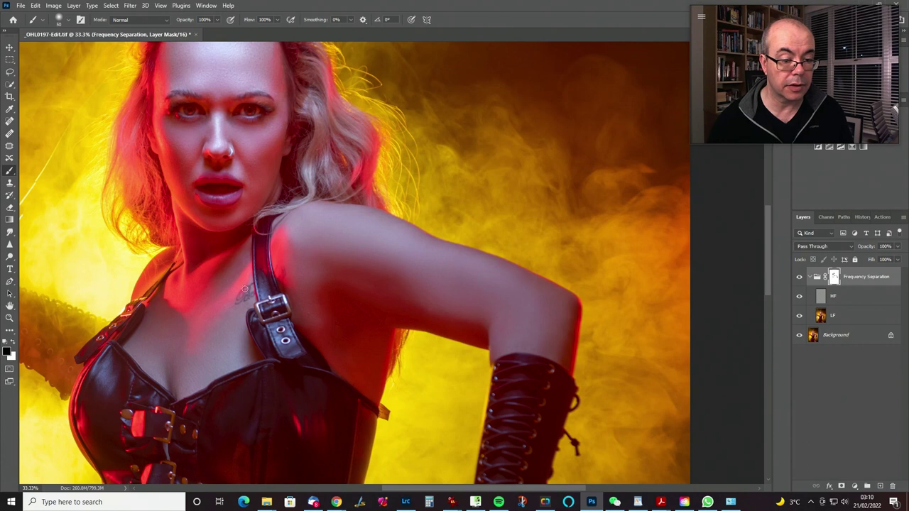
- Display the group mask alone, fill the gap between the lips with black, and return to the image
click(834, 281)
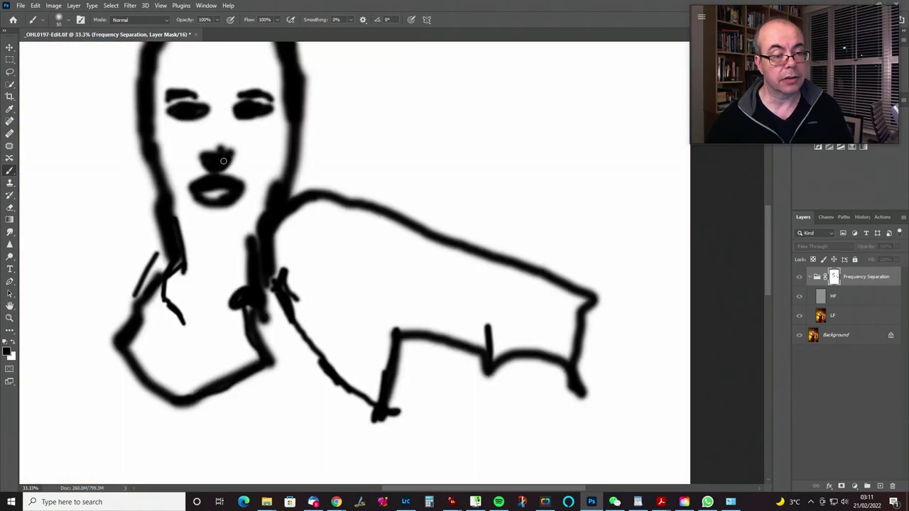
mouse_move(221, 191)
mouse_down()
mouse_move(208, 193)
mouse_move(227, 190)
mouse_up()
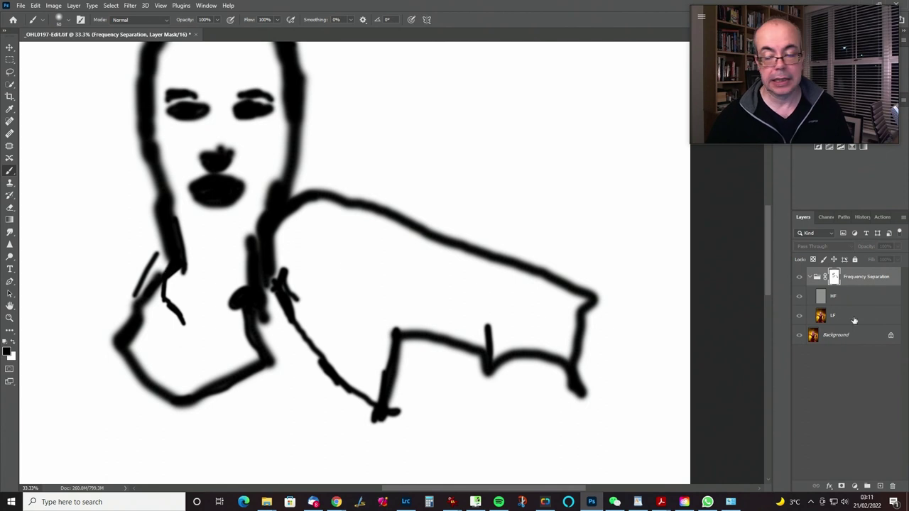
alt+click(834, 277)
- Paint black on the group mask over the garter straps, fringe, thigh tattoos and leg edges, resizing the brush between 100 and 80
drag(347, 345, 496, 162)
drag(412, 334, 413, 181)
mouse_move(413, 398)
mouse_down()
mouse_move(415, 215)
mouse_move(486, 171)
mouse_up()
key(bracketright)
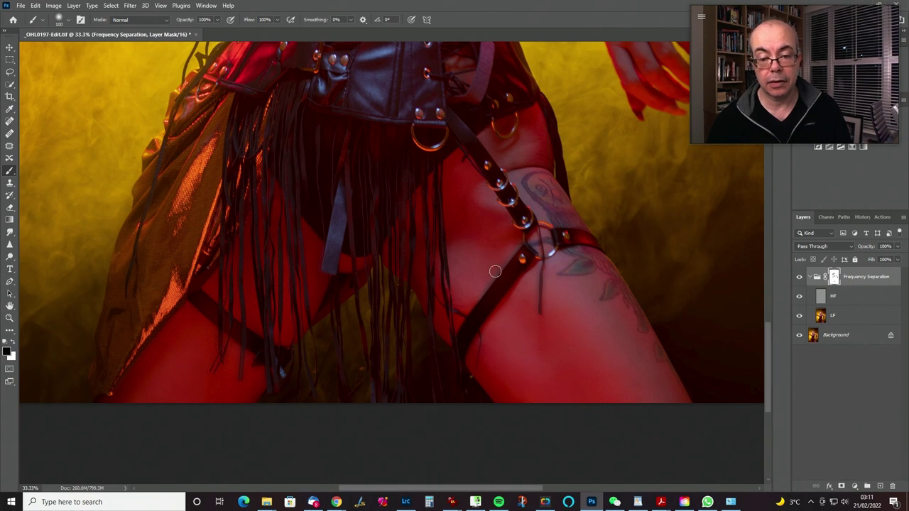
key(bracketleft)
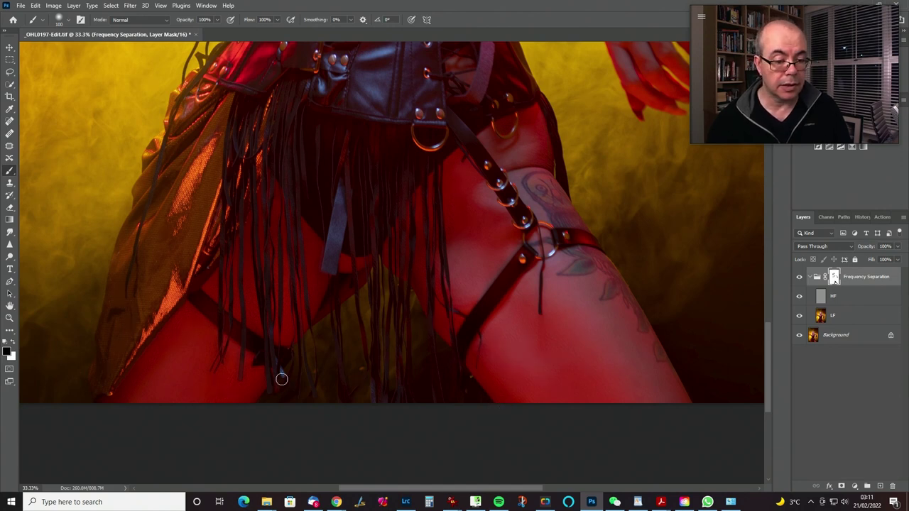
key(bracketleft)
key(bracketleft)
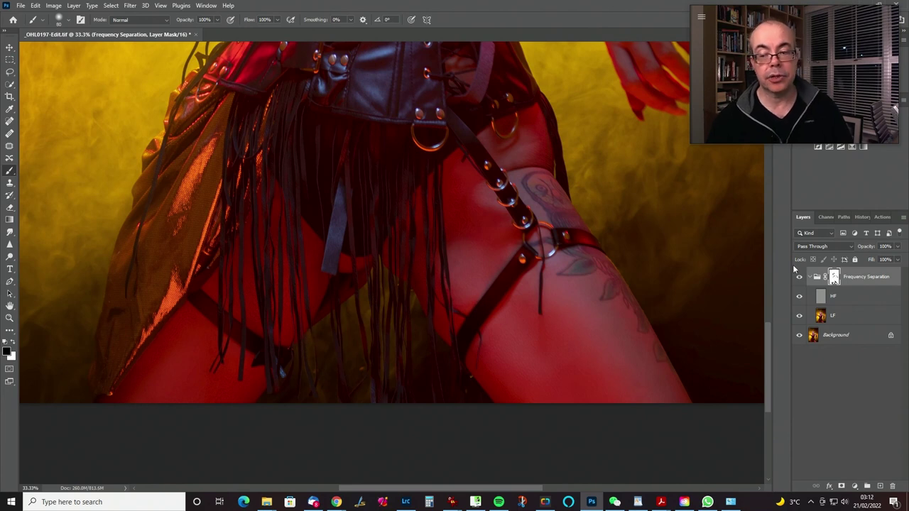
- Fill the gaps inside the diagonal garter strap with black on the displayed mask, and compare the mask with the image
alt+click(835, 278)
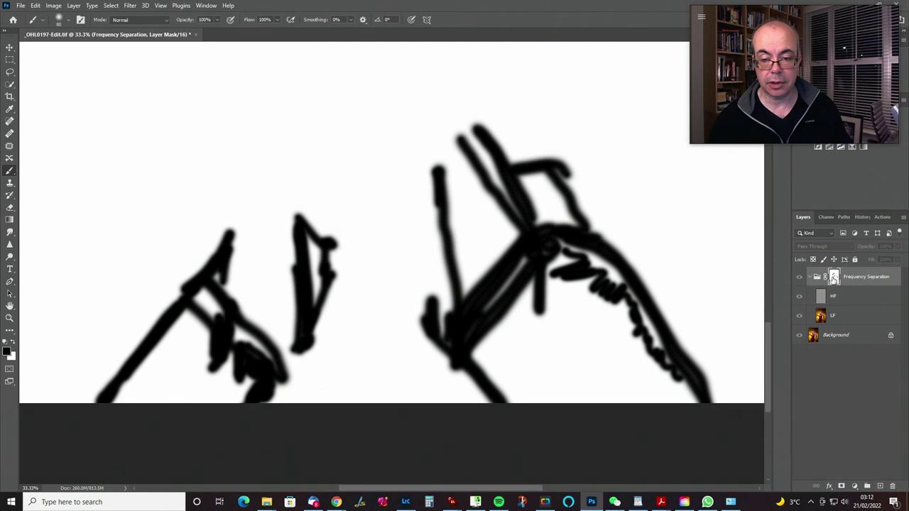
mouse_move(513, 297)
mouse_down()
mouse_move(521, 262)
mouse_move(502, 306)
mouse_up()
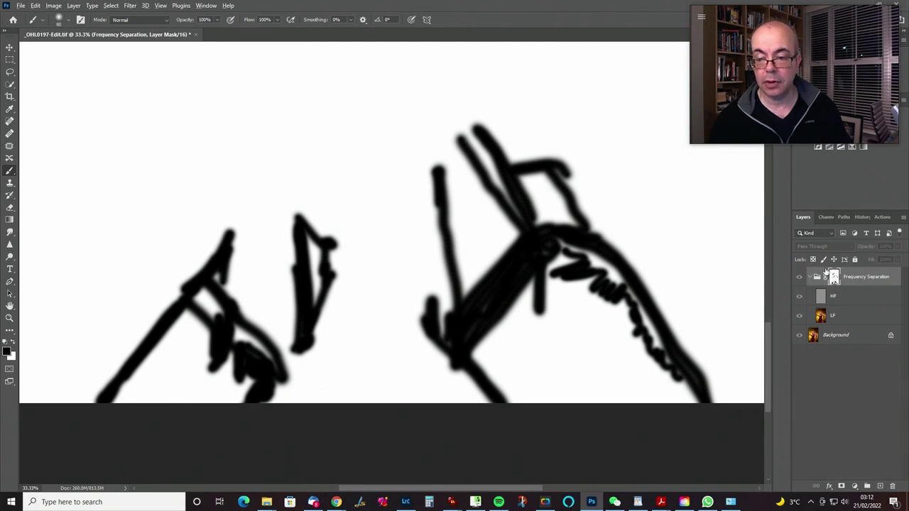
alt+click(835, 278)
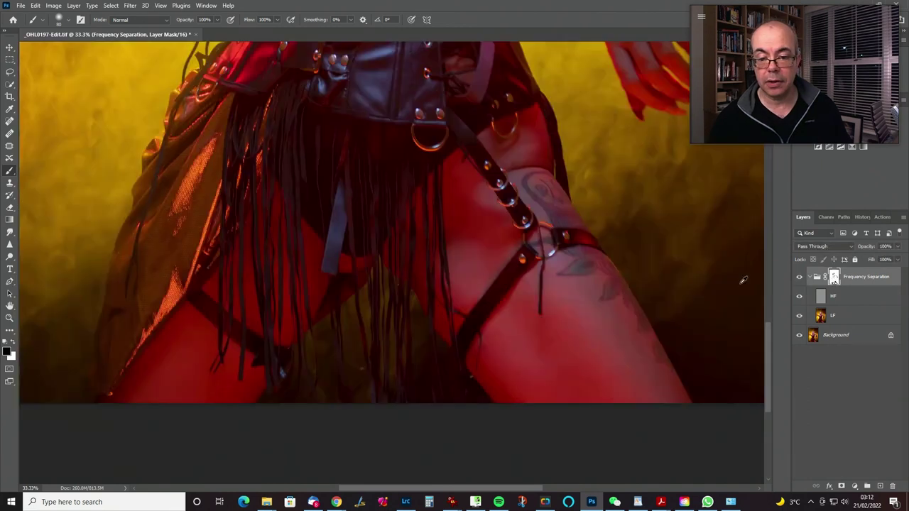
alt+click(835, 278)
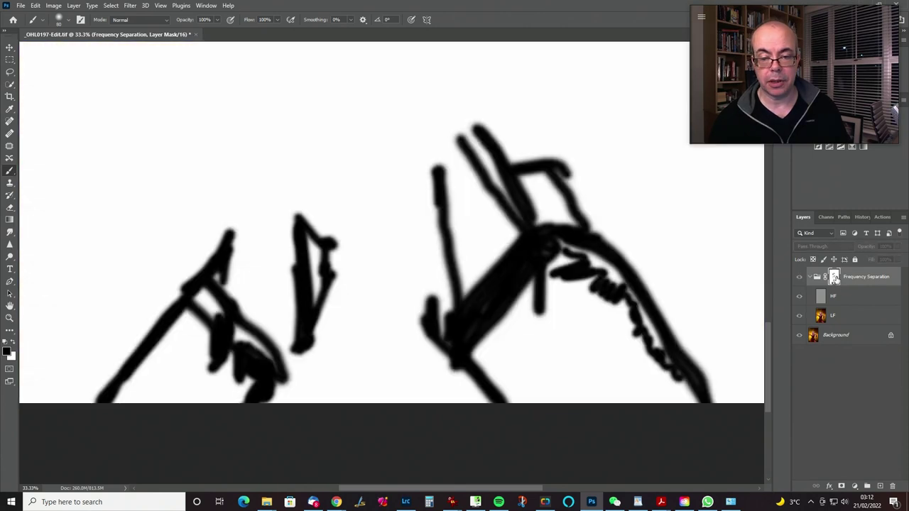
alt+click(834, 278)
alt+click(835, 278)
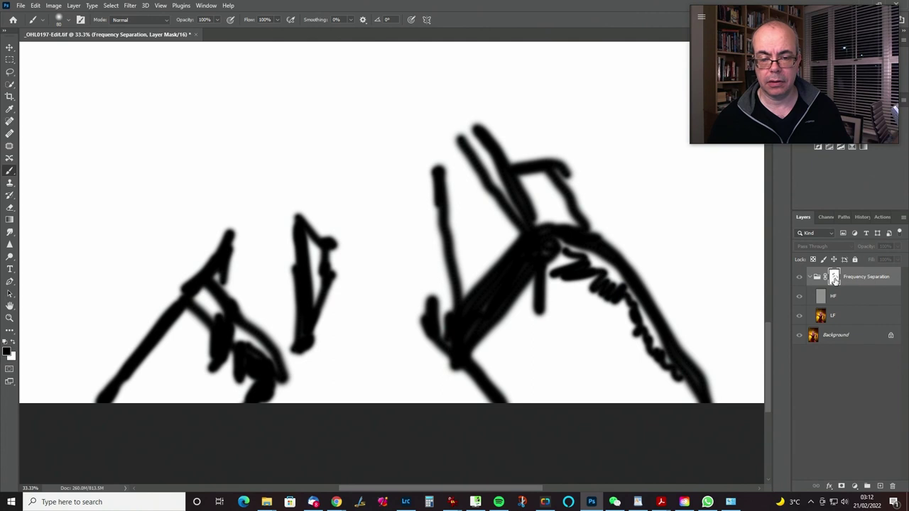
alt+click(834, 278)
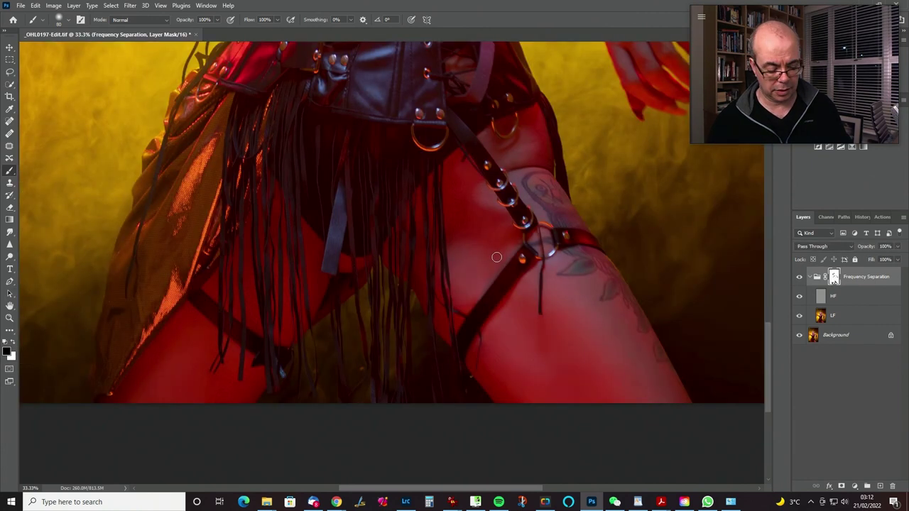
- Display the Frequency Separation group mask alone to check the painted areas, and return to the whole image
key(x)
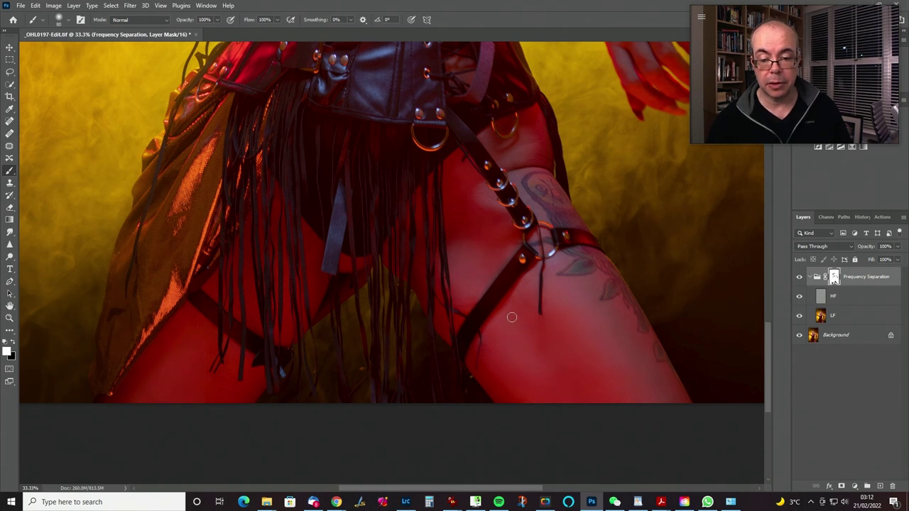
alt+click(834, 277)
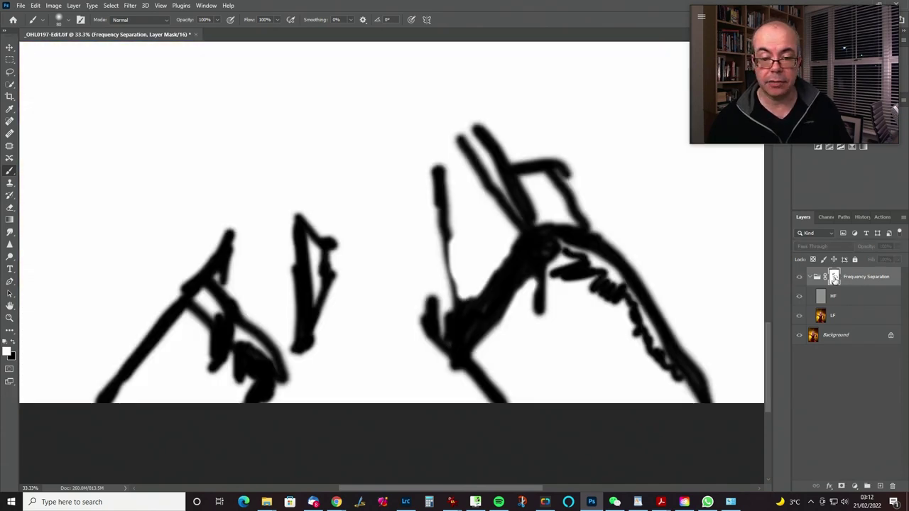
alt+click(834, 279)
drag(515, 201, 533, 275)
key(ctrl+0)
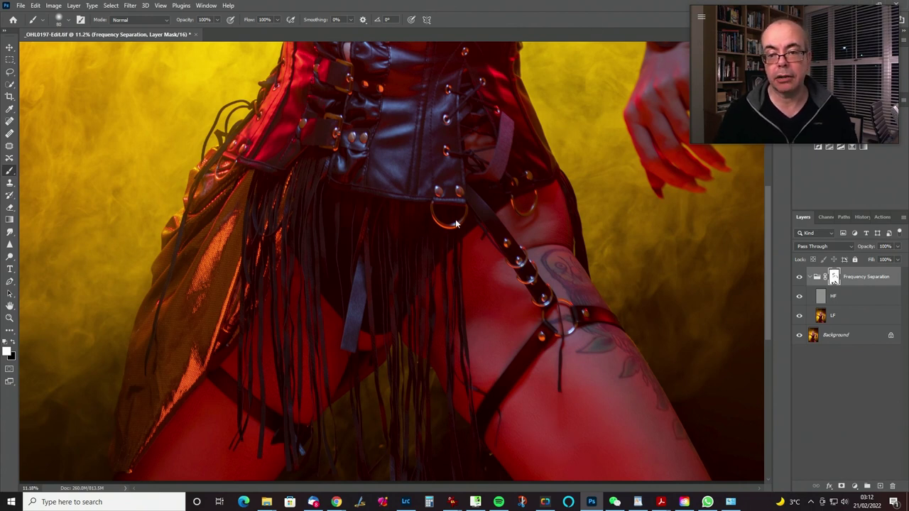
- Save _OHL0197-Edit.tif with ZIP image compression and RLE layer compression, and close Photoshop to return to Lightroom
click(852, 301)
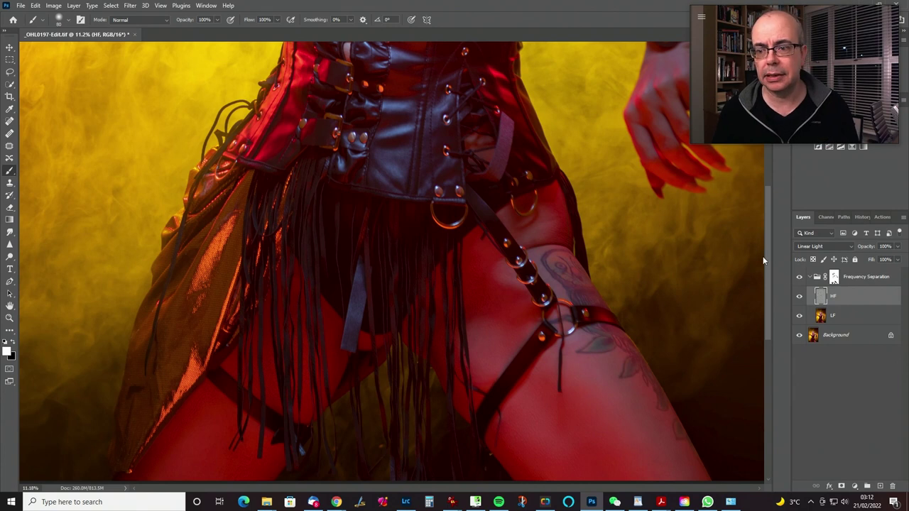
click(21, 6)
click(28, 109)
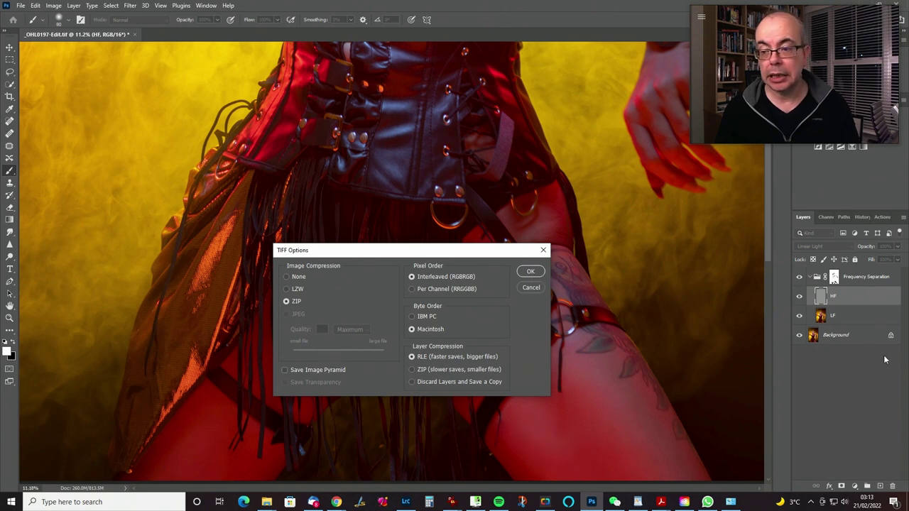
click(533, 273)
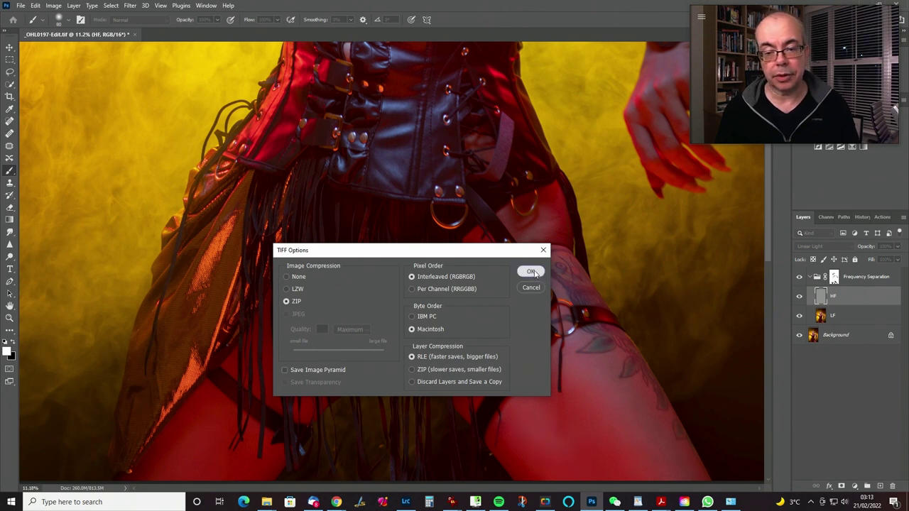
click(410, 186)
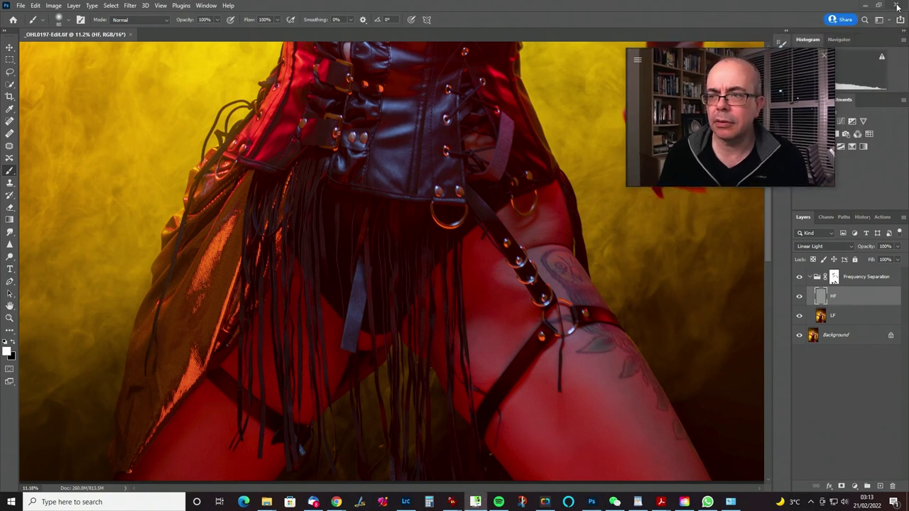
click(896, 6)
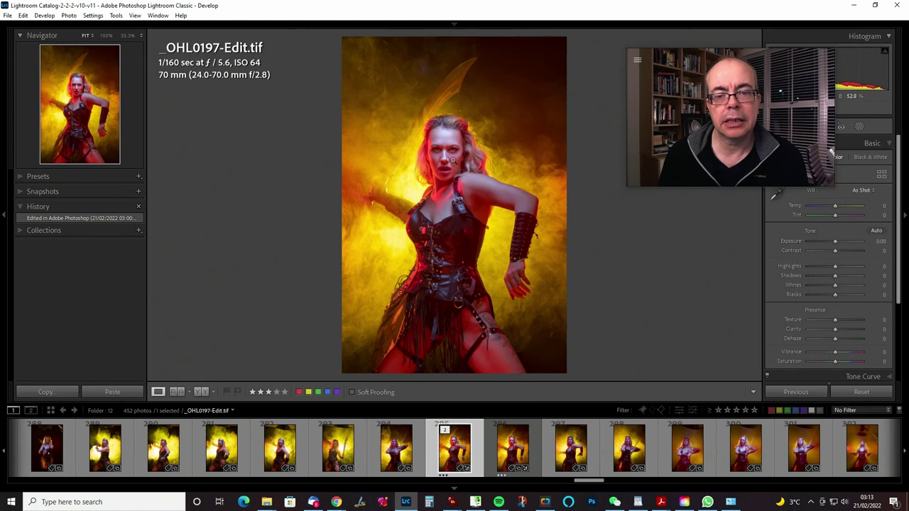
- Reopen _OHL0197-Edit.tif from Lightroom in Adobe Photoshop 2022 using the Edit Original option
right_click(425, 164)
mouse_move(499, 245)
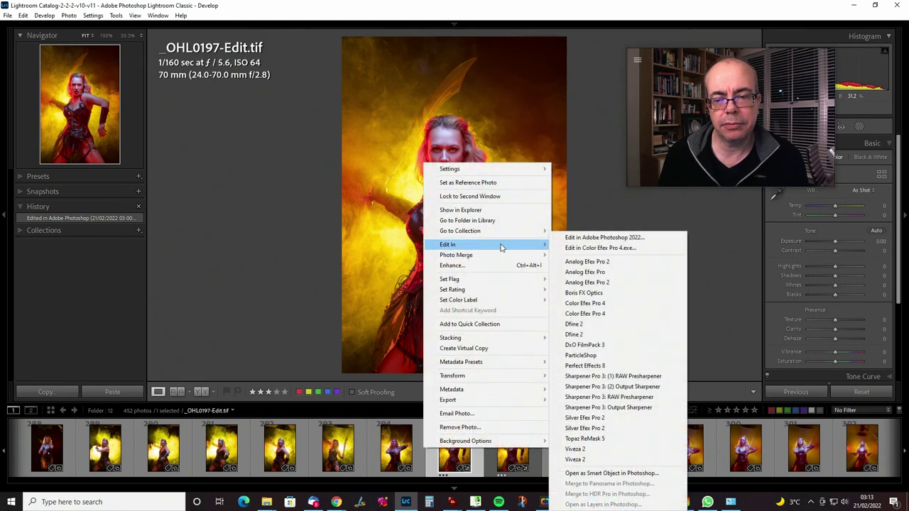
click(600, 240)
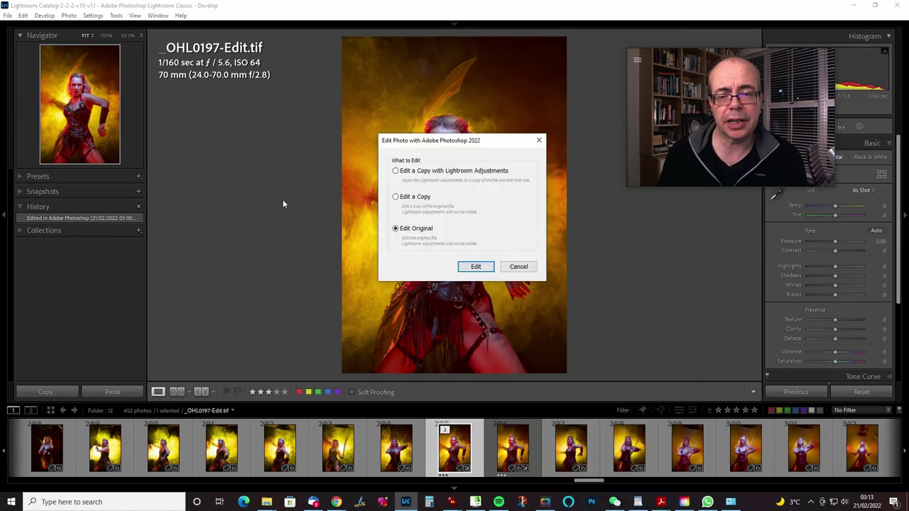
click(475, 266)
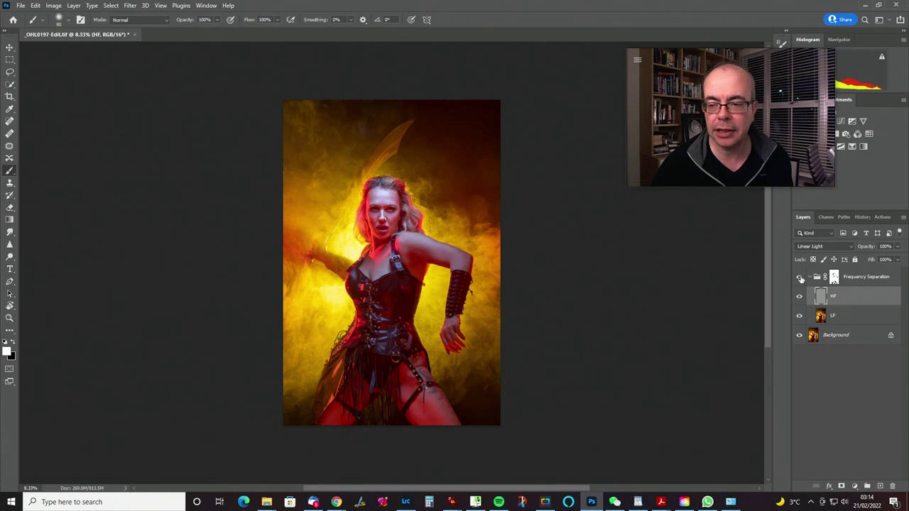
- Select the Frequency Separation group mask and compare the portrait with the group hidden and shown
key(ctrl+plus)
key(ctrl+plus)
key(ctrl+plus)
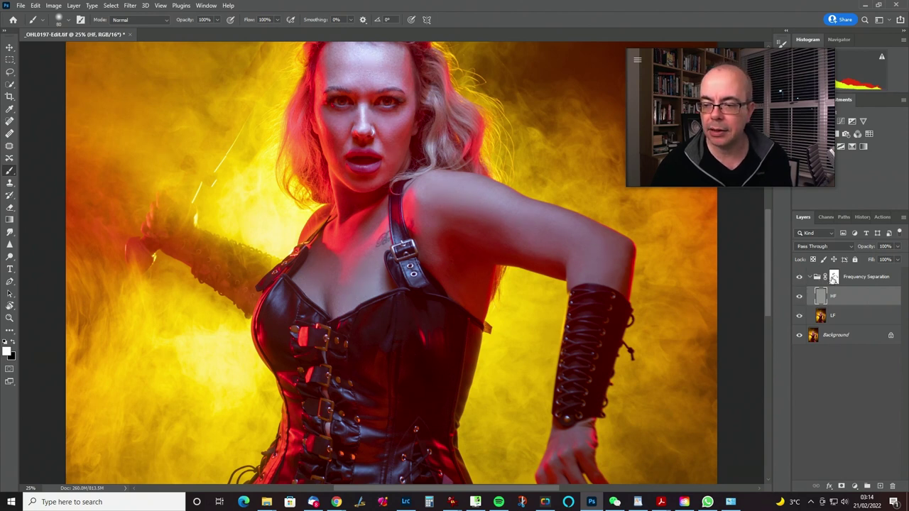
click(833, 278)
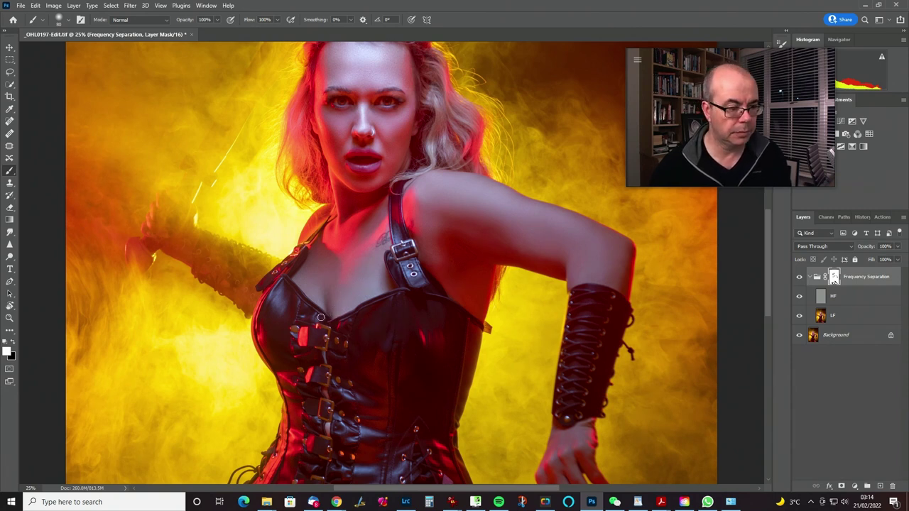
click(12, 344)
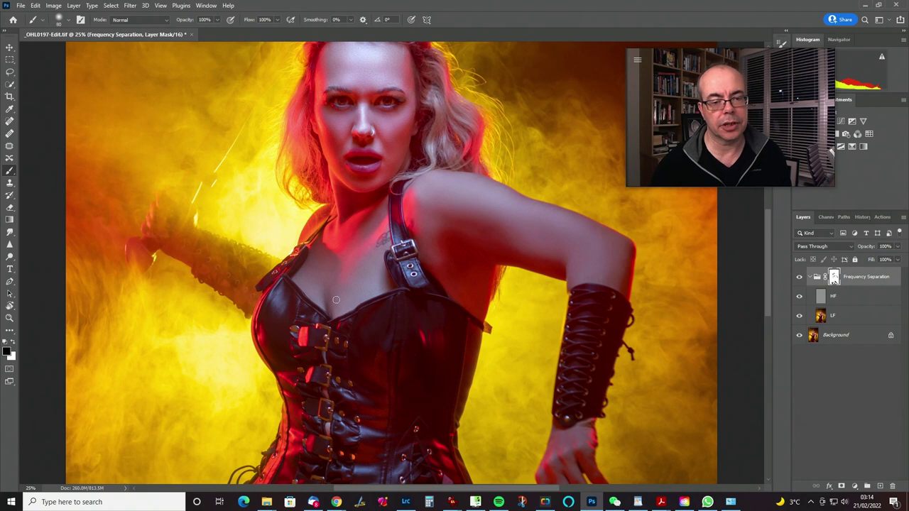
click(800, 277)
click(802, 279)
click(802, 279)
click(800, 279)
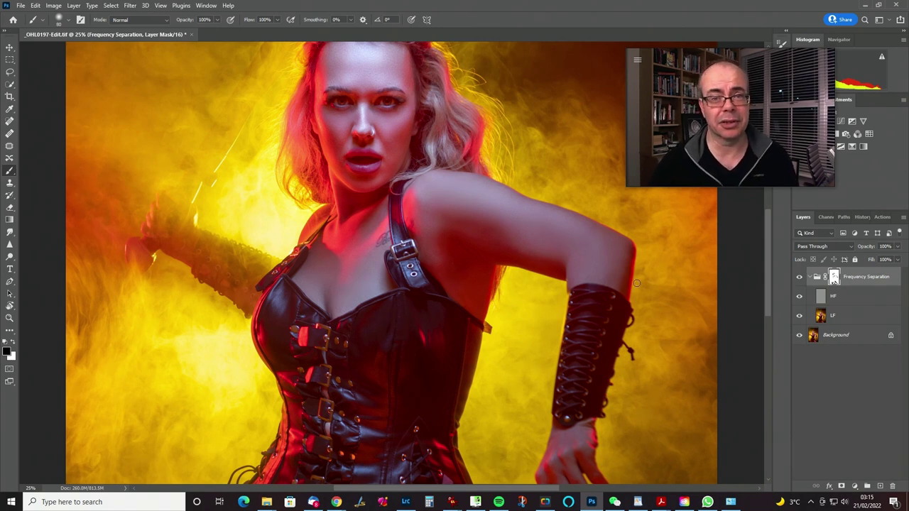
- Try the Normal blend mode on the Frequency Separation group and restore Pass Through
click(836, 248)
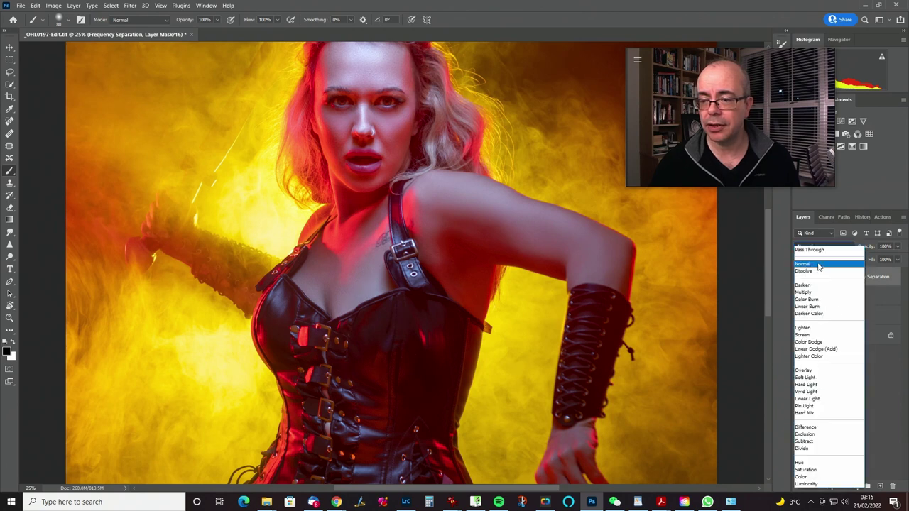
click(821, 262)
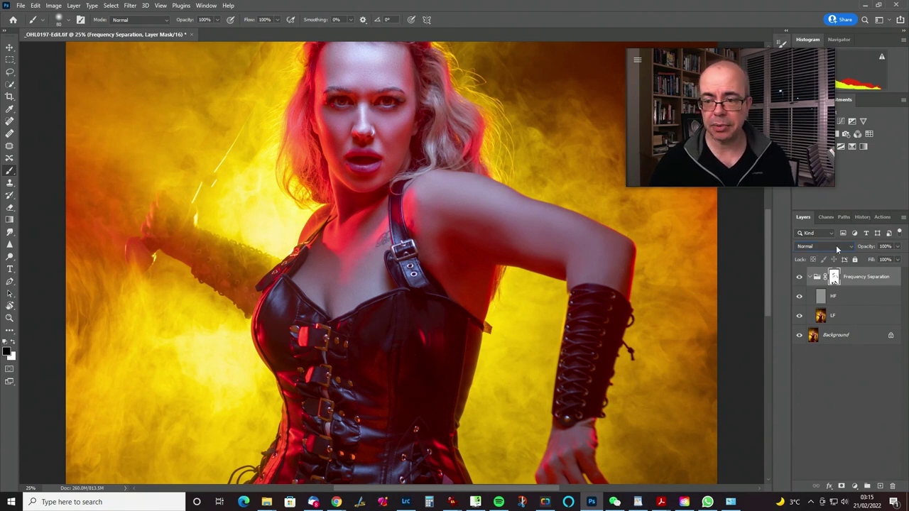
click(824, 247)
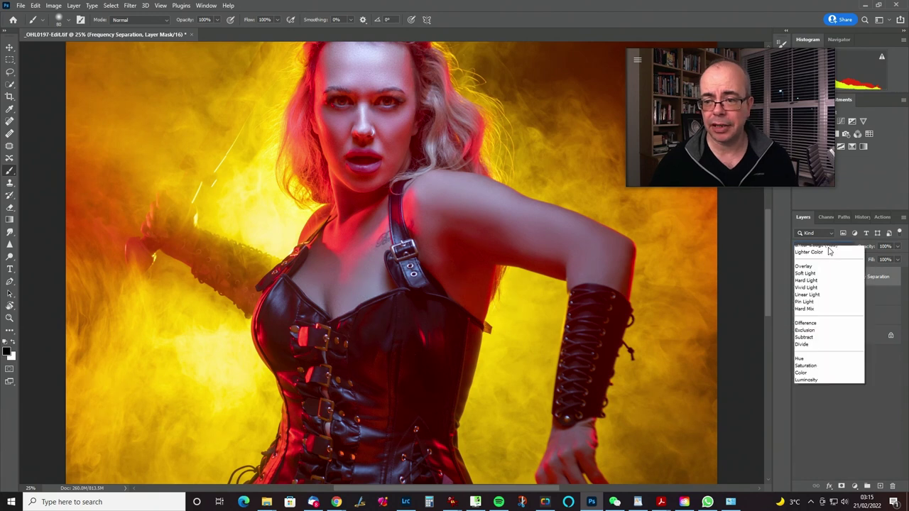
click(827, 248)
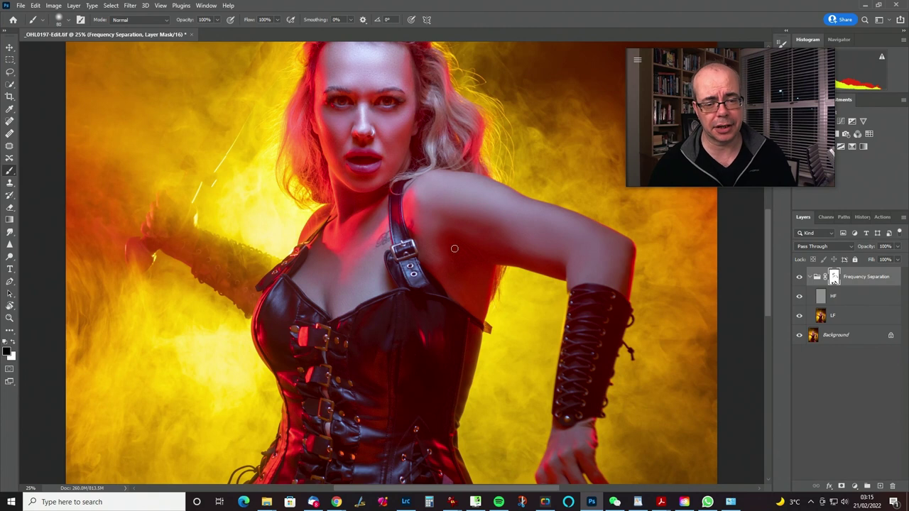
- Look over the legs, corset and face, and flatten the image into a single background layer
scroll(448, 311, down, 3)
scroll(455, 296, down, 6)
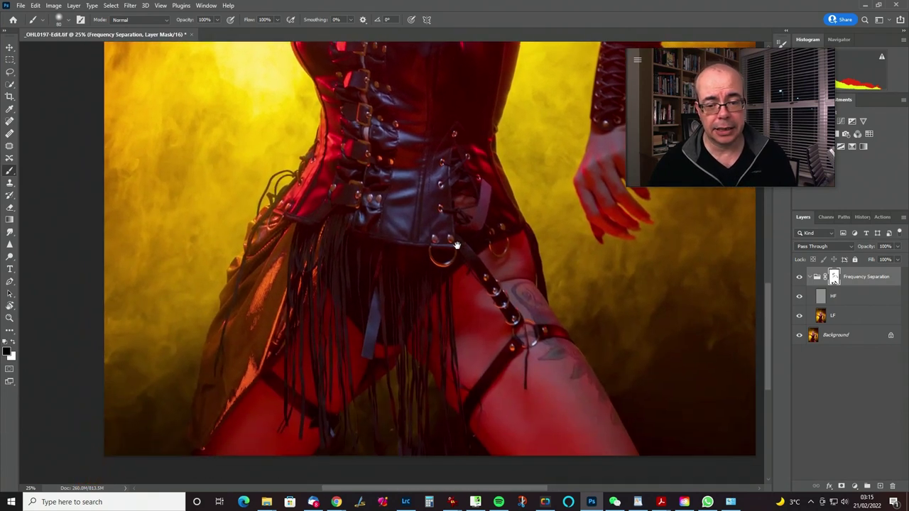
scroll(443, 268, up, 10)
mouse_move(449, 276)
mouse_down()
mouse_move(452, 290)
mouse_move(447, 265)
mouse_move(507, 268)
mouse_up()
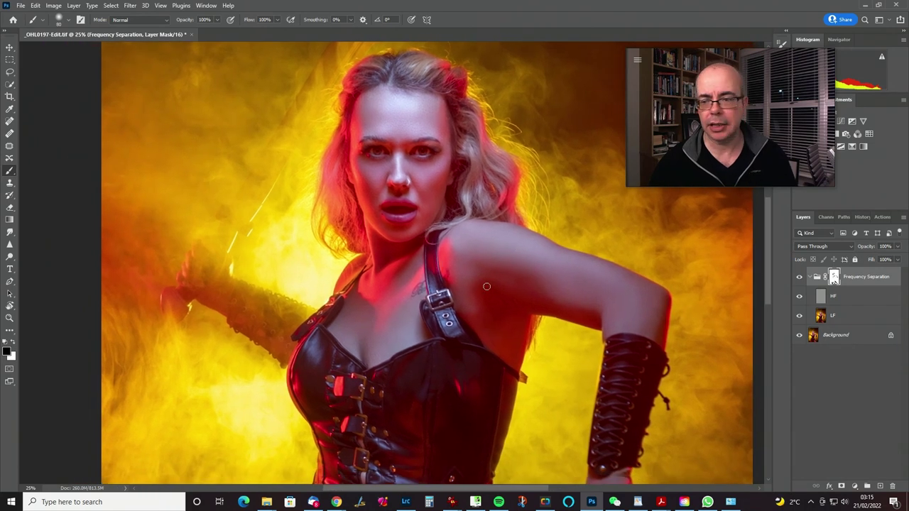
click(73, 6)
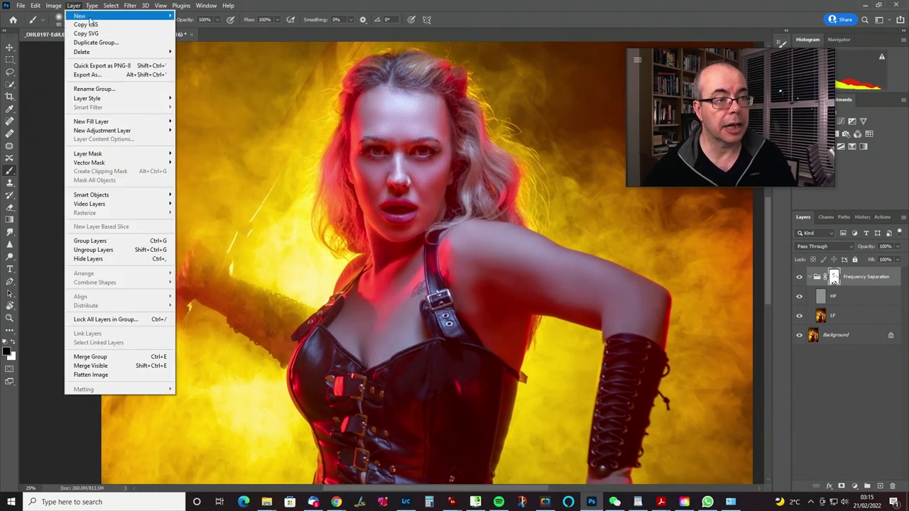
click(135, 375)
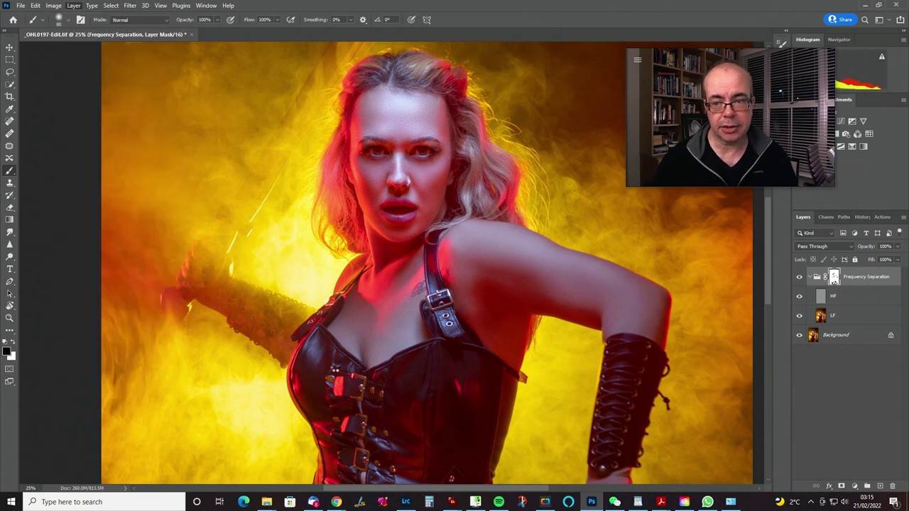
drag(425, 294, 401, 271)
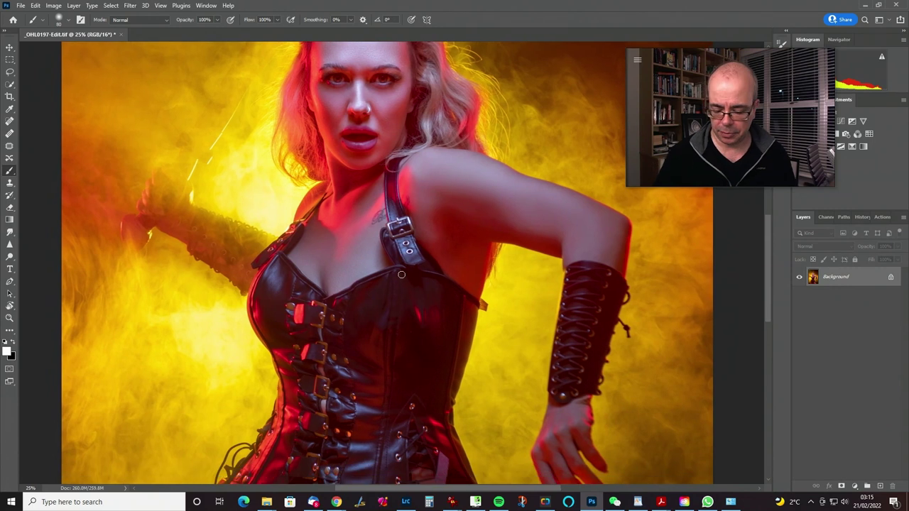
- Duplicate the flattened background layer and set the copy's blend mode to Screen
key(ctrl+0)
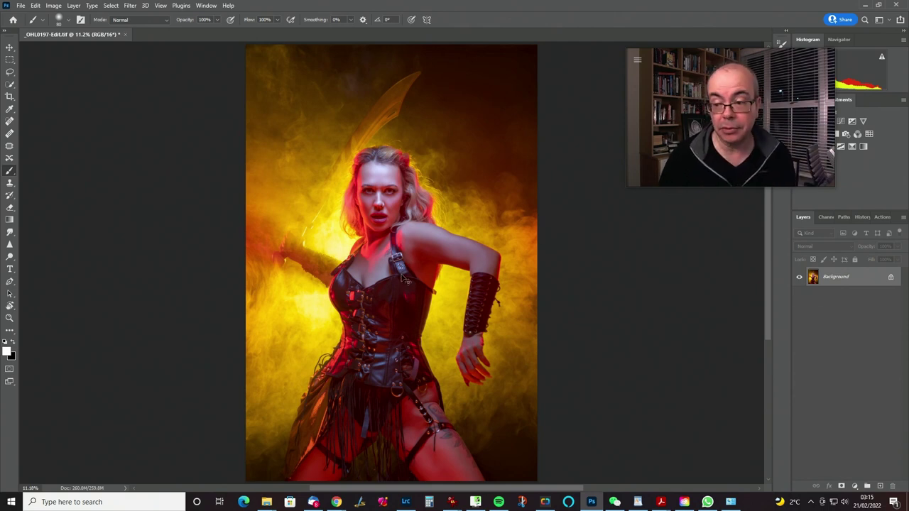
key(ctrl+j)
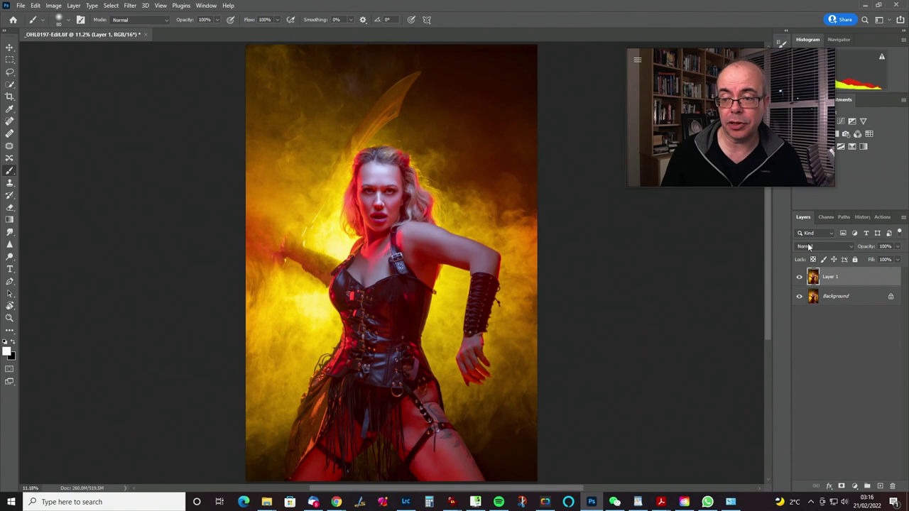
click(808, 246)
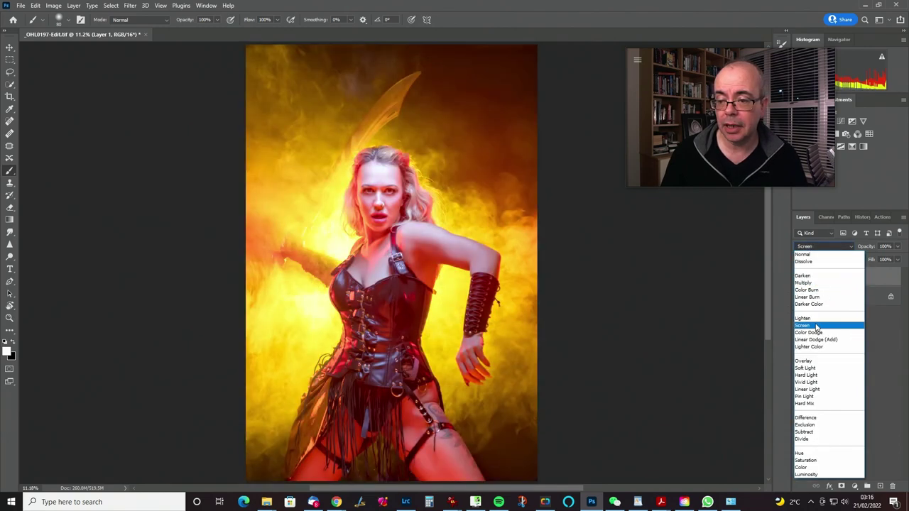
click(816, 326)
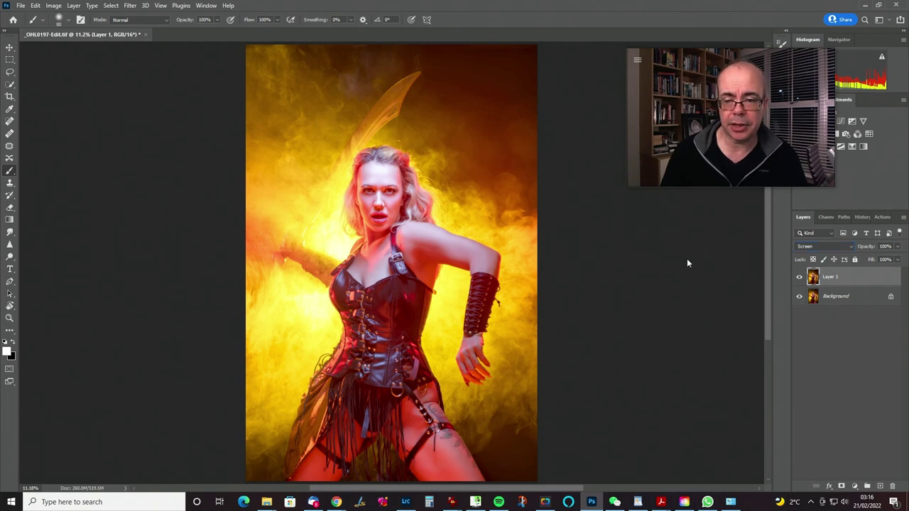
- Set the Screen layer's Blend If for the underlying layer to a split shadow range of 57 / 255
double_click(866, 276)
mouse_move(702, 223)
mouse_down()
mouse_move(726, 211)
mouse_move(710, 226)
mouse_move(710, 212)
mouse_up()
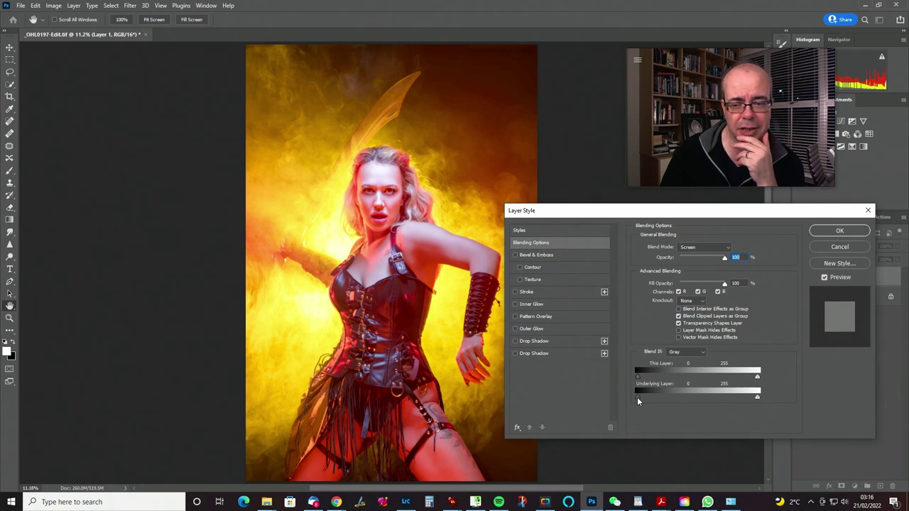
drag(637, 396, 664, 391)
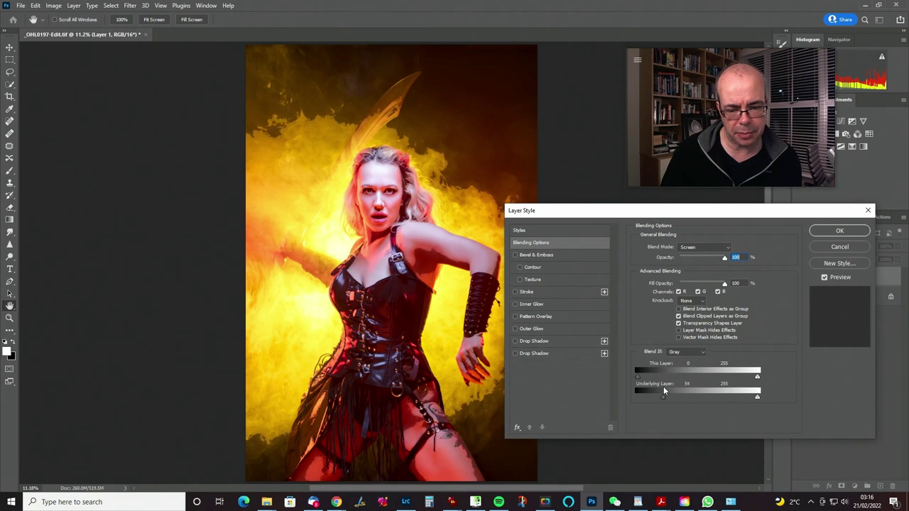
key(alt)
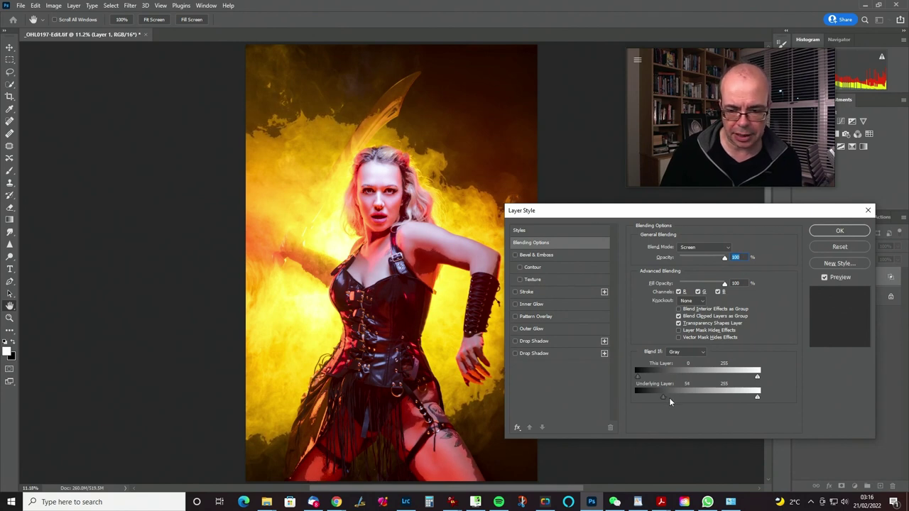
drag(664, 396, 756, 395)
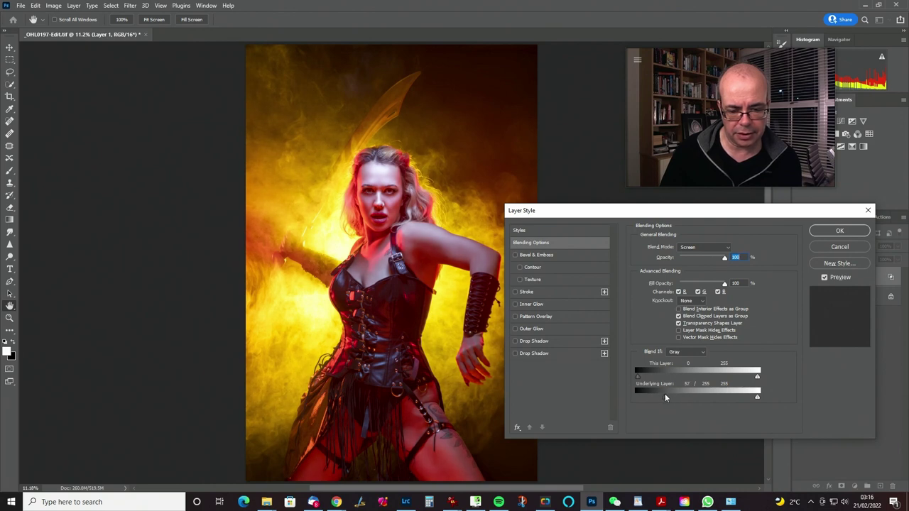
click(839, 230)
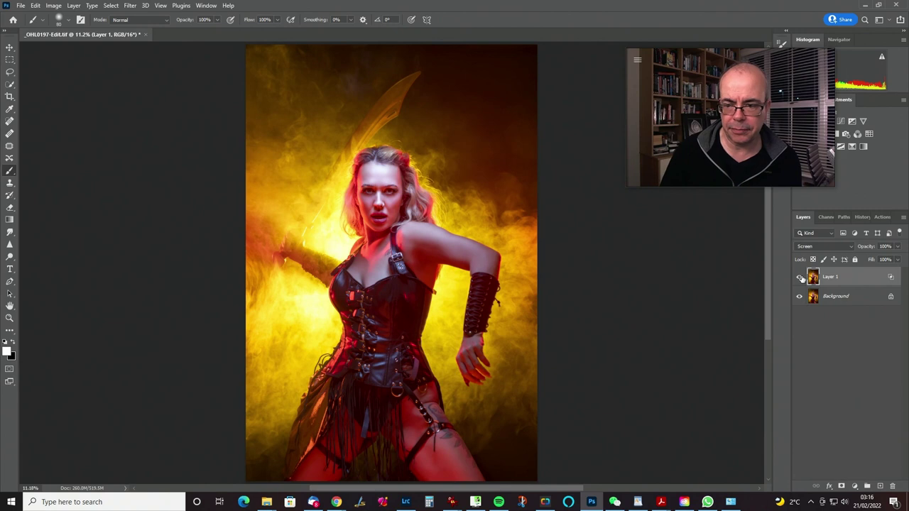
- Compare the image with the Screen layer hidden and shown, and add a black mask to that layer
click(800, 277)
click(799, 277)
click(799, 278)
click(799, 277)
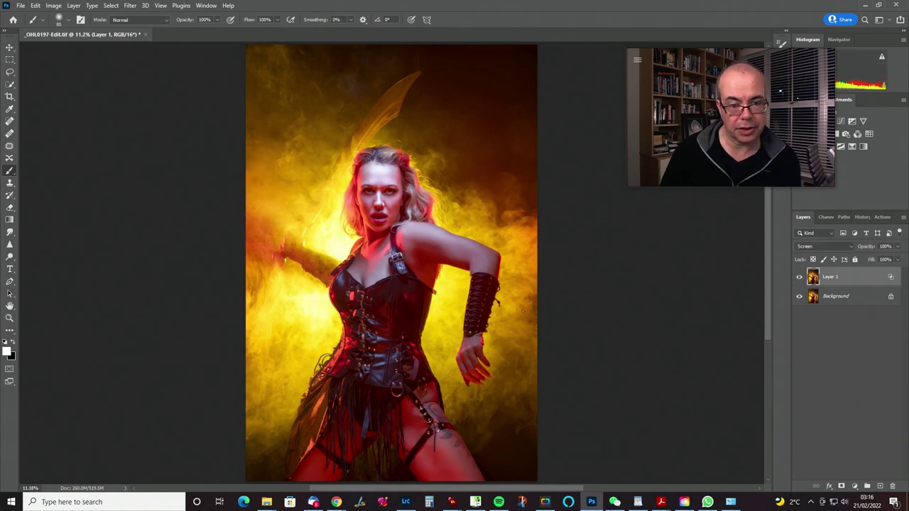
alt+click(841, 486)
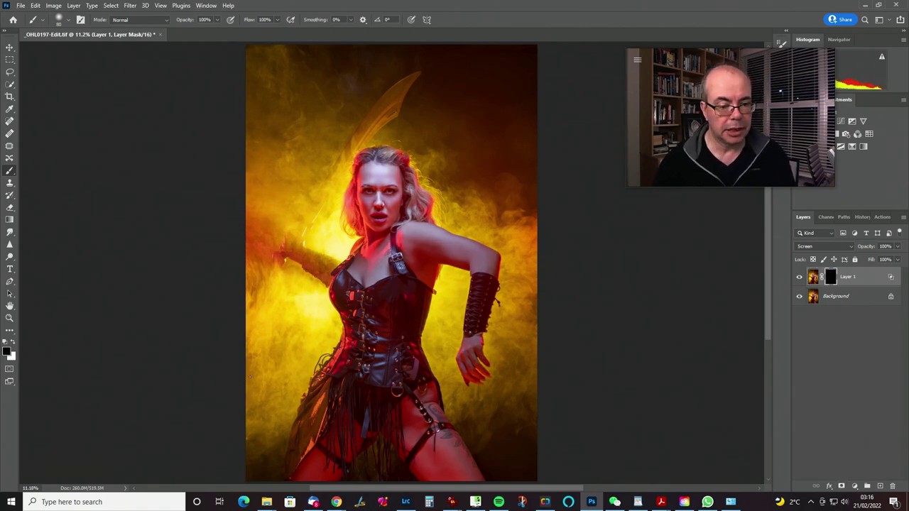
- Paint white over the legs and lower corset on Layer 1's mask with a 700 px brush, and reduce the brush to 300 px
key(x)
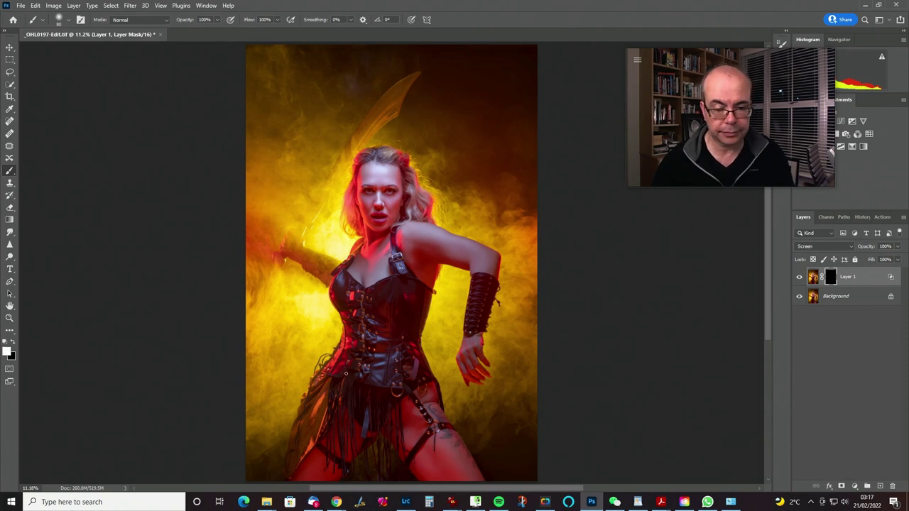
key(bracketright)
key(bracketright)
key(bracketright)
key(bracketright)
key(bracketright)
key(bracketright)
key(bracketright)
key(bracketright)
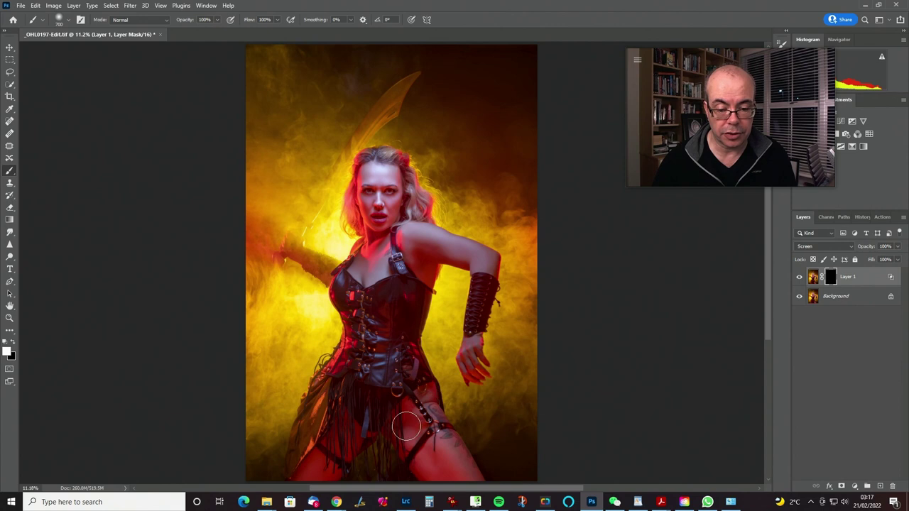
mouse_move(453, 471)
mouse_down()
mouse_move(340, 430)
mouse_move(341, 440)
mouse_move(327, 403)
mouse_move(292, 474)
mouse_move(294, 442)
mouse_move(384, 320)
mouse_move(356, 396)
mouse_move(405, 371)
mouse_move(407, 304)
mouse_move(376, 306)
mouse_move(396, 312)
mouse_move(363, 382)
mouse_move(396, 353)
mouse_up()
key(bracketleft)
key(bracketleft)
key(bracketleft)
key(bracketleft)
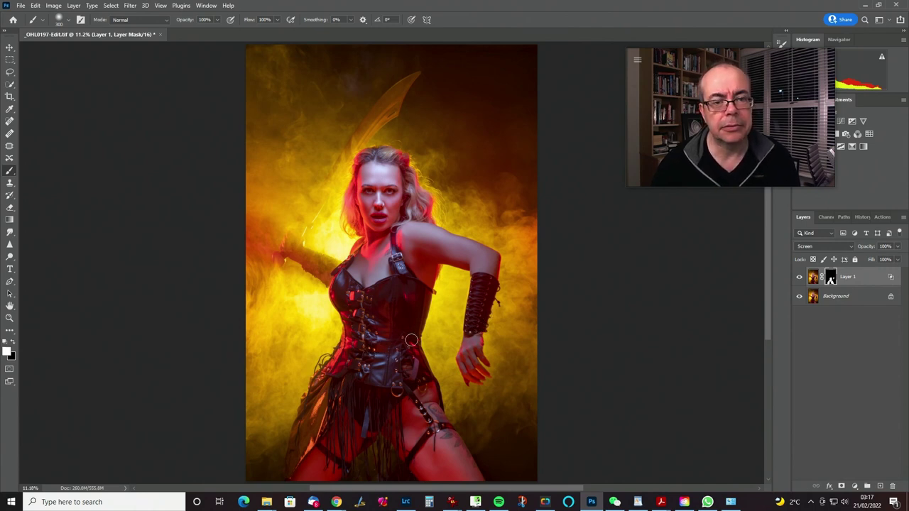
- Duplicate the Background layer and set the copy's blend mode to Screen
click(864, 297)
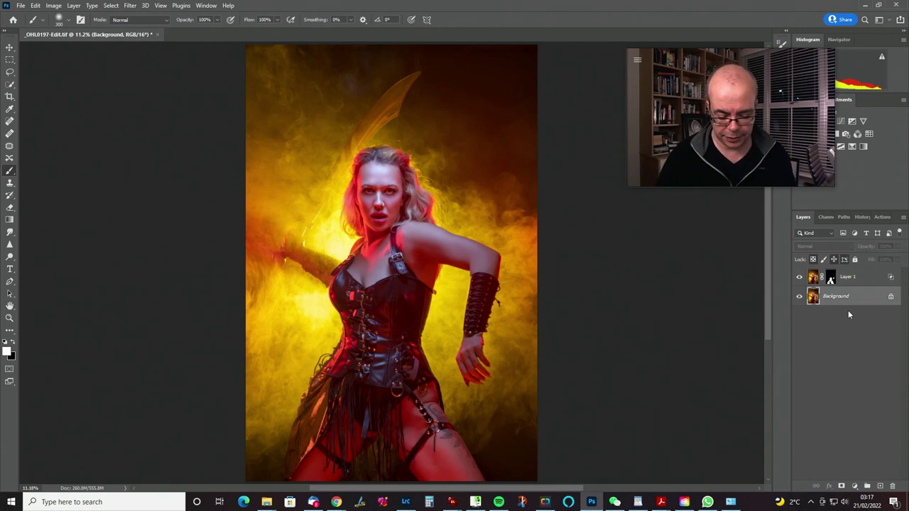
key(ctrl+j)
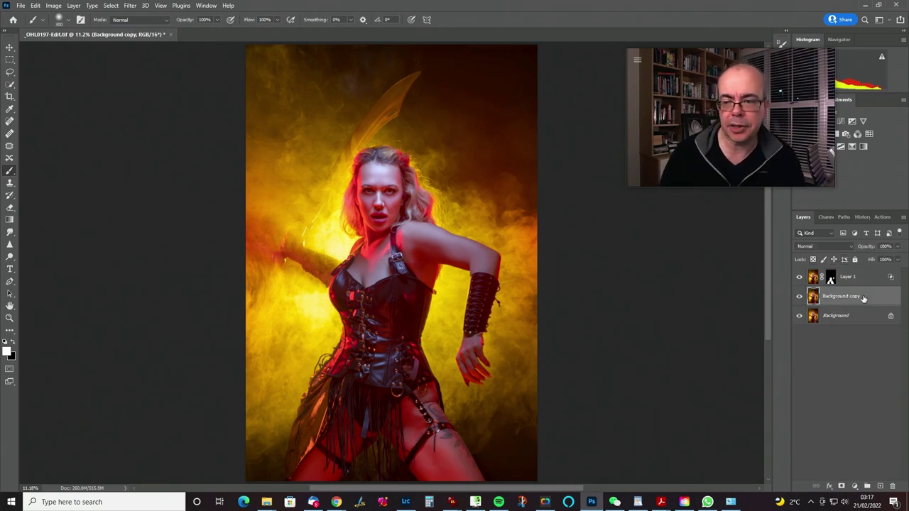
click(823, 247)
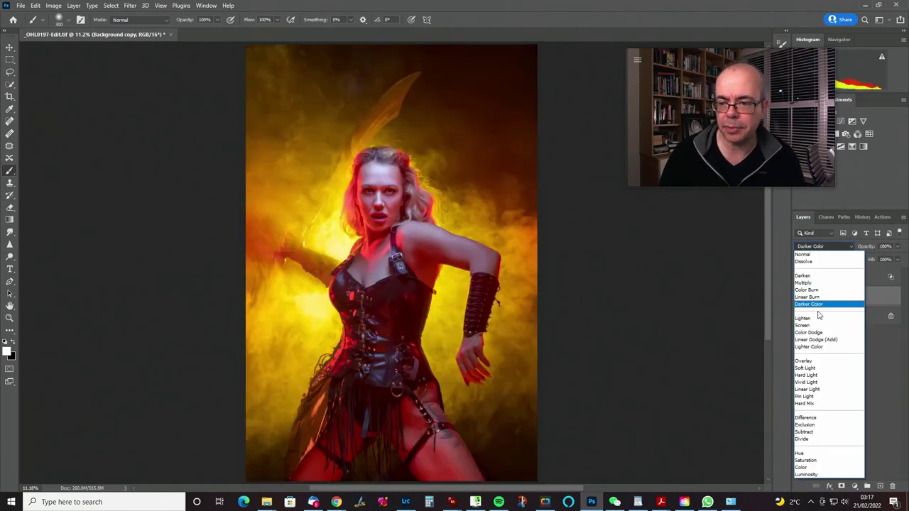
click(820, 325)
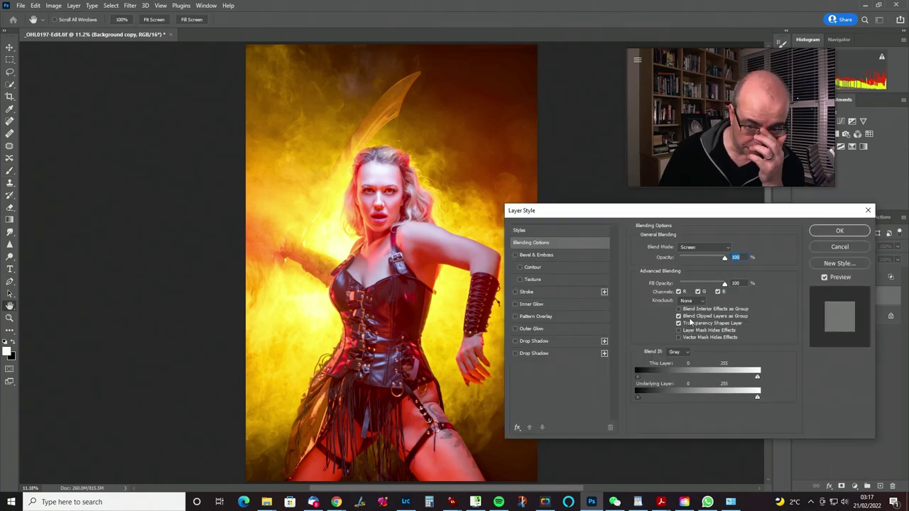
- Set the Background copy's Blend If for the underlying layer to a split shadow range of 110 / 255
drag(638, 396, 682, 396)
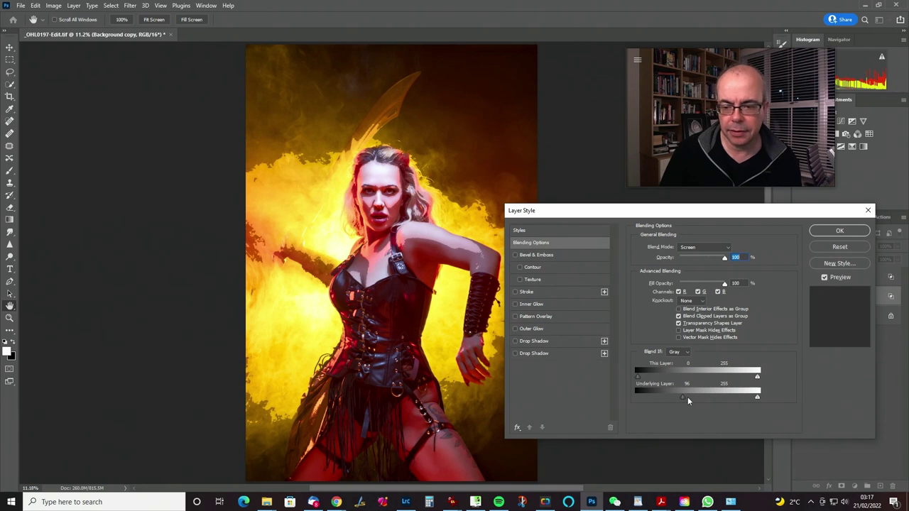
drag(685, 396, 770, 396)
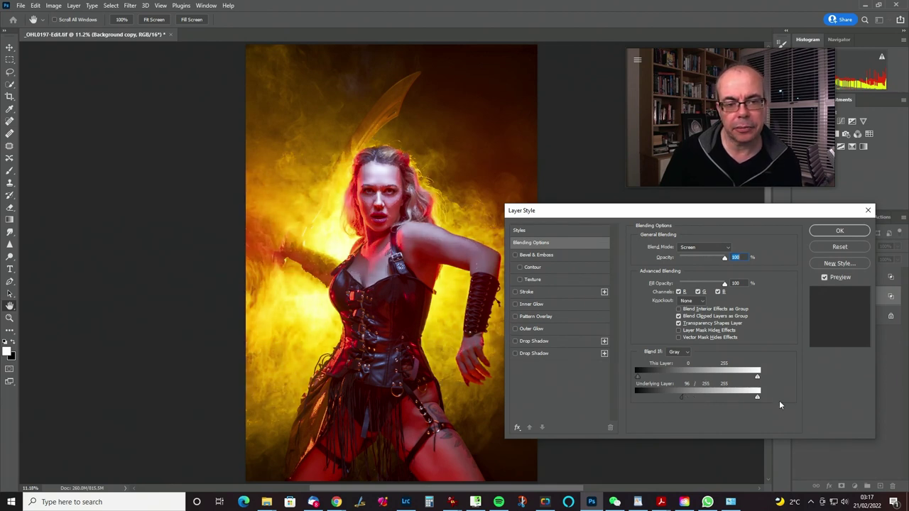
drag(677, 397, 698, 394)
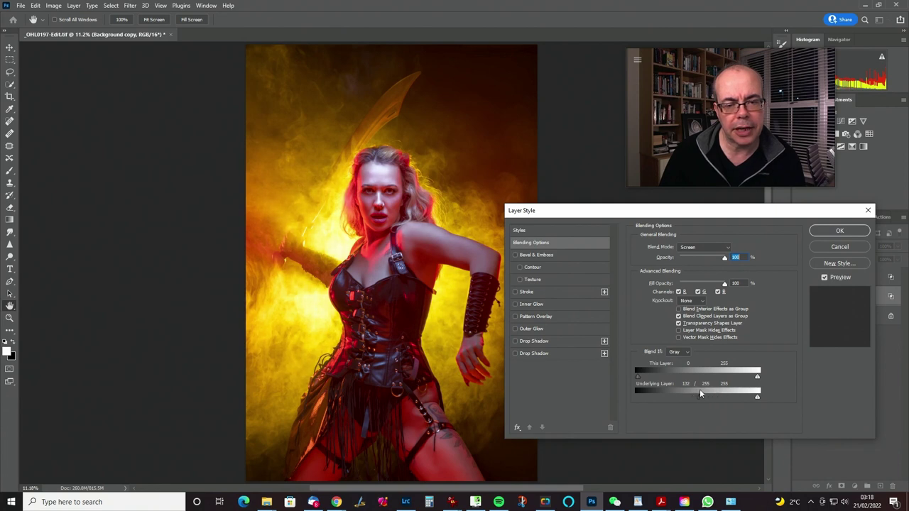
drag(687, 394, 688, 395)
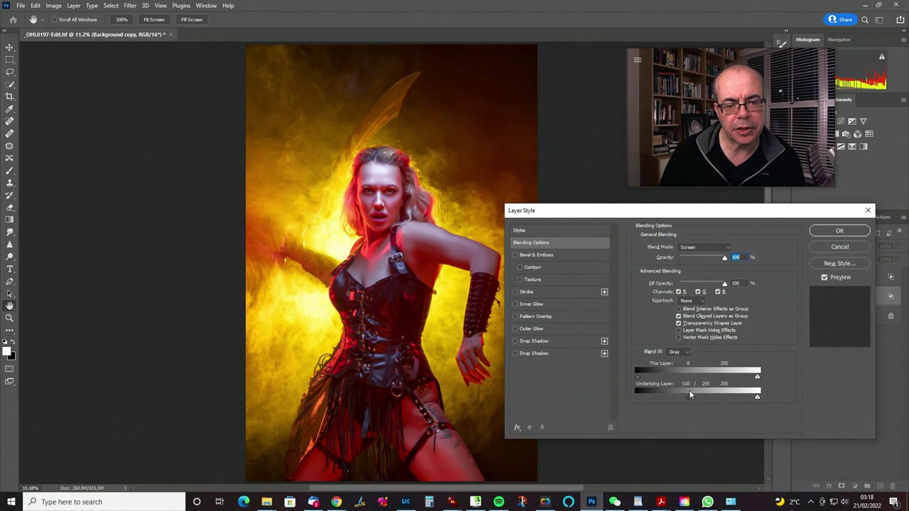
click(830, 231)
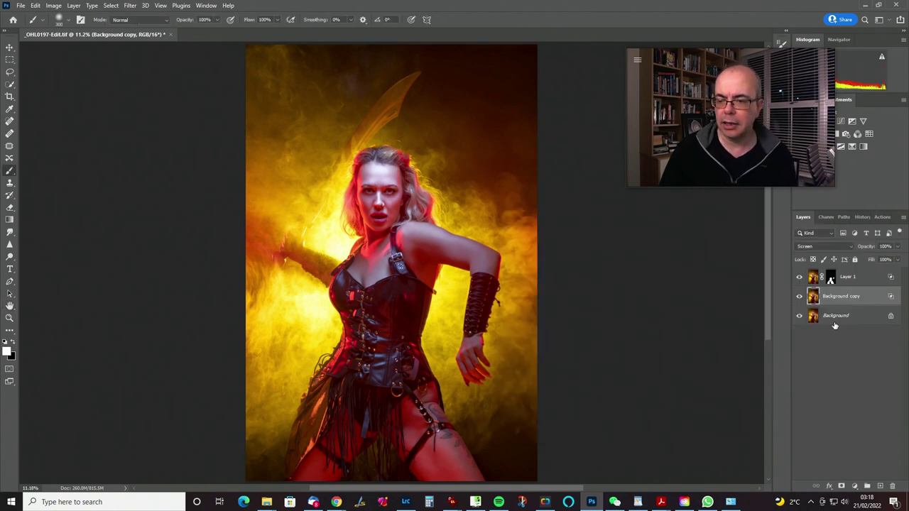
- Add a black mask to the Background copy and paint white over the model's face, hair, arms and body with a 700 px brush
alt+click(841, 486)
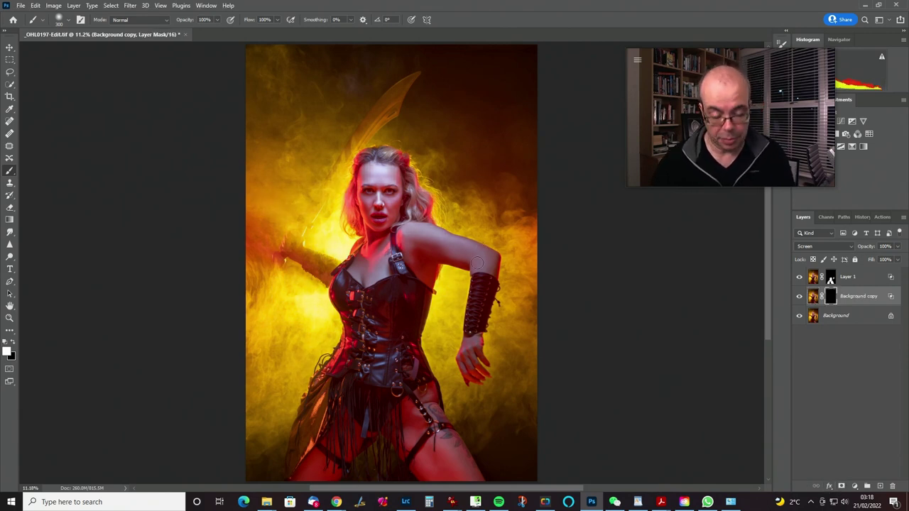
key(bracketright)
key(bracketright)
key(bracketright)
key(bracketright)
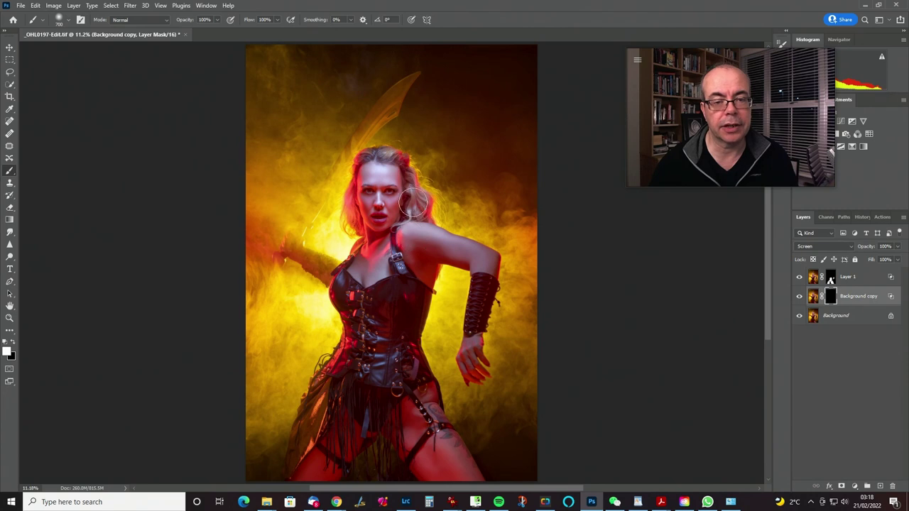
drag(424, 234, 394, 259)
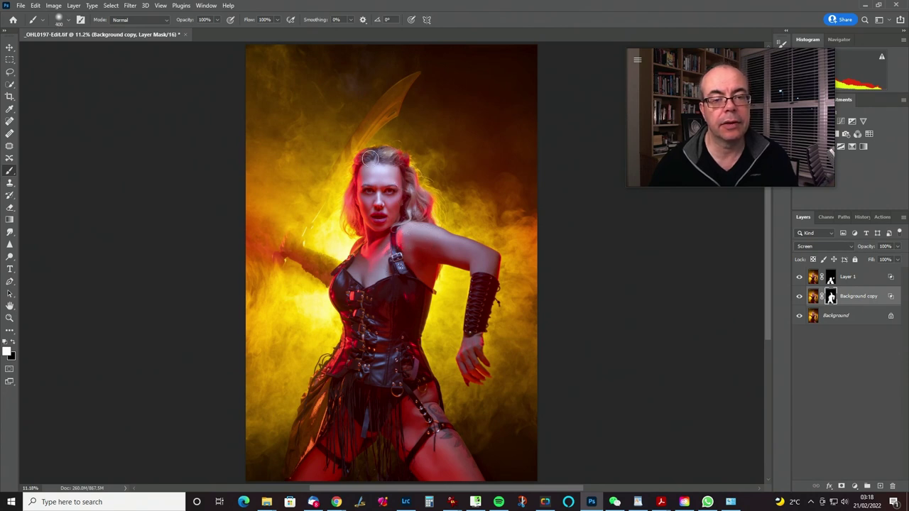
- Tone down the brightening on the face by painting black on the Background copy's mask at 30% brush opacity
key(x)
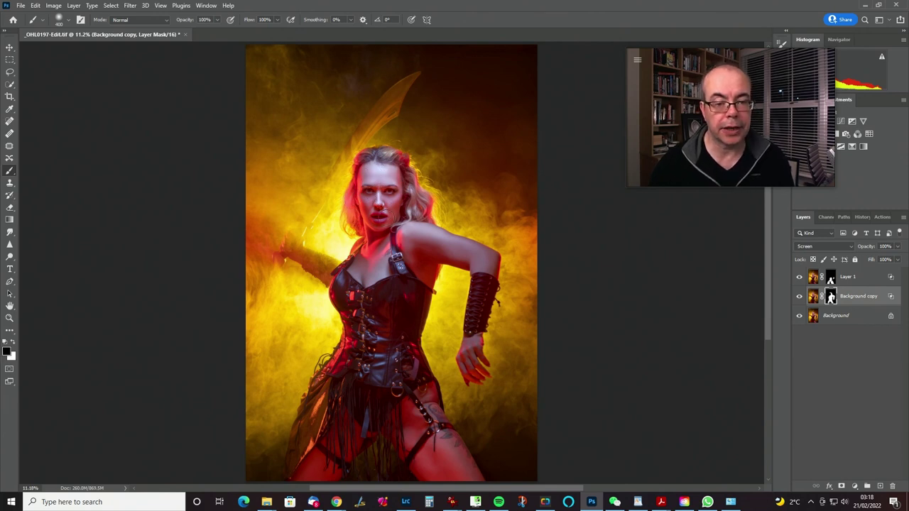
key(3)
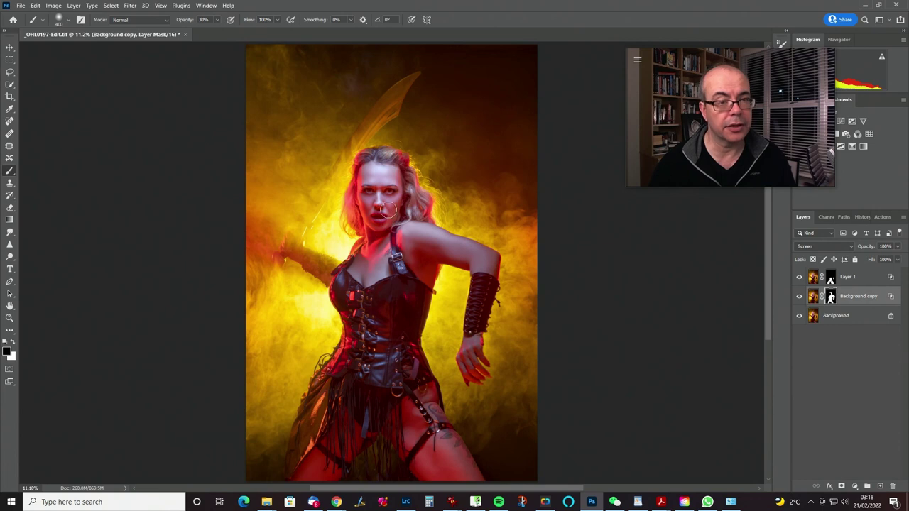
key(x)
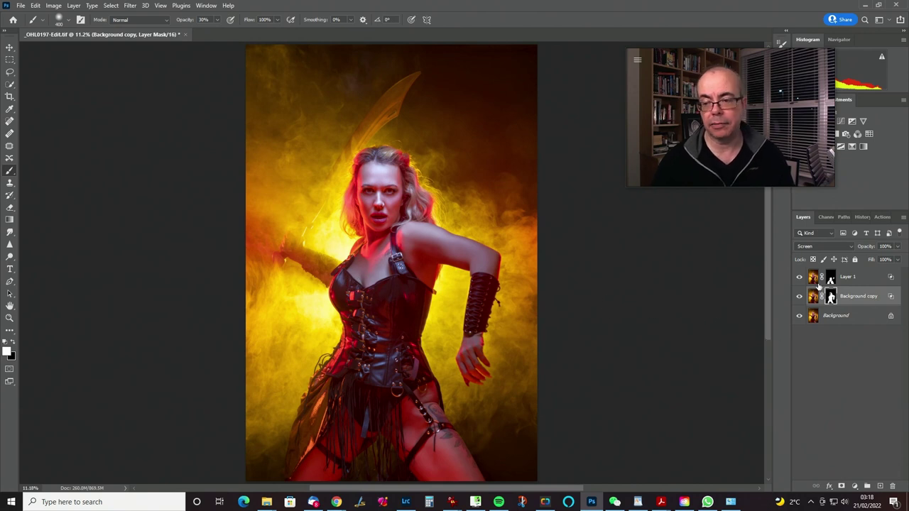
- Compare the image with the Background copy layer hidden and shown
click(798, 296)
click(798, 298)
click(798, 297)
click(799, 297)
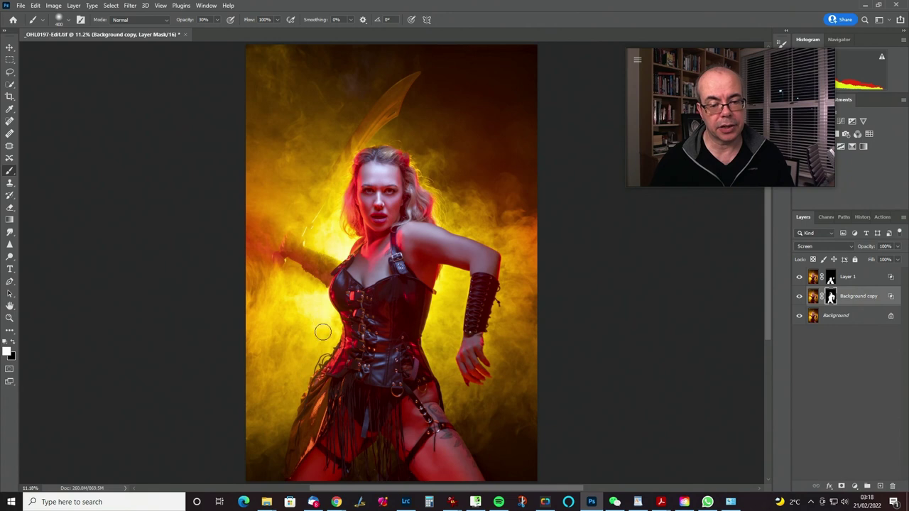
- Select the subject on the Background layer, subtract the stray area beside the hair, and add the raised forearm and hand with Quick Selection
click(816, 318)
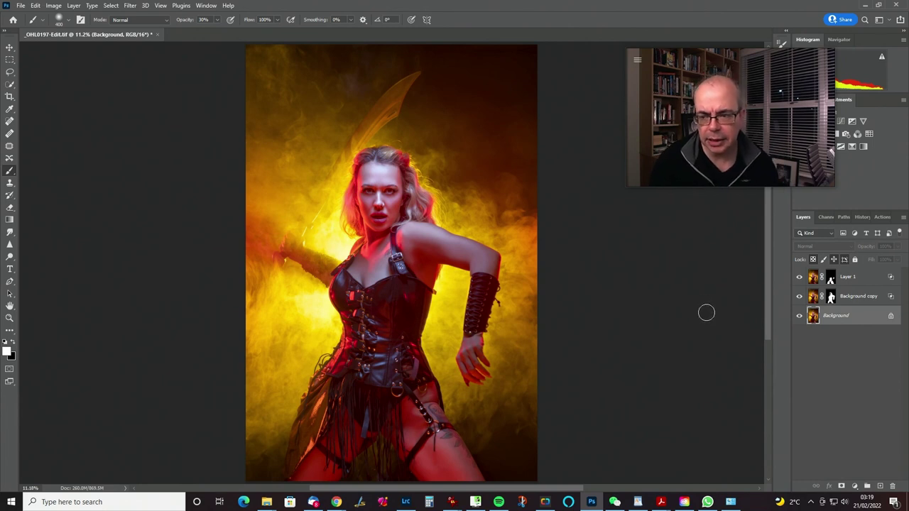
key(w)
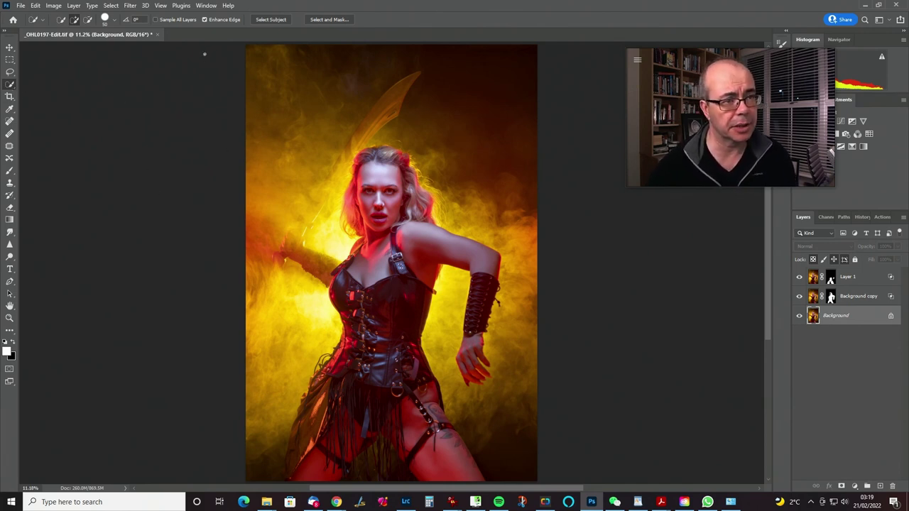
click(275, 20)
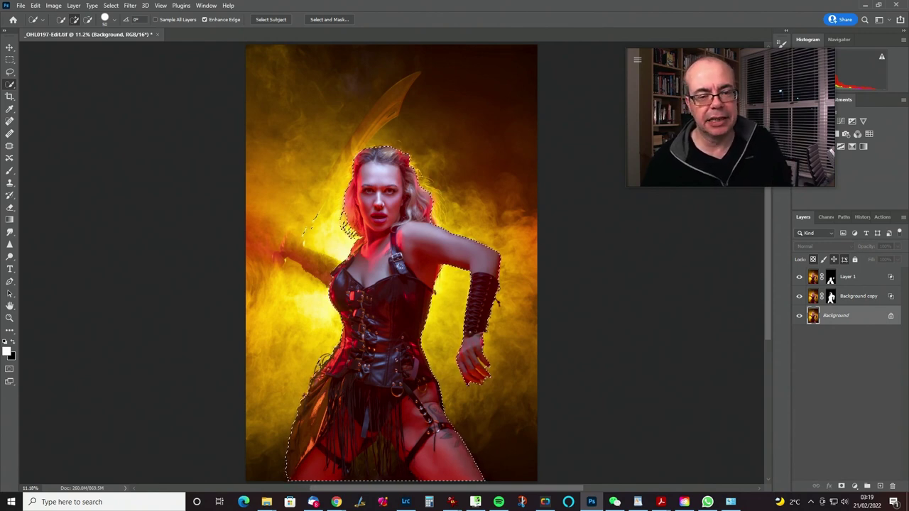
key(alt)
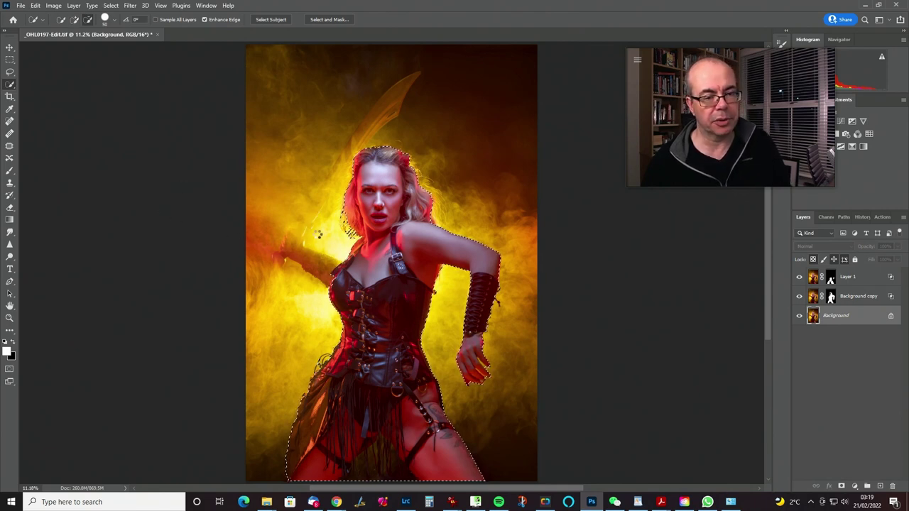
drag(319, 235, 315, 228)
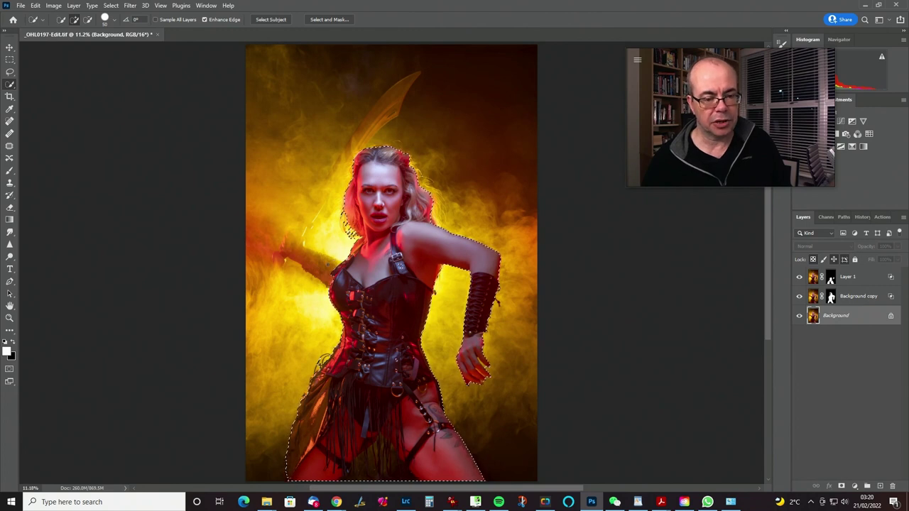
click(312, 263)
click(284, 242)
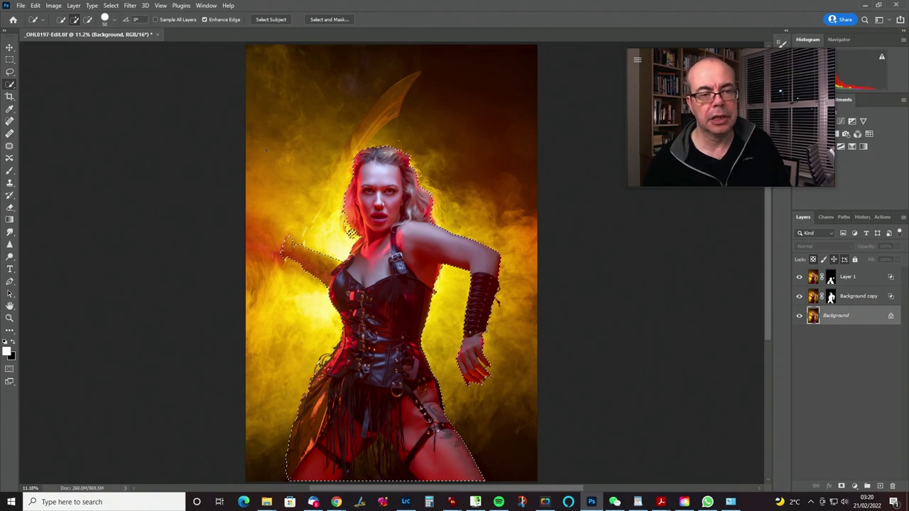
- Save the current selection under the name Model
click(111, 6)
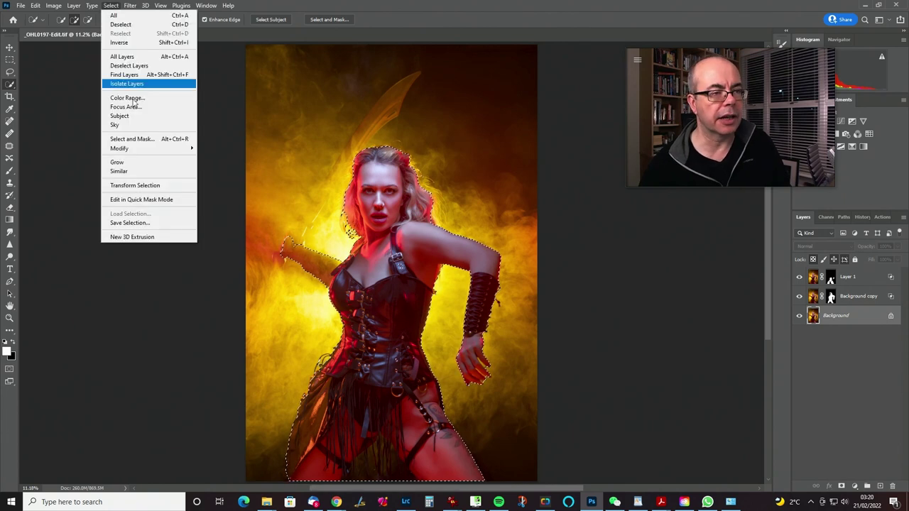
click(128, 222)
text(Model)
key(Return)
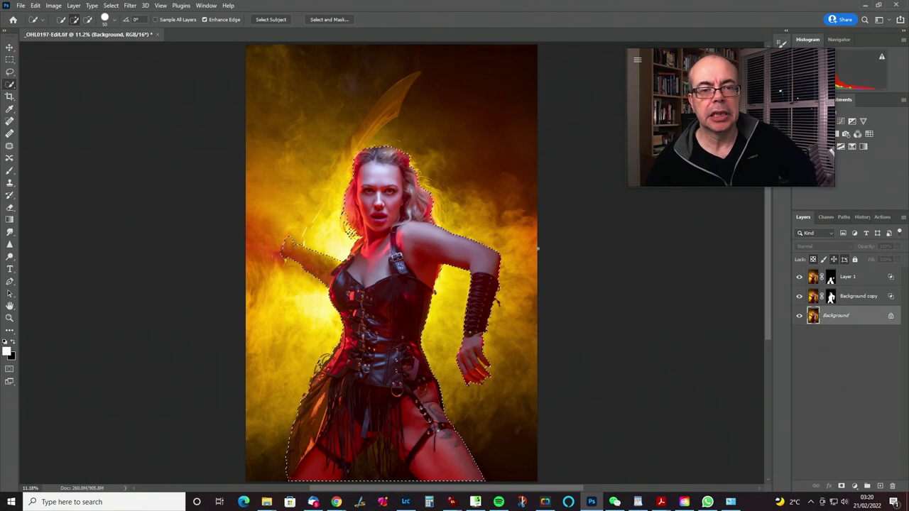
- Group Layer 1 and Background copy, and add a group mask from the model selection
click(860, 299)
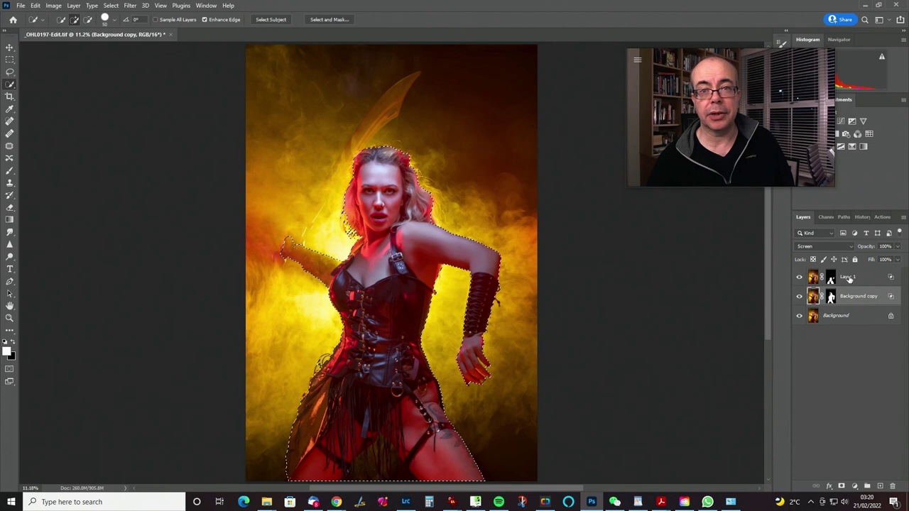
shift+click(846, 279)
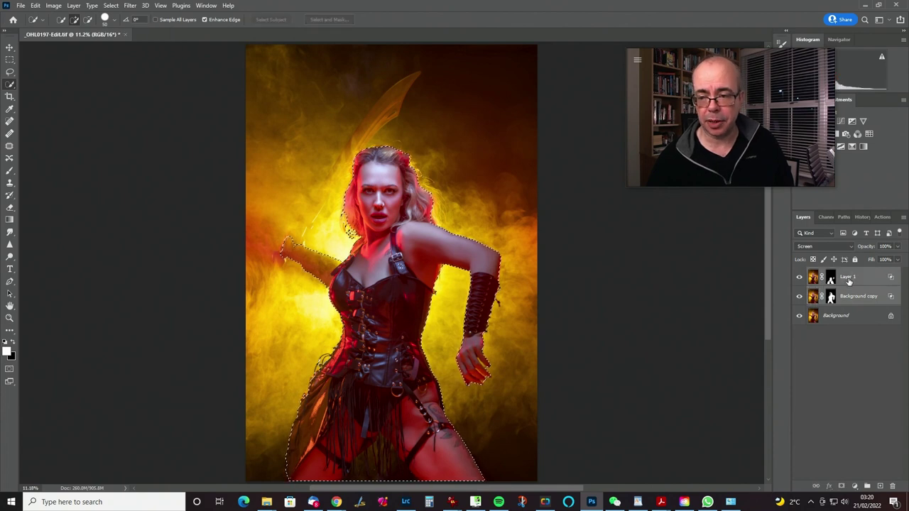
key(ctrl+g)
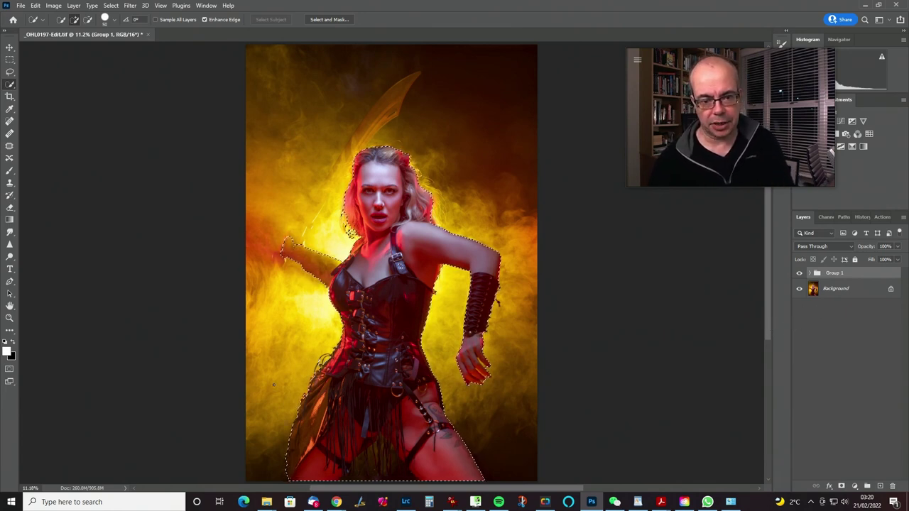
click(840, 486)
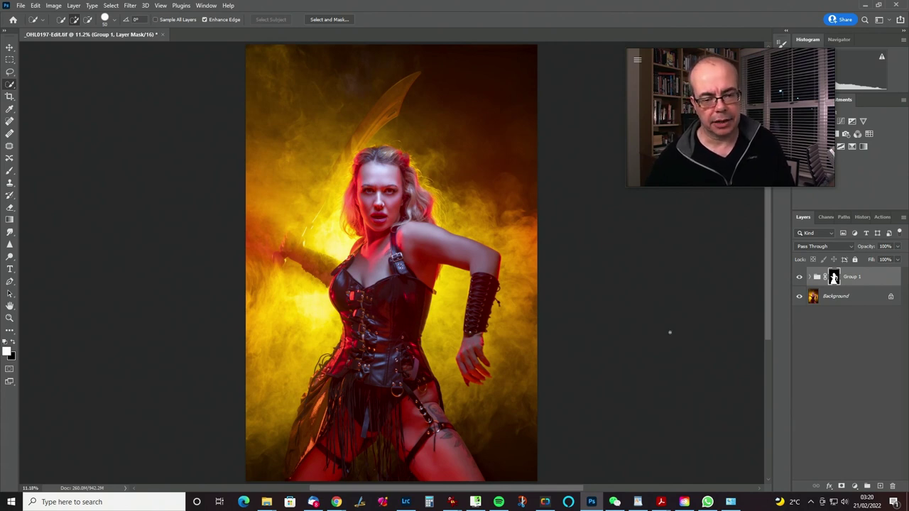
- Compare the image with the masked group of Screen layers hidden and shown
click(799, 277)
click(800, 277)
click(799, 277)
click(799, 276)
click(799, 277)
click(798, 277)
click(798, 277)
click(798, 277)
click(798, 275)
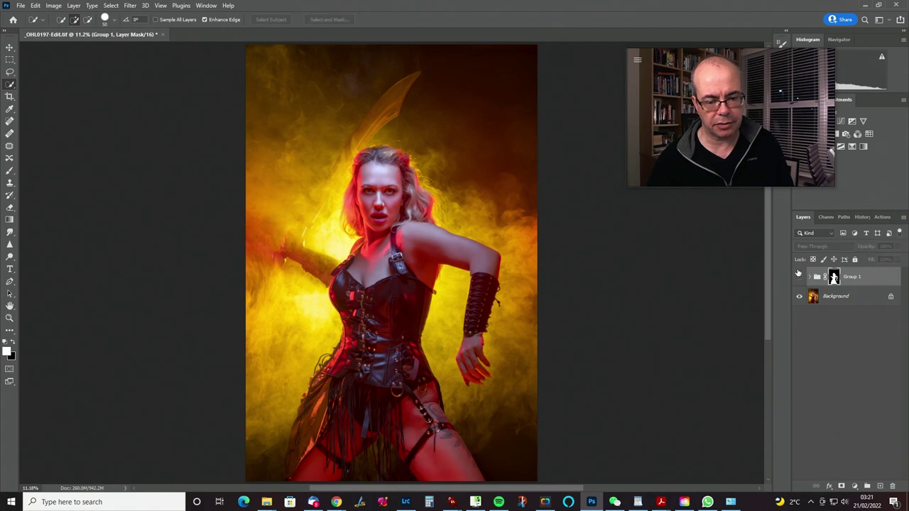
click(798, 276)
click(798, 276)
click(798, 275)
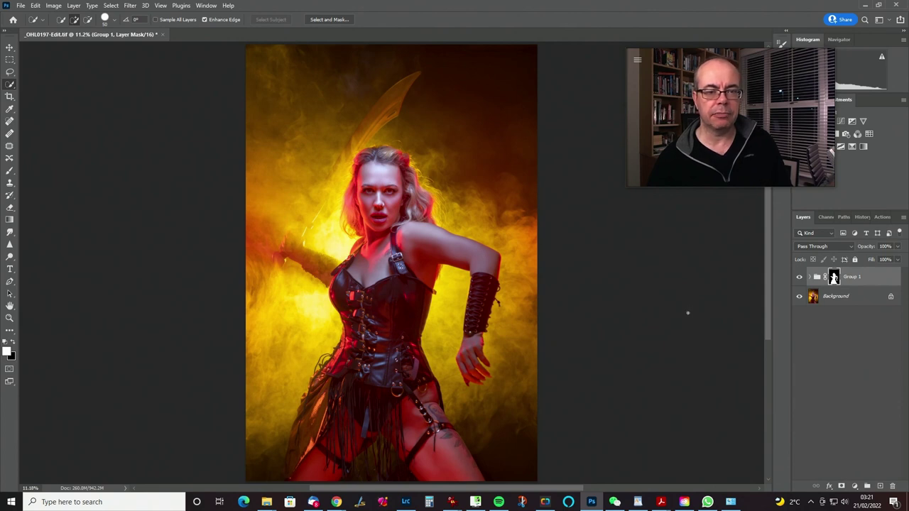
- Duplicate the Background layer and set the copy's blend mode to Screen
click(844, 304)
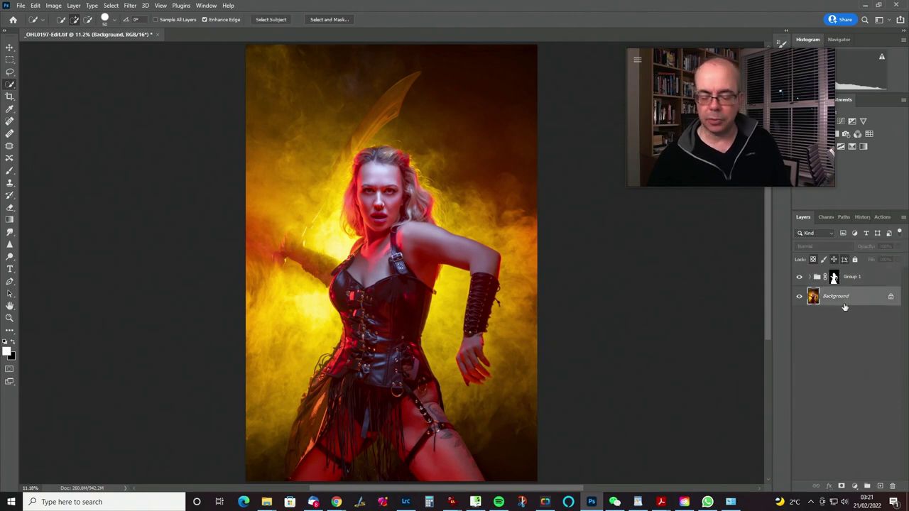
key(ctrl+j)
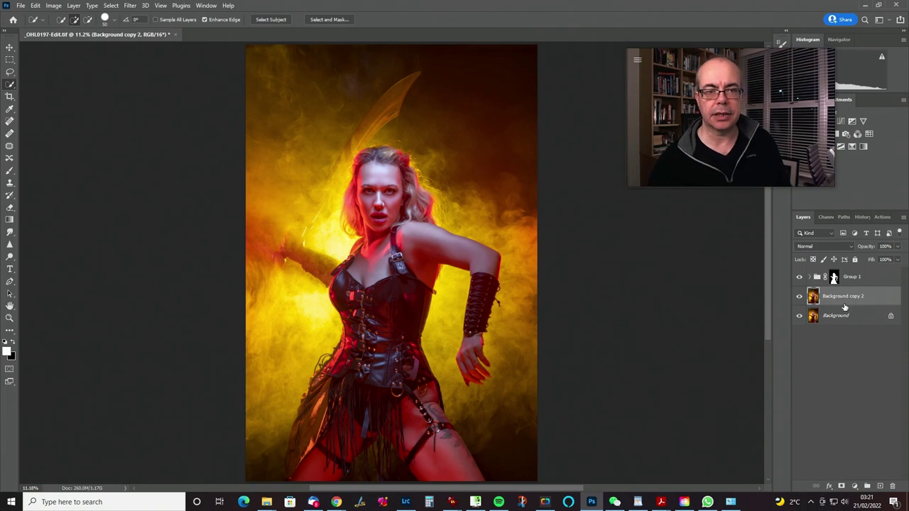
click(830, 247)
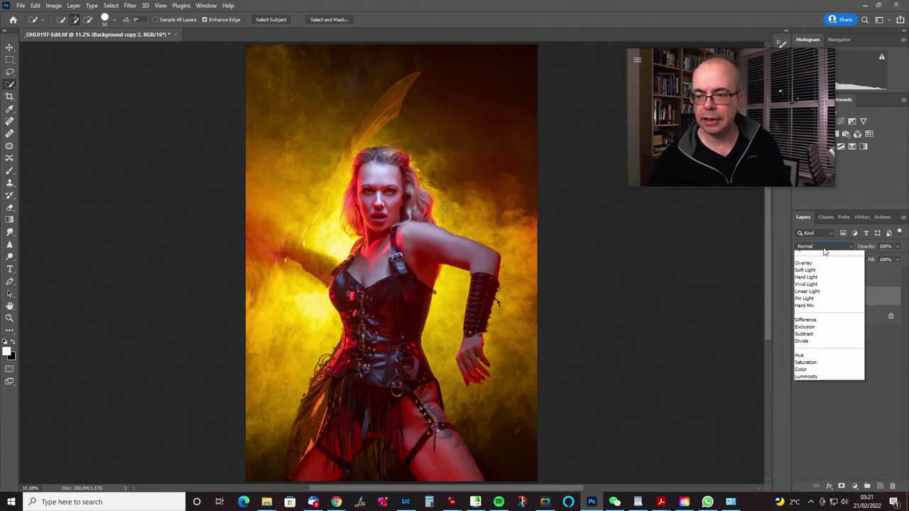
click(830, 326)
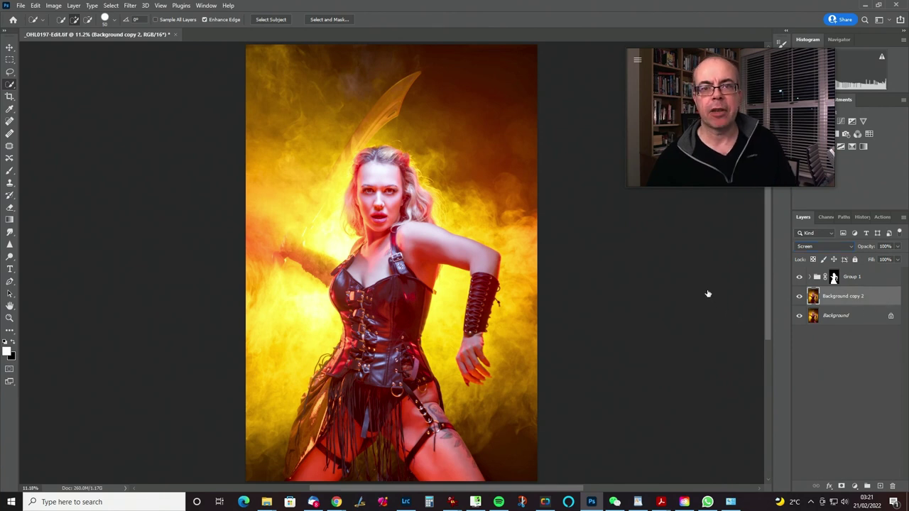
- Split the underlying layer's dark Blend If slider to 59 / 255 in the blending options of Background copy 2
key(alt+l)
key(y)
key(b)
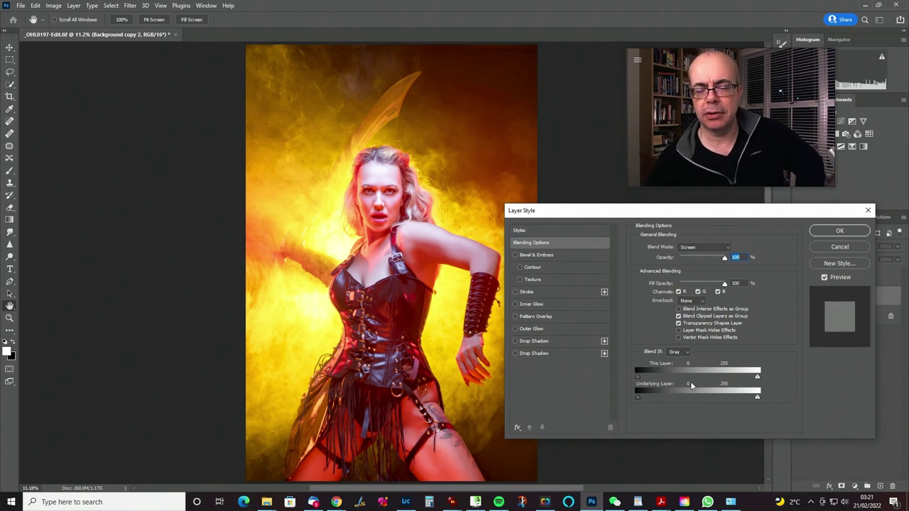
drag(639, 396, 666, 390)
key(alt)
drag(667, 396, 761, 367)
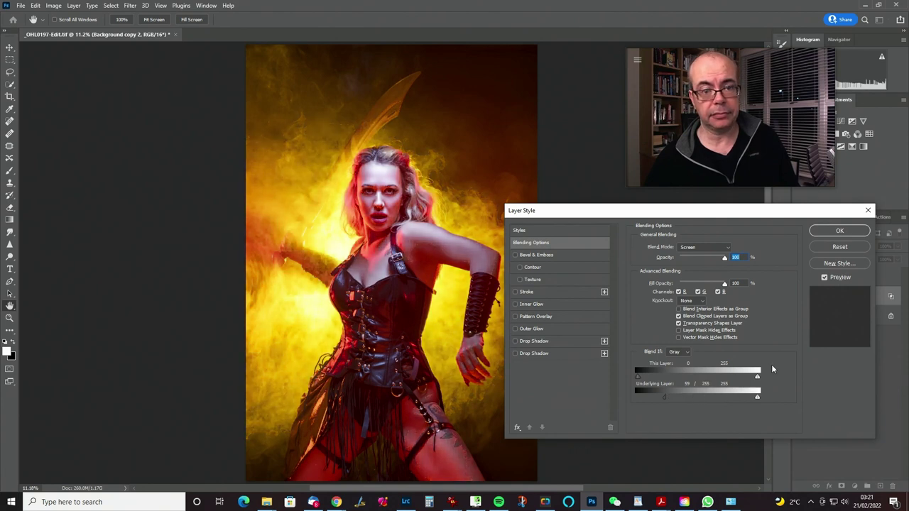
click(839, 230)
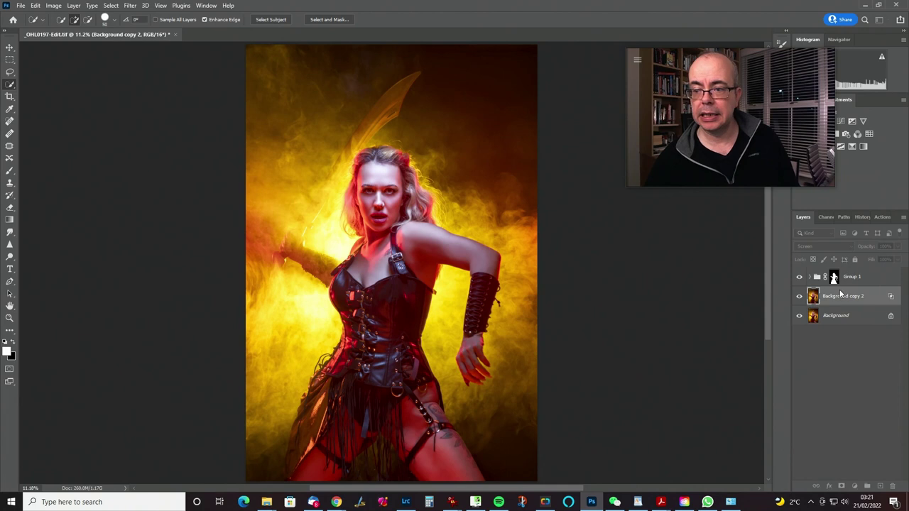
- Compare the image with Background copy 2 hidden and shown
click(800, 296)
click(799, 296)
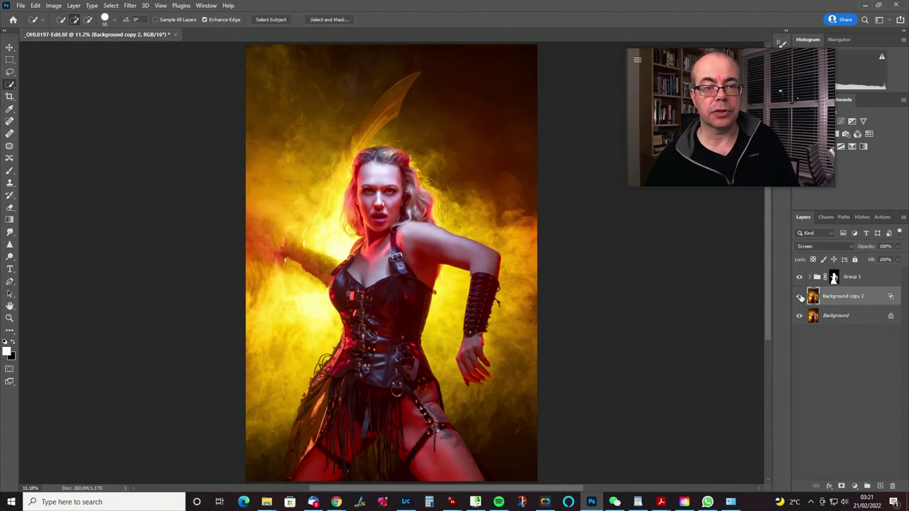
click(799, 297)
click(799, 297)
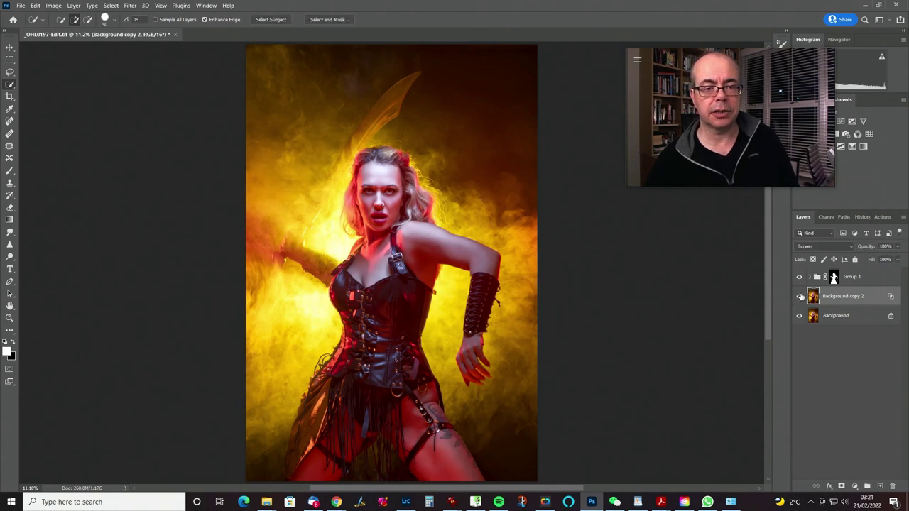
- Add a black mask to Background copy 2 and reveal the raised sword with a white 150 px brush at 100% opacity
alt+click(842, 487)
key(b)
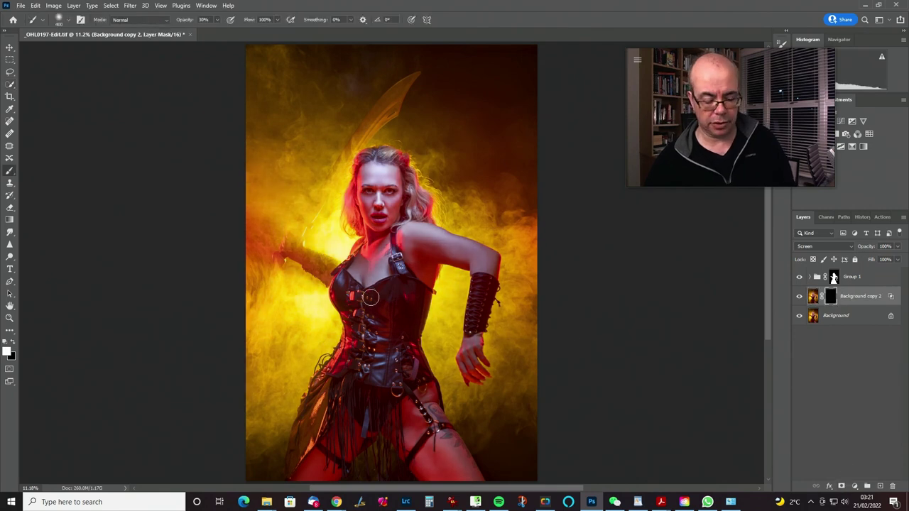
key(bracketleft)
key(bracketleft)
key(bracketleft)
key(bracketleft)
key(bracketleft)
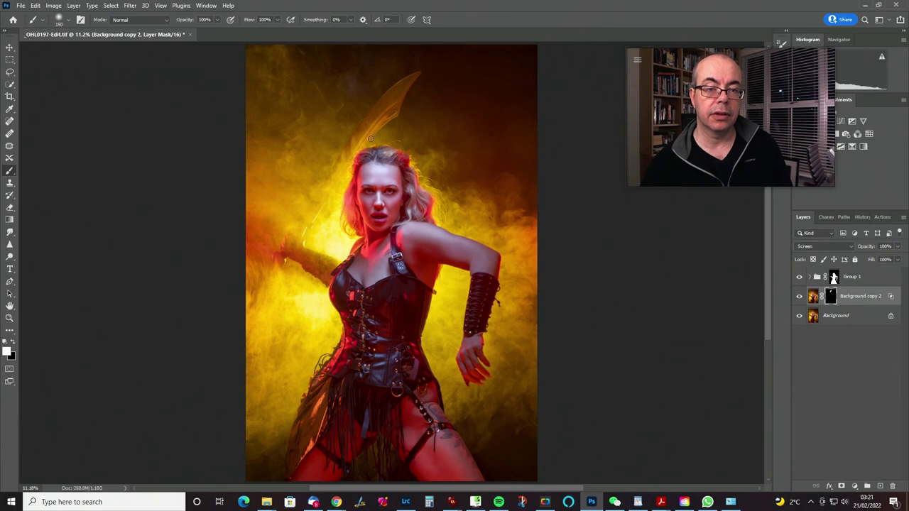
key(x)
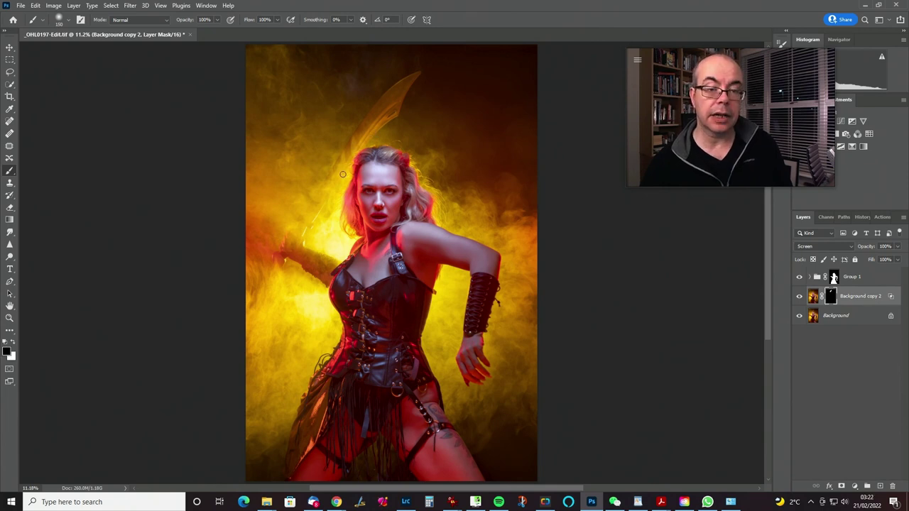
key(x)
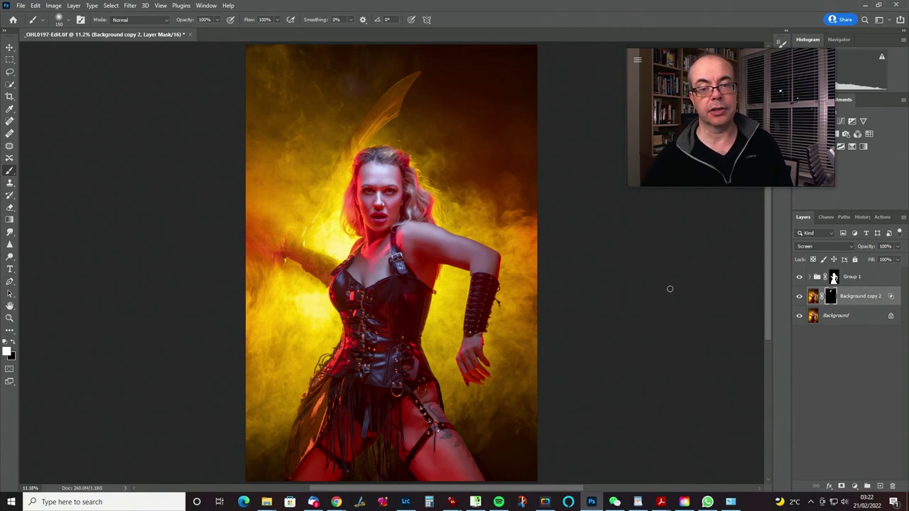
- Readjust the underlying layer's dark Blend If range on Background copy 2 to 73 / 151, keeping the highlights at 255
double_click(891, 298)
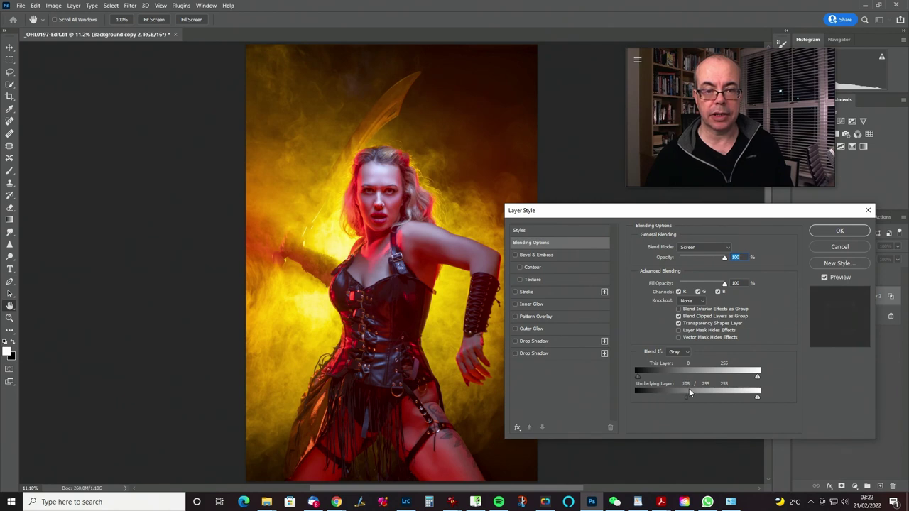
drag(680, 393, 663, 394)
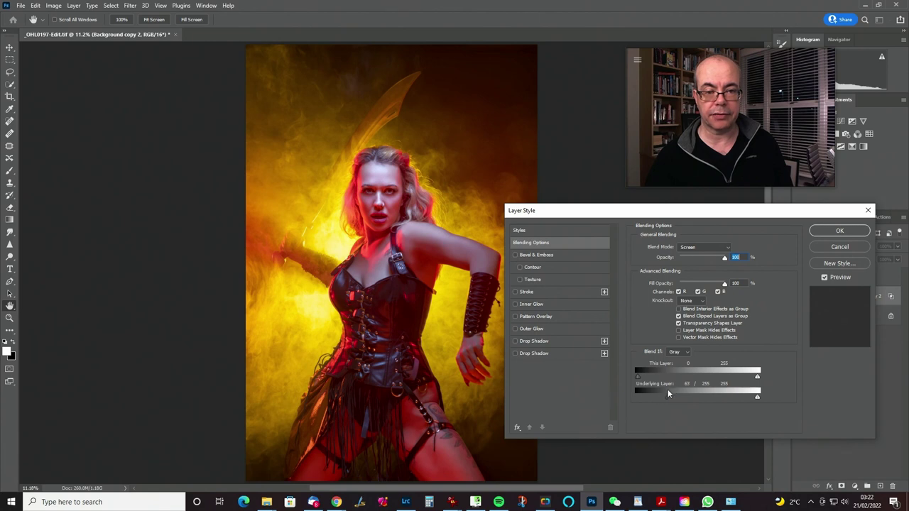
drag(671, 393, 673, 392)
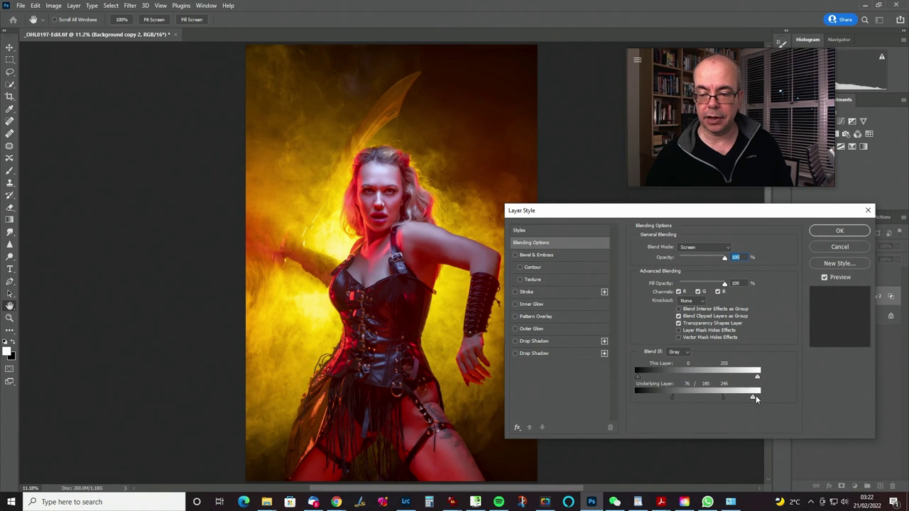
drag(724, 397, 704, 390)
key(alt)
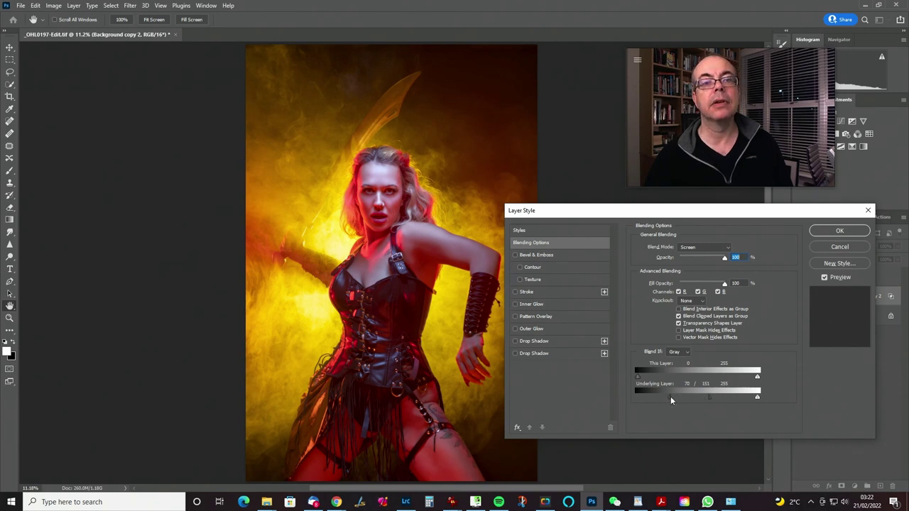
drag(672, 398, 673, 398)
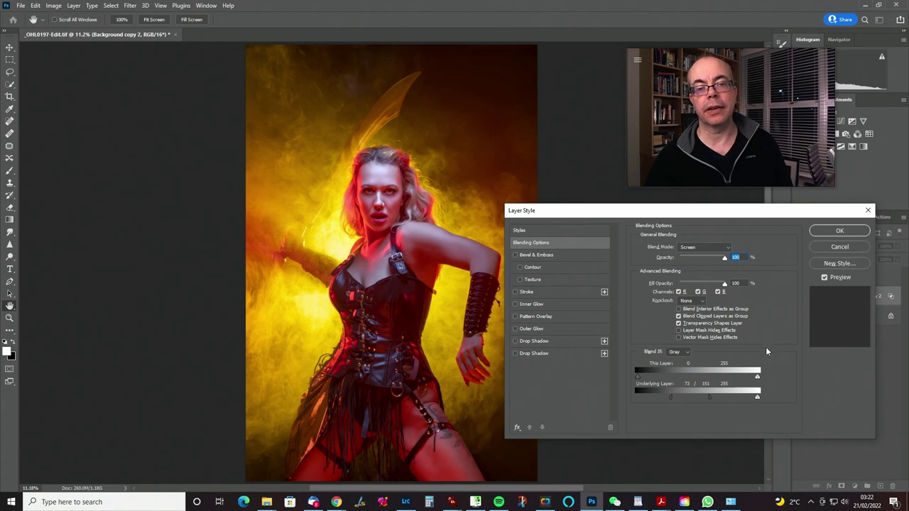
click(839, 230)
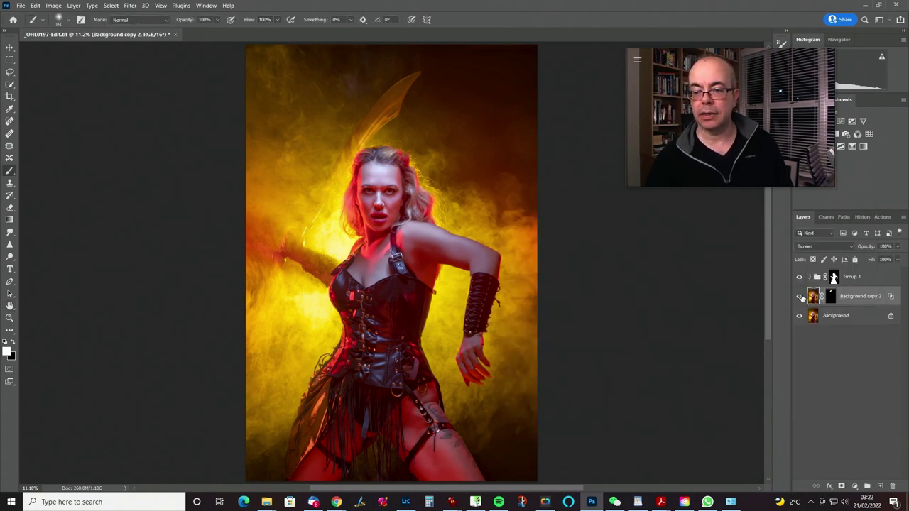
- Lower the opacity of Background copy 2 to 41% and compare the image with the layer hidden and shown
click(800, 296)
click(799, 297)
click(799, 297)
drag(867, 248, 842, 250)
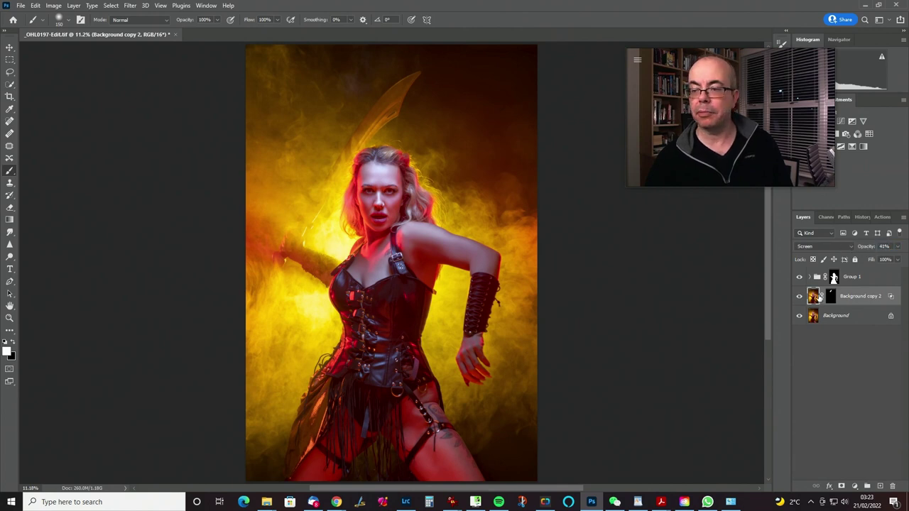
click(799, 297)
click(799, 297)
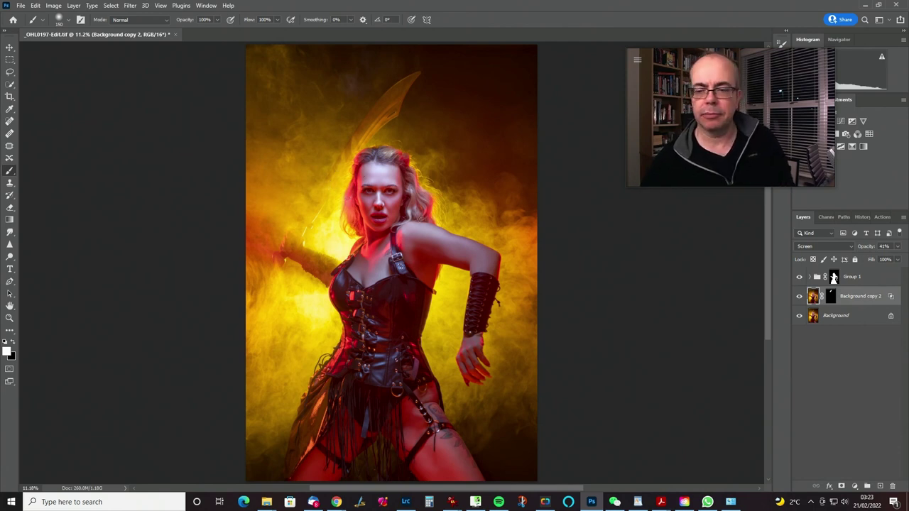
- Flatten the image and add a new empty layer above the Background
click(74, 5)
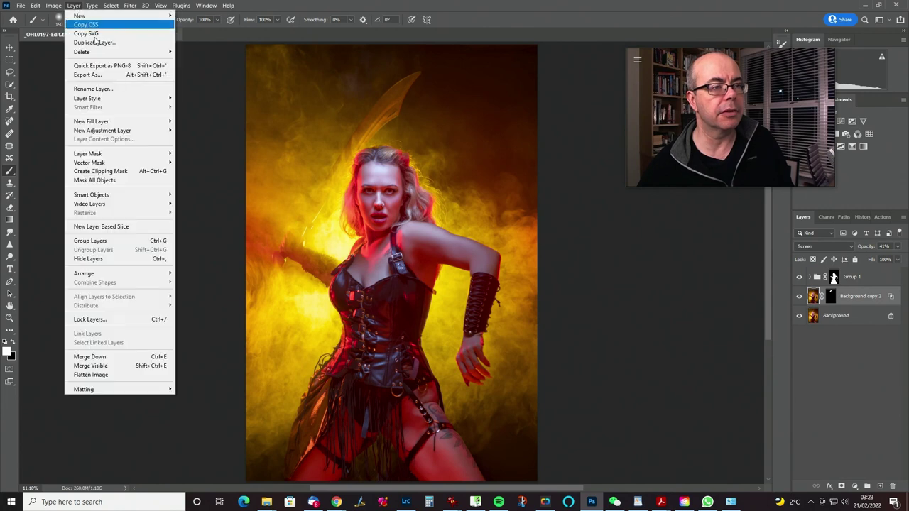
click(138, 375)
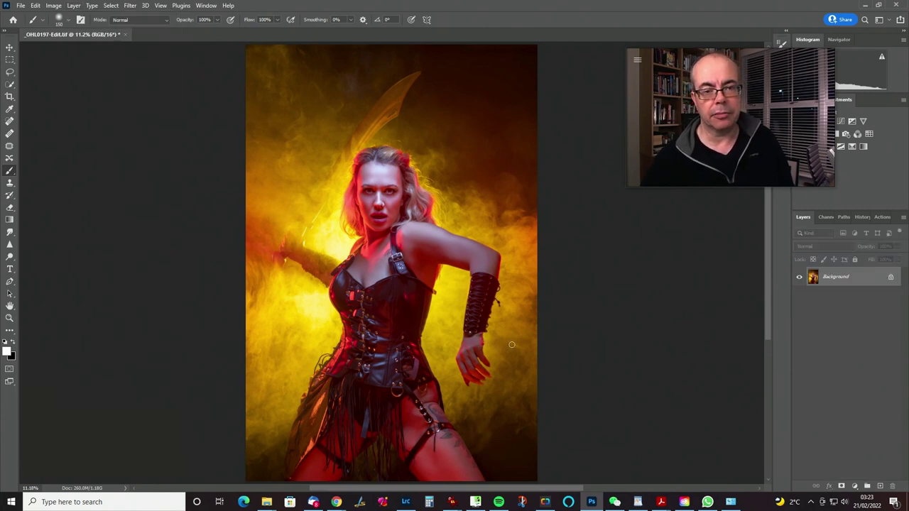
click(880, 486)
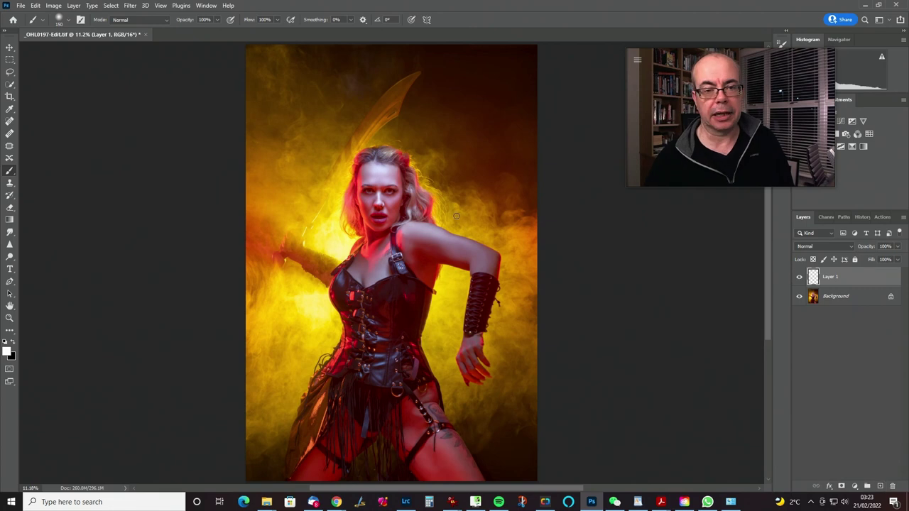
- Examine the raised sword's blade and its outer edge up close
key(ctrl+plus)
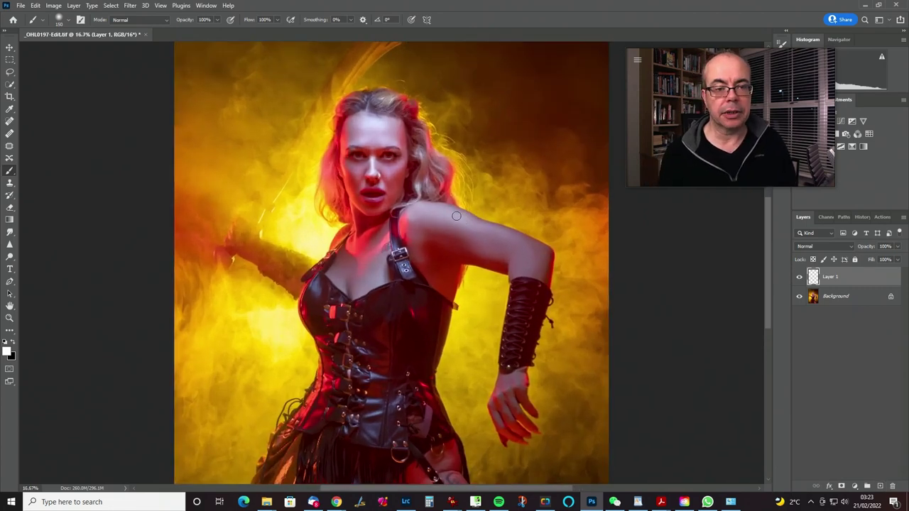
mouse_move(521, 291)
mouse_down()
mouse_move(521, 339)
mouse_move(547, 351)
mouse_move(549, 396)
mouse_up()
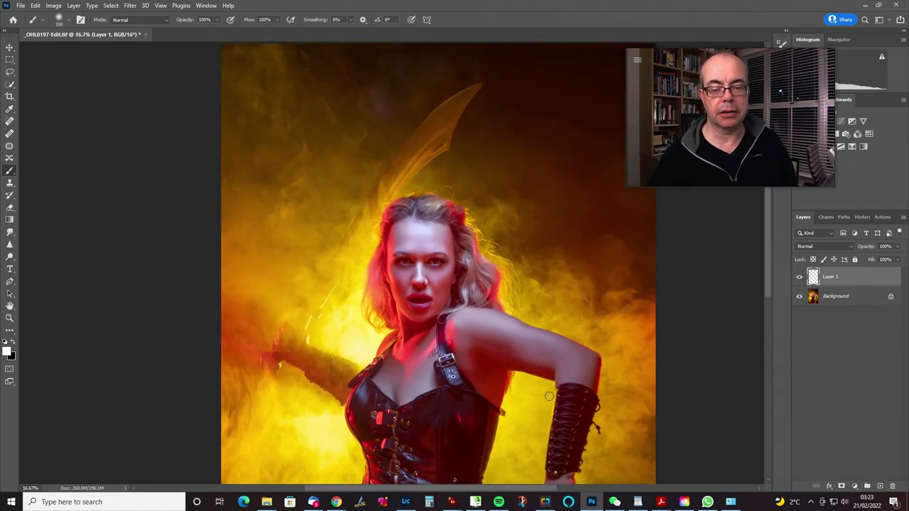
key(ctrl+plus)
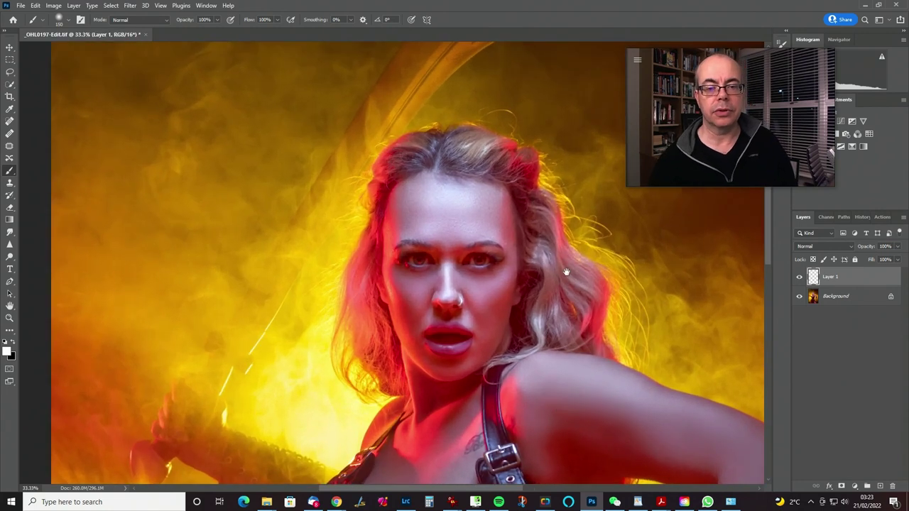
key(ctrl+plus)
drag(506, 410, 503, 426)
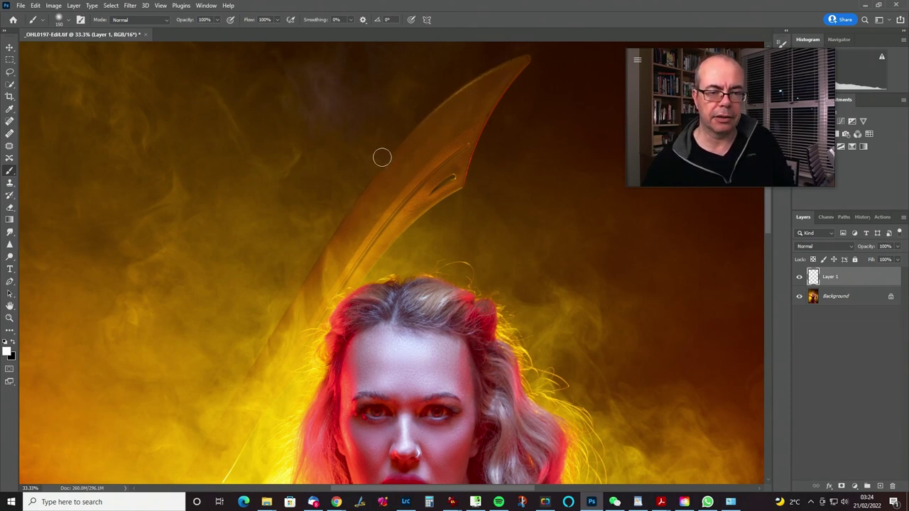
drag(389, 191, 407, 138)
drag(406, 139, 383, 205)
scroll(384, 208, down, 1)
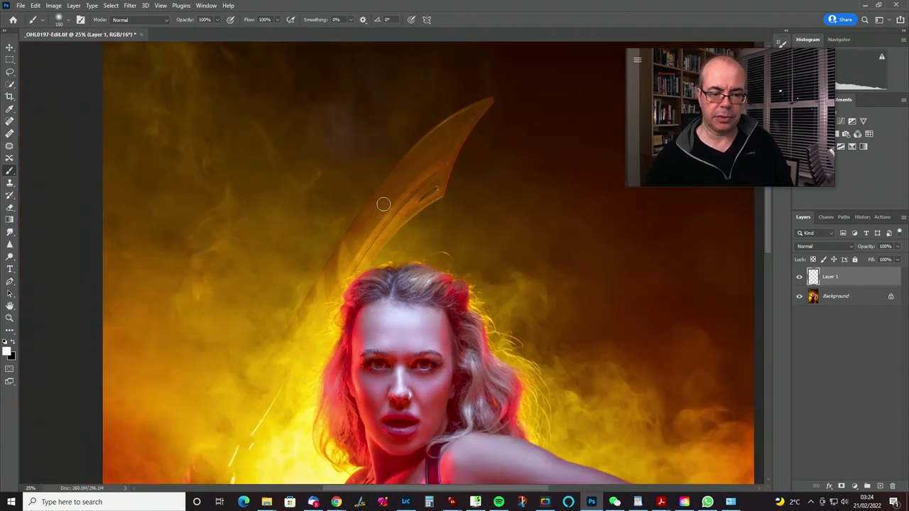
mouse_move(434, 223)
mouse_down()
mouse_move(468, 183)
mouse_move(461, 181)
mouse_up()
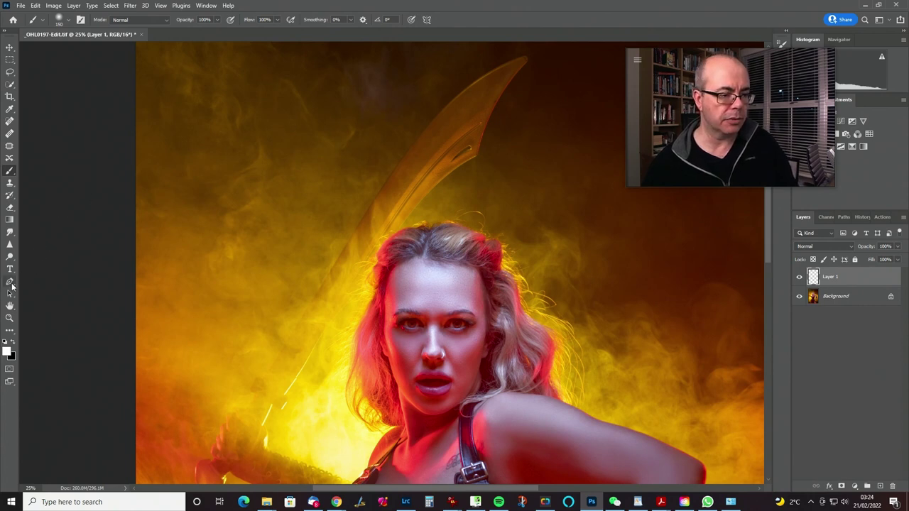
- Draw a Pen tool path along the sword's outer edge, from above the hilt up to the blade's tip
click(10, 283)
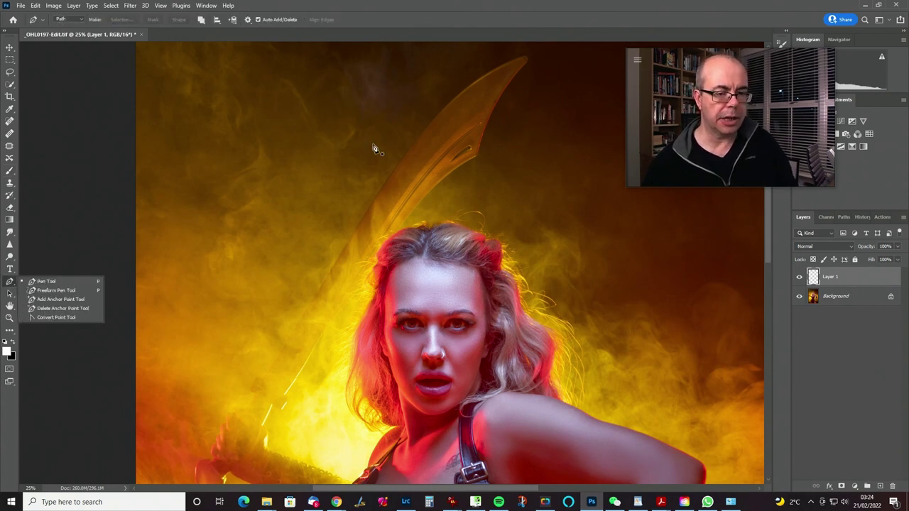
click(269, 373)
drag(276, 363, 323, 285)
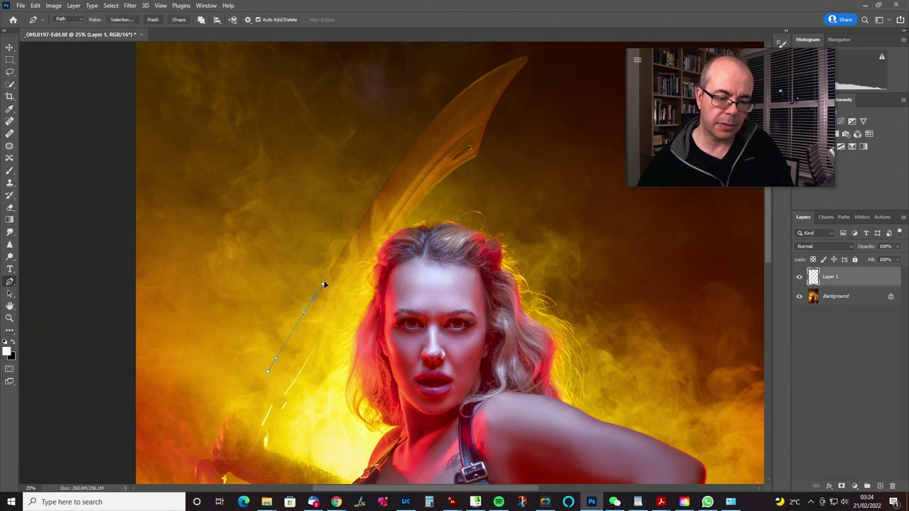
drag(360, 224, 372, 205)
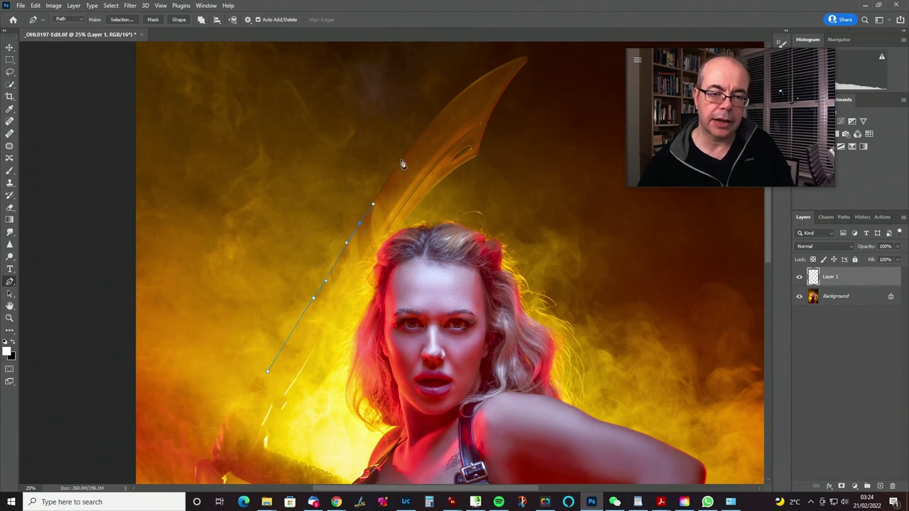
drag(403, 158, 410, 147)
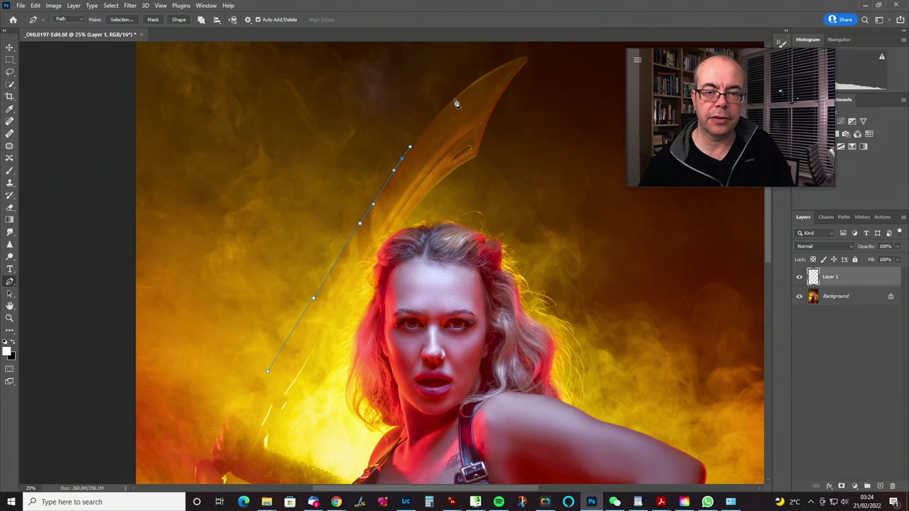
drag(458, 96, 472, 87)
drag(507, 63, 517, 63)
click(527, 57)
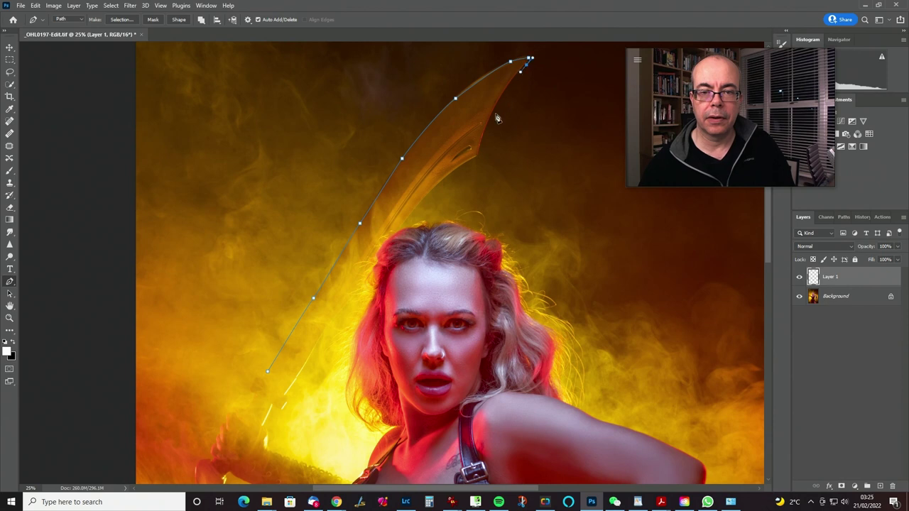
- Continue the path from the sword's tip back down just inside the outer edge and close it at its starting point
drag(495, 105, 490, 121)
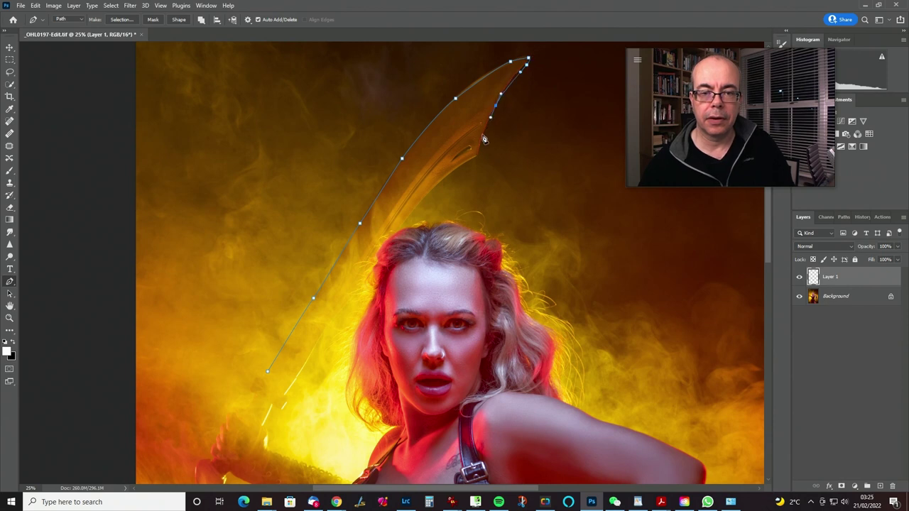
key(ctrl+z)
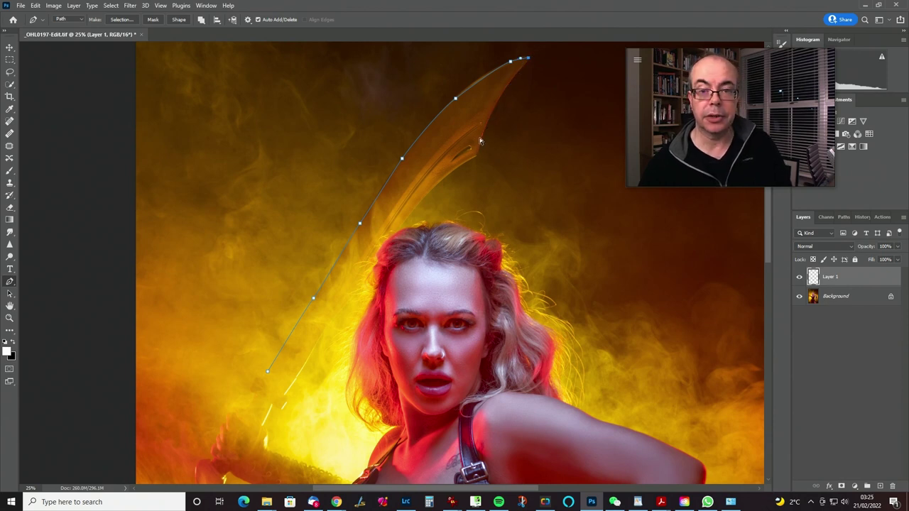
click(500, 76)
click(484, 84)
click(437, 122)
click(428, 133)
click(398, 173)
drag(396, 179, 389, 186)
click(387, 190)
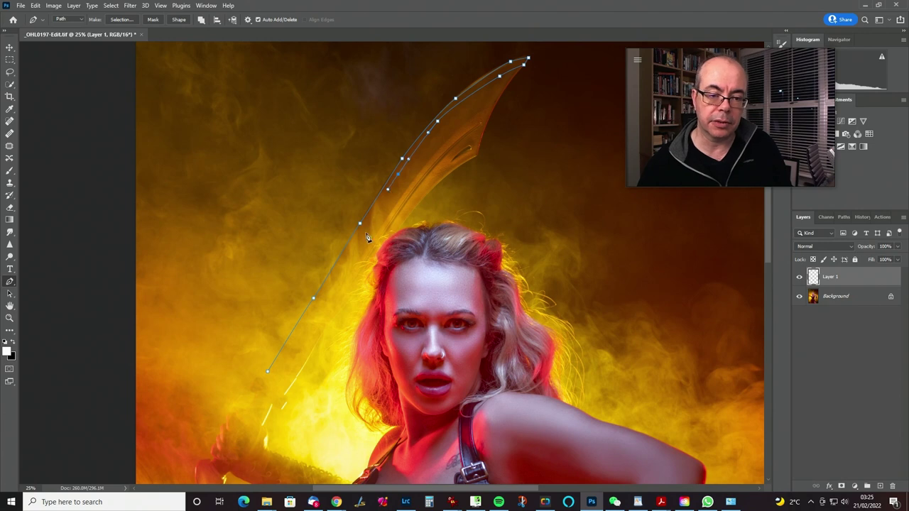
click(345, 253)
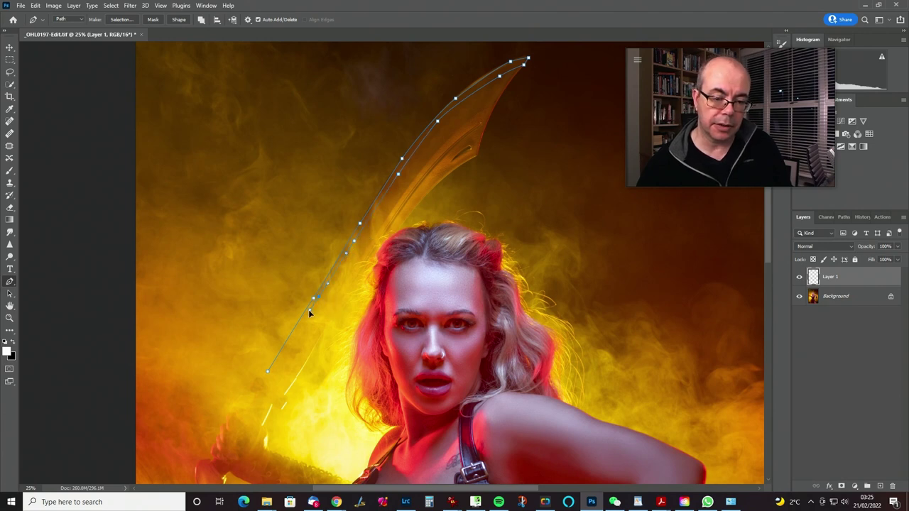
click(269, 371)
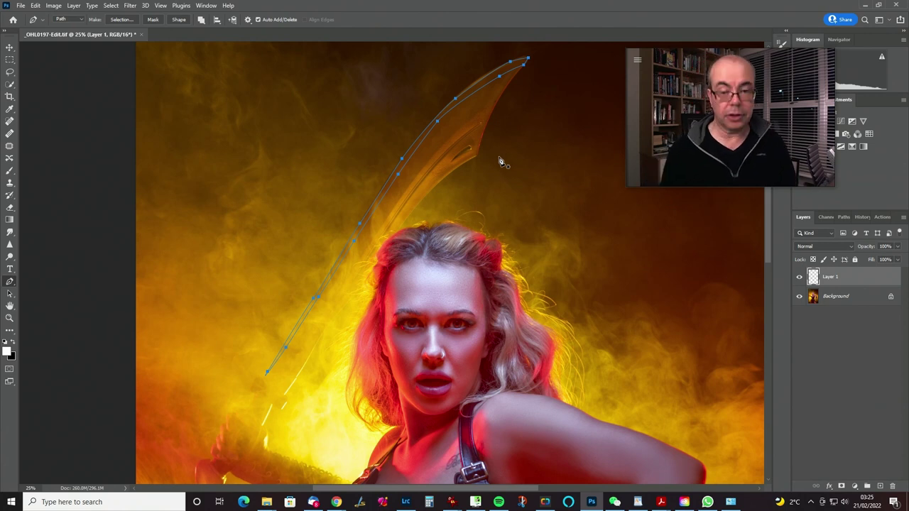
- Fine-tune the path's anchor points along the sword's outer edge so the outline follows the blade
ctrl+click(455, 100)
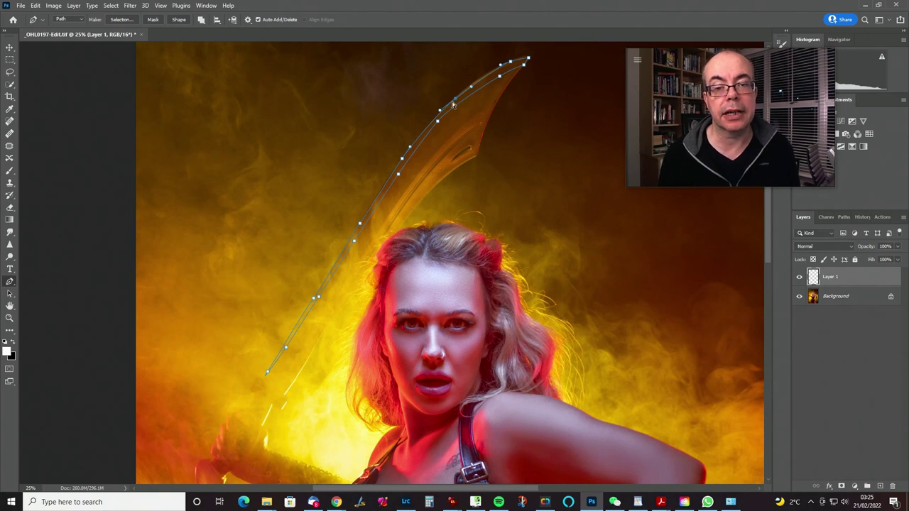
drag(456, 100, 458, 98)
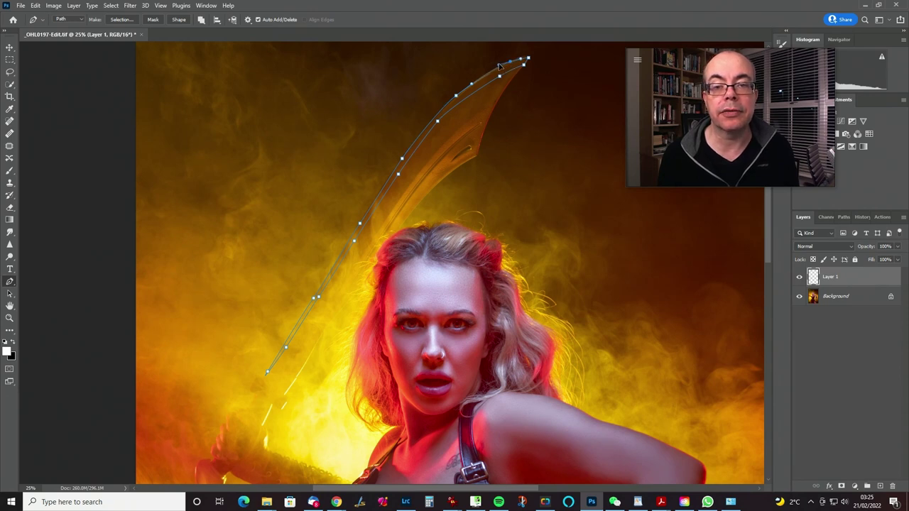
ctrl+click(472, 86)
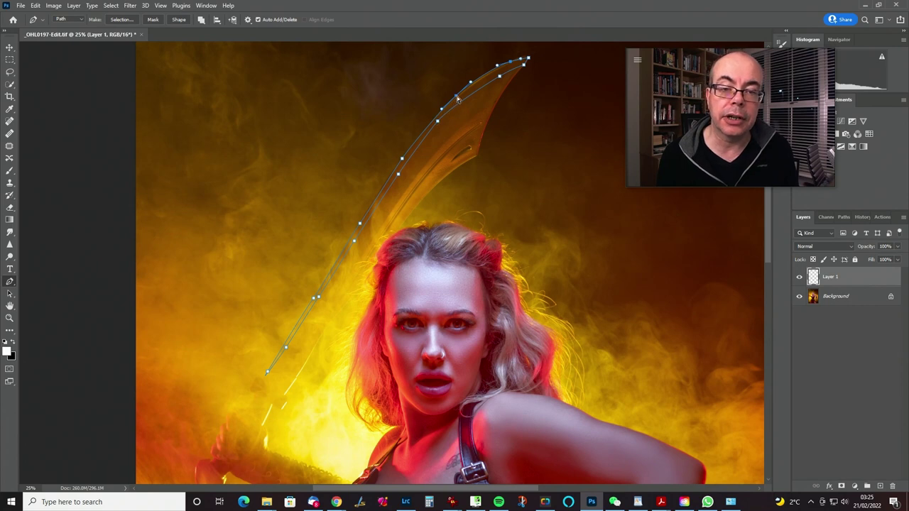
drag(458, 100, 456, 97)
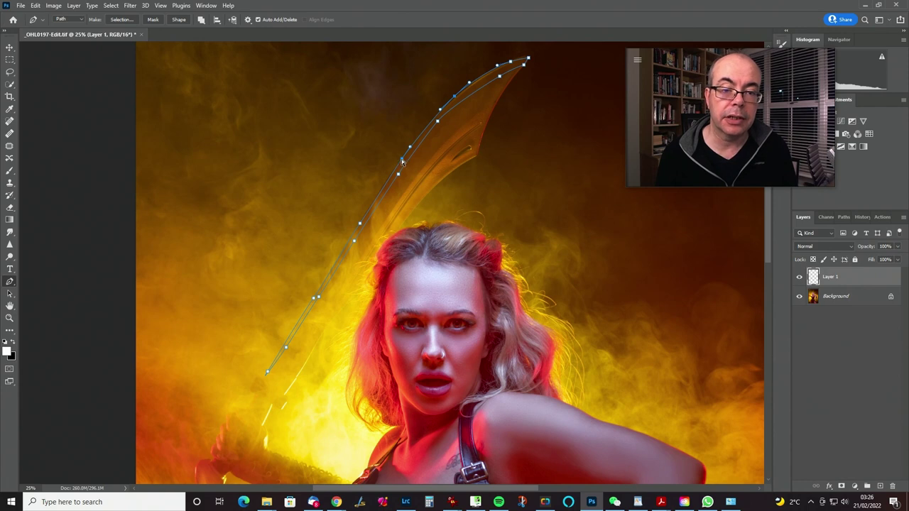
ctrl+click(360, 224)
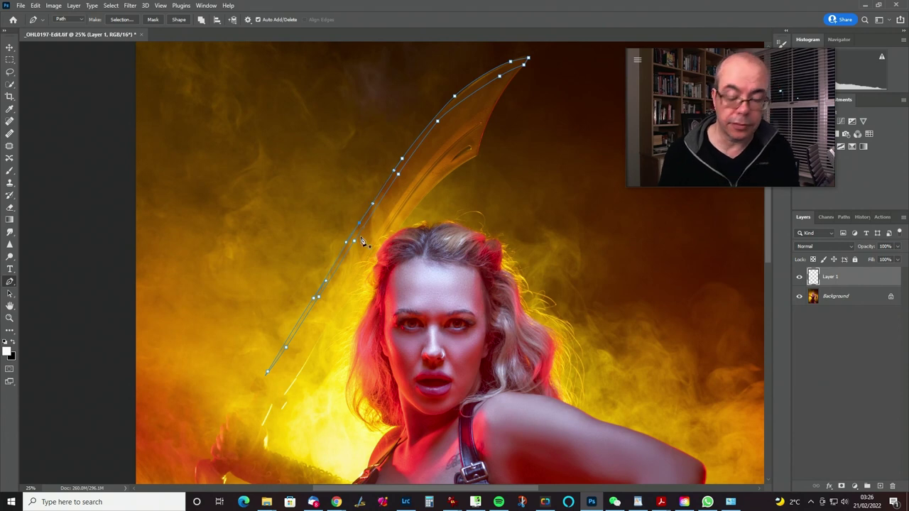
key(ctrl+plus)
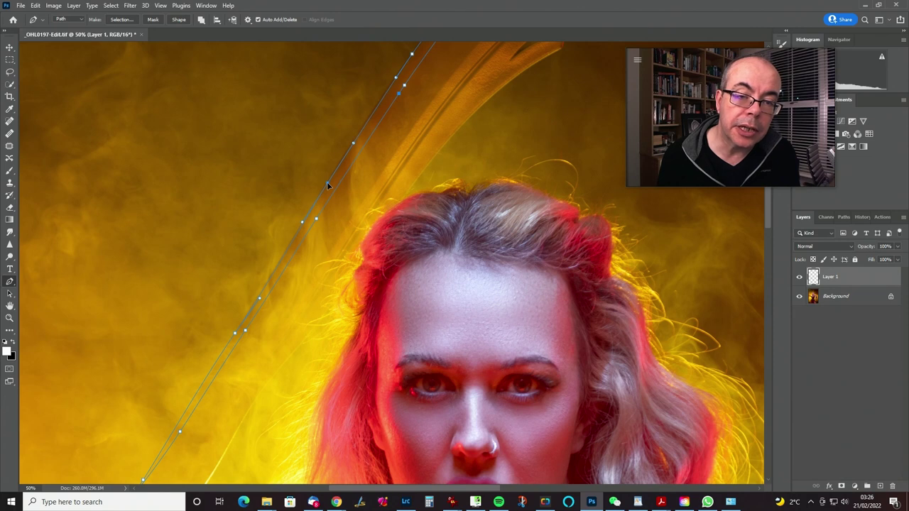
click(259, 300)
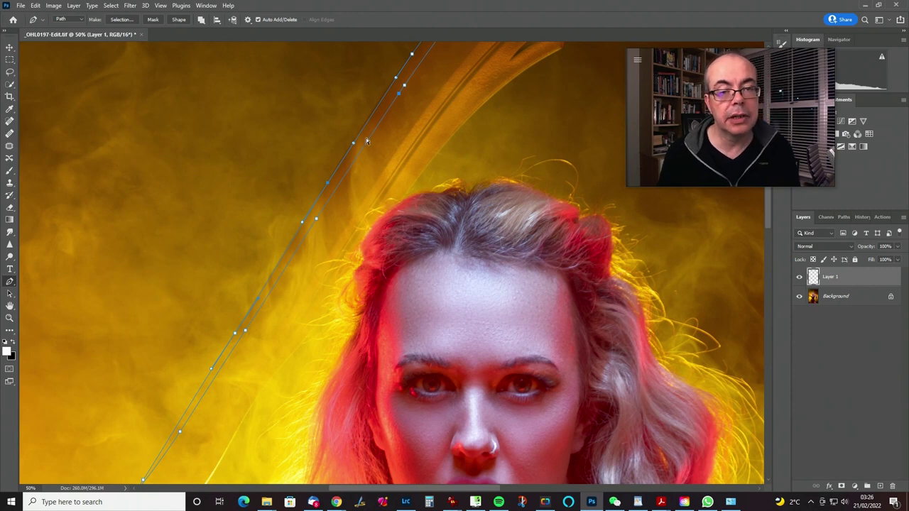
- Fine-tune the path's anchors and handles along the lower stretch of the sword blade beside the model's face
drag(304, 305, 410, 135)
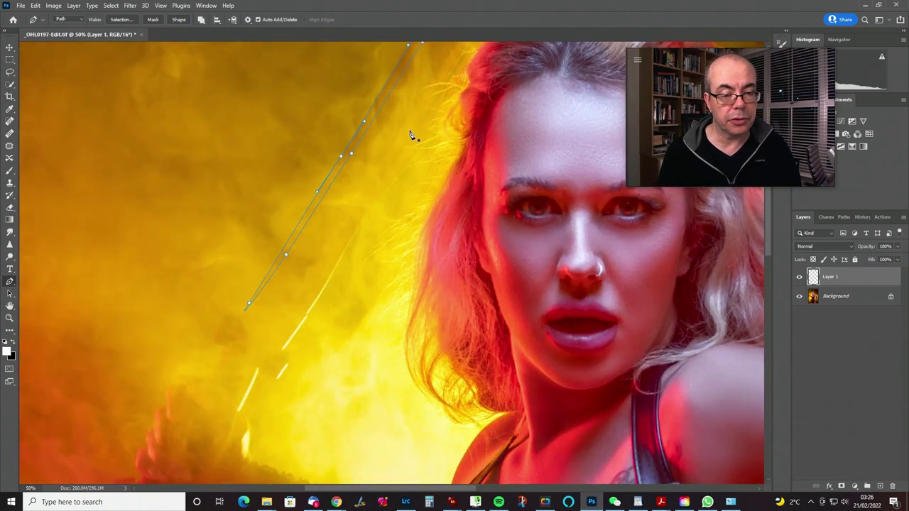
click(353, 135)
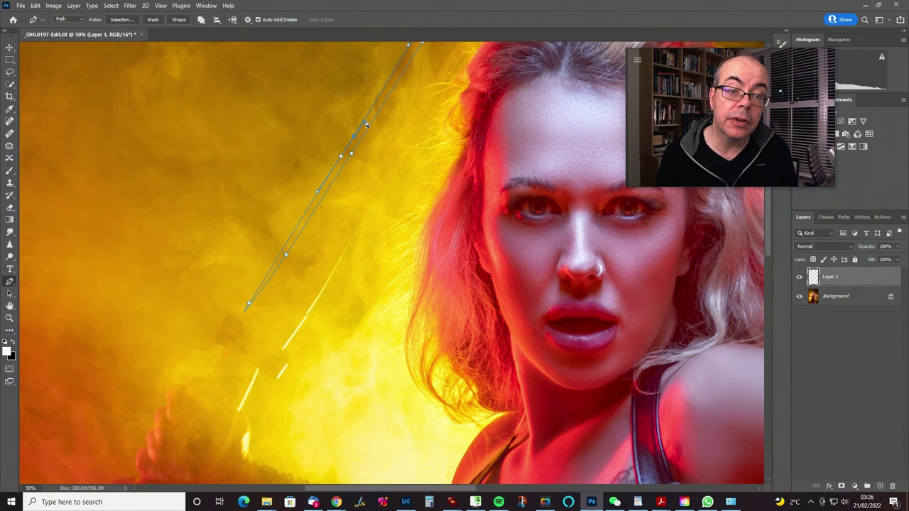
drag(364, 124, 362, 123)
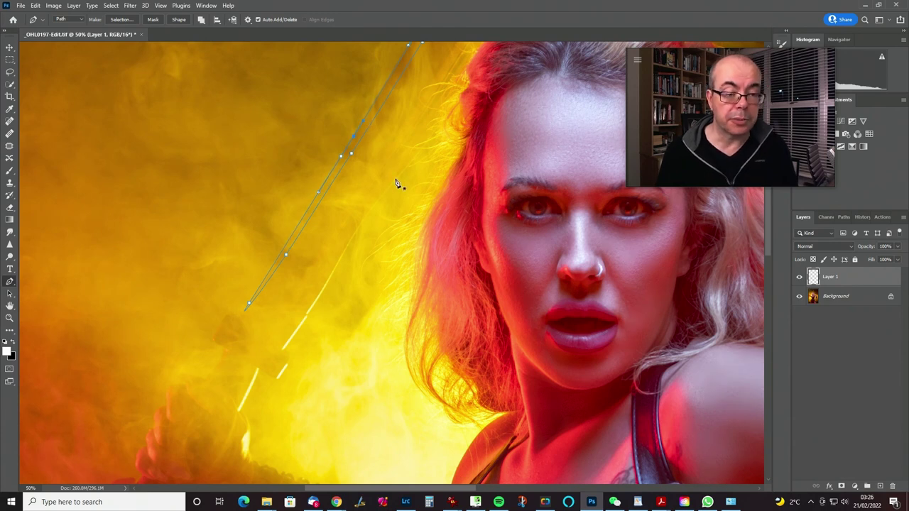
drag(407, 156, 399, 252)
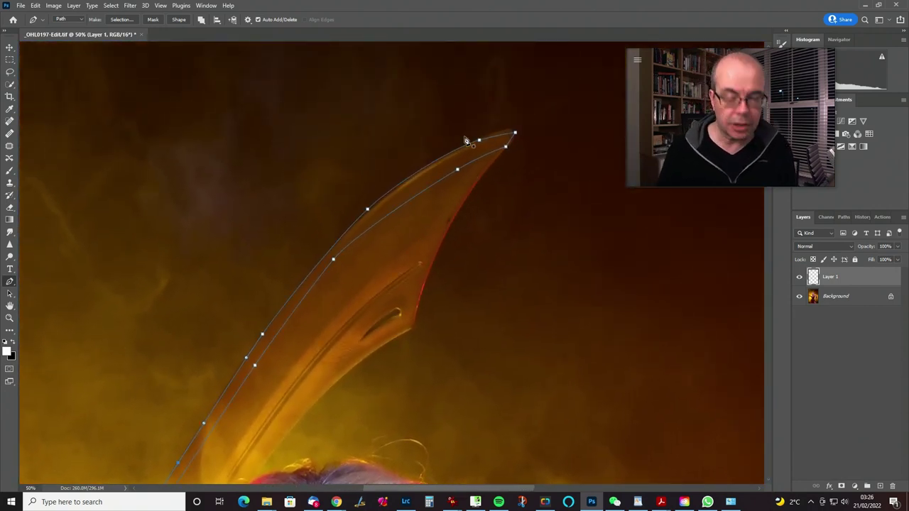
- Round the path around the sword's tip by adjusting the tip anchors and the handles of the neighbouring outer-edge anchor
drag(480, 142, 514, 125)
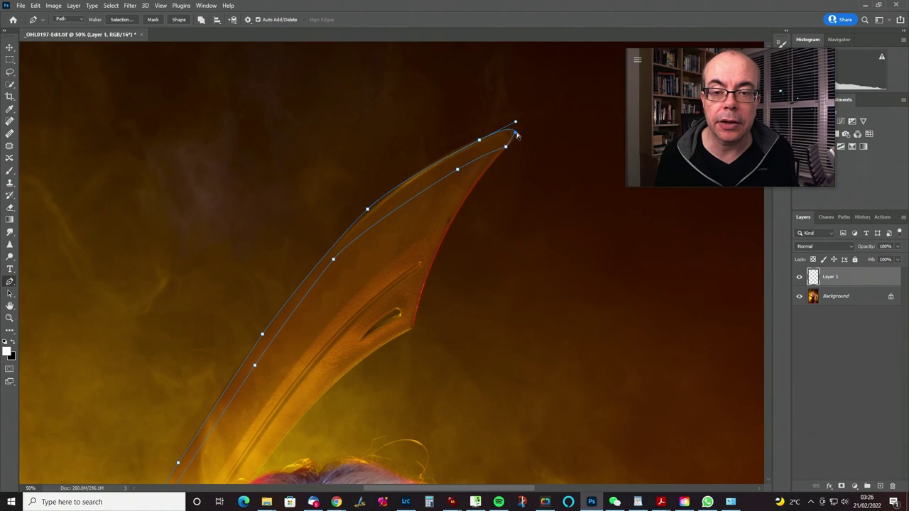
drag(514, 135, 487, 152)
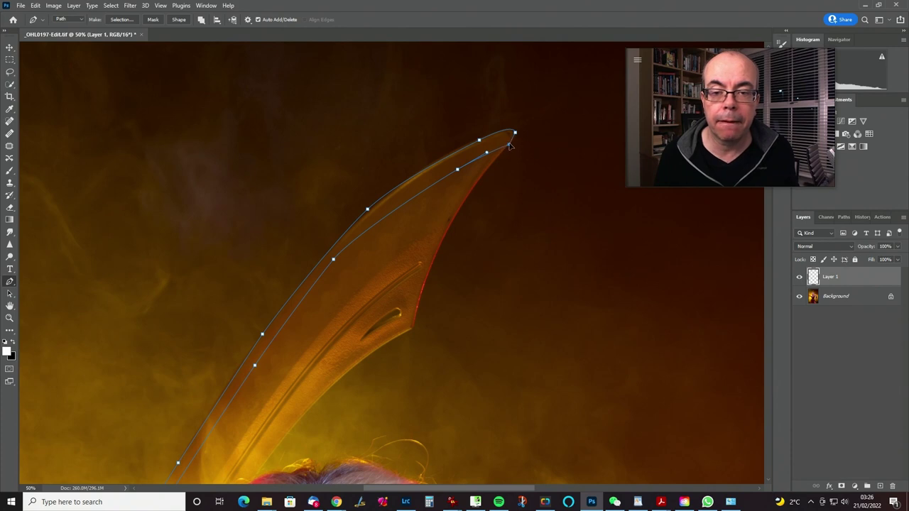
drag(516, 134, 519, 127)
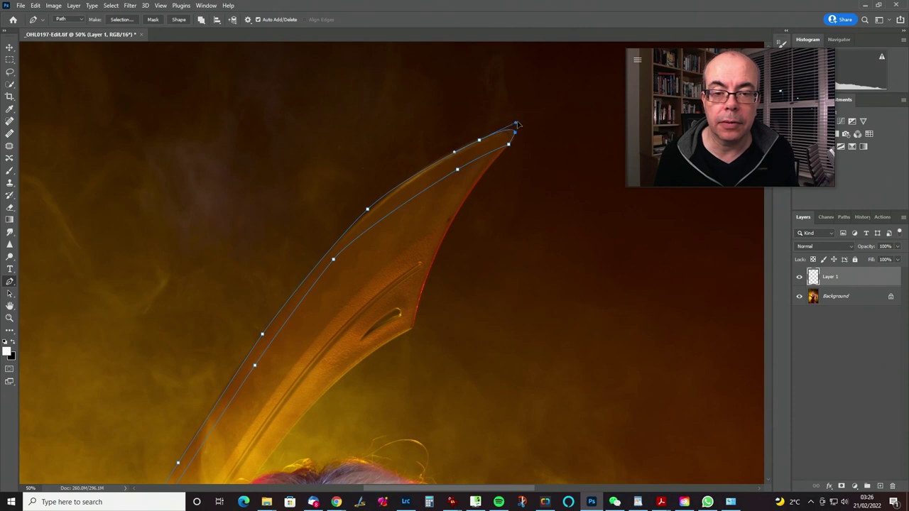
ctrl+click(479, 139)
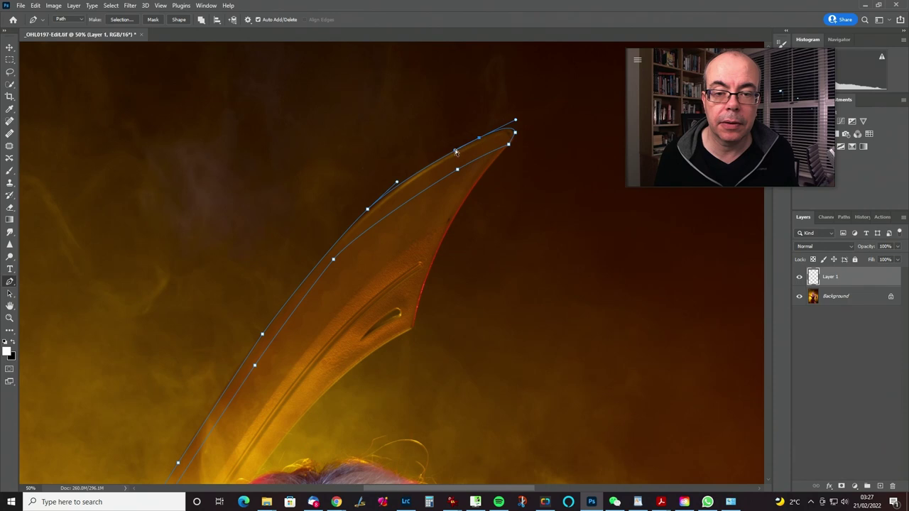
drag(455, 152, 444, 157)
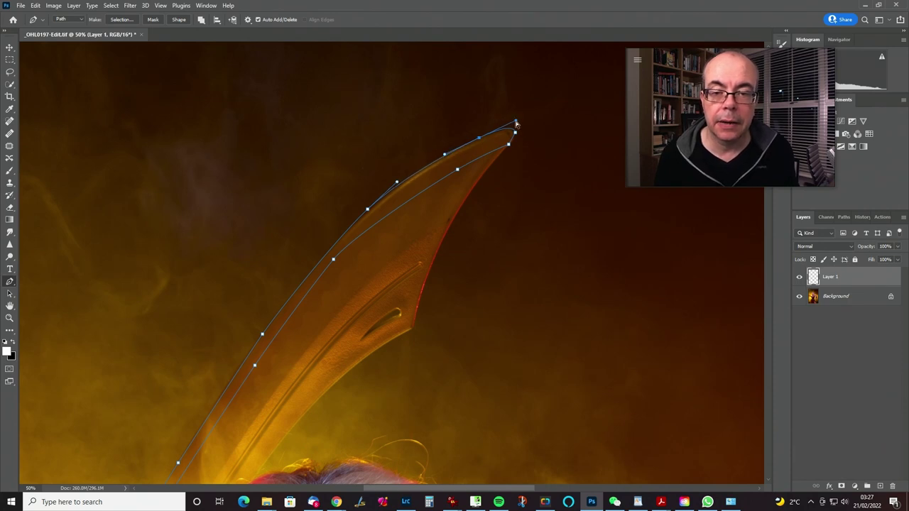
- Adjust the anchors and direction handles along the outer edge of the upper blade to follow the sword's curve
click(333, 261)
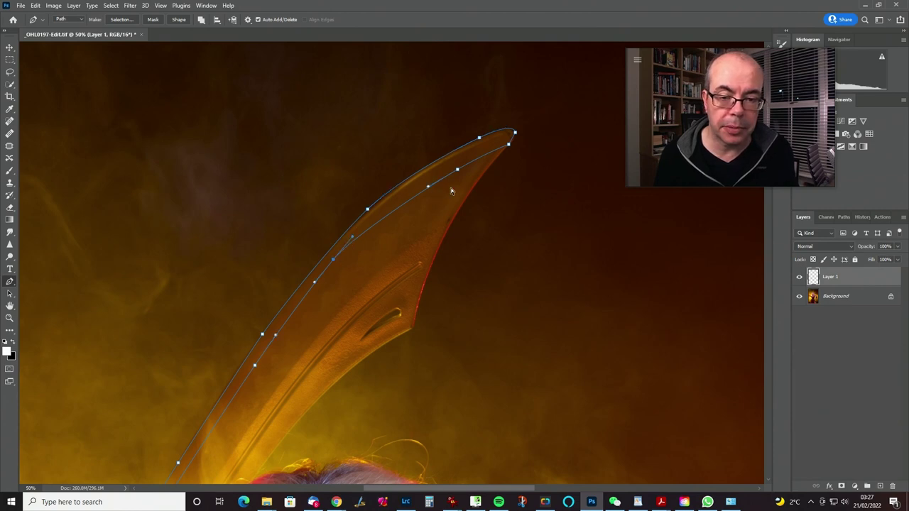
ctrl+click(367, 210)
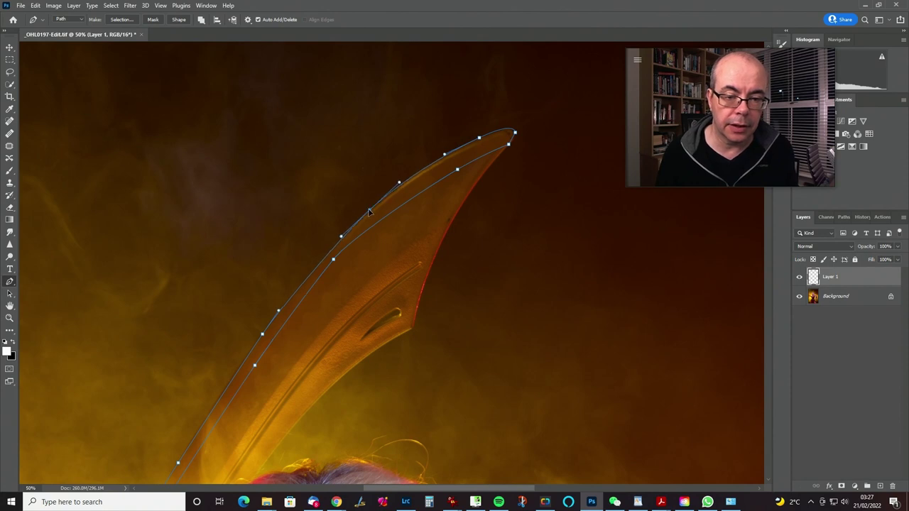
drag(398, 184, 369, 213)
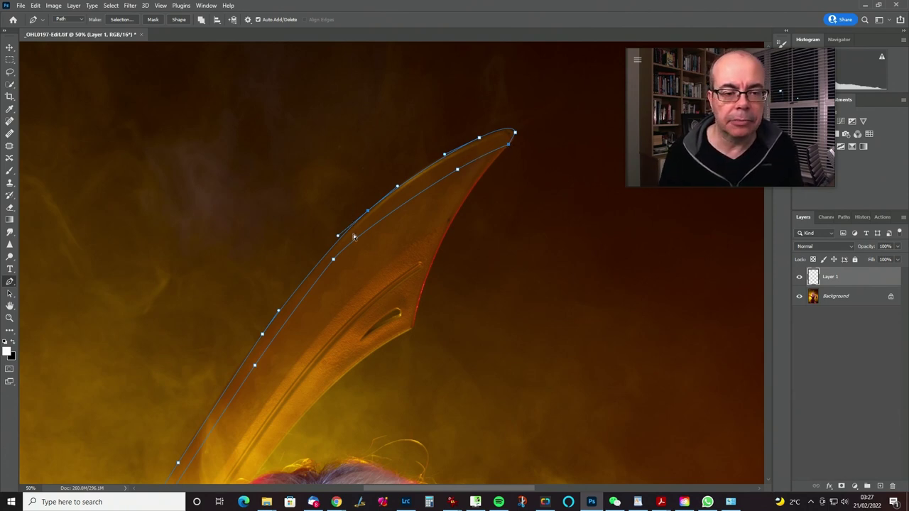
mouse_move(263, 338)
mouse_down()
mouse_move(252, 332)
mouse_move(261, 336)
mouse_up()
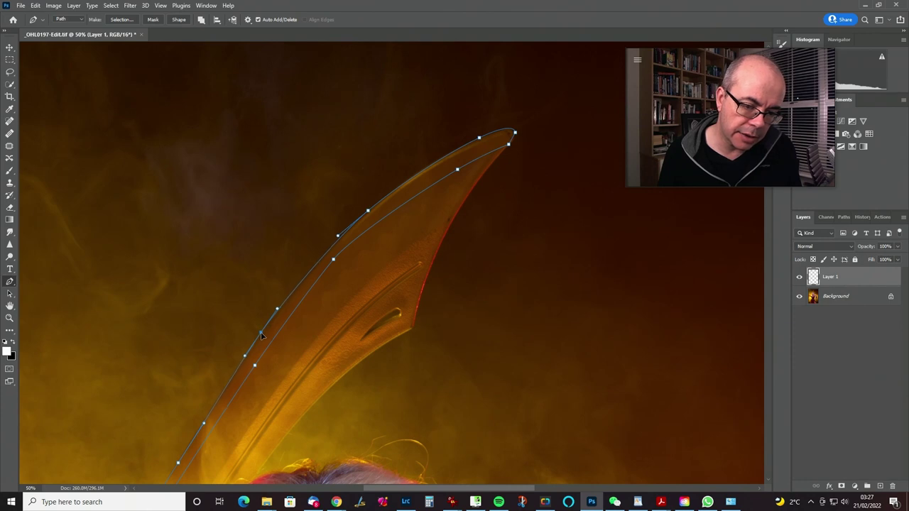
click(340, 235)
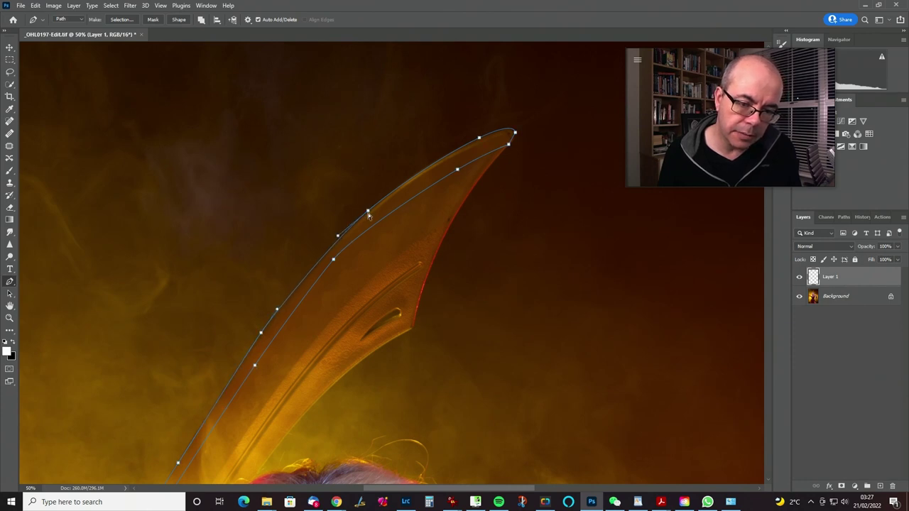
ctrl+click(369, 212)
ctrl+click(339, 235)
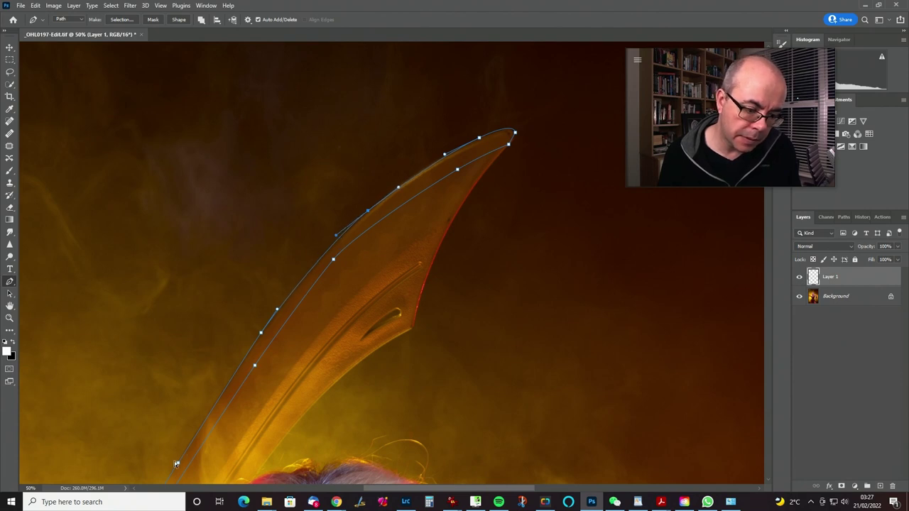
click(178, 462)
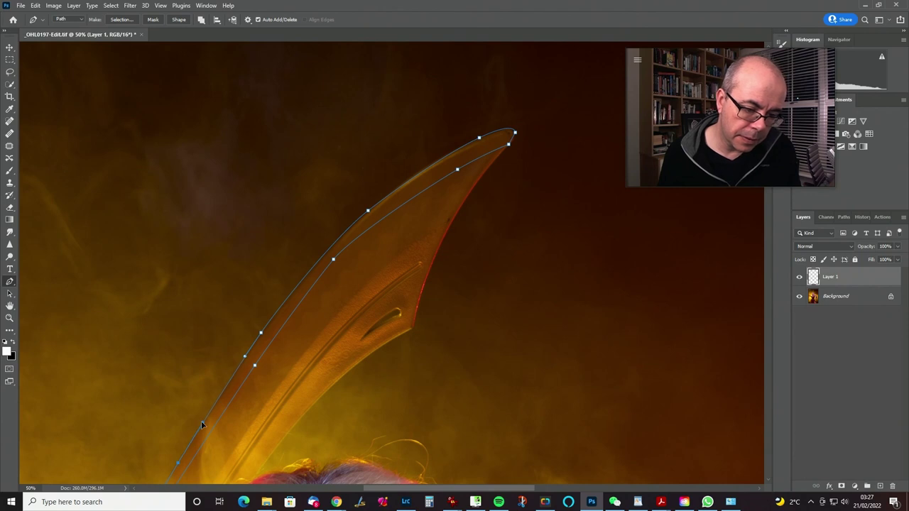
- Shift the inner-line anchor nearest the sword's tip down the blade and smooth the handles of the anchors below it
drag(293, 366, 407, 104)
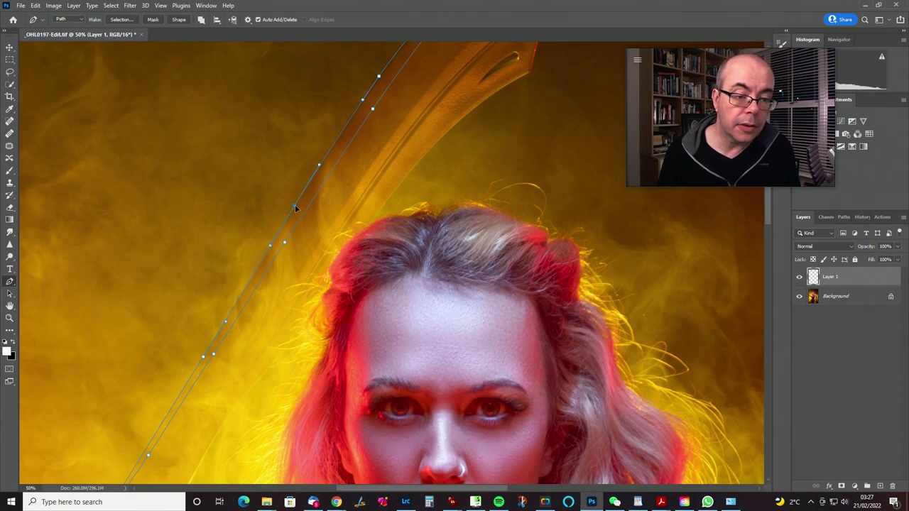
drag(419, 122, 302, 326)
scroll(304, 333, down, 3)
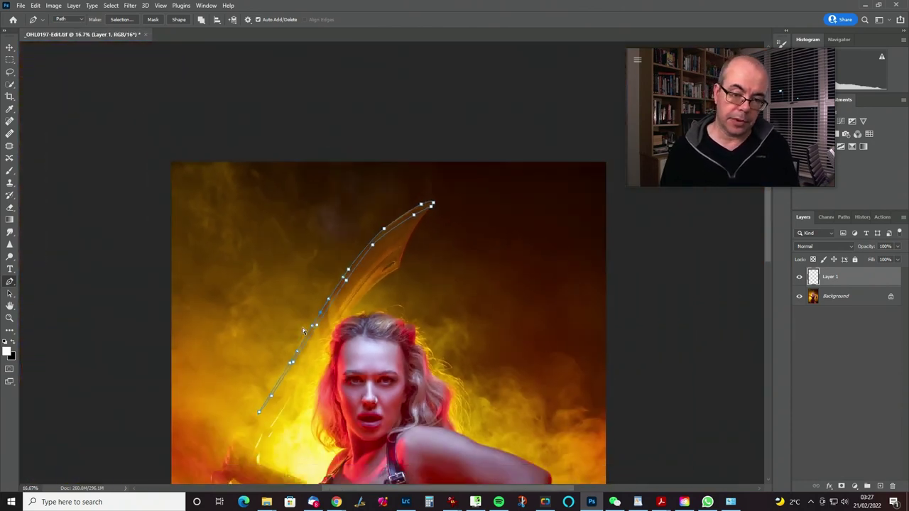
scroll(302, 331, up, 2)
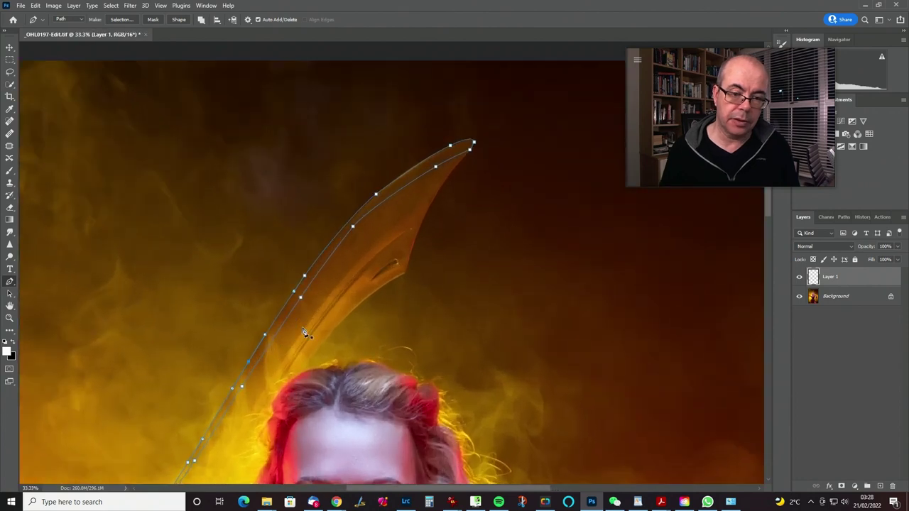
ctrl+click(435, 167)
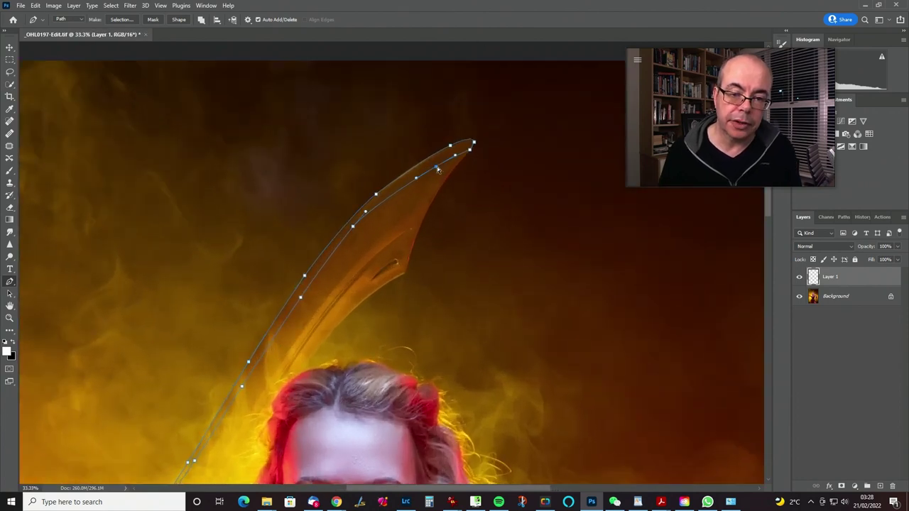
drag(436, 167, 387, 197)
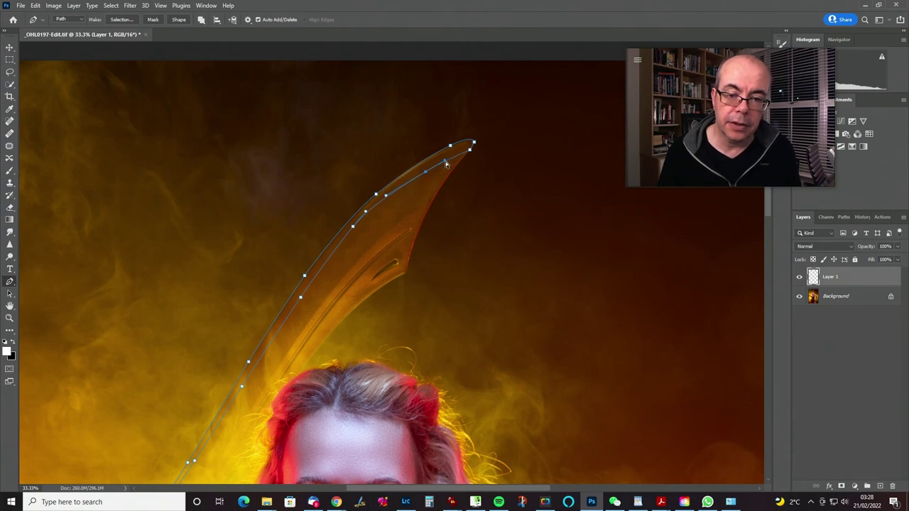
drag(448, 159, 449, 159)
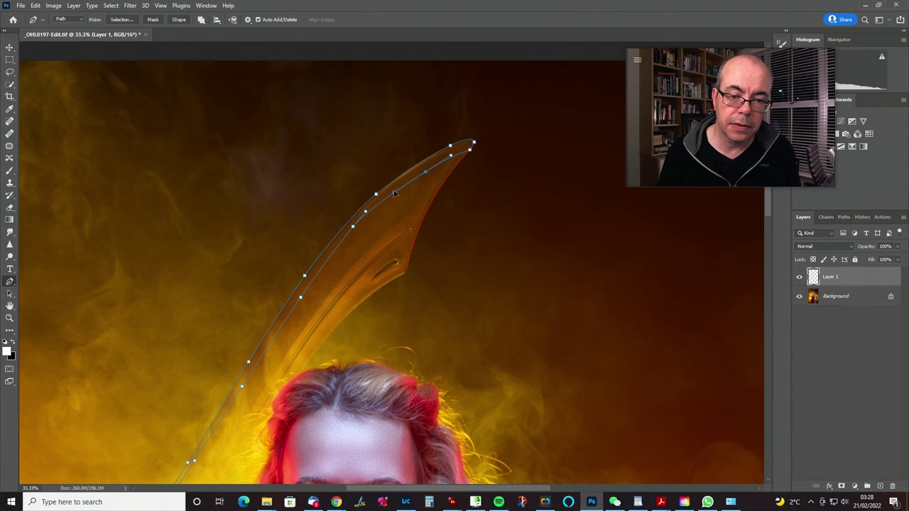
click(366, 212)
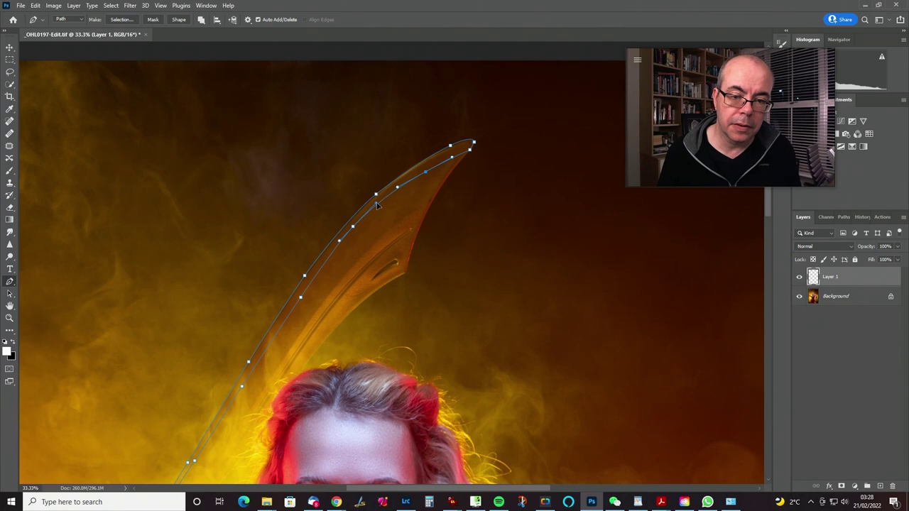
click(300, 298)
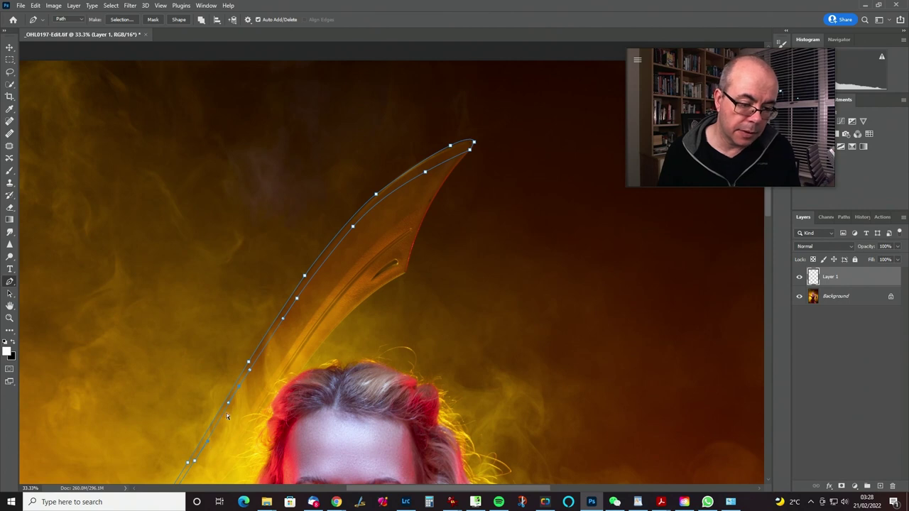
drag(193, 463, 190, 463)
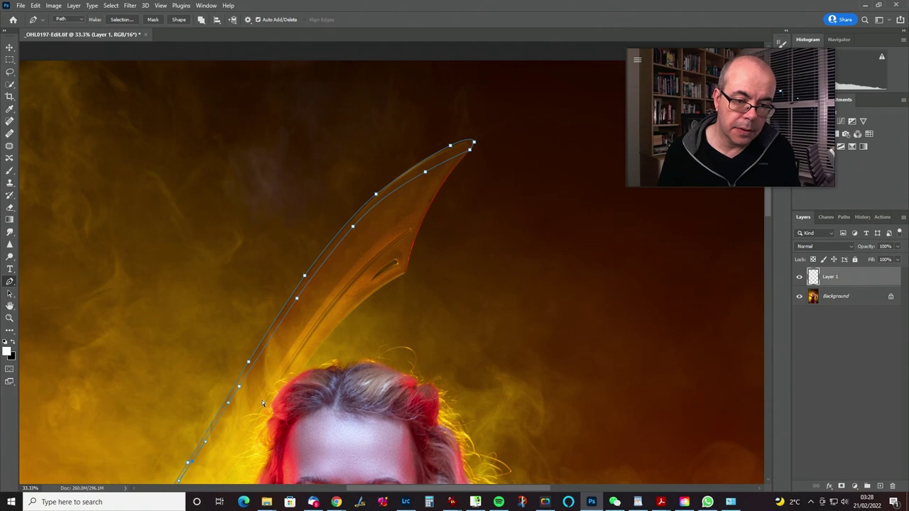
- Refine the handles of the two outer-edge anchors below the sword's tip to fit the path to the blade
drag(450, 144, 425, 158)
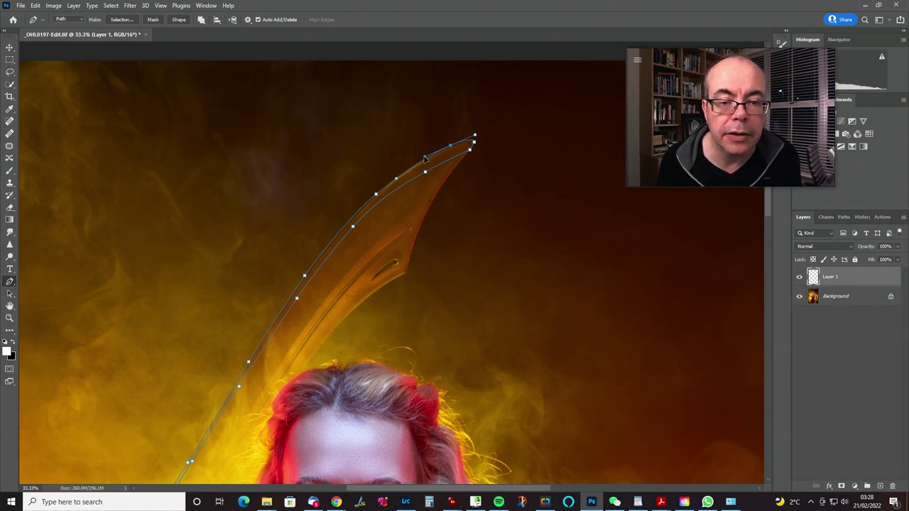
ctrl+click(376, 193)
drag(388, 183, 388, 185)
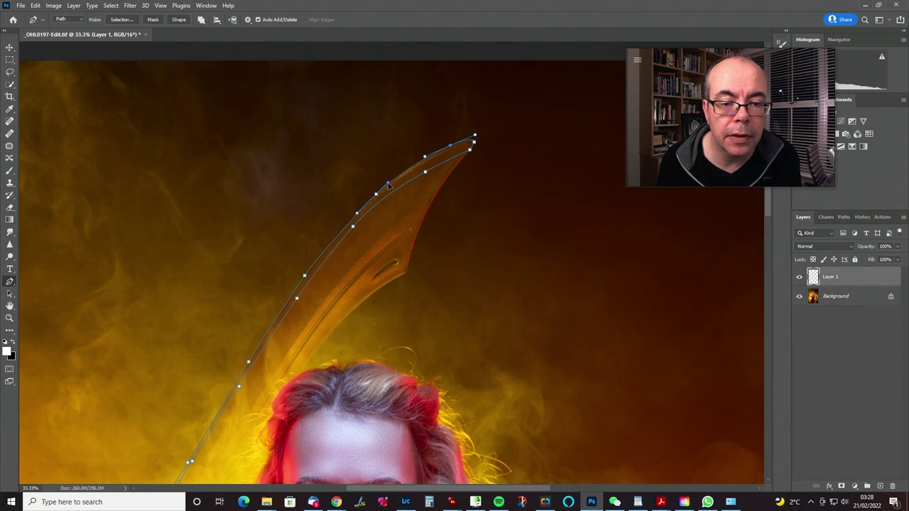
click(359, 209)
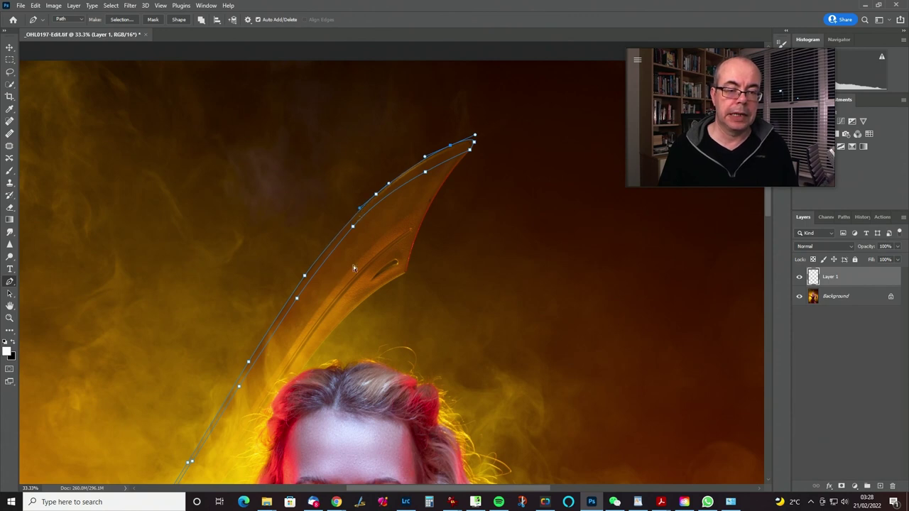
- Convert the blade-edge path into a new anti-aliased selection with a feather radius of 2 pixels
drag(350, 278, 331, 283)
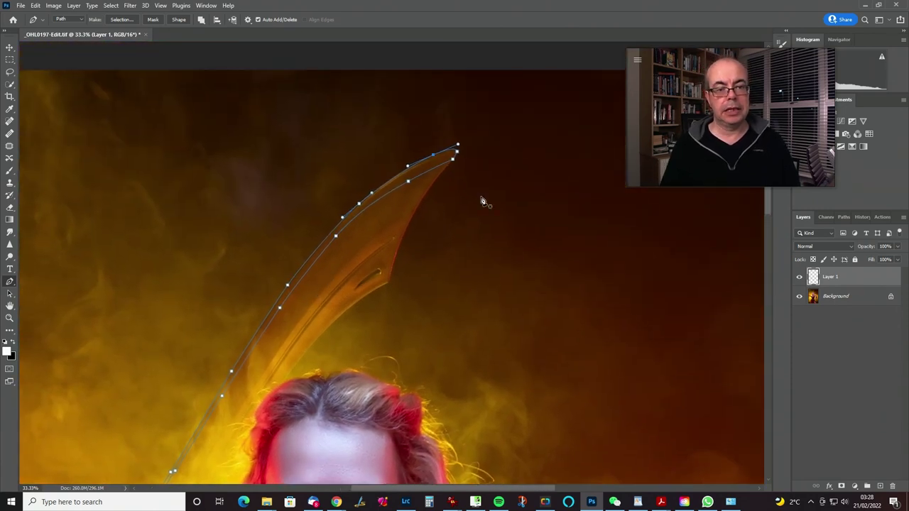
click(119, 19)
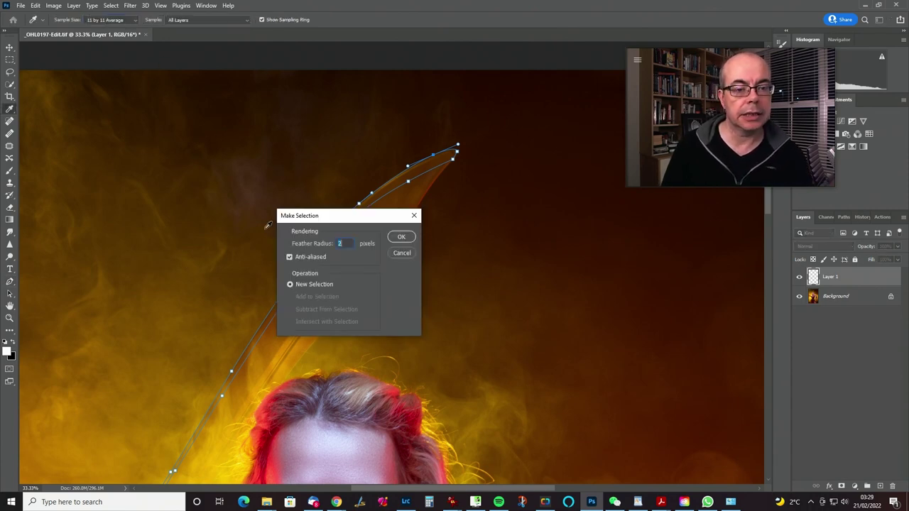
click(402, 238)
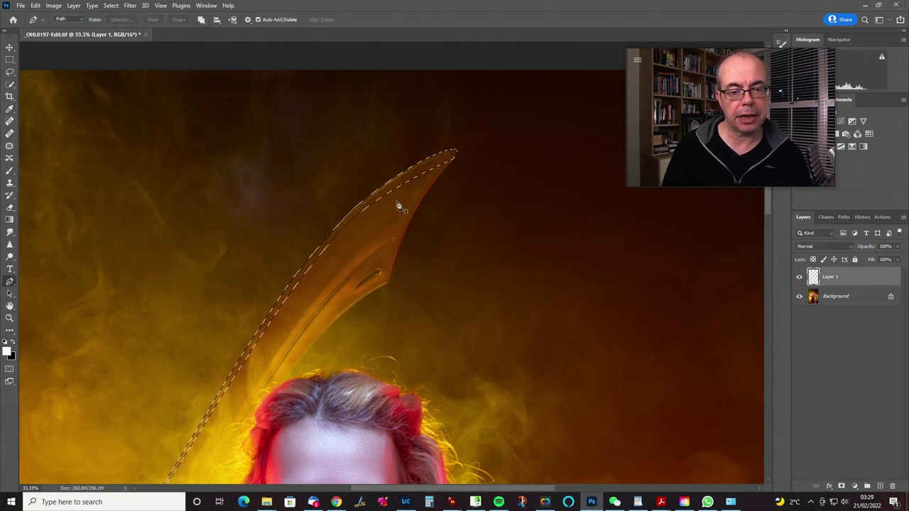
- Save the blade-edge selection as a new channel named "Edge"
click(119, 8)
click(153, 222)
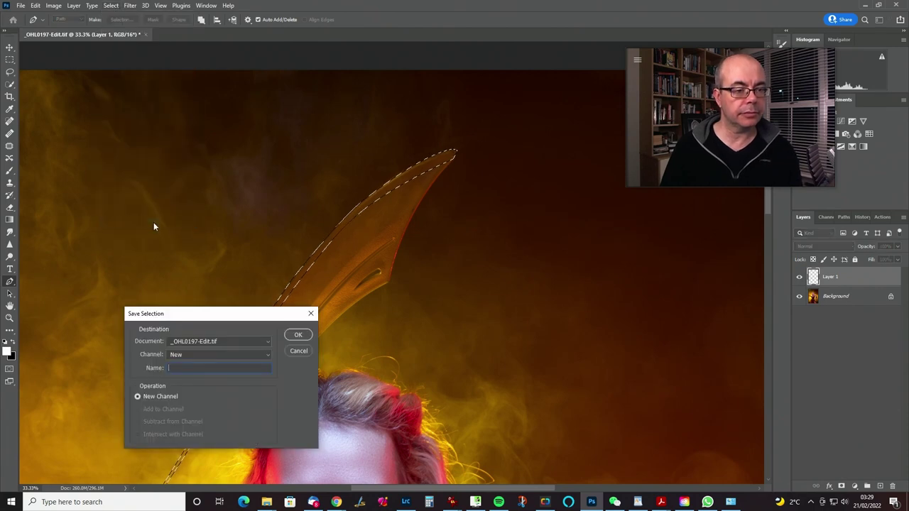
text(horn)
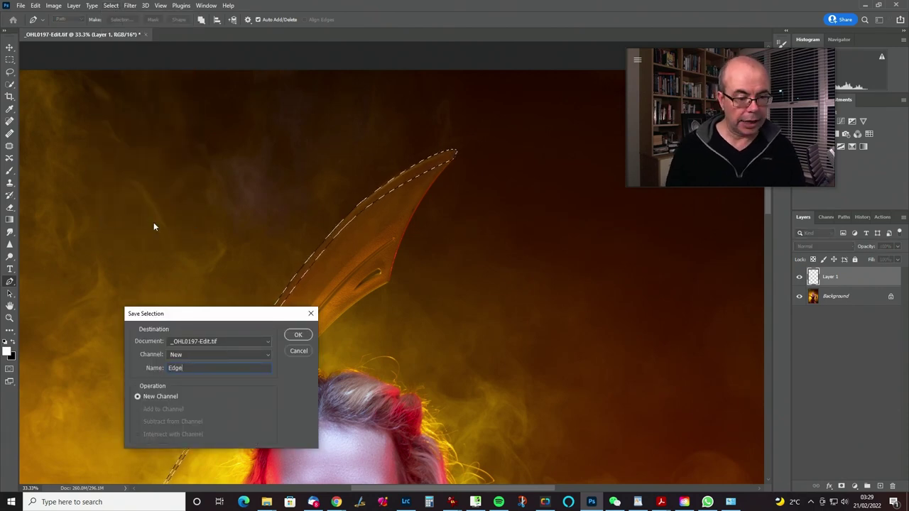
key(Return)
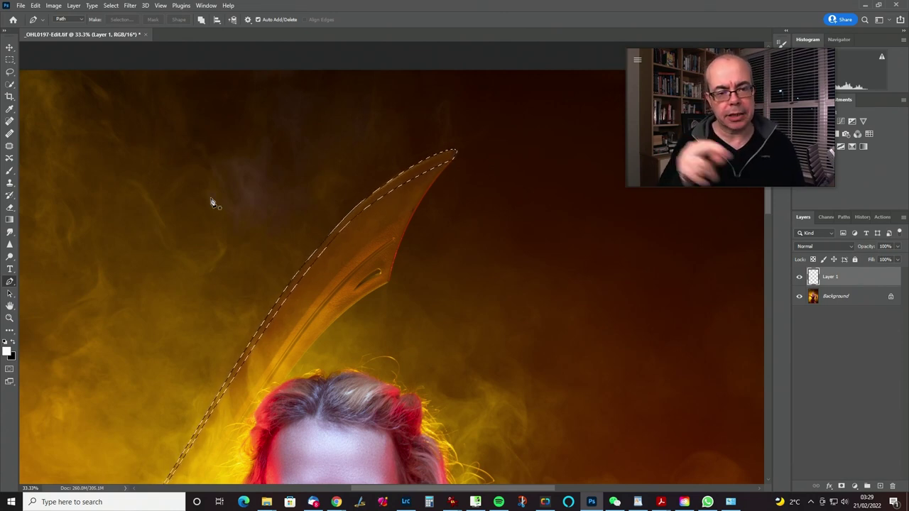
drag(423, 262, 426, 258)
key(ctrl+minus)
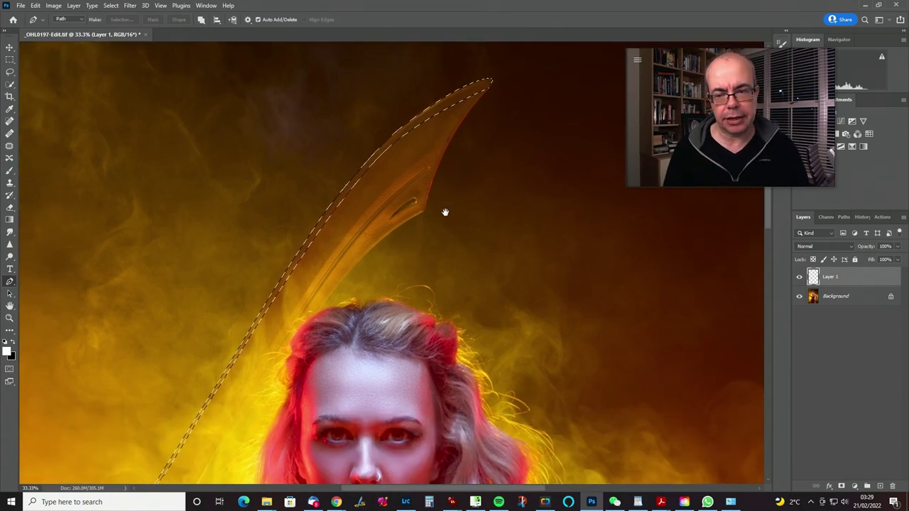
- Choose the Gradient tool and sample a dark brown and the golden yellow beside the lower blade edge as the gradient's two colours
key(ctrl+minus)
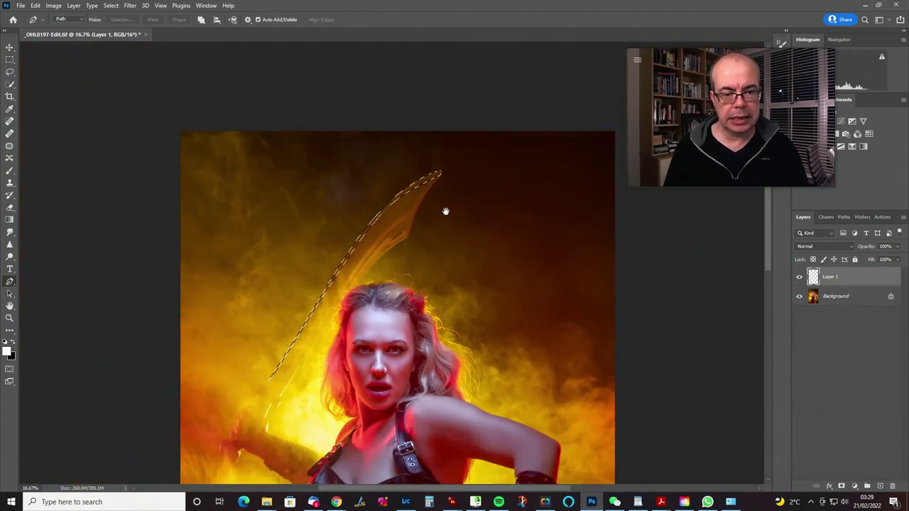
drag(470, 257, 476, 175)
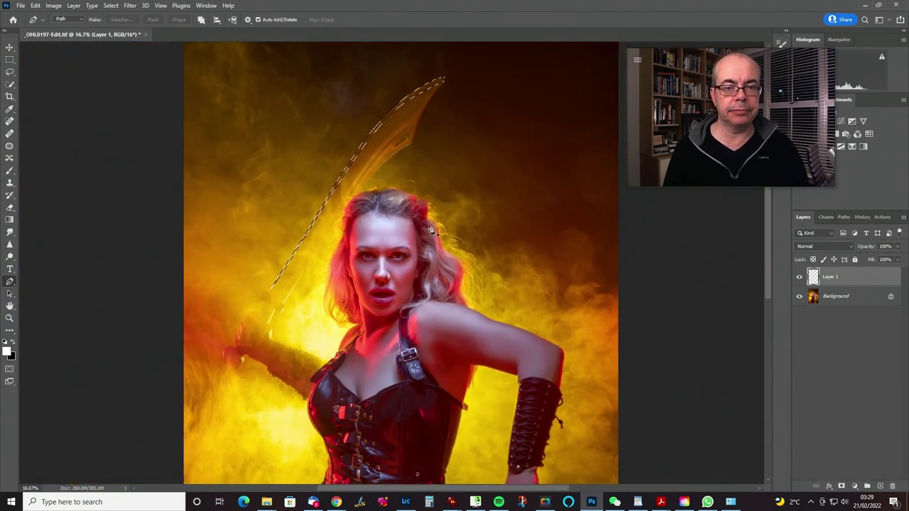
click(10, 220)
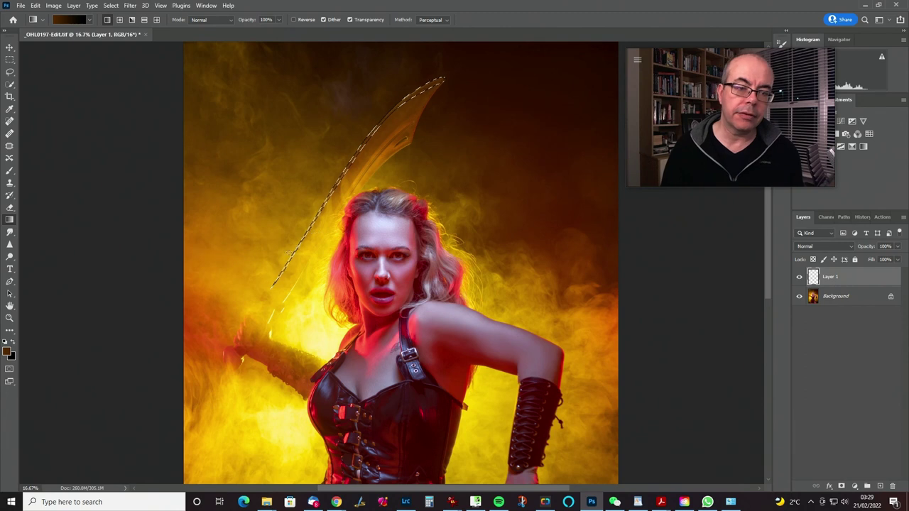
scroll(290, 270, up, 5)
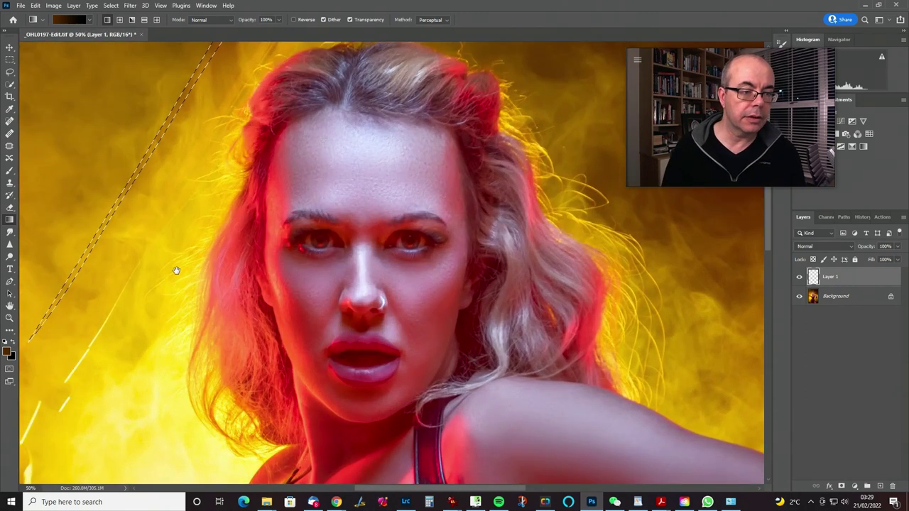
drag(176, 270, 341, 248)
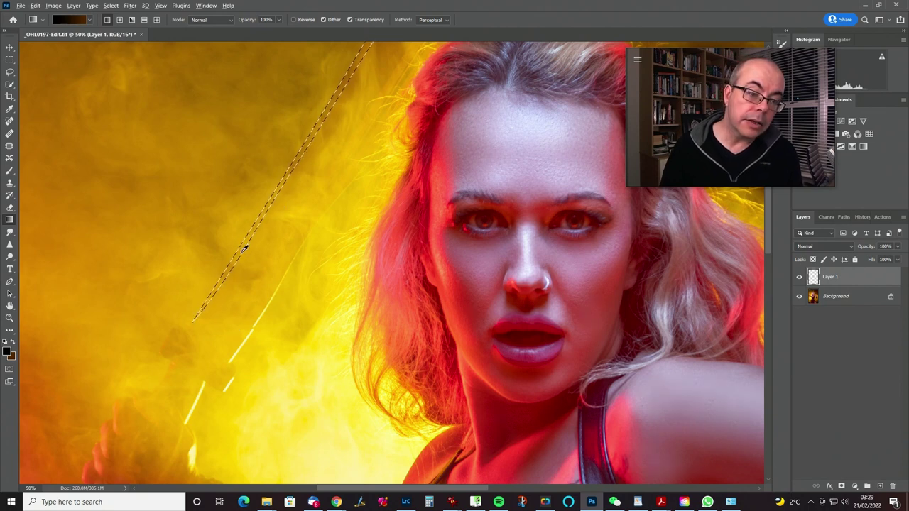
alt+click(247, 254)
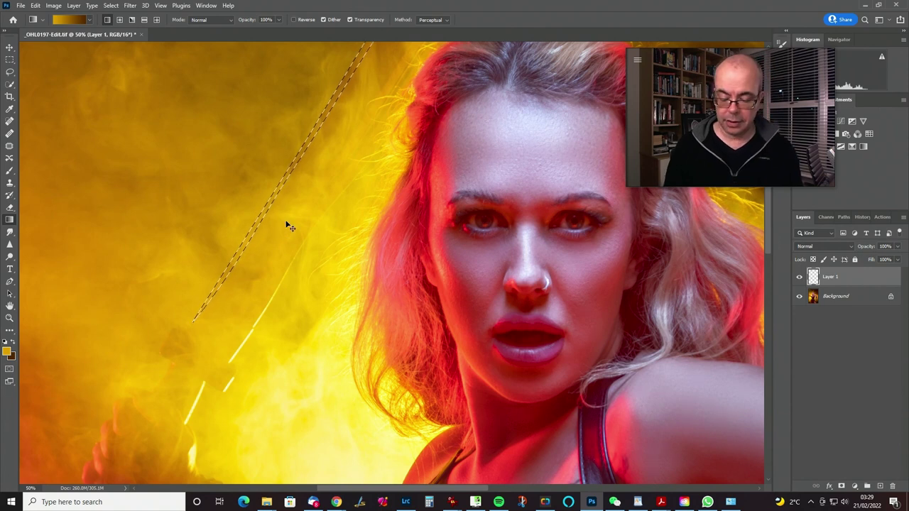
- Fill the blade-edge selection on Layer 1 with the golden-to-brown gradient from the blade's lower end up to its tip, and deselect
key(ctrl+minus)
drag(292, 218, 306, 308)
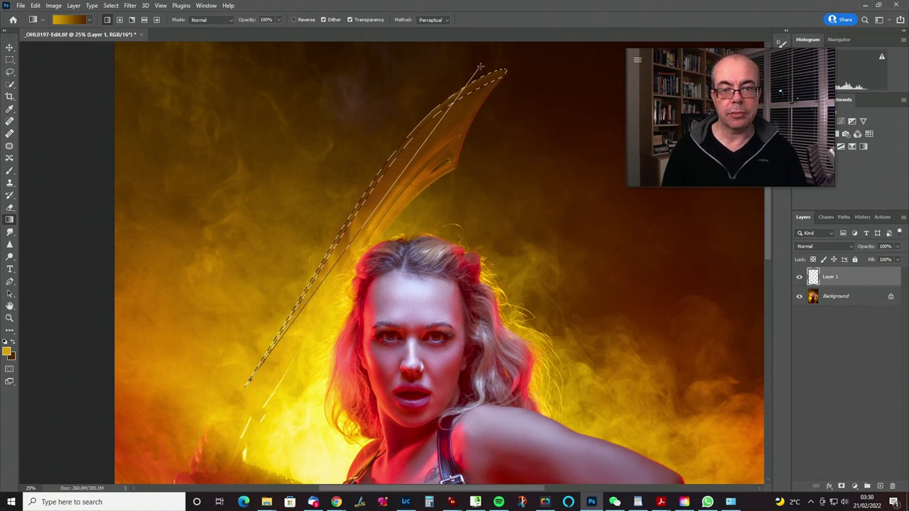
drag(483, 62, 483, 61)
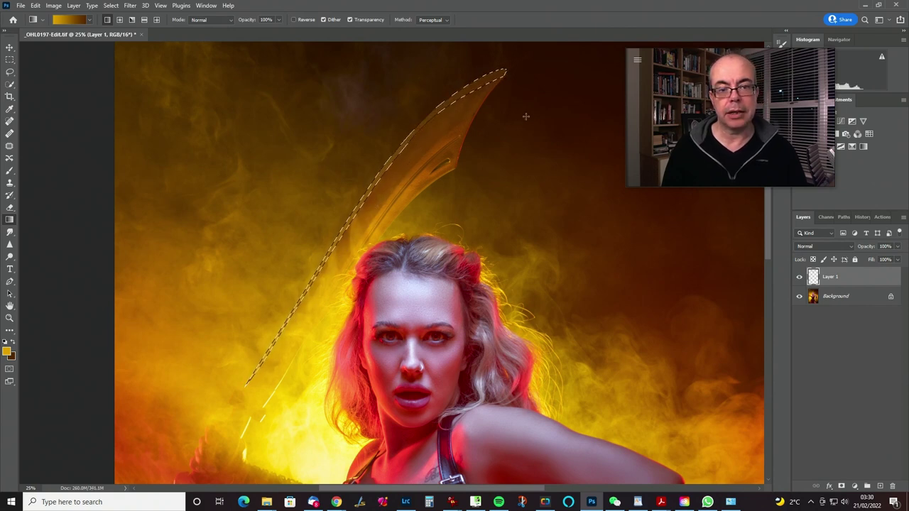
key(ctrl+d)
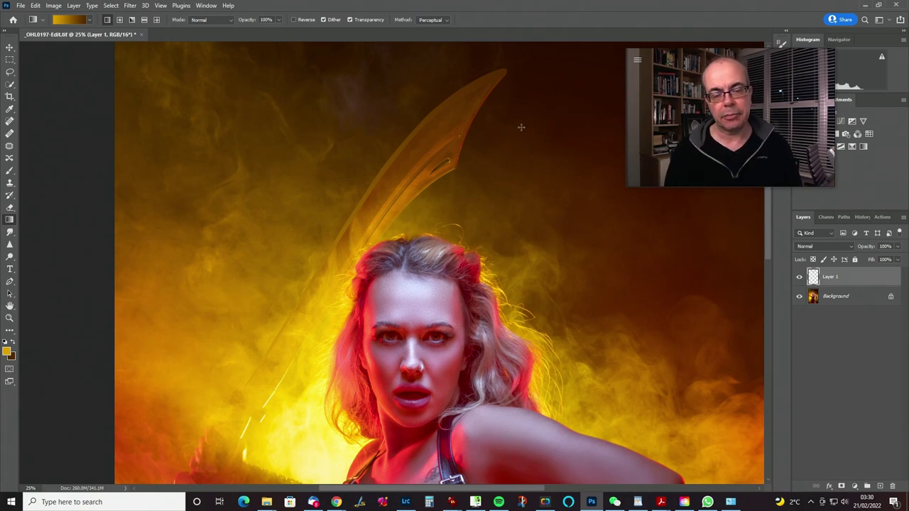
- Compare the sword with and without the gradient on Layer 1 at reduced zoom, leaving the layer visible
key(ctrl+equal)
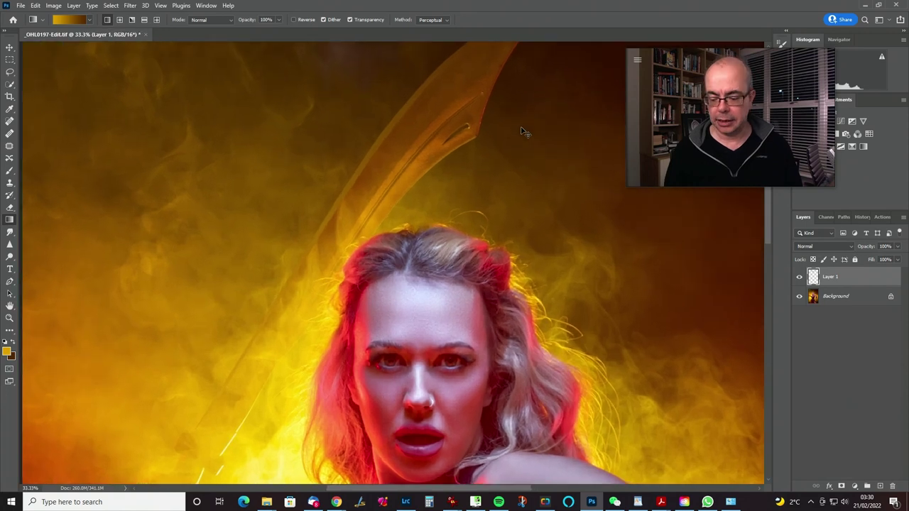
key(ctrl+minus)
key(ctrl+minus)
key(ctrl+minus)
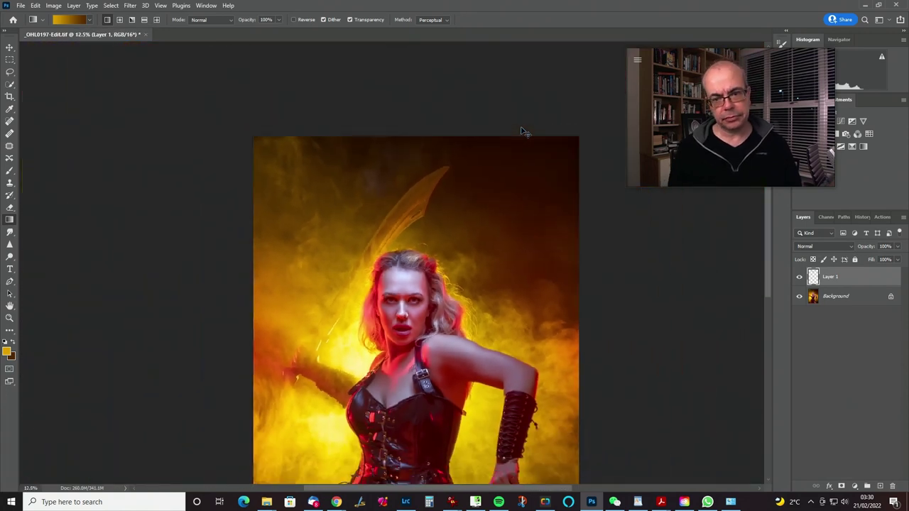
click(798, 277)
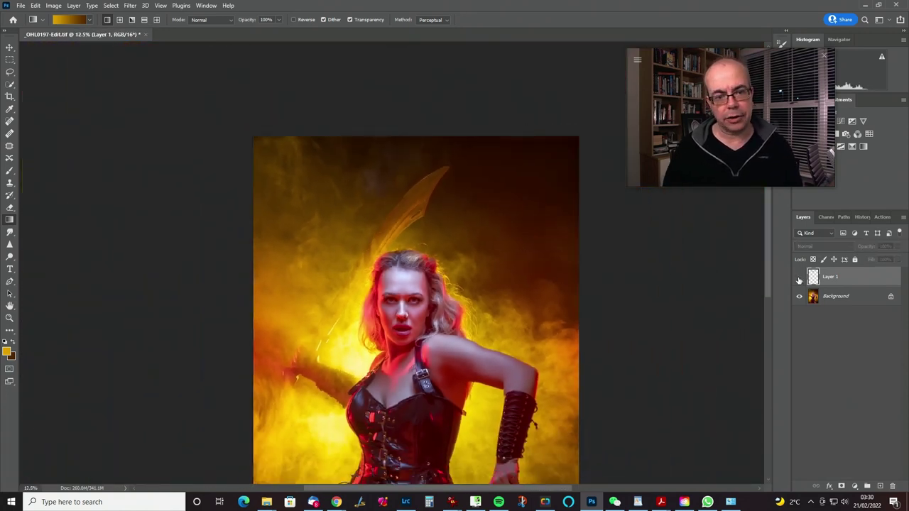
click(798, 277)
click(799, 277)
click(799, 278)
click(798, 278)
click(798, 278)
click(799, 278)
click(799, 278)
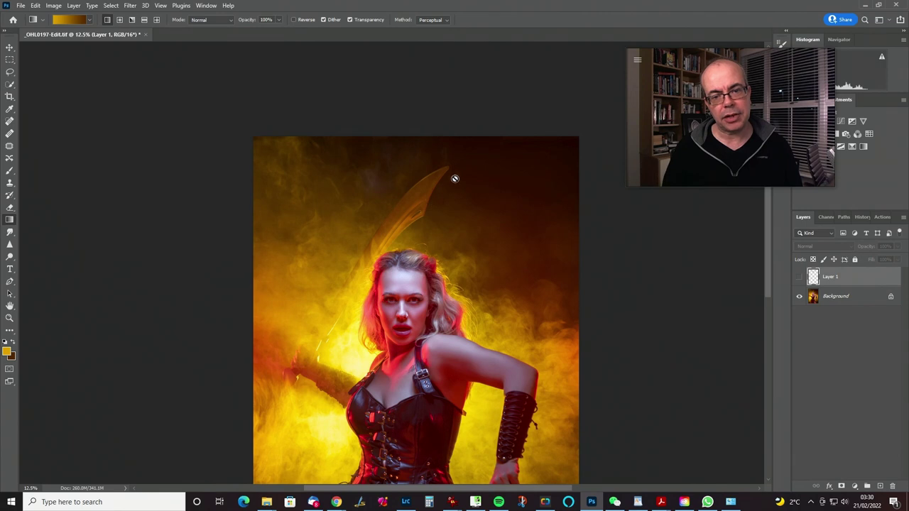
click(799, 278)
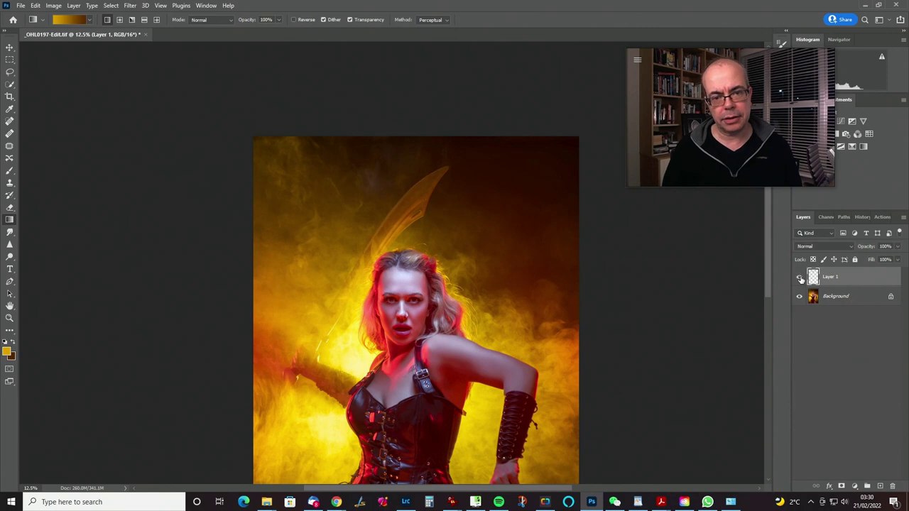
- Reselect the blade edge and set up the Brush at size 100 with 20% opacity and flow, sampling golden yellow near the lower blade
key(ctrl+plus)
key(ctrl+plus)
key(ctrl+plus)
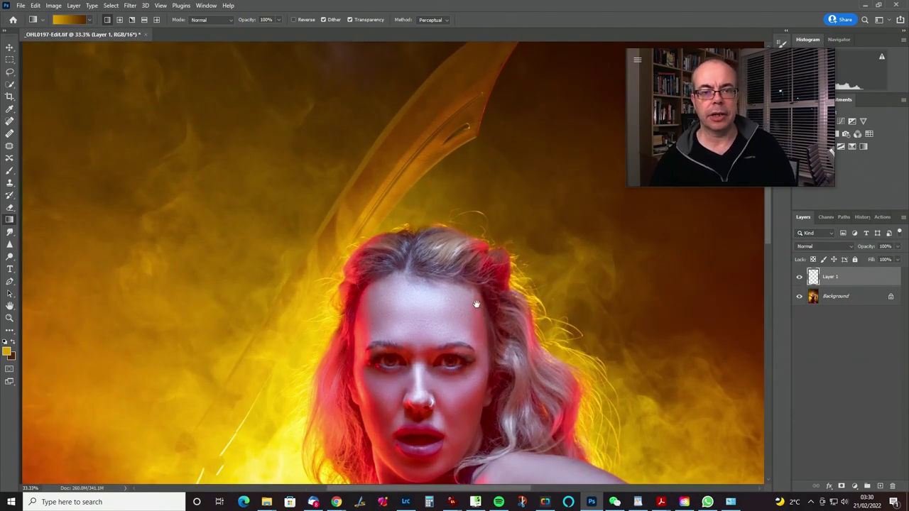
drag(473, 300, 438, 386)
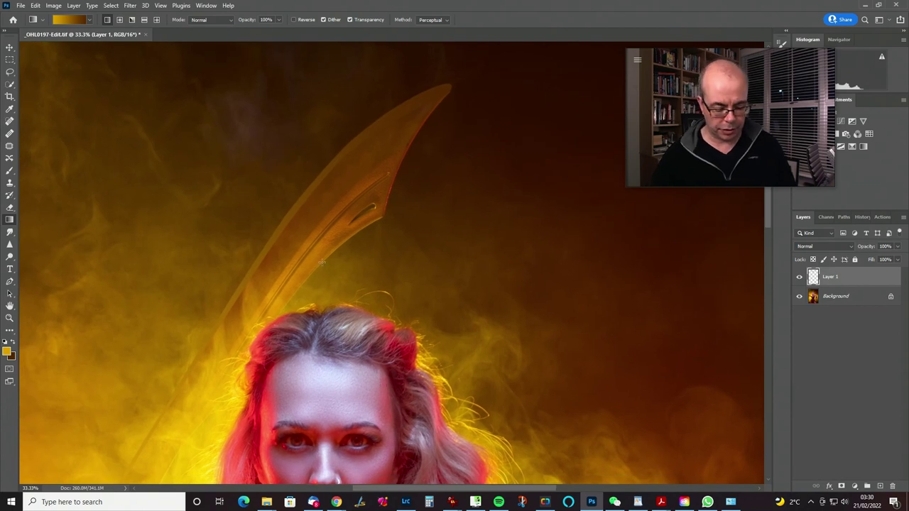
key(ctrl+shift+d)
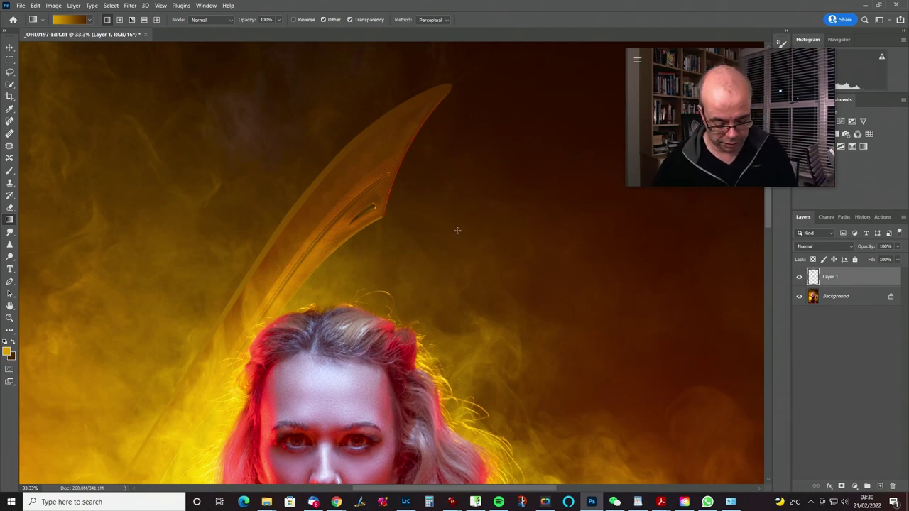
key(b)
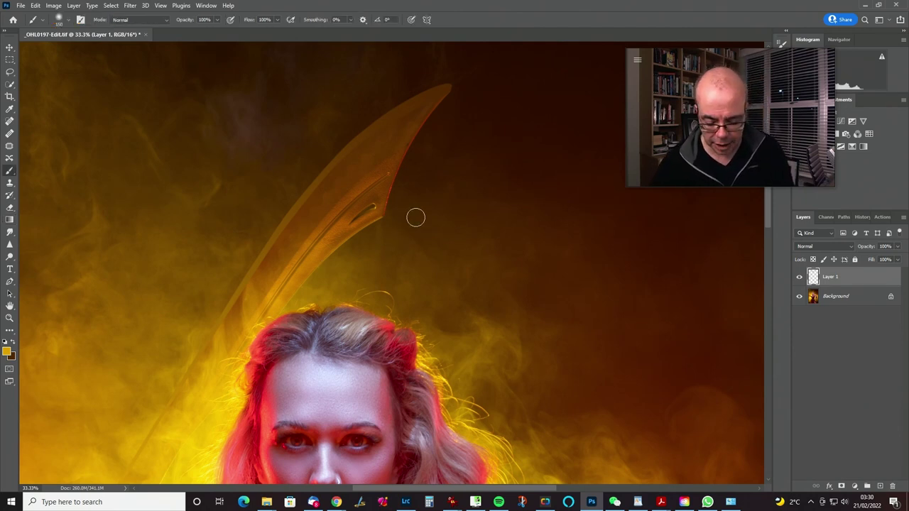
alt+click(222, 341)
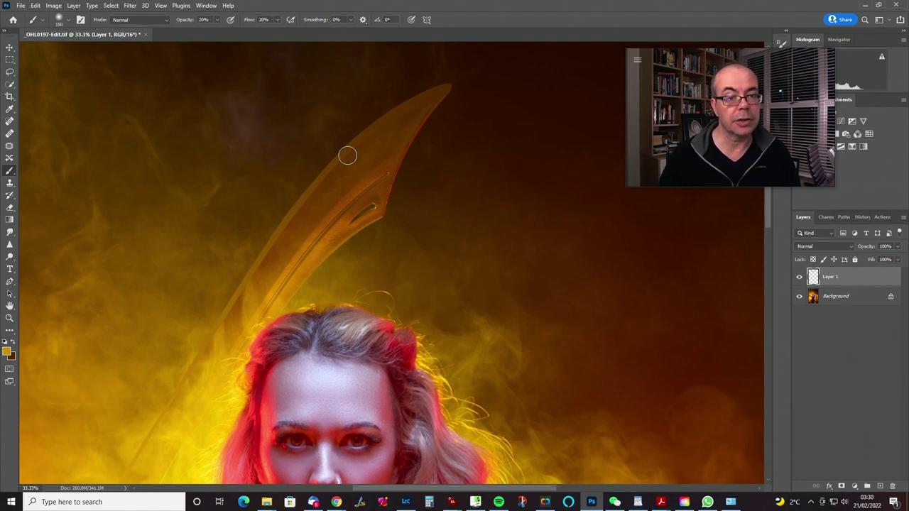
key(bracketleft)
key(bracketleft)
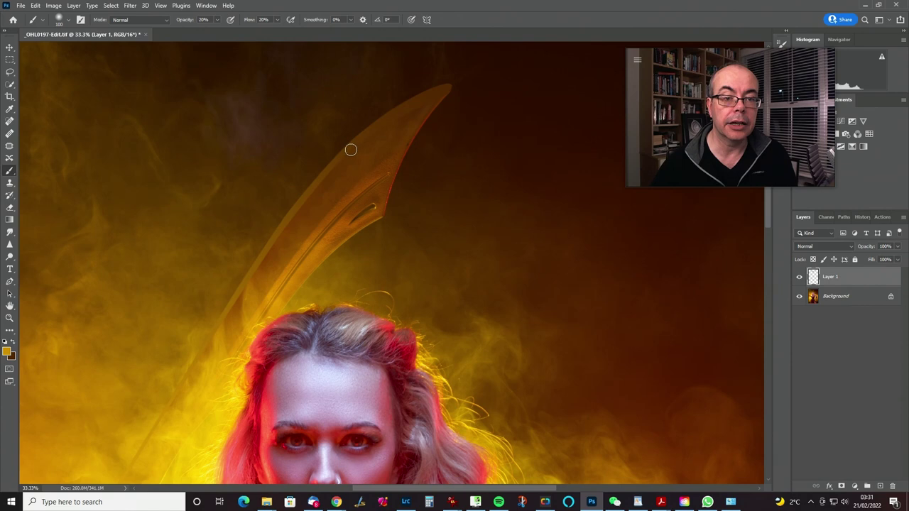
- Brush a soft golden highlight onto the blade's upper edge on Layer 1, enlarging the brush to 250 and checking it against the hidden layer
click(799, 277)
click(798, 278)
key(bracketright)
key(bracketright)
key(bracketright)
key(bracketright)
key(bracketright)
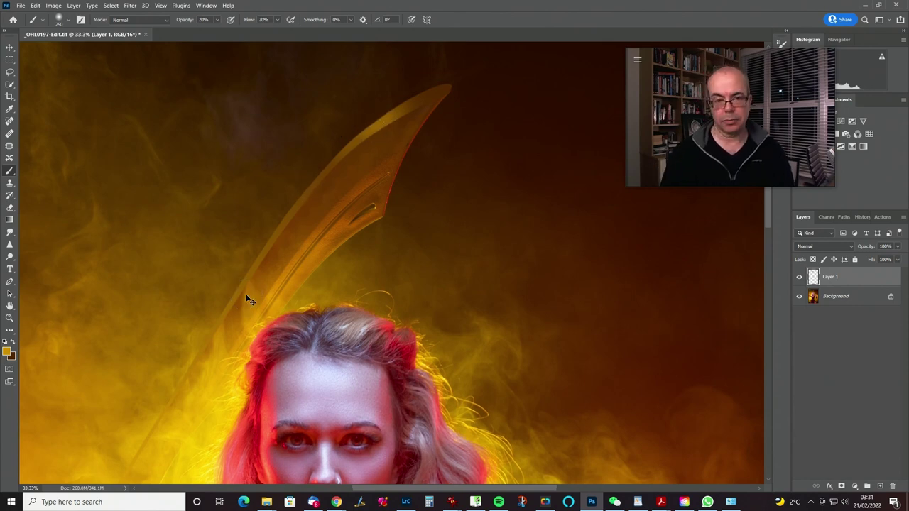
scroll(246, 299, down, 3)
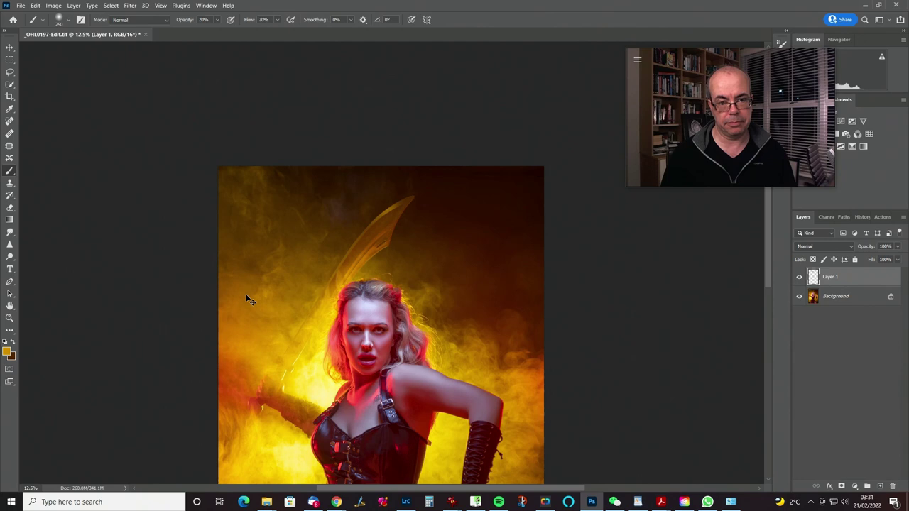
scroll(248, 300, up, 3)
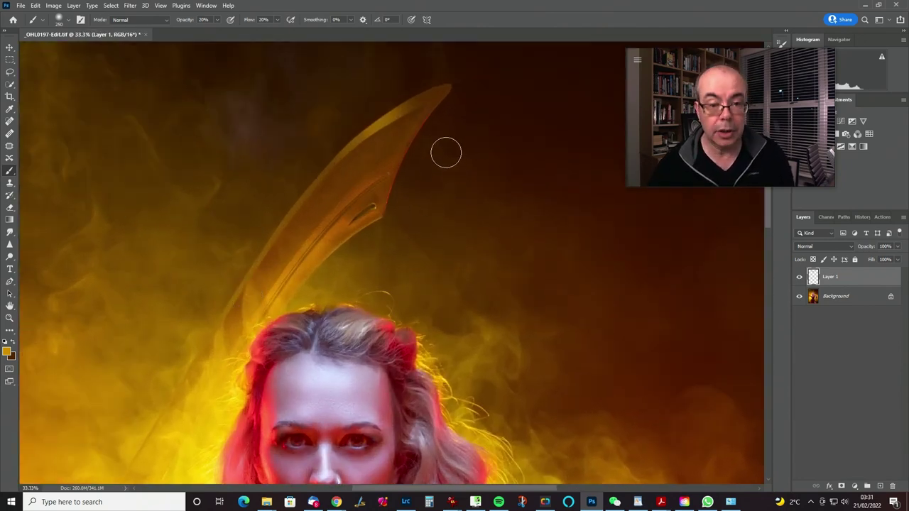
- Reduce the brush size to 60 and paint finer golden highlights along the blade's outer edge
key(bracketleft)
key(bracketleft)
key(bracketleft)
key(bracketleft)
key(bracketleft)
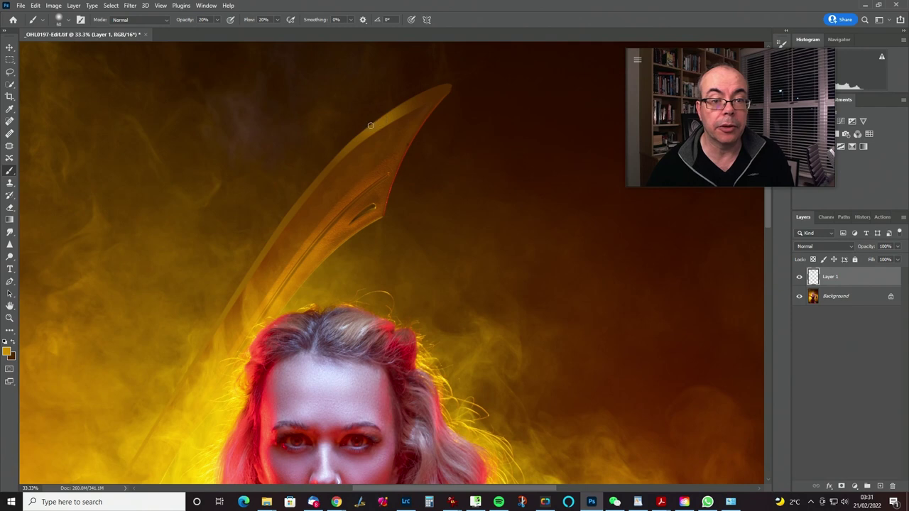
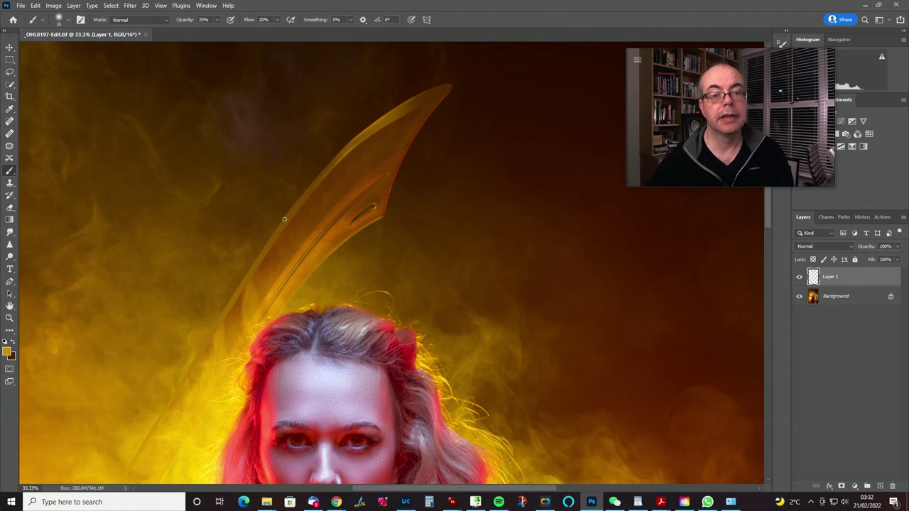
- Check the whole portrait and build up the golden highlight on the blade edge near the tip with the brush at size 80
key(ctrl+0)
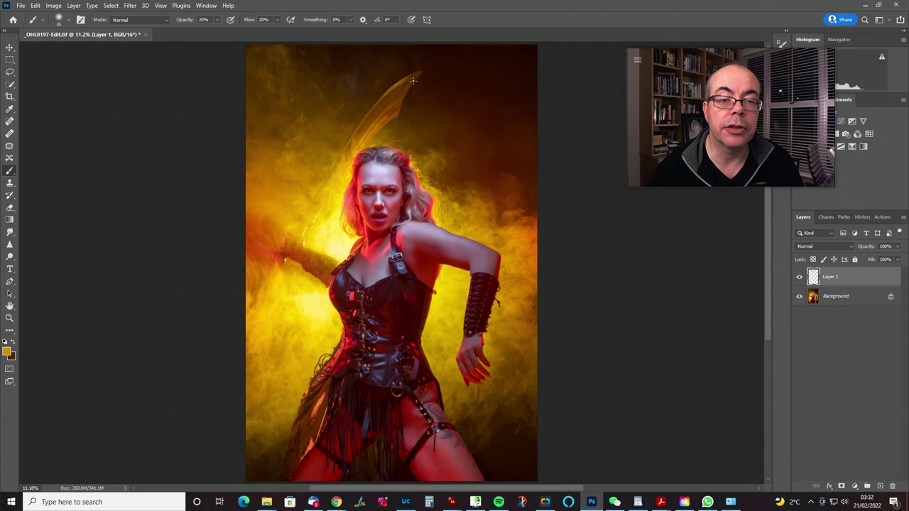
key(ctrl+plus)
key(ctrl+plus)
key(ctrl+plus)
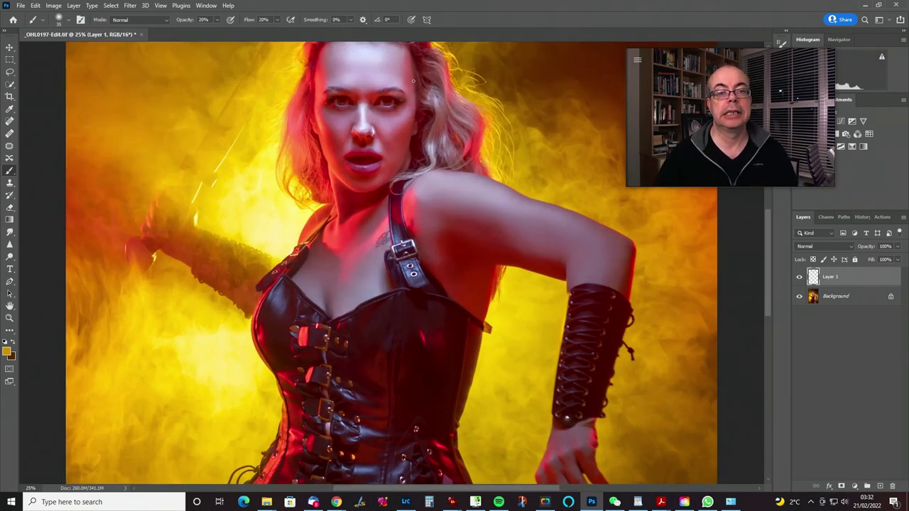
scroll(453, 256, up, 5)
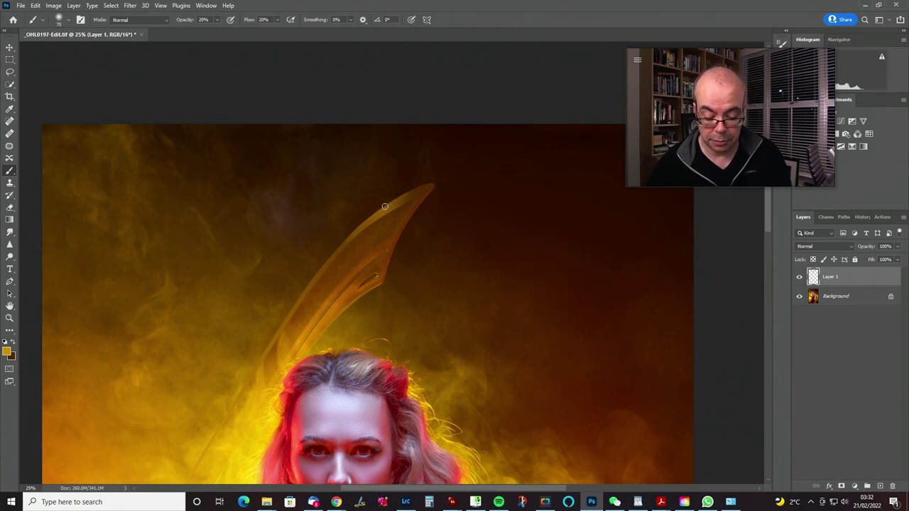
key(bracketright)
key(bracketright)
key(bracketright)
key(bracketright)
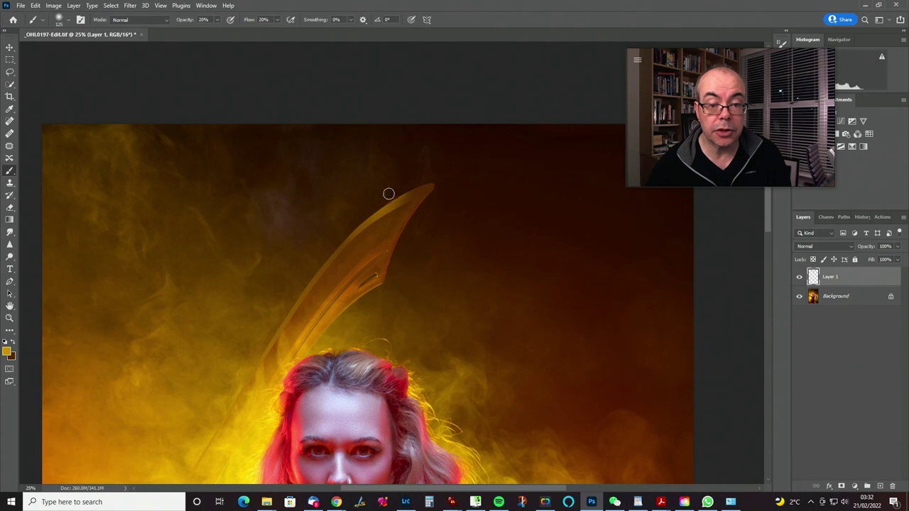
key(bracketleft)
key(bracketleft)
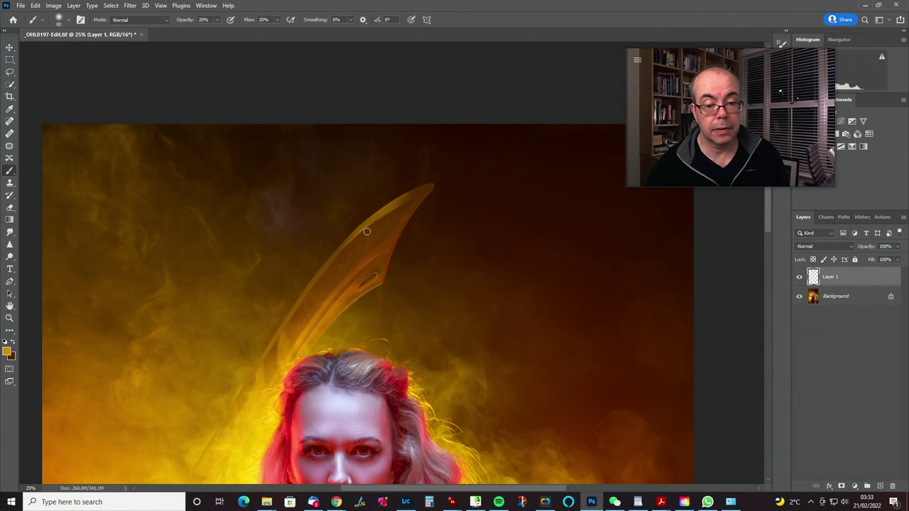
- Enlarge the brush to 150 and brush more golden glow along the blade edge towards its lower part
key(bracketright)
key(bracketright)
key(bracketright)
key(bracketright)
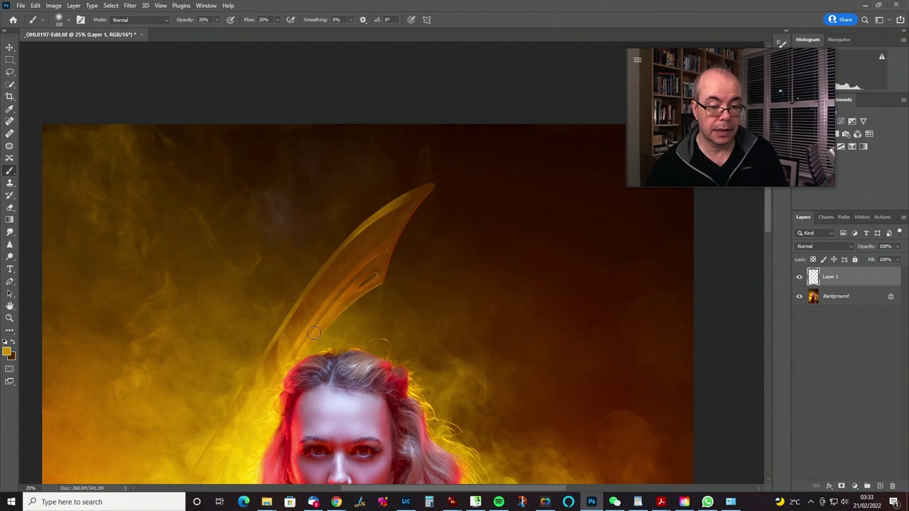
- Compare the sword with and without the painted edge on Layer 1, finishing with the whole portrait fitted in view
click(800, 277)
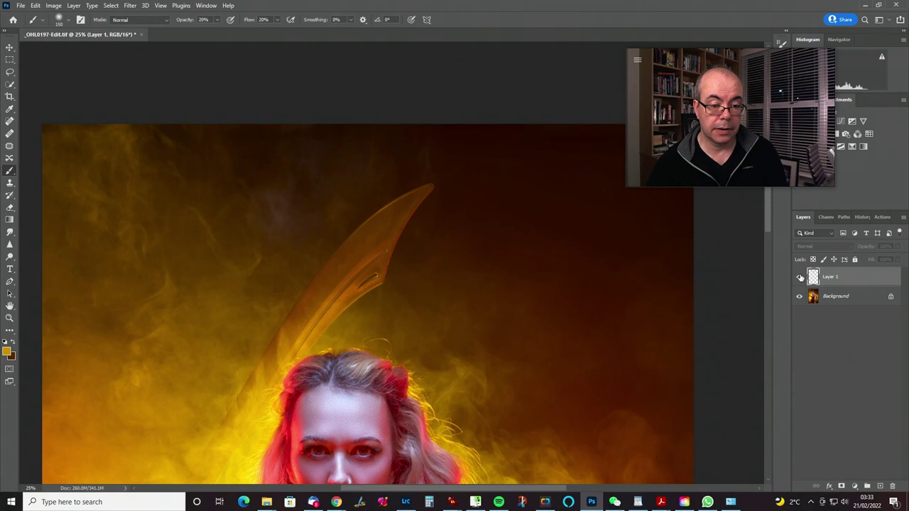
click(800, 278)
click(800, 277)
click(800, 277)
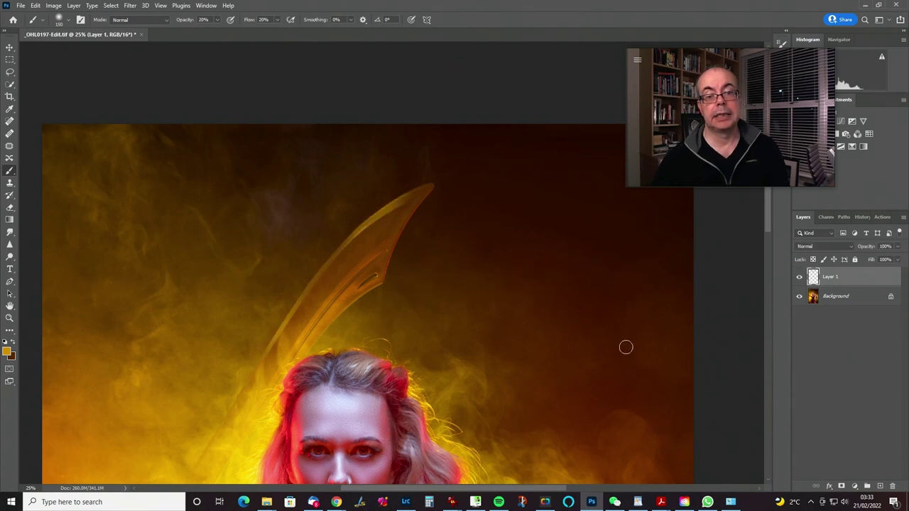
click(800, 276)
click(801, 277)
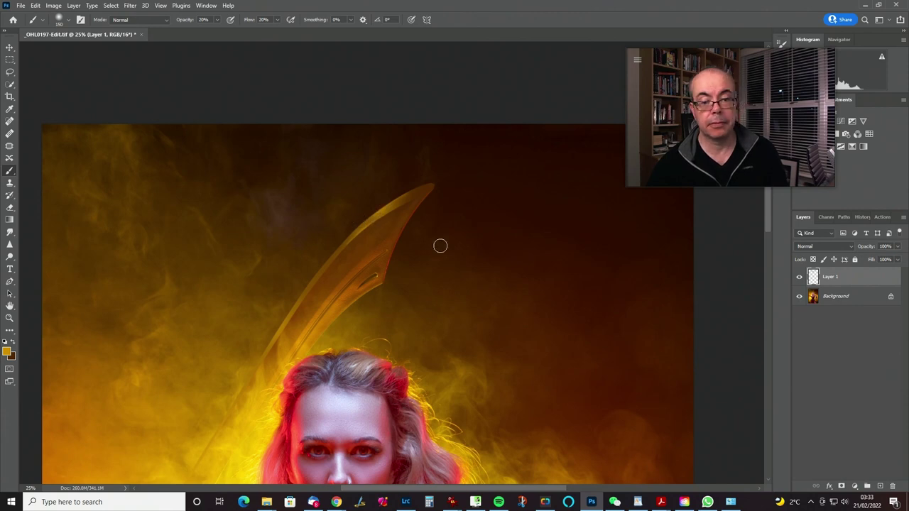
click(799, 279)
click(800, 279)
key(ctrl+0)
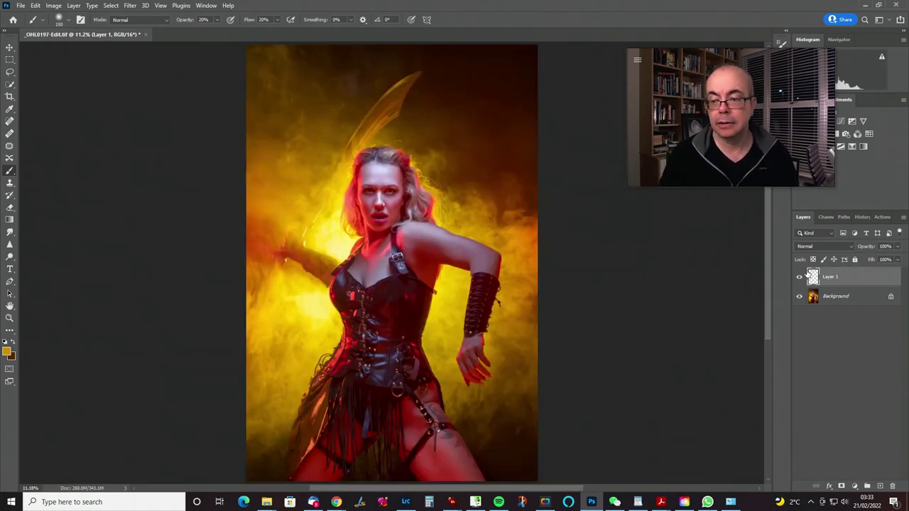
- Hide and show Layer 1 twice to judge the painted blade edge within the whole portrait
click(800, 278)
click(799, 279)
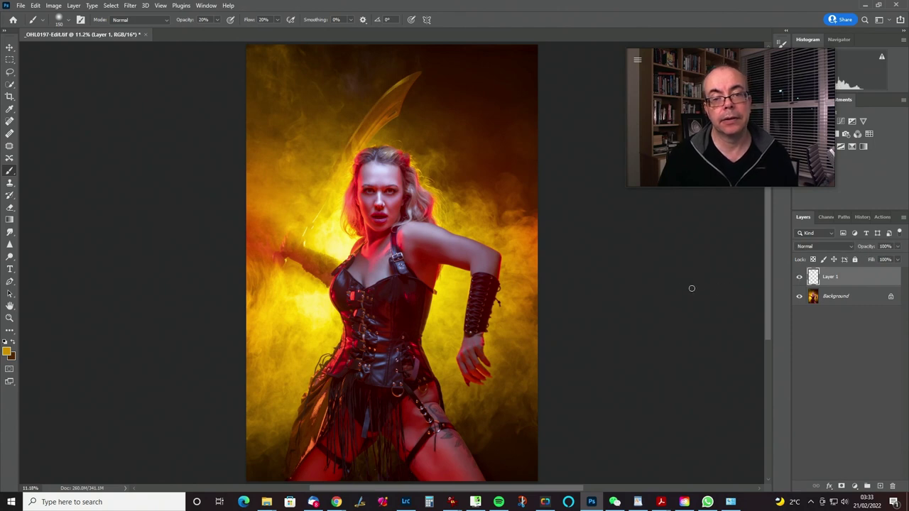
click(799, 278)
click(799, 278)
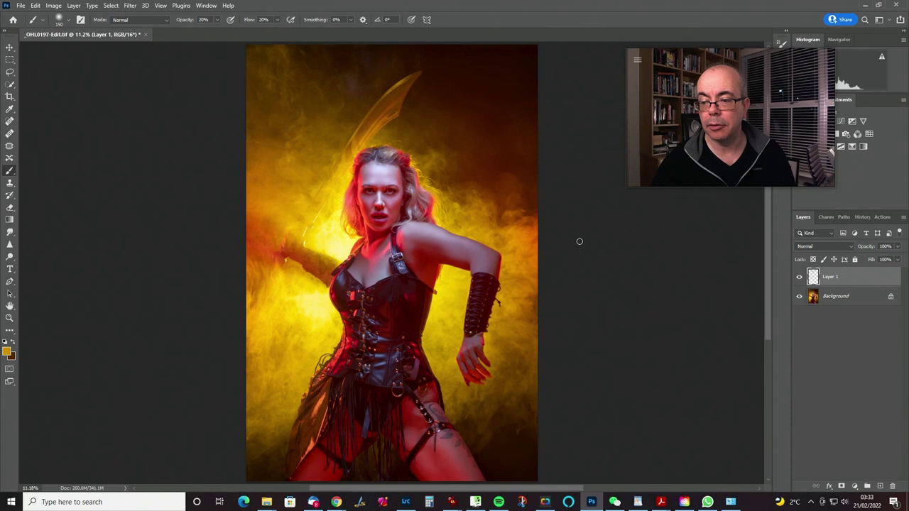
- Restore and drop the blade-edge selection, and lasso loosely around the sword's tip on Layer 1
key(ctrl+plus)
key(ctrl+plus)
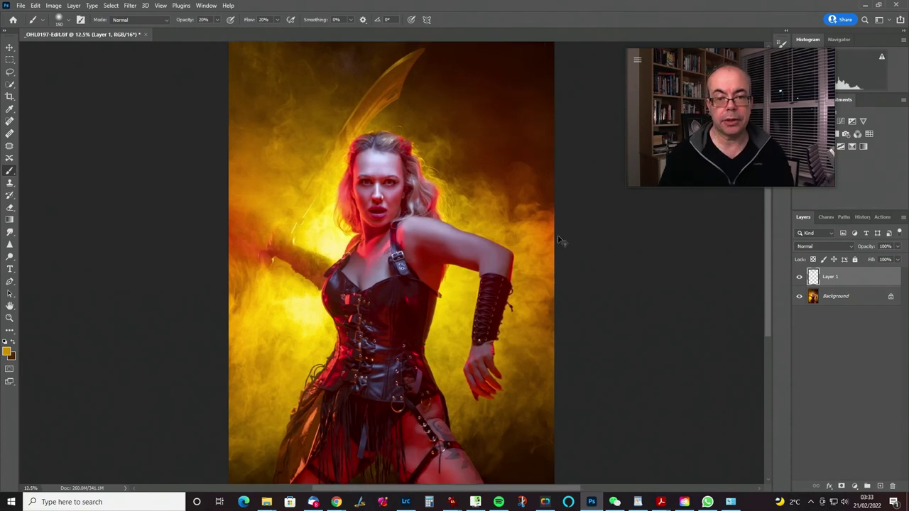
key(ctrl+plus)
scroll(493, 367, up, 5)
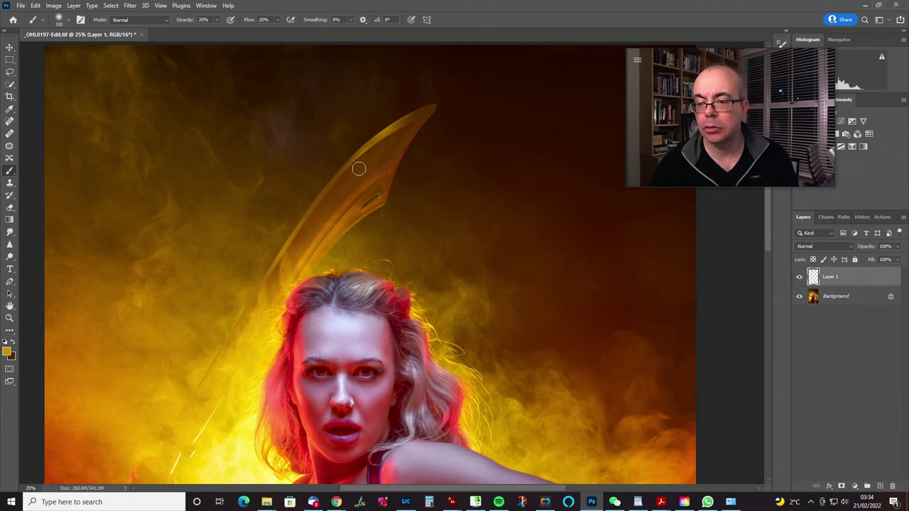
key(ctrl+shift+d)
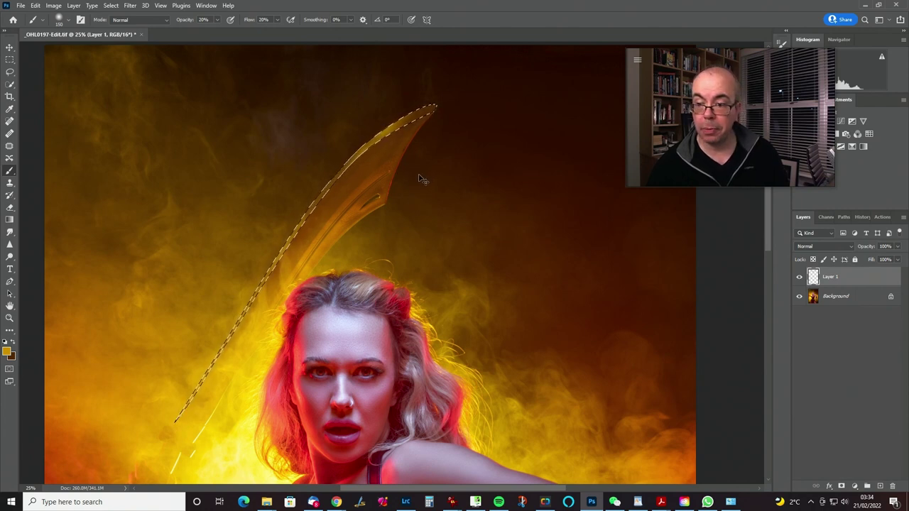
key(ctrl+d)
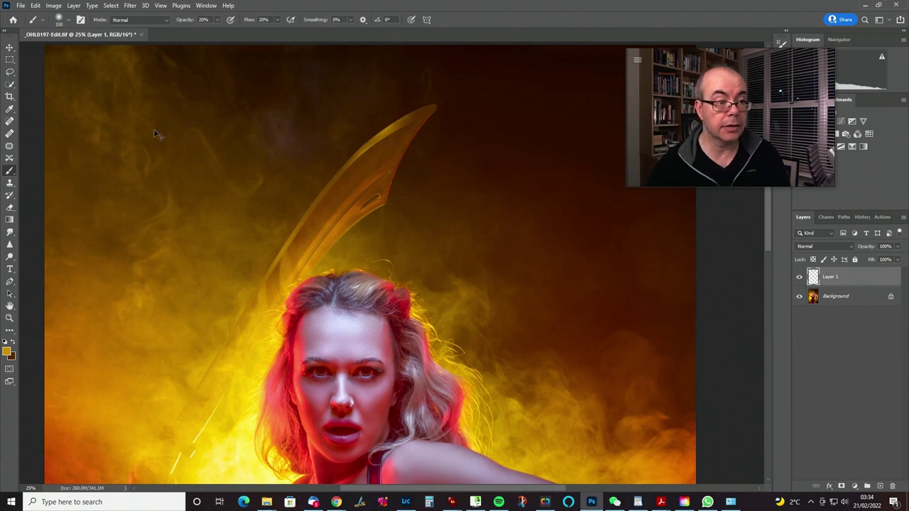
click(10, 72)
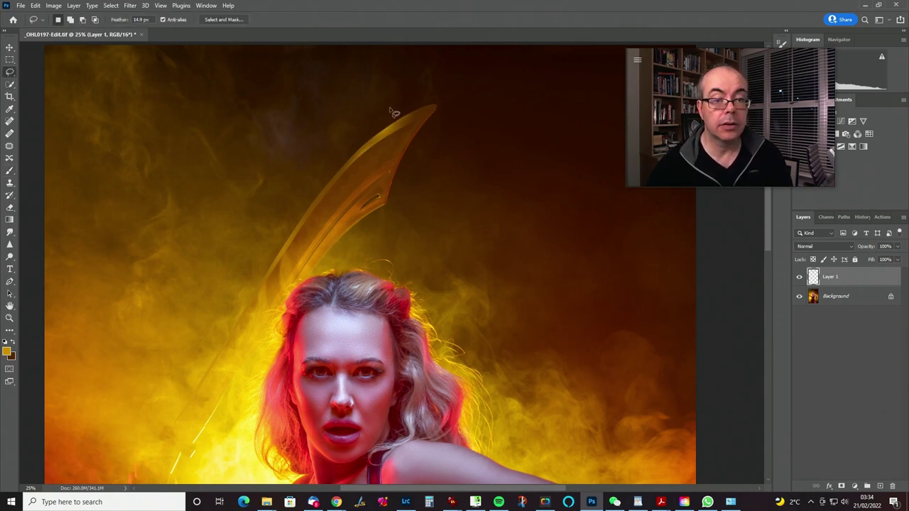
mouse_move(328, 149)
mouse_down()
mouse_move(446, 149)
mouse_move(398, 90)
mouse_up()
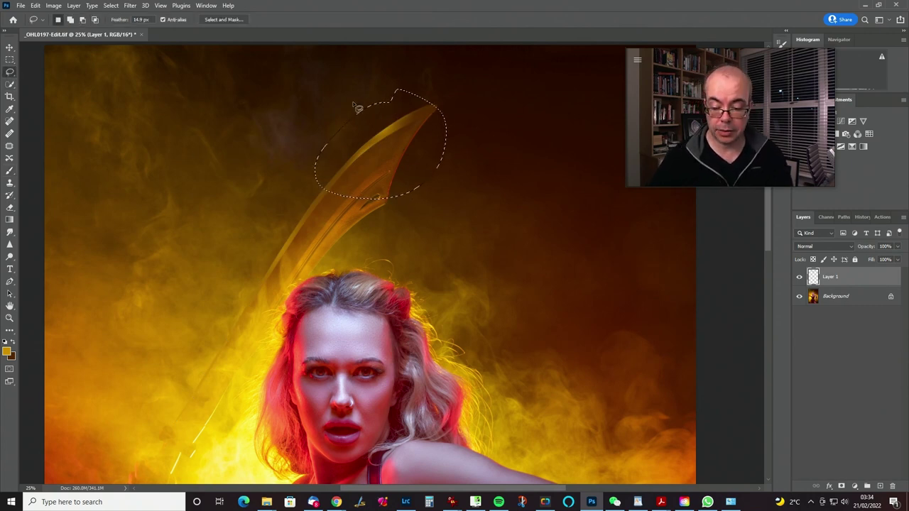
- Soften the lassoed blade tip with a Gaussian Blur of 5 pixels radius and clear the selection
key(ctrl+alt+f)
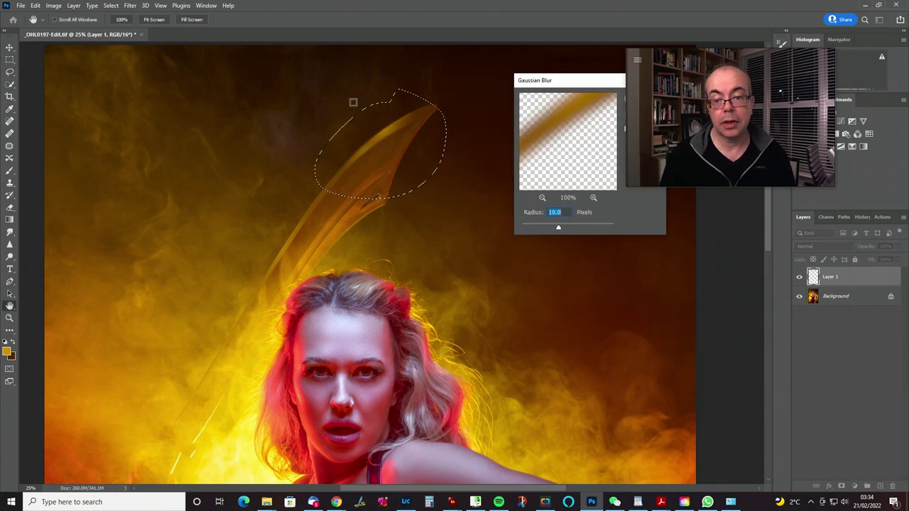
text(5)
key(Return)
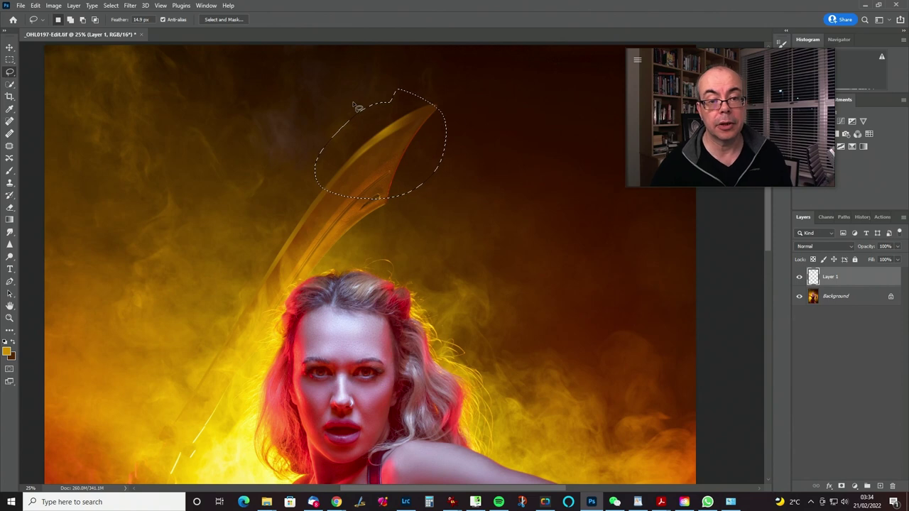
key(ctrl+d)
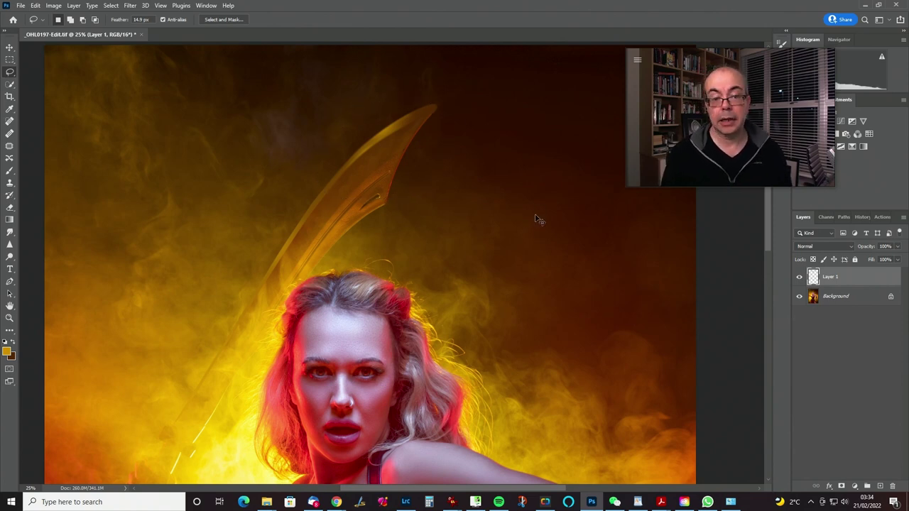
- Check the whole portrait at several magnifications and merge Layer 1 into the Background
key(ctrl+0)
key(ctrl+plus)
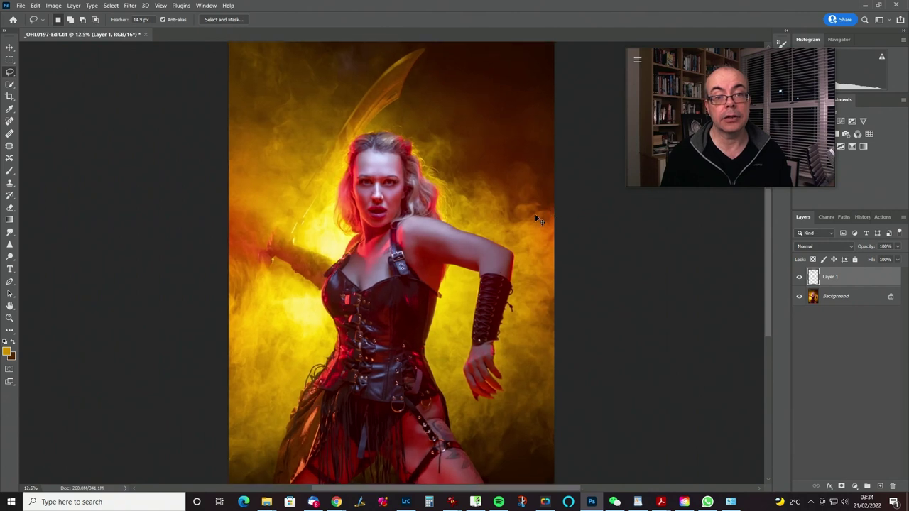
key(ctrl+minus)
key(ctrl+plus)
key(ctrl+plus)
key(ctrl+minus)
key(ctrl+minus)
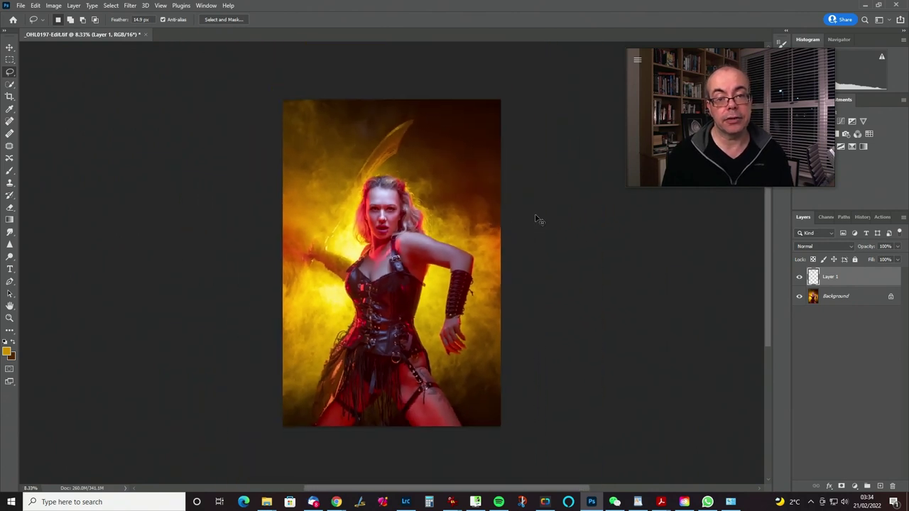
key(ctrl+plus)
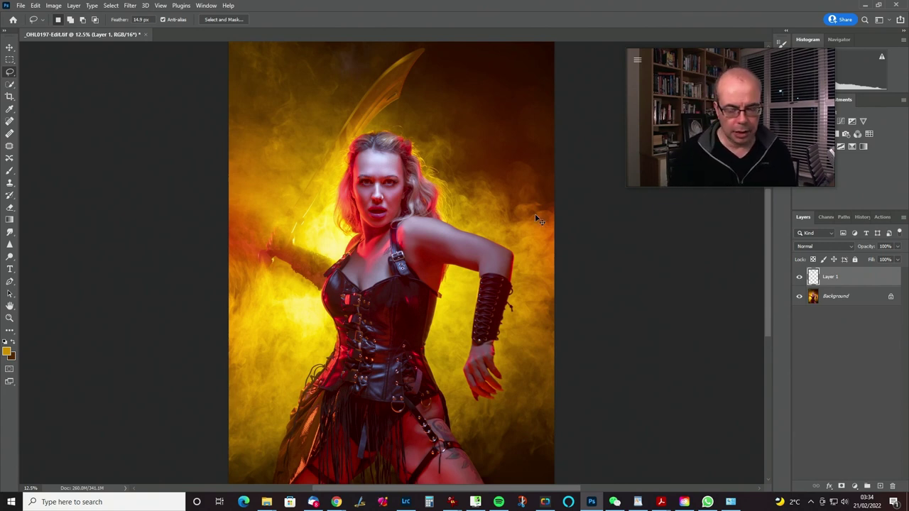
key(Delete)
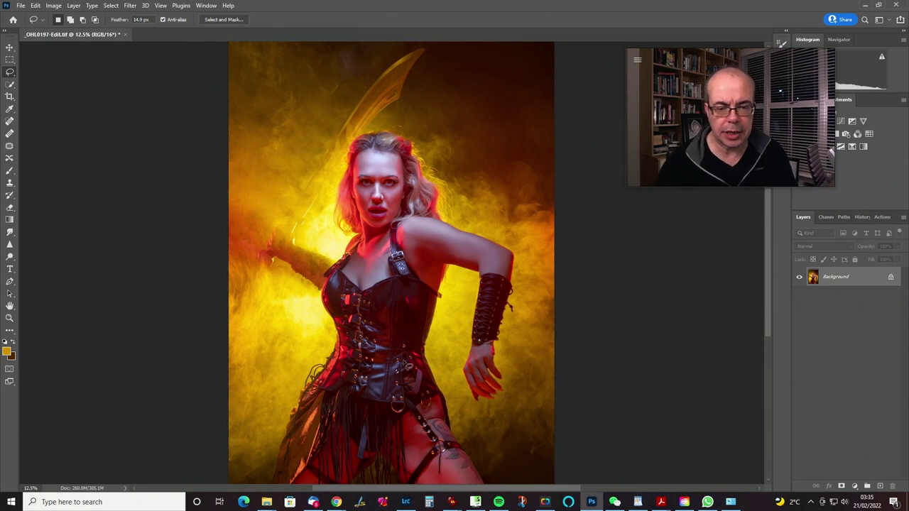
- Quick-select the yellow backdrop around the loose strap end beside the corset, using a brush size of 20
scroll(428, 348, up, 4)
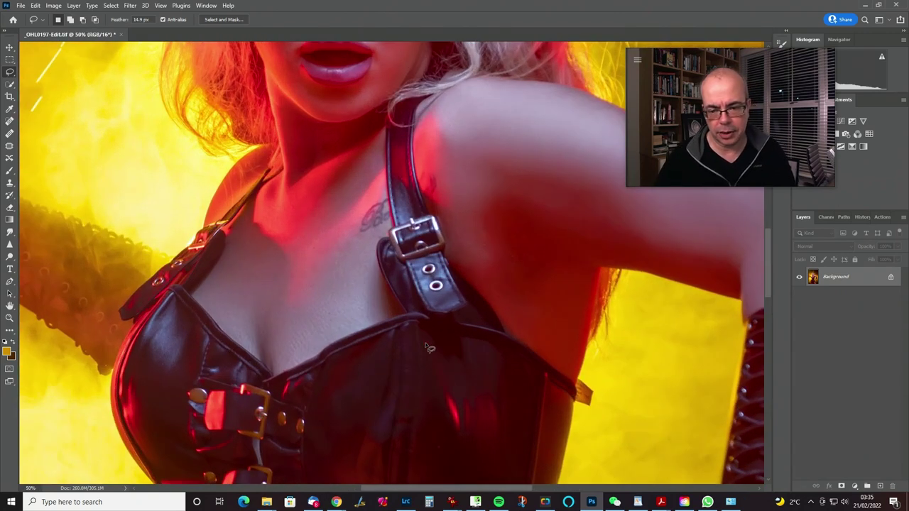
drag(523, 371, 286, 227)
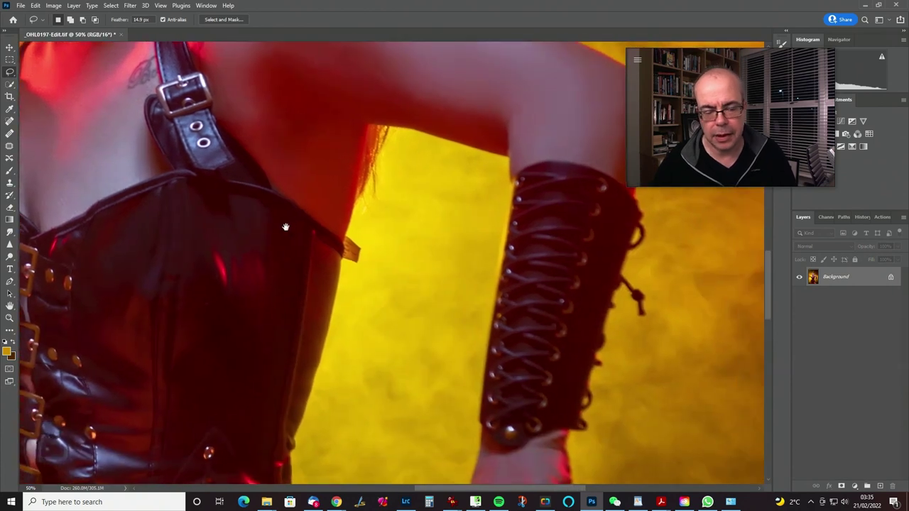
scroll(290, 228, up, 1)
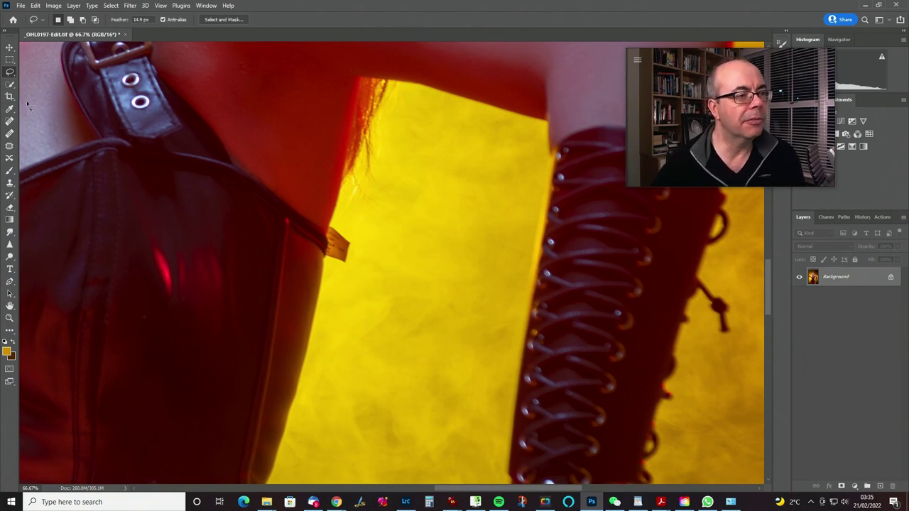
click(10, 85)
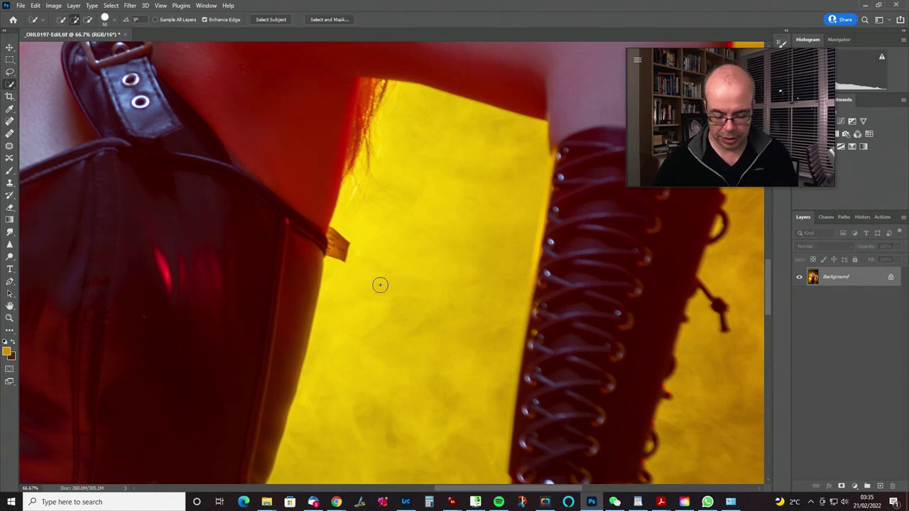
key(bracketleft)
key(bracketleft)
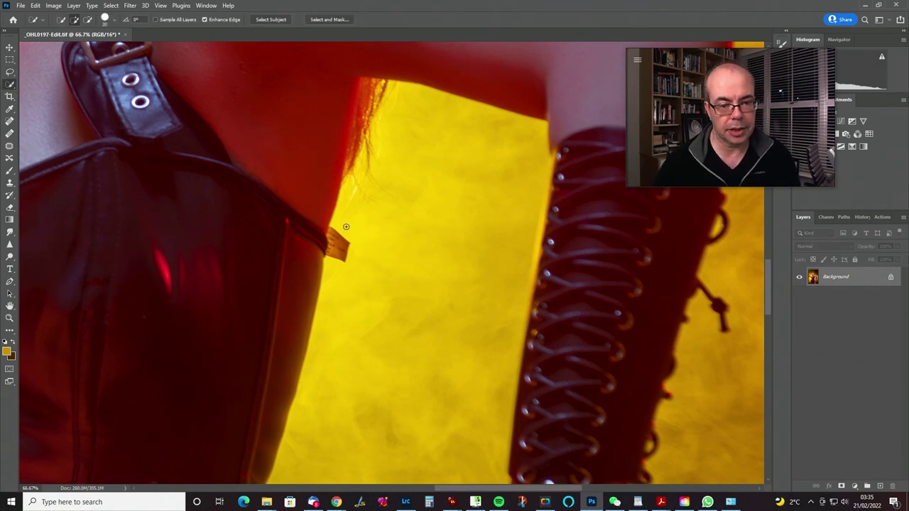
mouse_move(344, 213)
mouse_down()
mouse_move(330, 283)
mouse_move(346, 233)
mouse_move(348, 265)
mouse_move(360, 243)
mouse_move(353, 275)
mouse_move(361, 277)
mouse_move(353, 216)
mouse_move(359, 204)
mouse_move(365, 265)
mouse_up()
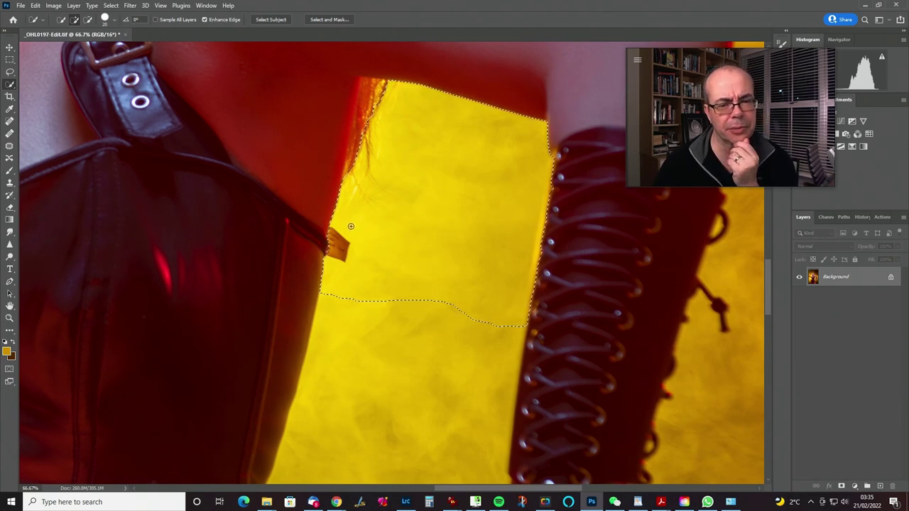
- Clone yellow backdrop over the loose strap end with the Clone Stamp, clear the selection, and review the whole portrait
key(s)
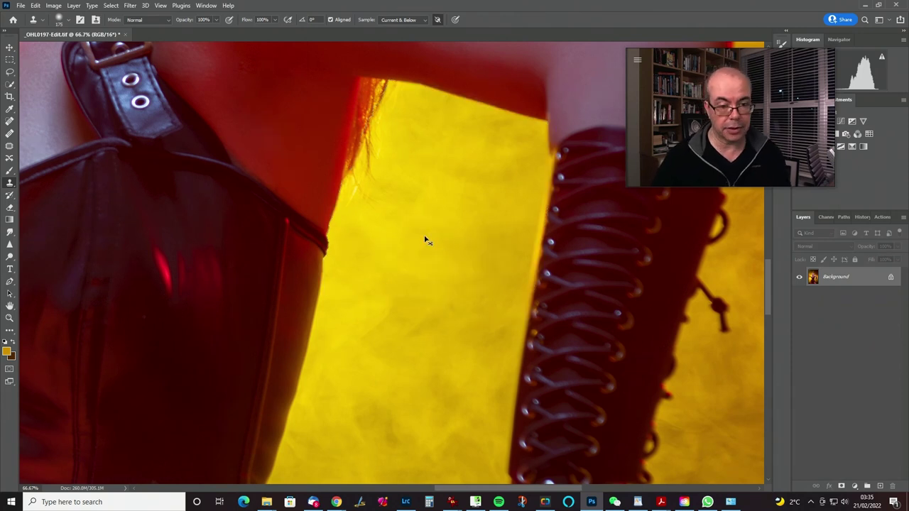
key(ctrl+d)
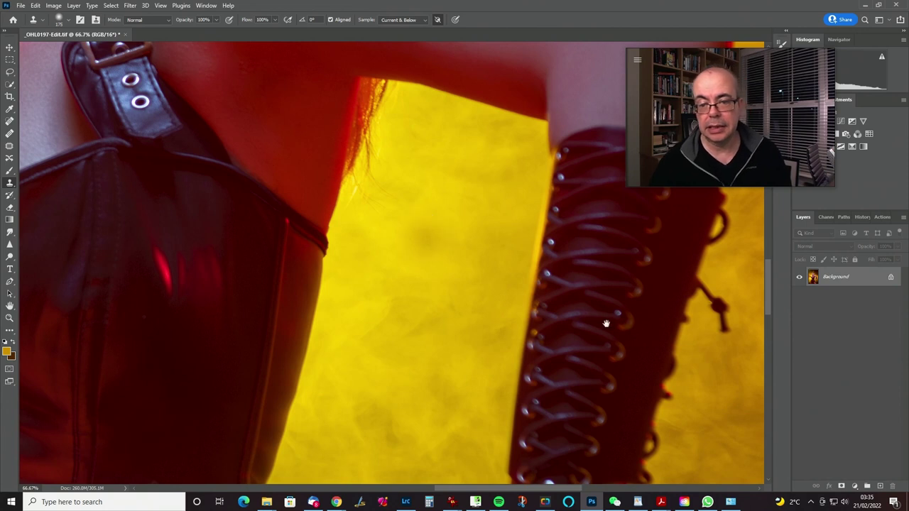
key(ctrl+0)
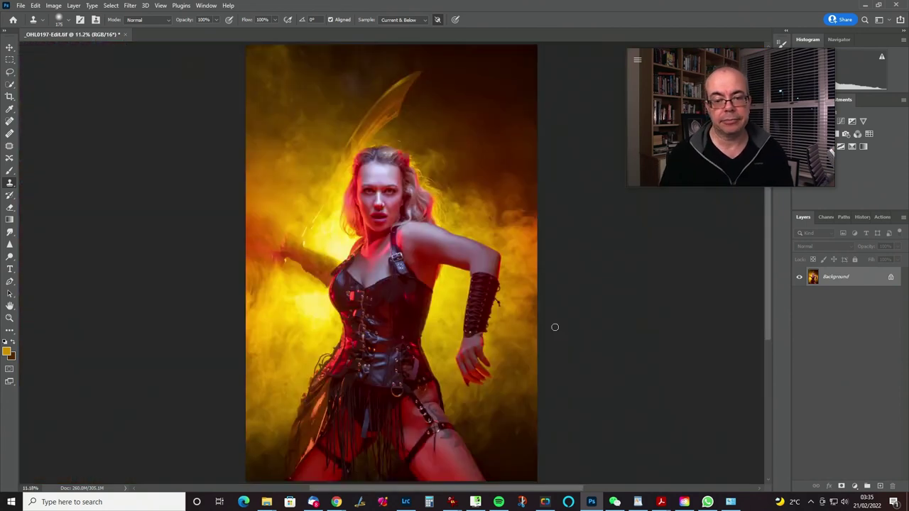
mouse_move(416, 337)
mouse_down()
mouse_move(399, 294)
mouse_move(385, 306)
mouse_up()
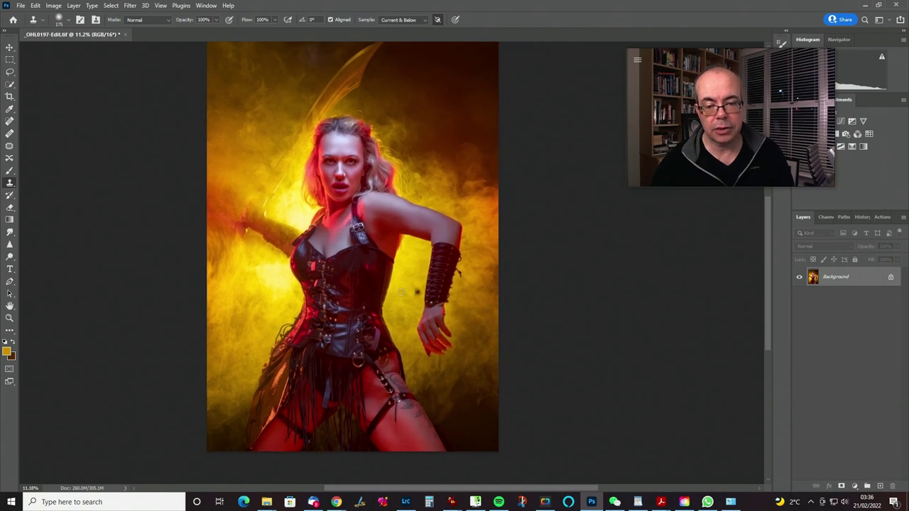
drag(355, 323, 418, 265)
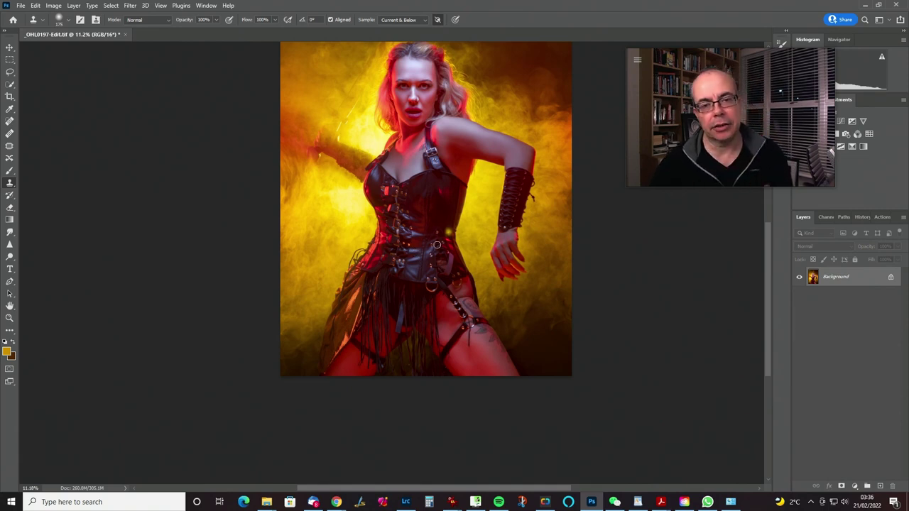
mouse_move(427, 232)
mouse_down()
mouse_move(411, 290)
mouse_move(413, 246)
mouse_up()
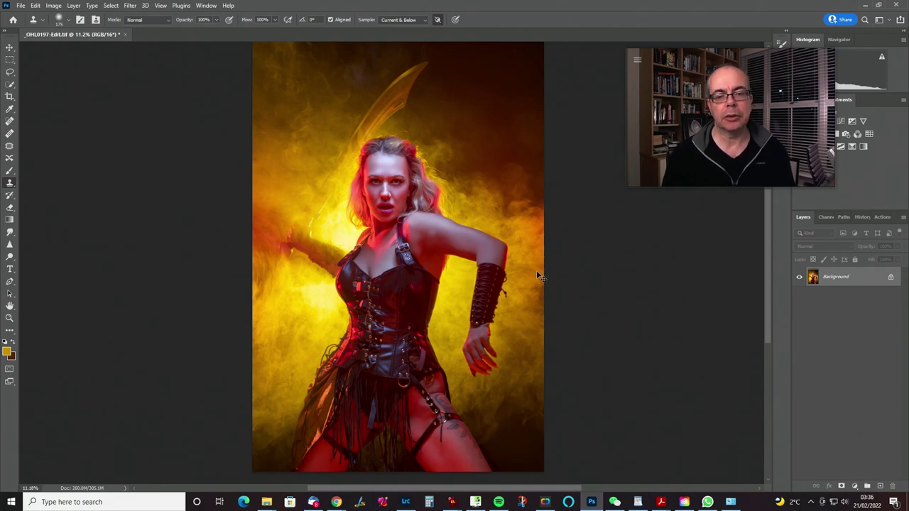
- Add a Curves adjustment layer above the Background and move its properties clear of the model's face
key(ctrl+plus)
key(ctrl+plus)
key(ctrl+plus)
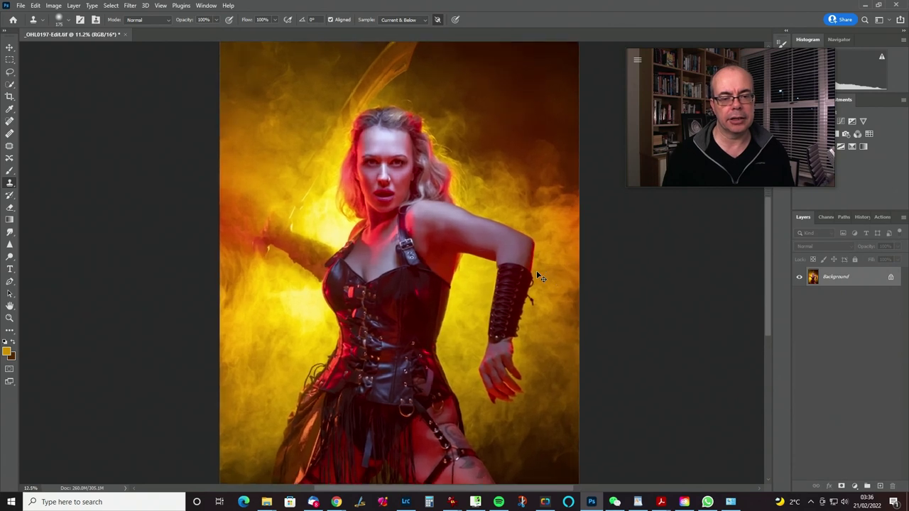
key(ctrl+plus)
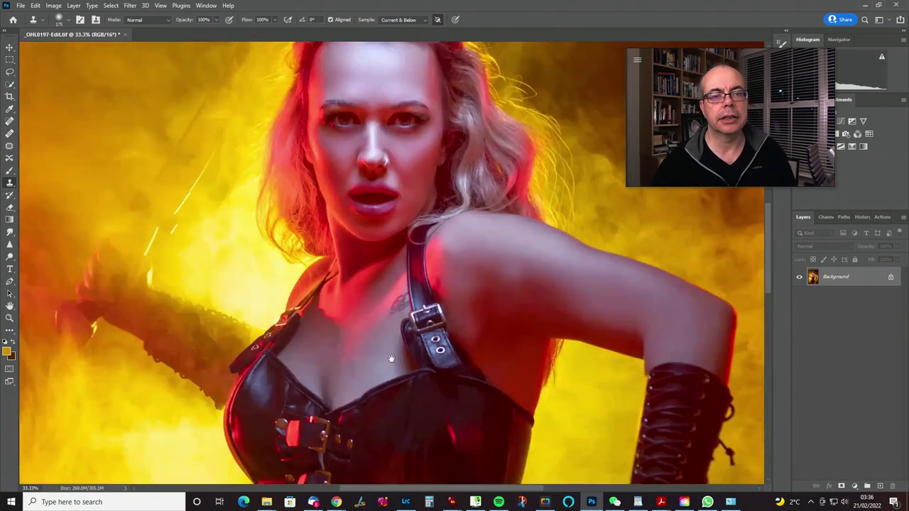
scroll(447, 312, up, 3)
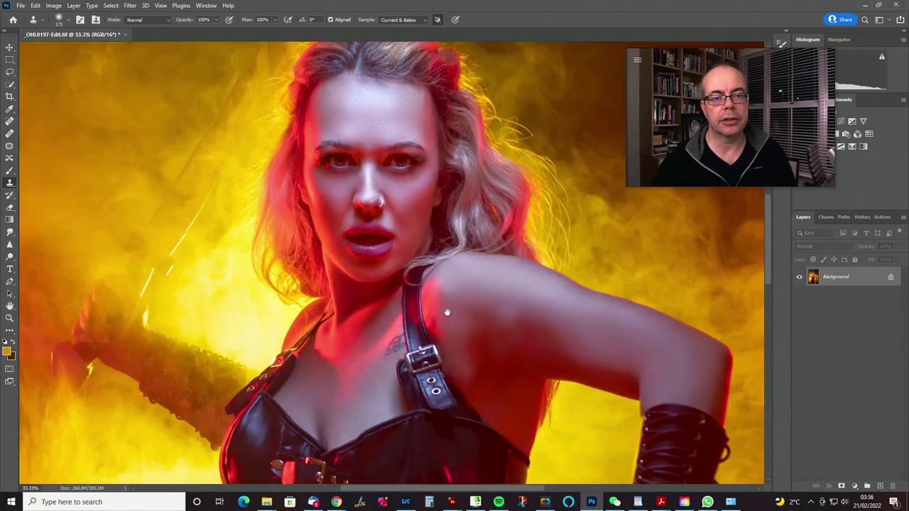
click(725, 66)
drag(720, 50, 631, 15)
click(837, 118)
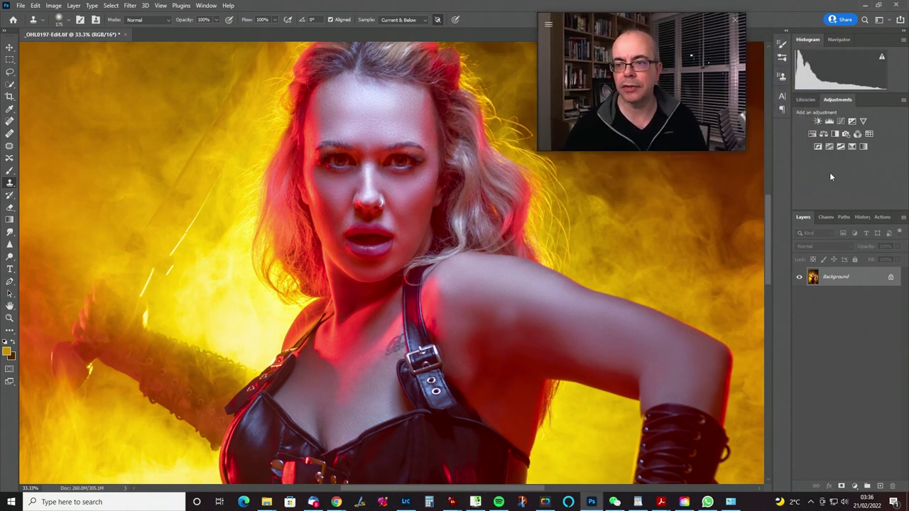
click(839, 121)
drag(757, 85, 674, 183)
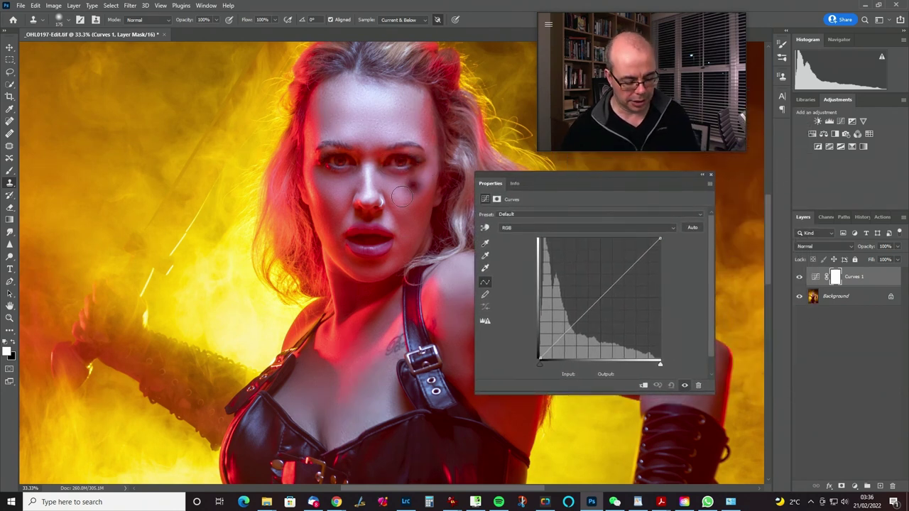
- Using the Curves on-image adjustment, brighten the tone sampled at the eye and set the darker point at input 28 to output 27
click(485, 227)
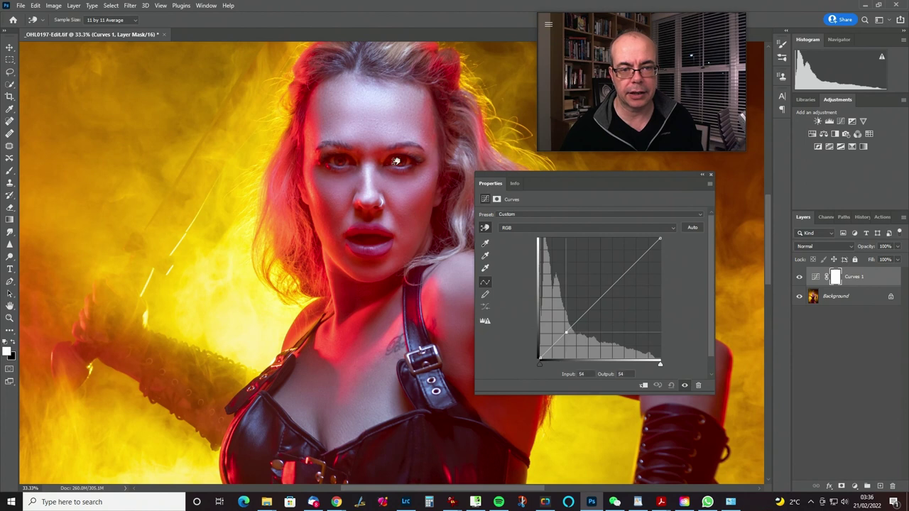
drag(396, 158, 396, 155)
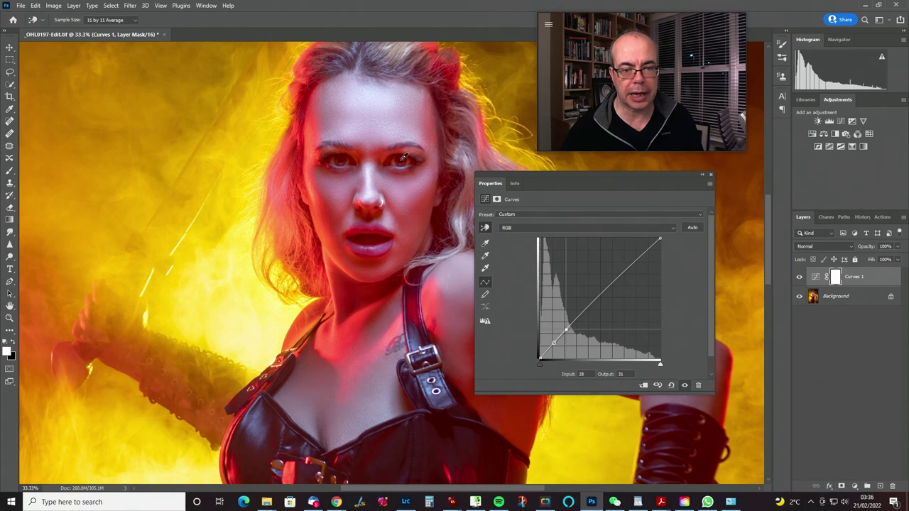
drag(402, 160, 402, 162)
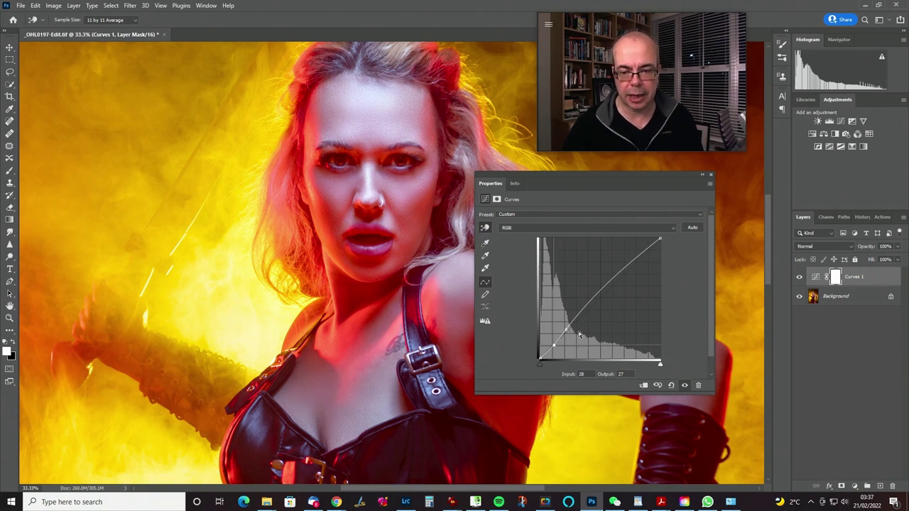
- Shape the RGB curve with points at input 23, output 15 and input 87, output 150, and invert the Curves mask to black
drag(565, 327, 552, 352)
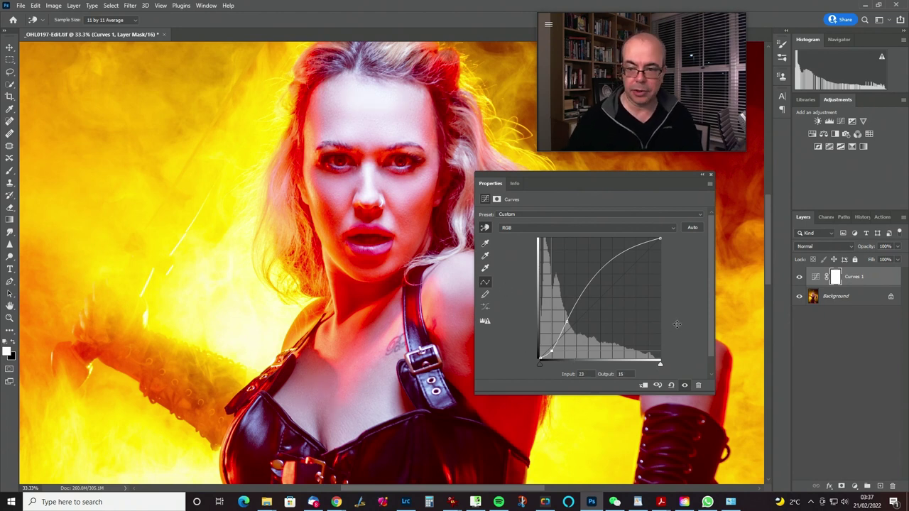
key(ctrl+i)
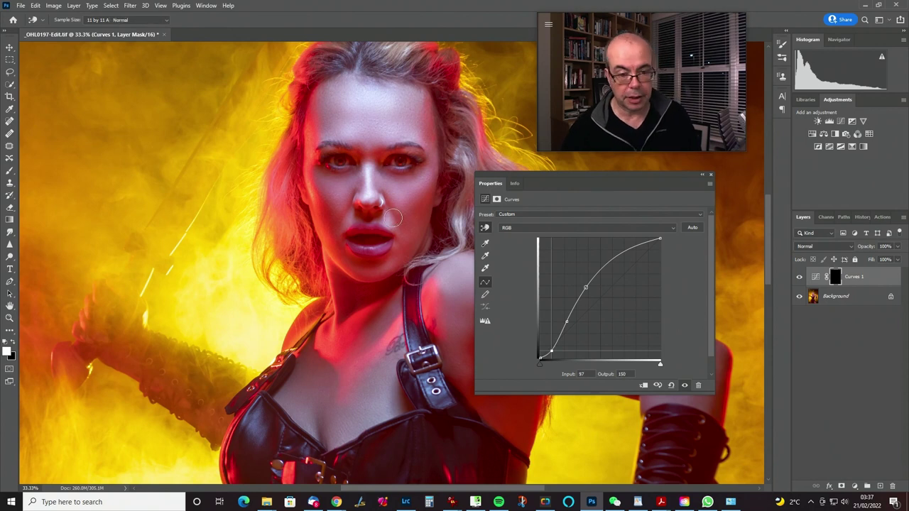
- Paint white on the Curves mask over both eyes with the Brush at 100% opacity and 100% flow
key(b)
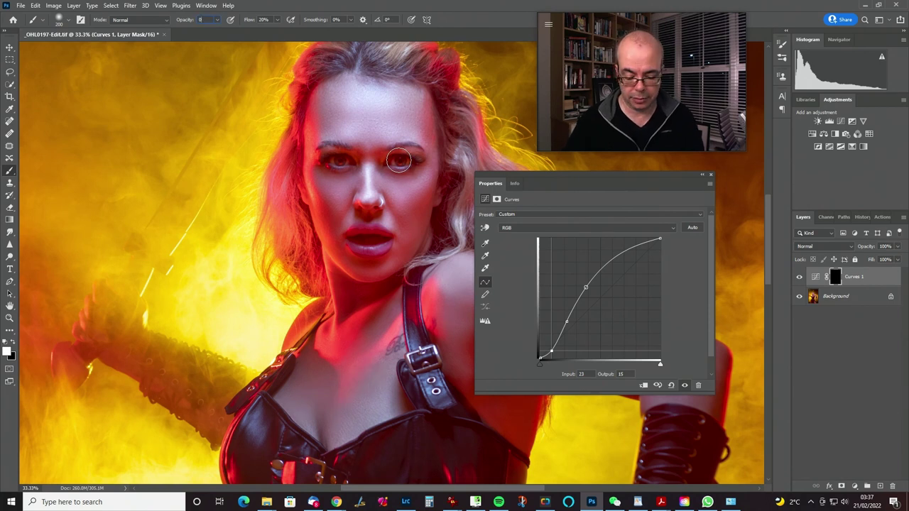
key(0)
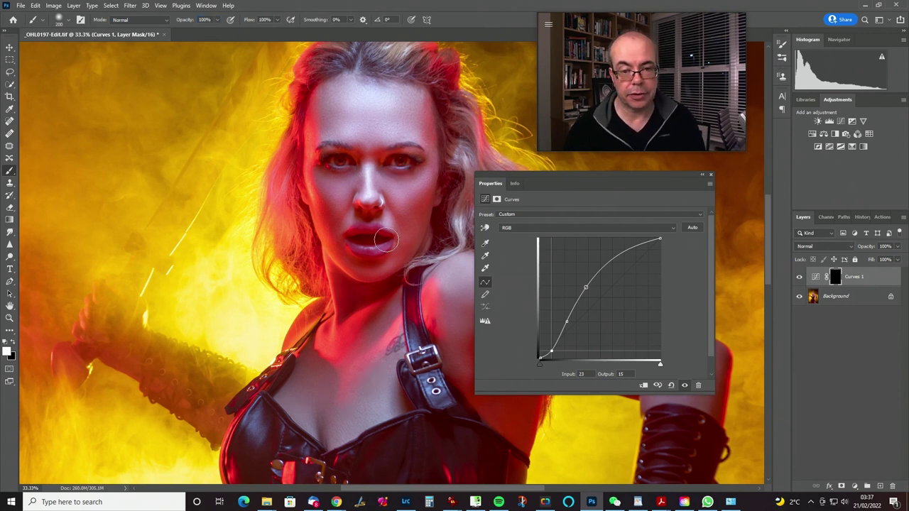
mouse_move(399, 162)
mouse_down()
mouse_move(348, 171)
mouse_move(338, 162)
mouse_up()
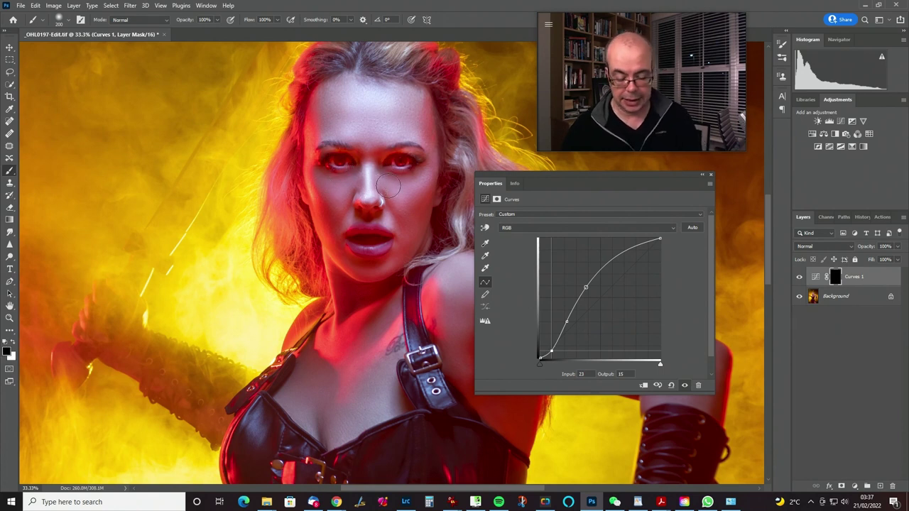
- Paint black on the Curves mask over the pupils and around the eyes with a size 50 brush
key(bracketleft)
key(bracketleft)
key(bracketleft)
key(bracketleft)
key(bracketleft)
key(bracketleft)
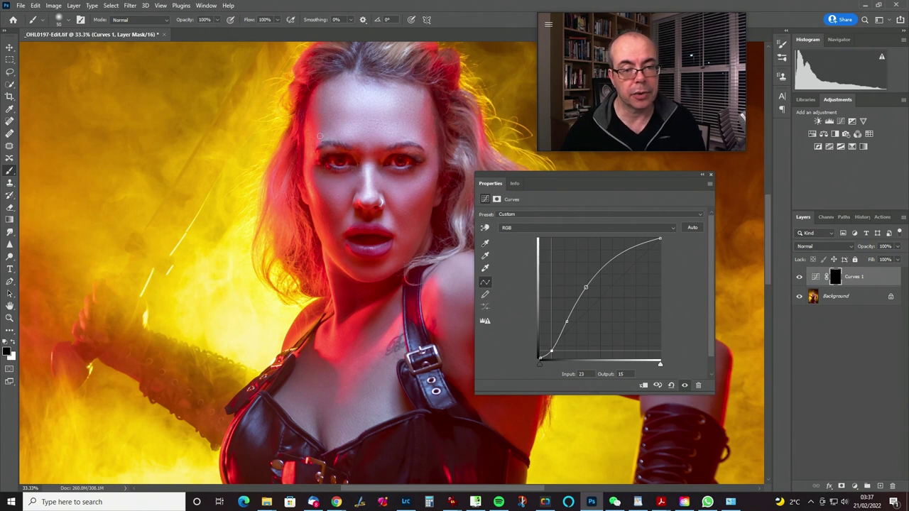
- View the Curves mask on its own, paint the grey spill around the eyes black with a size 100 brush, and return to the image
alt+click(836, 278)
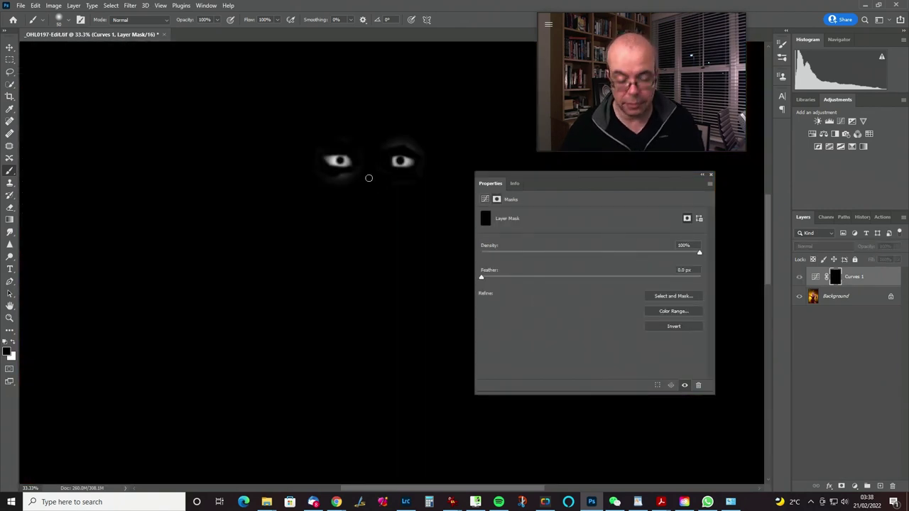
key(bracketright)
key(bracketright)
key(bracketright)
key(bracketright)
key(bracketright)
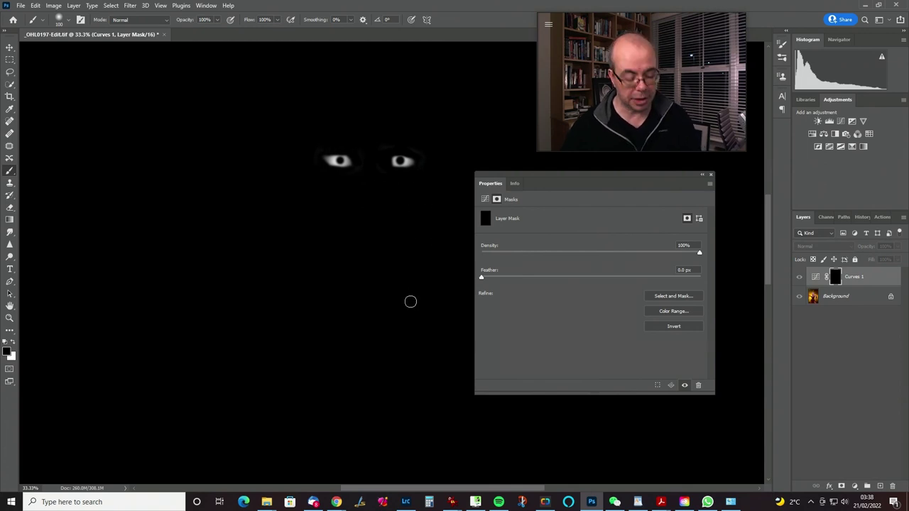
alt+click(828, 283)
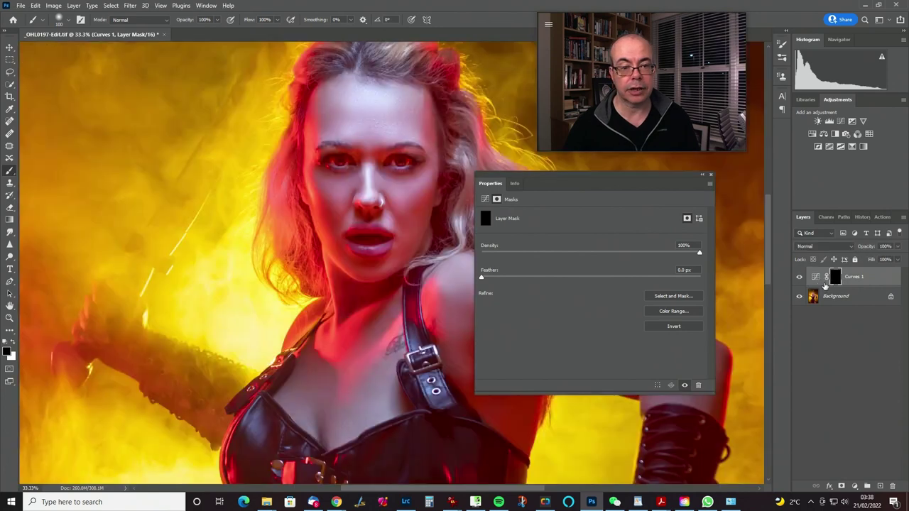
- Compare the whole portrait with and without the Curves 1 layer
key(ctrl+0)
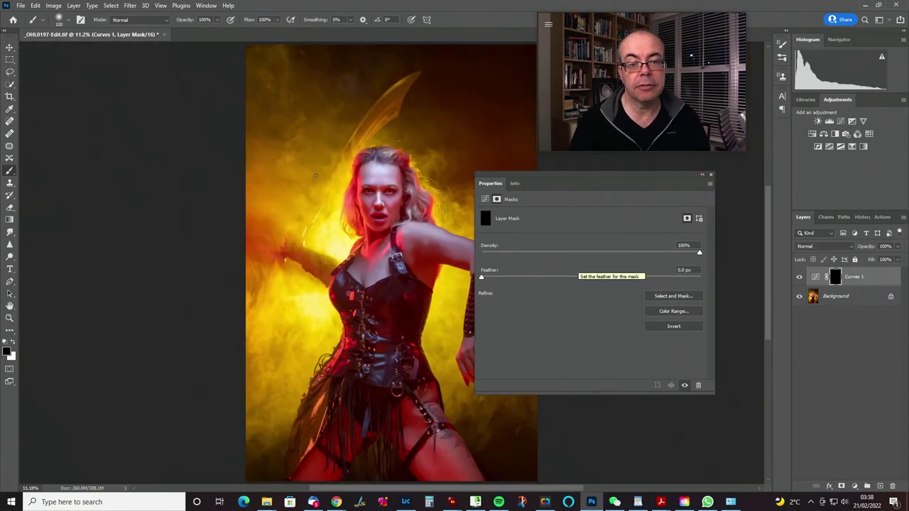
click(799, 278)
click(799, 279)
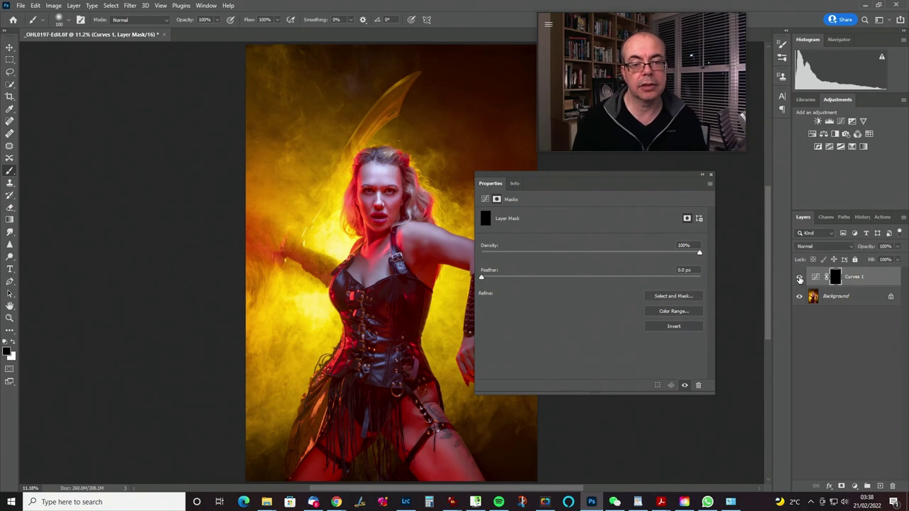
- Add a Hue/Saturation adjustment clipped to Curves 1 and set the saturation of its Reds to -52
key(ctrl+plus)
key(ctrl+plus)
key(ctrl+plus)
key(ctrl+plus)
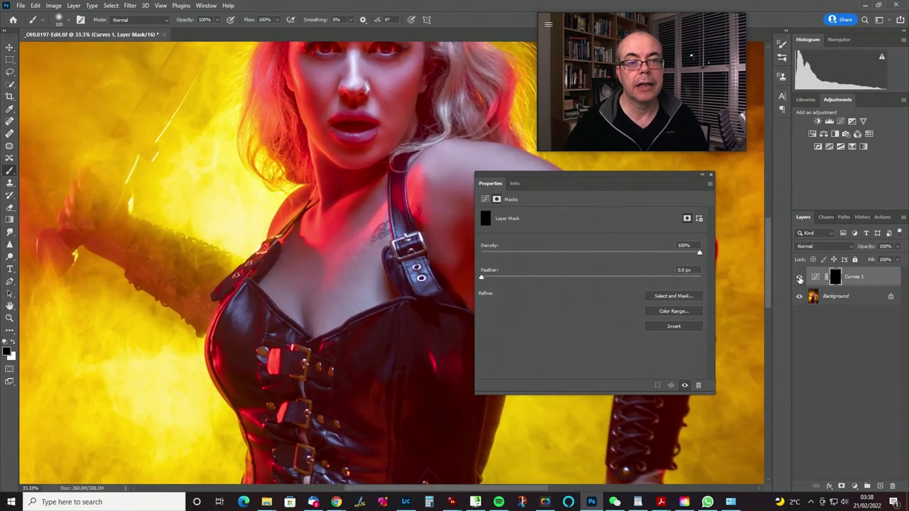
drag(426, 213, 355, 360)
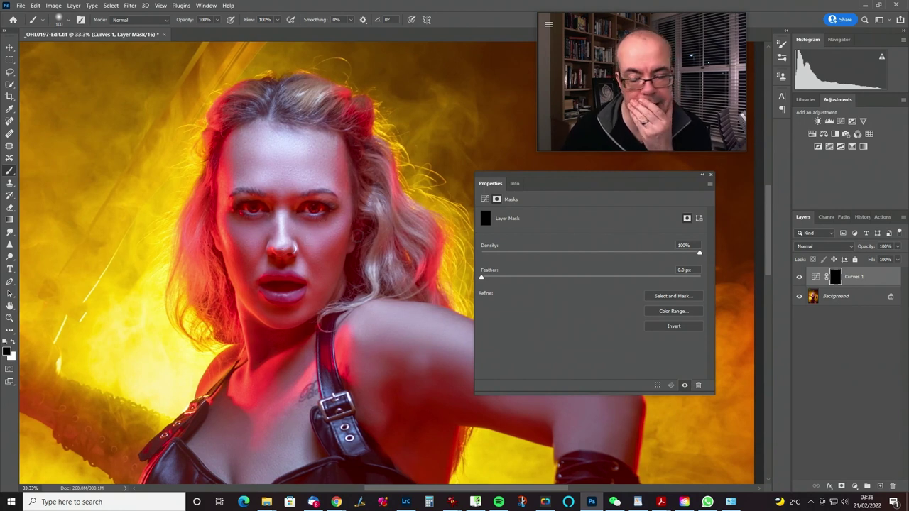
click(811, 133)
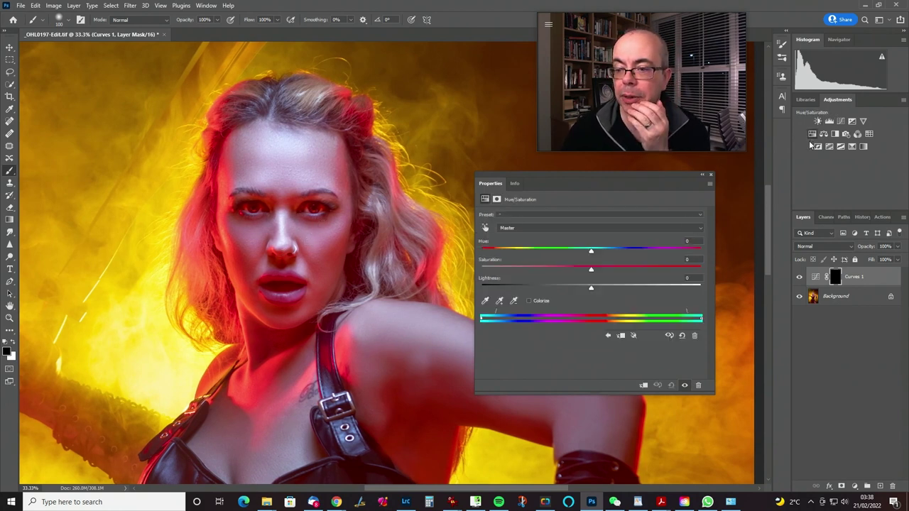
click(643, 385)
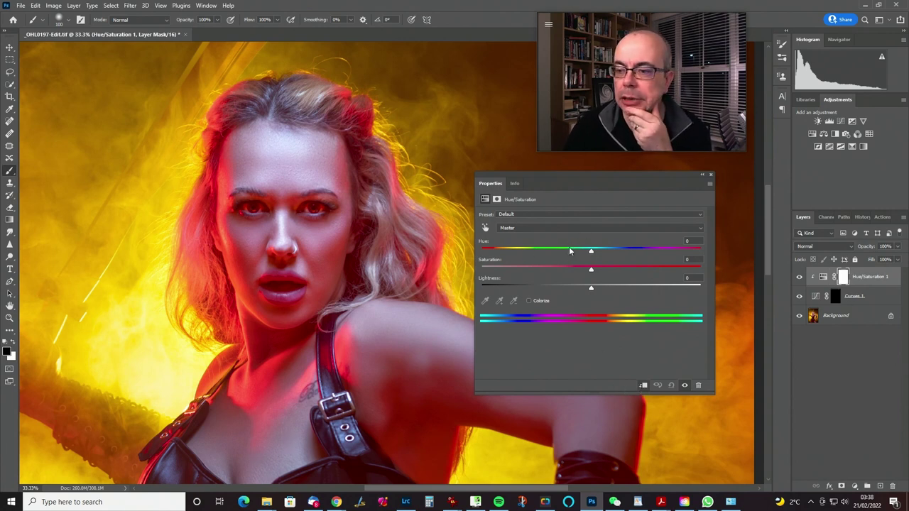
click(516, 228)
click(518, 237)
drag(590, 271, 520, 270)
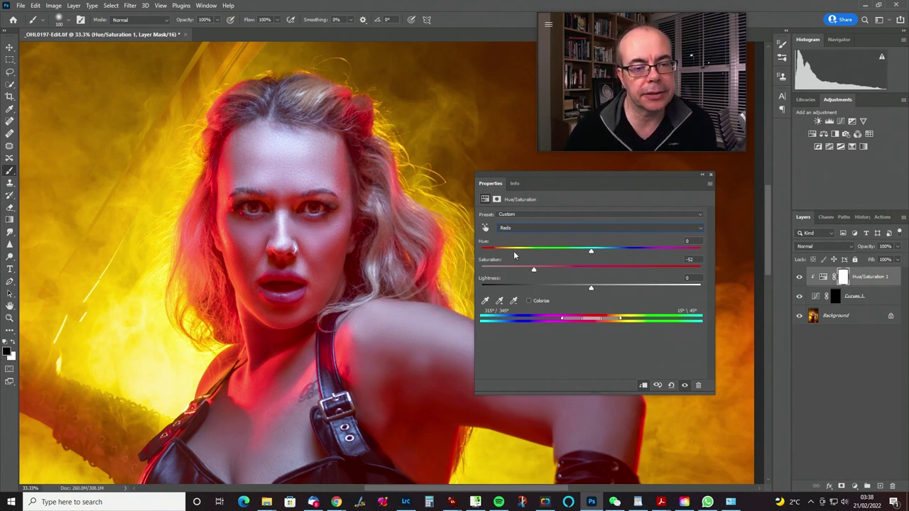
- Reduce the opacity of the Curves 1 layer to 50%, comparing the whole portrait with and without the eye adjustment
key(ctrl+0)
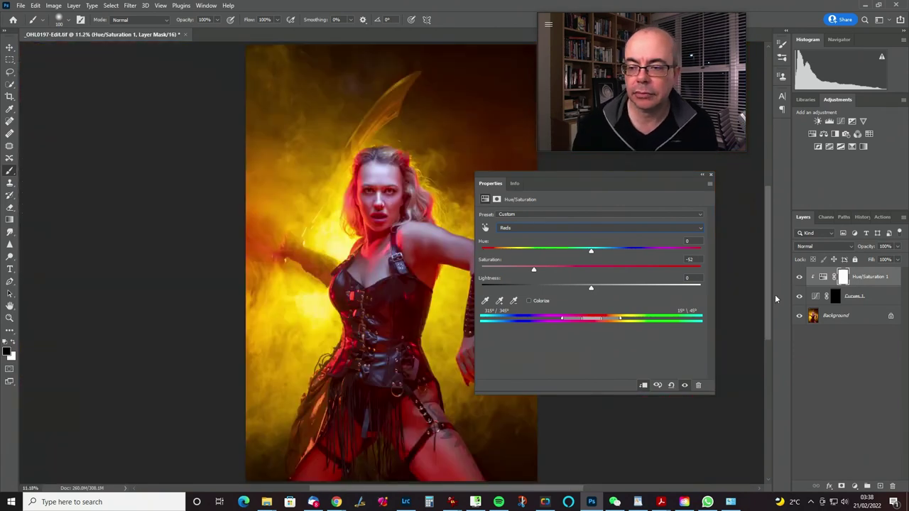
click(799, 298)
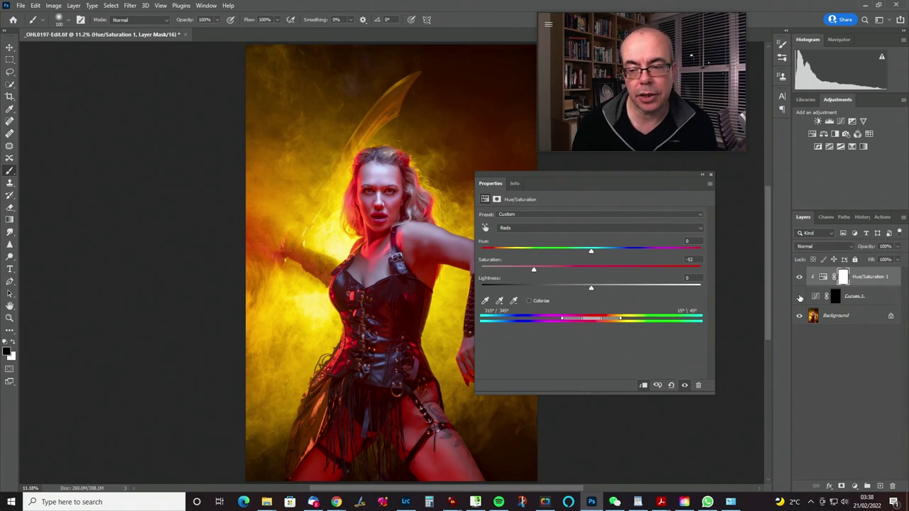
click(874, 298)
drag(870, 247, 861, 246)
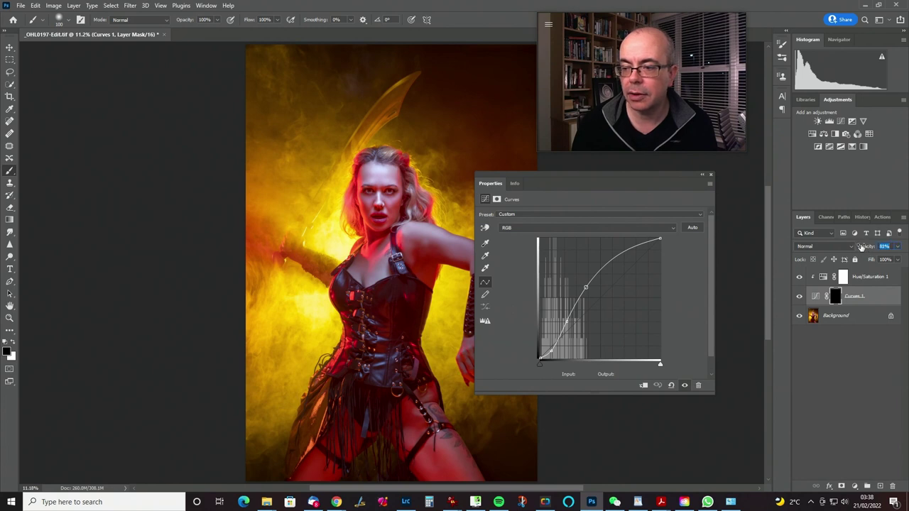
click(798, 297)
click(797, 297)
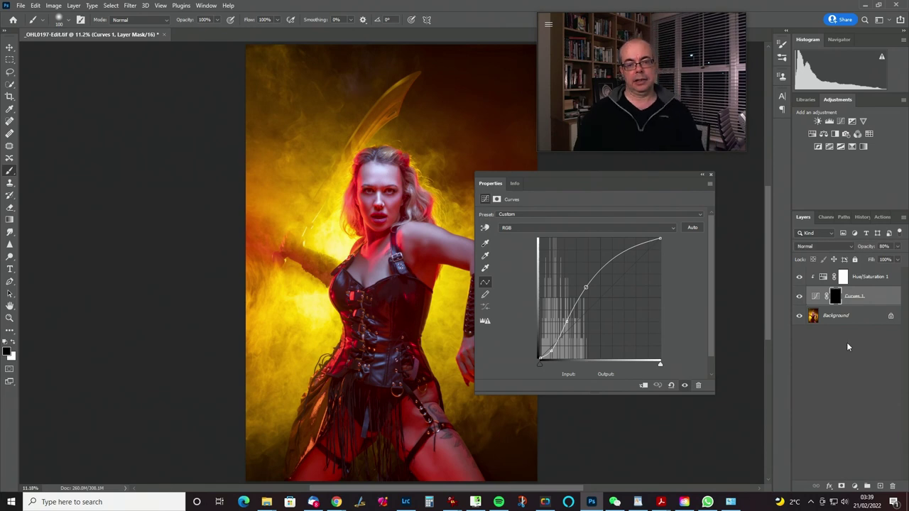
drag(871, 247, 869, 247)
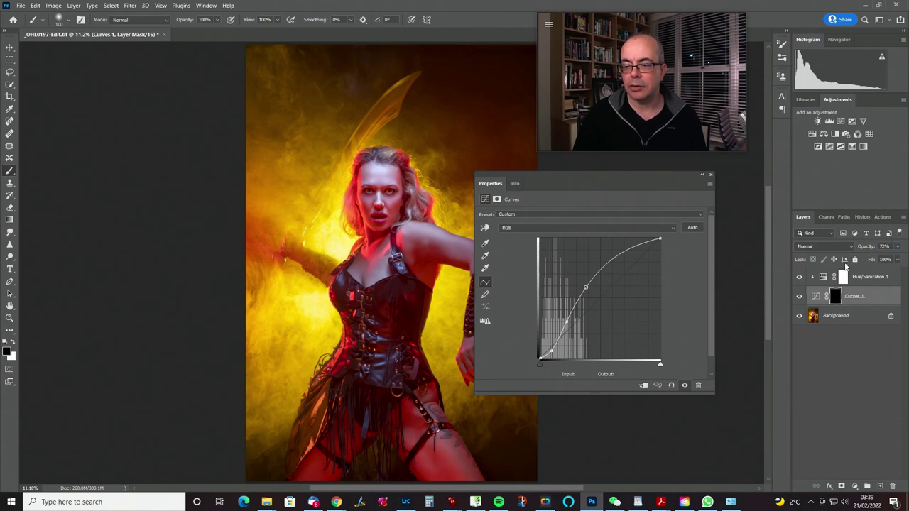
click(867, 247)
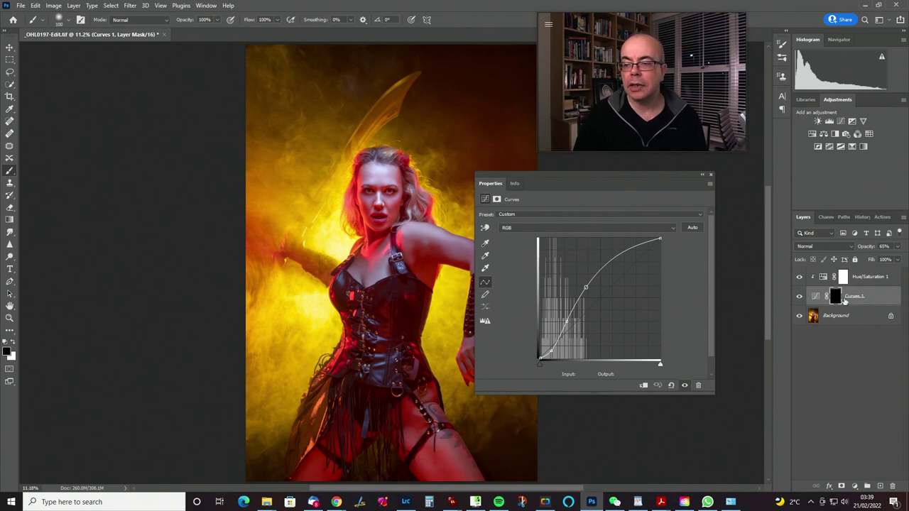
click(800, 296)
click(799, 296)
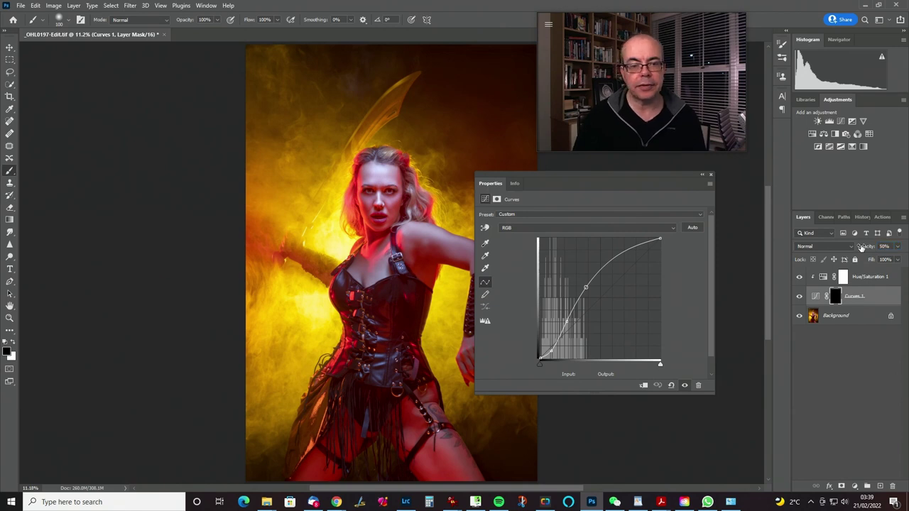
click(799, 296)
click(799, 297)
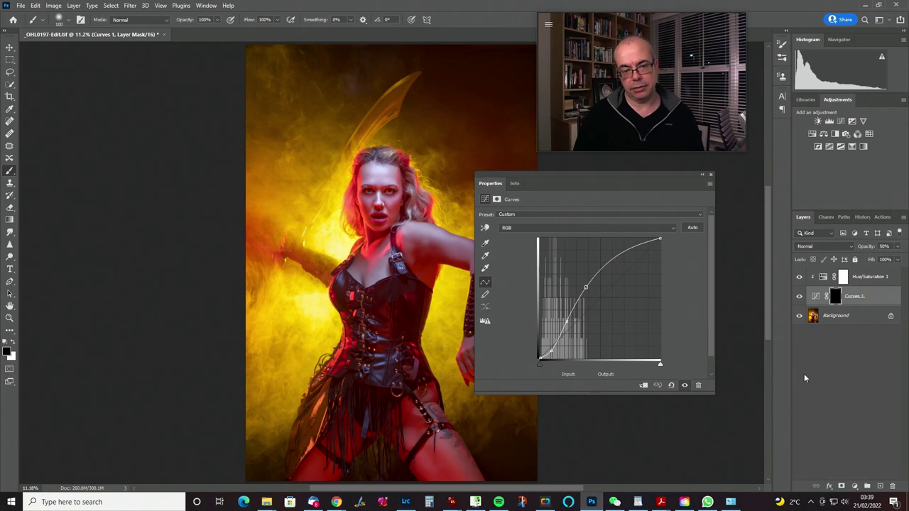
- Compare the eyes up close with and without Curves 1, and flatten the image
scroll(416, 265, up, 5)
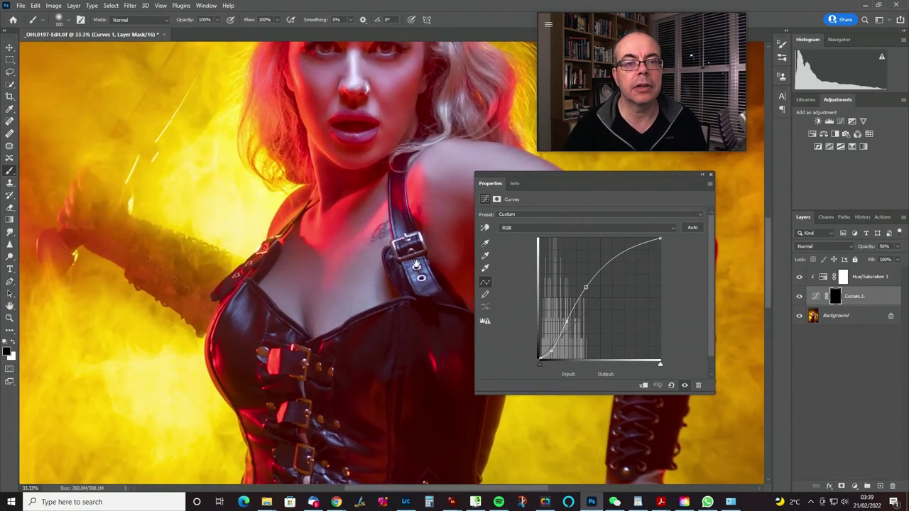
drag(417, 265, 414, 411)
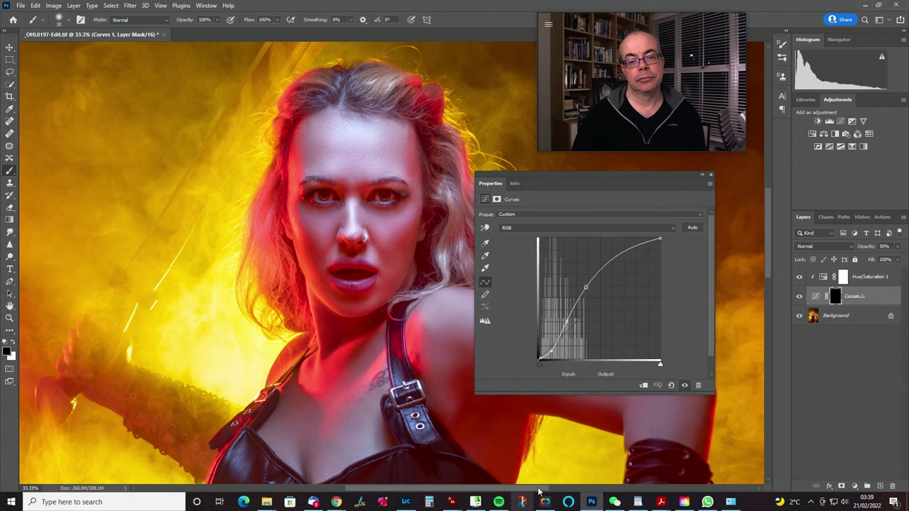
click(799, 297)
click(799, 299)
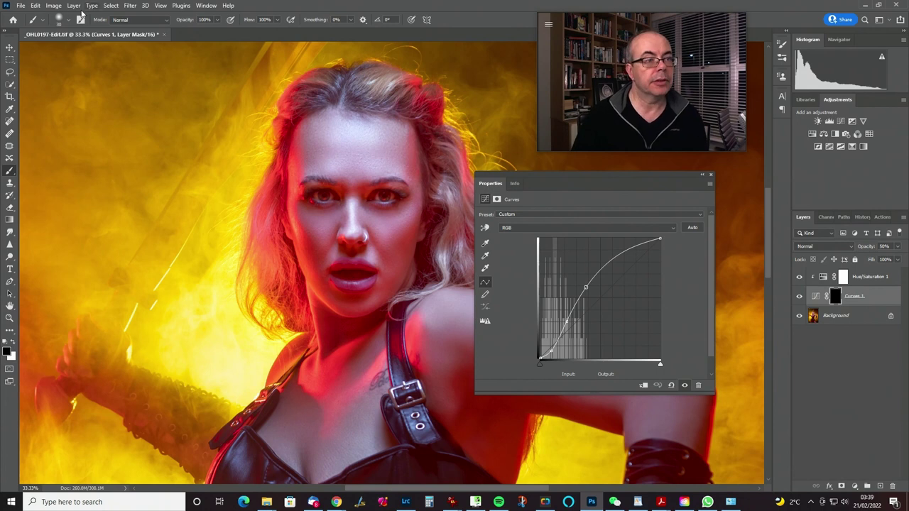
click(75, 5)
click(103, 374)
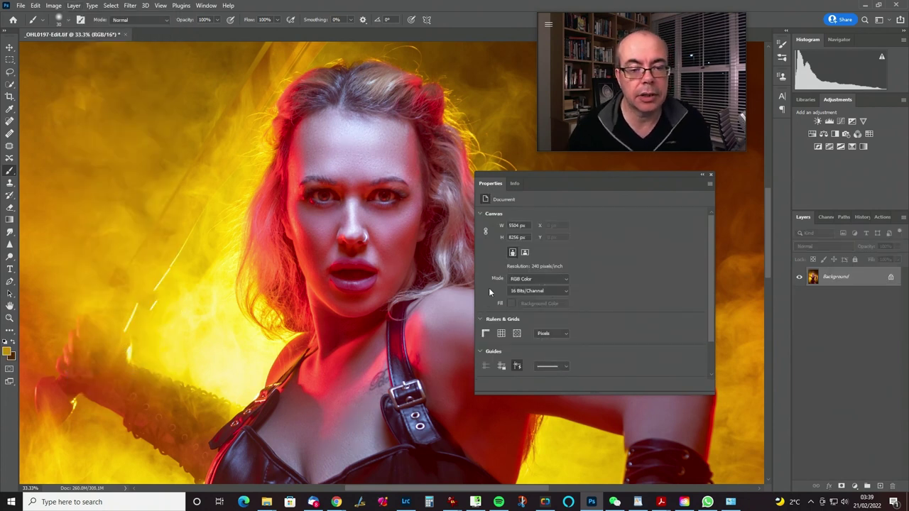
- Copy a lasso selection around the mouth, feathered 14.9 px, to a new layer and set its blend mode to Multiply
click(10, 73)
mouse_move(313, 244)
mouse_down()
mouse_move(355, 311)
mouse_move(311, 242)
mouse_up()
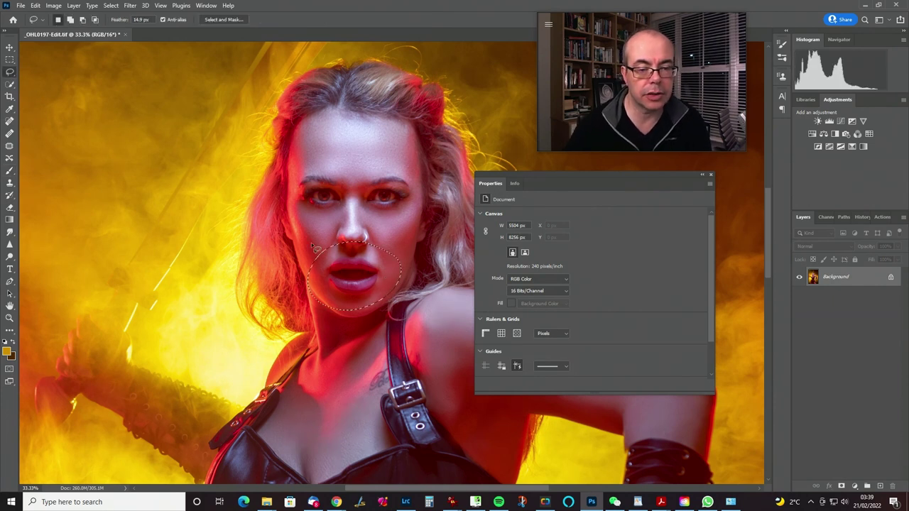
key(ctrl+j)
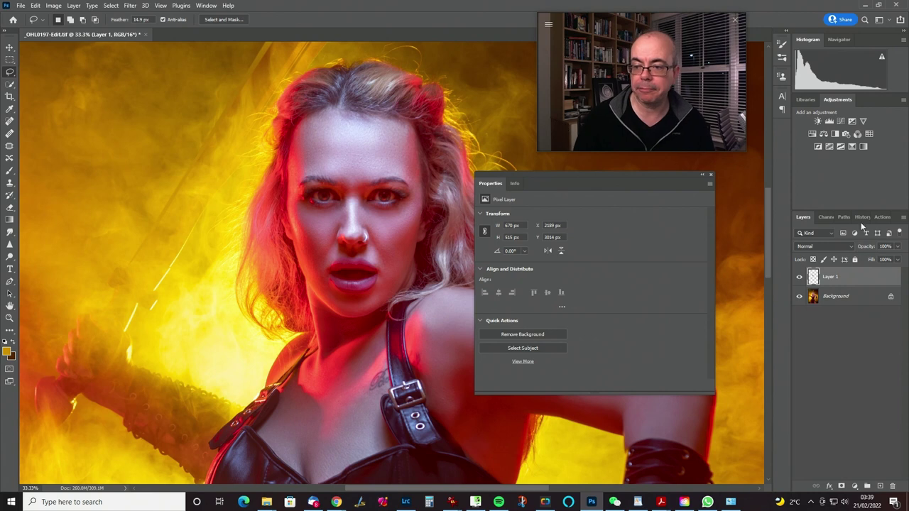
click(823, 246)
click(813, 279)
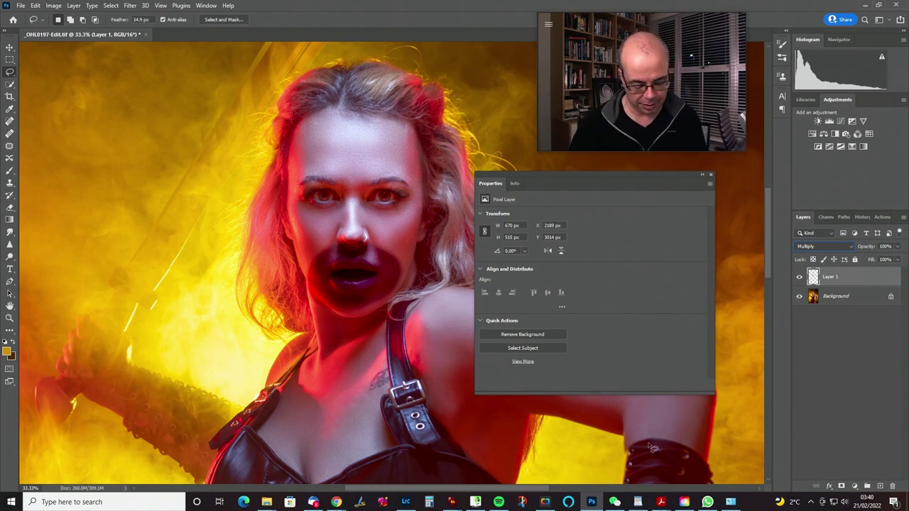
- Add a black layer mask to Layer 1 and ready the Brush tool with white at 100% opacity
alt+click(841, 485)
key(b)
key(x)
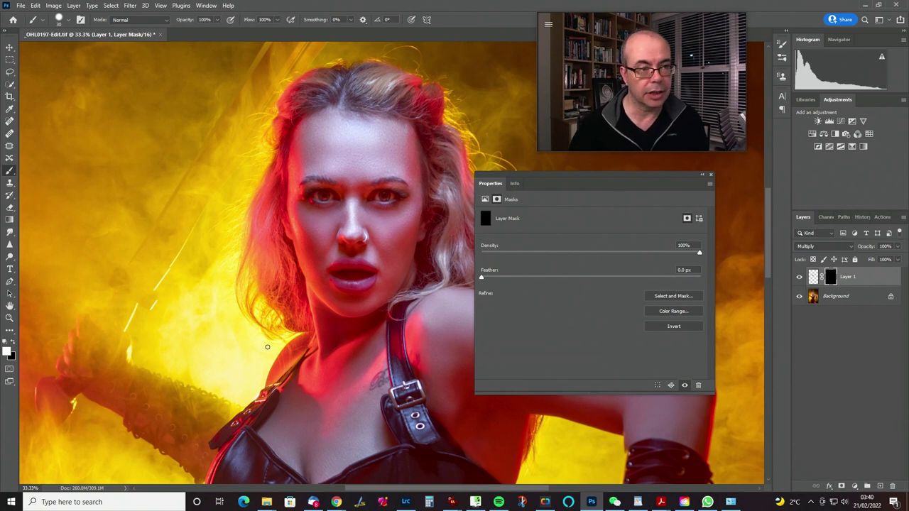
key(0)
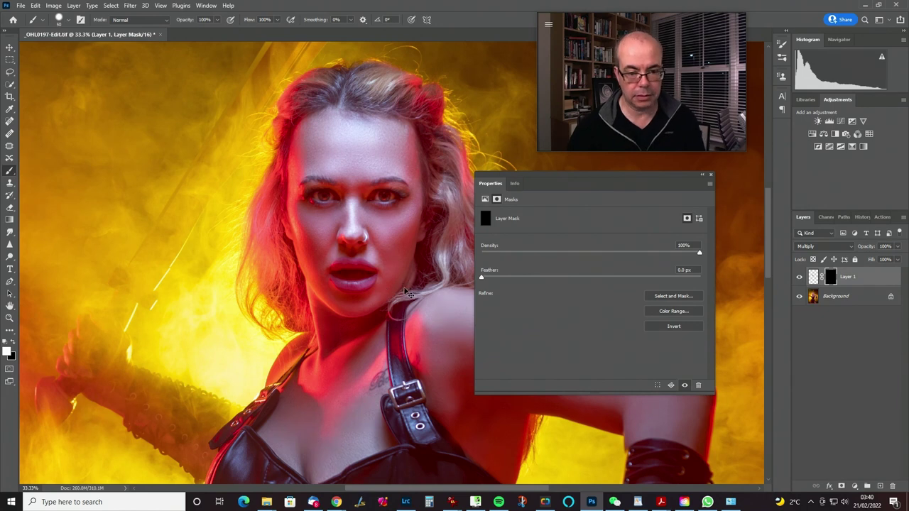
- Paint white on Layer 1's mask over both lips and the surrounding skin with a brush of about 70 to 90 px, undoing the first upper-lip stroke
key(bracketright)
key(bracketright)
key(bracketright)
key(bracketright)
key(bracketright)
key(bracketright)
key(bracketright)
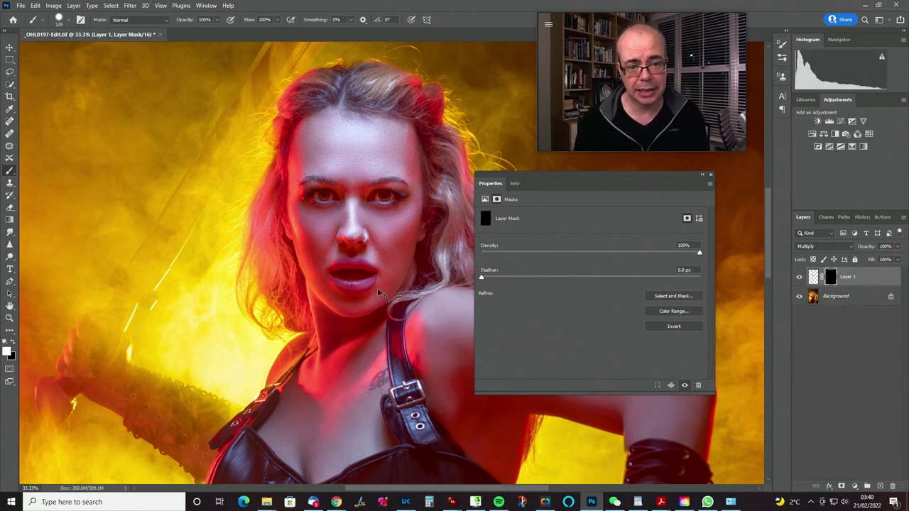
scroll(377, 287, up, 2)
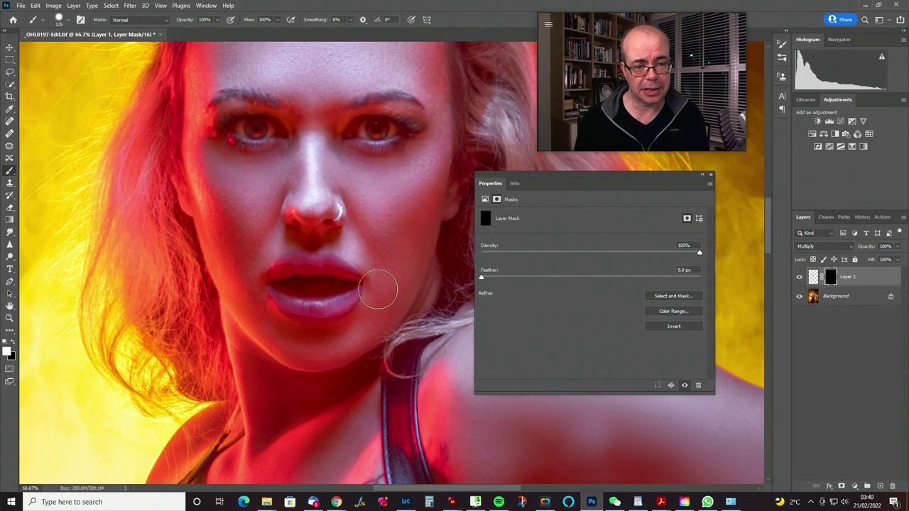
drag(334, 314, 339, 248)
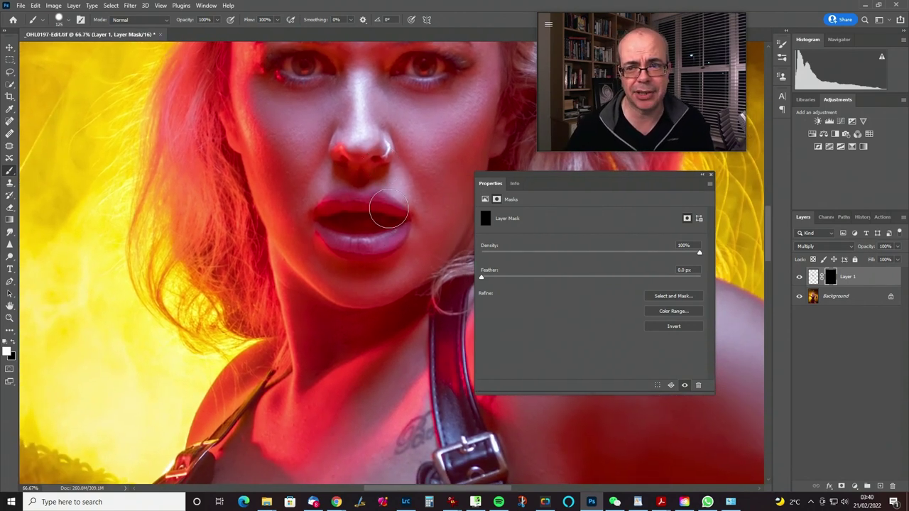
key(bracketleft)
key(bracketleft)
key(bracketleft)
key(bracketleft)
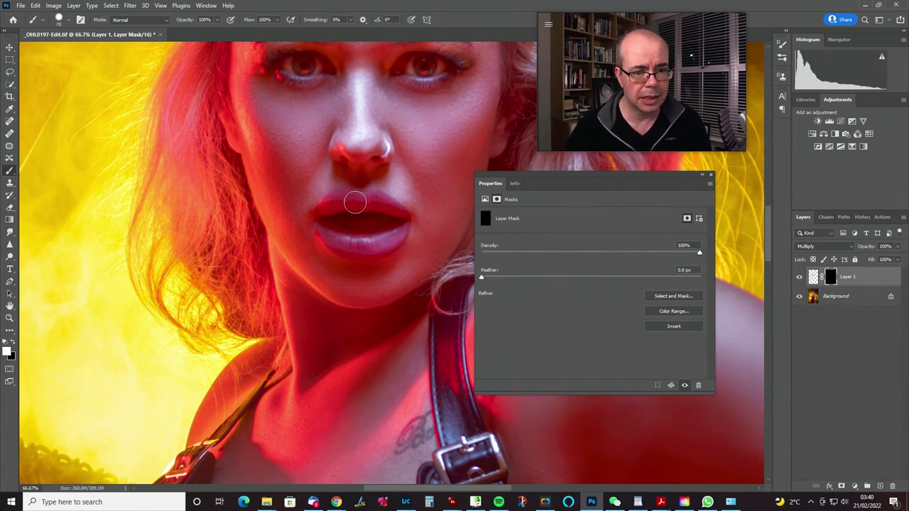
drag(317, 203, 416, 202)
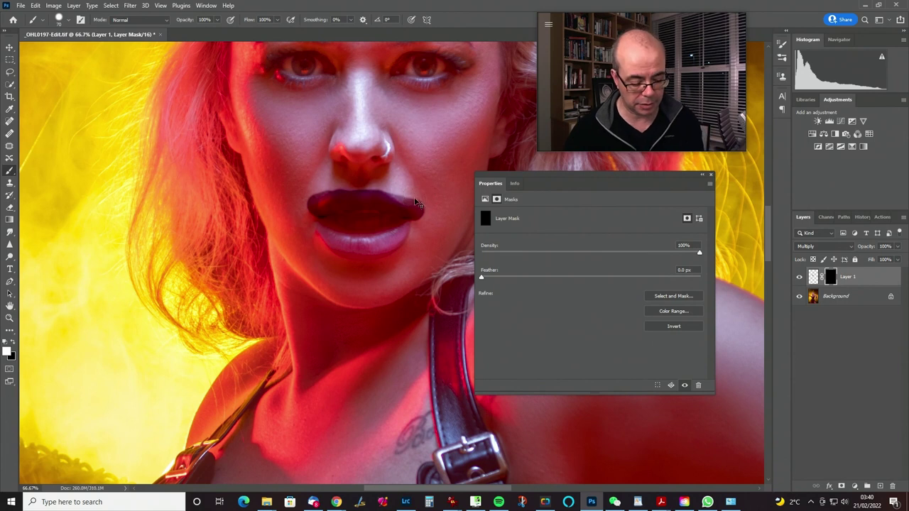
key(ctrl+z)
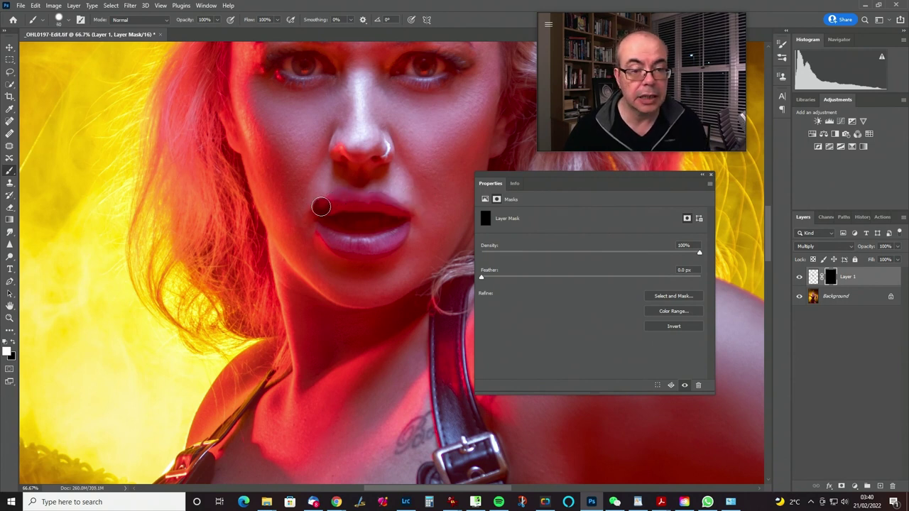
drag(325, 207, 413, 209)
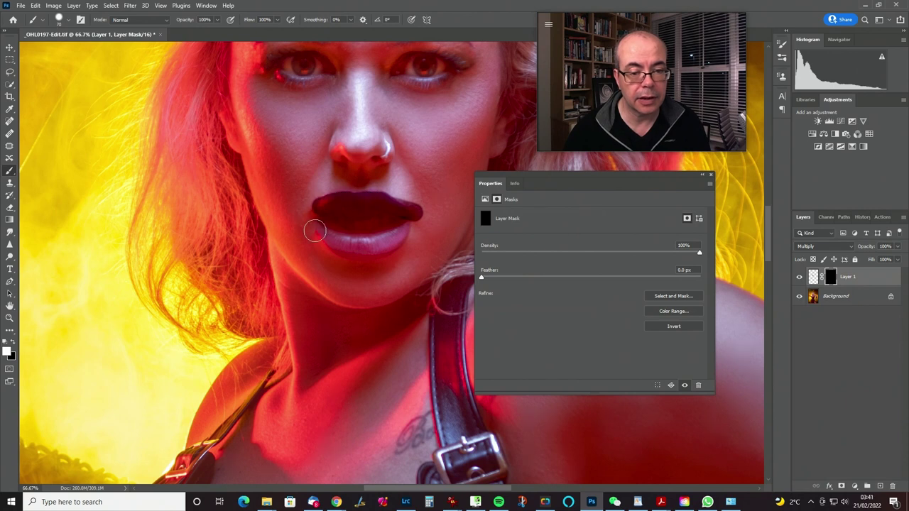
mouse_move(314, 233)
mouse_down()
mouse_move(362, 246)
mouse_move(416, 233)
mouse_up()
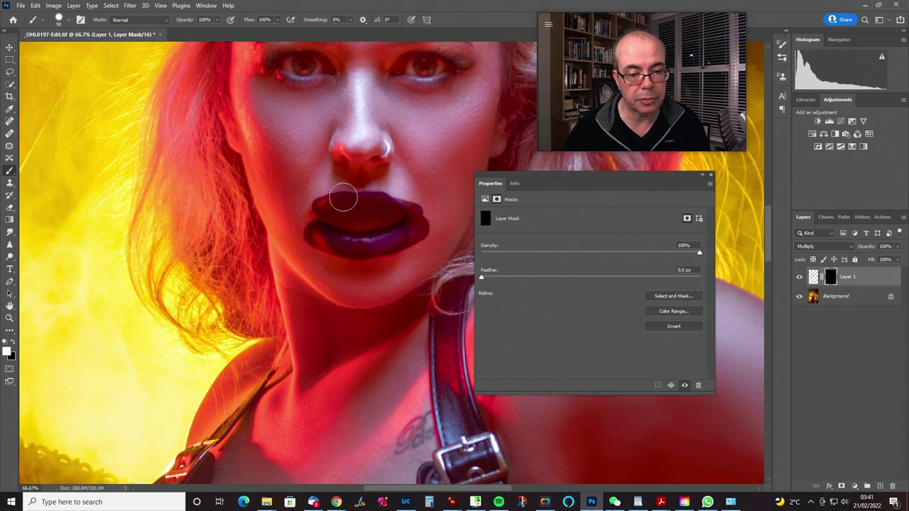
drag(342, 198, 380, 199)
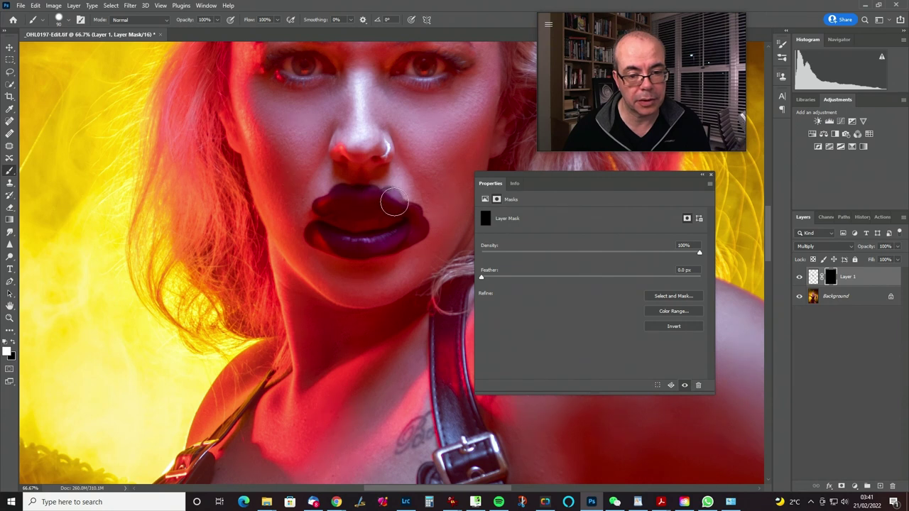
mouse_move(319, 199)
mouse_down()
mouse_move(302, 205)
mouse_move(319, 203)
mouse_move(305, 211)
mouse_move(308, 239)
mouse_move(378, 264)
mouse_move(428, 225)
mouse_up()
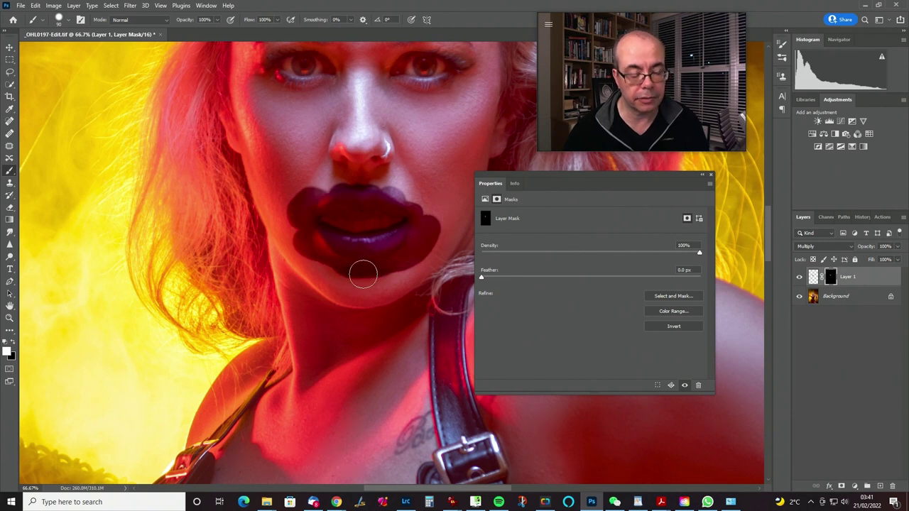
- Paint black on the mask with a 125 px brush to clear the overspill around the lower lip and both mouth corners
key(x)
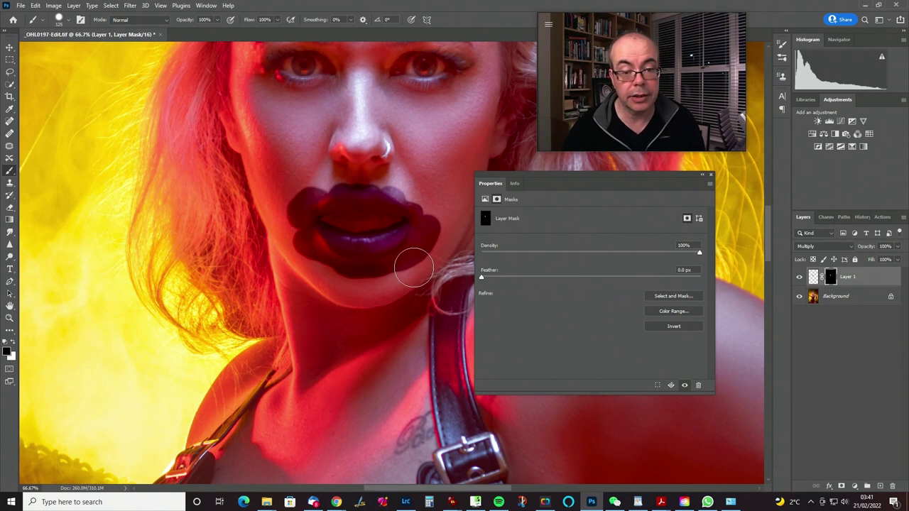
mouse_move(426, 234)
mouse_down()
mouse_move(418, 257)
mouse_move(430, 223)
mouse_up()
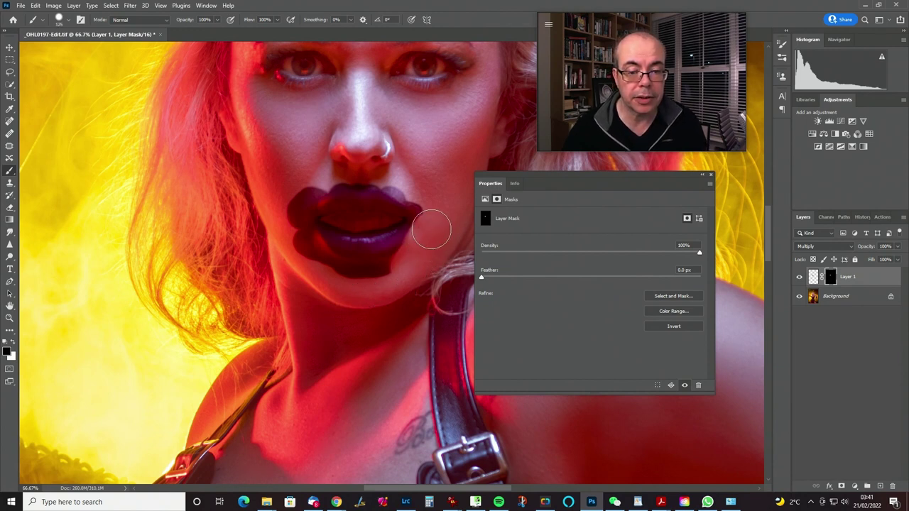
drag(433, 260, 434, 235)
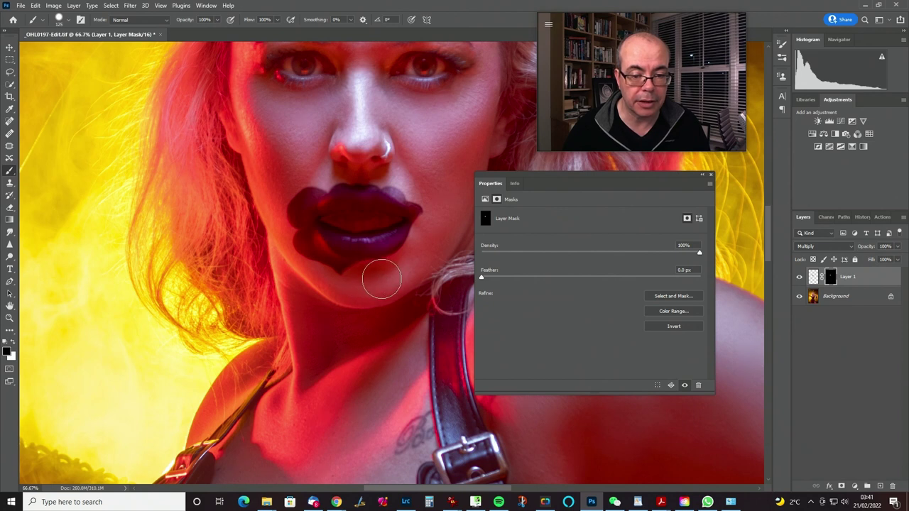
mouse_move(386, 278)
mouse_down()
mouse_move(315, 281)
mouse_move(302, 256)
mouse_move(336, 281)
mouse_up()
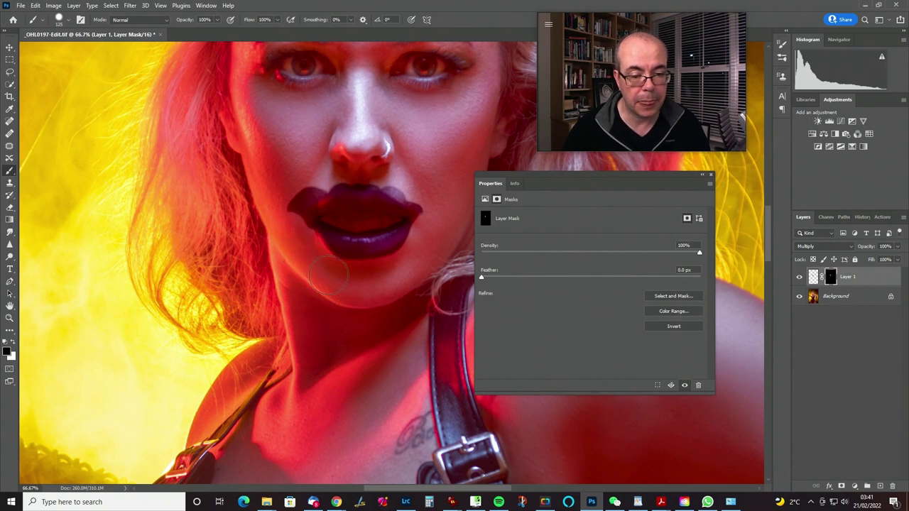
mouse_move(342, 279)
mouse_down()
mouse_move(298, 251)
mouse_move(280, 211)
mouse_move(293, 192)
mouse_up()
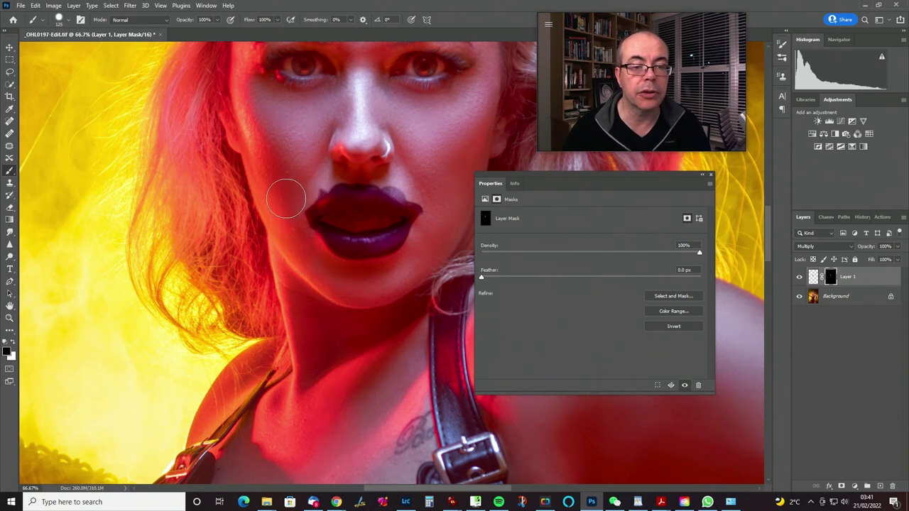
- Lower Layer 1's opacity to 62% and clean the mask along the upper lip's edge and the mouth corners
drag(873, 246, 850, 247)
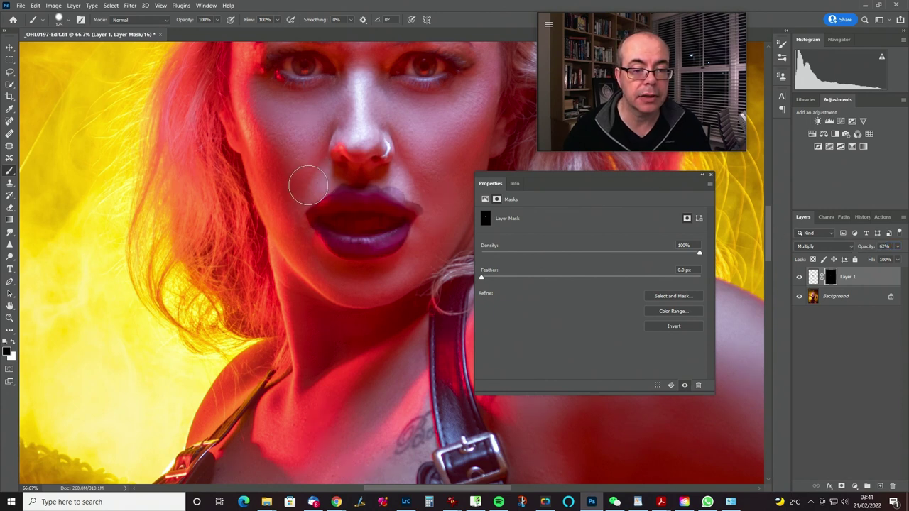
mouse_move(384, 167)
mouse_down()
mouse_move(416, 178)
mouse_move(430, 210)
mouse_up()
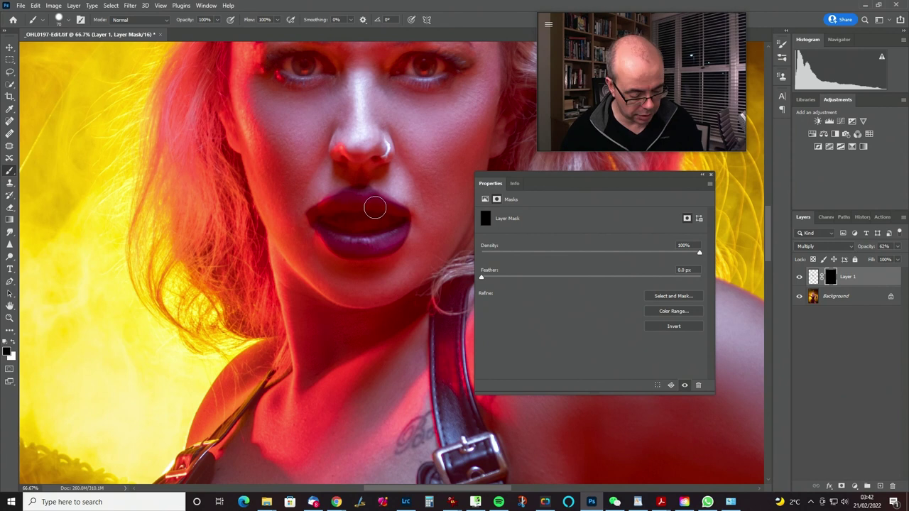
key(x)
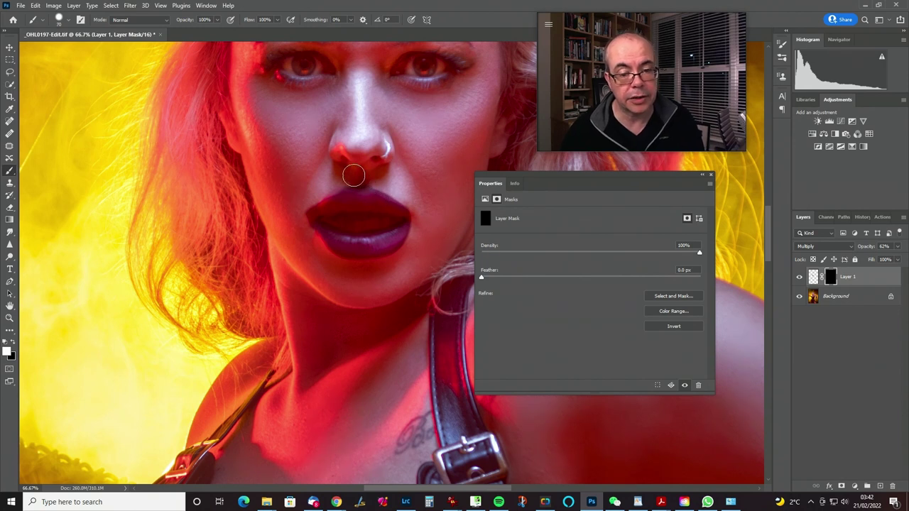
key(x)
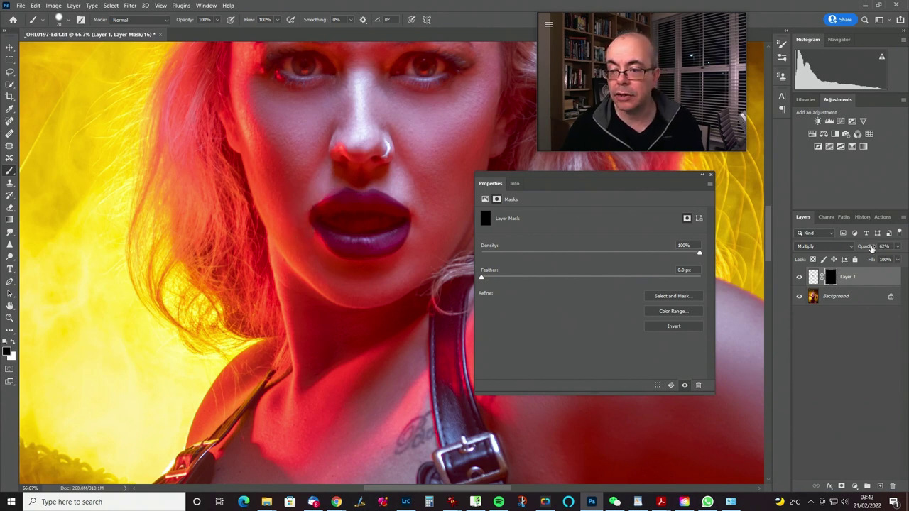
- Reduce Layer 1's opacity to 32% and refine the mask along the lip edges with black and white brushing
drag(848, 248, 849, 248)
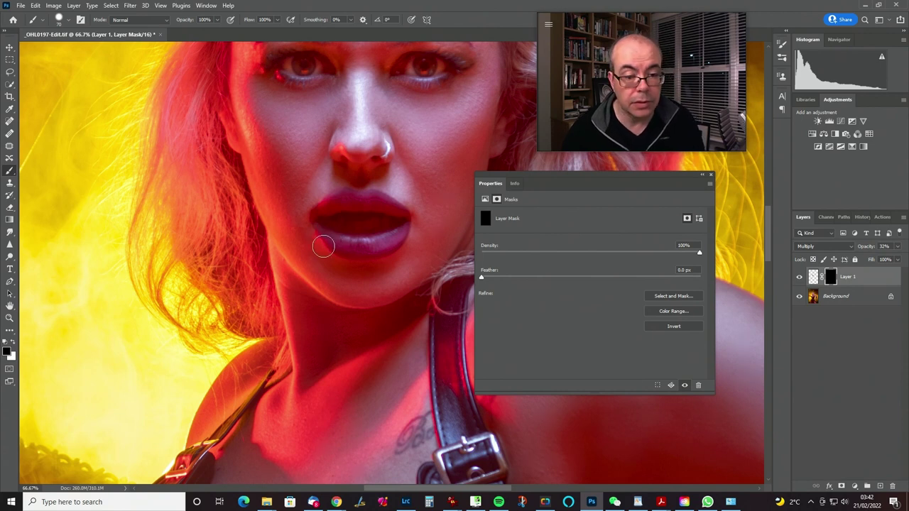
key(x)
mouse_move(324, 246)
mouse_down()
mouse_move(325, 254)
mouse_move(302, 235)
mouse_move(324, 262)
mouse_up()
key(x)
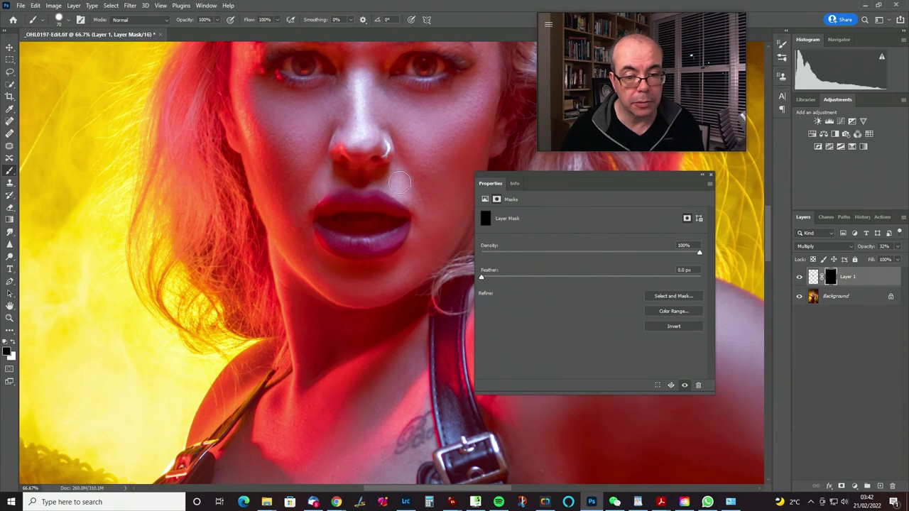
key(x)
key(x)
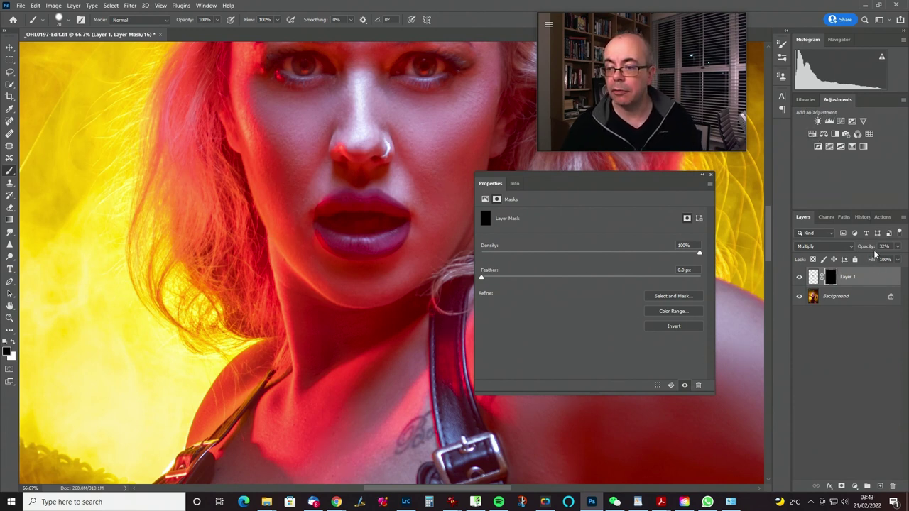
- Raise Layer 1's opacity to 100%, touch up the mask along the lip edges with a smaller brush, and set the opacity to 53%
drag(861, 246, 906, 244)
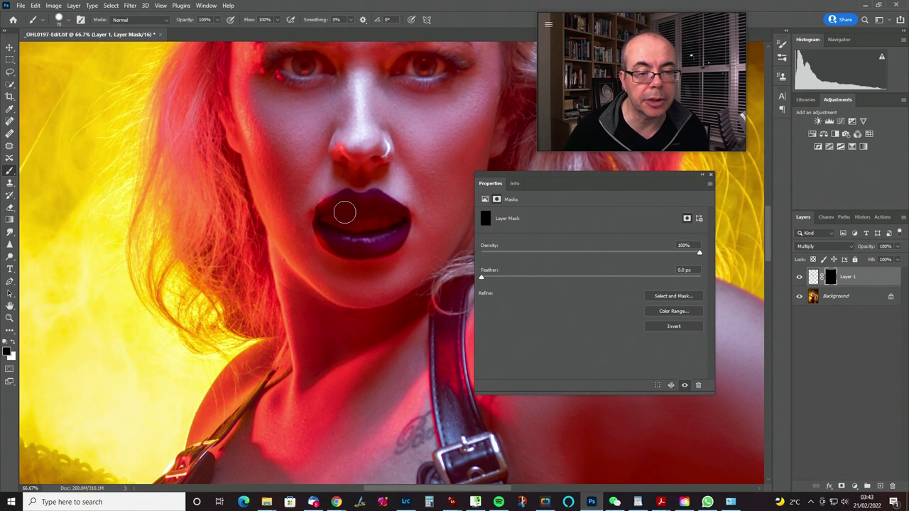
key(bracketleft)
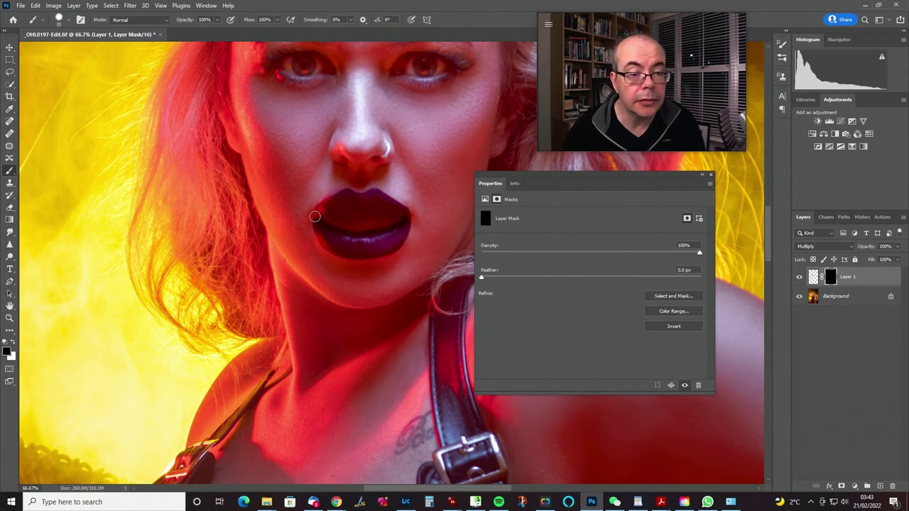
key(x)
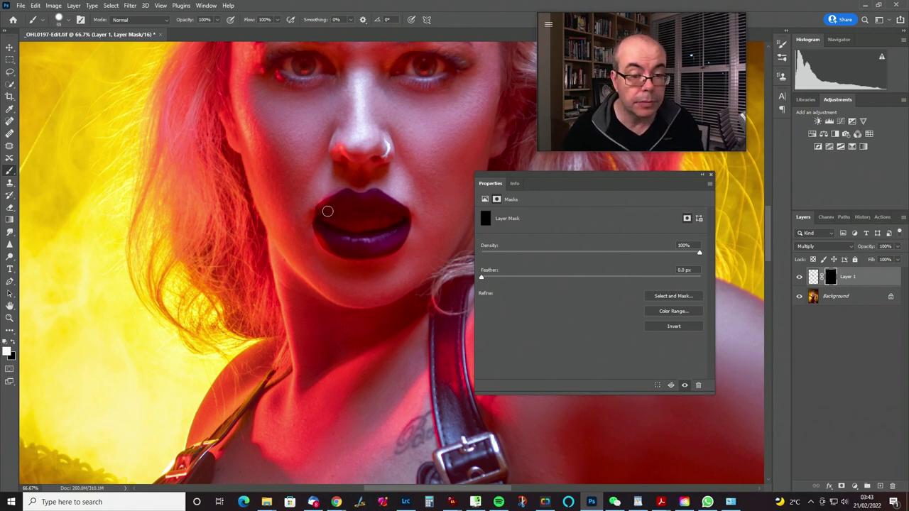
key(x)
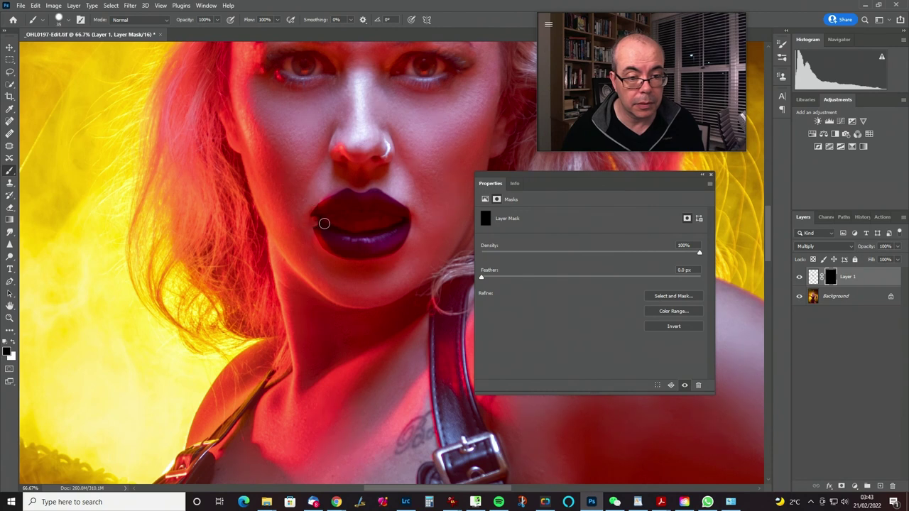
key(x)
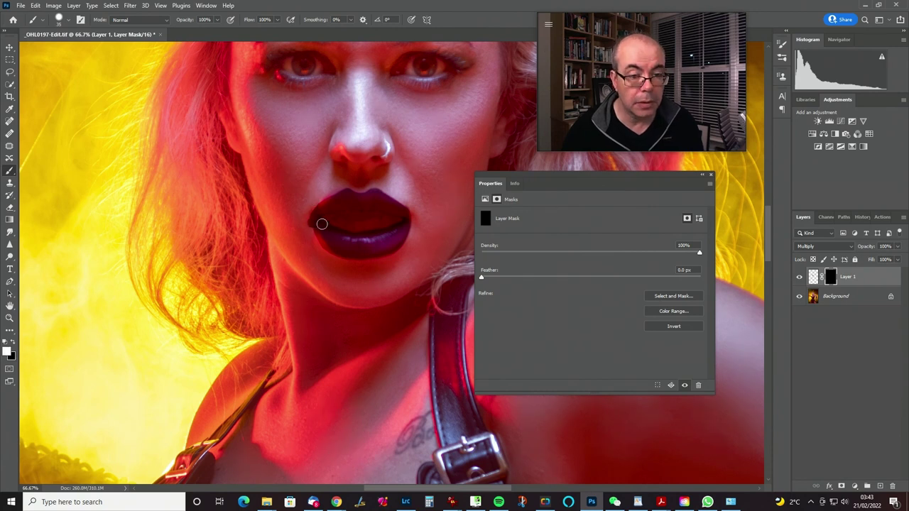
key(x)
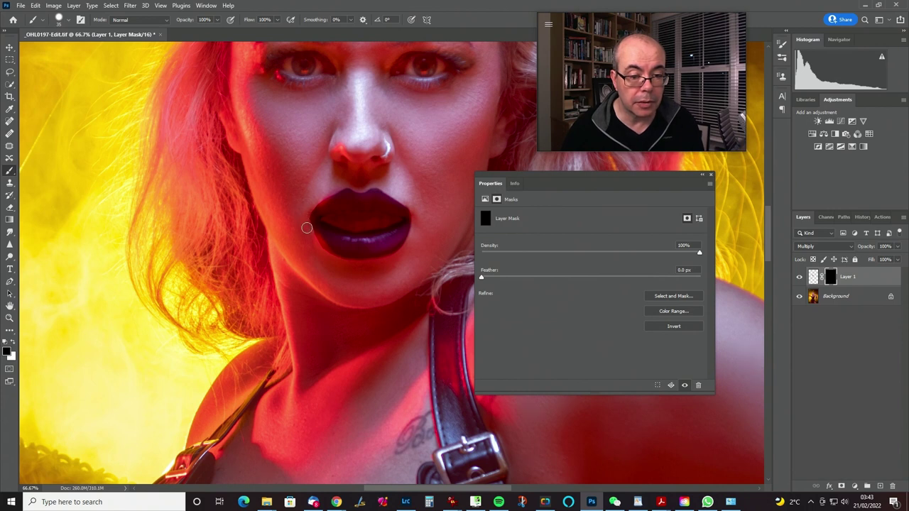
click(372, 193)
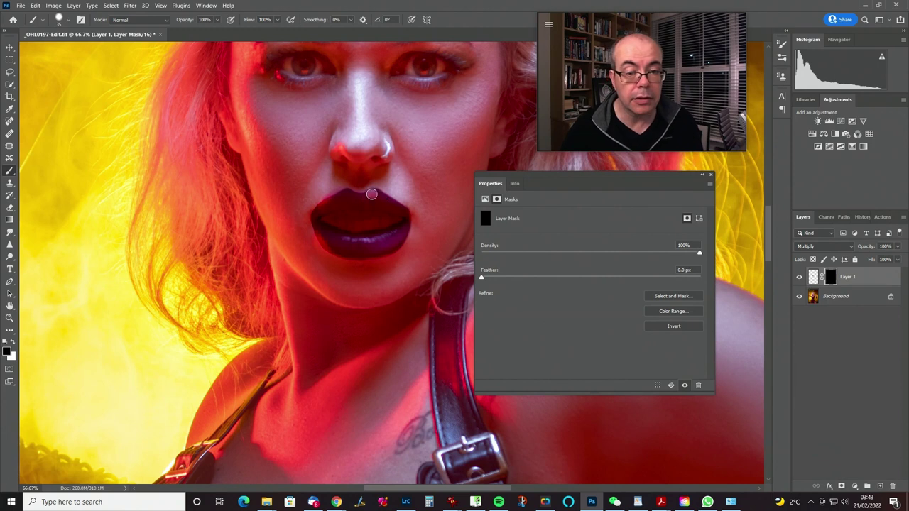
key(x)
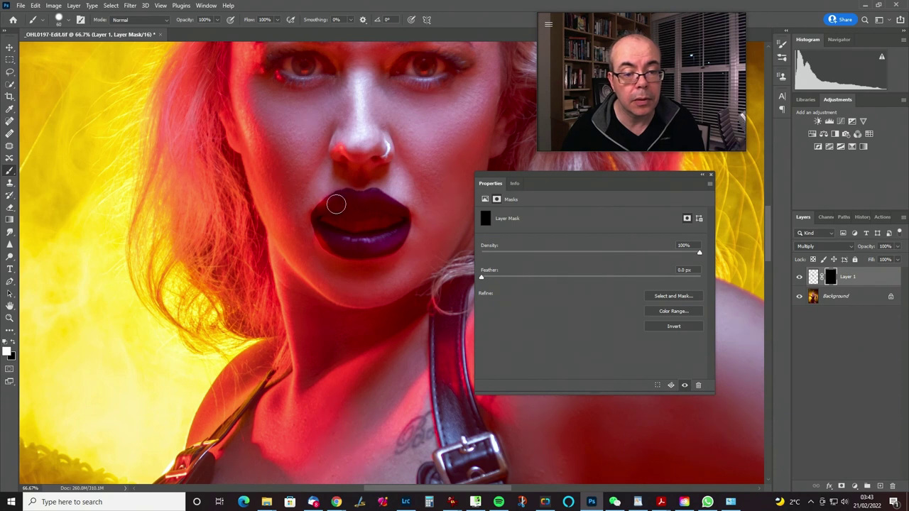
drag(328, 211, 381, 204)
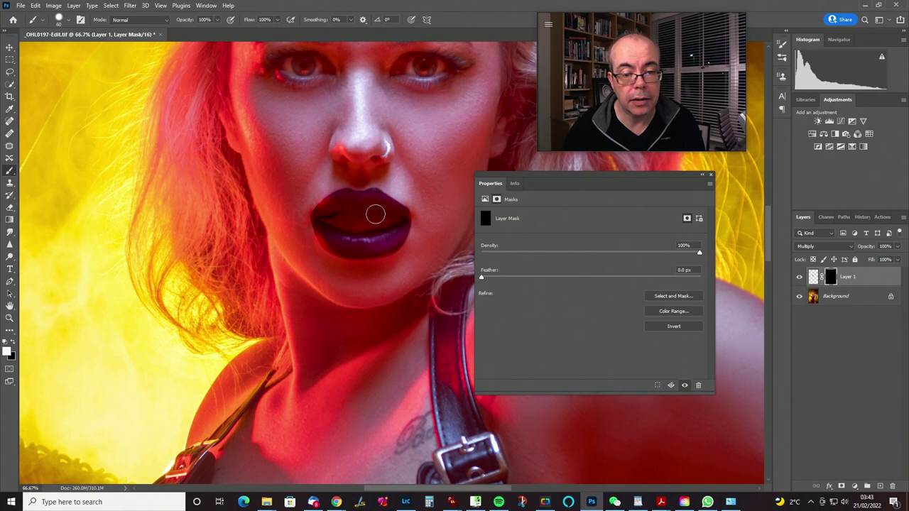
drag(870, 252, 837, 252)
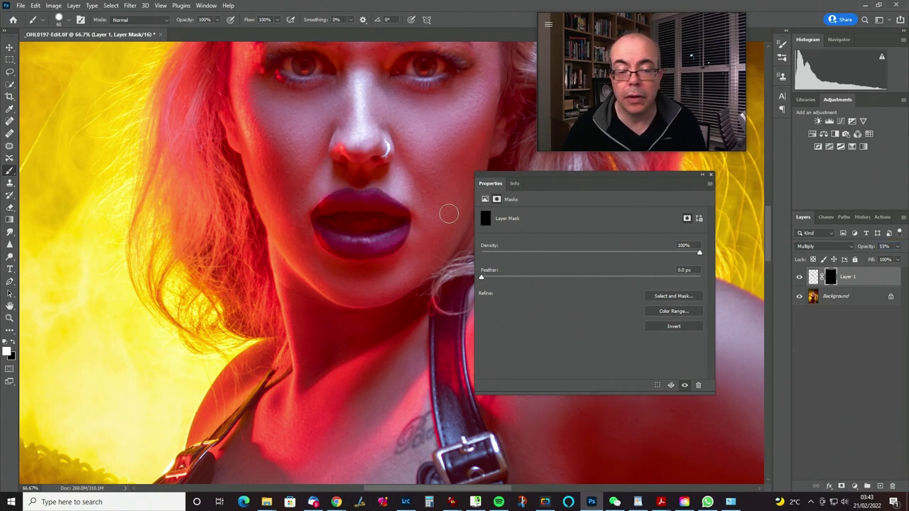
key(x)
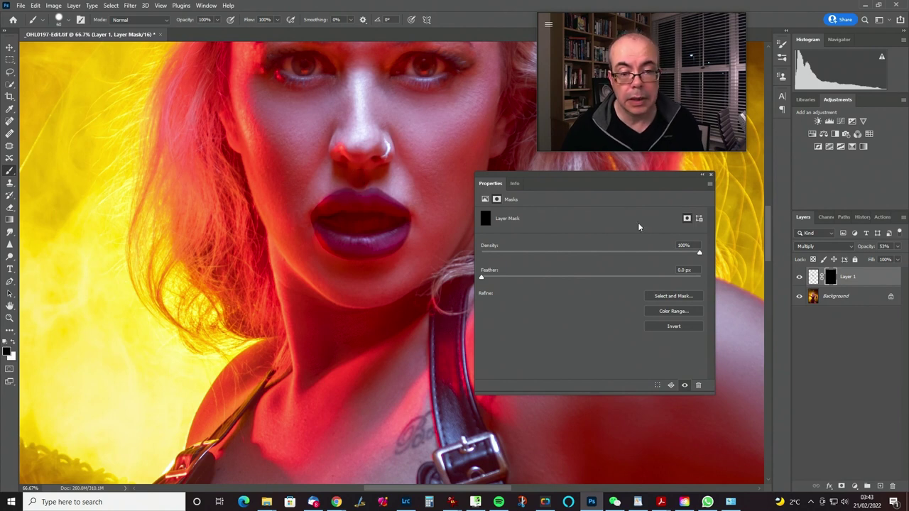
- Raise Layer 1's opacity to 100% and clip a Hue/Saturation adjustment to it with Hue +21 and Saturation +91
drag(863, 246, 901, 232)
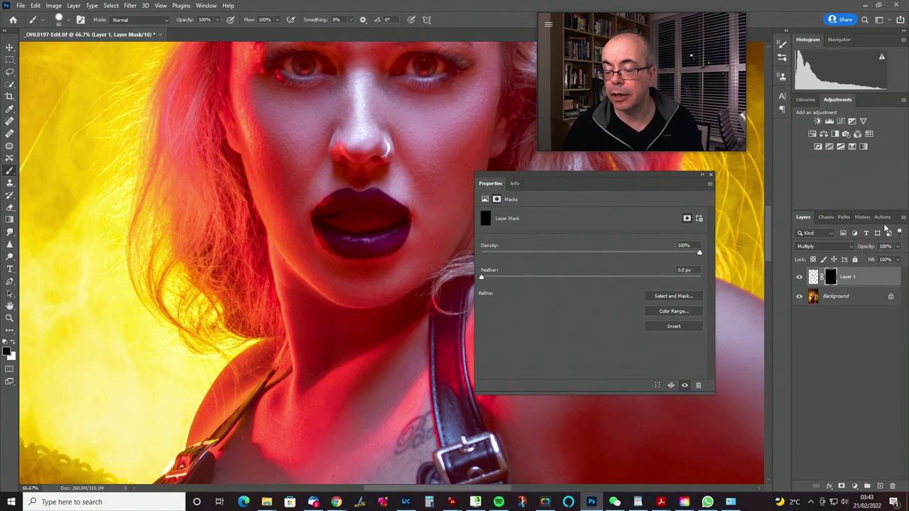
click(811, 142)
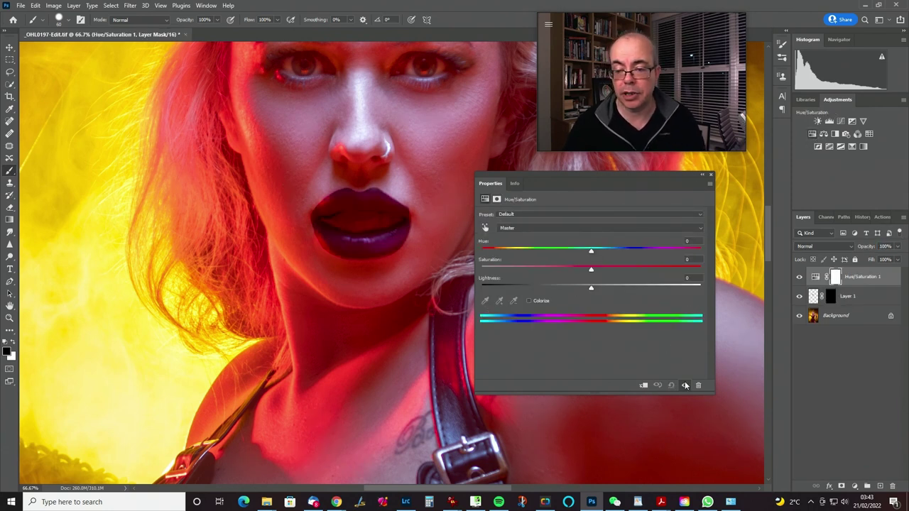
click(643, 384)
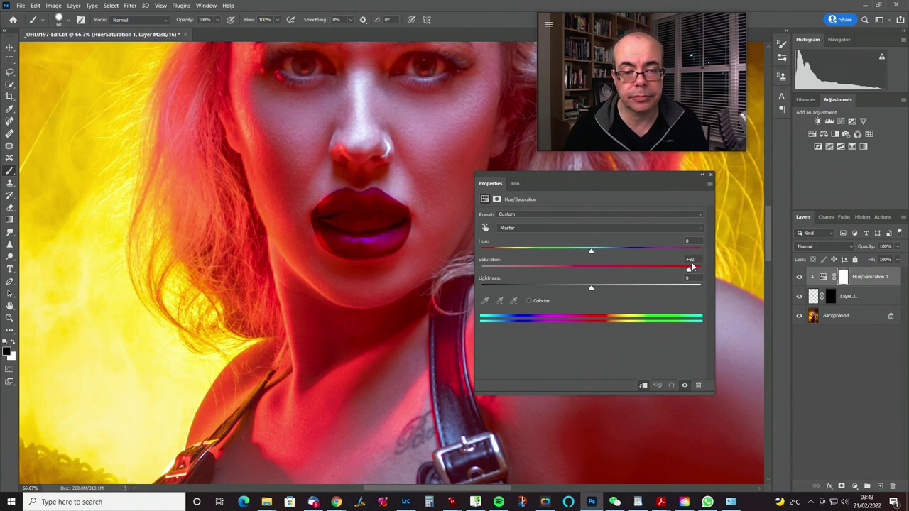
drag(593, 252, 615, 250)
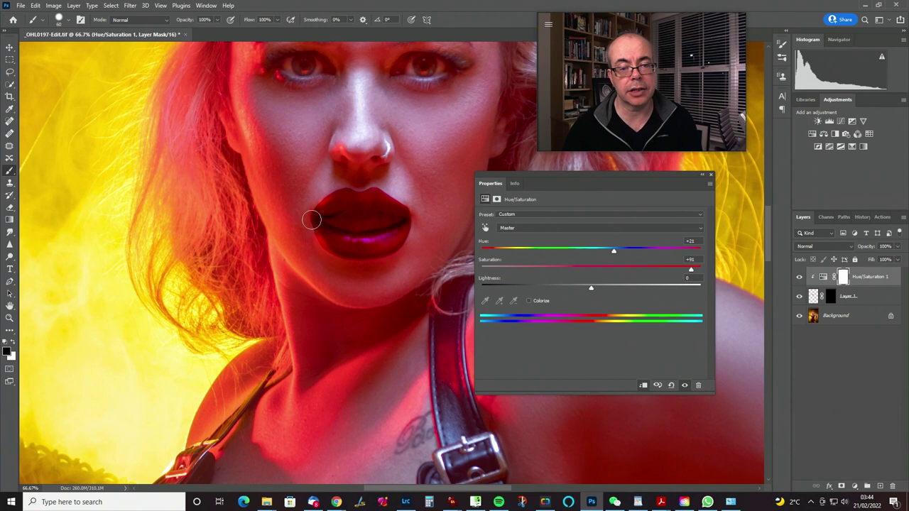
- Refine Layer 1's mask around the mouth opening and lip corners with a smaller brush, alternating black and white
click(830, 298)
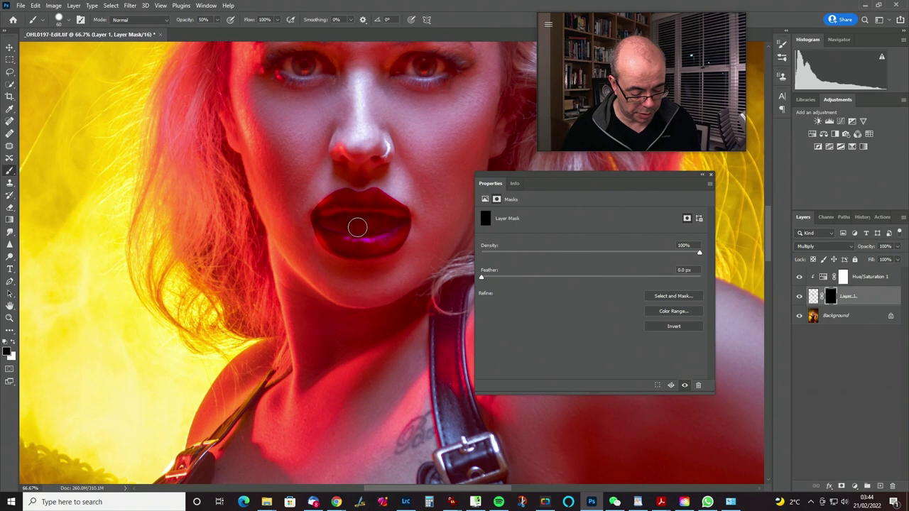
key(x)
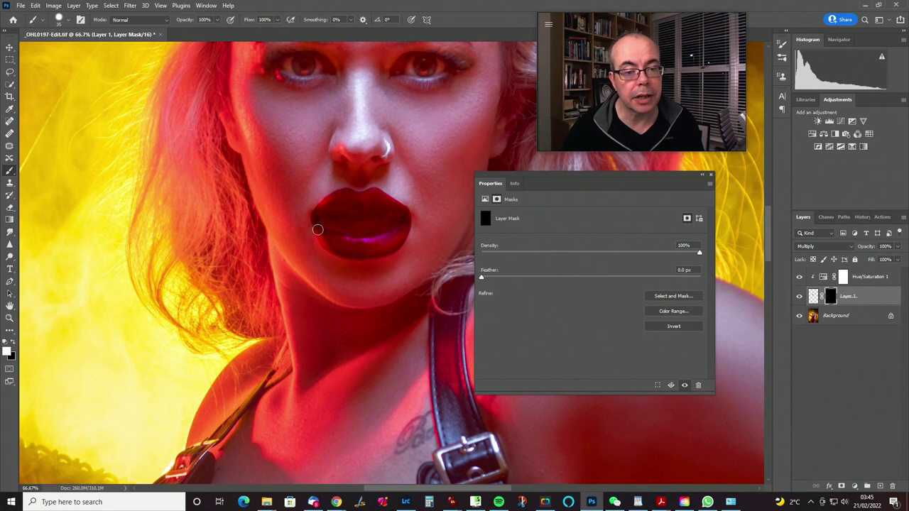
key(x)
key(x)
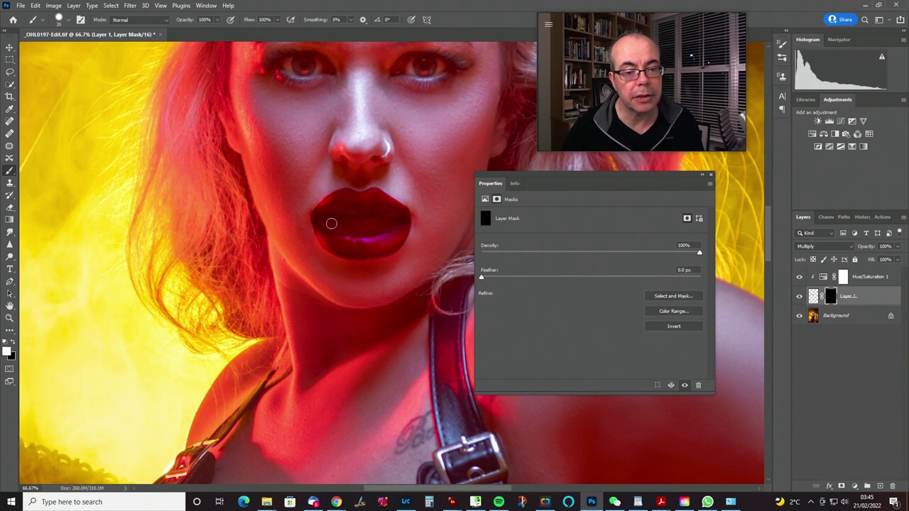
key(x)
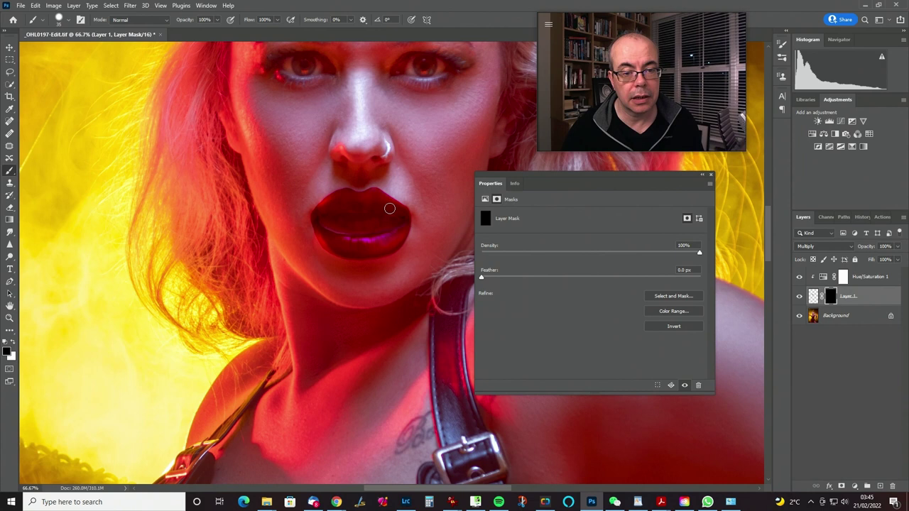
key(x)
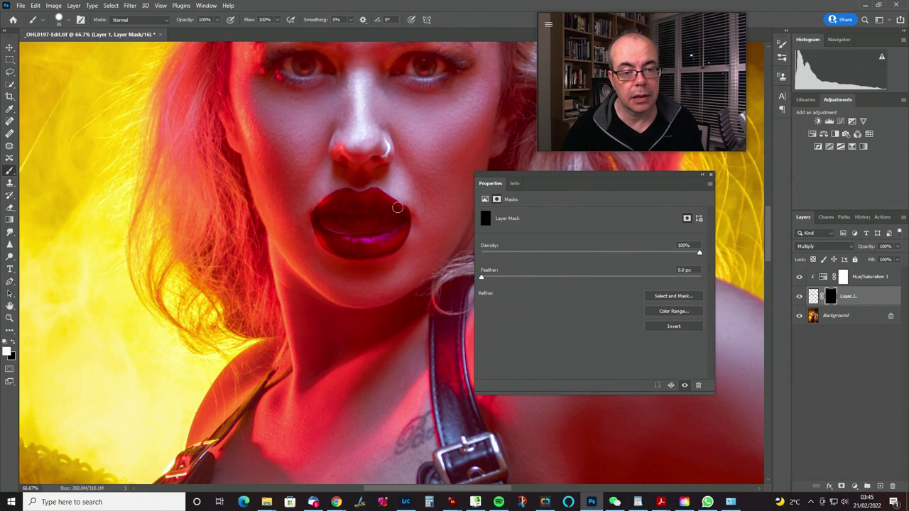
- Set Layer 1's Blend If Underlying Layer range to 0–110 to bring back the lip highlights
double_click(891, 297)
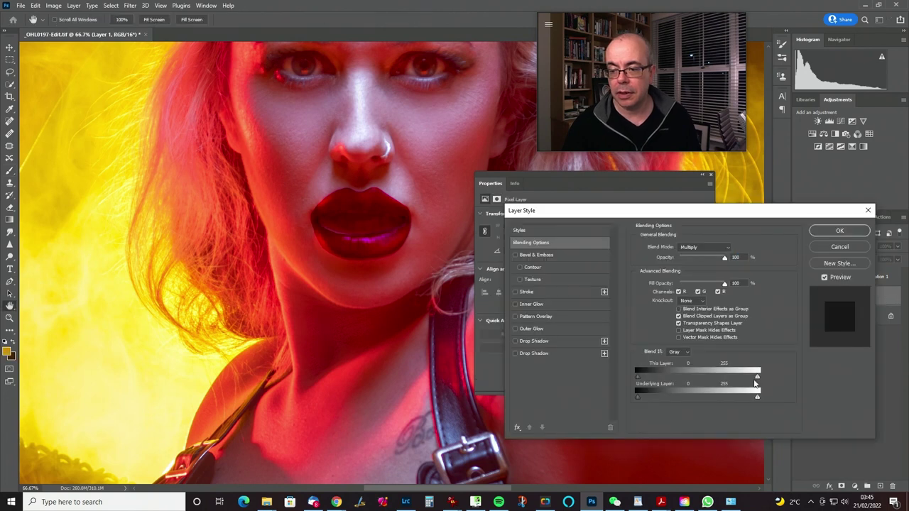
drag(756, 397, 688, 395)
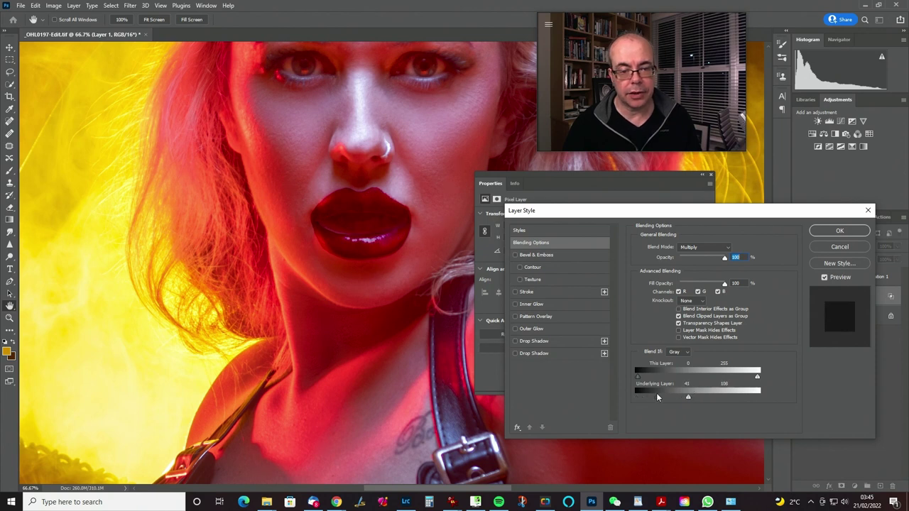
drag(656, 396, 652, 398)
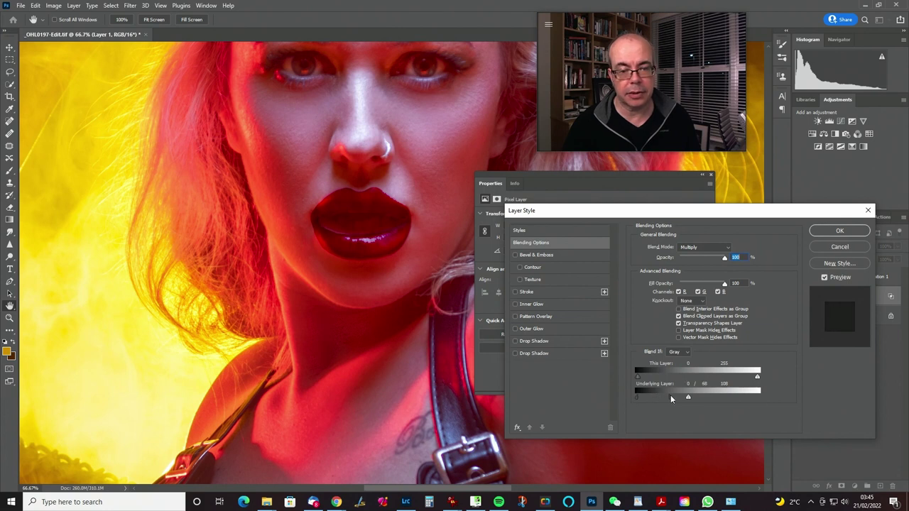
drag(654, 399, 646, 398)
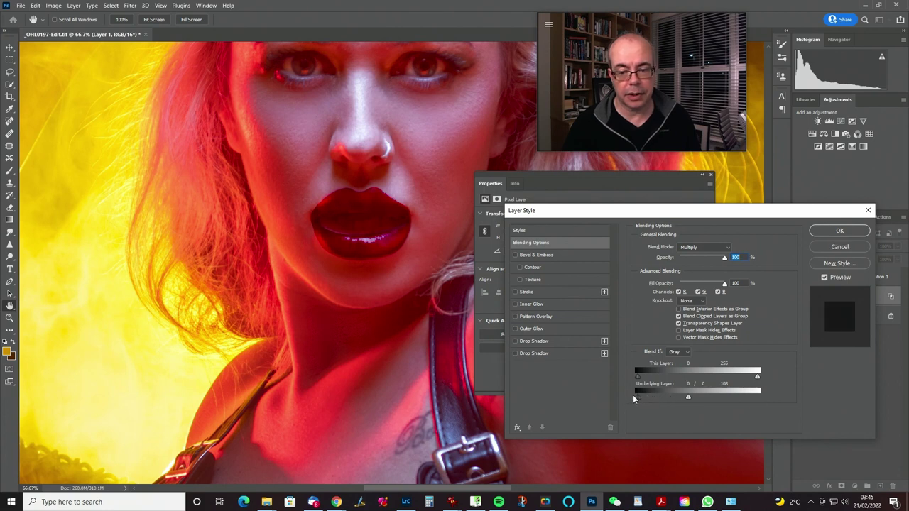
mouse_move(687, 395)
mouse_down()
mouse_move(664, 399)
mouse_move(693, 395)
mouse_move(684, 395)
mouse_up()
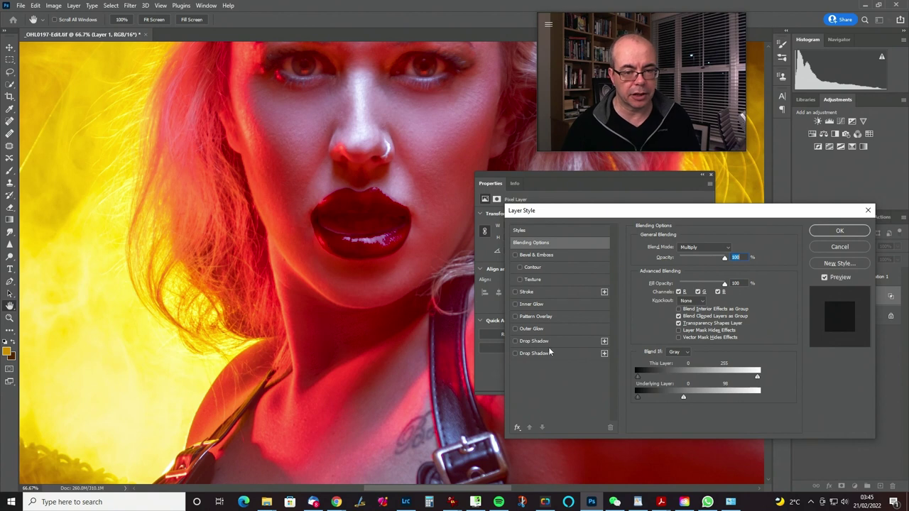
drag(683, 396, 697, 398)
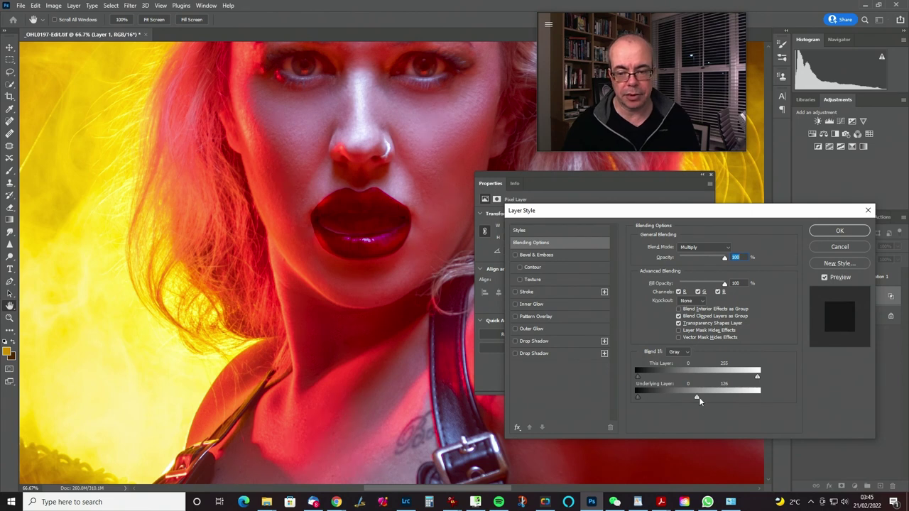
drag(695, 401, 689, 399)
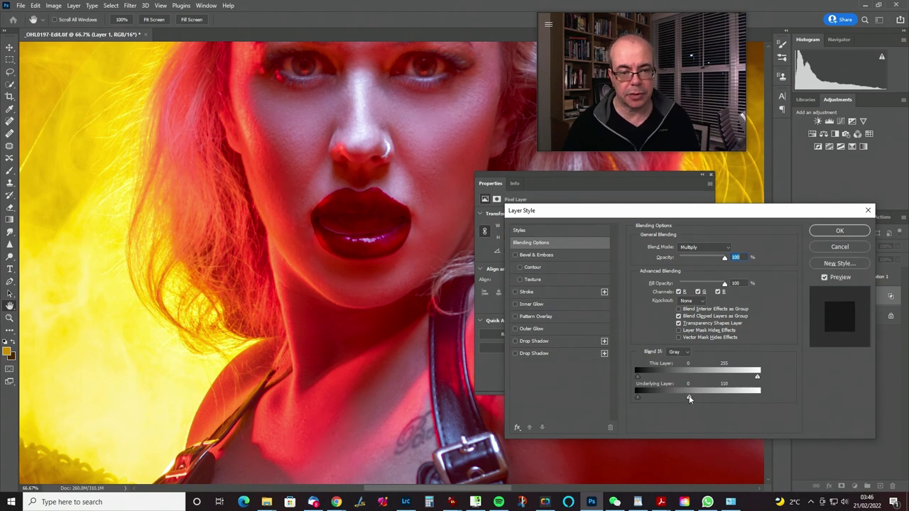
click(838, 232)
- Lower Layer 1's opacity to 37% and toggle its visibility to compare the lips with and without the colour
drag(875, 244, 844, 259)
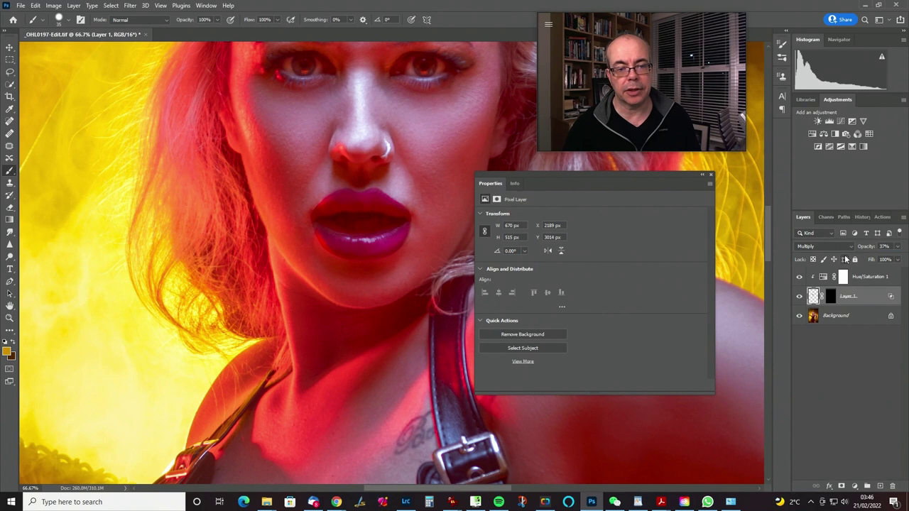
click(798, 296)
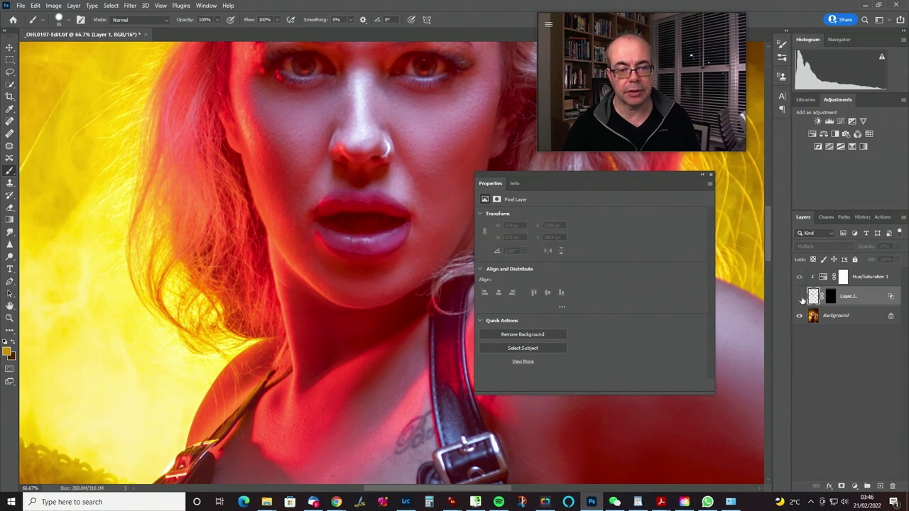
click(799, 296)
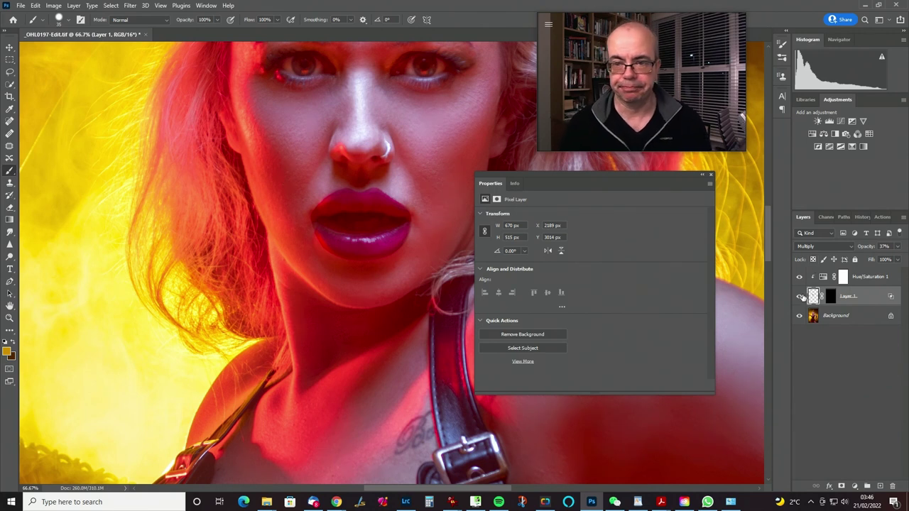
click(799, 296)
click(799, 297)
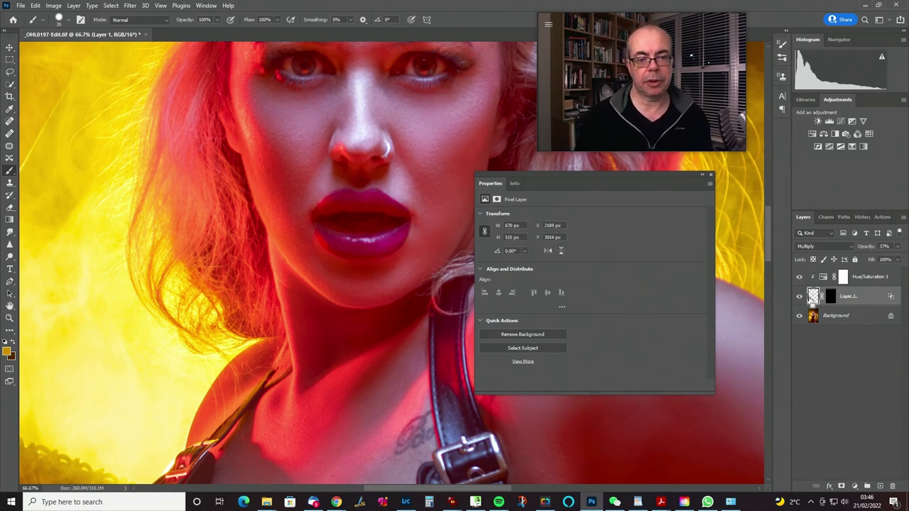
- Set the clipped Hue/Saturation adjustment to Hue +19 and Saturation +16, and compare the whole portrait with and without Layer 1
key(ctrl+0)
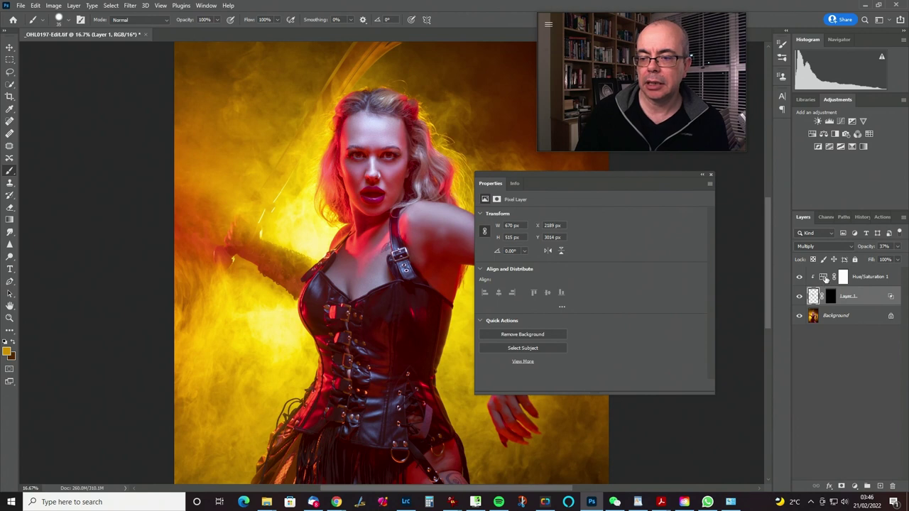
key(shift+alt+n)
click(825, 277)
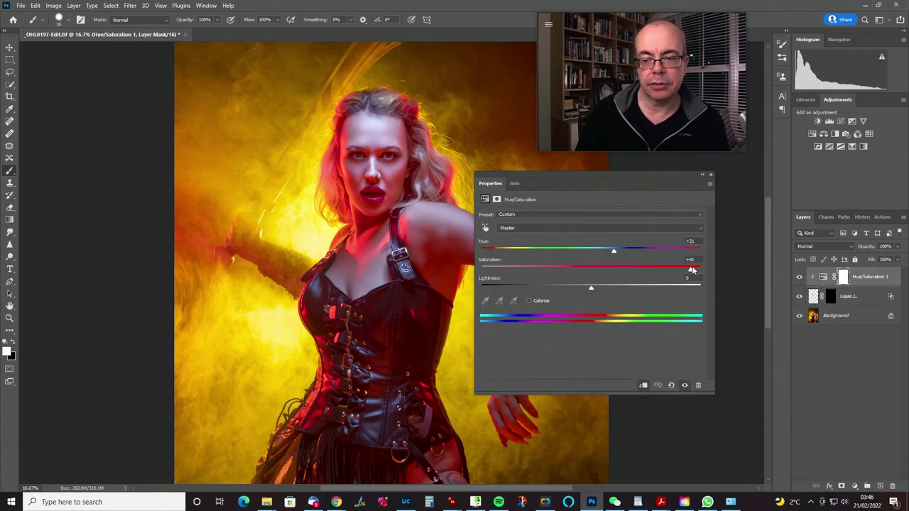
drag(691, 272, 612, 251)
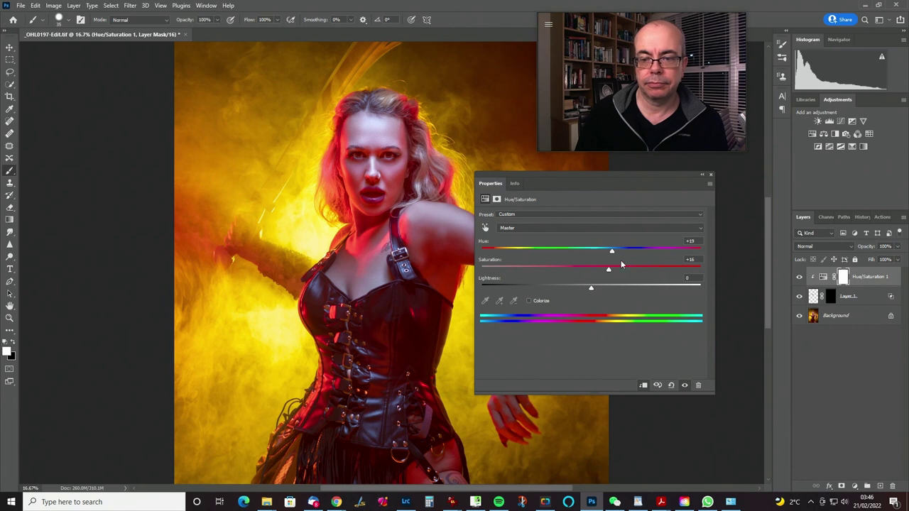
click(798, 296)
click(799, 298)
click(799, 297)
click(799, 297)
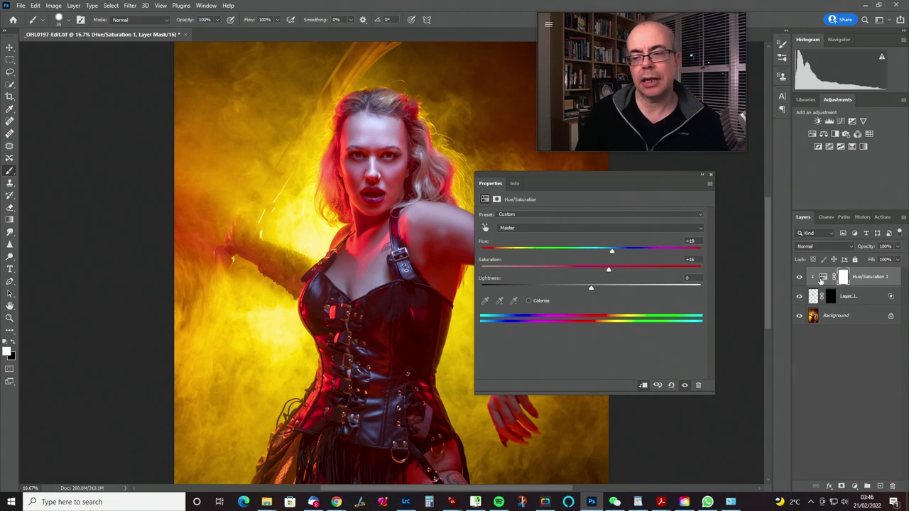
- Change Layer 1's blend mode to Normal and toggle its visibility to compare the effect on the lips
click(824, 245)
click(824, 246)
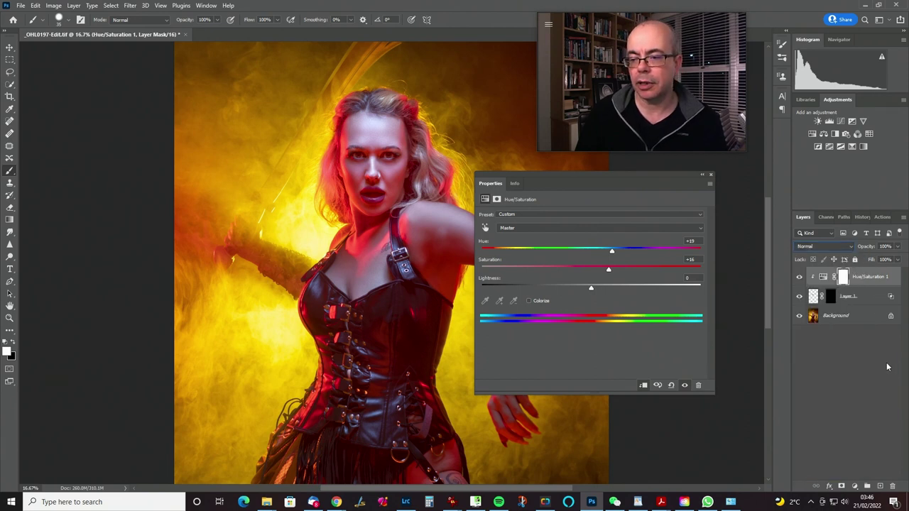
click(855, 298)
click(816, 246)
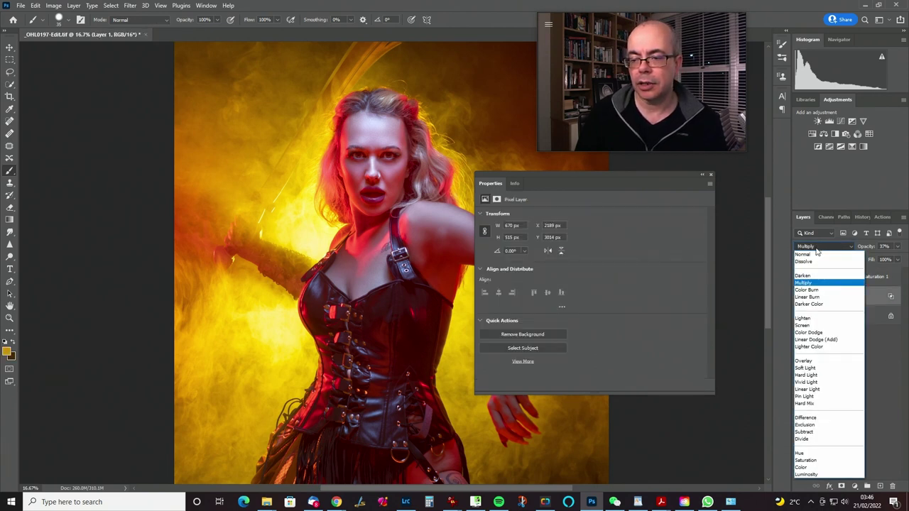
click(817, 239)
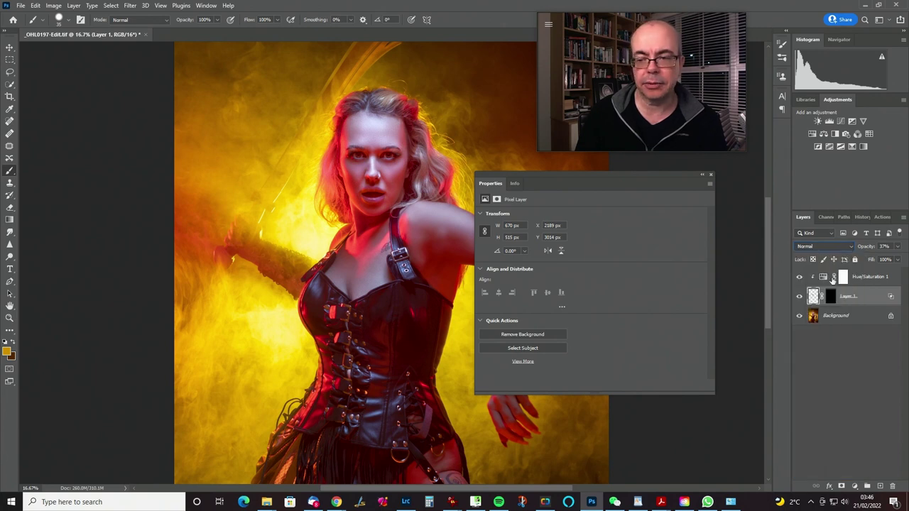
click(799, 297)
click(799, 296)
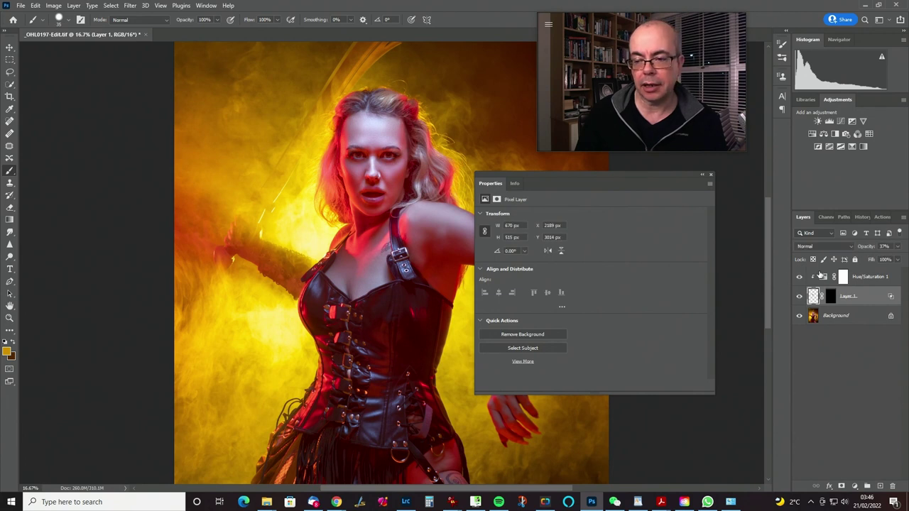
- Adjust the clipped Hue/Saturation layer to Hue +15, Saturation +52 and Lightness -34
click(824, 277)
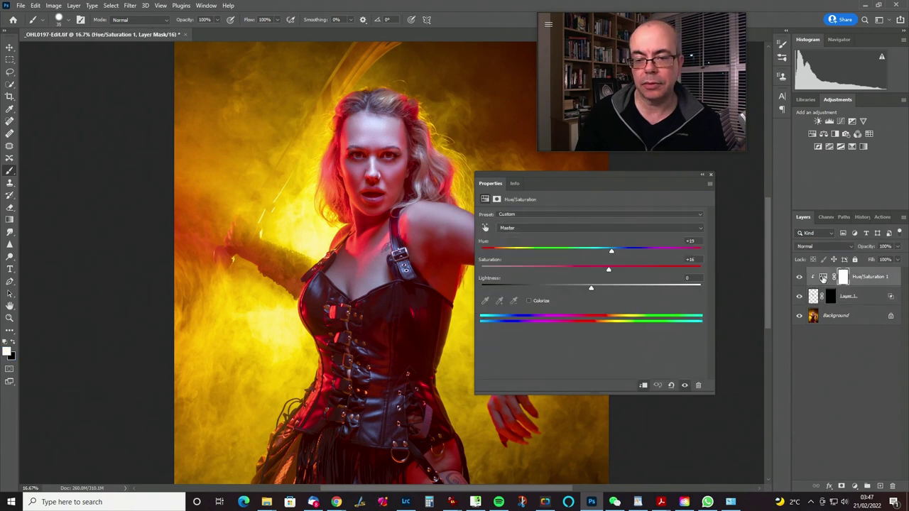
drag(608, 270, 607, 250)
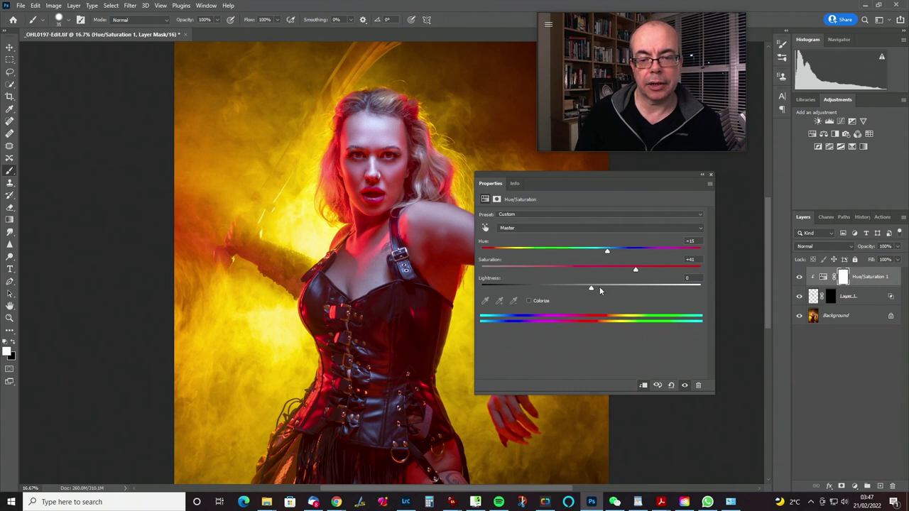
drag(591, 287, 558, 281)
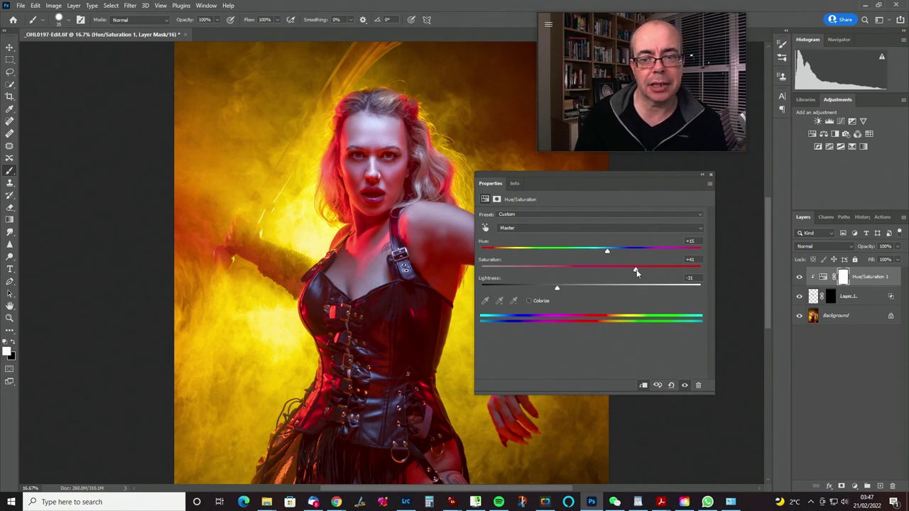
drag(652, 268, 649, 269)
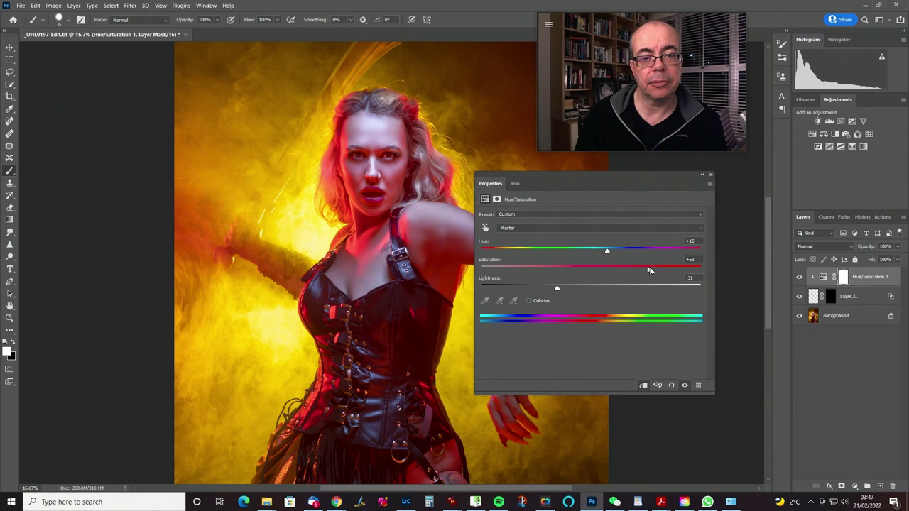
click(800, 297)
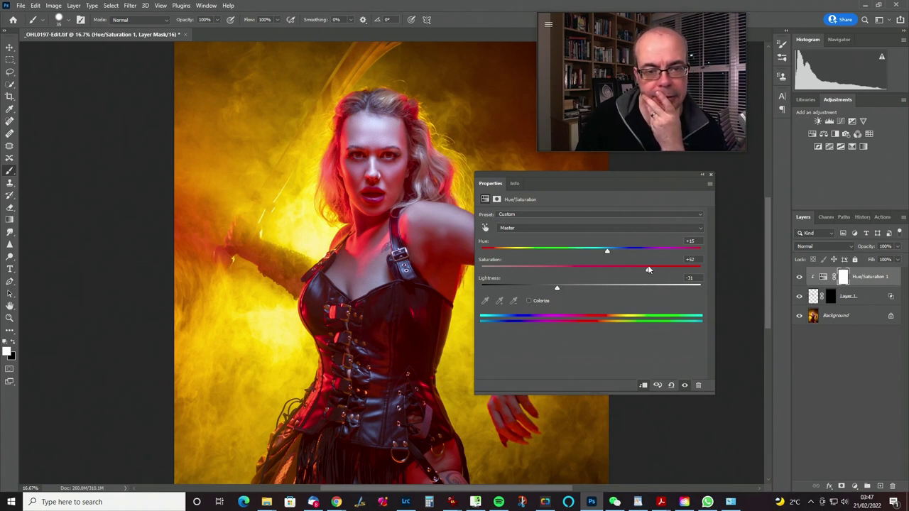
drag(554, 287, 527, 289)
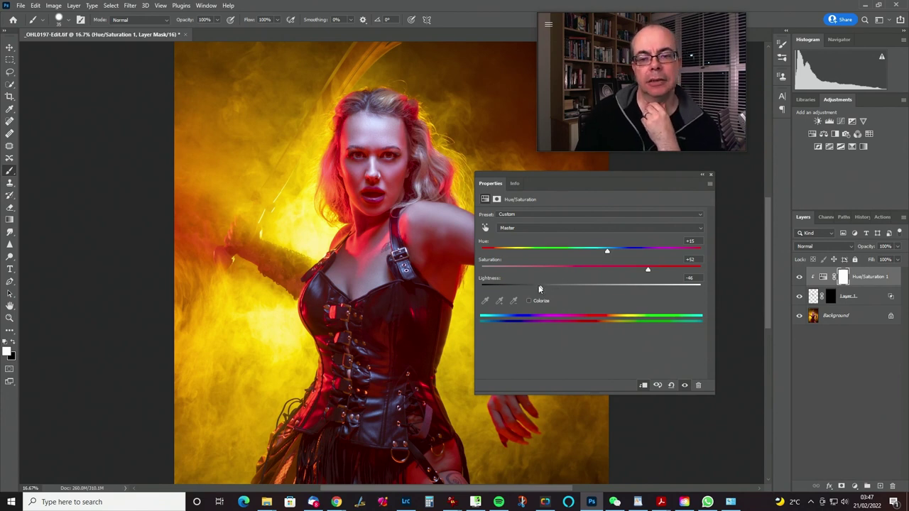
mouse_move(546, 289)
mouse_down()
mouse_move(576, 288)
mouse_move(554, 289)
mouse_up()
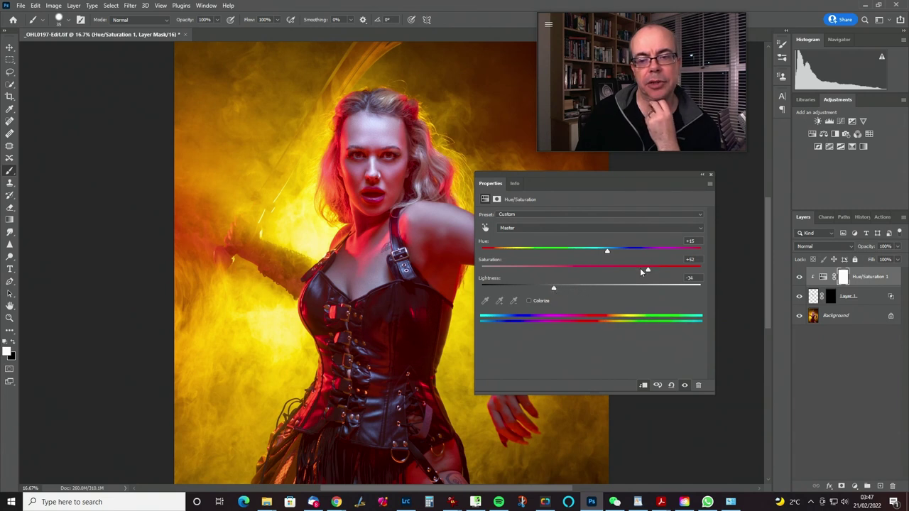
- Set the clipped adjustment's Hue to +10 and compare the lips with and without Layer 1, both enlarged and in the full portrait
drag(607, 249, 600, 250)
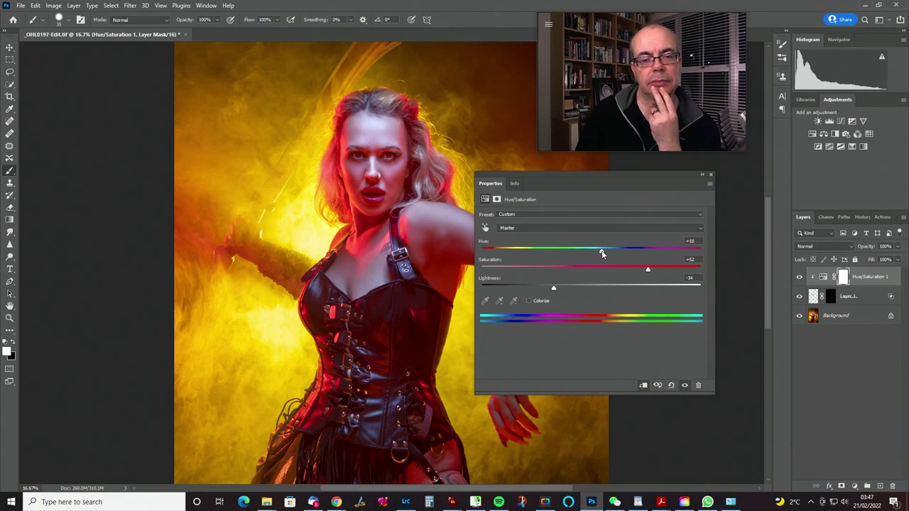
click(800, 298)
click(800, 298)
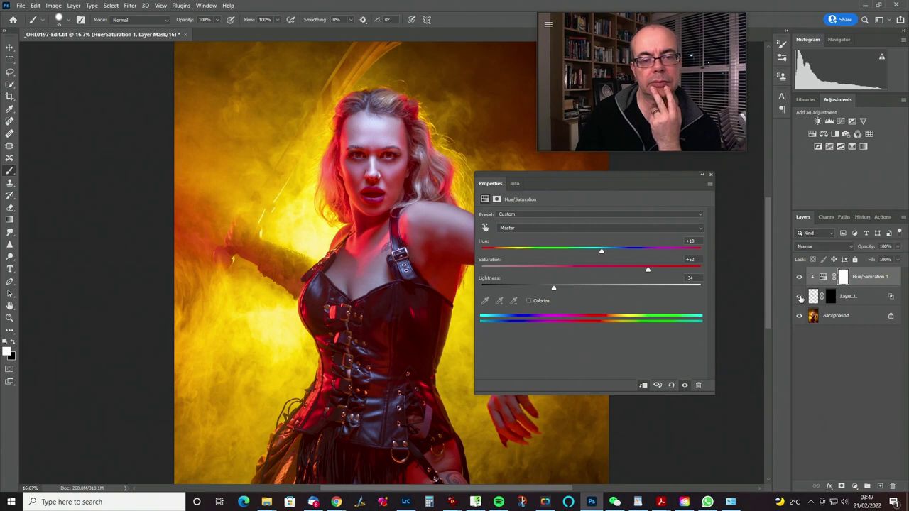
click(799, 298)
click(800, 298)
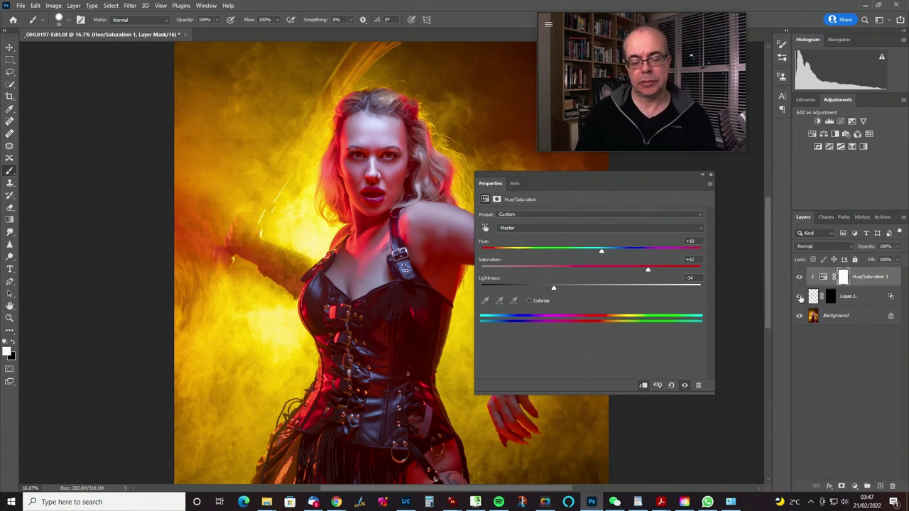
key(ctrl+0)
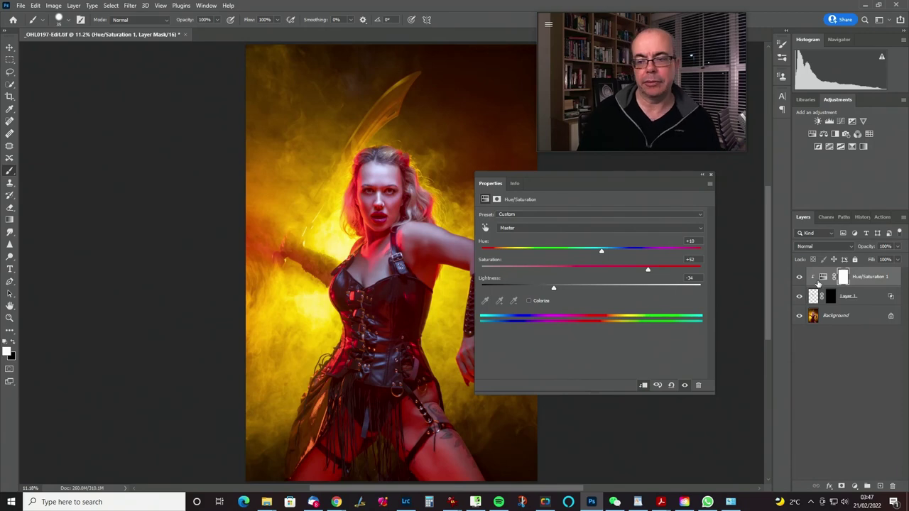
click(800, 299)
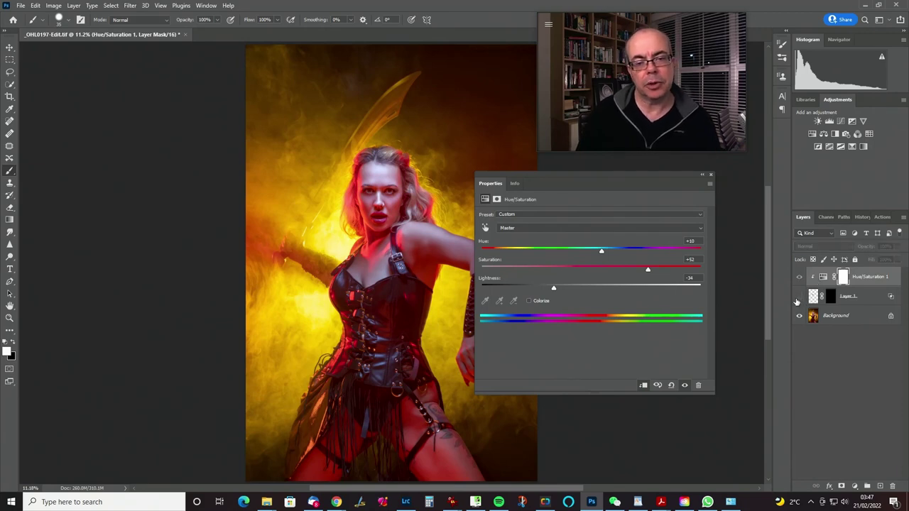
click(799, 296)
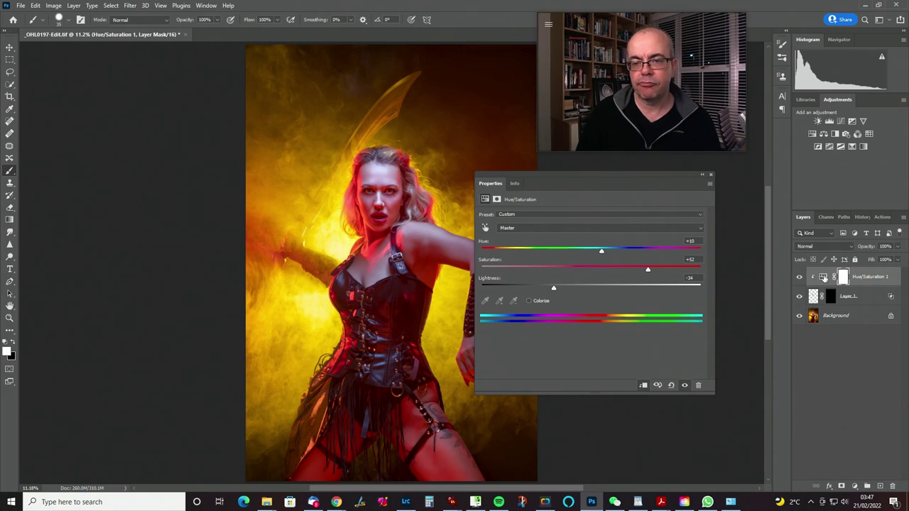
- Set the clipped Hue/Saturation adjustment to Saturation +19 and Lightness 0, and toggle Layer 1's visibility to compare the lips
click(823, 277)
drag(554, 289, 577, 283)
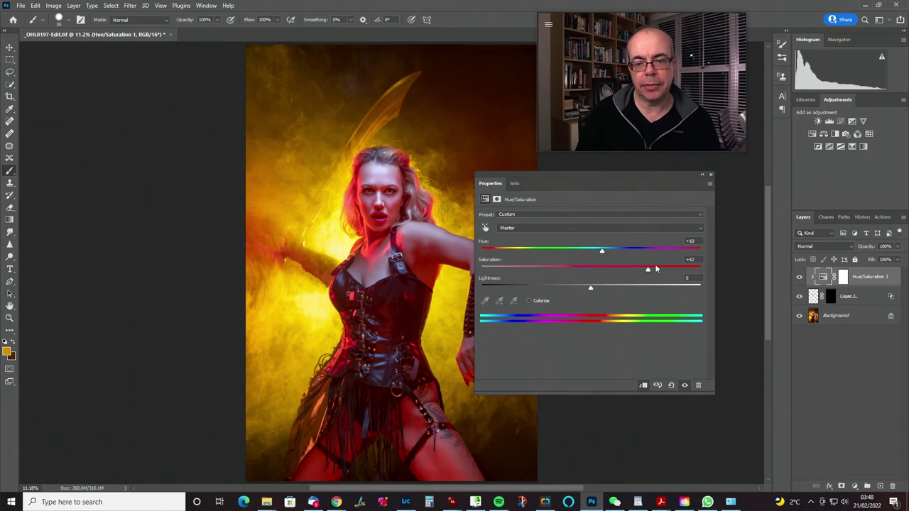
drag(648, 272, 610, 270)
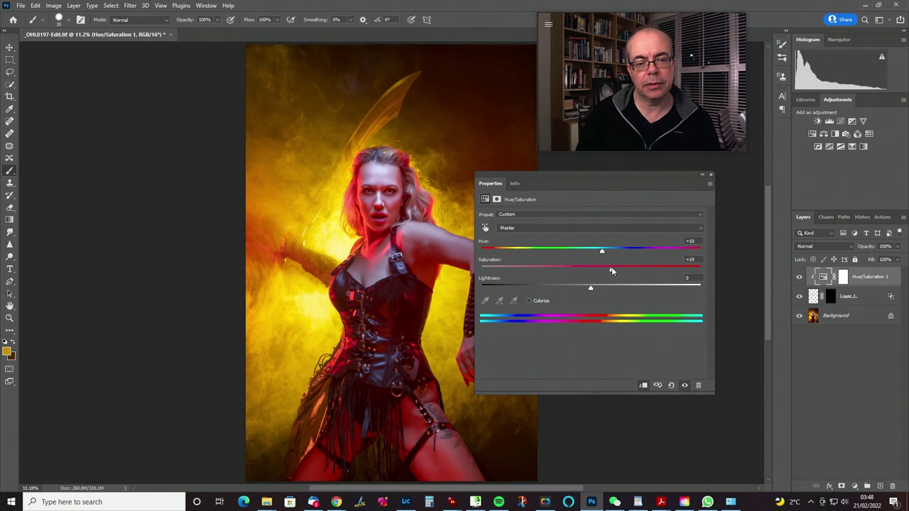
click(799, 298)
click(799, 298)
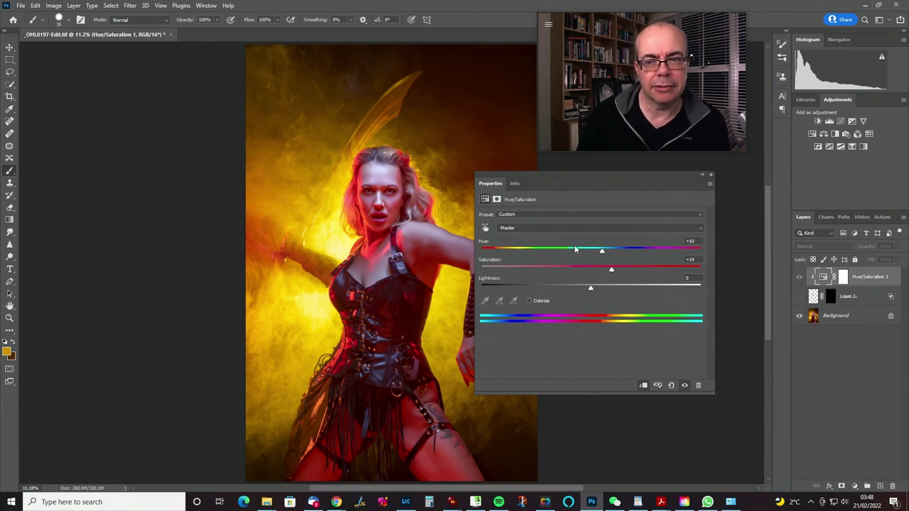
- Load Layer 1's mask as a selection, save it as a new channel named Lips, and deselect
ctrl+click(830, 299)
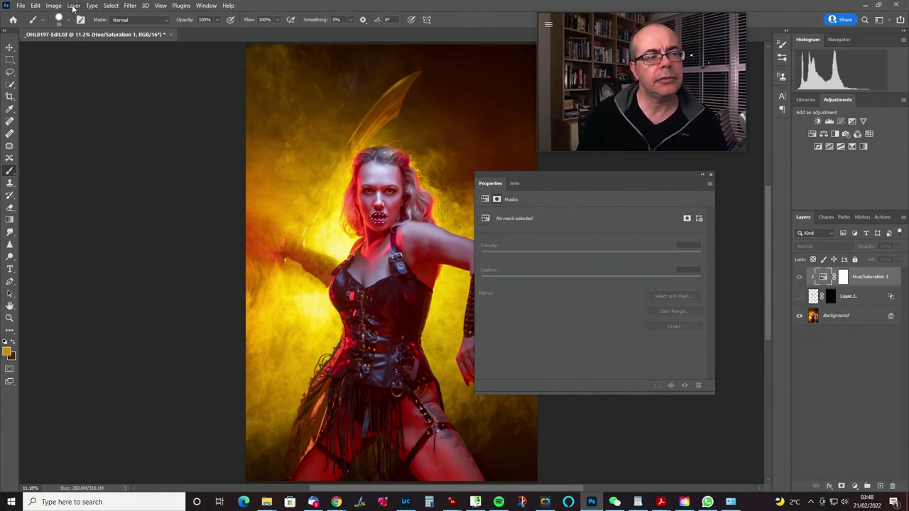
click(110, 5)
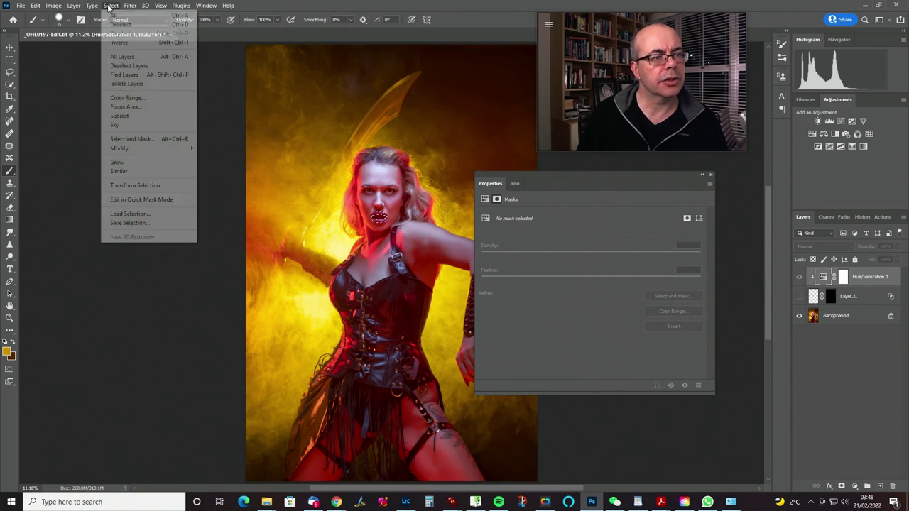
click(153, 224)
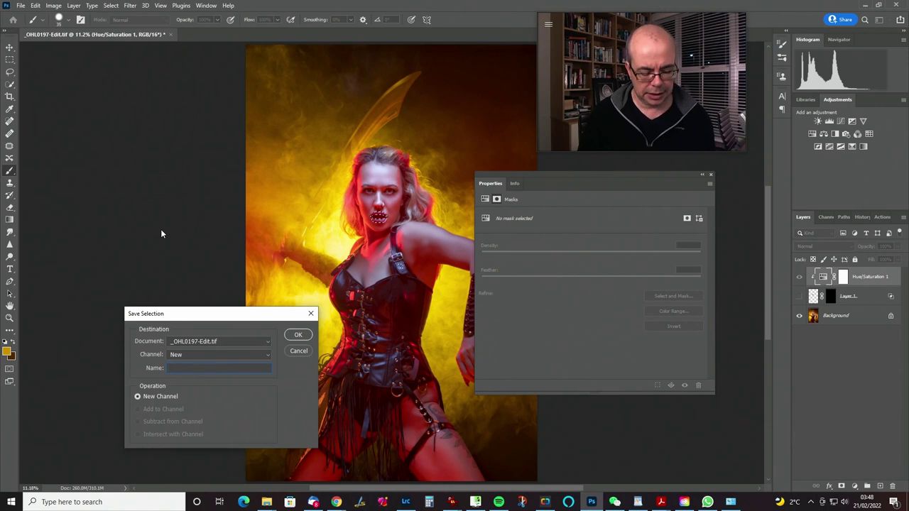
text(Lips)
key(Return)
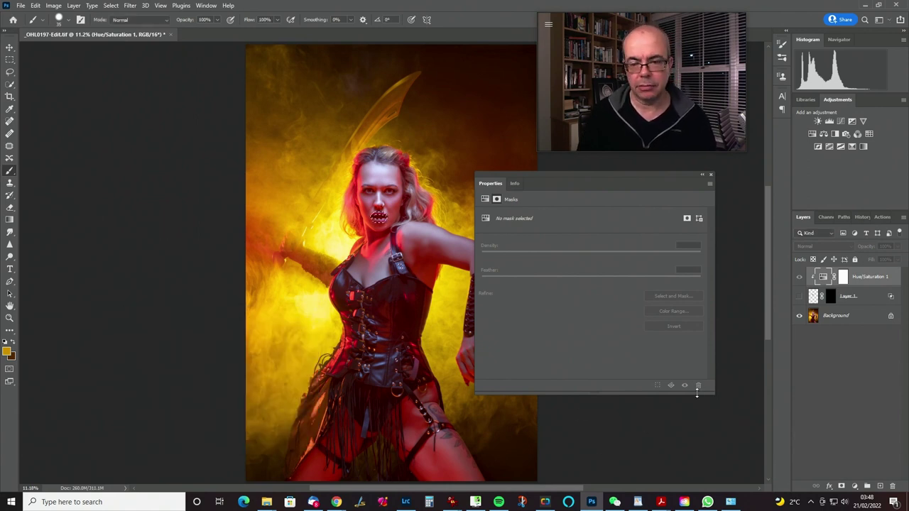
key(ctrl+d)
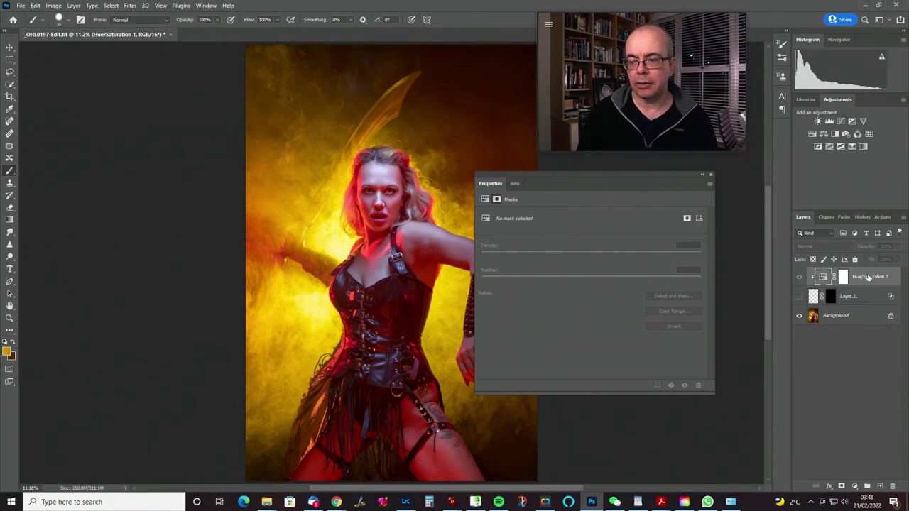
- Delete the Hue/Saturation 1 adjustment and Layer 1, keeping only the Background layer
drag(866, 279, 892, 486)
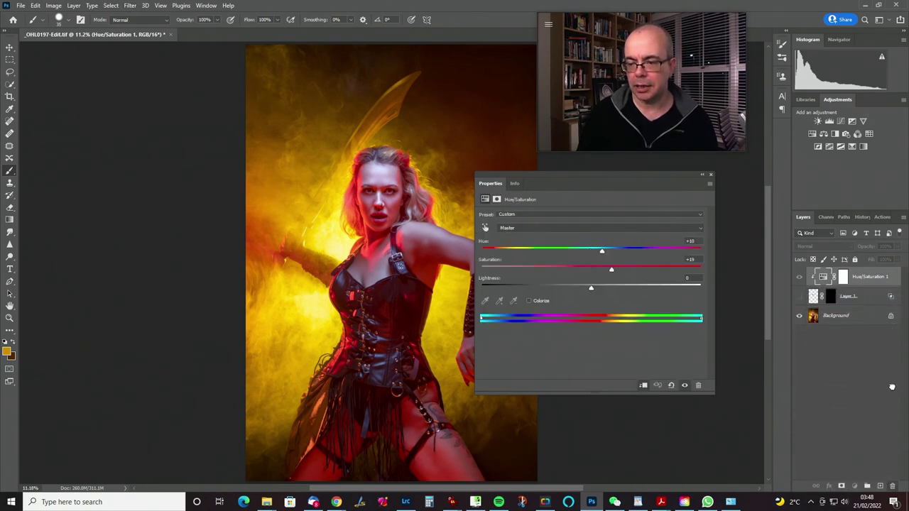
drag(876, 297, 891, 486)
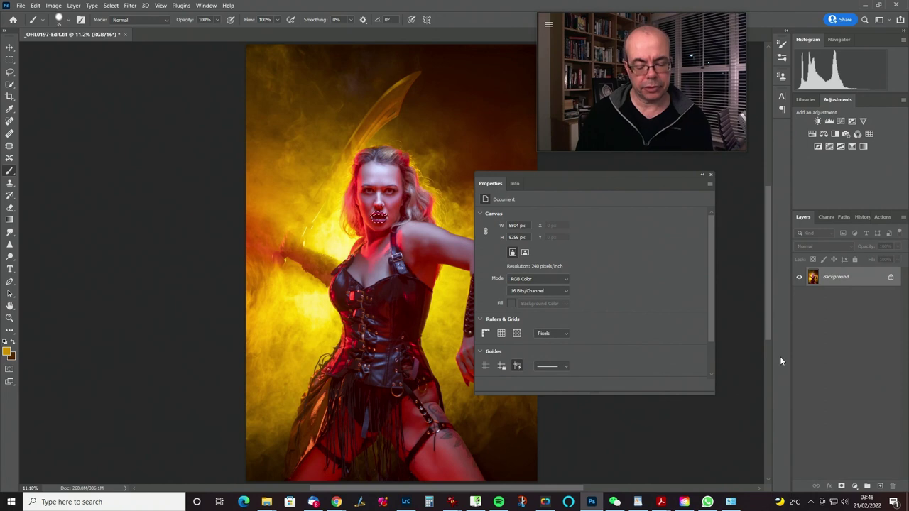
- Copy the selected lips from the Background to a new layer and set its blend mode to Screen
key(ctrl+j)
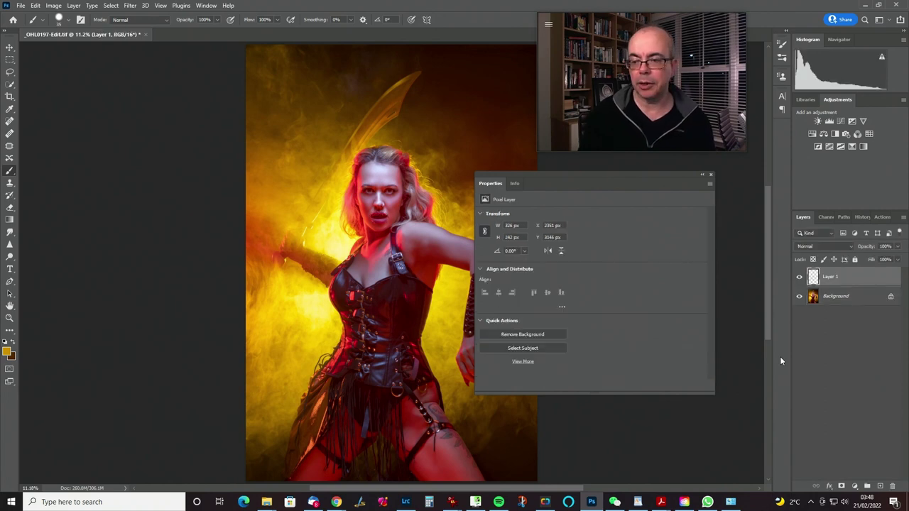
click(817, 245)
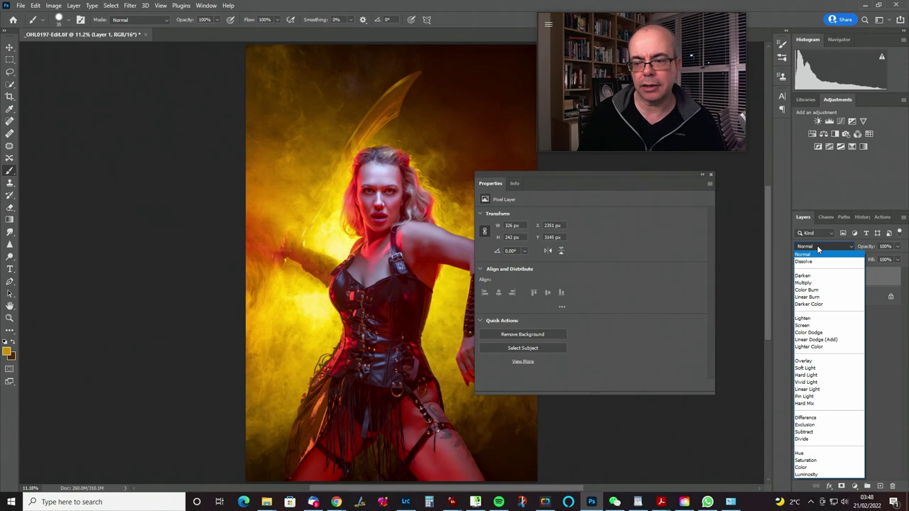
click(822, 321)
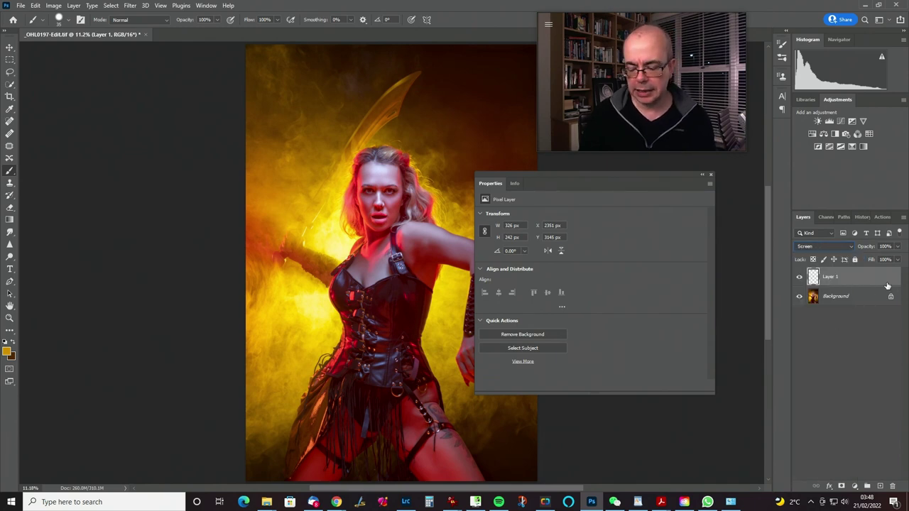
- Restrict the Screen lips layer to the highlights by setting the Blend If Underlying Layer black point to 99
key(ctrl+plus)
key(ctrl+plus)
key(ctrl+plus)
key(ctrl+plus)
key(ctrl+plus)
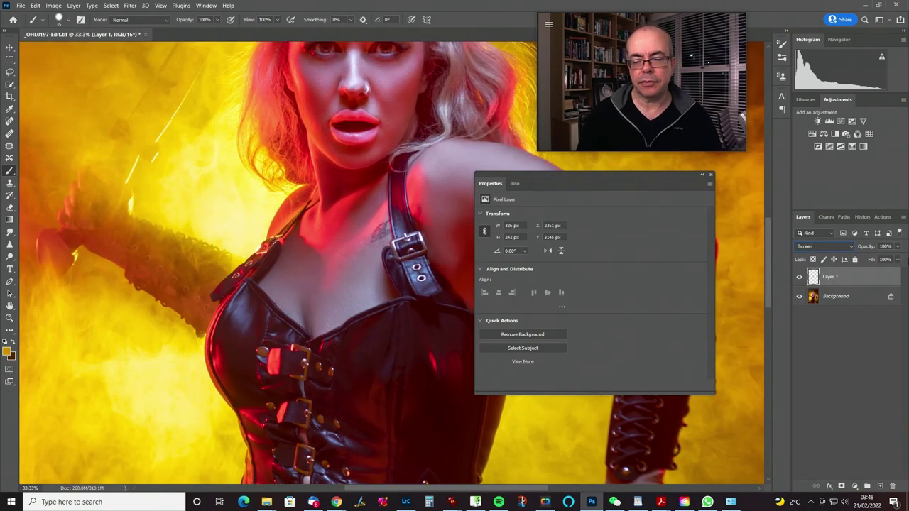
double_click(891, 282)
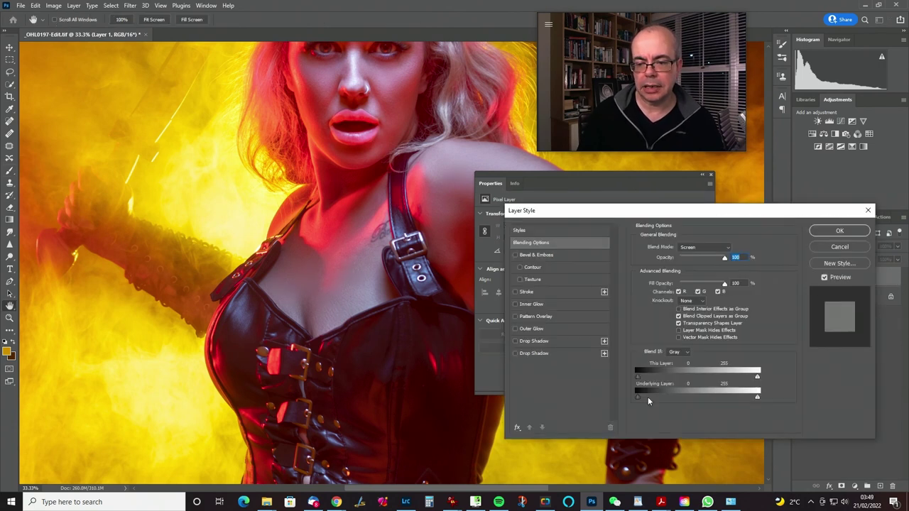
drag(637, 398, 686, 399)
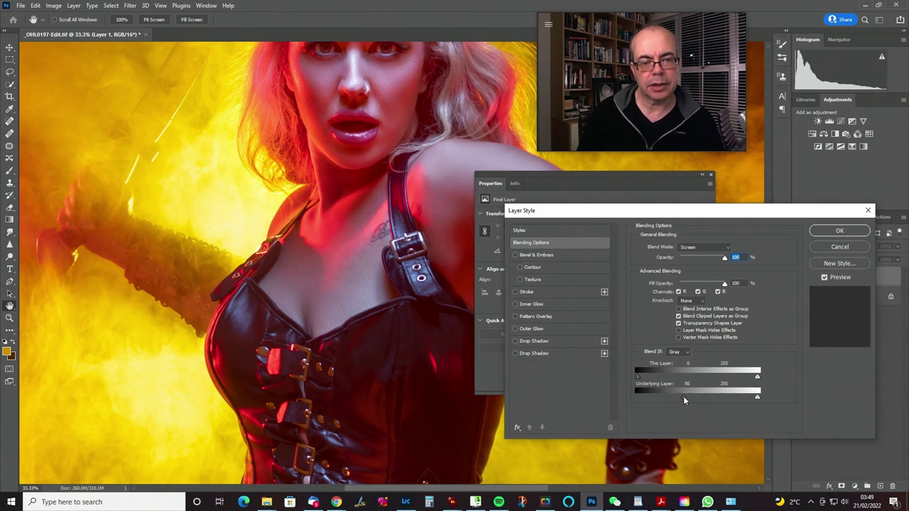
drag(685, 400, 685, 400)
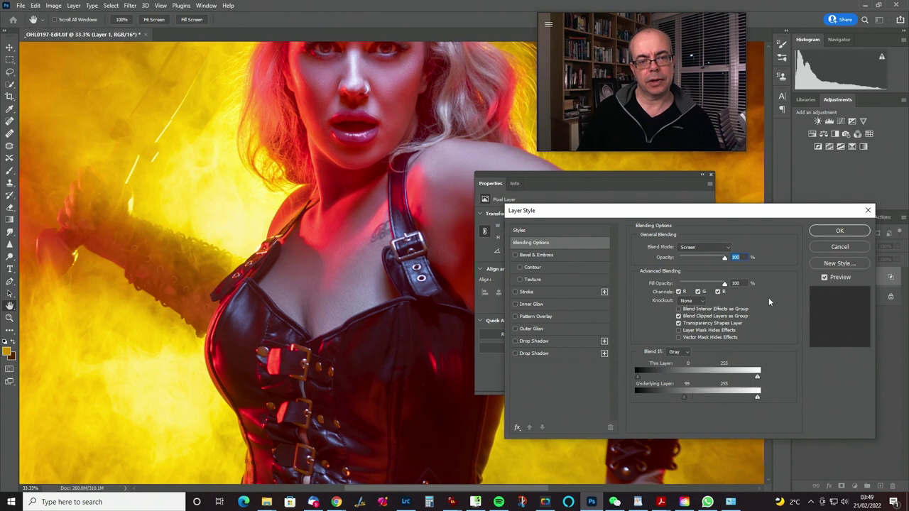
click(833, 229)
- Hide Layer 1 behind a black layer mask and switch the Brush tool's painting colour to black
key(b)
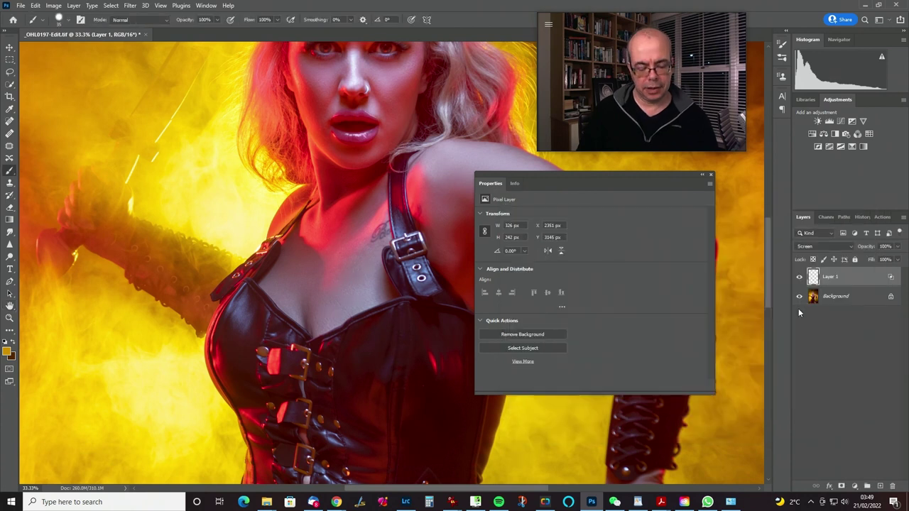
alt+click(841, 486)
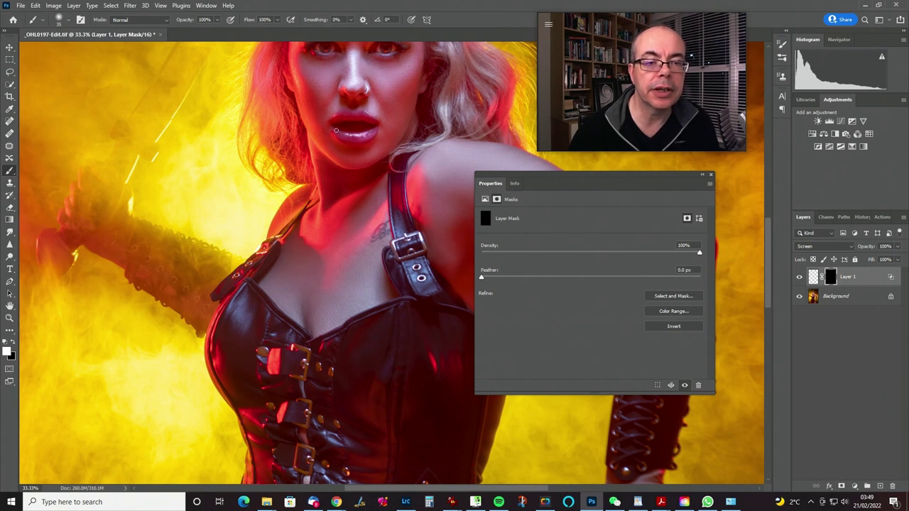
key(x)
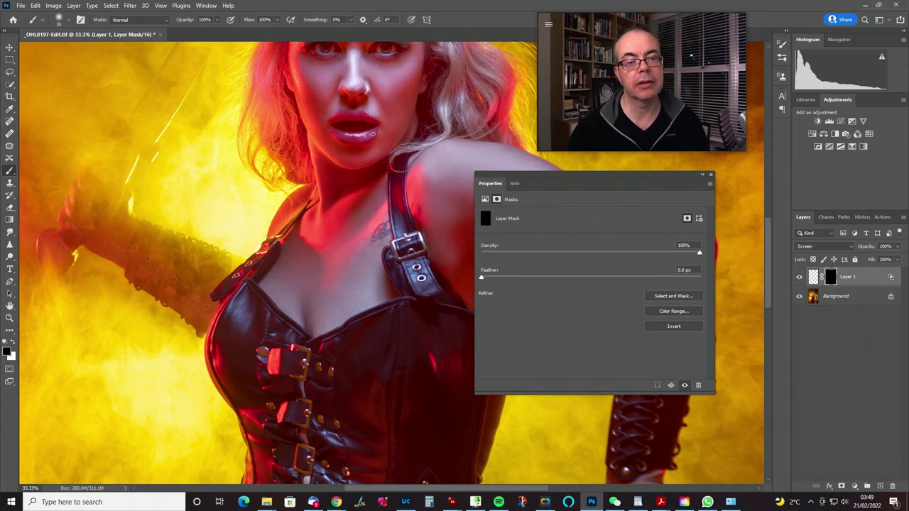
- Lower Layer 1's opacity to 75%, compare the portrait with and without it, and merge it into the Background
key(ctrl+0)
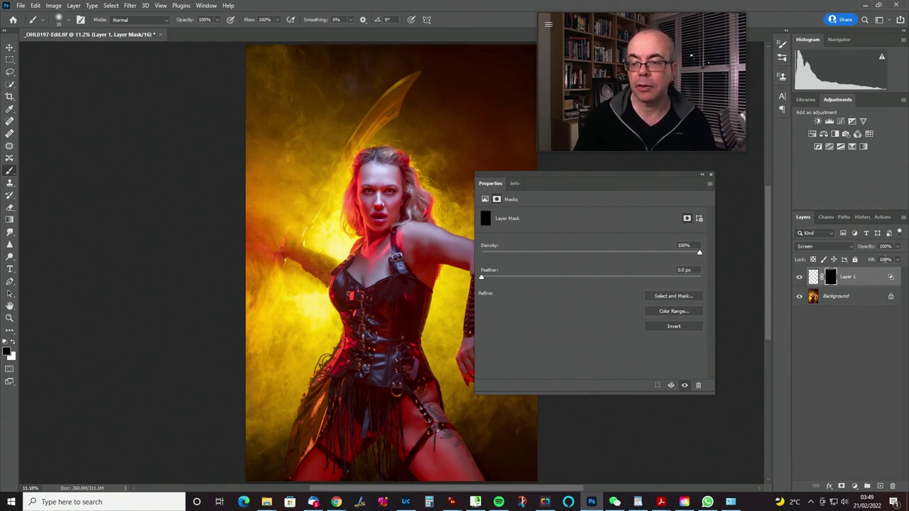
mouse_move(872, 247)
mouse_down()
mouse_move(855, 247)
mouse_move(868, 247)
mouse_up()
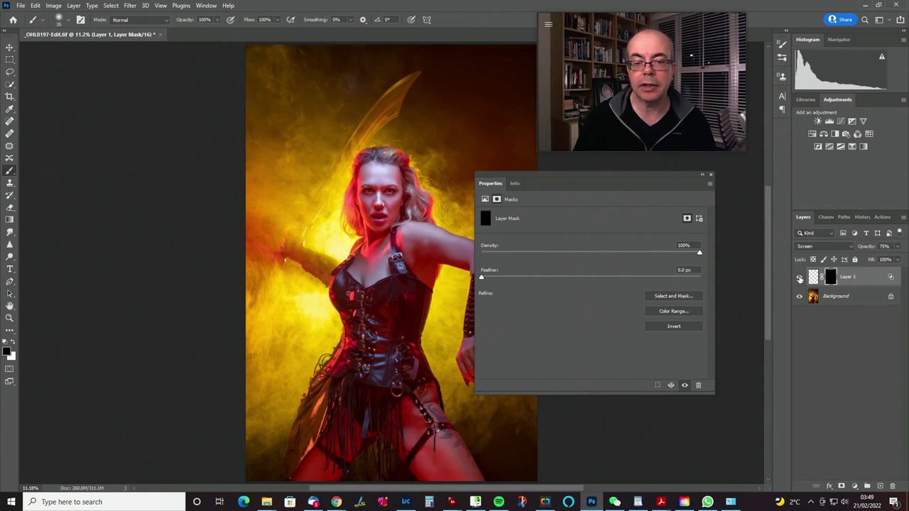
click(799, 277)
click(799, 277)
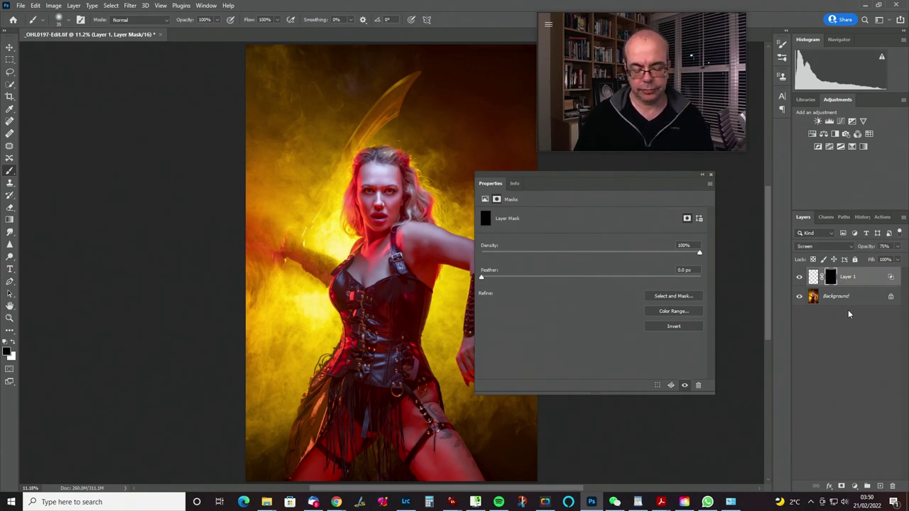
key(Delete)
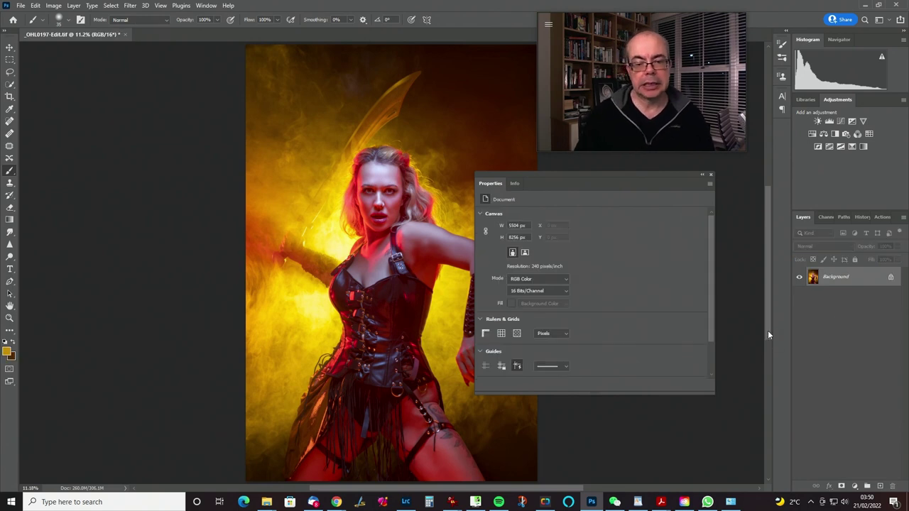
- Move the floating properties window off the figure, and examine the hand, corset and face up close before returning to the full portrait
drag(600, 181, 672, 177)
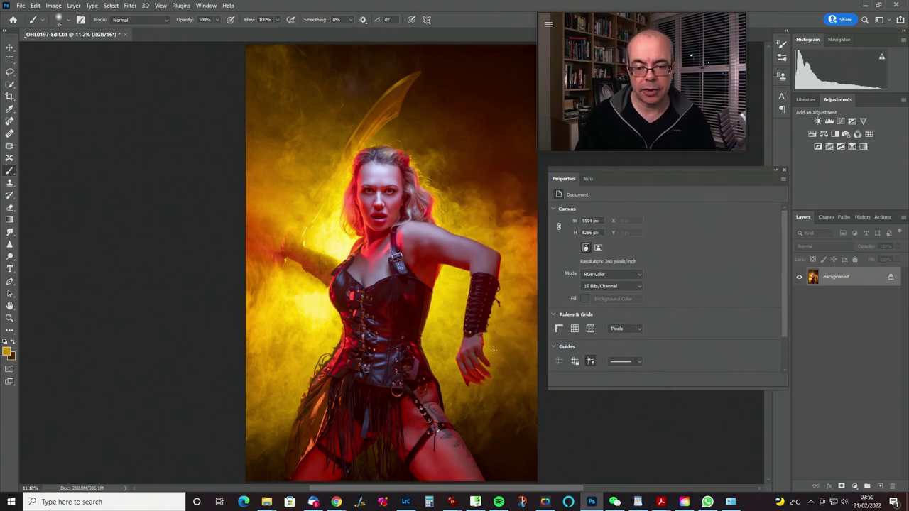
key(ctrl+plus)
key(ctrl+plus)
key(ctrl+plus)
key(ctrl+plus)
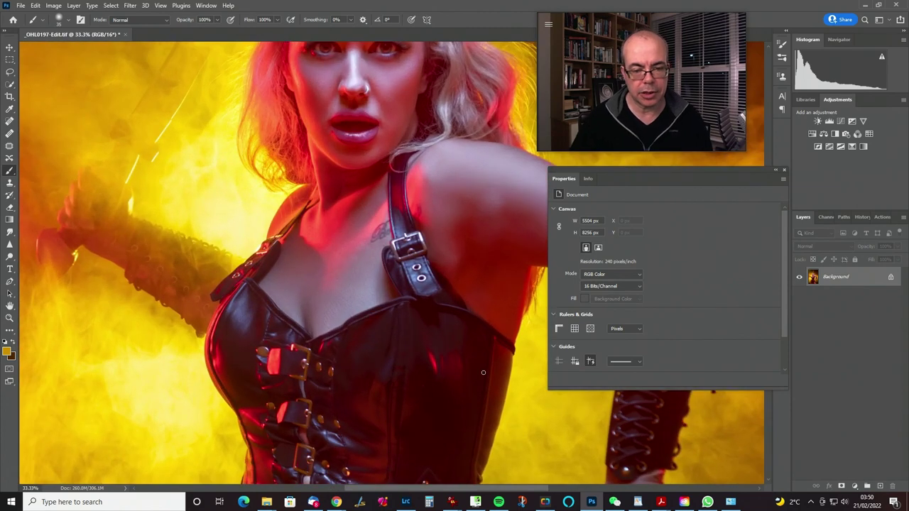
drag(473, 324, 336, 239)
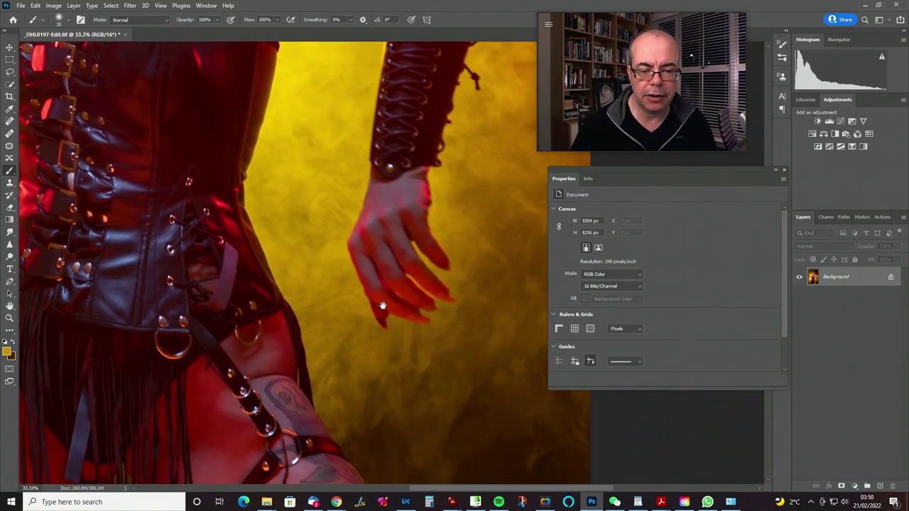
mouse_move(382, 305)
mouse_down()
mouse_move(412, 334)
mouse_move(438, 320)
mouse_move(444, 386)
mouse_move(446, 355)
mouse_up()
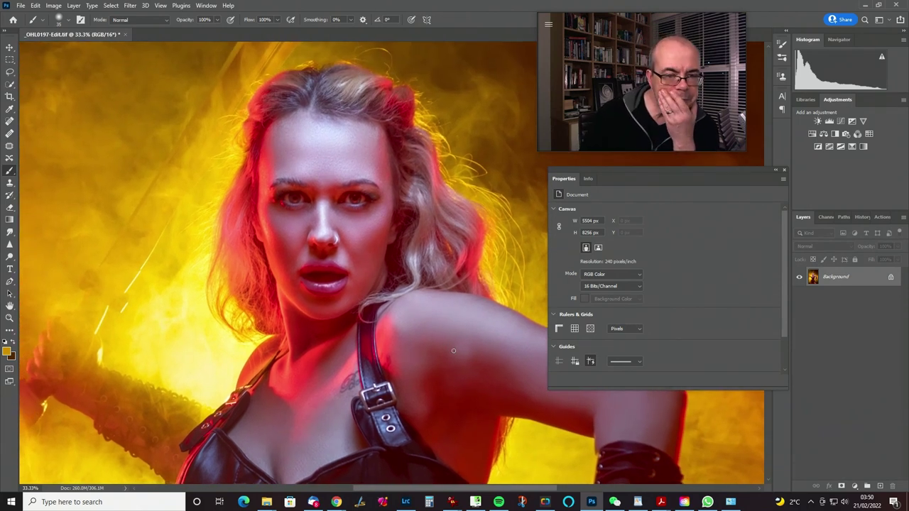
key(ctrl+0)
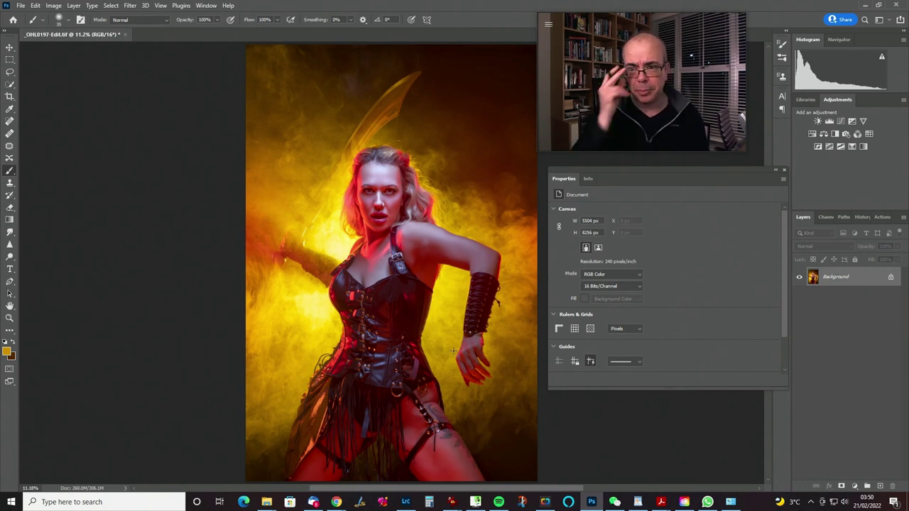
- Duplicate the Background layer and desaturate the copy, checking it inverted and against the coloured version
key(ctrl+j)
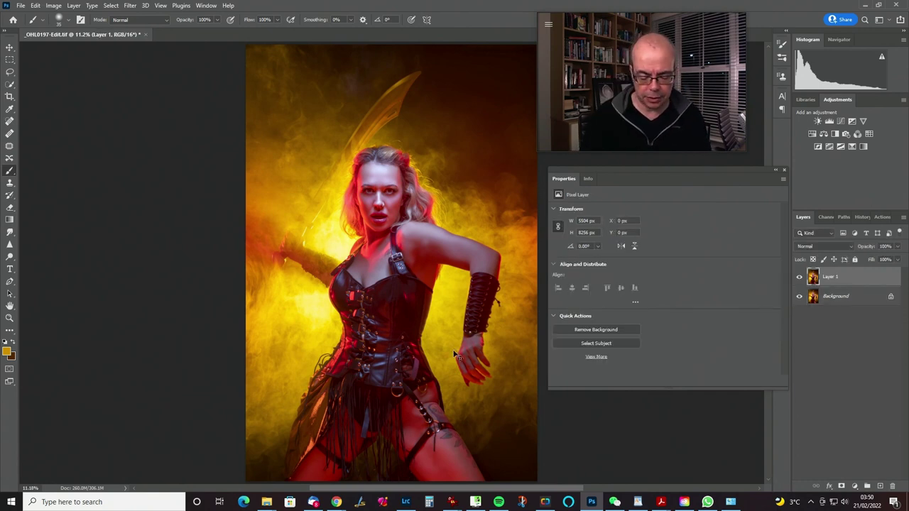
key(ctrl+shift+u)
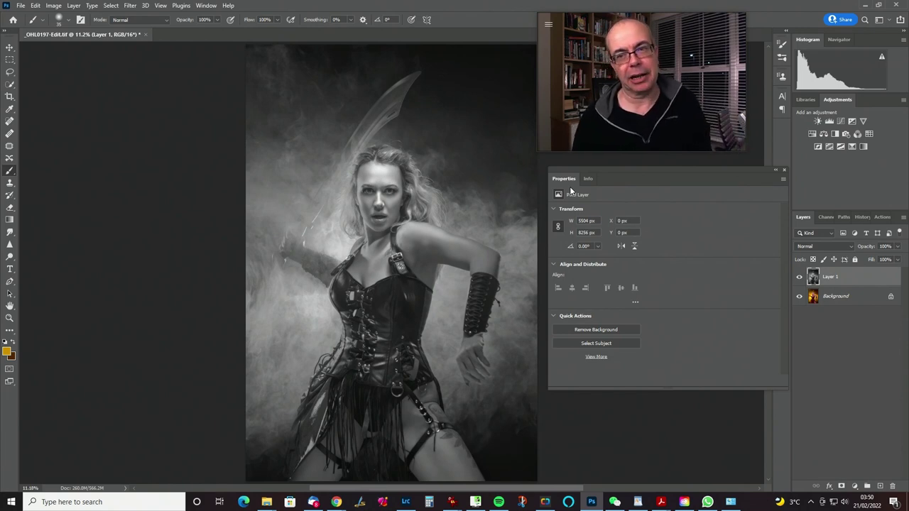
key(ctrl+i)
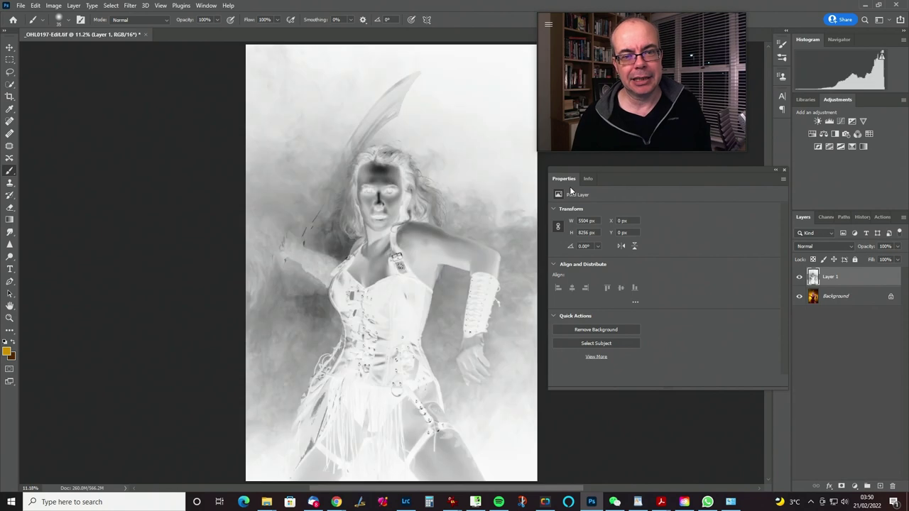
key(ctrl+i)
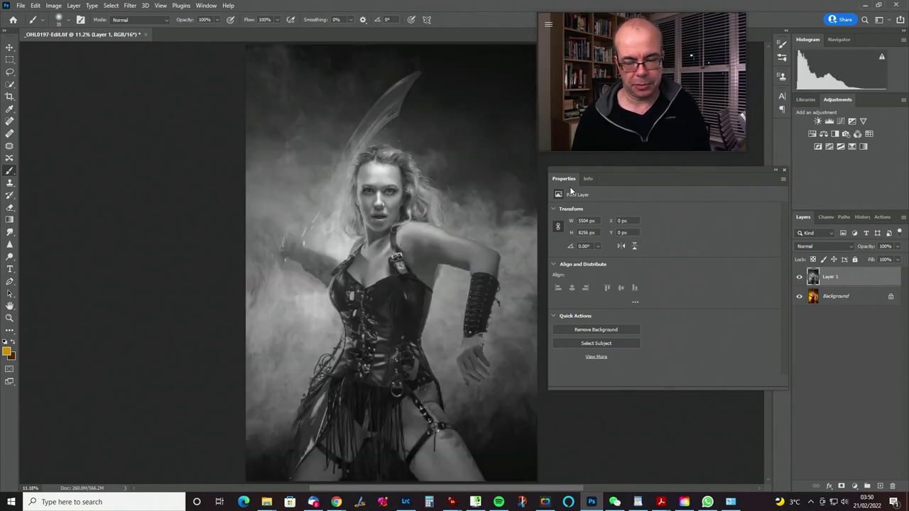
key(ctrl+z)
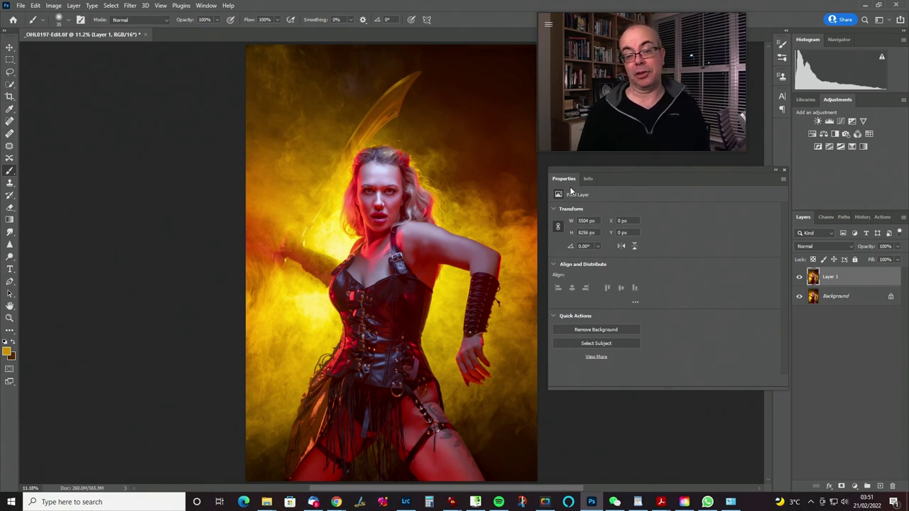
key(ctrl+shift+z)
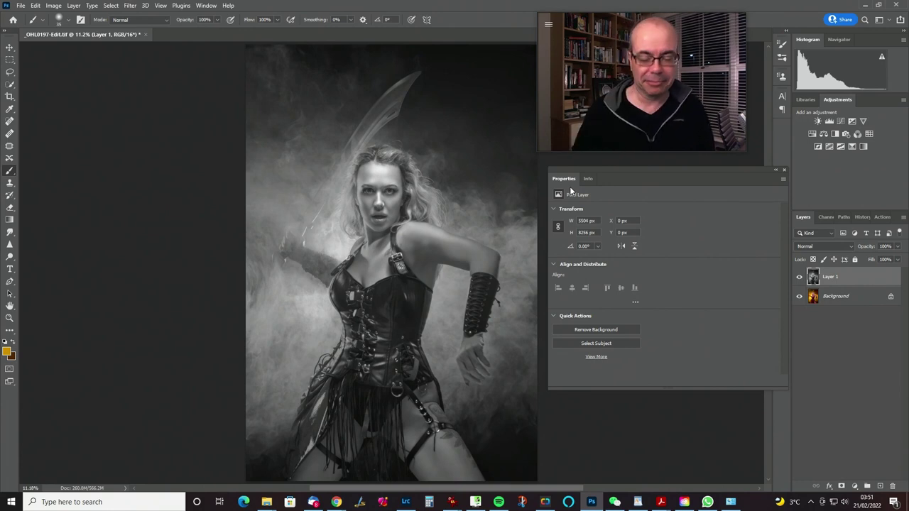
- Apply a High Pass filter with a radius of 44.3 pixels to the desaturated Layer 1
click(129, 6)
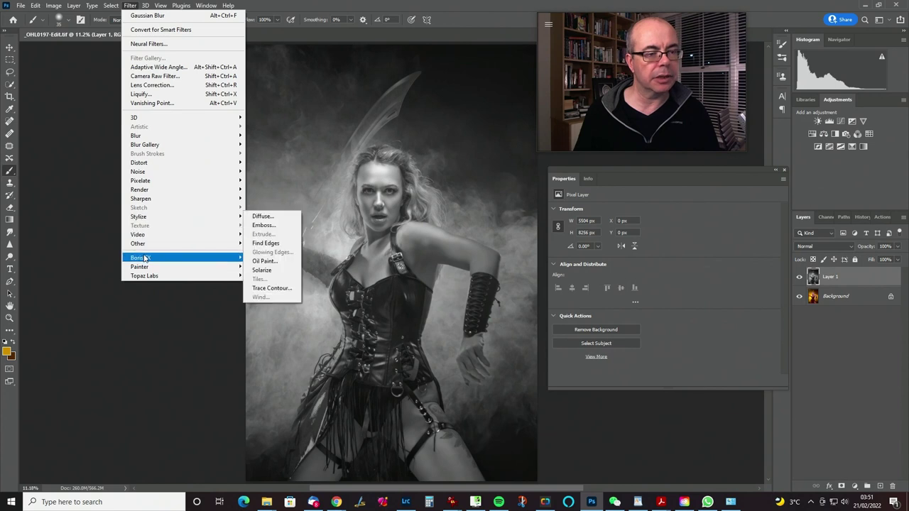
mouse_move(154, 245)
click(264, 252)
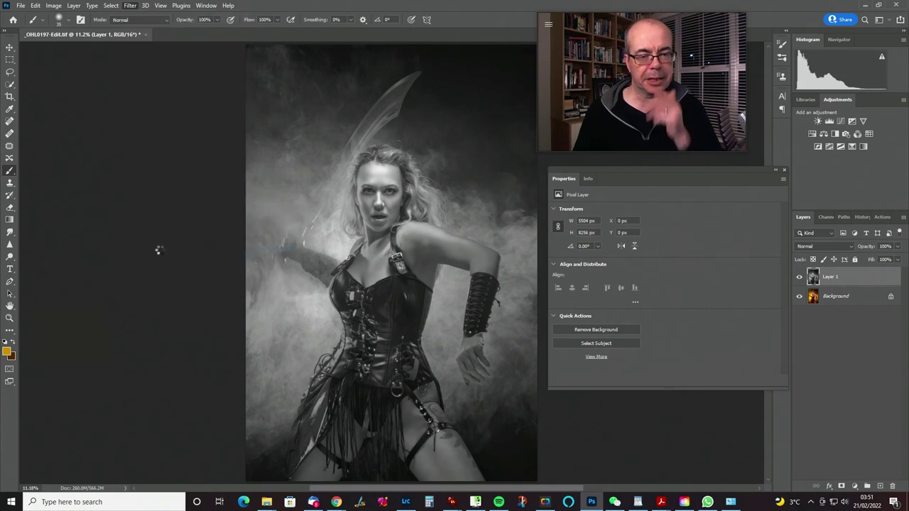
drag(470, 107, 140, 85)
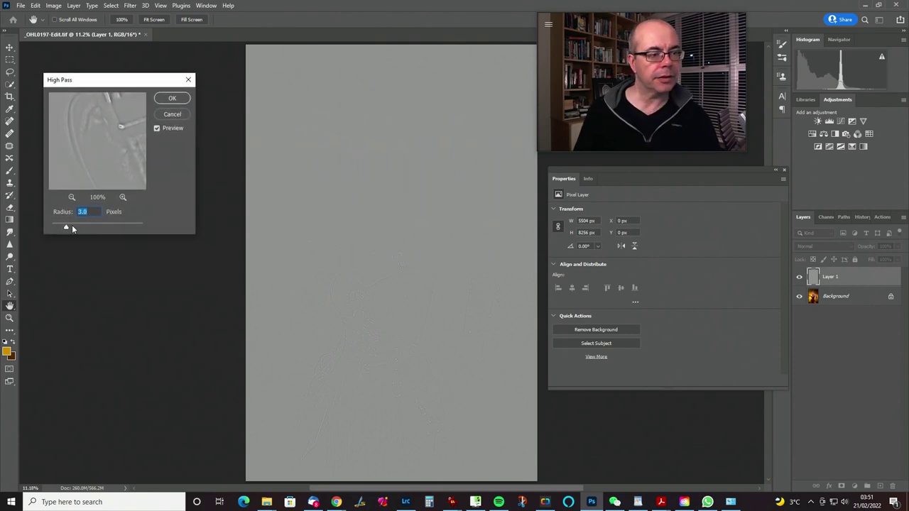
drag(100, 228, 98, 228)
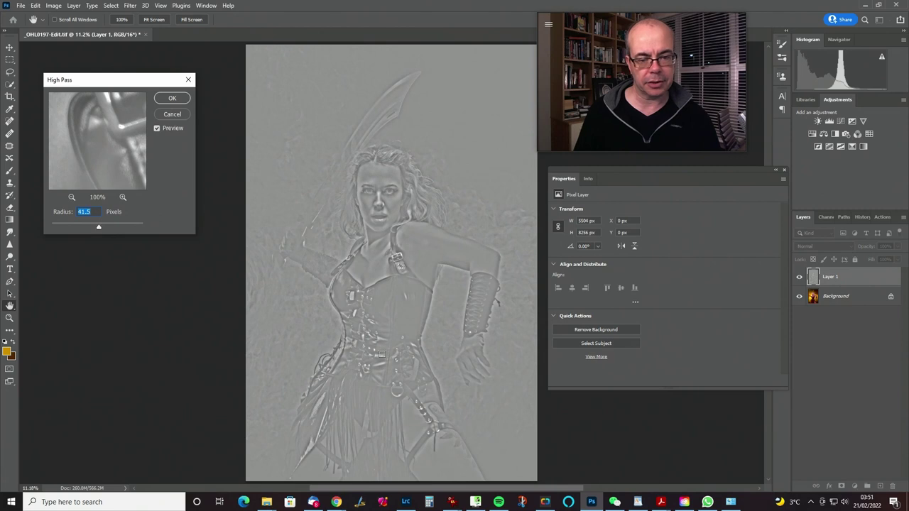
drag(99, 227, 90, 228)
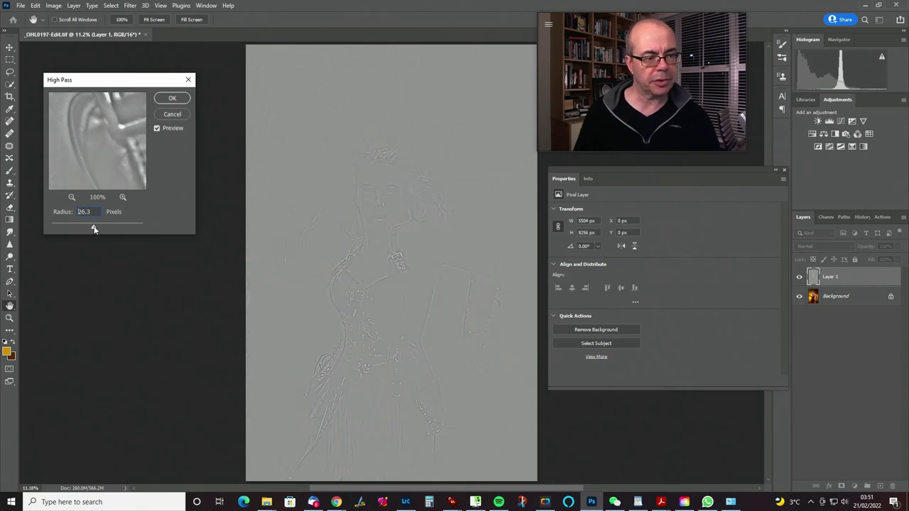
drag(94, 228, 100, 228)
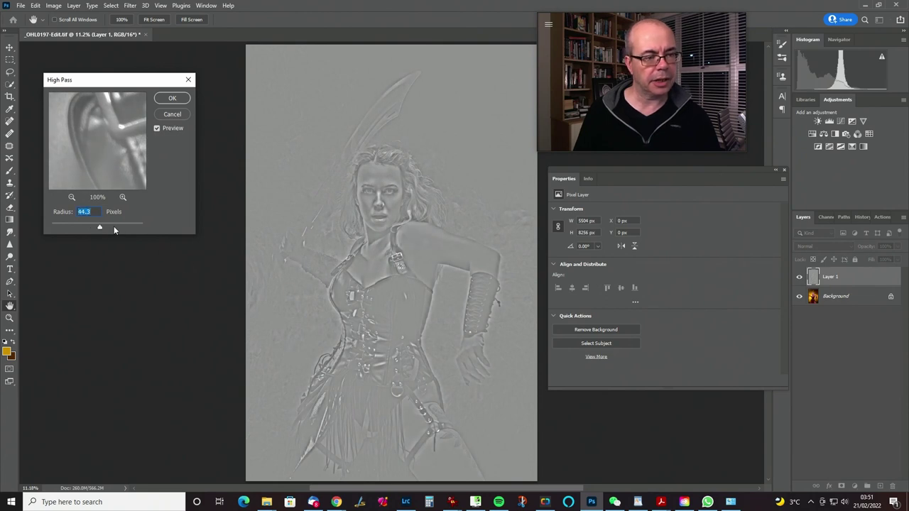
click(171, 97)
key(b)
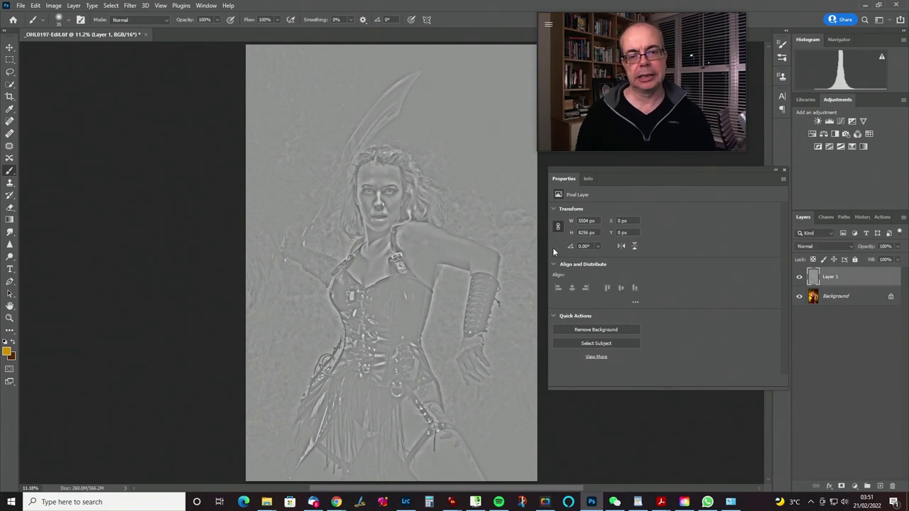
- Set Layer 1's blend mode to Soft Light and compare the portrait with and without it
click(816, 247)
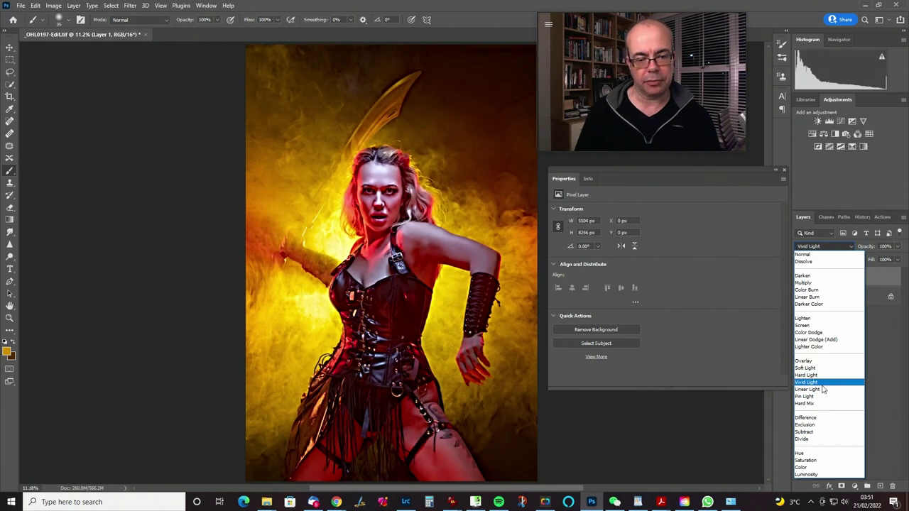
key(Up)
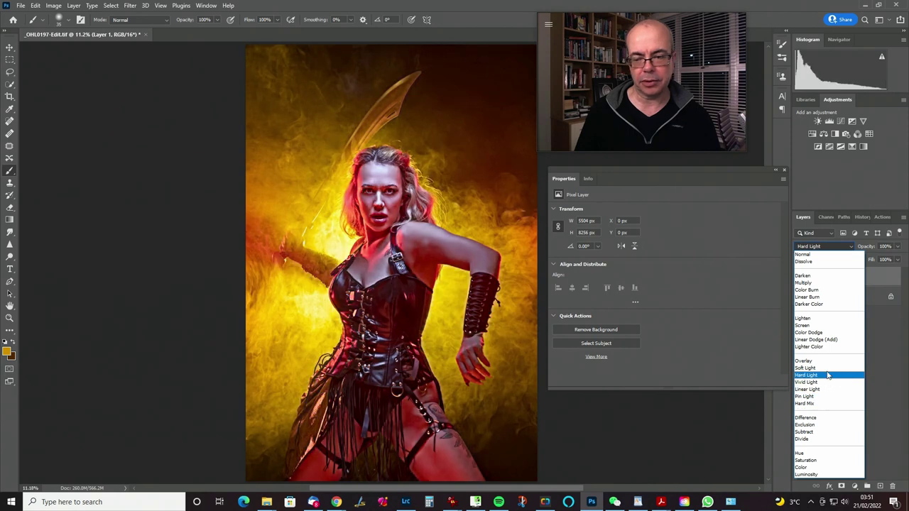
click(825, 368)
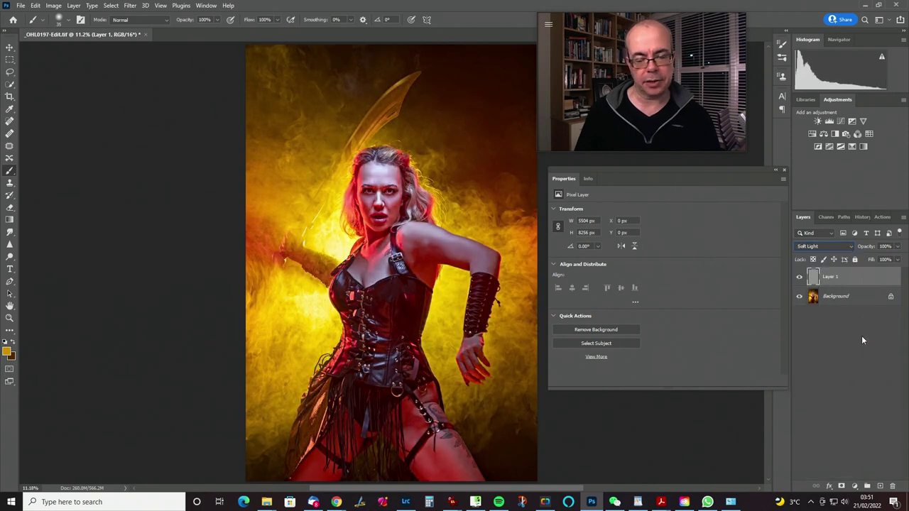
click(799, 278)
click(800, 278)
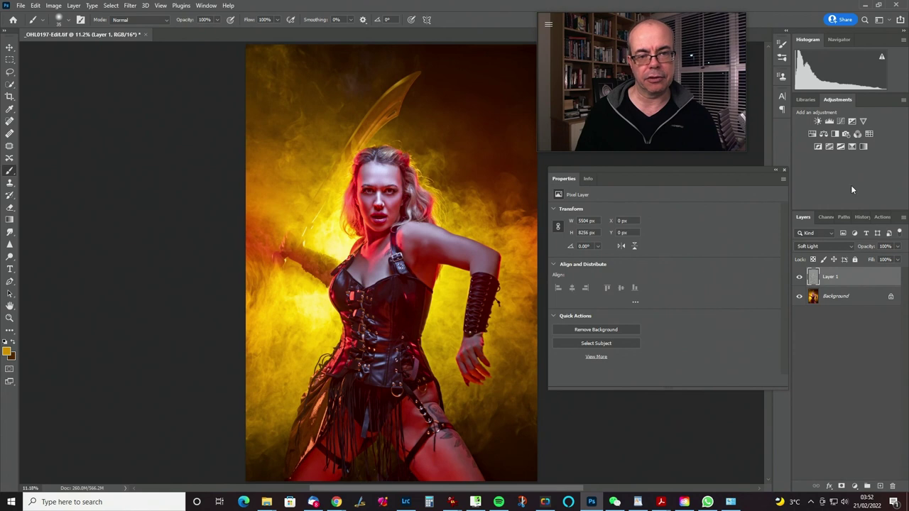
click(799, 278)
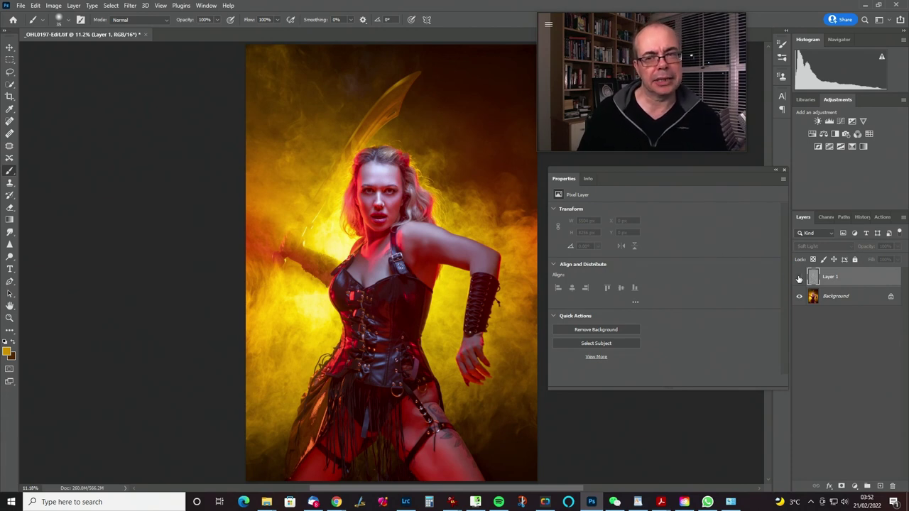
click(799, 278)
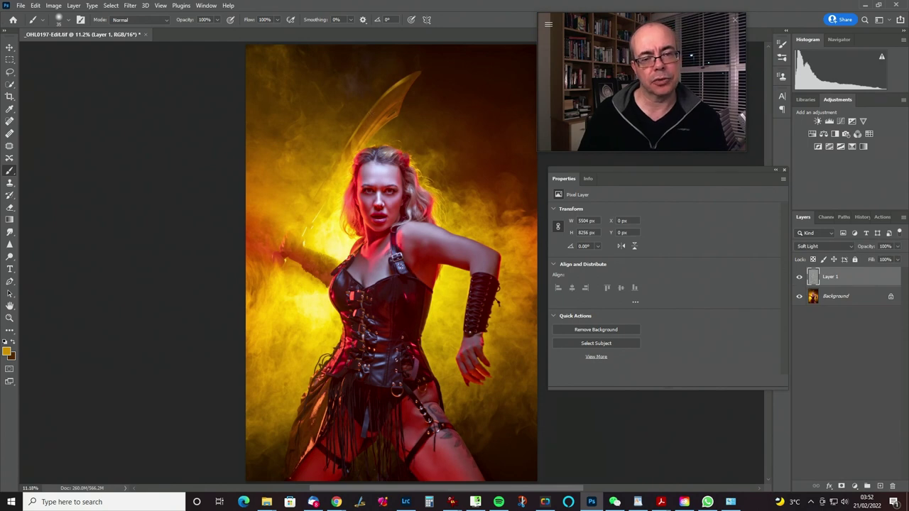
click(799, 279)
click(798, 278)
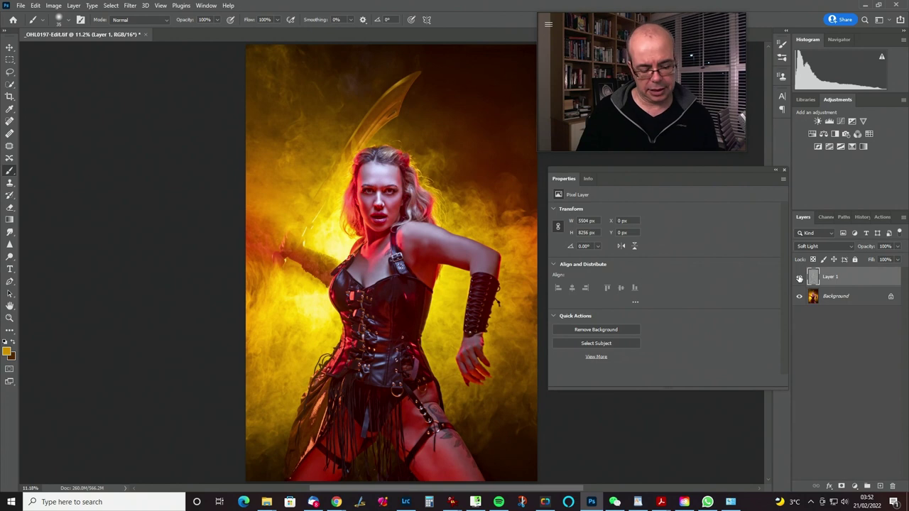
- Hide Layer 1 behind a black layer mask and reveal it over the corset and upper body with a larger white brush
alt+click(842, 486)
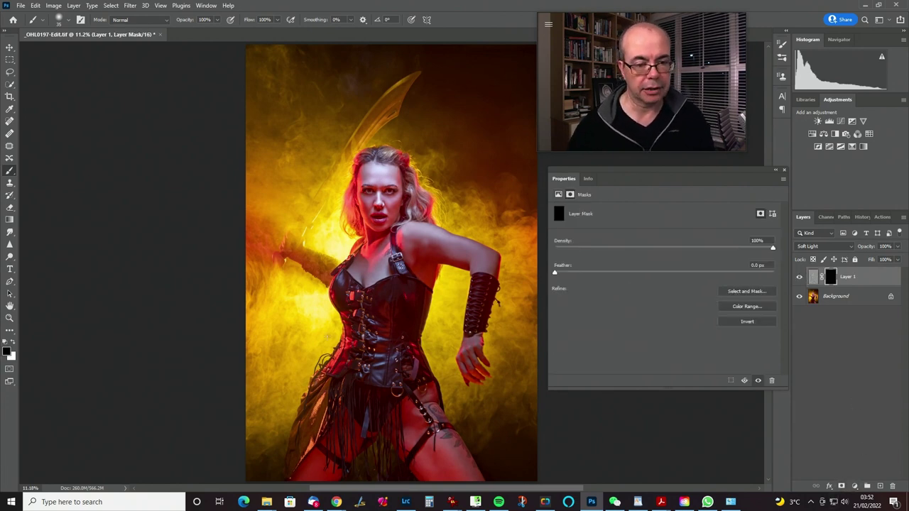
key(x)
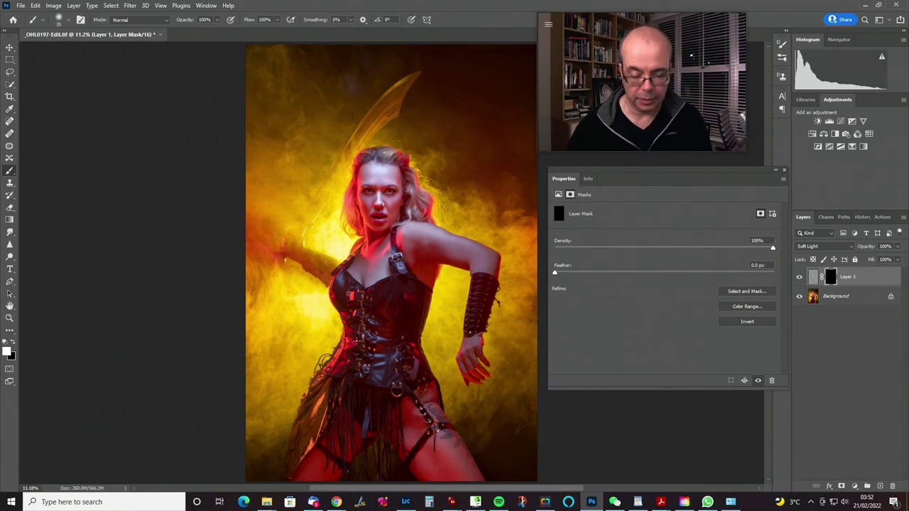
key(bracketright)
key(bracketright)
key(bracketright)
key(bracketright)
key(bracketleft)
mouse_move(378, 327)
mouse_down()
mouse_move(390, 325)
mouse_move(398, 298)
mouse_move(385, 306)
mouse_move(391, 300)
mouse_move(389, 372)
mouse_move(413, 337)
mouse_move(411, 345)
mouse_move(405, 326)
mouse_move(391, 336)
mouse_move(386, 370)
mouse_move(339, 371)
mouse_move(359, 353)
mouse_move(354, 337)
mouse_move(333, 395)
mouse_move(350, 334)
mouse_move(342, 284)
mouse_move(349, 302)
mouse_move(408, 316)
mouse_move(397, 294)
mouse_move(386, 299)
mouse_move(405, 302)
mouse_move(399, 267)
mouse_move(471, 315)
mouse_move(482, 299)
mouse_move(471, 319)
mouse_move(478, 285)
mouse_move(465, 330)
mouse_move(352, 425)
mouse_move(324, 420)
mouse_move(327, 393)
mouse_move(292, 457)
mouse_move(333, 373)
mouse_move(322, 381)
mouse_move(351, 341)
mouse_move(328, 385)
mouse_move(352, 350)
mouse_move(382, 371)
mouse_move(379, 388)
mouse_move(365, 384)
mouse_move(391, 386)
mouse_move(404, 262)
mouse_move(419, 194)
mouse_up()
- Reveal Layer 1 over the hair and face by painting white on its mask with a smaller brush
key(bracketleft)
key(bracketleft)
key(bracketleft)
mouse_move(400, 156)
mouse_down()
mouse_move(365, 155)
mouse_move(392, 153)
mouse_move(417, 210)
mouse_move(361, 208)
mouse_up()
- Enlarge the brush to 400 and paint white on Layer 1's mask along the sword and raised hand
key(bracketright)
key(bracketright)
key(bracketright)
key(bracketright)
mouse_move(372, 116)
mouse_down()
mouse_move(357, 140)
mouse_move(396, 112)
mouse_move(408, 80)
mouse_move(334, 164)
mouse_up()
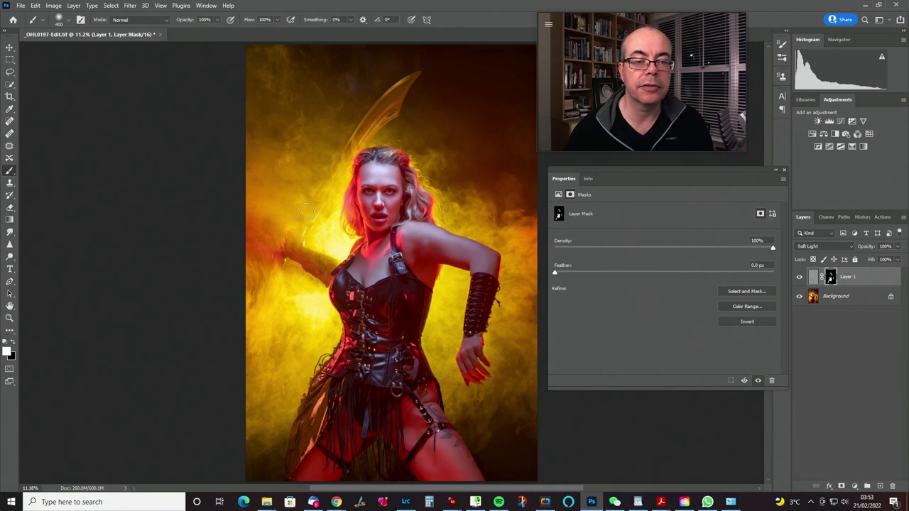
mouse_move(356, 134)
mouse_down()
mouse_move(405, 79)
mouse_move(421, 75)
mouse_move(337, 164)
mouse_move(296, 237)
mouse_move(323, 192)
mouse_move(313, 245)
mouse_move(283, 260)
mouse_up()
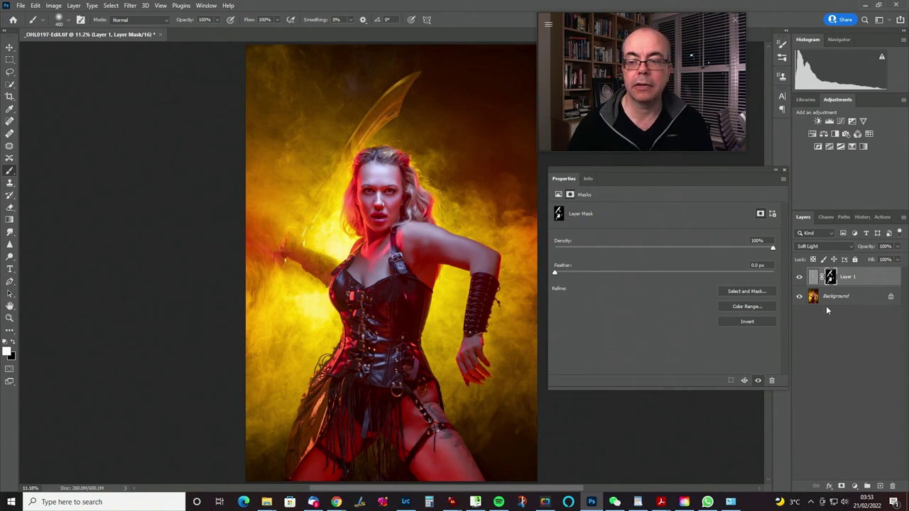
- Compare the portrait with and without Layer 1, and set the brush to paint black at 50% opacity
click(801, 277)
click(802, 277)
click(804, 279)
click(800, 277)
key(5)
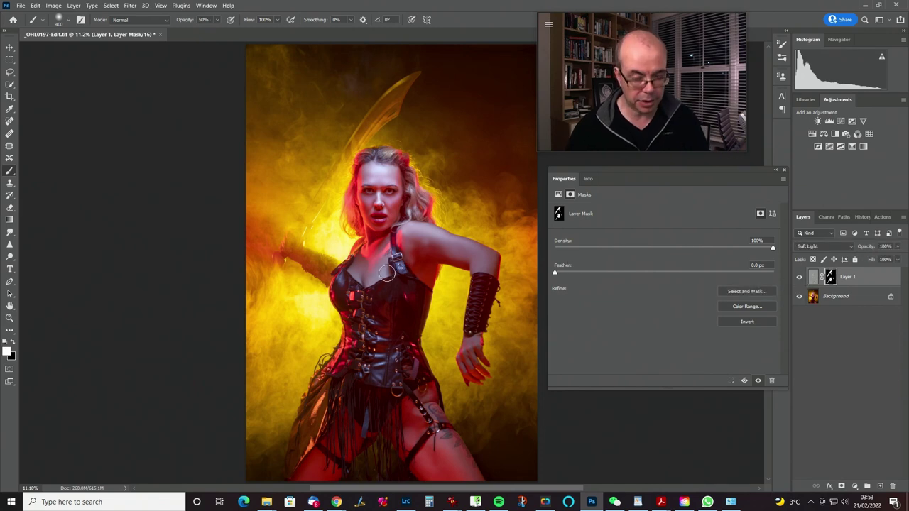
key(x)
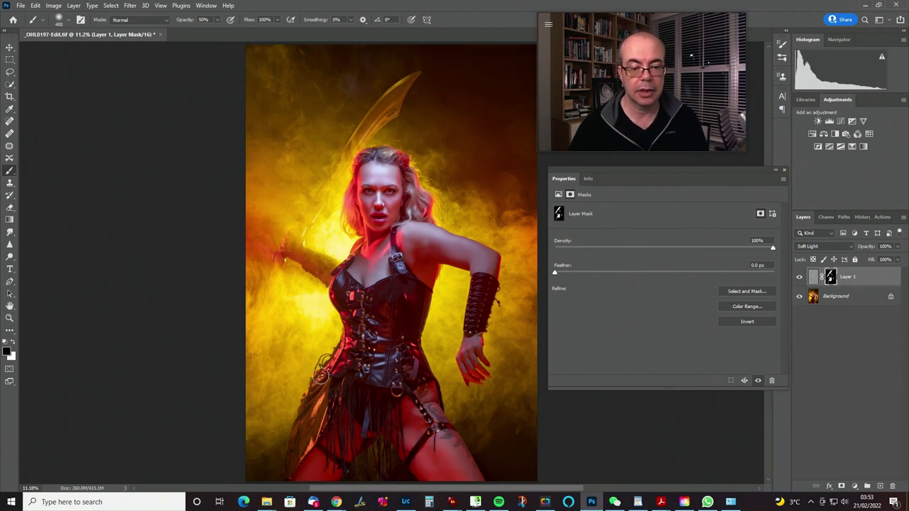
- Compare the portrait with and without Layer 1 again, and fine-tune its mask around the shoulder and upper arm with the 50% brush
click(801, 278)
click(801, 279)
click(802, 278)
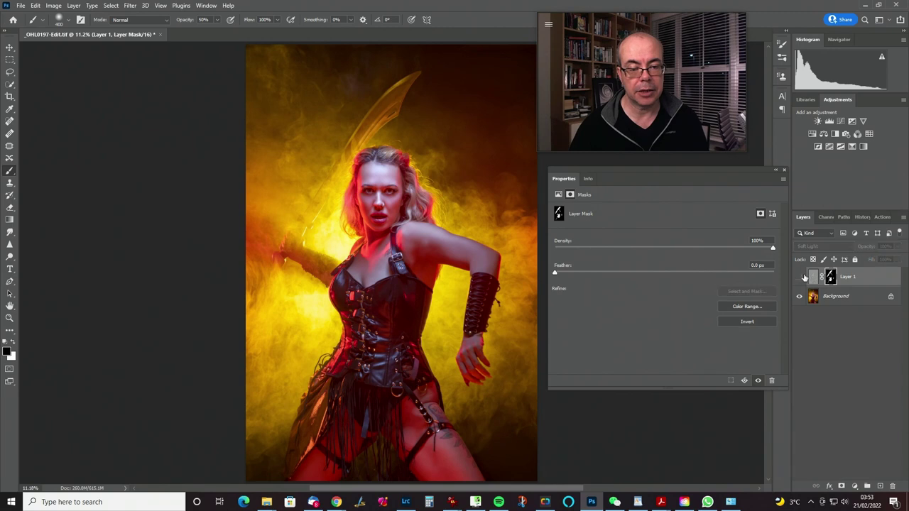
click(801, 277)
click(801, 277)
click(801, 277)
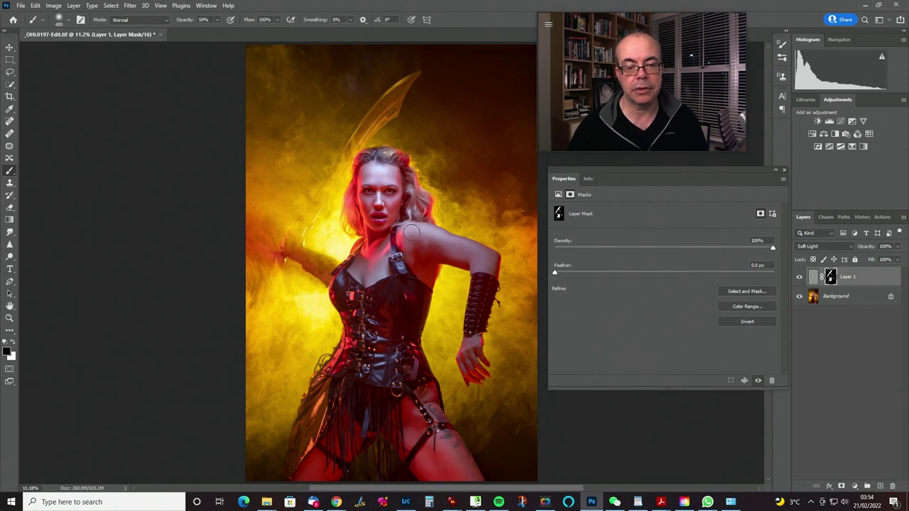
key(x)
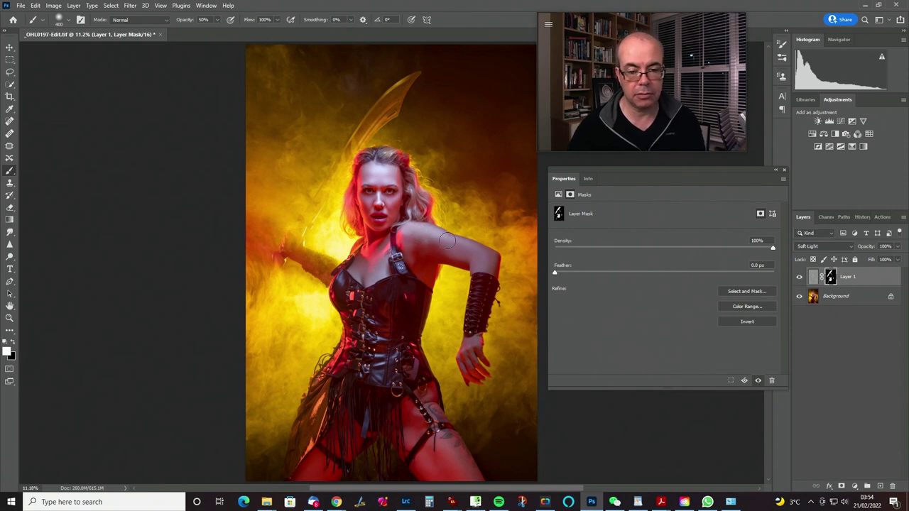
key(x)
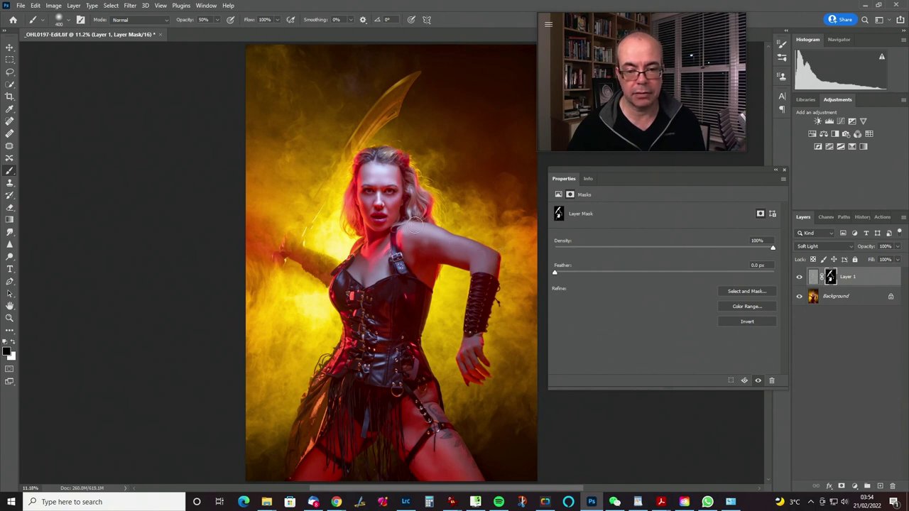
- Duplicate the Background layer beneath Layer 1 and desaturate the new copy
click(844, 302)
key(ctrl+j)
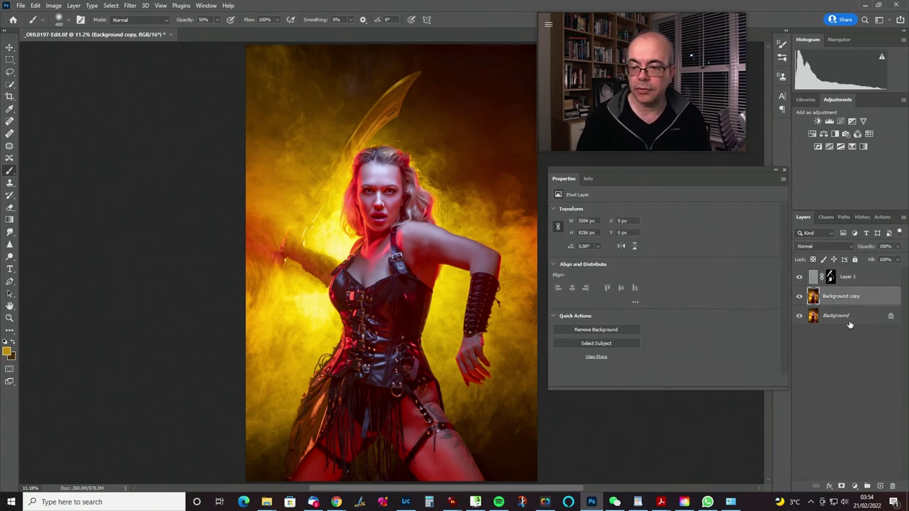
key(ctrl+shift+u)
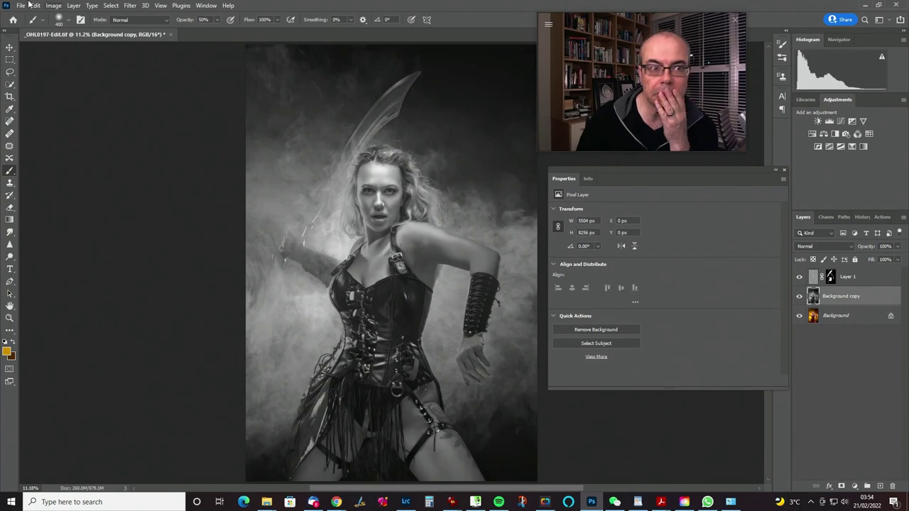
click(128, 6)
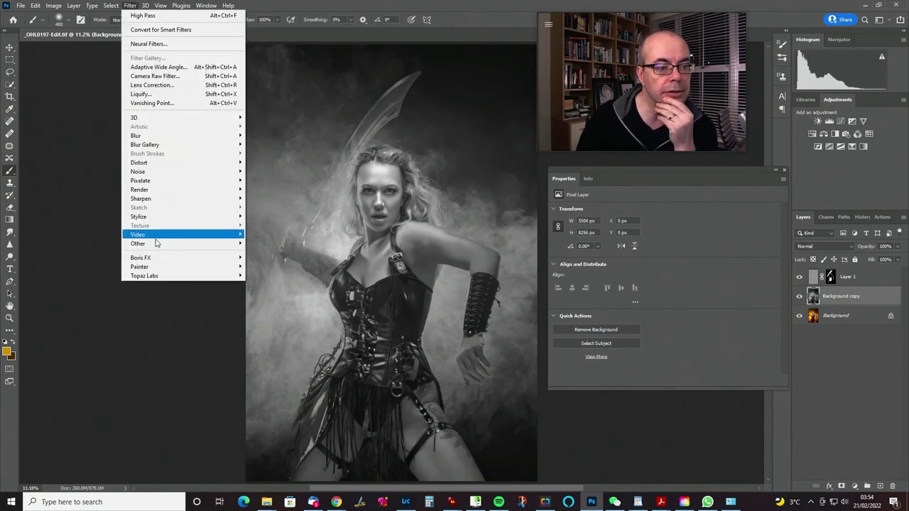
mouse_move(169, 243)
click(279, 253)
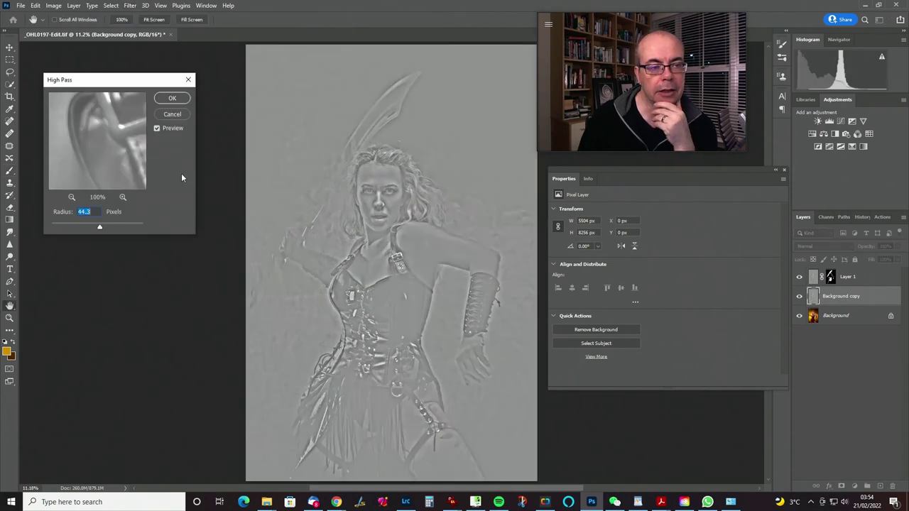
text(3)
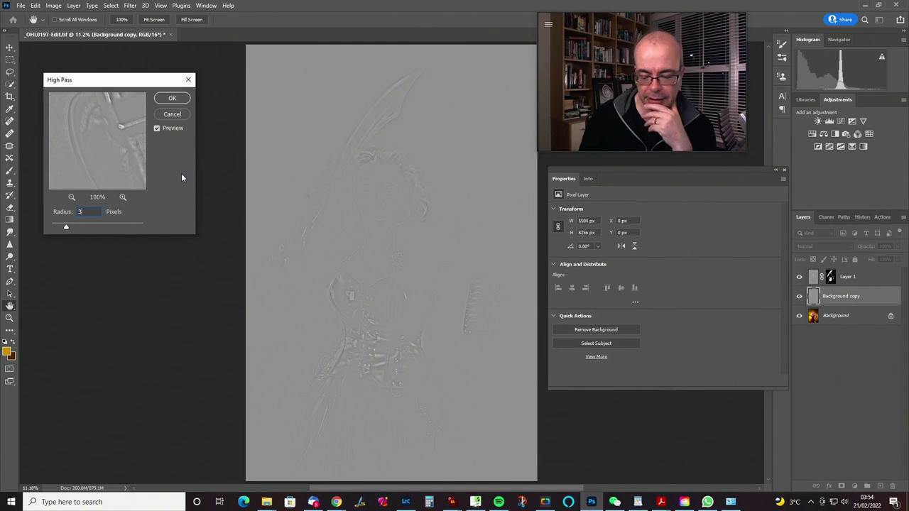
key(BackSpace)
text(2)
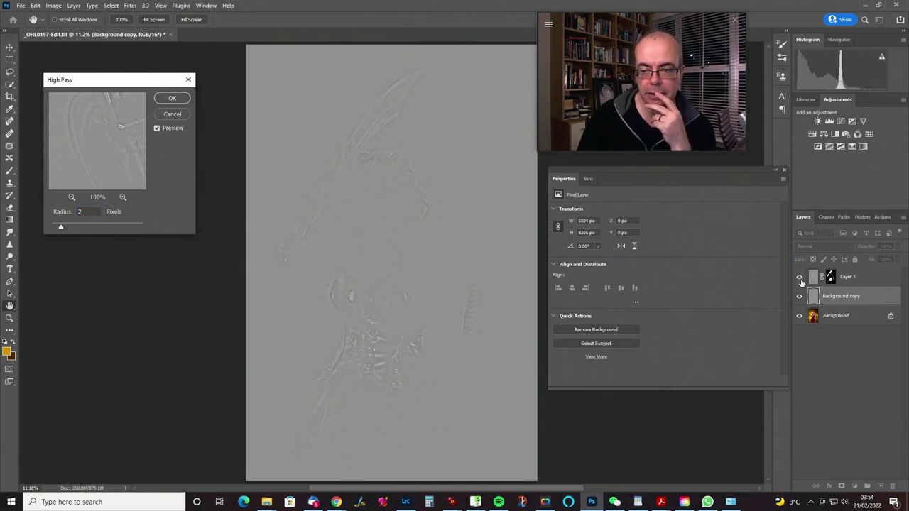
click(181, 115)
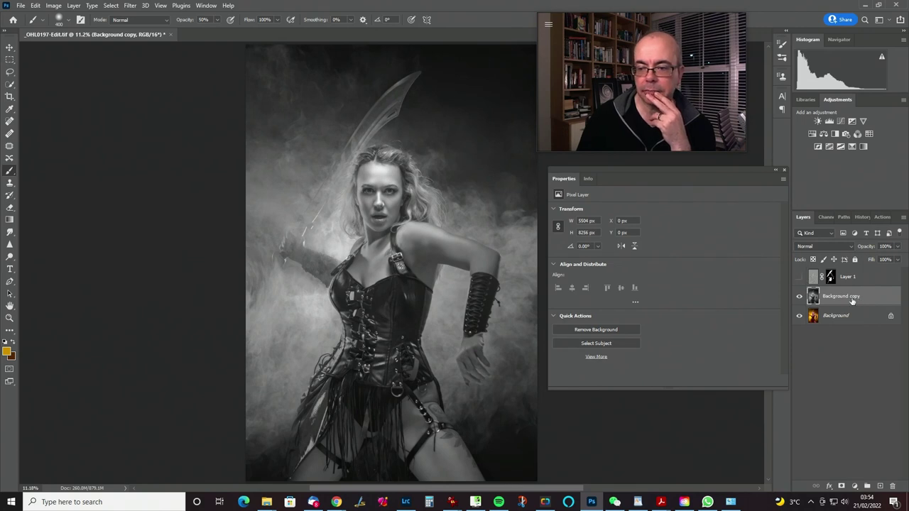
- With Layer 1 hidden, apply a High Pass filter with a 3-pixel radius to Background copy and set its blend mode to Overlay
click(132, 6)
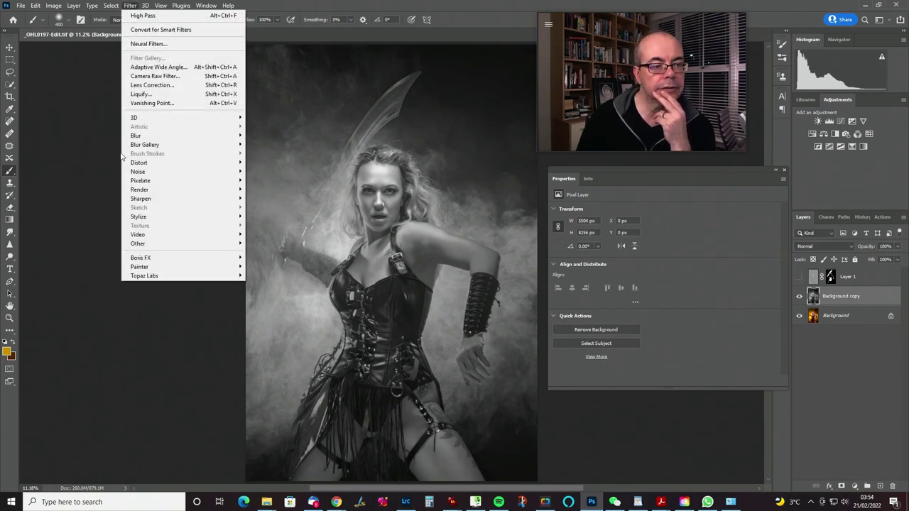
mouse_move(174, 244)
click(252, 253)
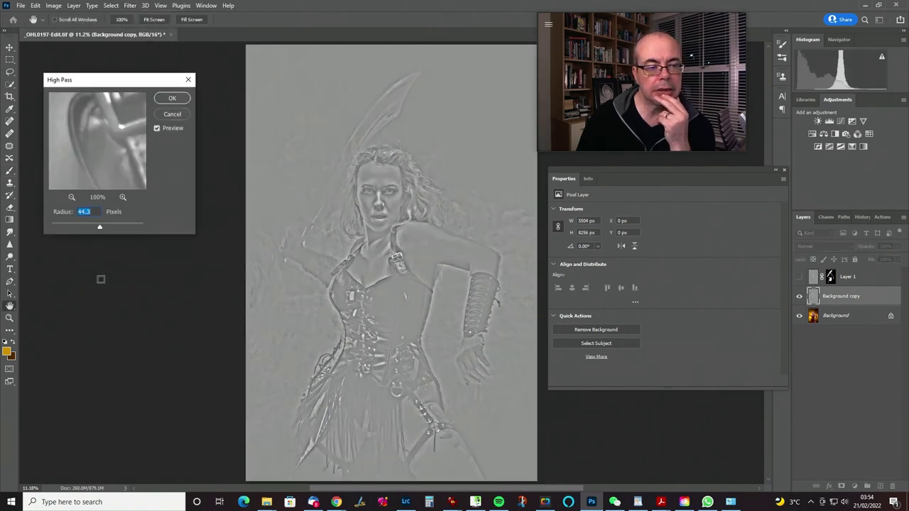
text(3)
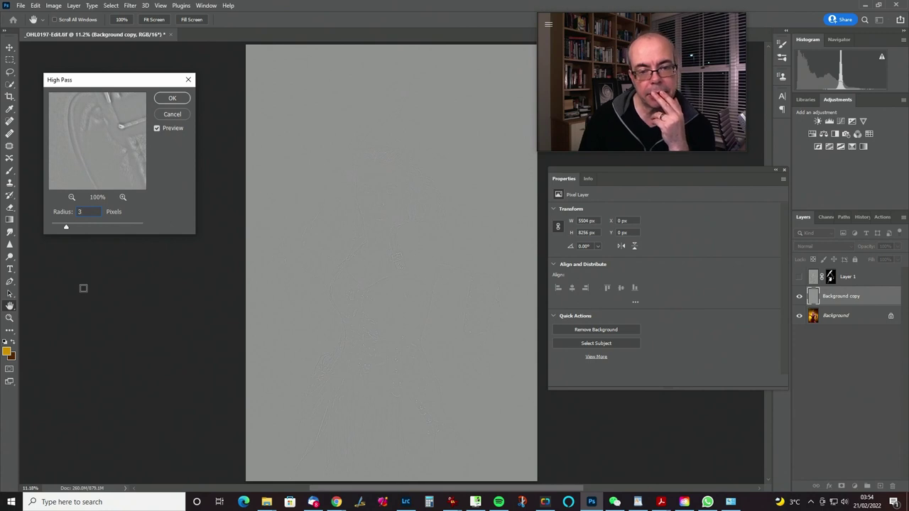
key(Return)
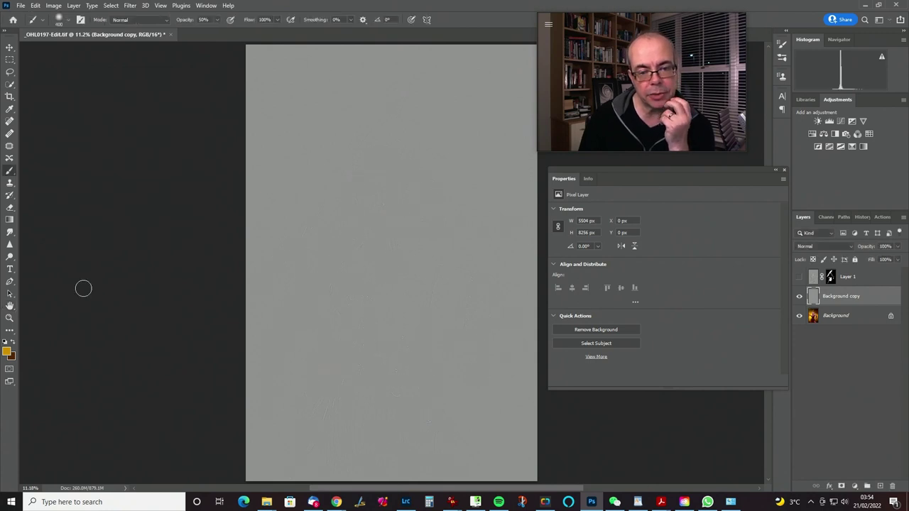
click(818, 244)
click(809, 364)
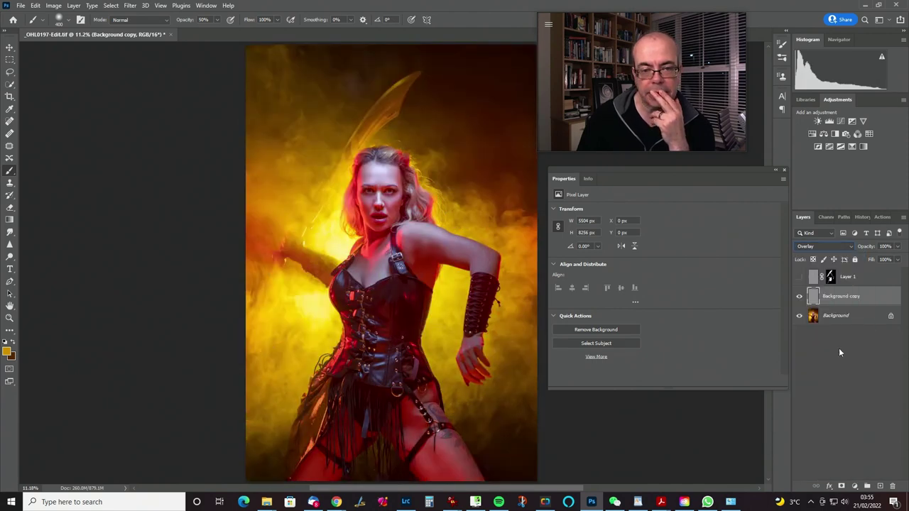
- Compare the skin and leather straps around the chest up close with and without the Background copy layer
click(800, 297)
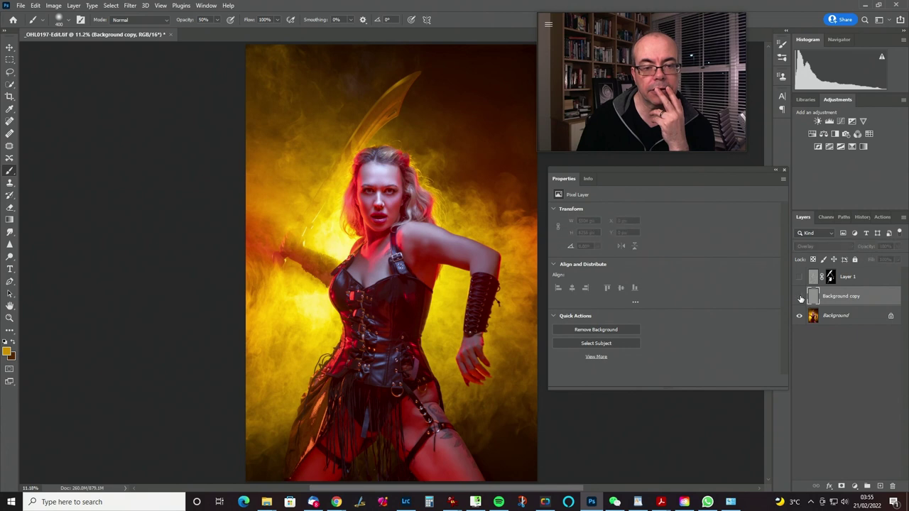
key(ctrl+plus)
key(ctrl+plus)
key(ctrl+plus)
key(ctrl+plus)
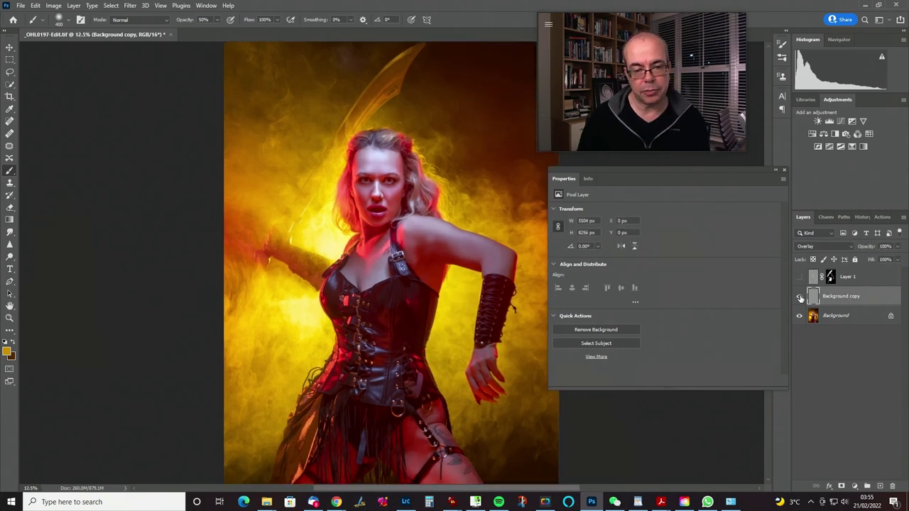
key(ctrl+plus)
key(ctrl+plus)
key(ctrl+plus)
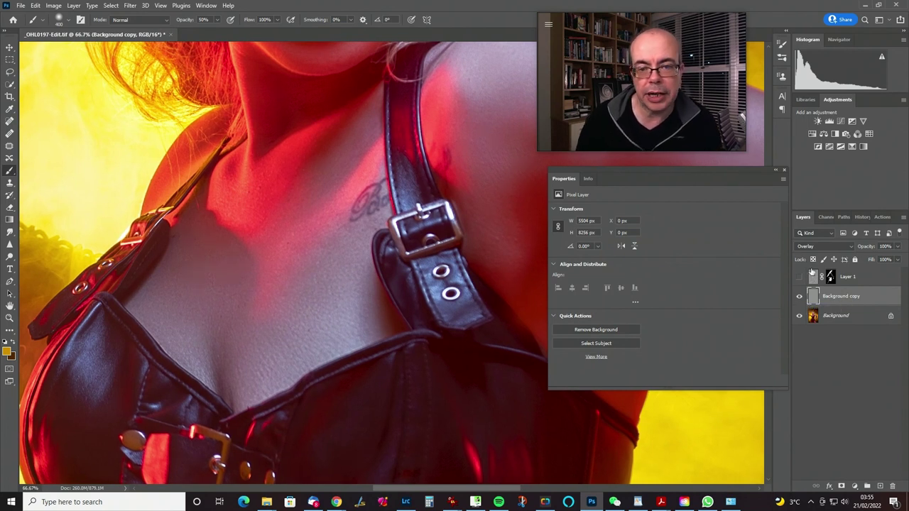
click(799, 298)
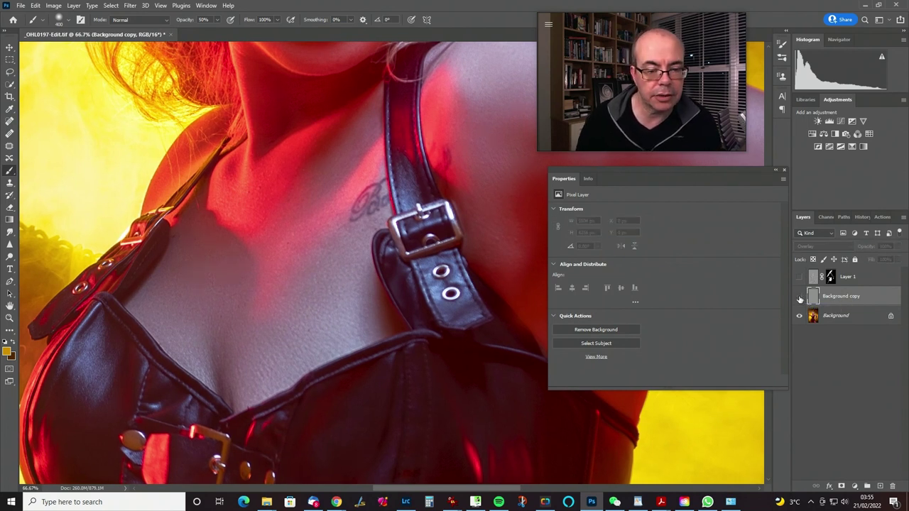
click(800, 297)
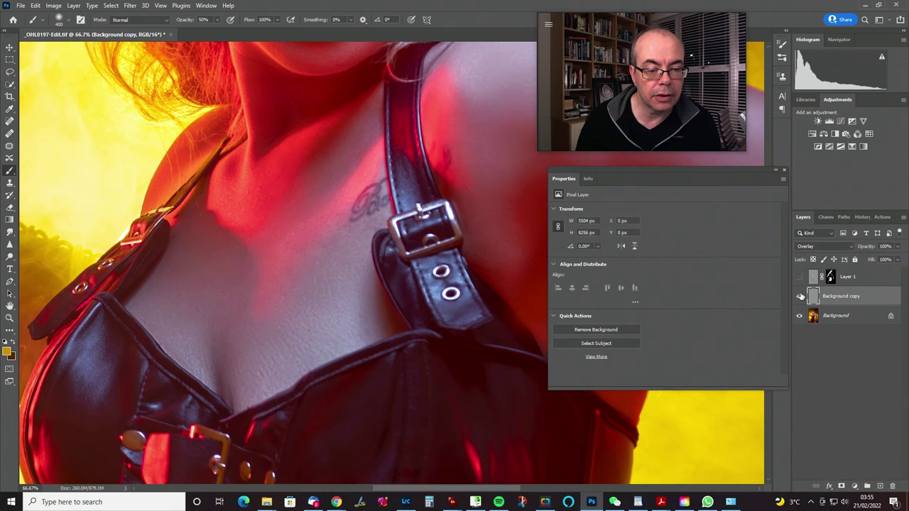
click(800, 297)
click(800, 297)
- Lower the Background copy layer's opacity to 83% and show Layer 1 again
drag(875, 250, 864, 249)
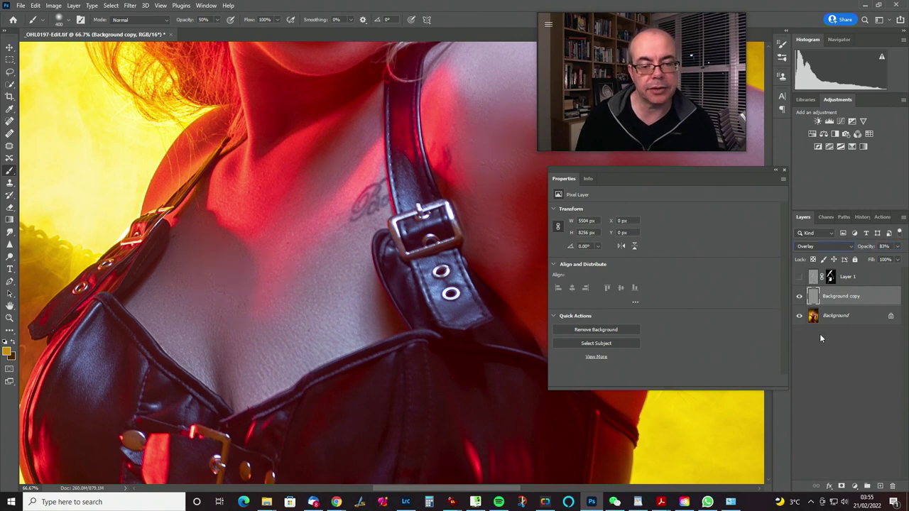
click(800, 277)
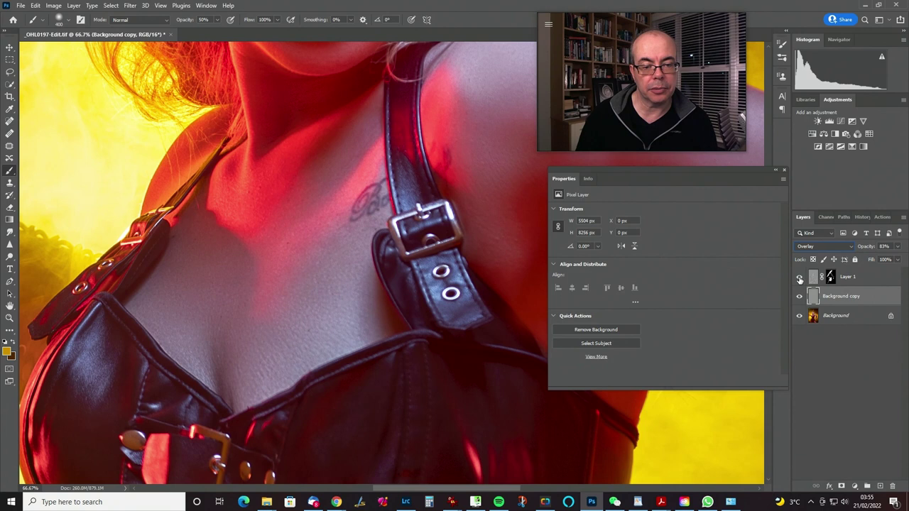
key(ctrl+0)
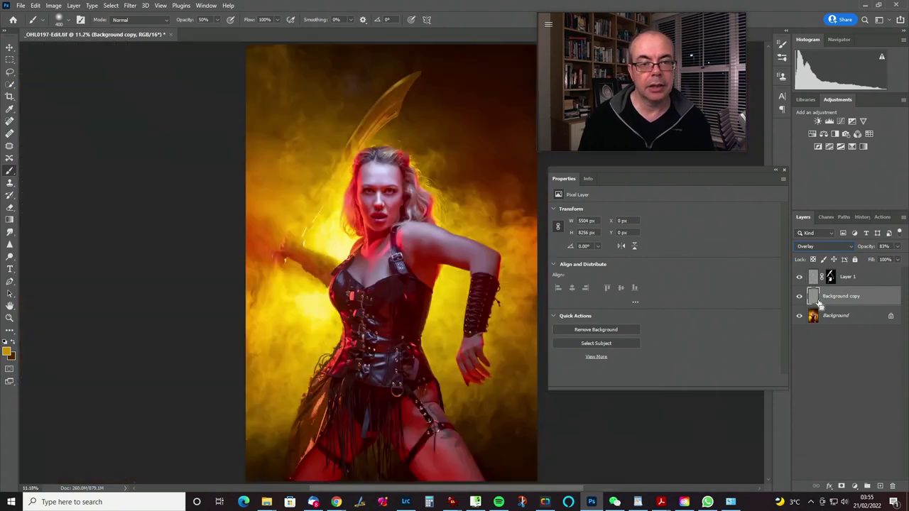
- Group Layer 1 with Background copy and flatten the image
shift+click(853, 279)
key(ctrl+g)
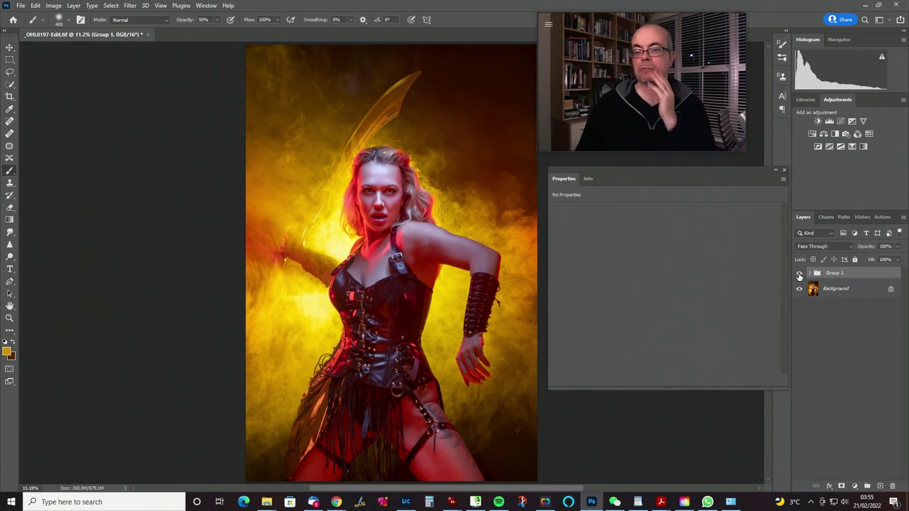
click(73, 6)
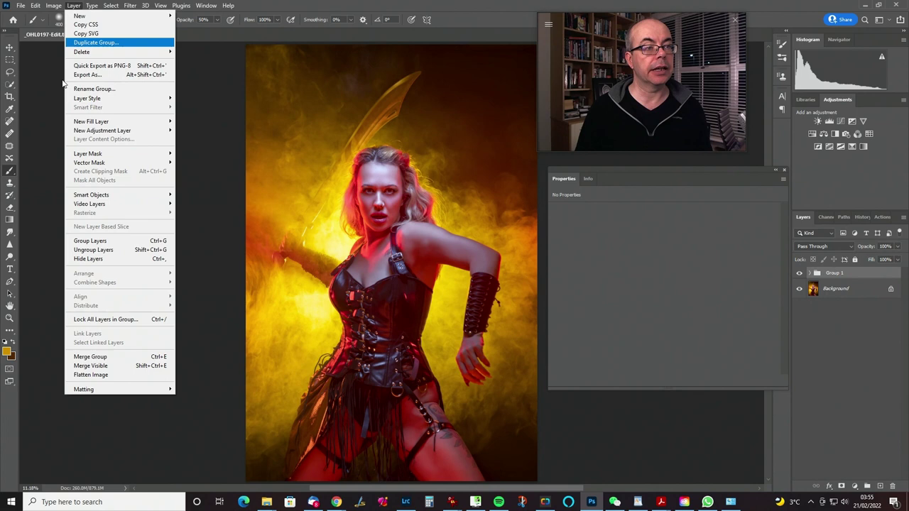
click(122, 374)
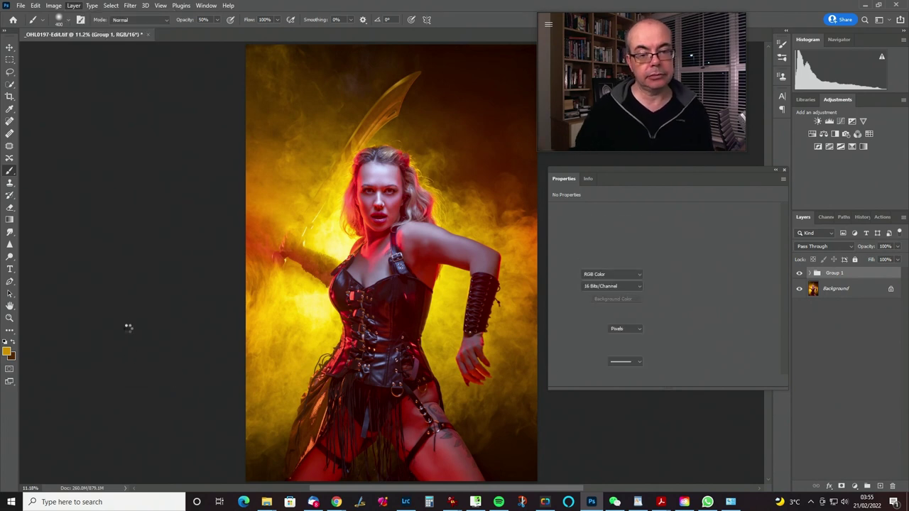
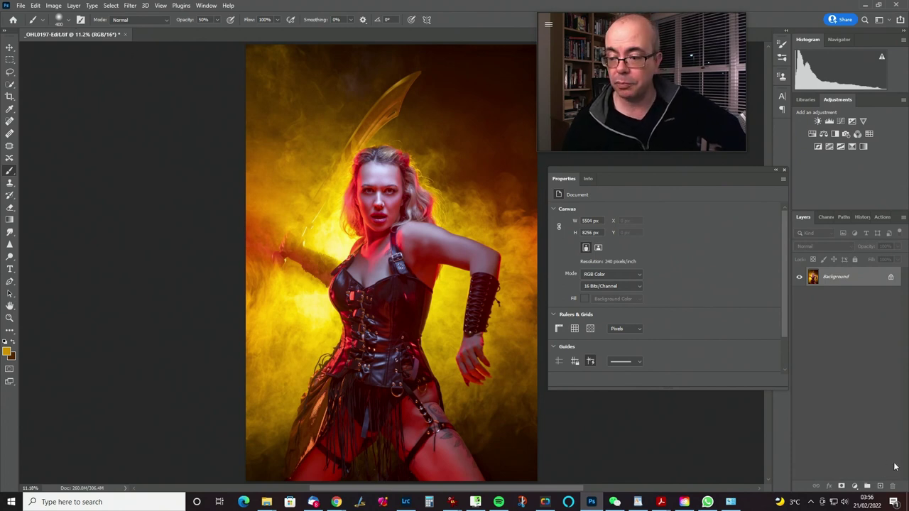
- Add a new layer above the Background, set its blend mode to Screen and duplicate it
click(878, 486)
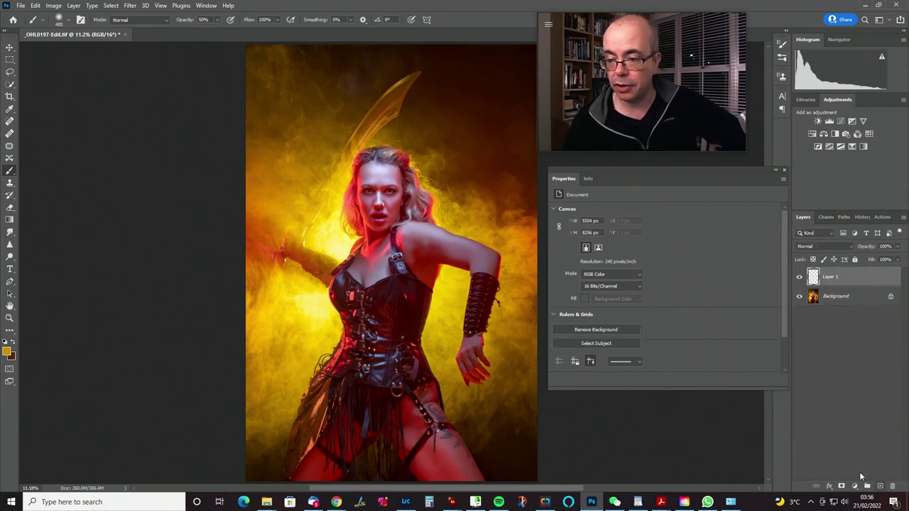
click(818, 250)
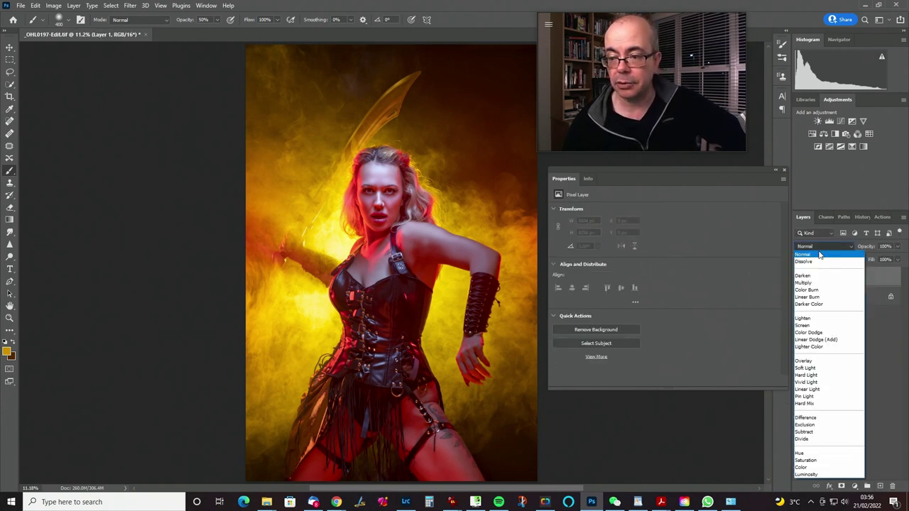
click(818, 326)
key(ctrl+j)
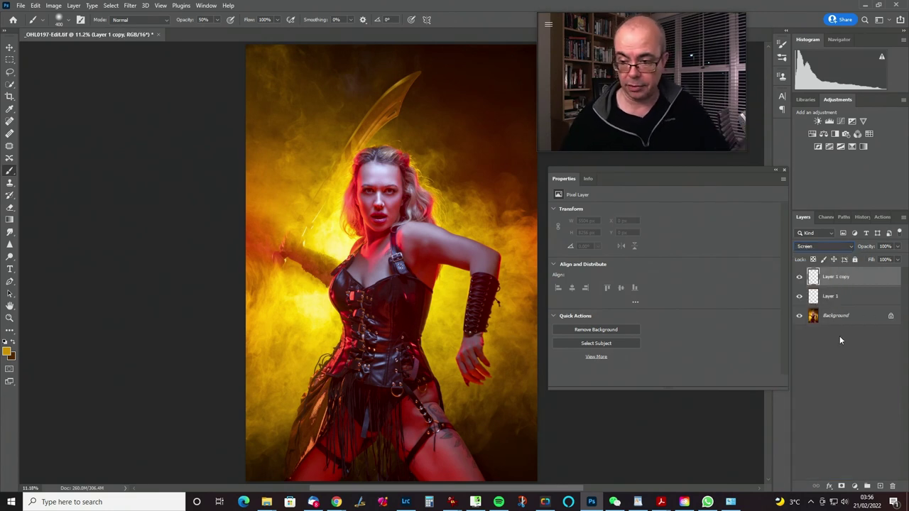
- Choose a star-shaped flare brush from the Free Lens Flares Photoshop Brushes 5 set and reduce its size to 1700 px
click(67, 21)
drag(218, 163, 220, 317)
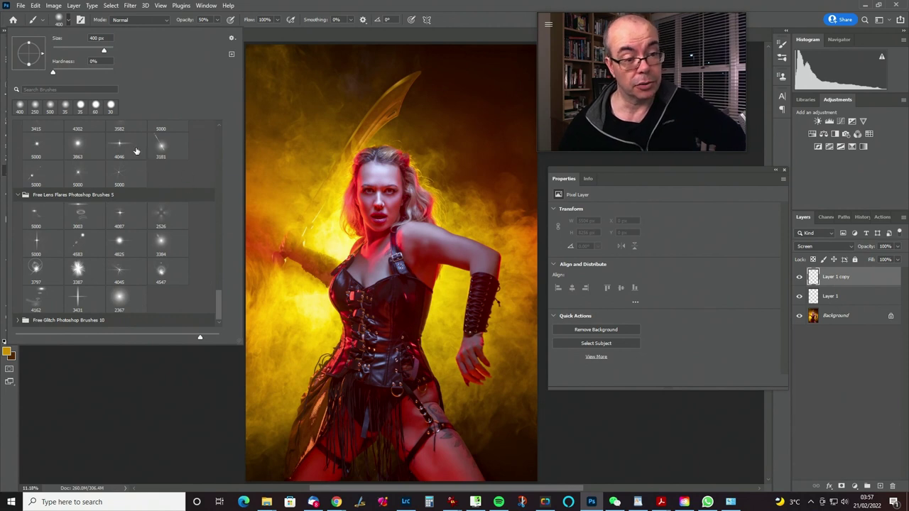
click(127, 242)
click(449, 38)
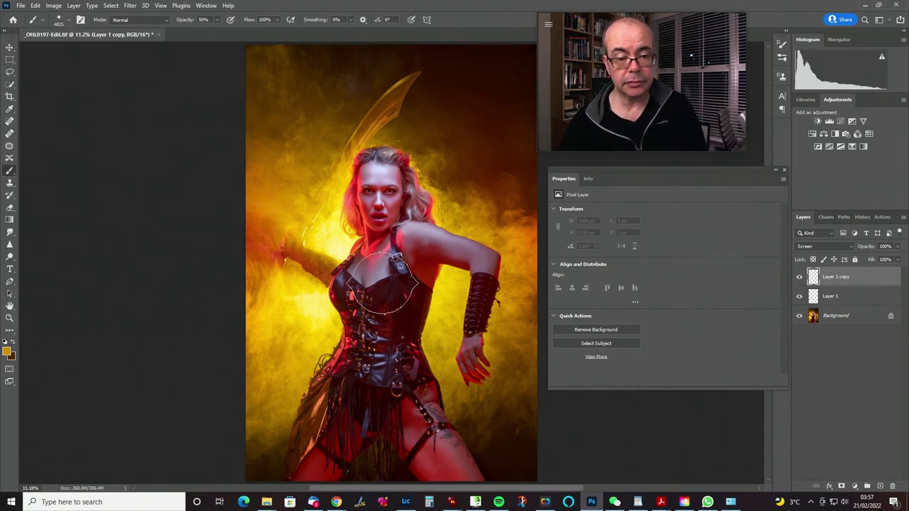
key(bracketleft)
key(bracketleft)
key(bracketleft)
key(bracketleft)
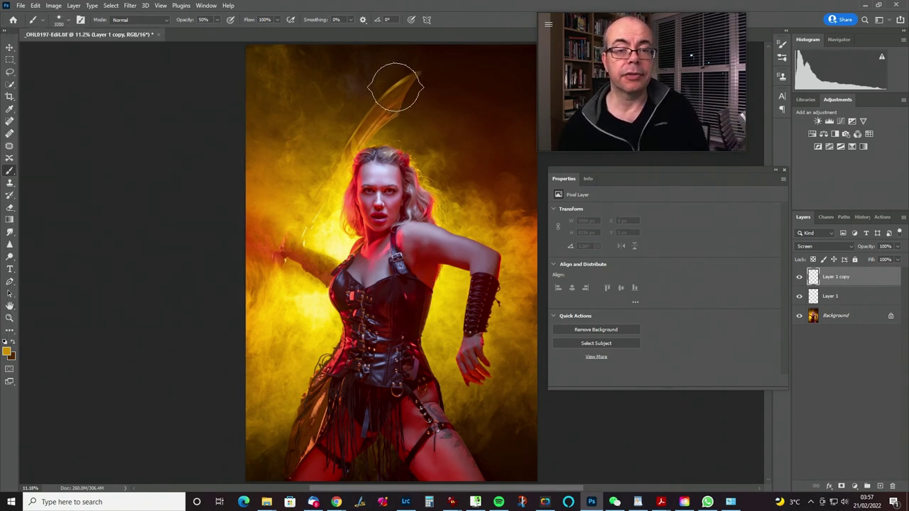
key(bracketleft)
key(bracketleft)
key(bracketleft)
key(bracketleft)
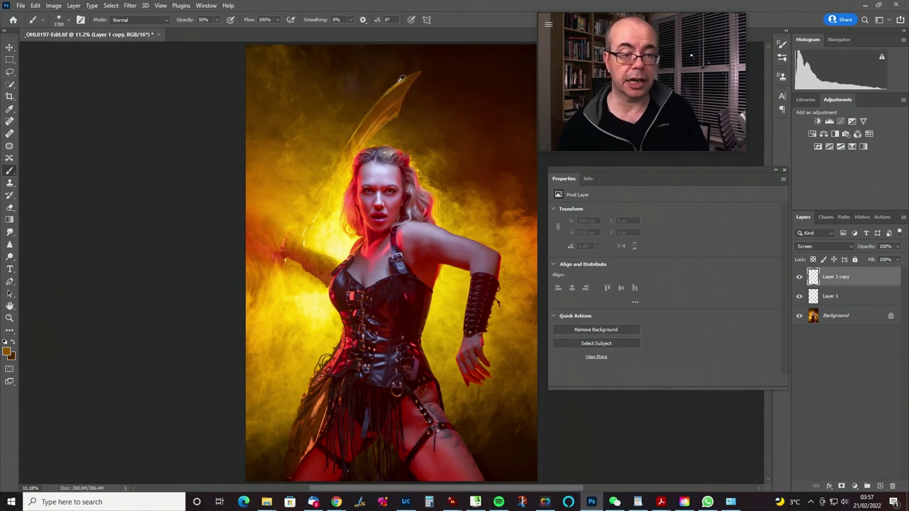
- Set the foreground colour to a light warm tan, #d5bc85, for the flare brush
click(8, 352)
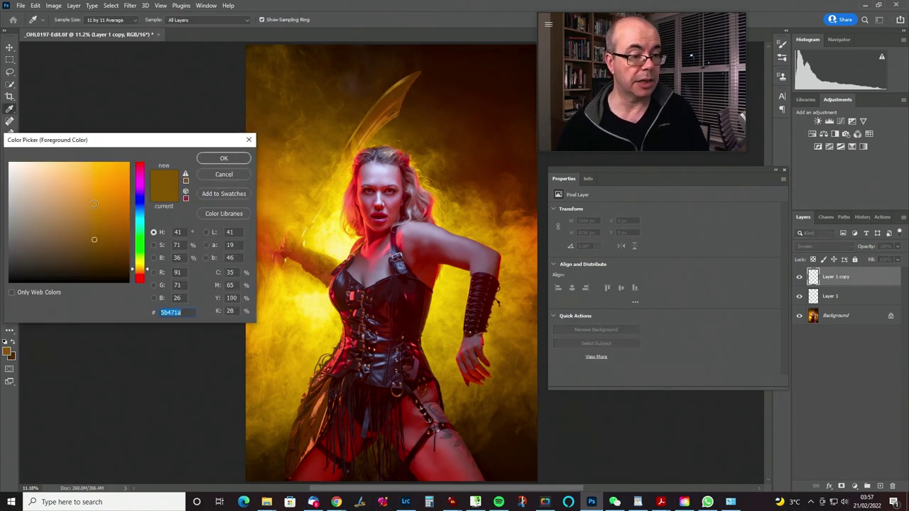
click(54, 181)
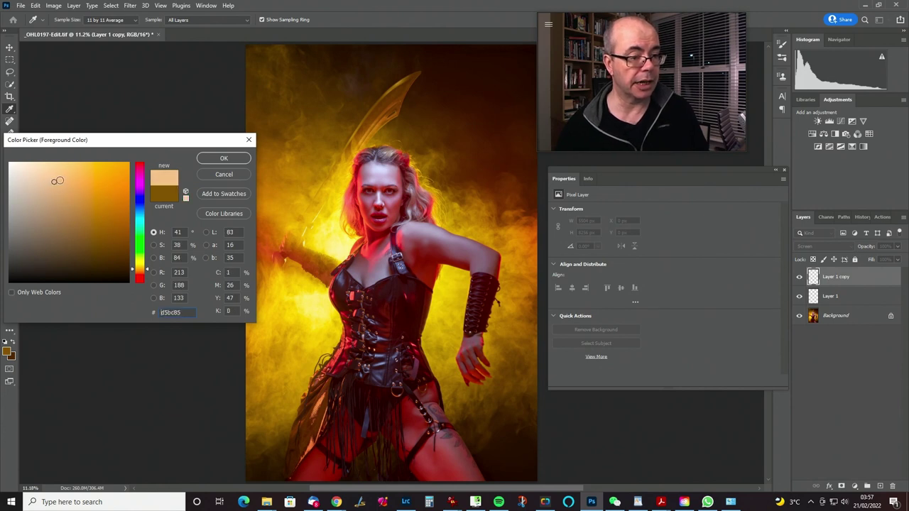
click(229, 159)
key(b)
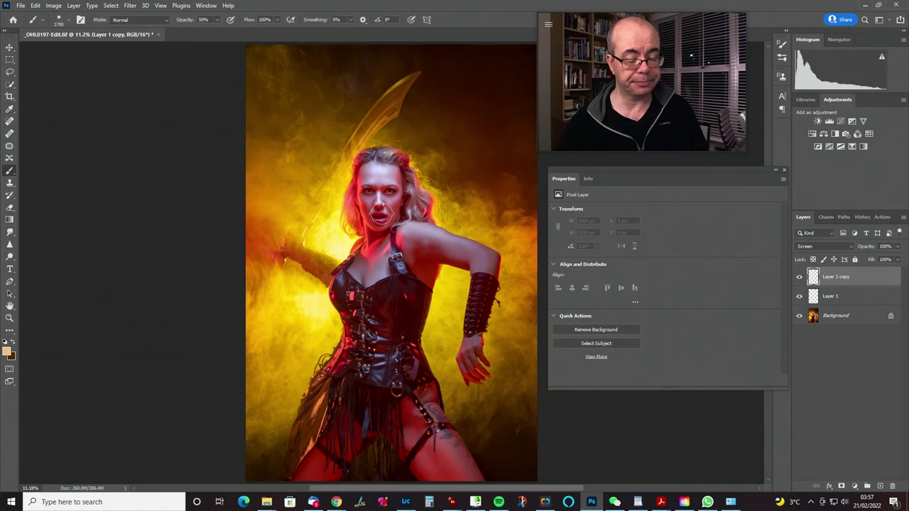
- Reduce the flare brush to 600 px and stamp one flare on the sword blade's edge near the tip
key(bracketleft)
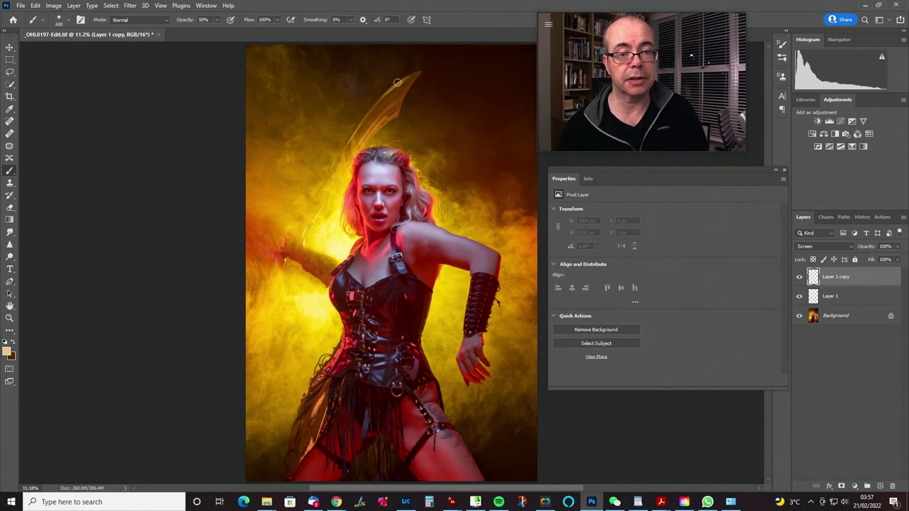
click(398, 82)
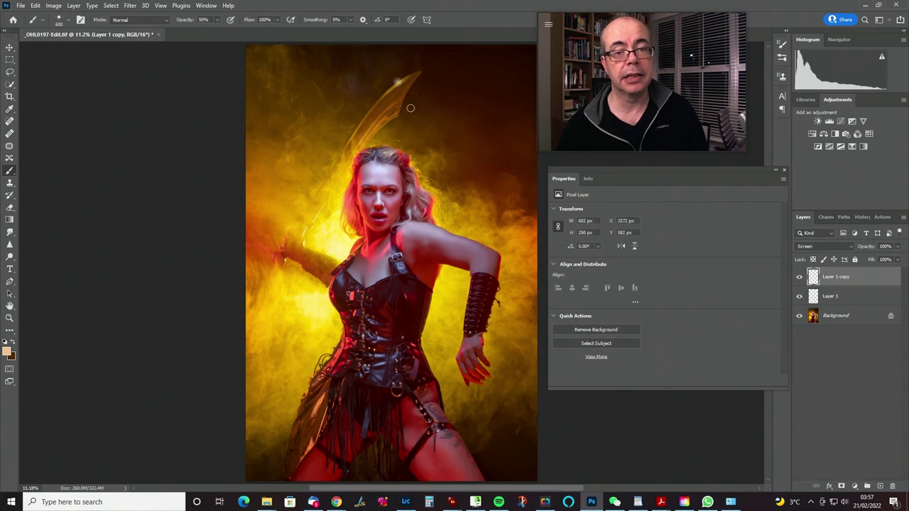
scroll(432, 214, up, 2)
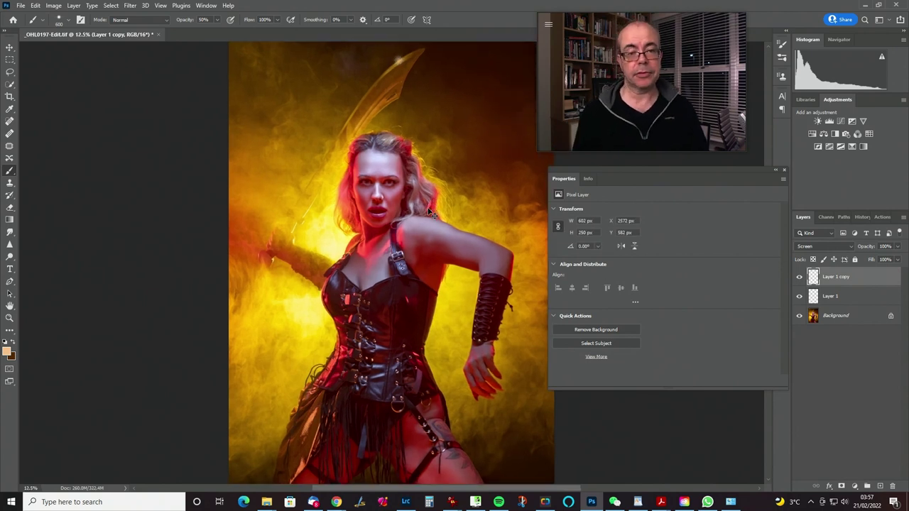
- Restamp the flare near the sword's tip, then try a second flare lower on the blade's edge and undo it
drag(427, 208, 405, 377)
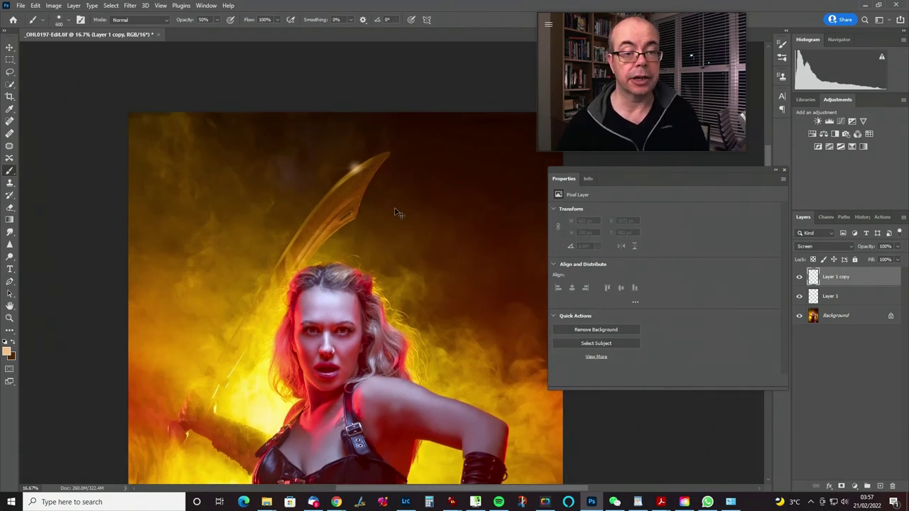
click(360, 170)
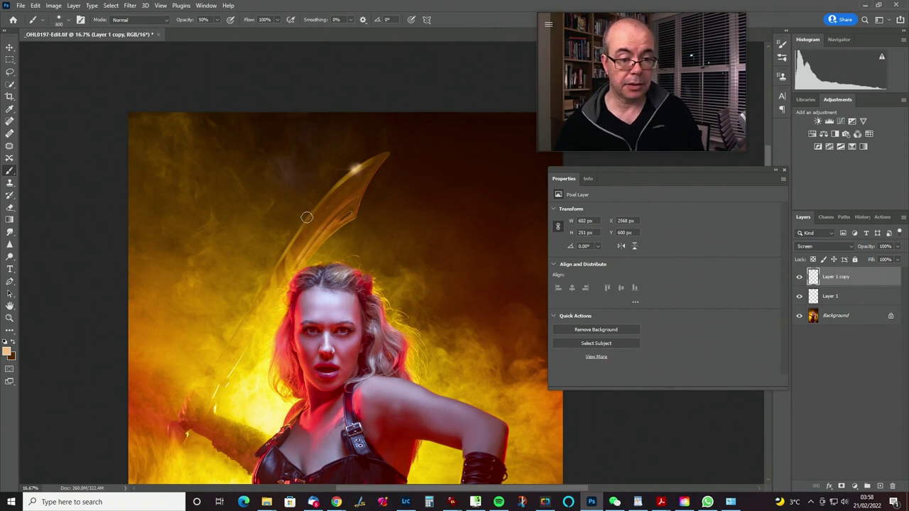
key(bracketright)
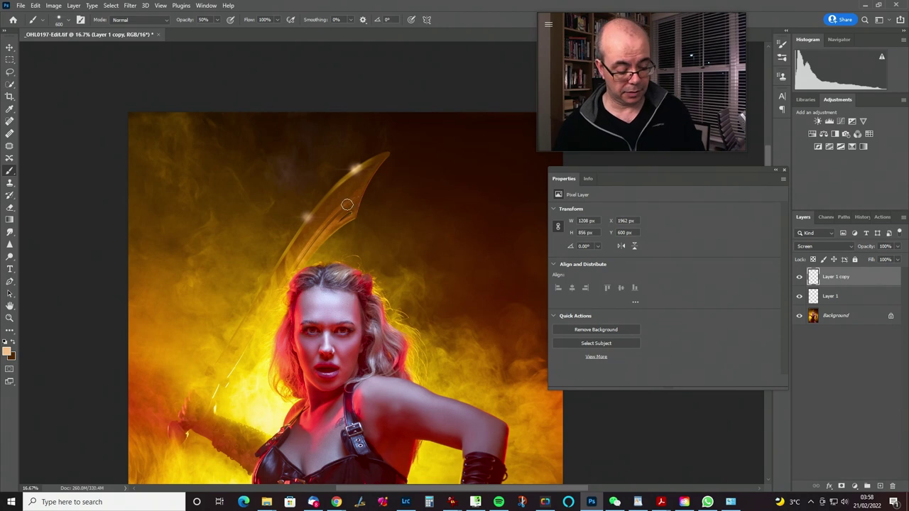
click(306, 219)
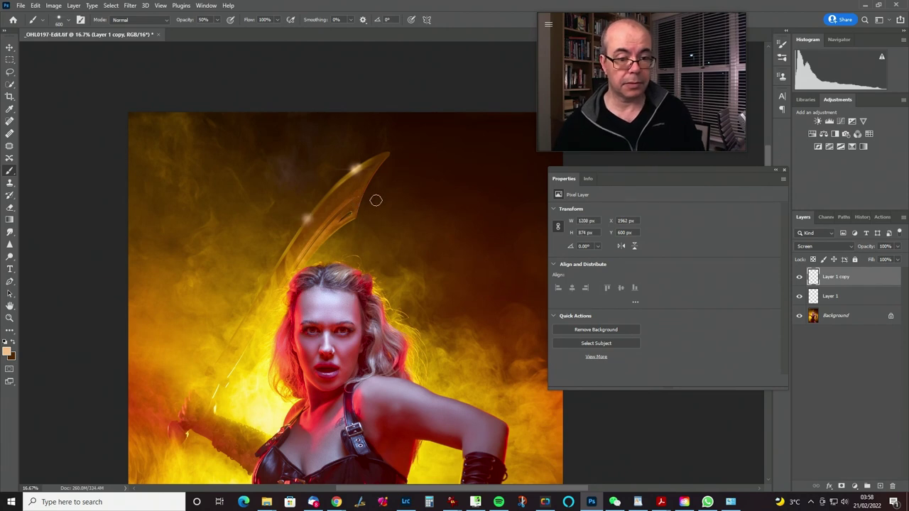
key(ctrl+z)
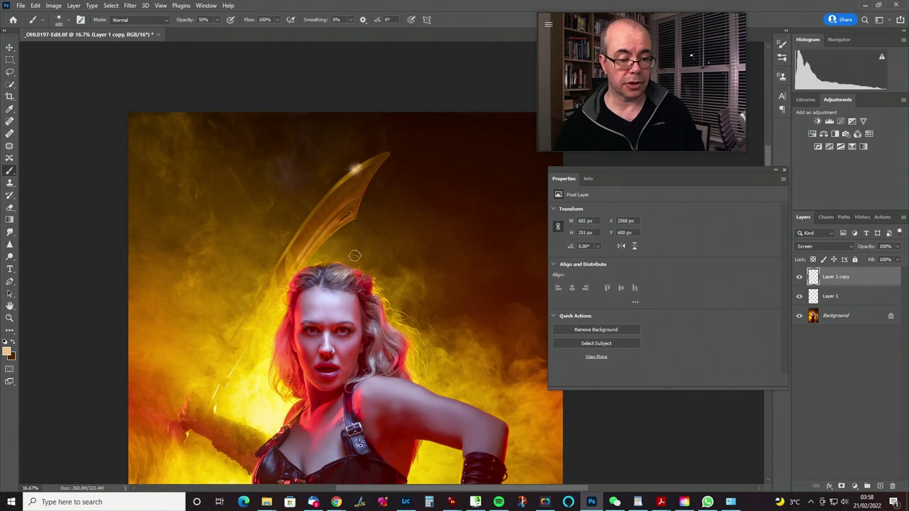
- Try flares near the sword's hilt, first in tan and again after resetting the foreground colour to white
drag(348, 456, 400, 188)
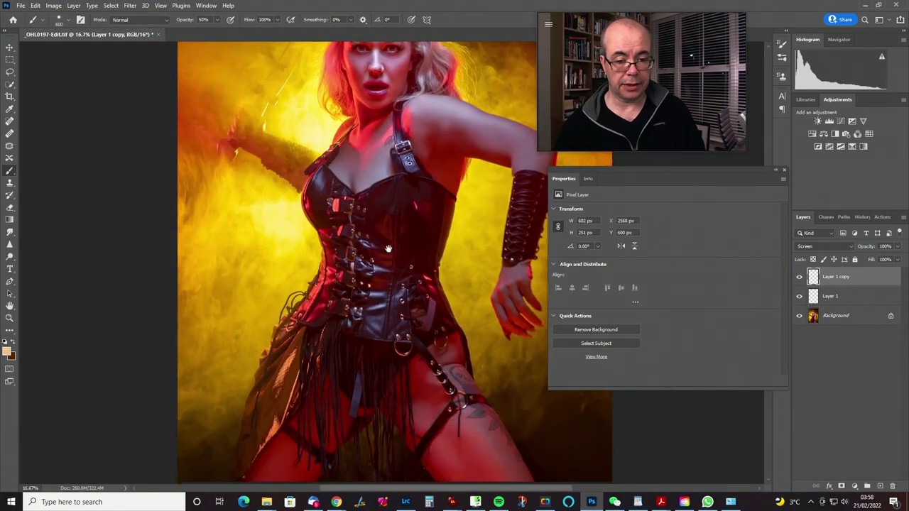
drag(367, 322, 370, 454)
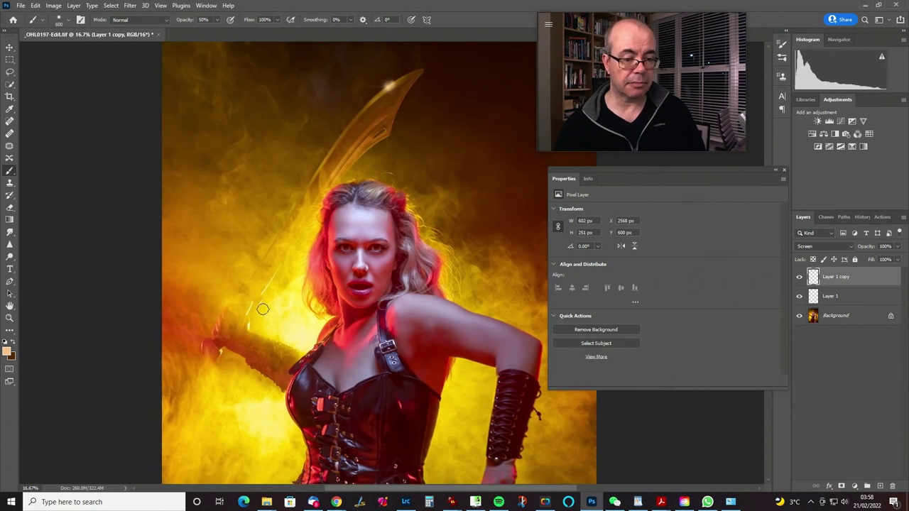
drag(291, 283, 292, 292)
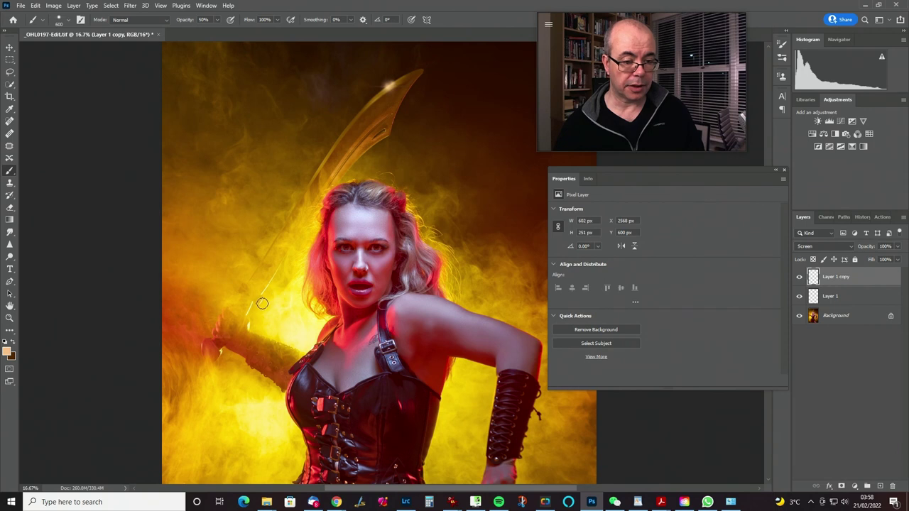
key(ctrl+z)
key(d)
key(x)
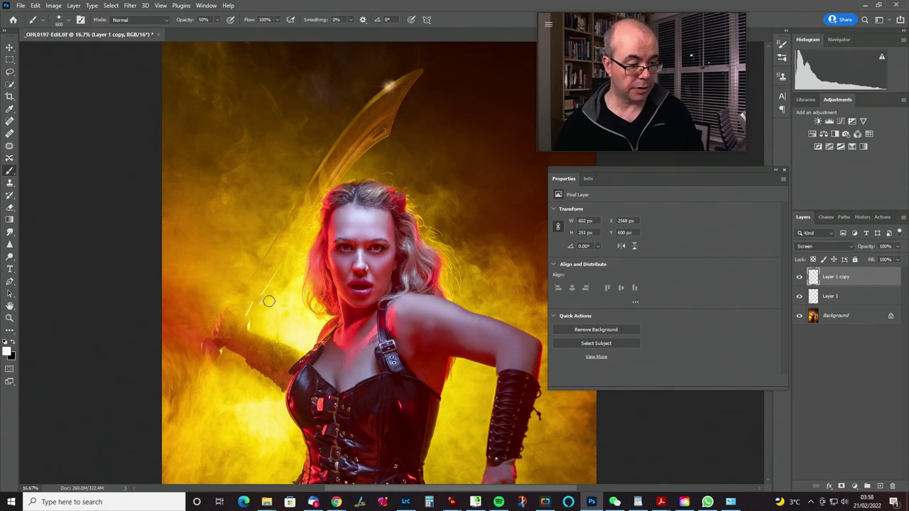
drag(264, 291, 302, 269)
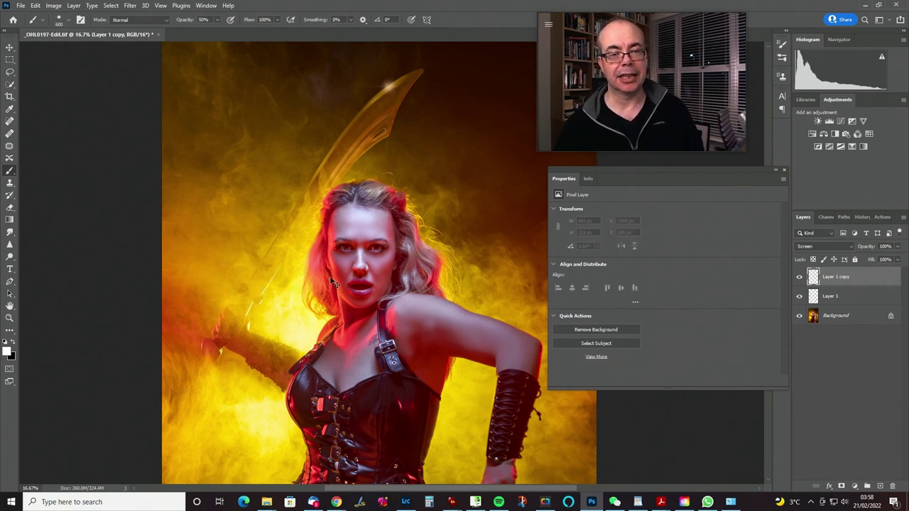
- On a single Normal-mode flare layer, set the brush opacity to 100% and the foreground colour to light tan, #c5b17f
key(ctrl+e)
key(0)
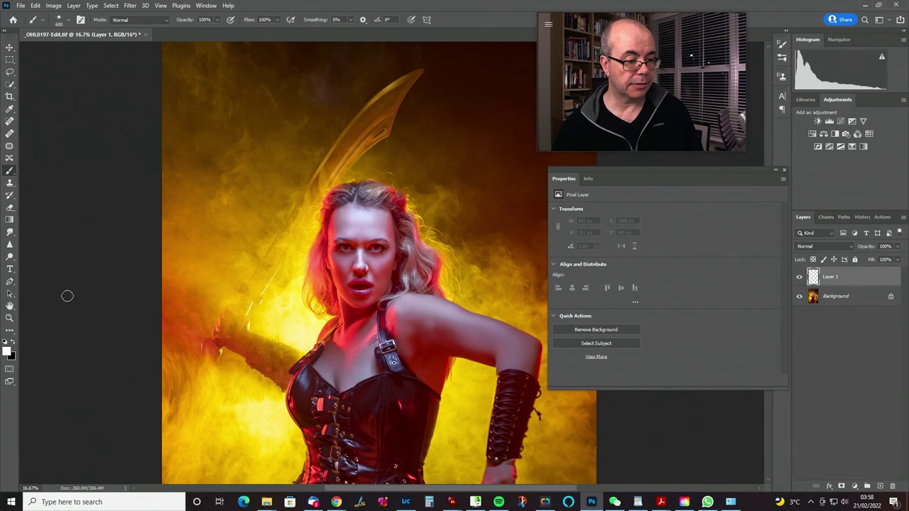
alt+click(394, 80)
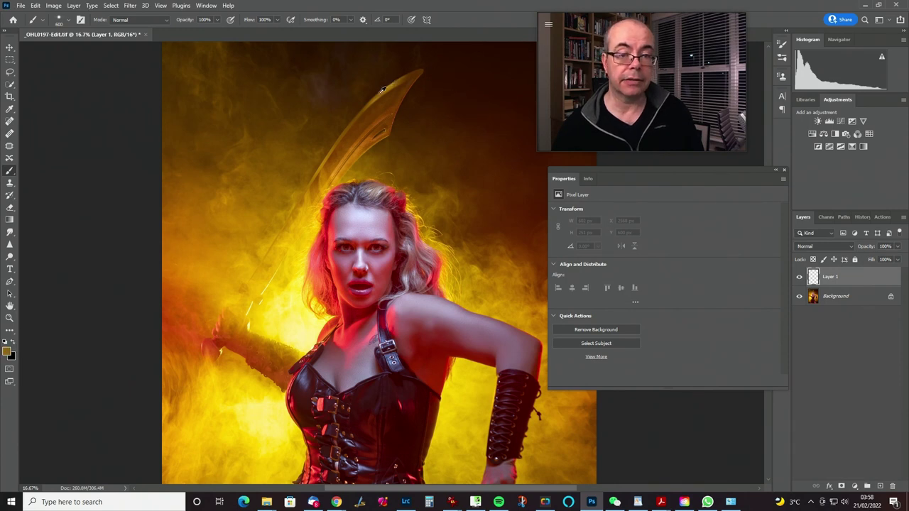
click(9, 350)
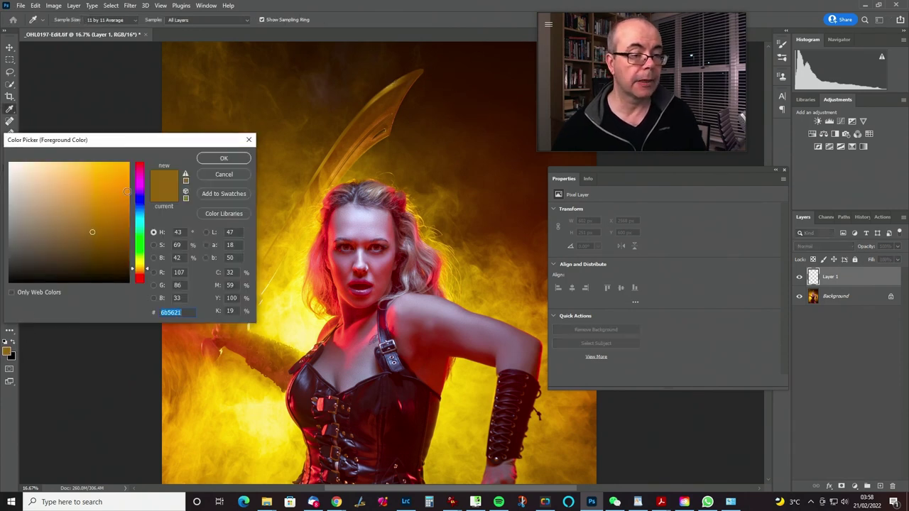
click(51, 189)
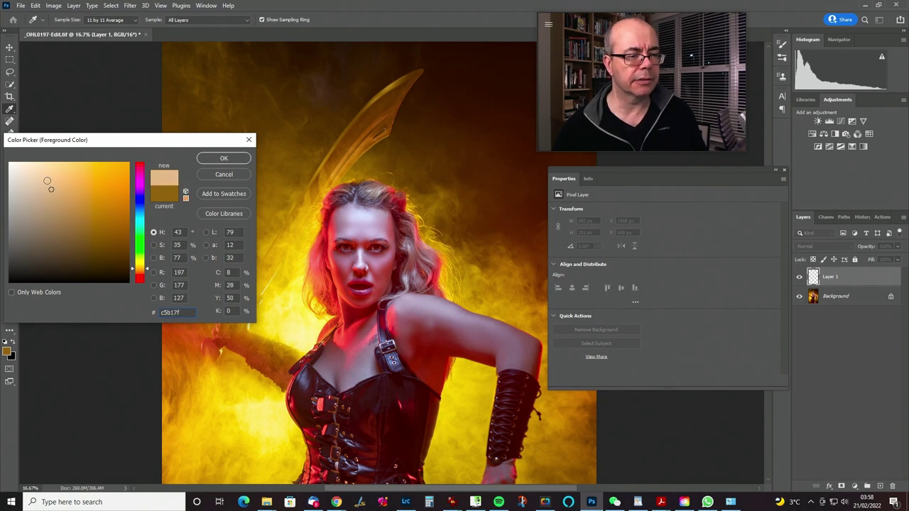
click(224, 158)
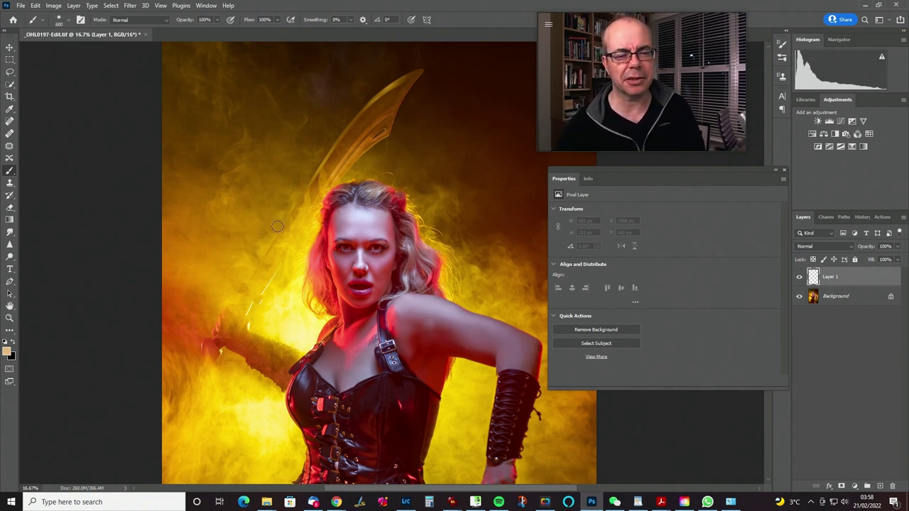
- Try a 600 px flare near the sword's tip, undo it and stamp an 1100 px flare there instead
click(390, 83)
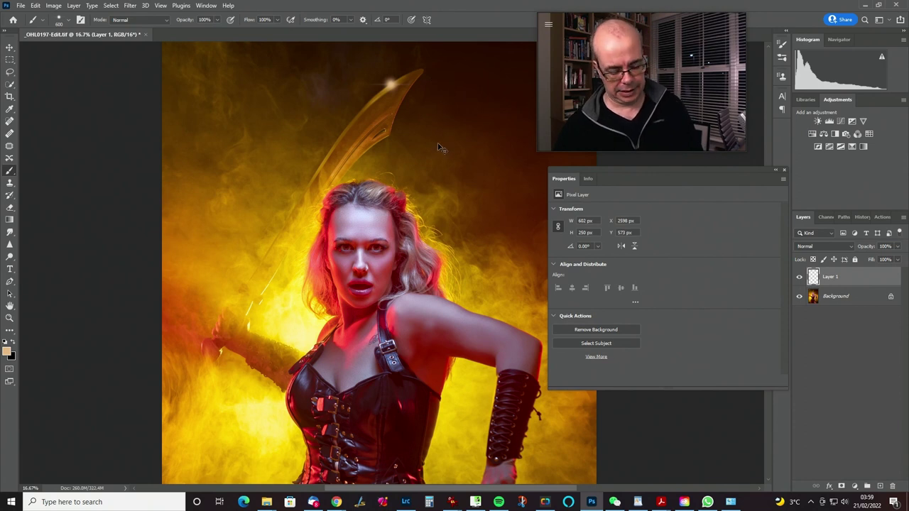
key(ctrl+z)
key(bracketright)
key(bracketright)
key(bracketright)
key(bracketright)
key(bracketright)
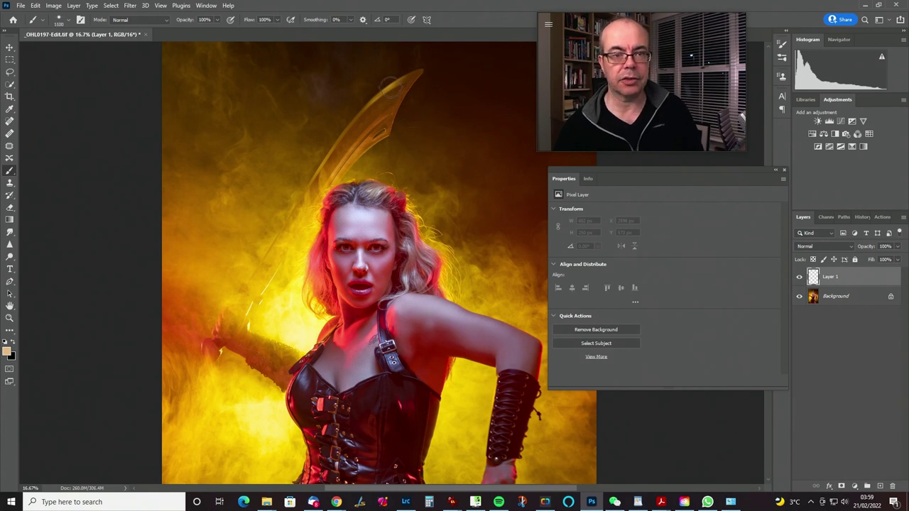
click(389, 85)
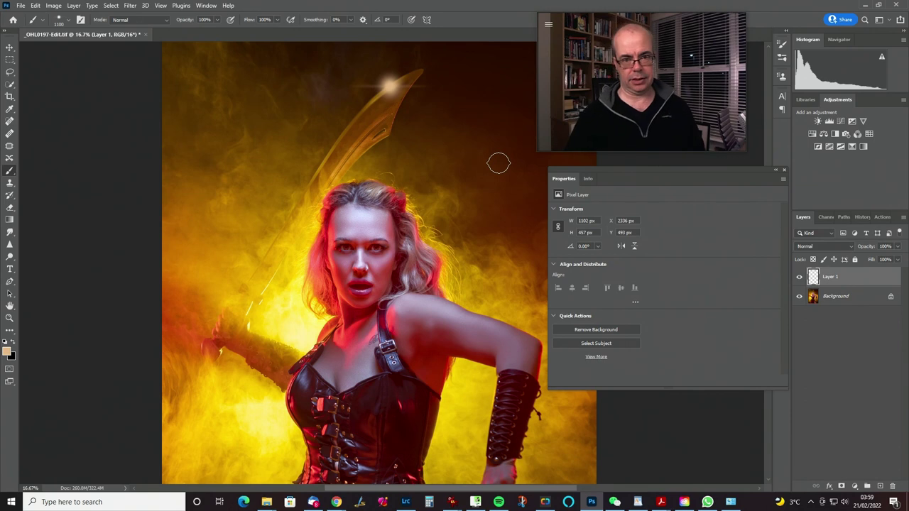
- Preview the flare layer at reduced opacity, return it to 100%, and undo the large flare near the sword's tip
key(ctrl+minus)
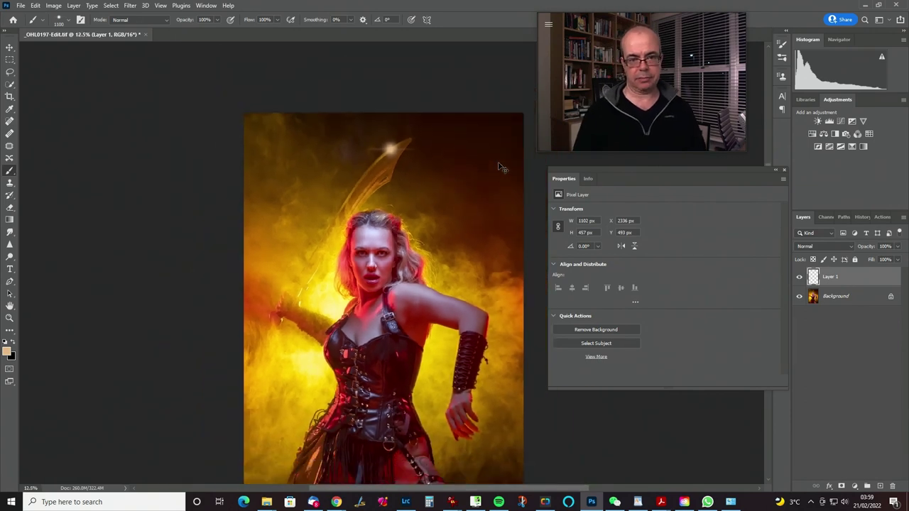
key(ctrl+minus)
drag(872, 245, 841, 249)
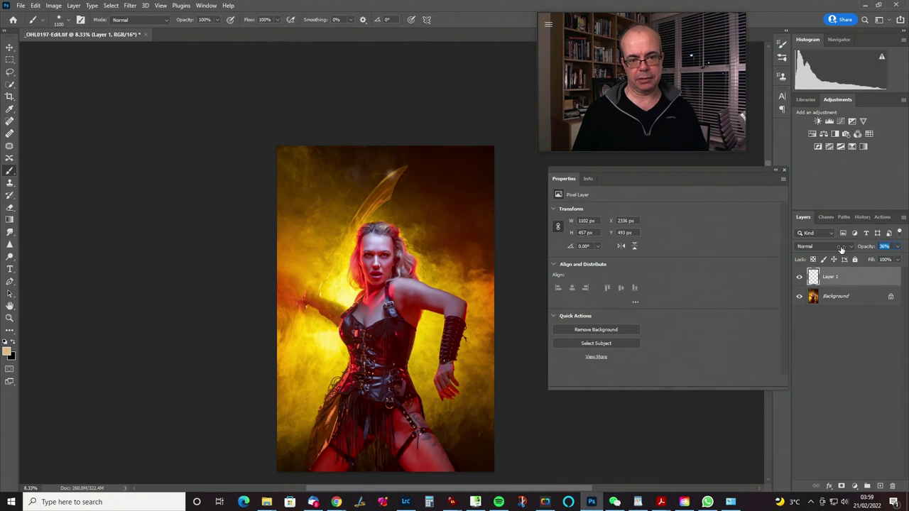
drag(841, 249, 906, 245)
key(ctrl+plus)
key(ctrl+plus)
key(ctrl+plus)
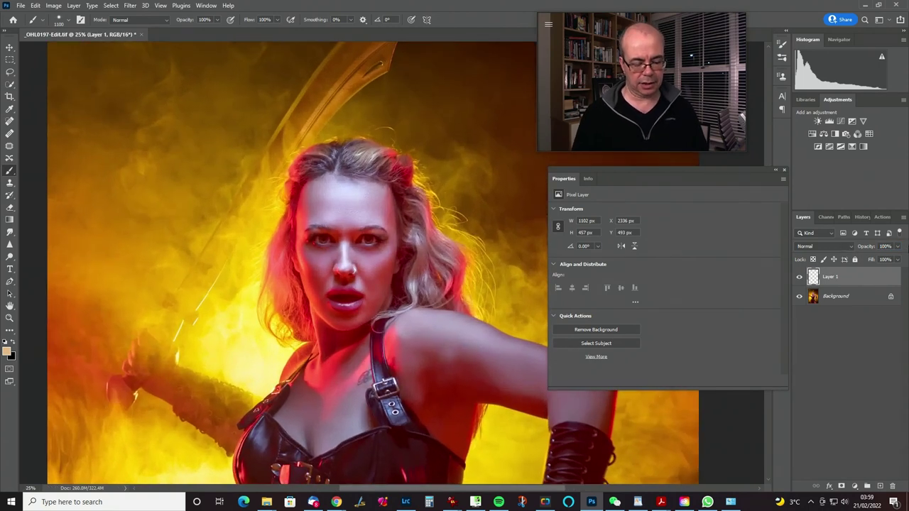
drag(403, 153, 378, 301)
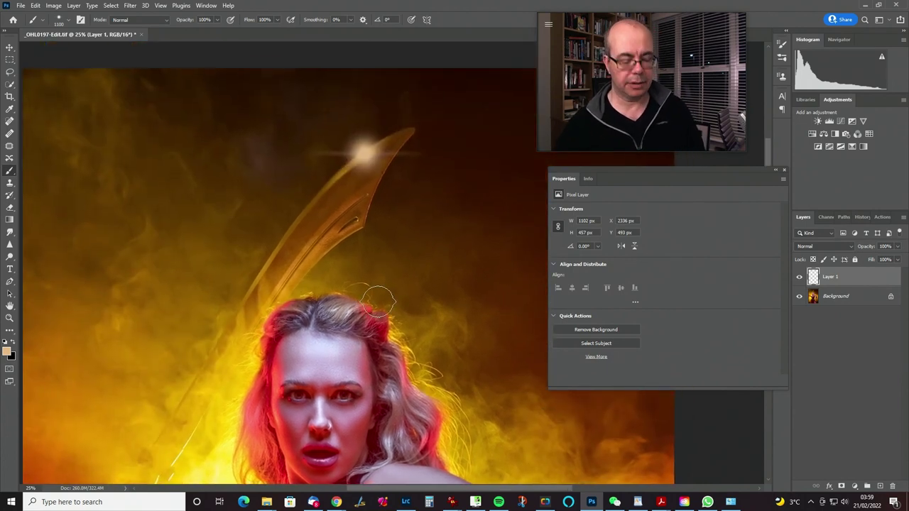
key(ctrl+z)
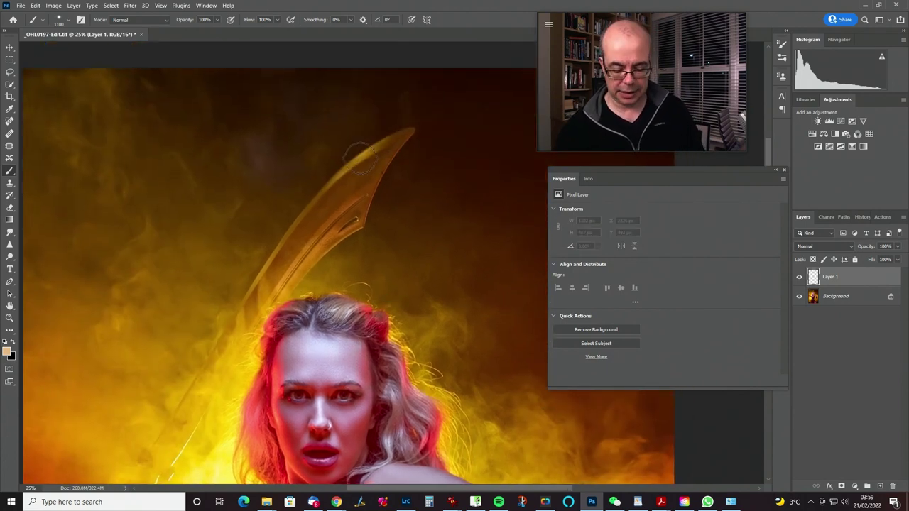
- Stamp a 300 px flare on the blade's edge near the tip and a smaller 200 px flare just below it
click(361, 149)
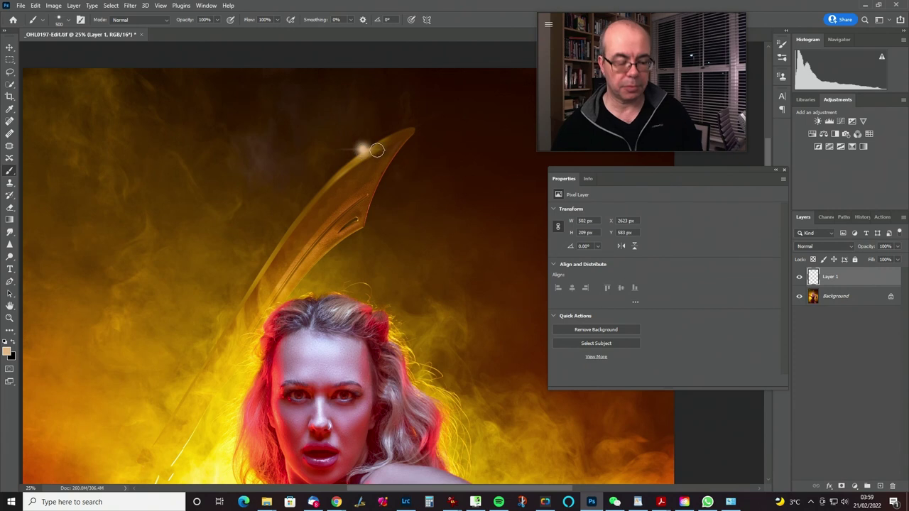
key(ctrl+z)
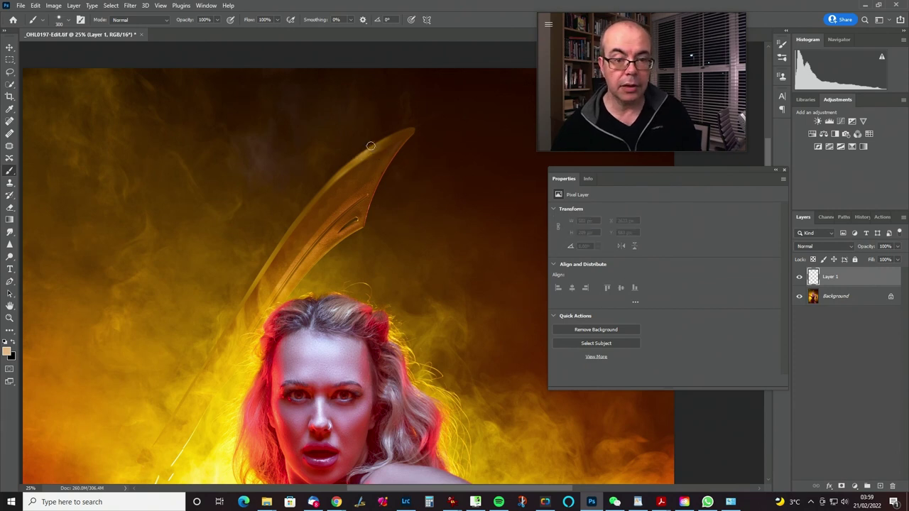
click(364, 151)
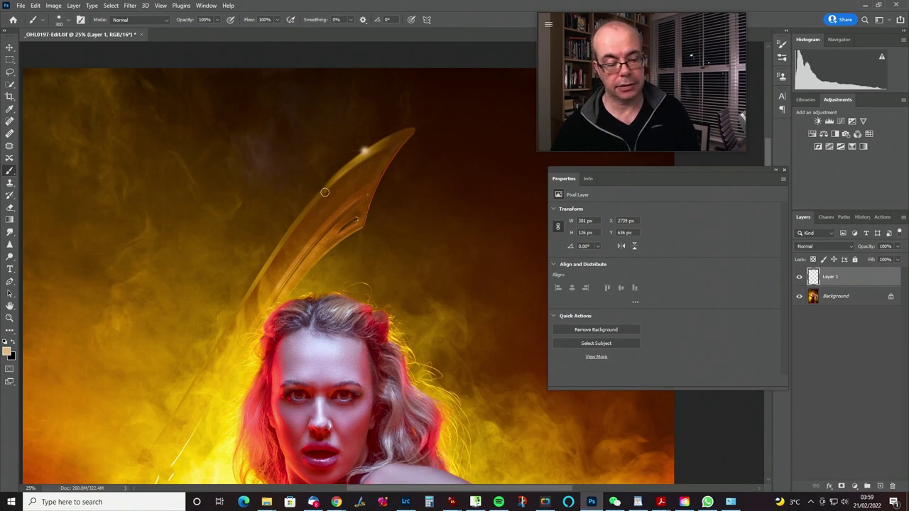
key(ctrl+z)
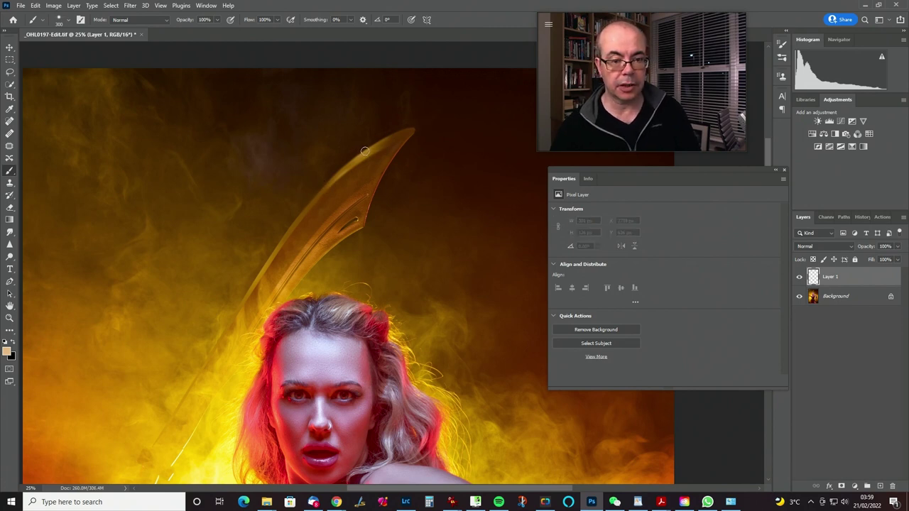
click(364, 151)
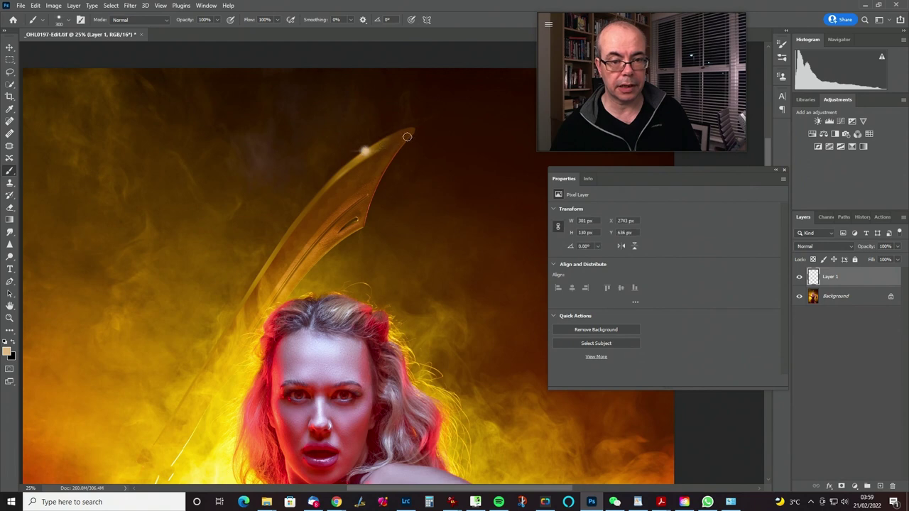
click(344, 174)
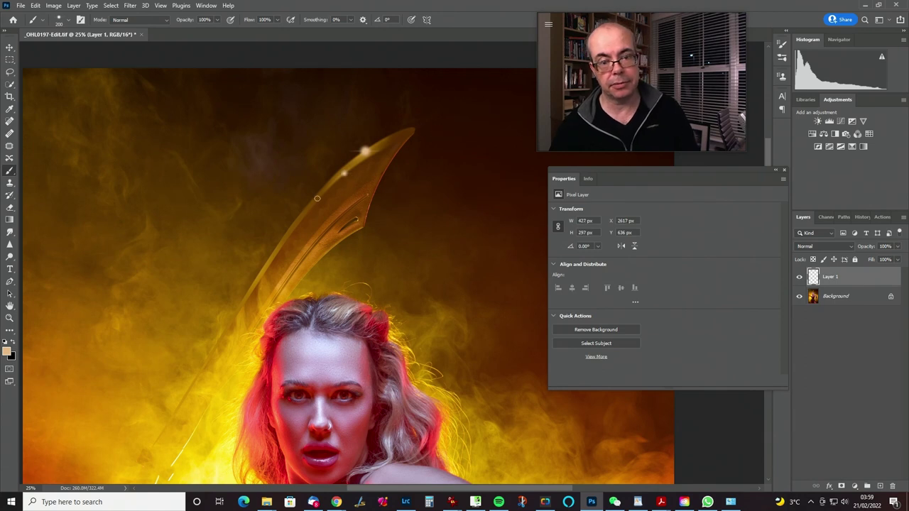
- Add a new layer above Layer 1 and set its blend mode to Screen
click(879, 486)
click(822, 245)
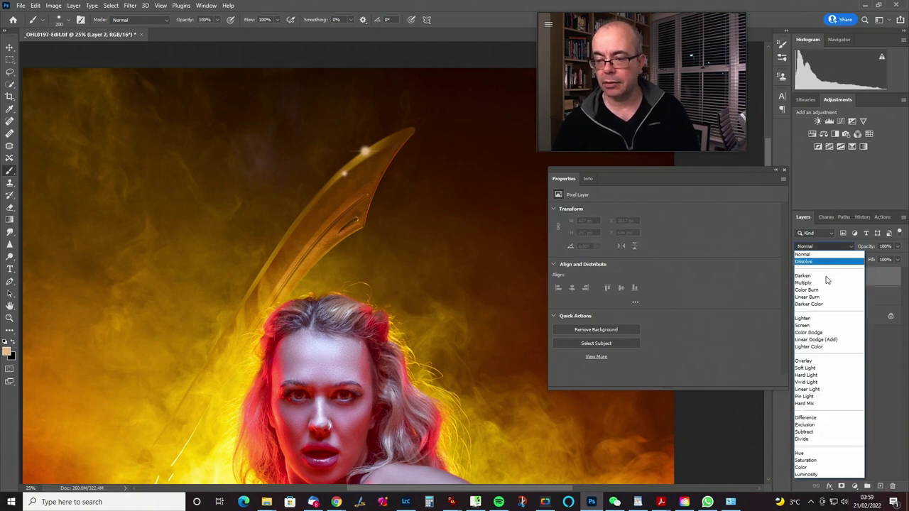
click(815, 325)
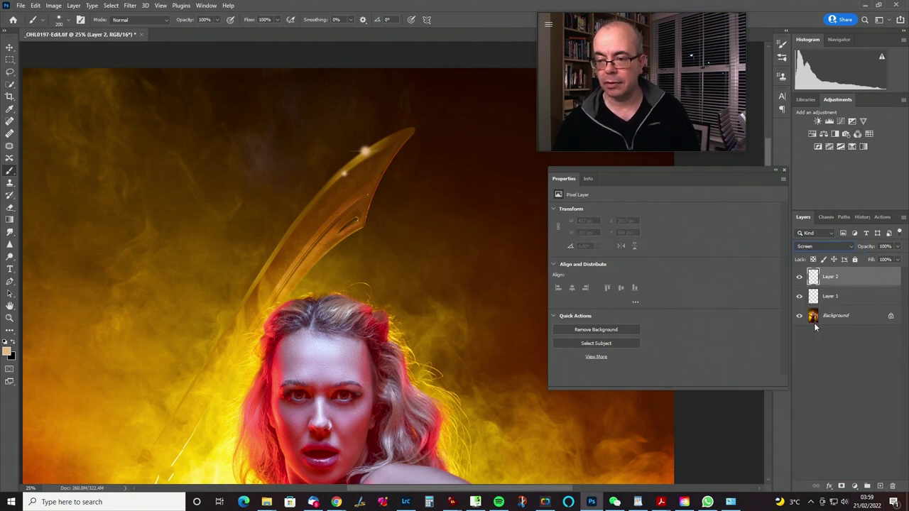
- Choose the 4046 px star flare brush, reduce it to about 800 px and stamp it over the glint nearest the sword's tip
click(70, 24)
click(126, 145)
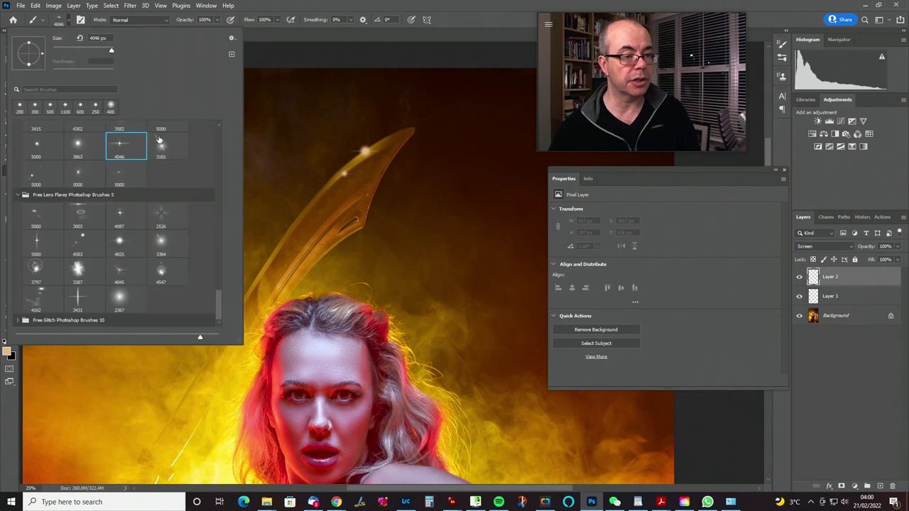
click(463, 9)
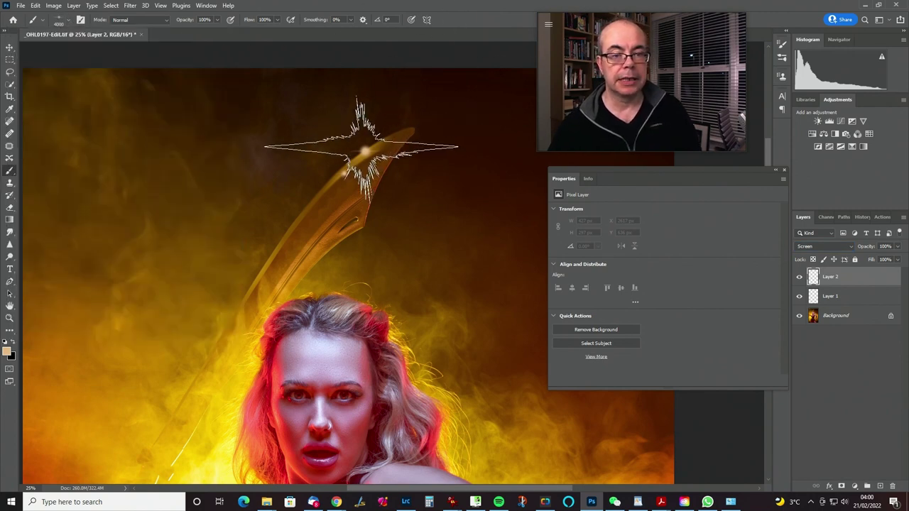
key(bracketleft)
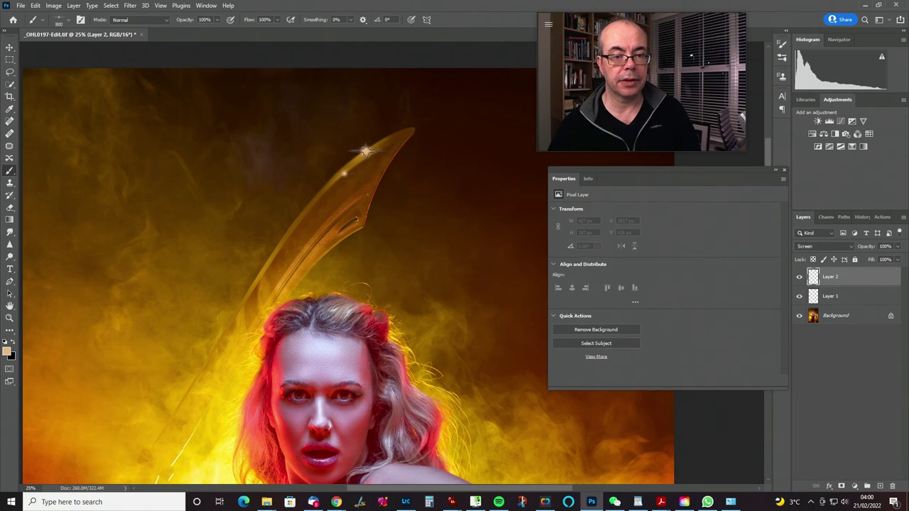
click(364, 150)
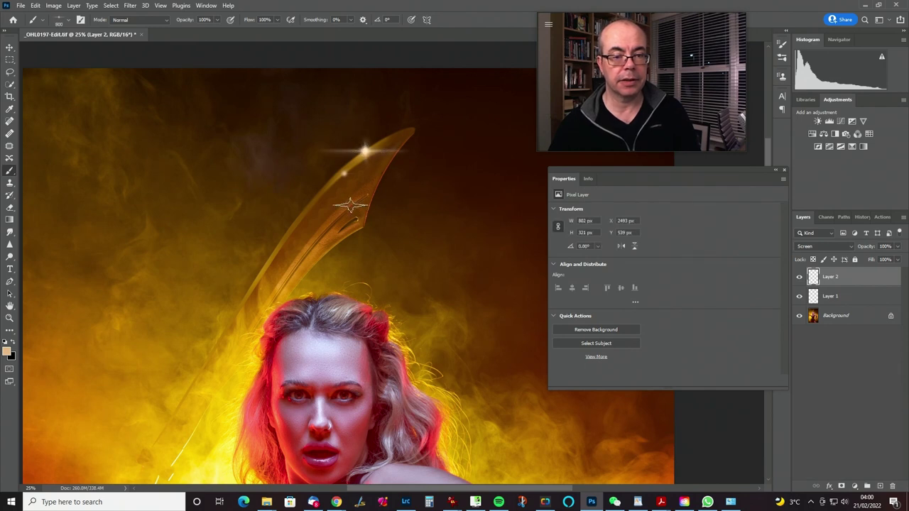
- Reduce the star flare brush to 400 px and stamp it over the smaller, lower glint on the blade
key(bracketleft)
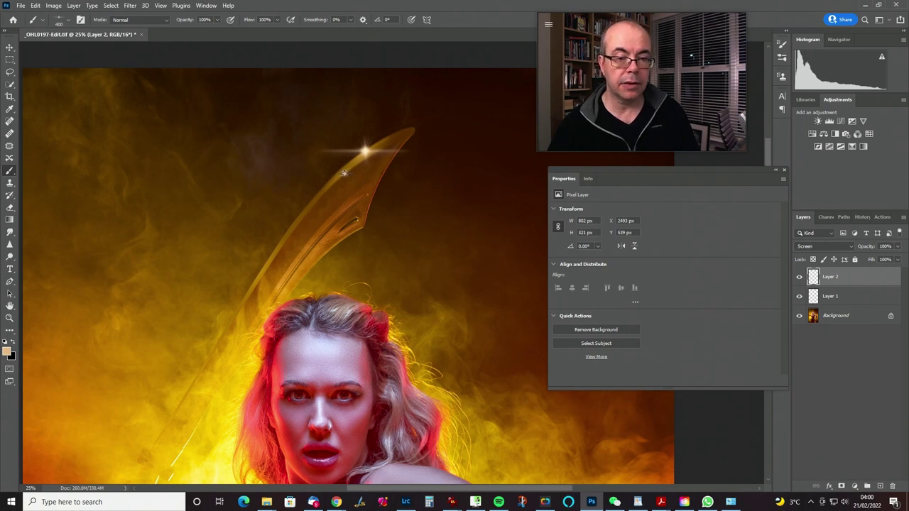
click(344, 174)
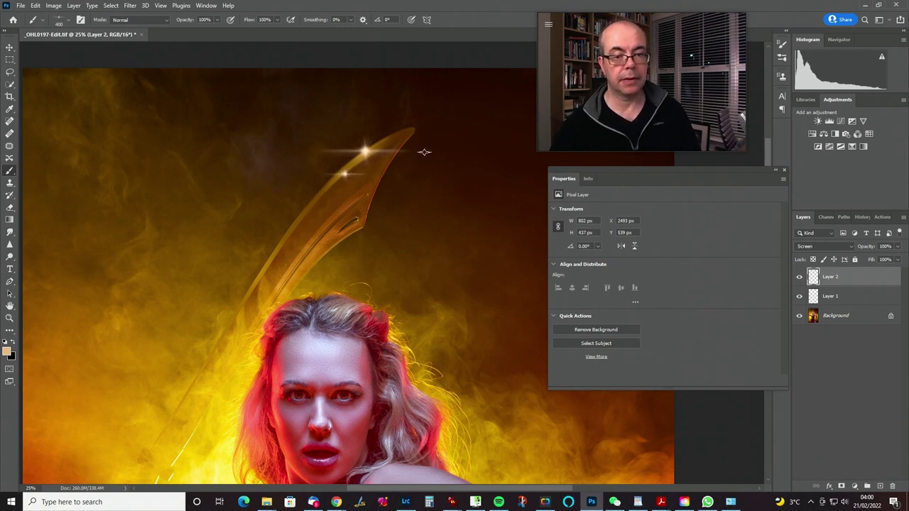
- Group the two flare layers, Layer 1 and Layer 2, and lower the group's opacity to 45%
key(ctrl+0)
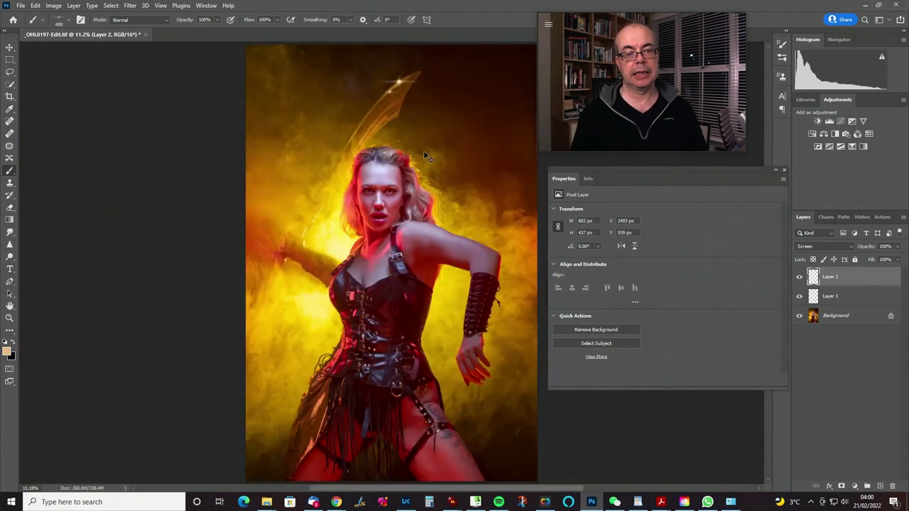
shift+click(843, 296)
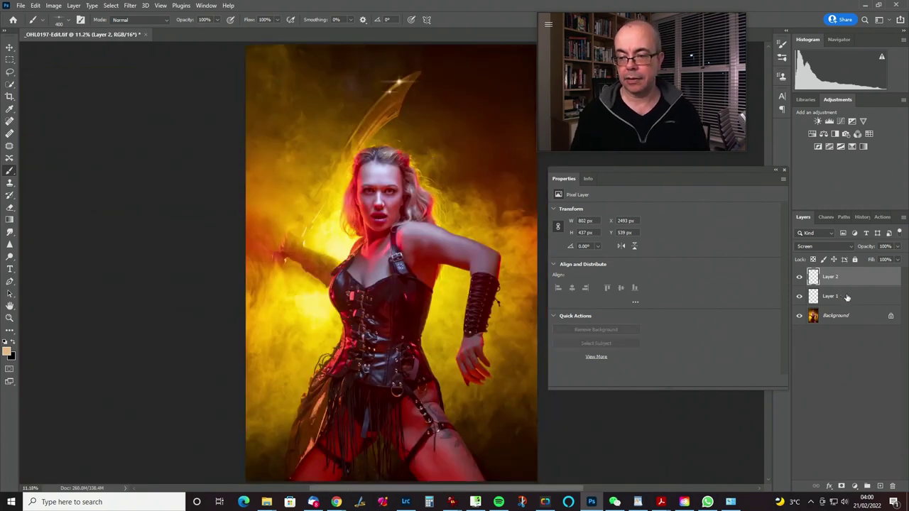
key(ctrl+g)
drag(866, 247, 851, 301)
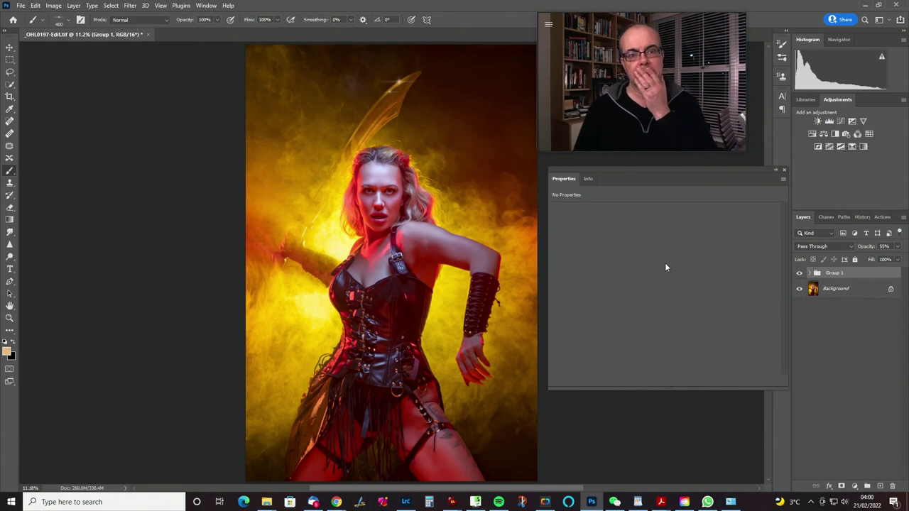
drag(862, 249, 858, 250)
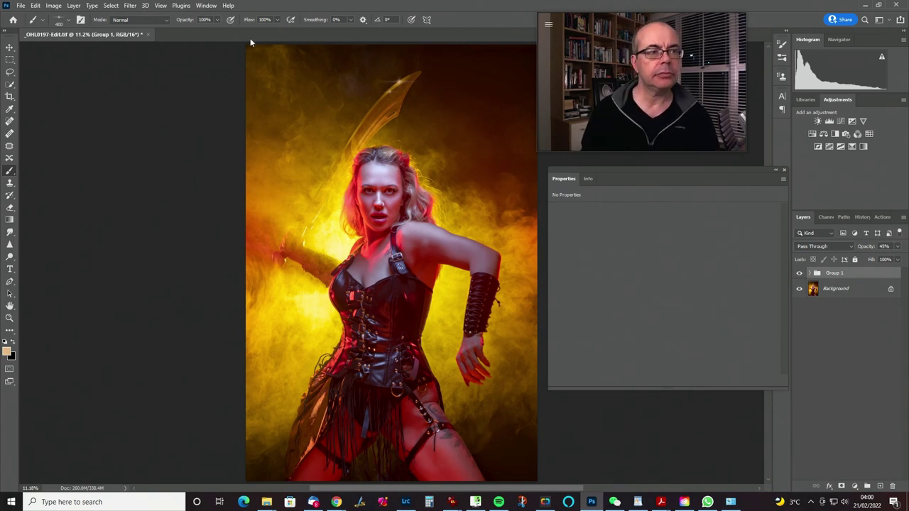
- Flatten the image into the Background and add a new empty layer above it
click(74, 5)
click(90, 374)
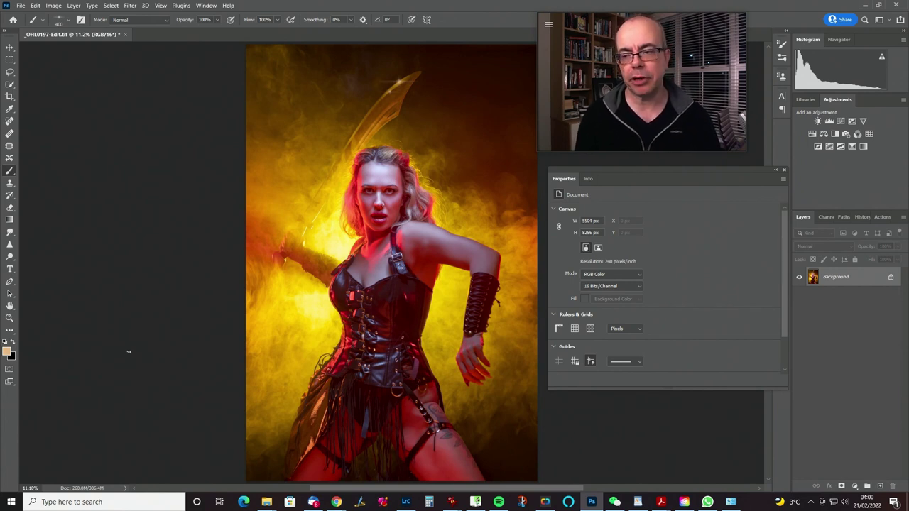
click(879, 486)
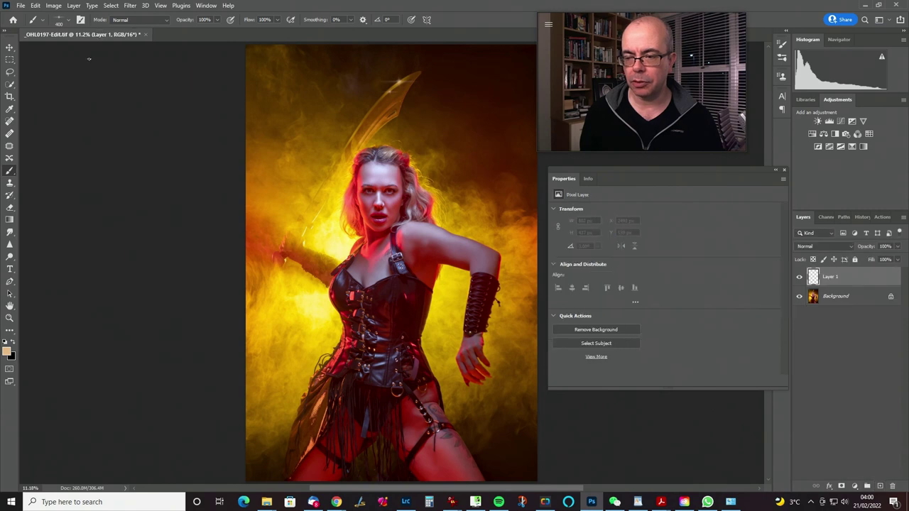
- Choose the 611 particle-spatter brush preset and set its size to 5000 px
click(69, 19)
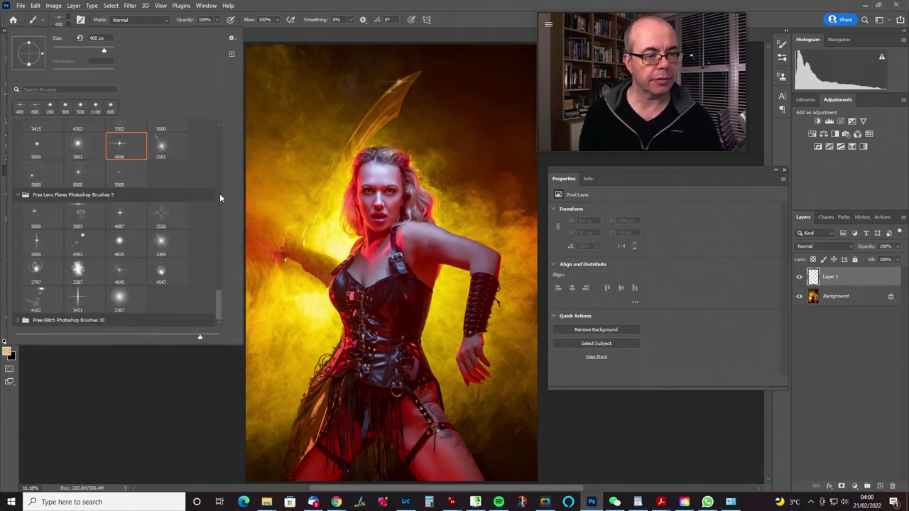
scroll(218, 196, up, 3)
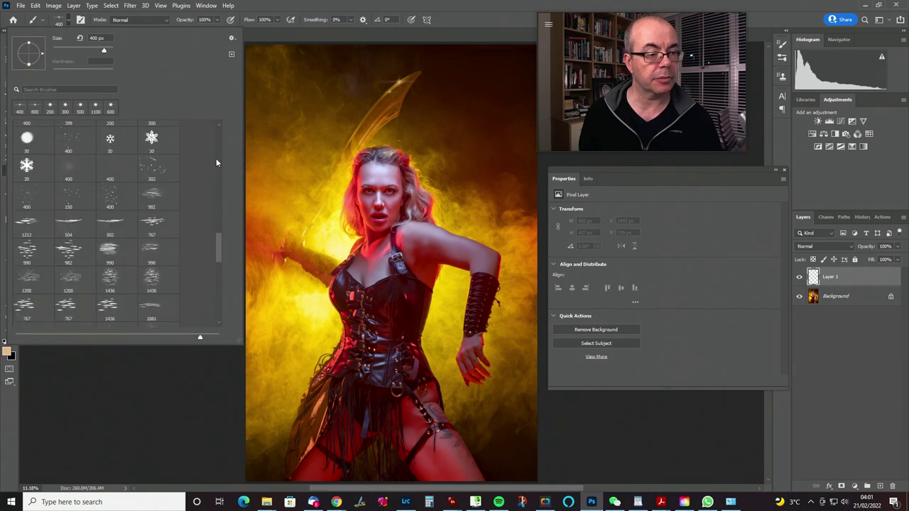
click(217, 161)
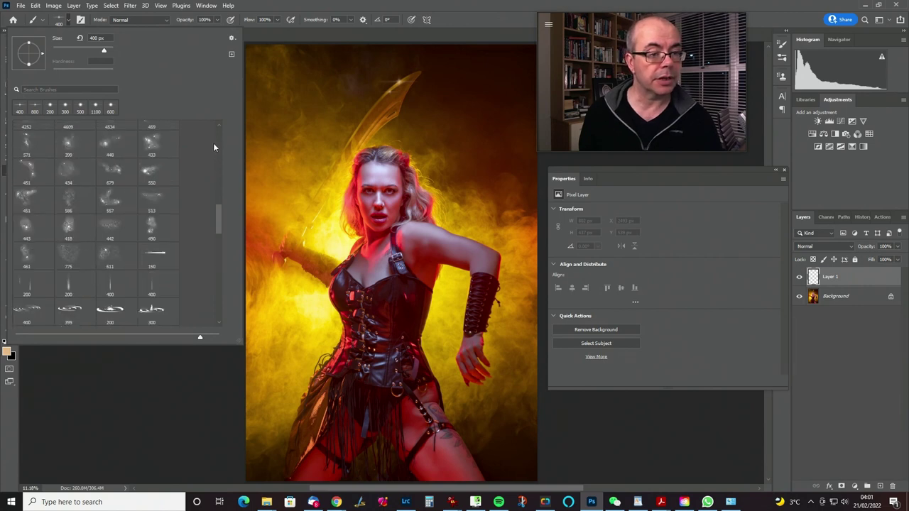
click(220, 134)
click(219, 249)
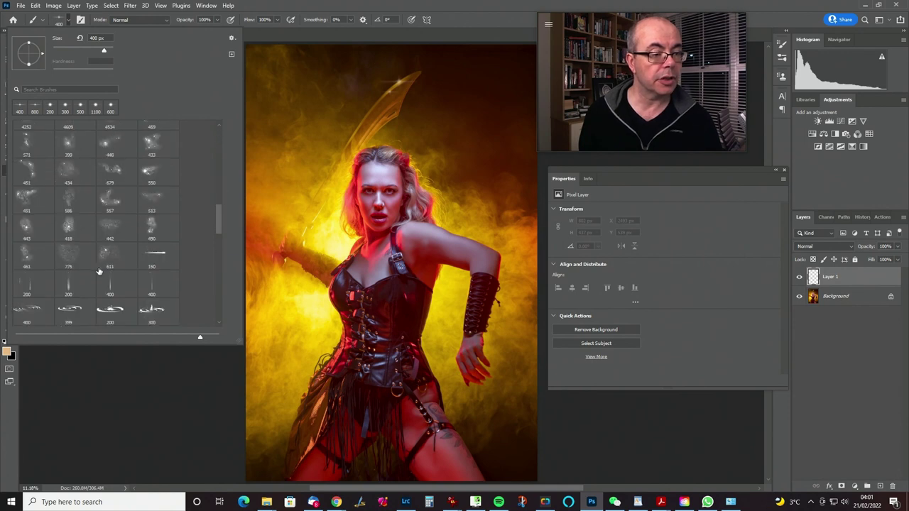
click(127, 255)
click(468, 13)
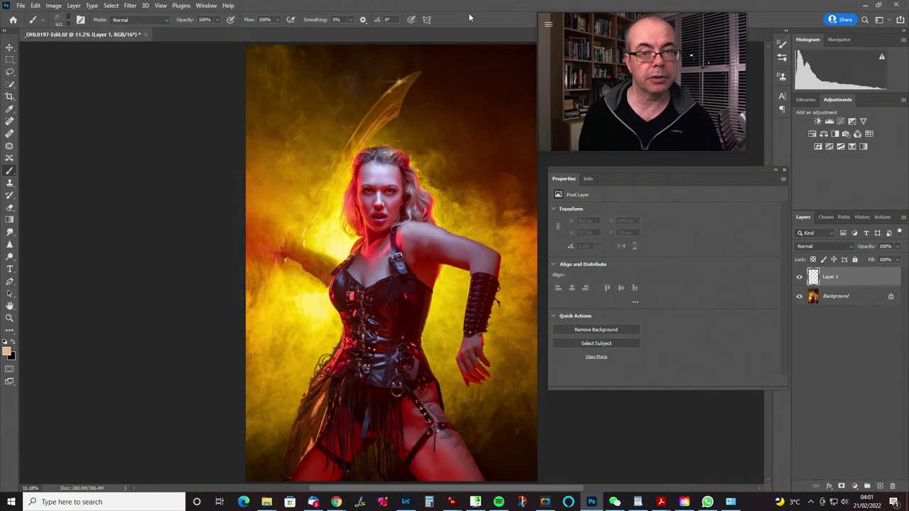
click(68, 19)
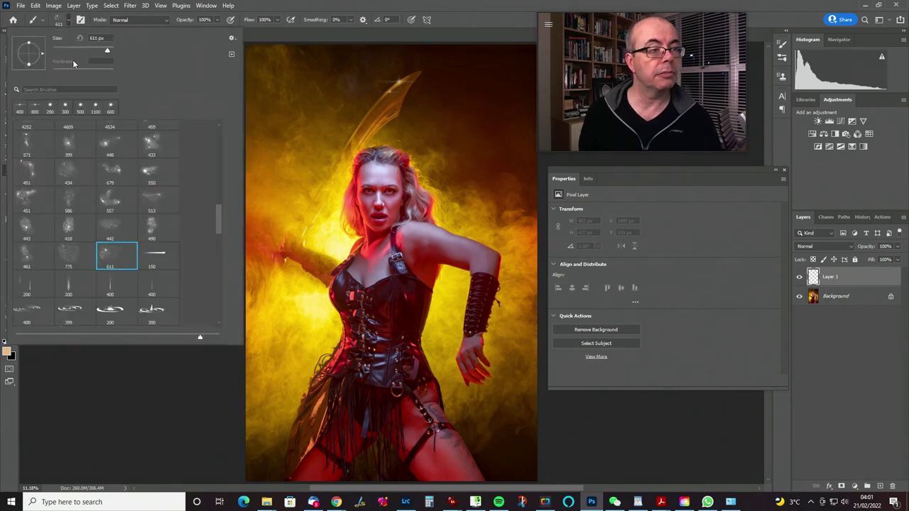
drag(124, 46, 128, 44)
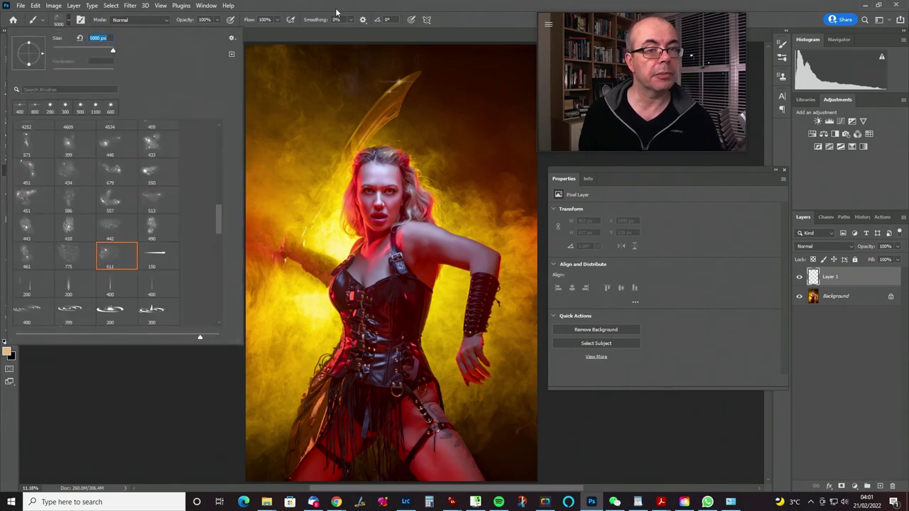
click(449, 9)
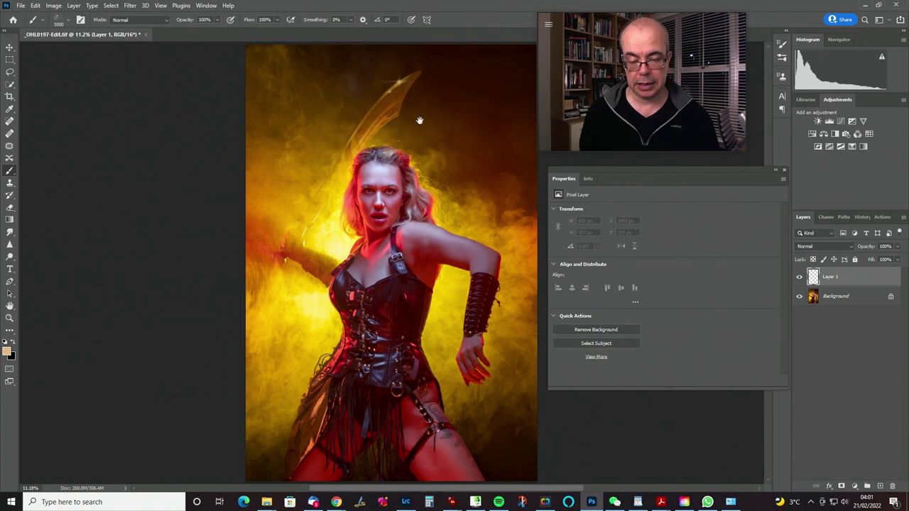
- Reset the foreground and background colours to default and swap them so that white is the painting colour
drag(406, 128, 331, 153)
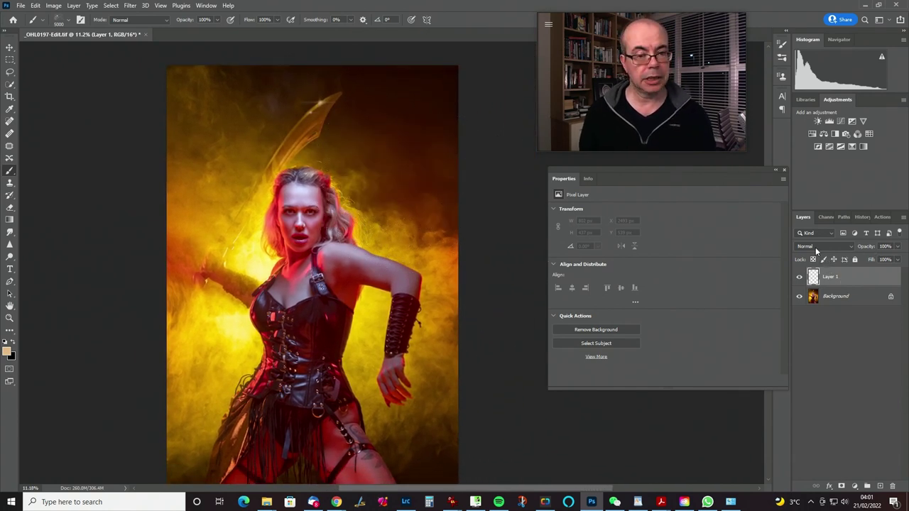
key(d)
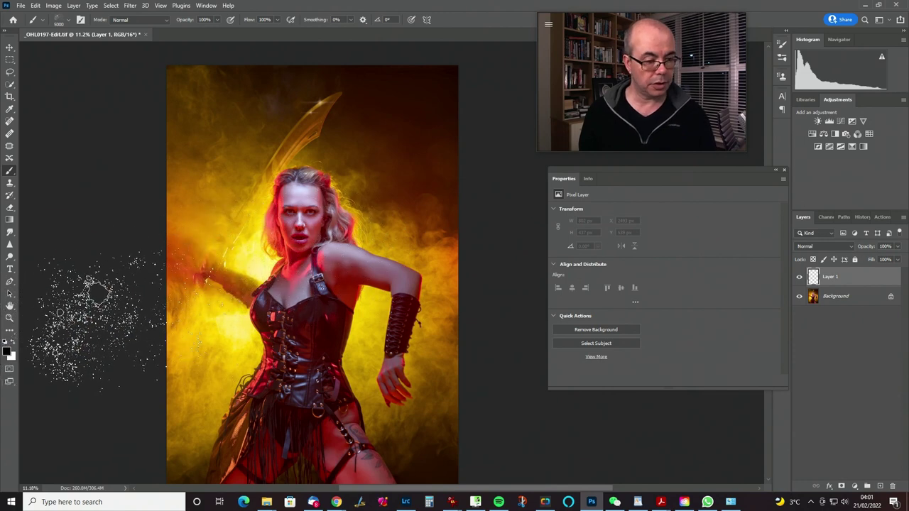
key(x)
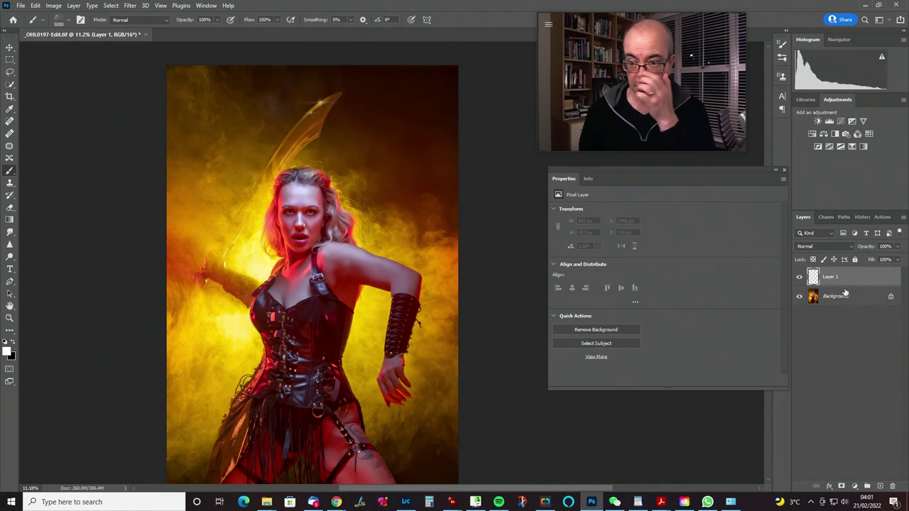
- Set Layer 1's blend mode to Screen and try a single stamp of the particle brush over the sword
click(816, 245)
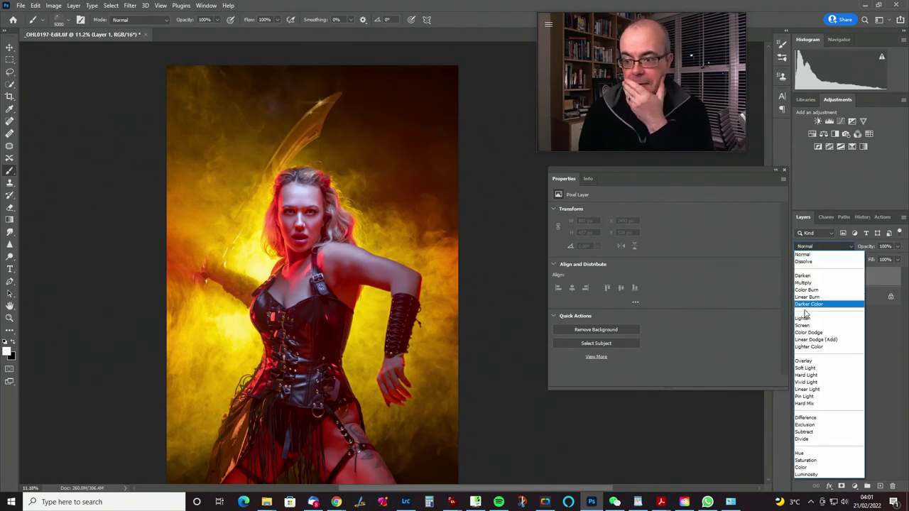
click(817, 323)
click(824, 246)
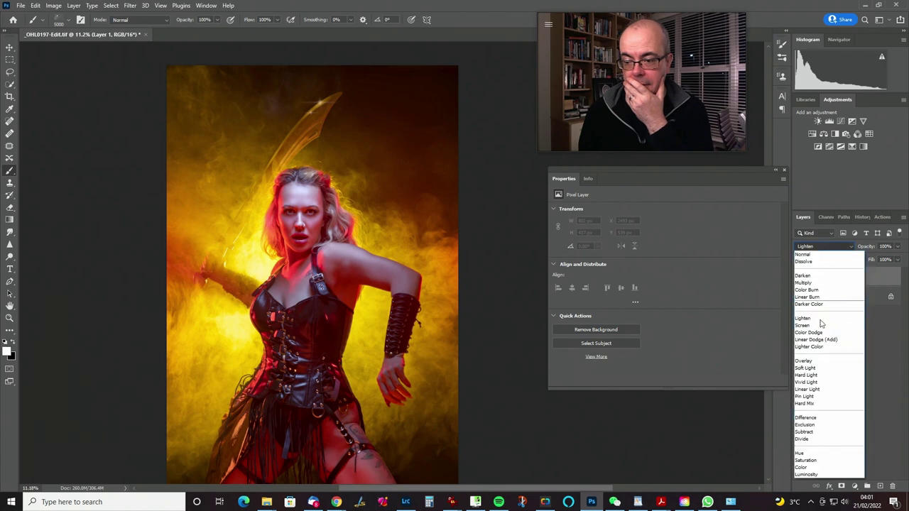
click(817, 332)
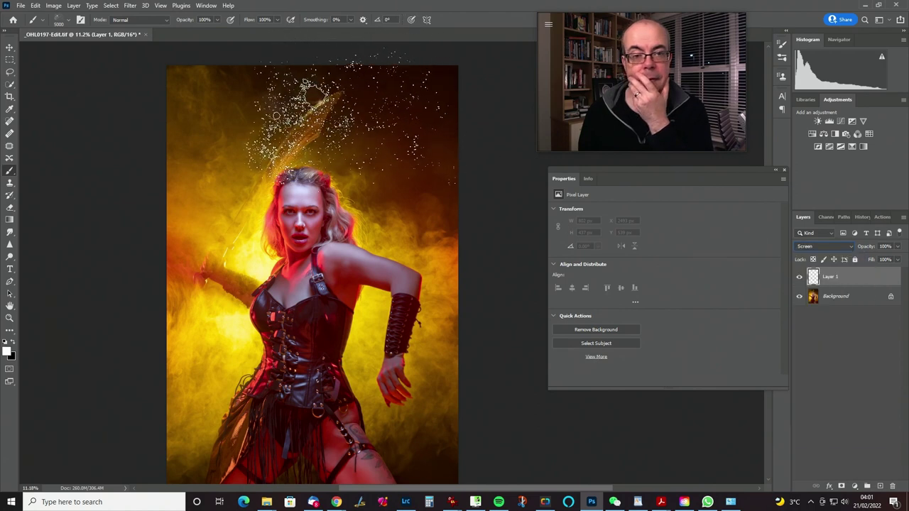
click(298, 112)
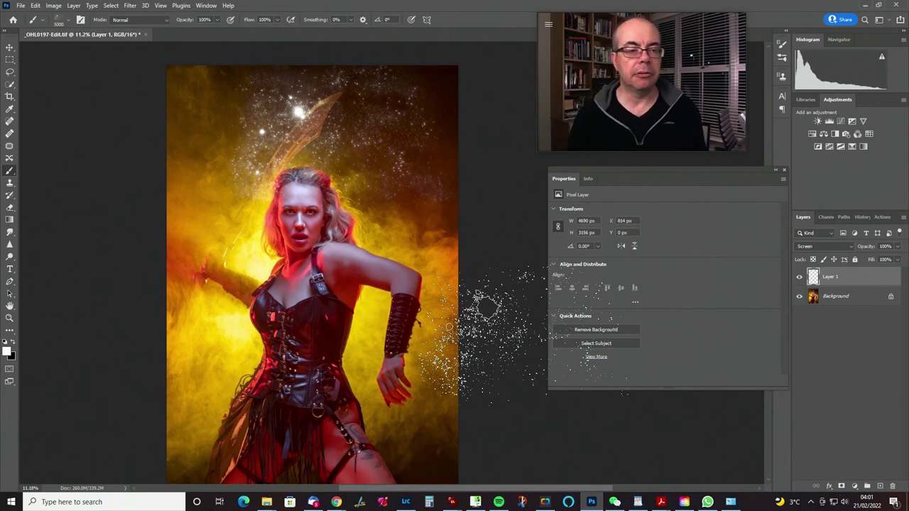
key(ctrl+z)
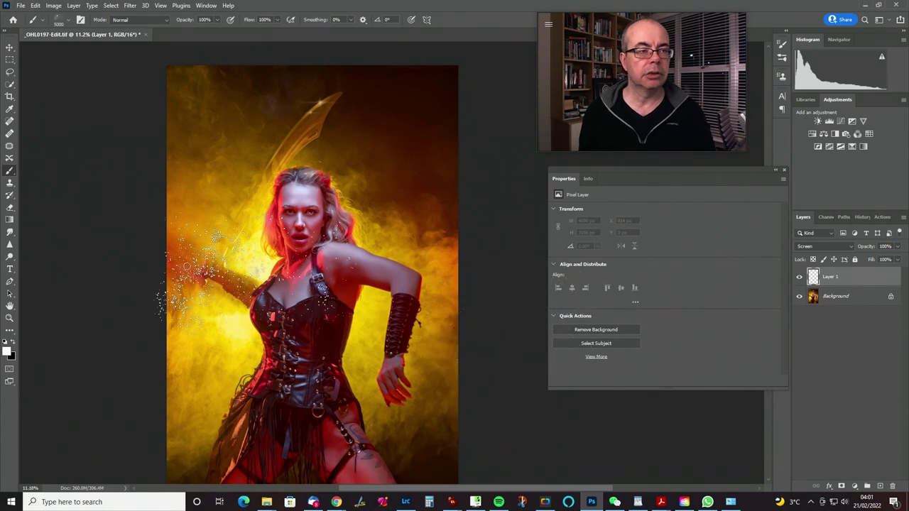
click(69, 22)
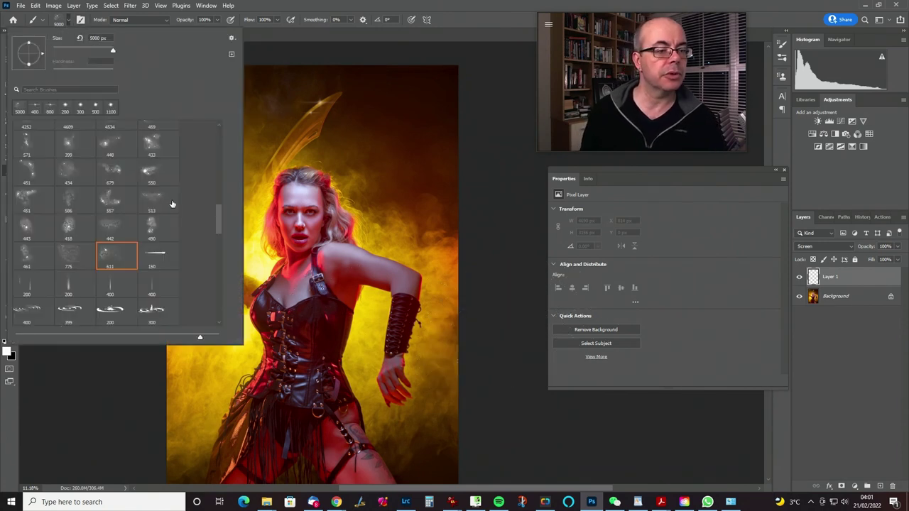
mouse_move(217, 228)
mouse_down()
mouse_move(213, 278)
mouse_move(215, 261)
mouse_up()
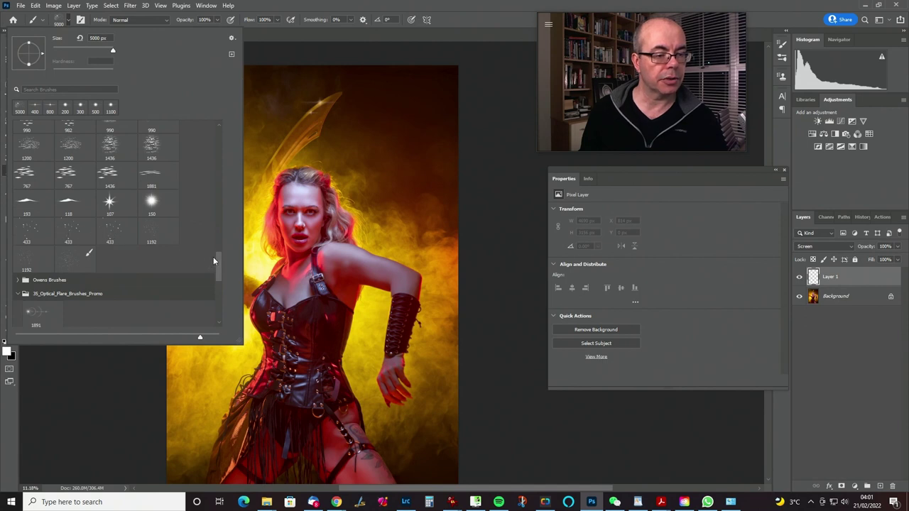
drag(216, 263, 215, 133)
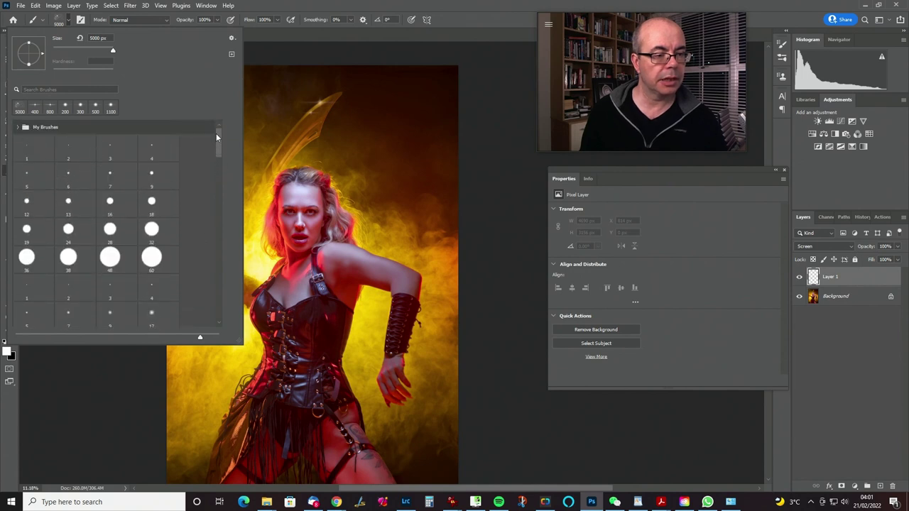
click(284, 113)
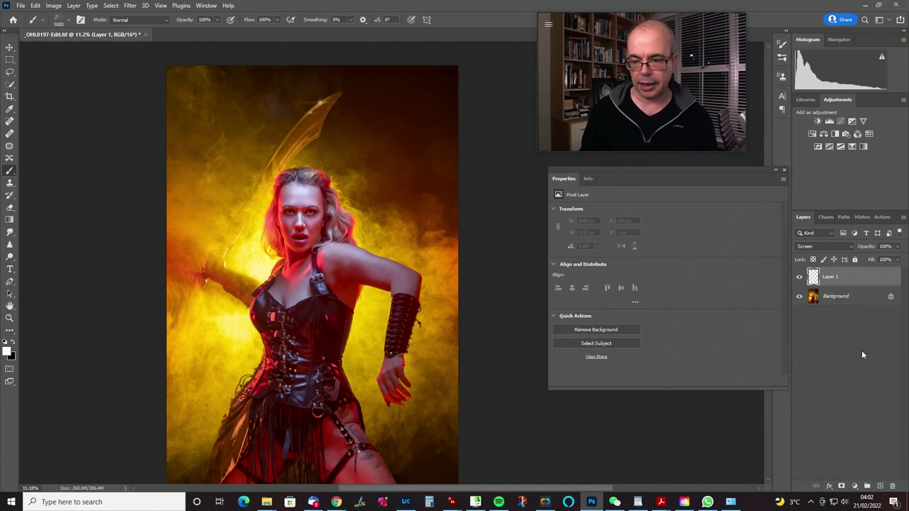
- Delete the empty Layer 1 and duplicate the Background layer
drag(864, 279, 891, 485)
key(ctrl+z)
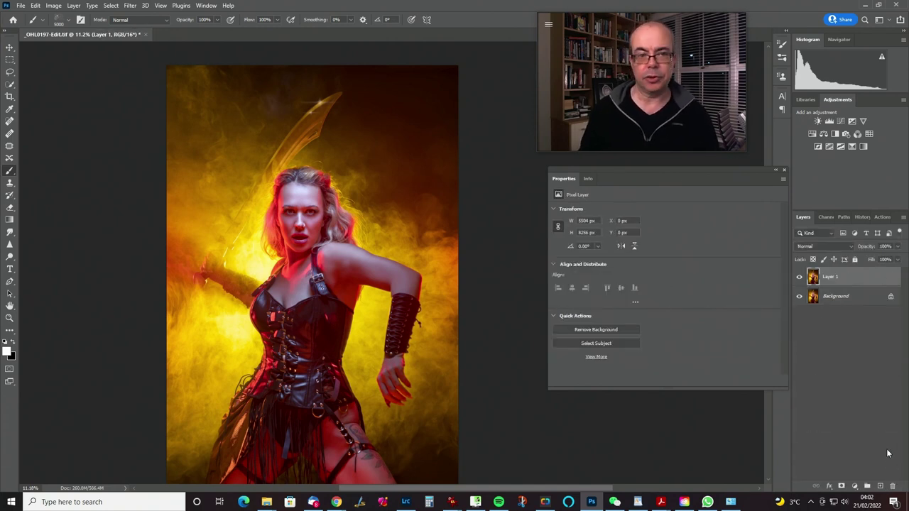
- Open the duplicated layer in the Boris FX Optics filter
click(131, 7)
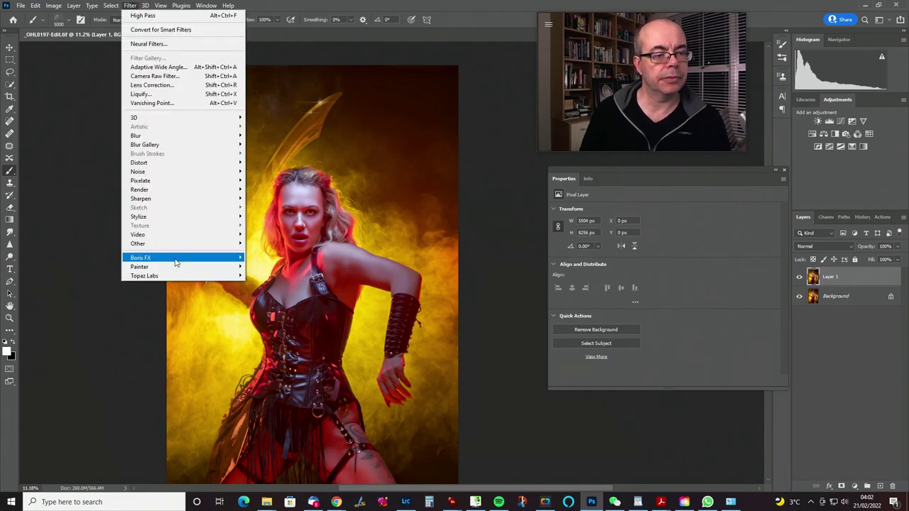
mouse_move(176, 261)
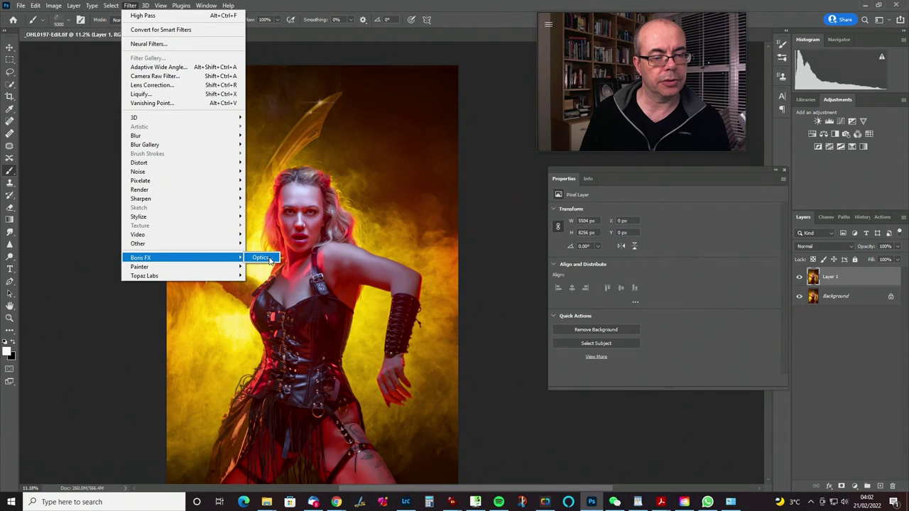
click(261, 258)
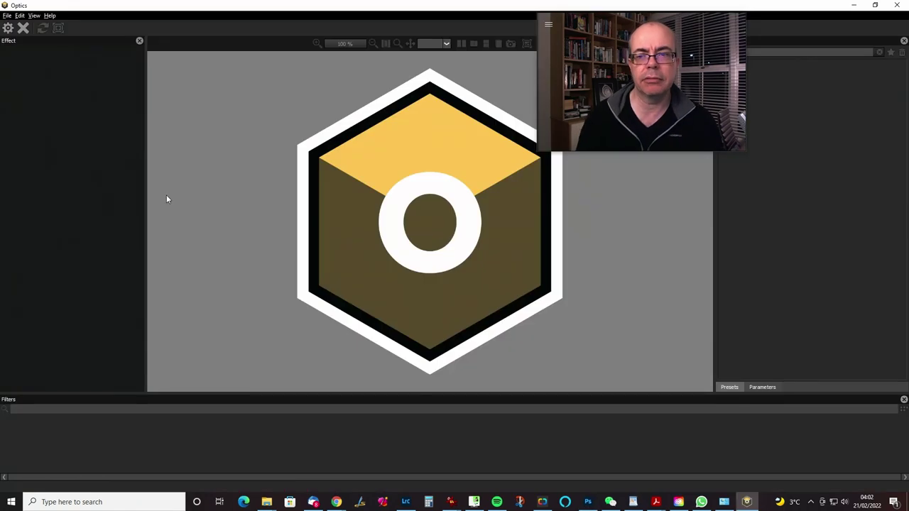
drag(622, 12, 95, 311)
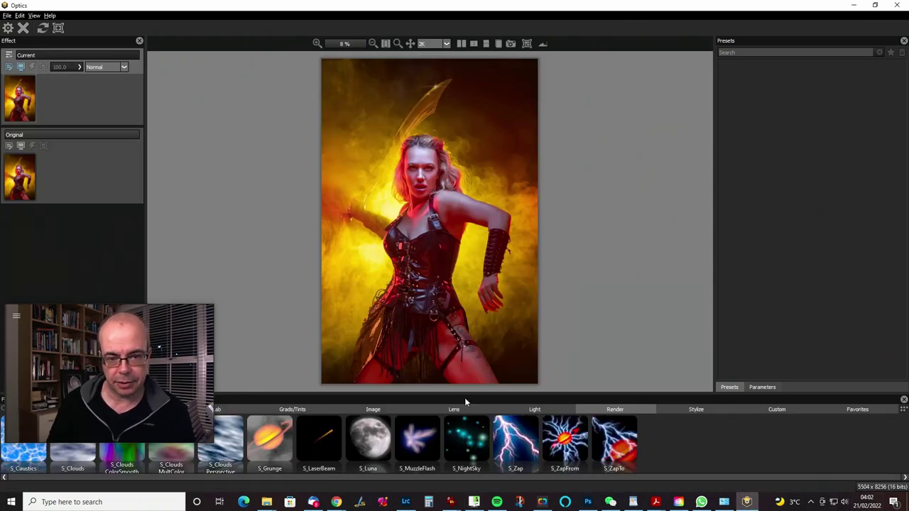
- Apply the S_NightSky render filter and set its altitude to 6.92 and azimuth to -180.00
click(466, 440)
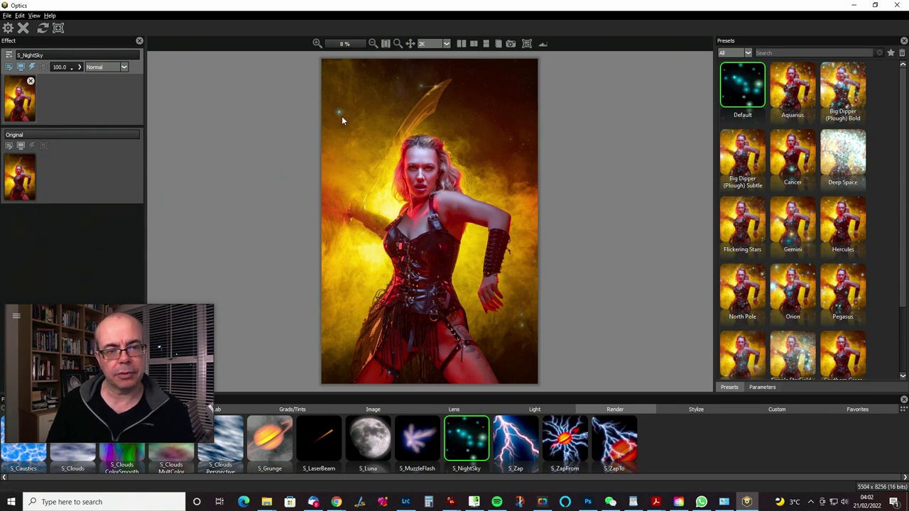
click(761, 387)
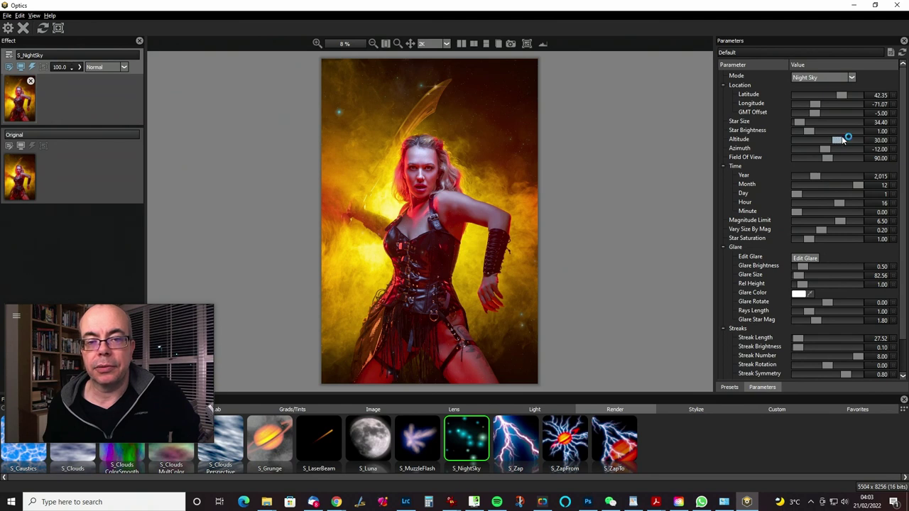
mouse_move(840, 140)
mouse_down()
mouse_move(856, 140)
mouse_move(787, 142)
mouse_move(829, 140)
mouse_up()
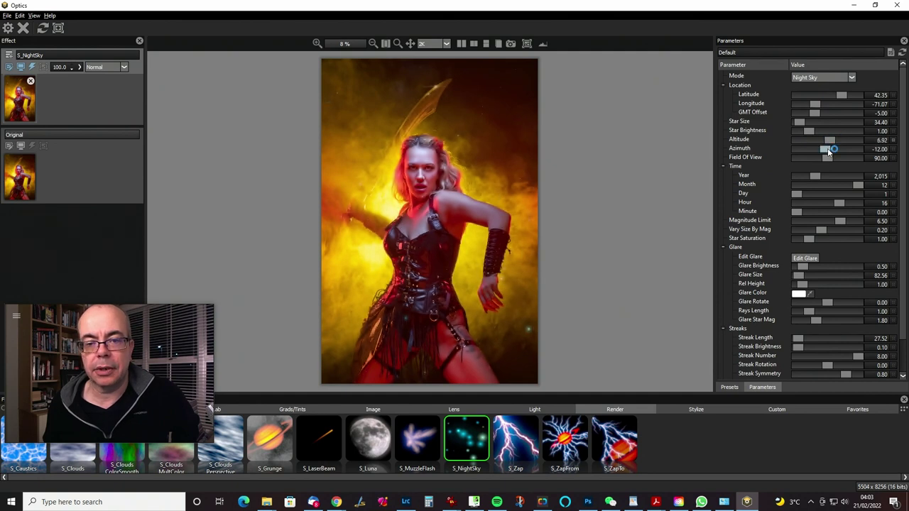
drag(840, 147, 796, 154)
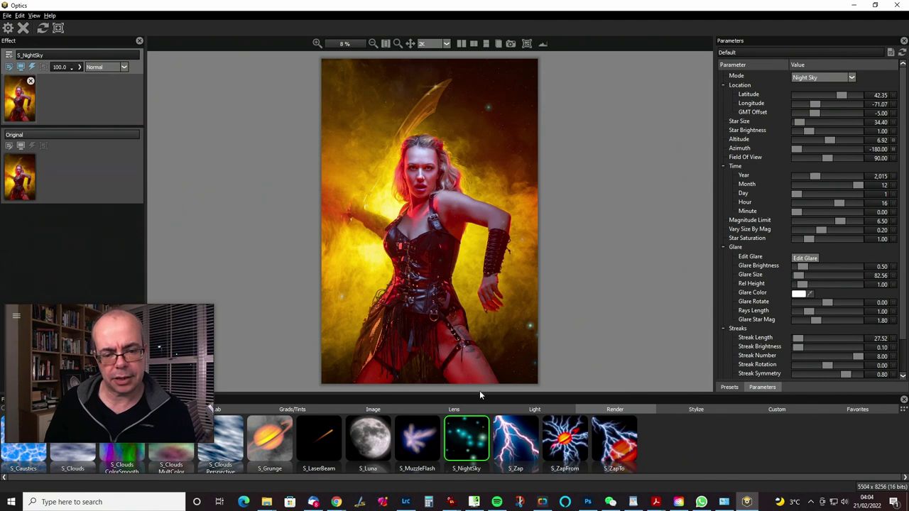
- Look through the Light, Render and Stylize filter categories for other effects
drag(127, 313, 129, 236)
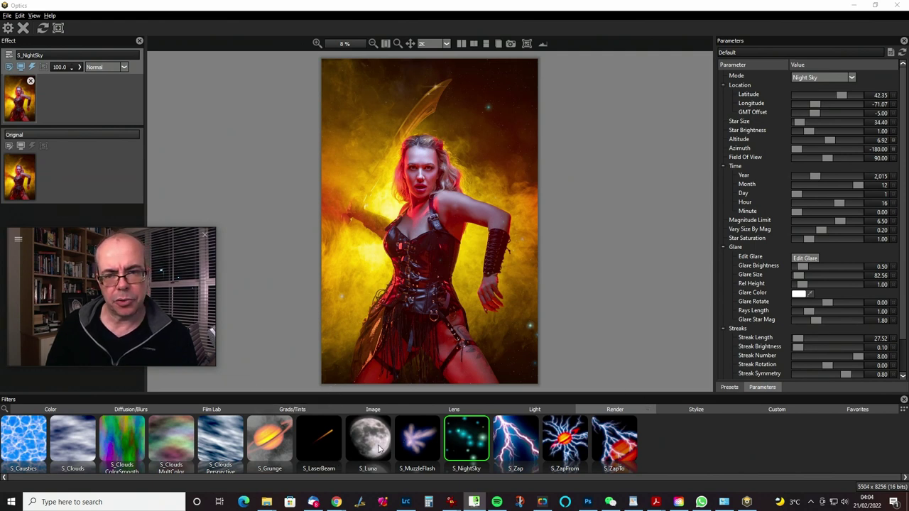
click(553, 411)
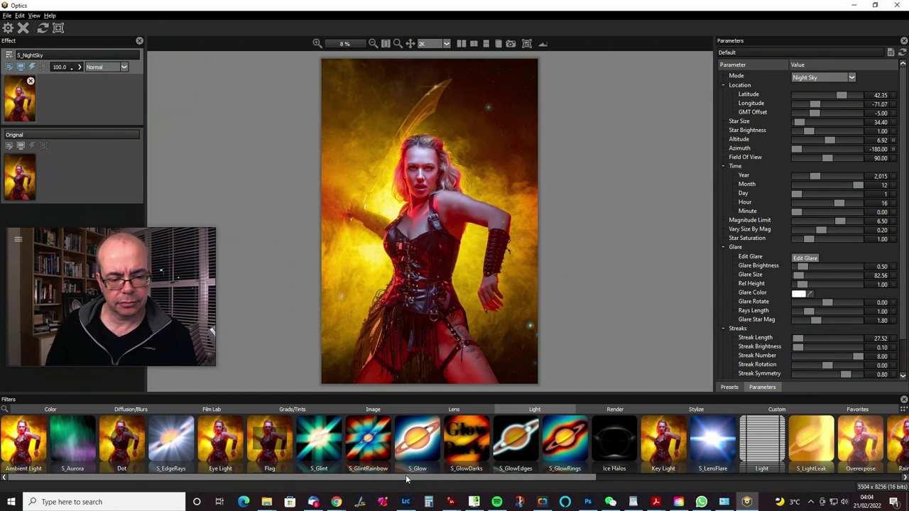
mouse_move(390, 480)
mouse_down()
mouse_move(730, 482)
mouse_move(376, 475)
mouse_up()
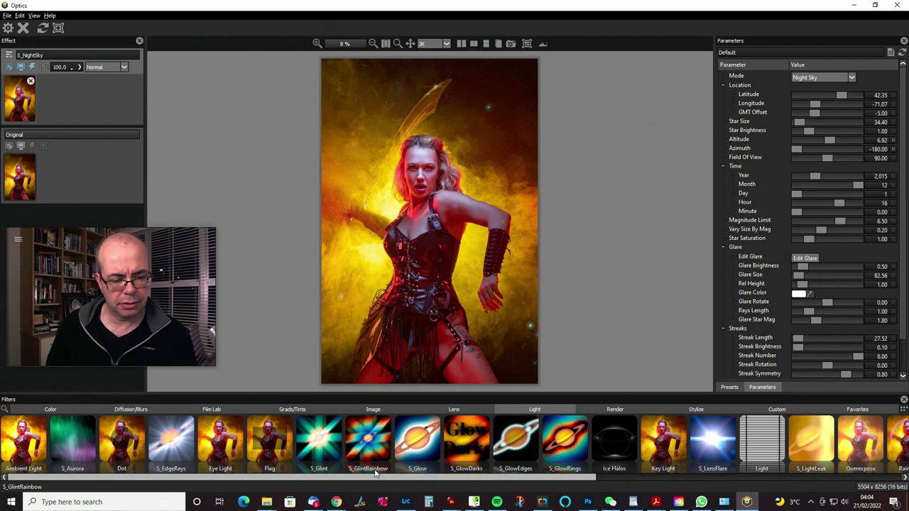
click(615, 409)
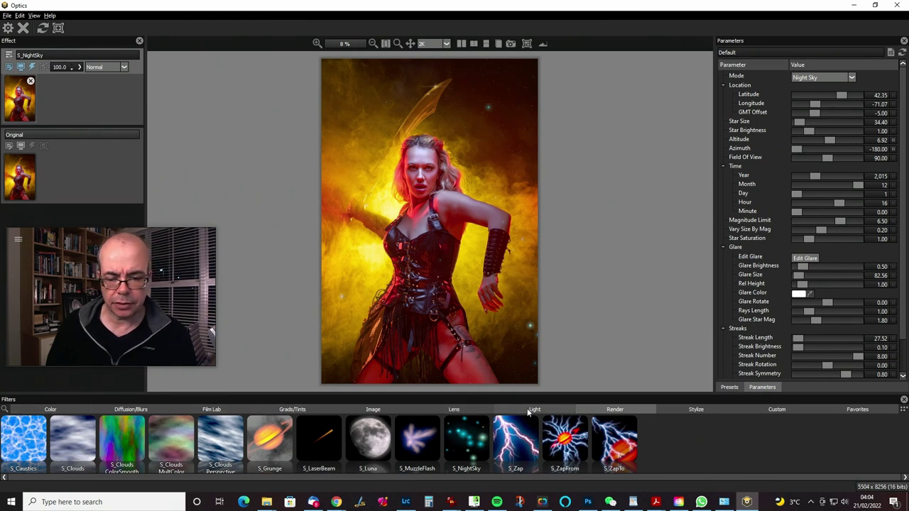
click(716, 411)
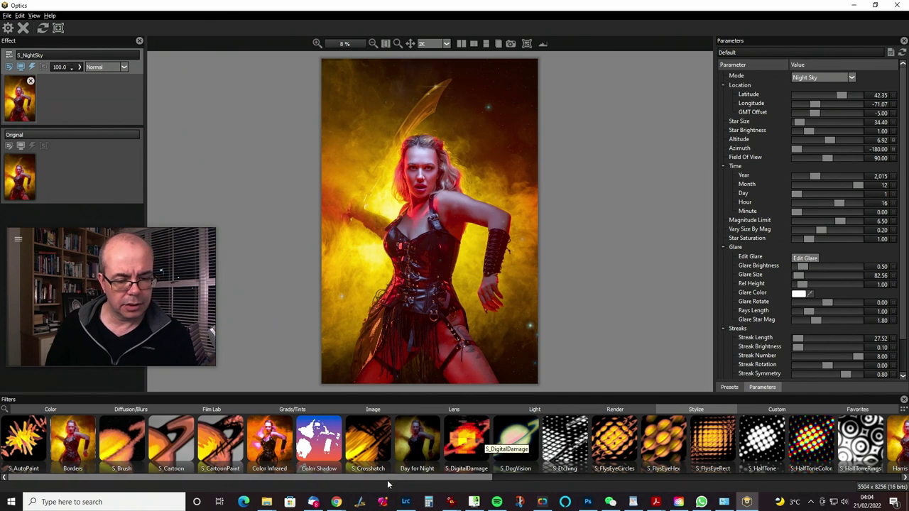
drag(464, 478, 791, 478)
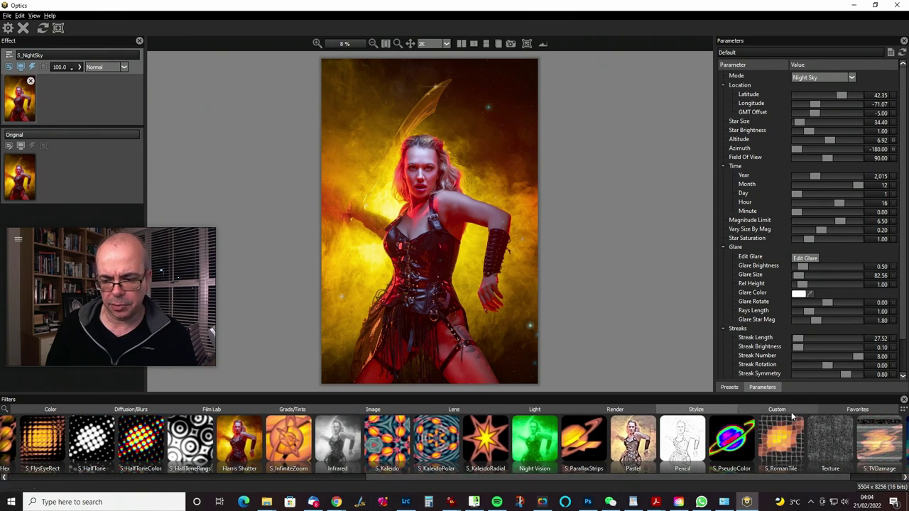
- Look through the Render, Image, Grads/Tints and Diffusion/Blurs filter categories and the S_NightSky parameters
click(615, 413)
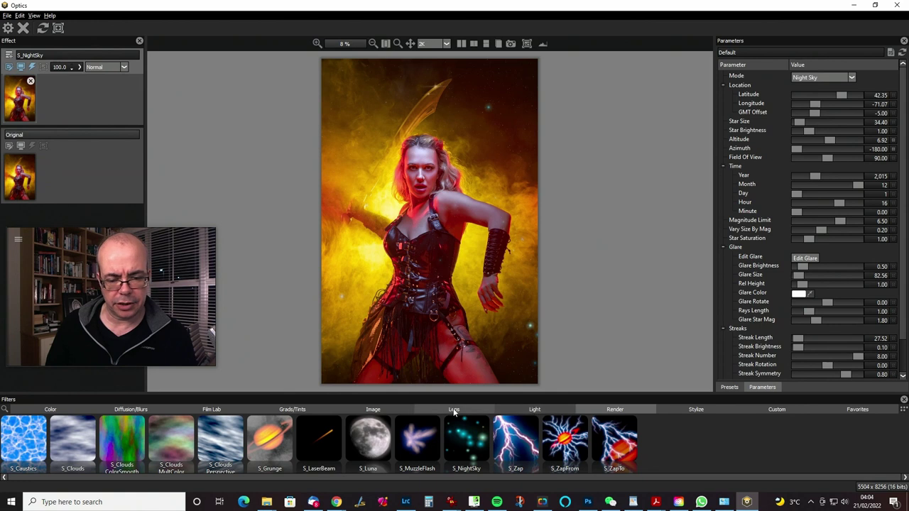
click(386, 410)
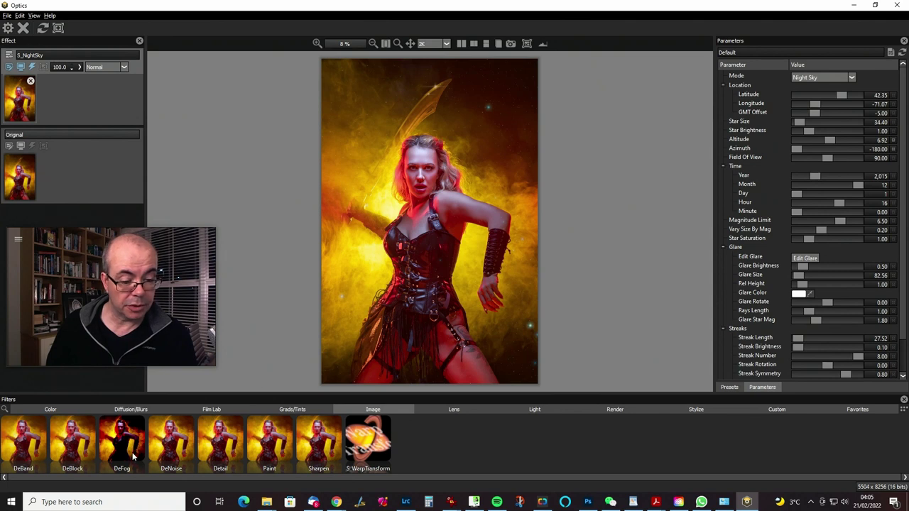
click(281, 410)
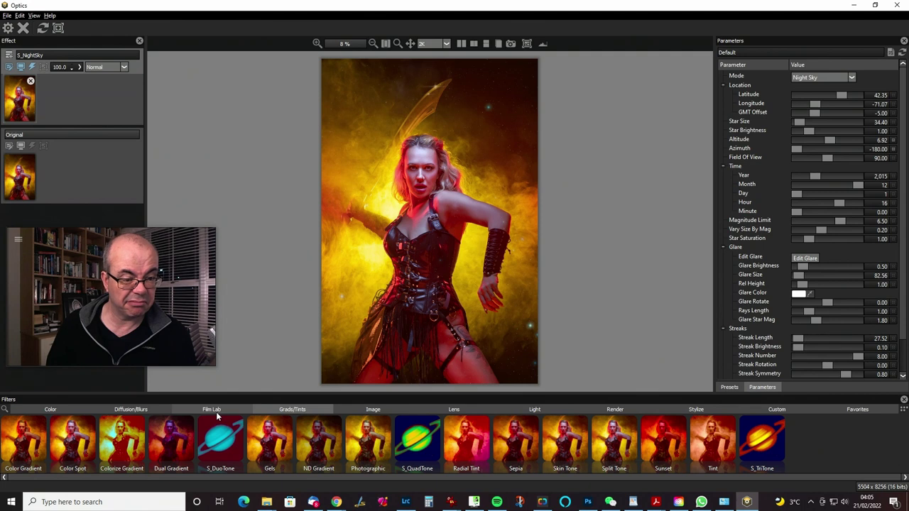
click(151, 409)
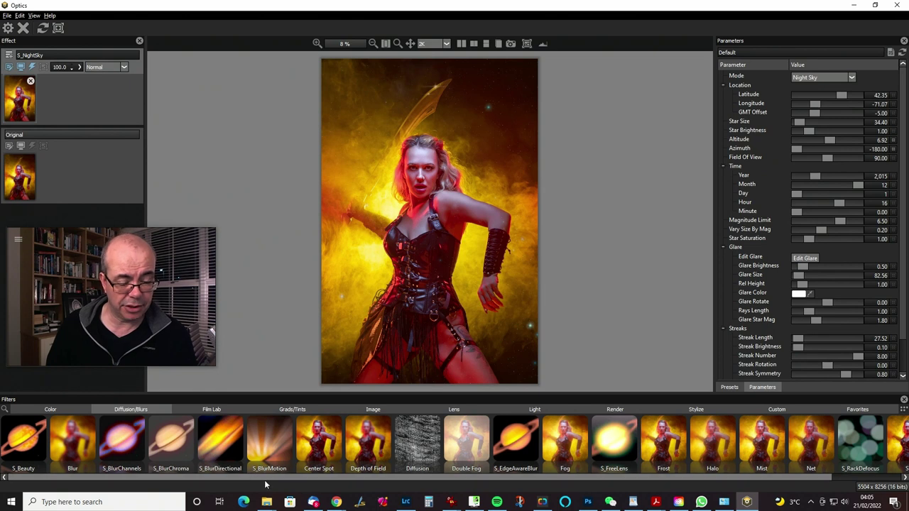
drag(268, 482, 386, 484)
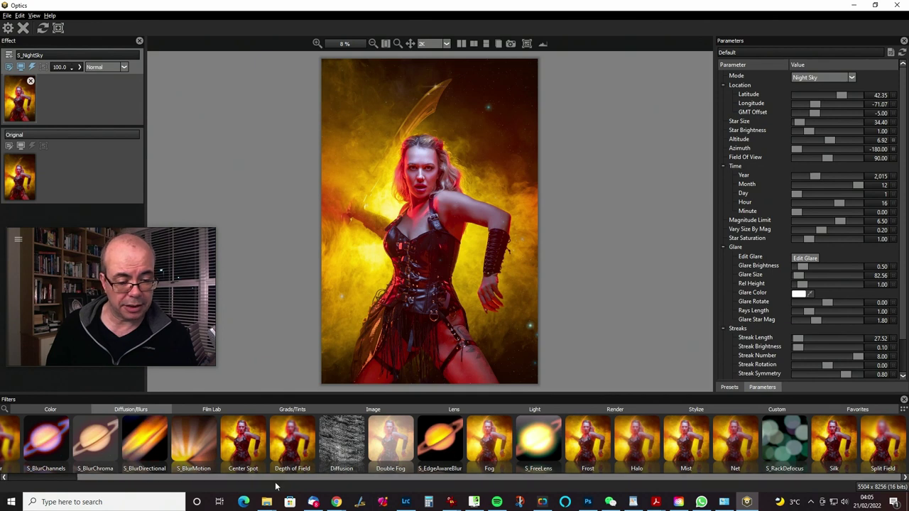
scroll(295, 482, up, 2)
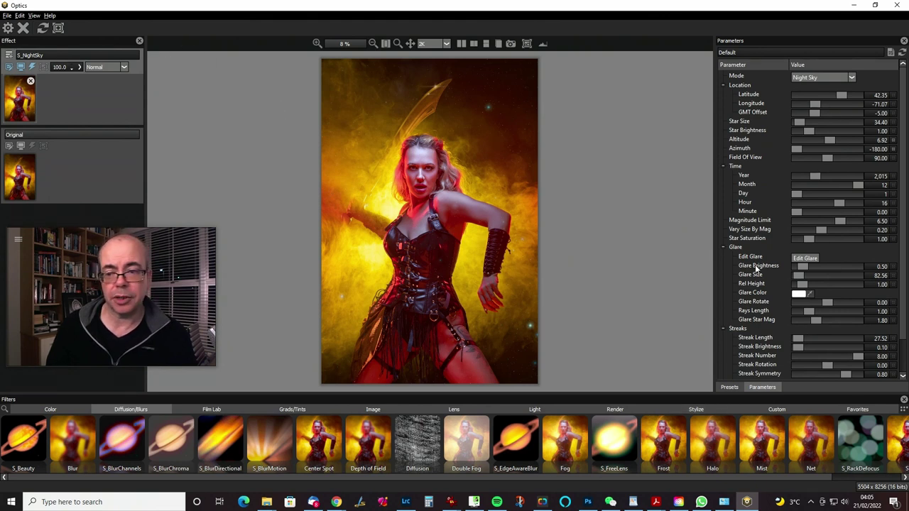
scroll(904, 160, down, 3)
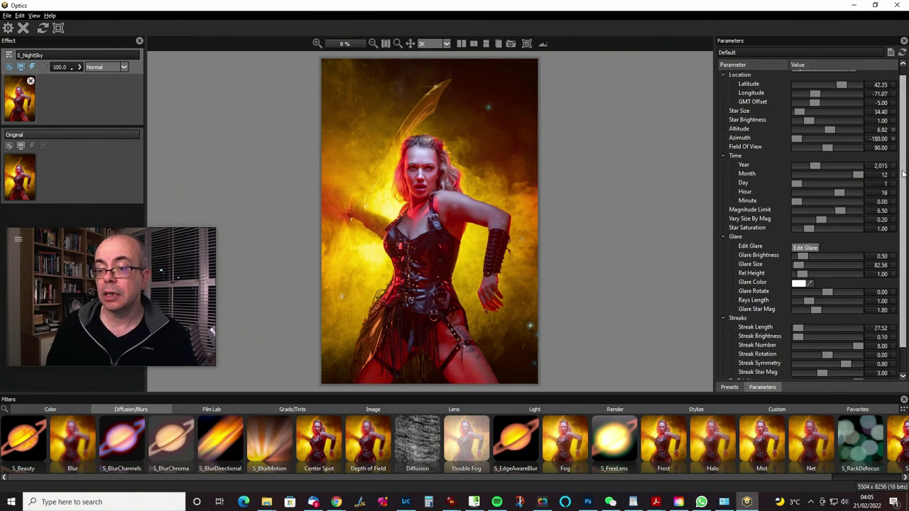
scroll(904, 160, up, 3)
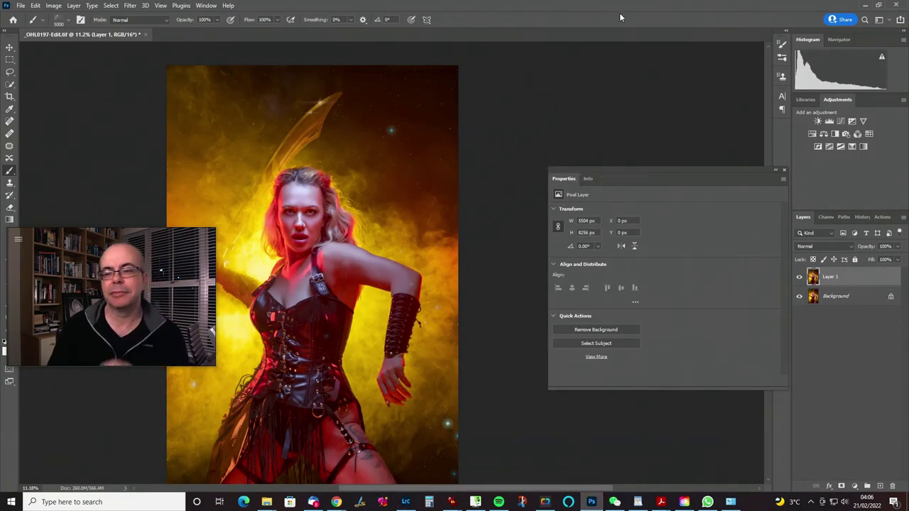
- Switch the Brush tool to a soft round brush at size 500
click(68, 22)
mouse_move(218, 200)
mouse_down()
mouse_move(221, 149)
mouse_move(217, 168)
mouse_up()
click(153, 179)
key(Return)
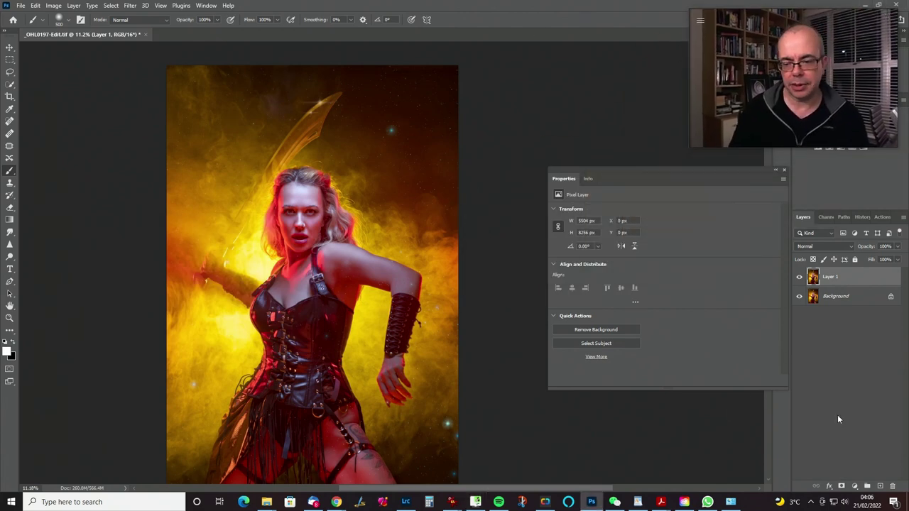
- Add a black layer mask to Layer 1 and reveal the stars in the upper background by painting white with a size 1400 brush
alt+click(841, 486)
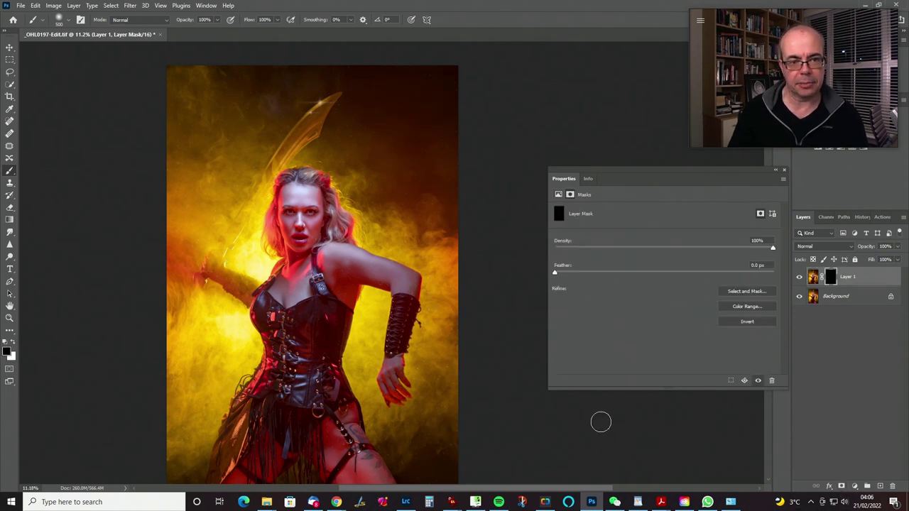
key(bracketright)
key(bracketright)
key(bracketright)
key(bracketright)
key(bracketright)
key(bracketright)
key(bracketright)
key(bracketright)
key(bracketright)
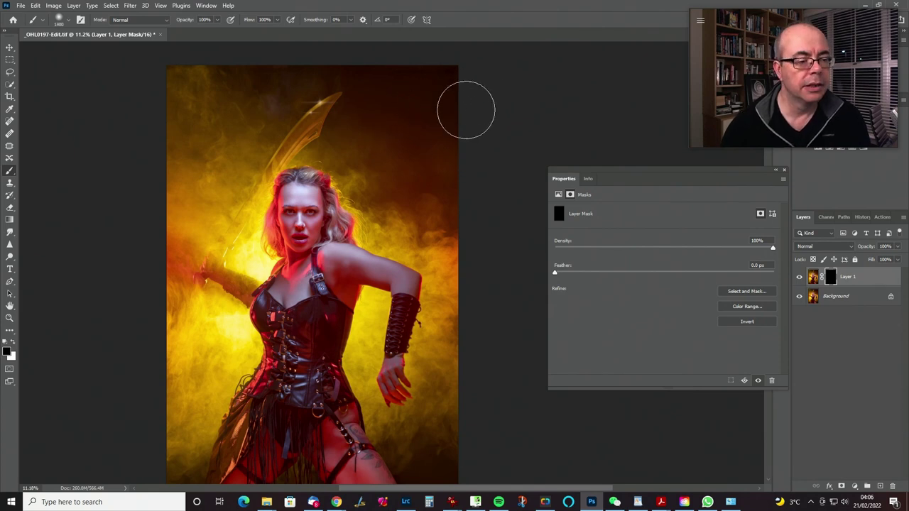
key(x)
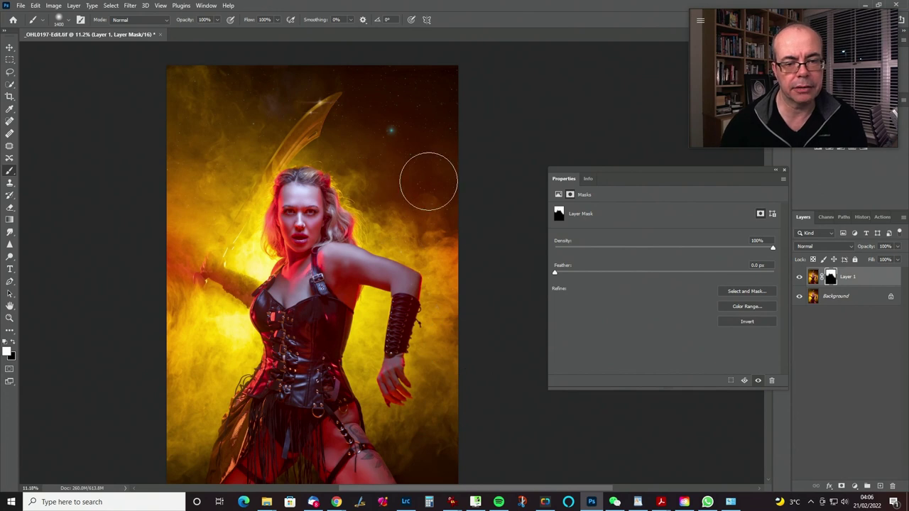
- Hide the stars over the sword blade by painting black on Layer 1's mask with a brush reduced to size 90
scroll(398, 224, up, 2)
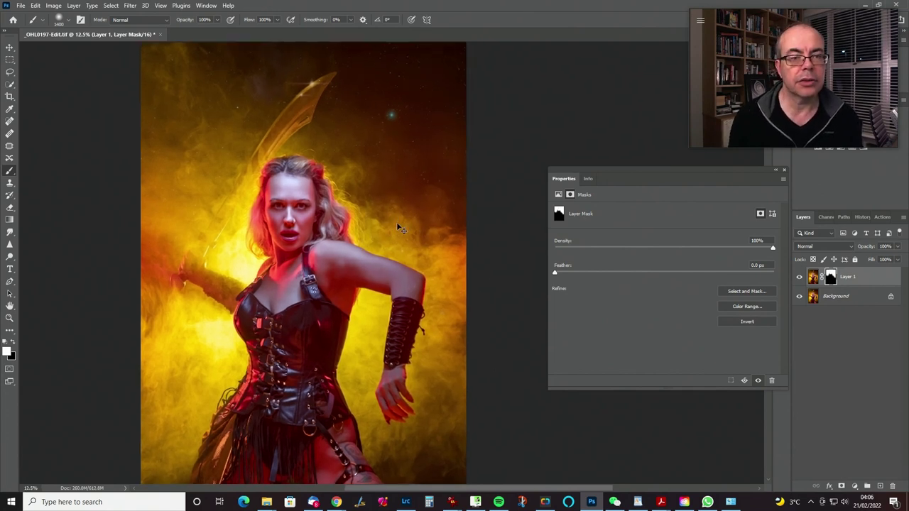
drag(397, 224, 467, 276)
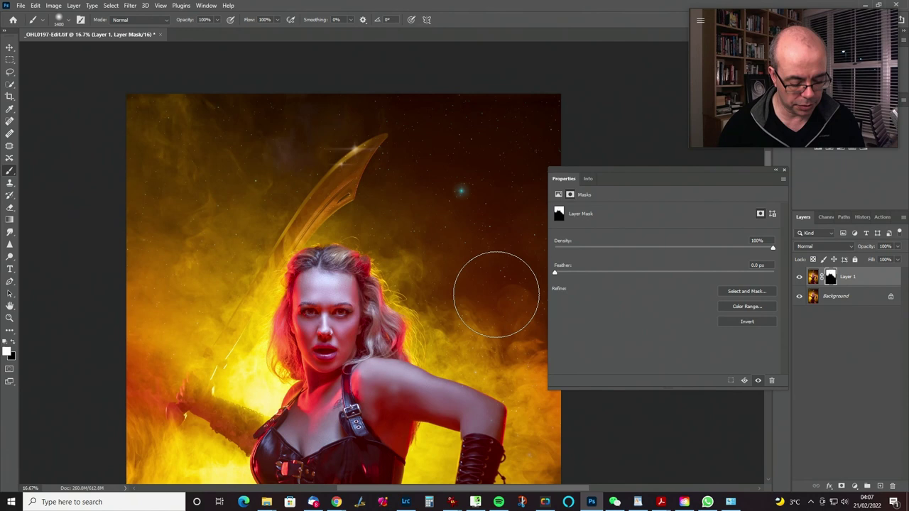
key(bracketleft)
key(bracketleft)
key(bracketleft)
key(bracketleft)
key(bracketleft)
key(bracketleft)
key(bracketleft)
key(bracketleft)
key(bracketleft)
key(bracketleft)
key(bracketleft)
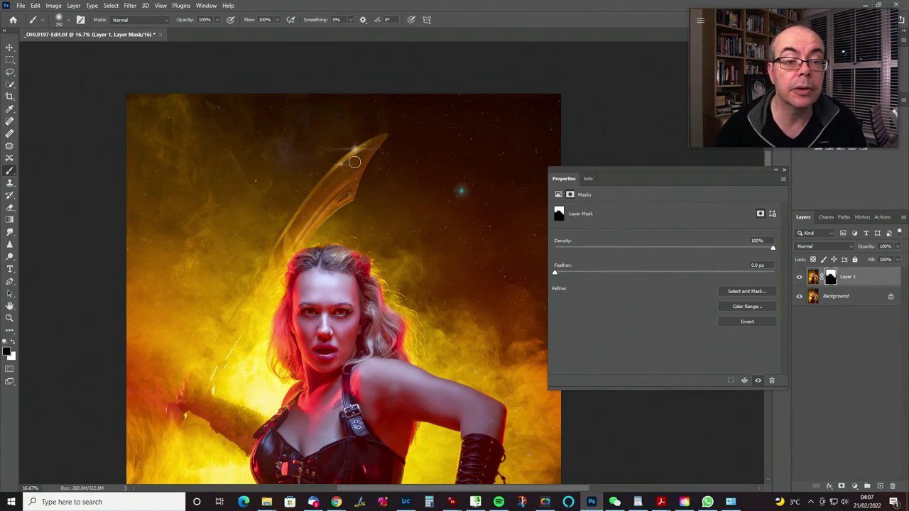
key(bracketleft)
key(bracketleft)
key(bracketleft)
key(bracketleft)
key(bracketleft)
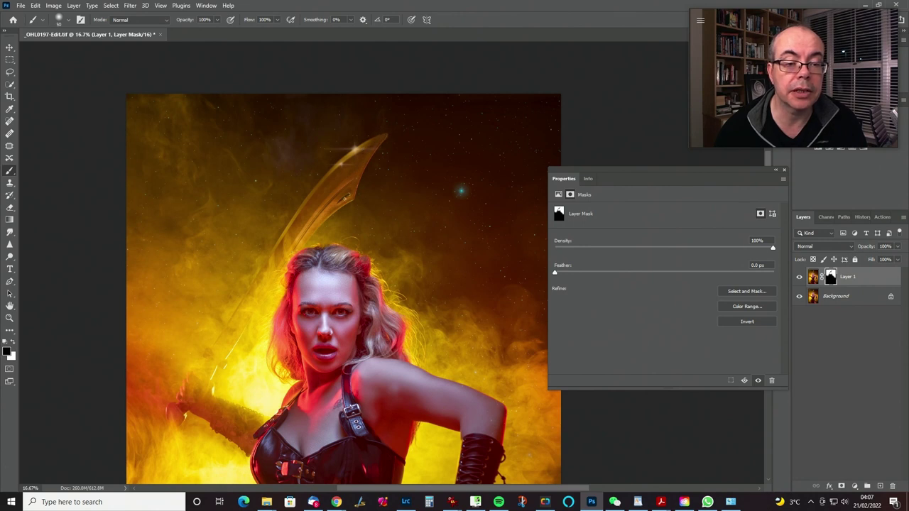
- Paint black on the mask over the woman's hair, hand and bent arm, enlarging the brush from size 100 to 200
key(bracketright)
key(bracketright)
key(bracketright)
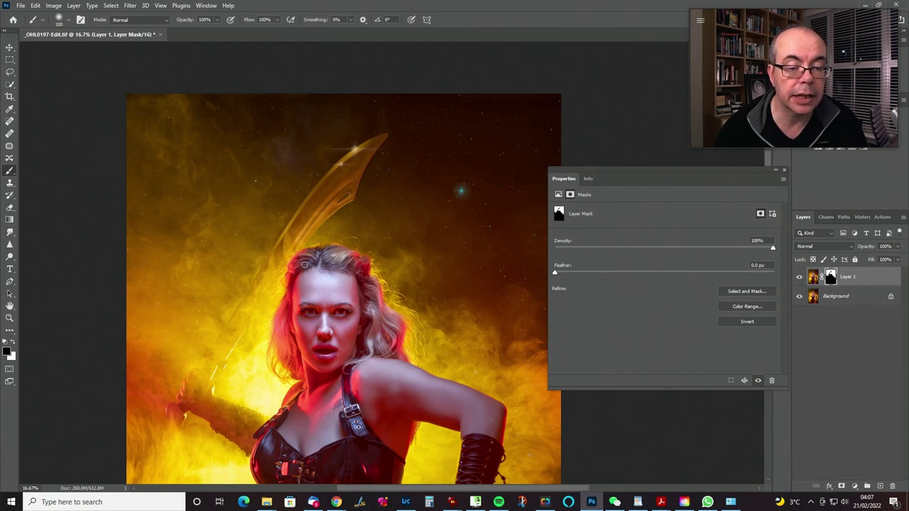
key(bracketright)
key(bracketright)
key(bracketright)
key(bracketright)
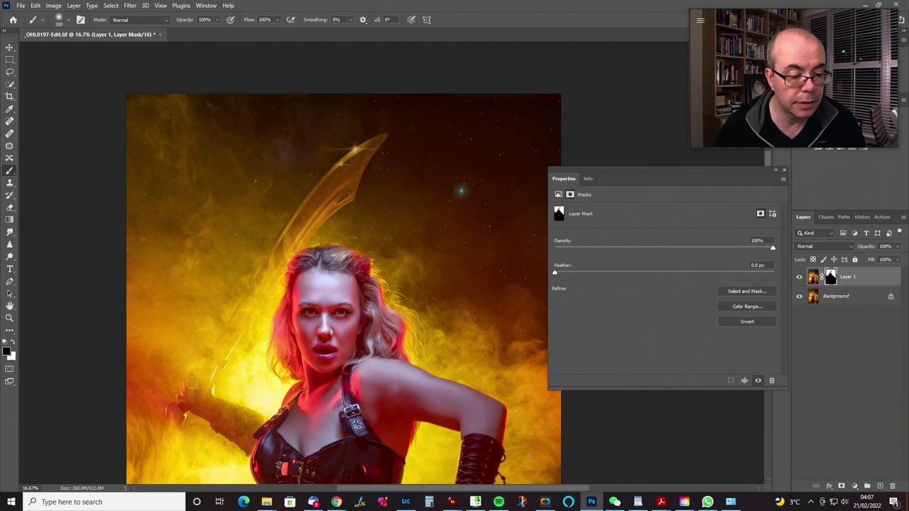
drag(293, 208, 285, 198)
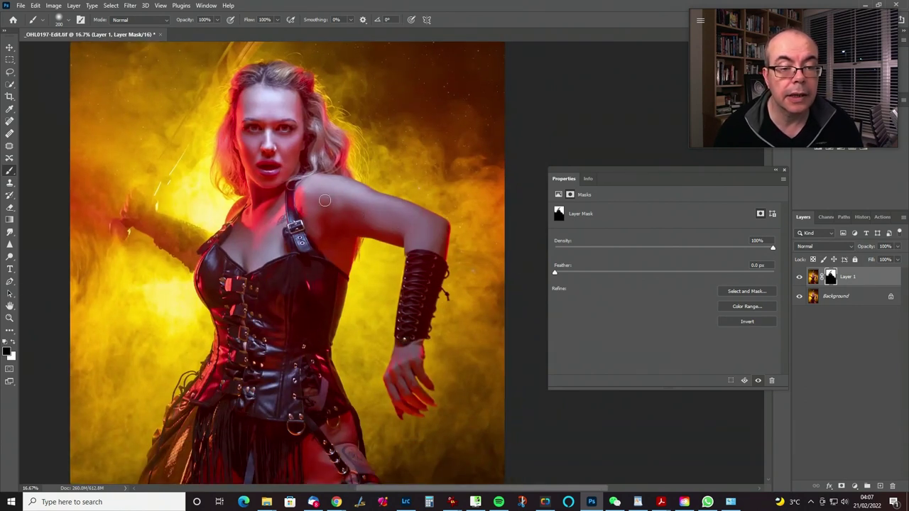
mouse_move(348, 207)
mouse_down()
mouse_move(438, 345)
mouse_move(413, 343)
mouse_move(415, 357)
mouse_up()
mouse_move(397, 289)
mouse_down()
mouse_move(393, 281)
mouse_move(397, 292)
mouse_up()
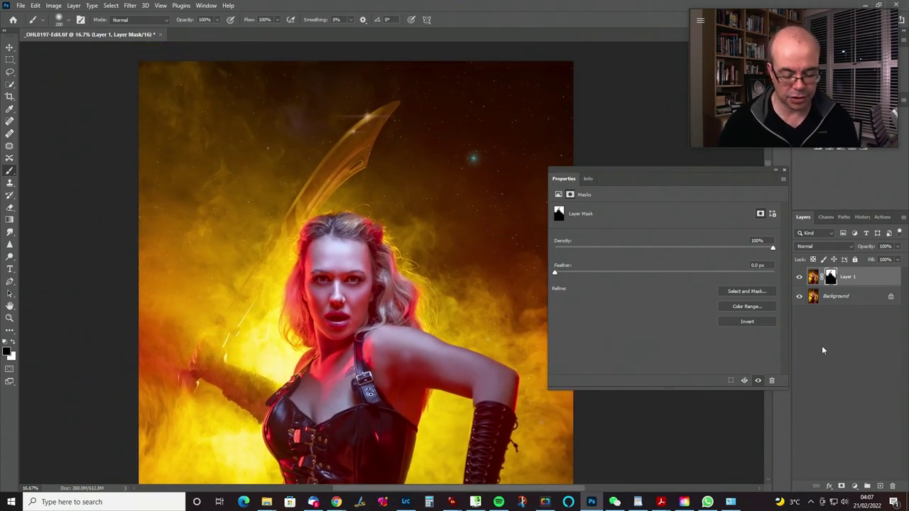
- Display Layer 1's mask on its own and paint its grey upper edges white with a size 500 brush
alt+click(830, 277)
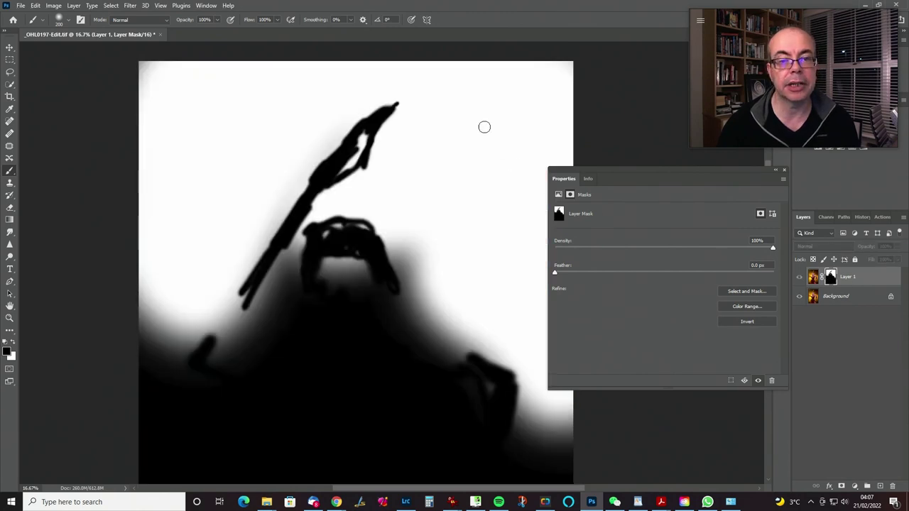
key(bracketright)
key(bracketright)
key(bracketright)
key(bracketright)
key(x)
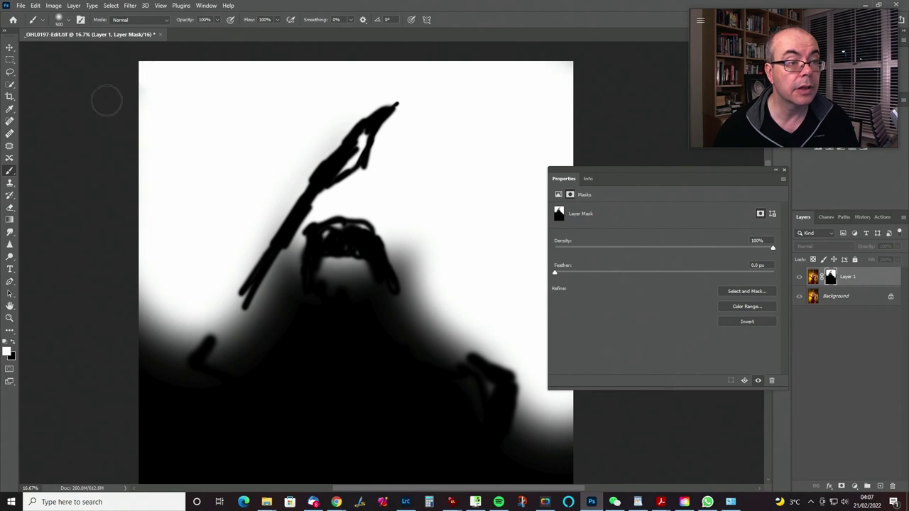
- Fill the gaps in the mask's head area with black using a size 175 brush, and return to the normal image view
drag(386, 180, 317, 136)
key(bracketleft)
key(bracketleft)
key(x)
mouse_move(268, 184)
mouse_down()
mouse_move(295, 186)
mouse_move(283, 183)
mouse_move(276, 204)
mouse_move(292, 211)
mouse_move(296, 203)
mouse_move(261, 214)
mouse_move(247, 232)
mouse_move(261, 245)
mouse_move(282, 214)
mouse_move(303, 233)
mouse_up()
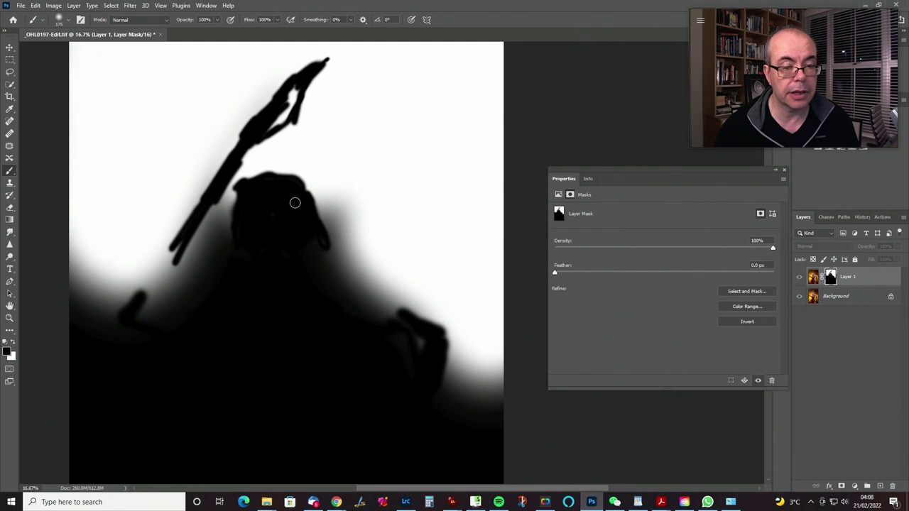
alt+click(830, 279)
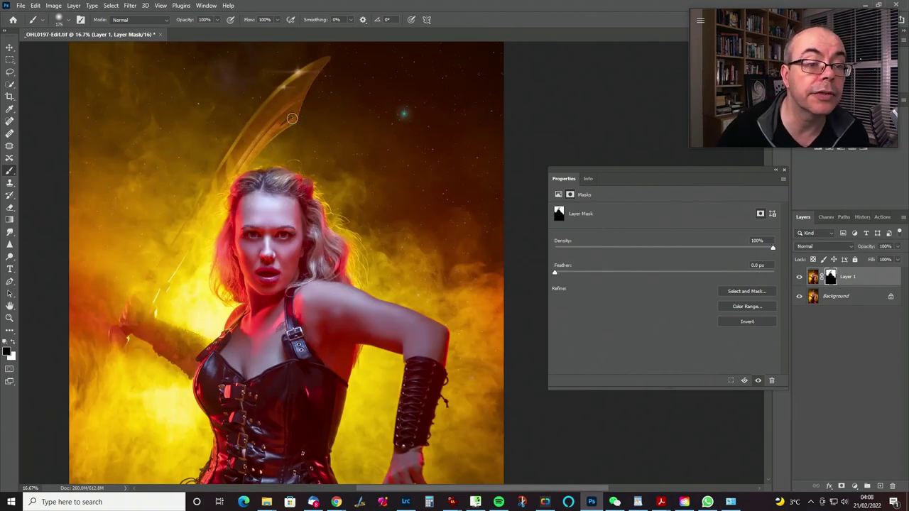
- Refine the mask along the sword blade by painting black with a size 50 brush
key(ctrl+plus)
key(ctrl+plus)
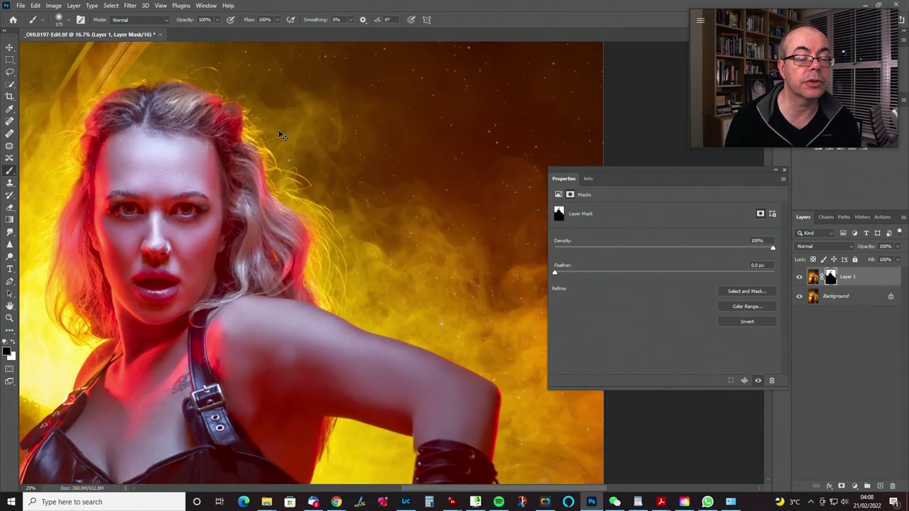
drag(279, 129, 478, 245)
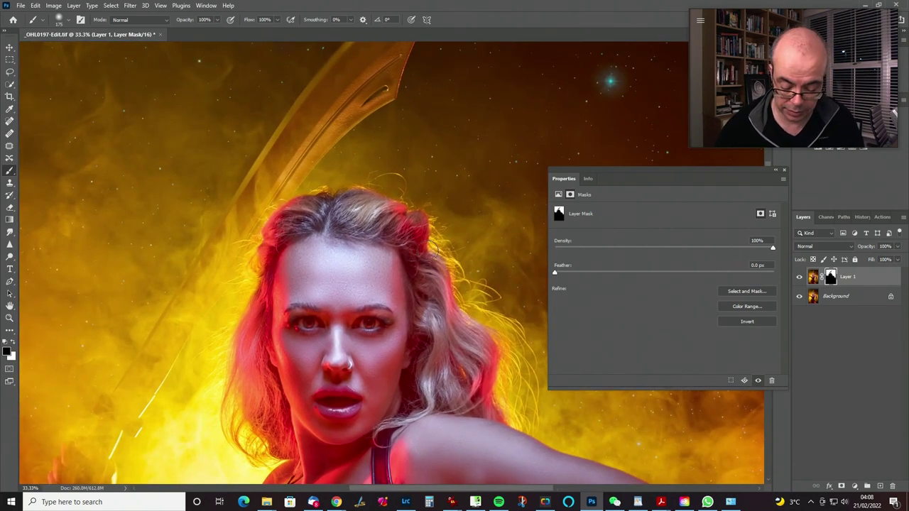
key(bracketleft)
key(bracketleft)
key(bracketleft)
key(bracketleft)
key(bracketleft)
key(bracketleft)
key(bracketleft)
key(bracketleft)
key(bracketleft)
key(bracketleft)
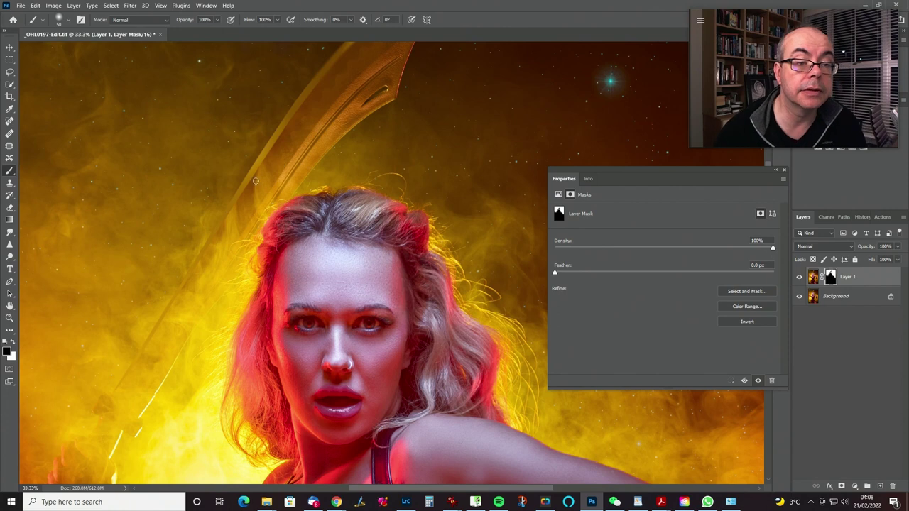
drag(310, 134, 271, 172)
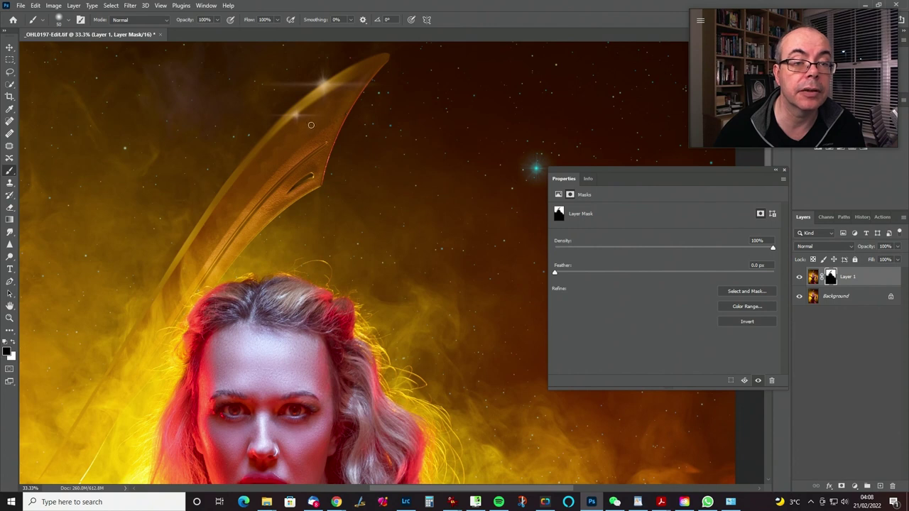
drag(253, 203, 315, 135)
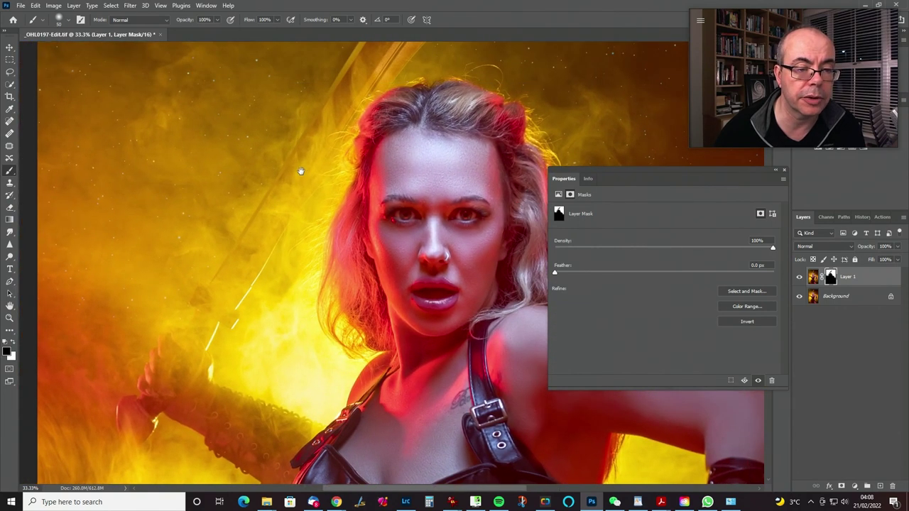
drag(300, 175, 302, 175)
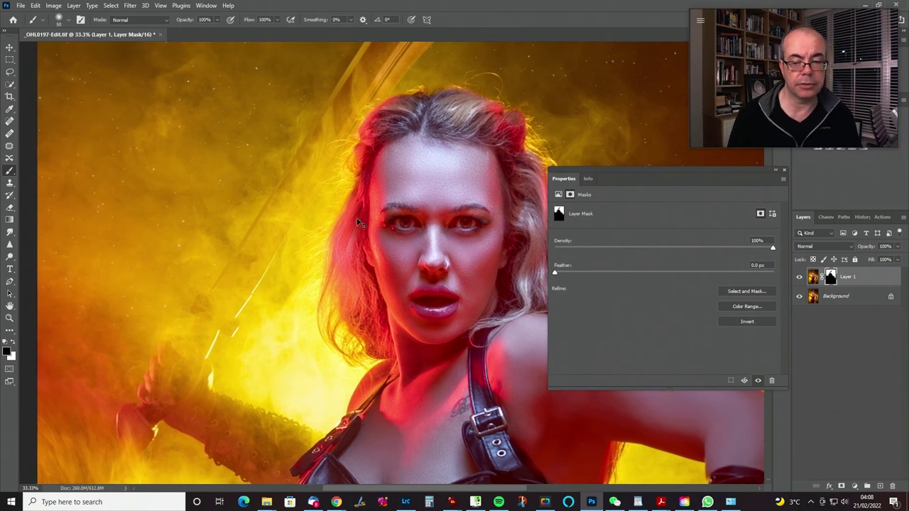
- Fit the image to the window and merge Layer 1 down into the Background layer
key(ctrl+0)
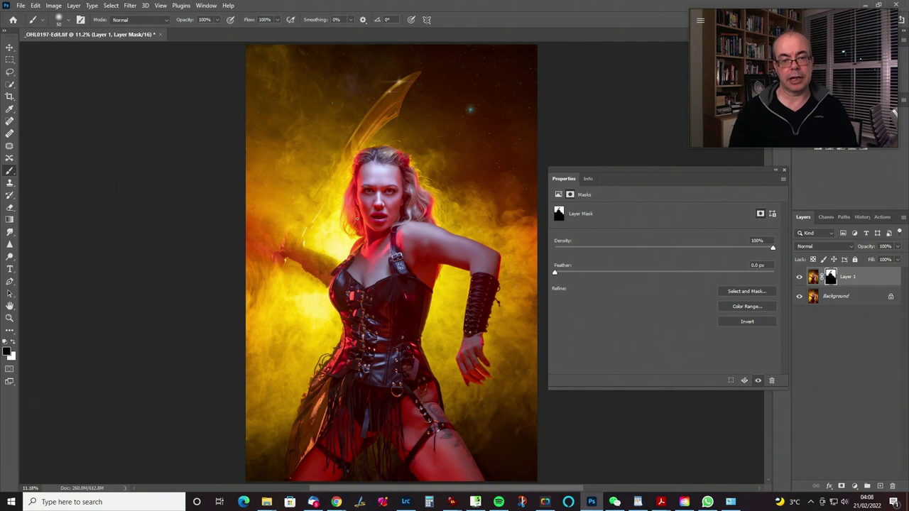
key(ctrl+e)
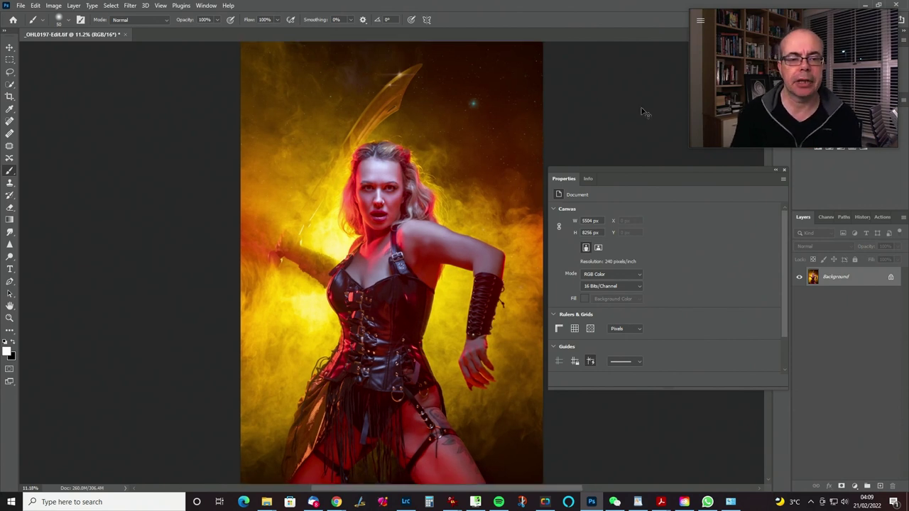
- Draw a freehand Lasso selection around the woman's hair and the sides of her face
key(ctrl+plus)
key(ctrl+plus)
key(ctrl+plus)
drag(328, 275, 330, 400)
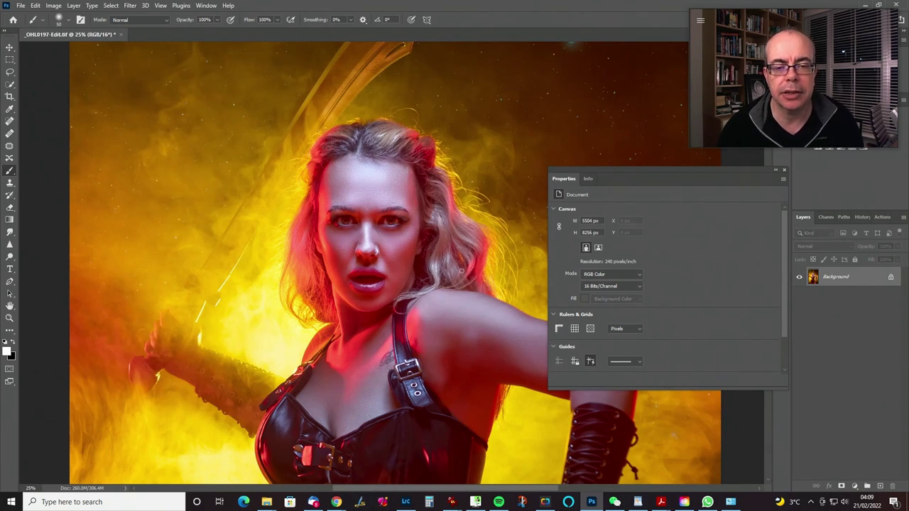
click(9, 71)
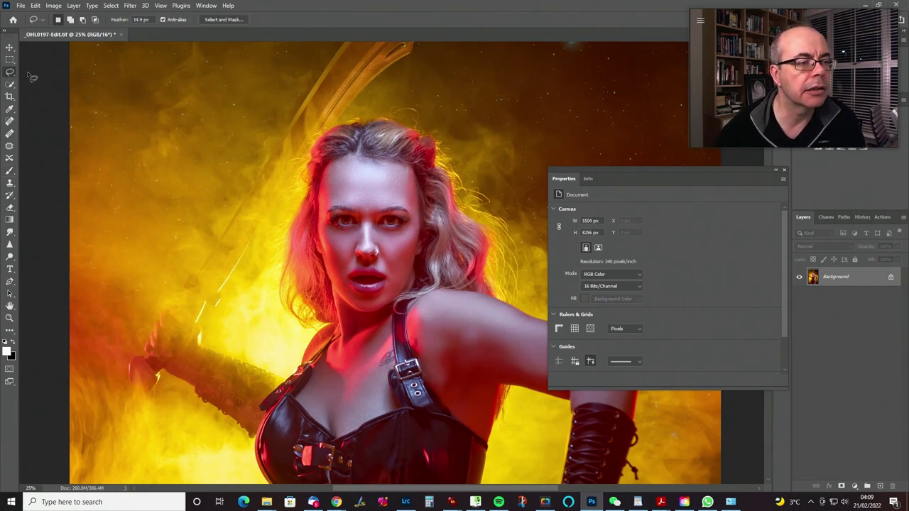
mouse_move(391, 123)
mouse_down()
mouse_move(333, 119)
mouse_move(252, 207)
mouse_move(242, 316)
mouse_move(282, 358)
mouse_move(334, 344)
mouse_move(342, 272)
mouse_move(375, 179)
mouse_move(396, 249)
mouse_move(366, 310)
mouse_move(417, 340)
mouse_move(497, 312)
mouse_move(518, 243)
mouse_move(494, 162)
mouse_move(444, 116)
mouse_move(336, 121)
mouse_up()
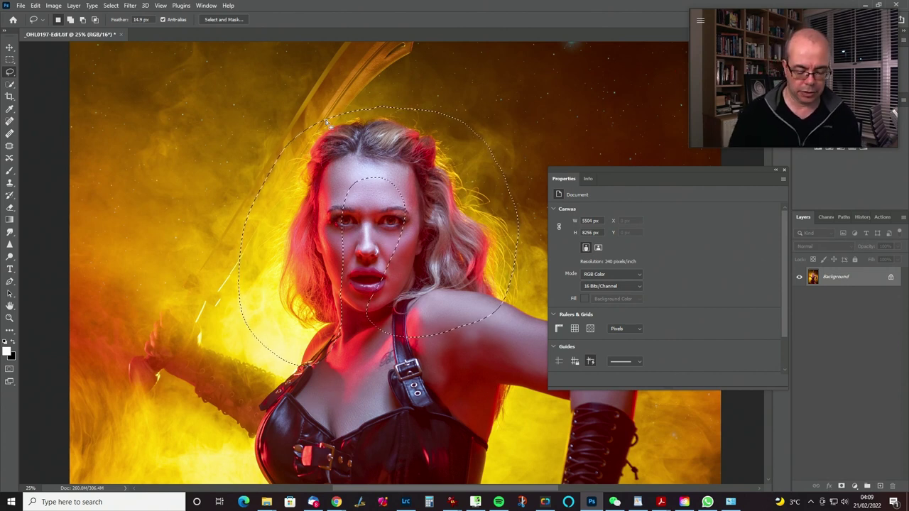
- Copy the selected hair area to a new layer and apply Oil Paint with Stylization 10, Cleanliness 10, Scale 0.1, Bristle Detail 0.1 and Shine 5.8
key(ctrl+j)
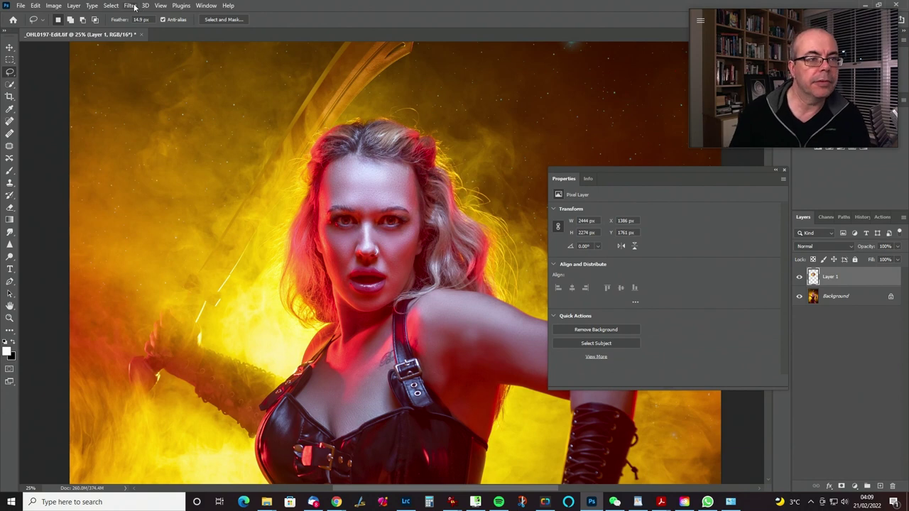
click(130, 6)
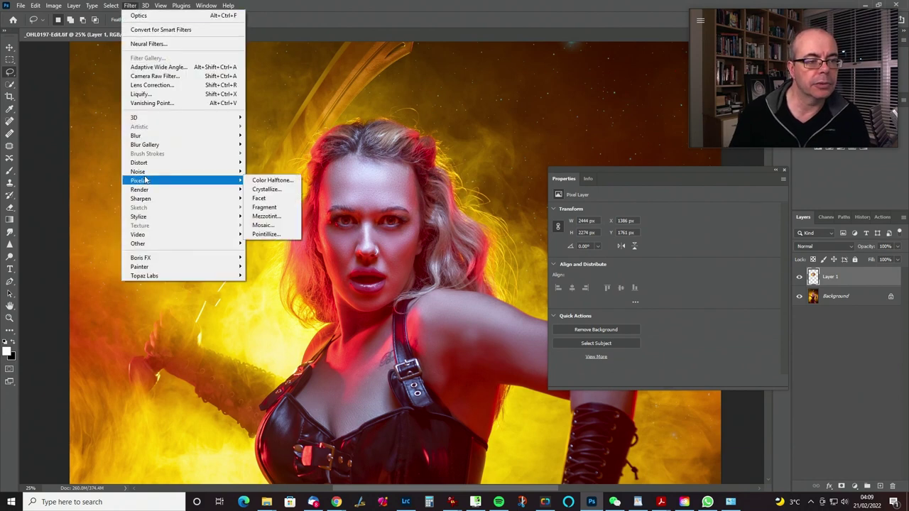
mouse_move(152, 188)
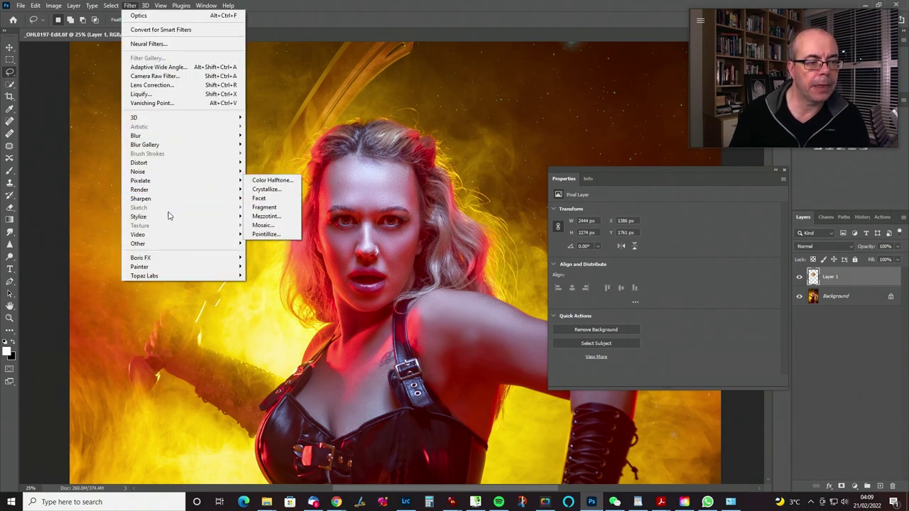
mouse_move(167, 217)
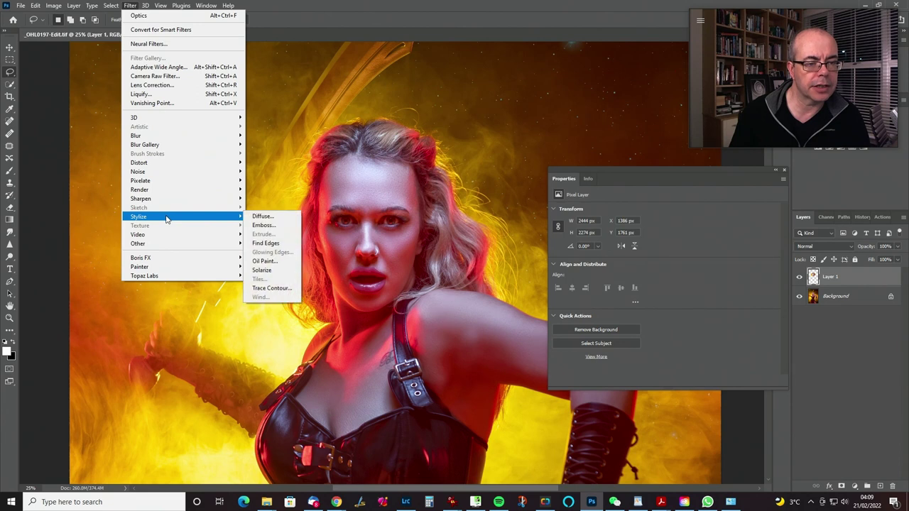
click(273, 261)
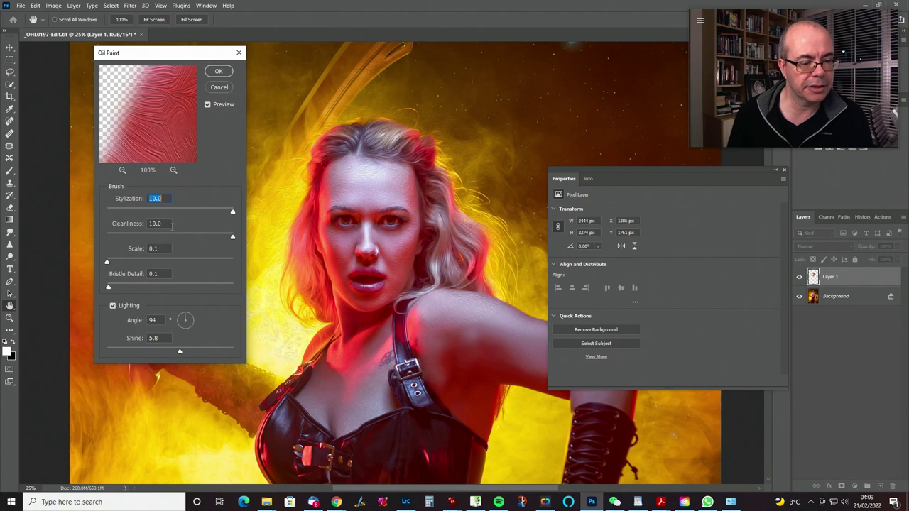
click(219, 72)
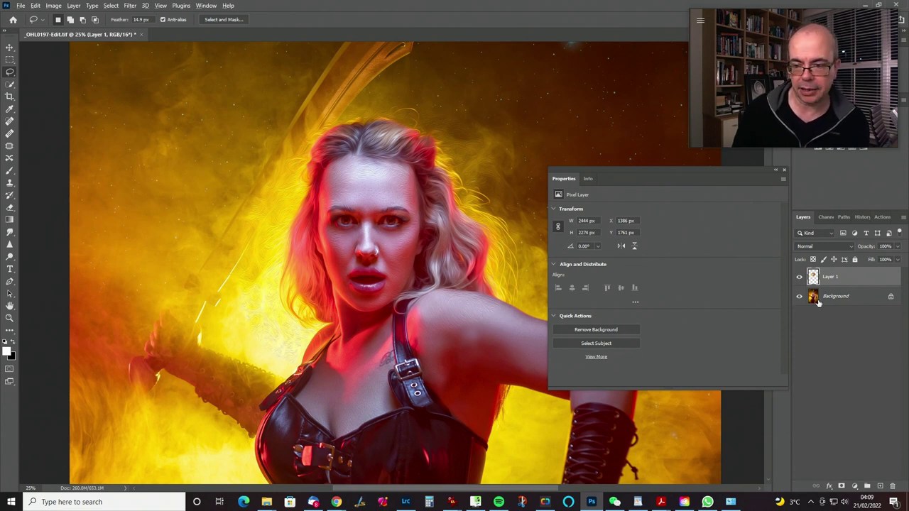
- Add a black mask to Layer 1 and reveal the oil paint effect on the woman's hair with a white size 150 brush
alt+click(842, 487)
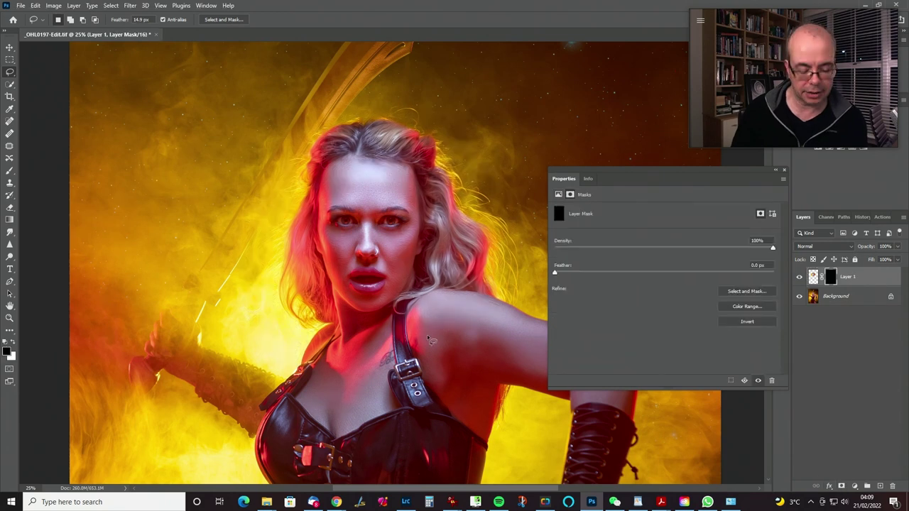
key(b)
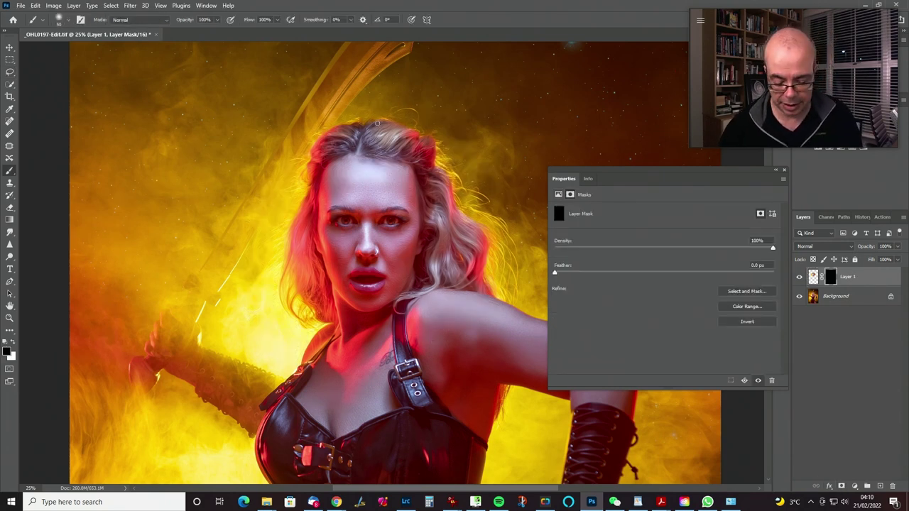
key(bracketright)
key(x)
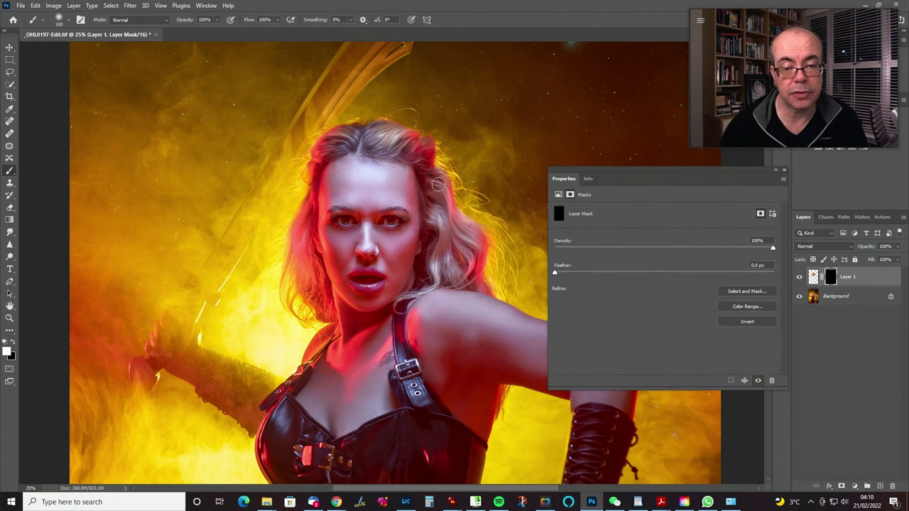
mouse_move(477, 262)
mouse_down()
mouse_move(477, 283)
mouse_move(436, 272)
mouse_up()
- Continue painting white on the mask over the remaining hair strands, using brush sizes 60 and 100
key(bracketleft)
key(bracketleft)
key(bracketleft)
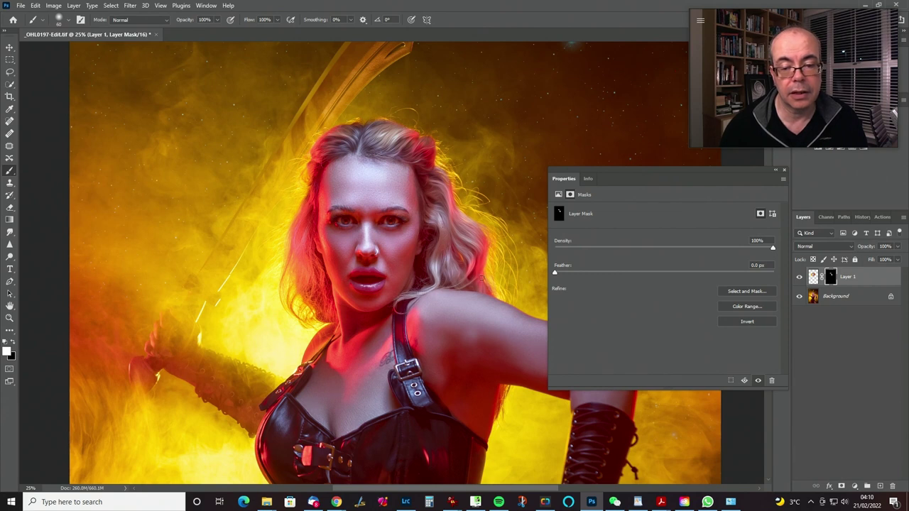
key(bracketright)
key(bracketright)
key(bracketright)
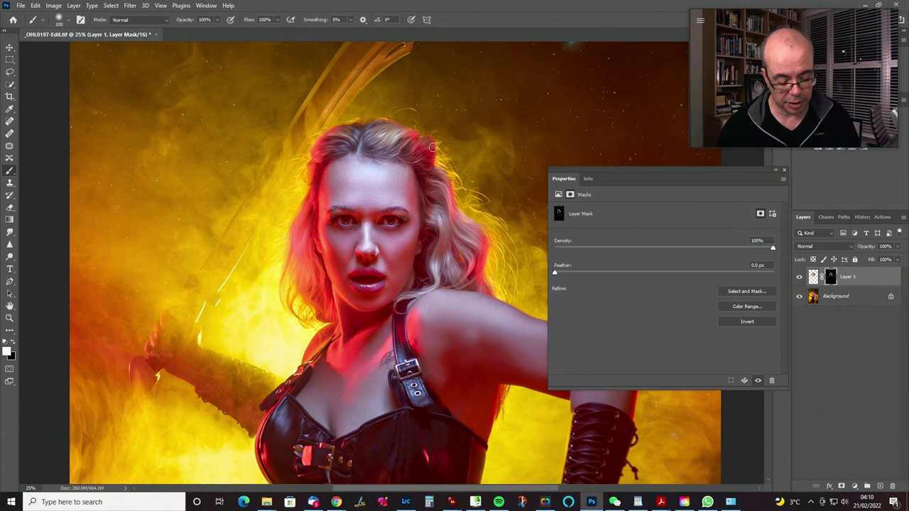
- Switch the mask brush to black and enlarge it to size 300
key(x)
key(bracketright)
key(bracketright)
key(bracketright)
key(bracketright)
key(bracketright)
key(bracketright)
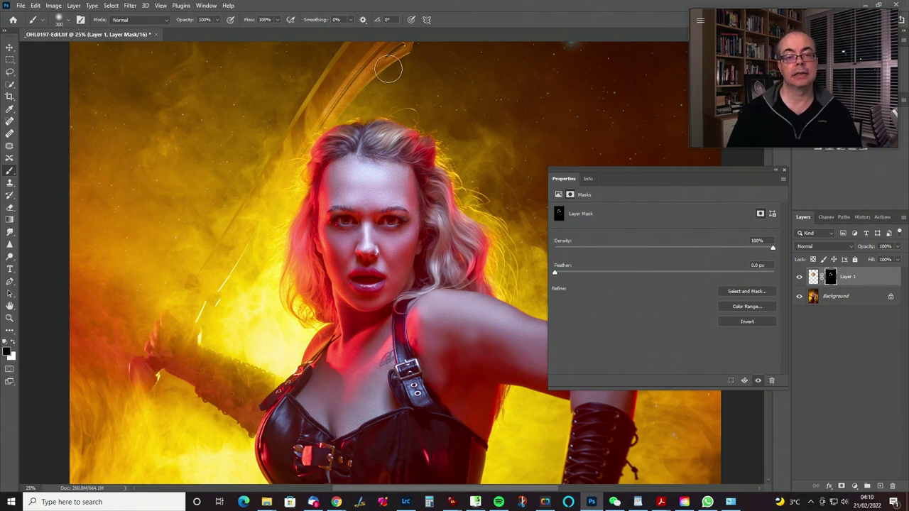
- Compare the whole image with Layer 1 hidden and shown
key(ctrl+0)
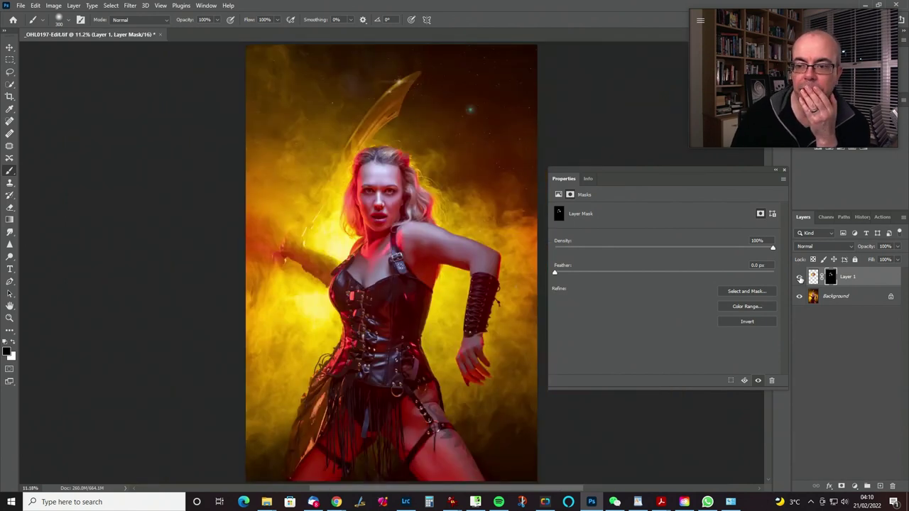
click(800, 278)
click(800, 279)
click(800, 279)
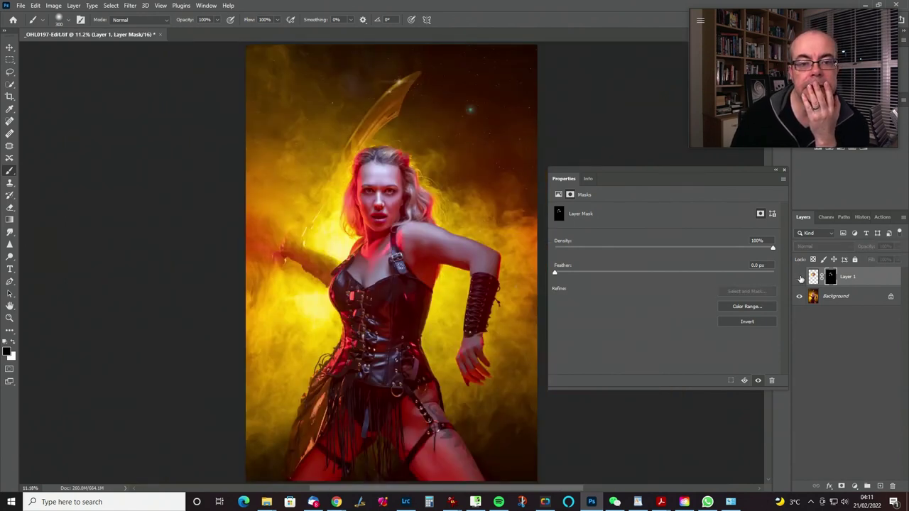
click(800, 278)
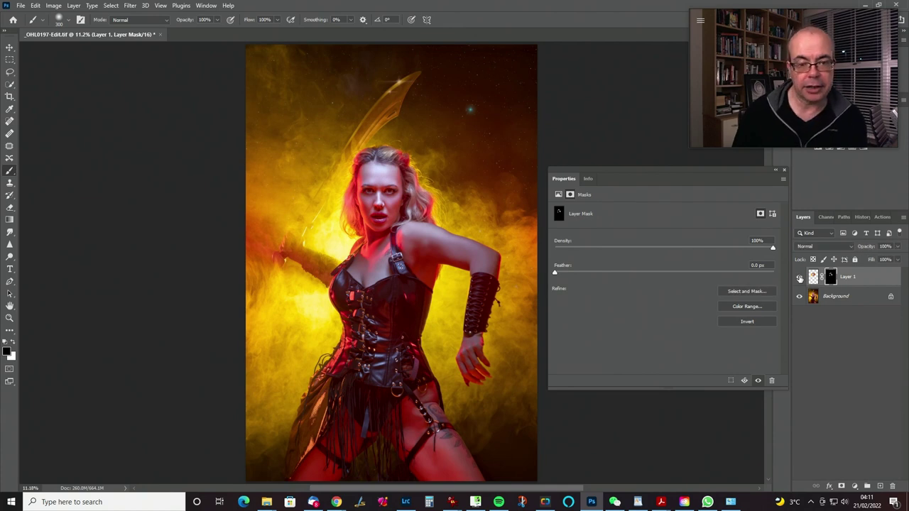
- Lower the opacity of Layer 1 to 60% while checking the hair up close
key(ctrl+plus)
key(ctrl+plus)
key(ctrl+plus)
key(ctrl+plus)
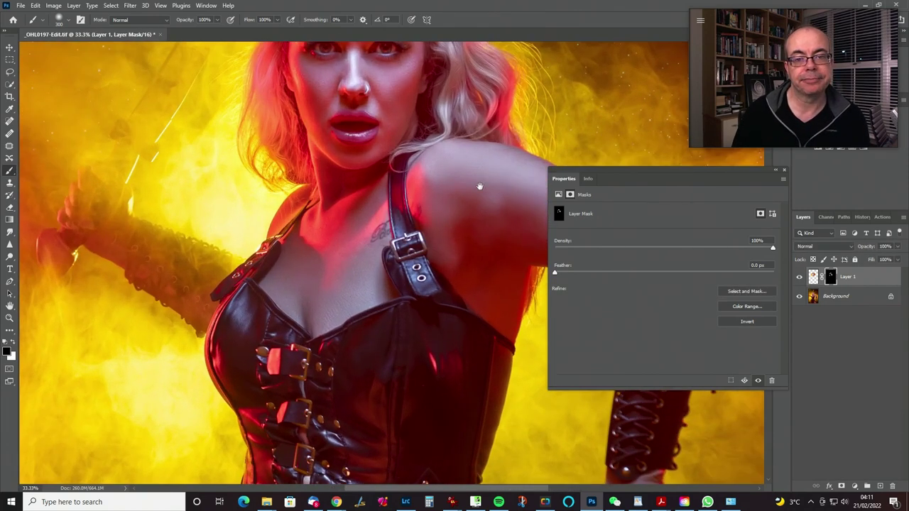
drag(479, 186, 348, 393)
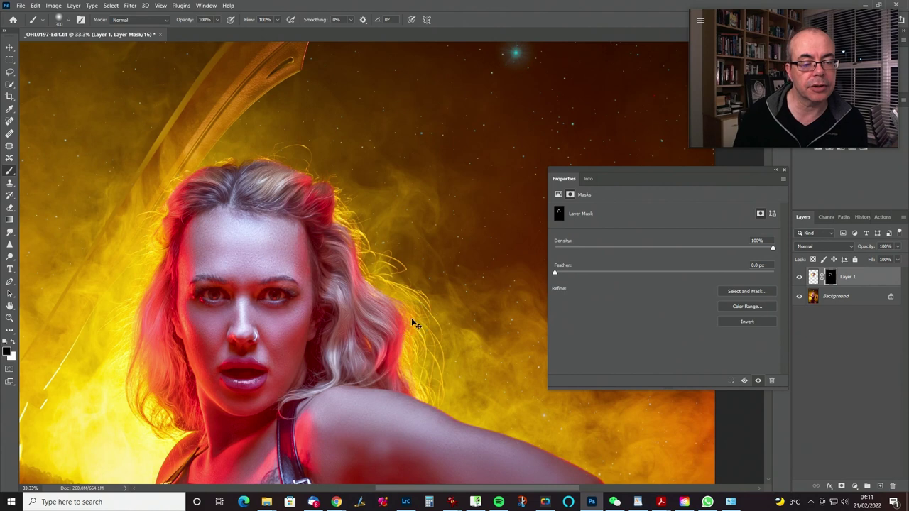
key(ctrl+plus)
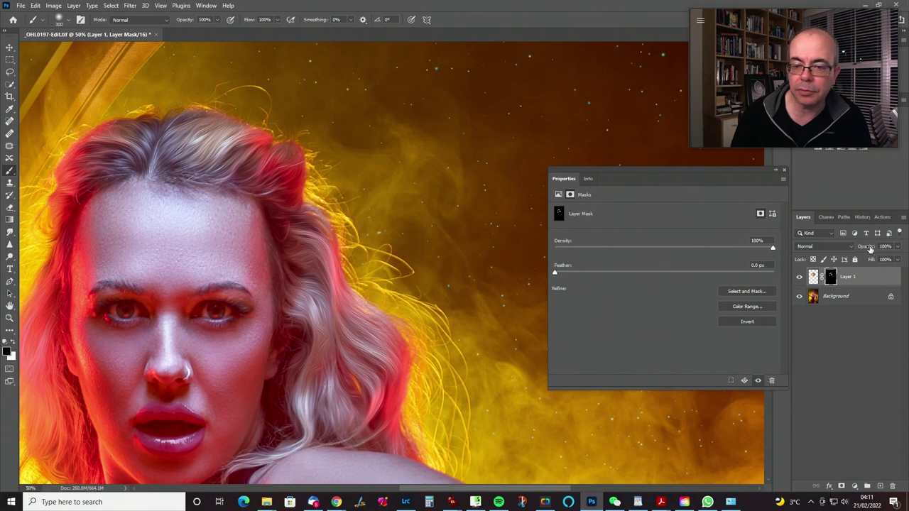
drag(870, 247, 858, 248)
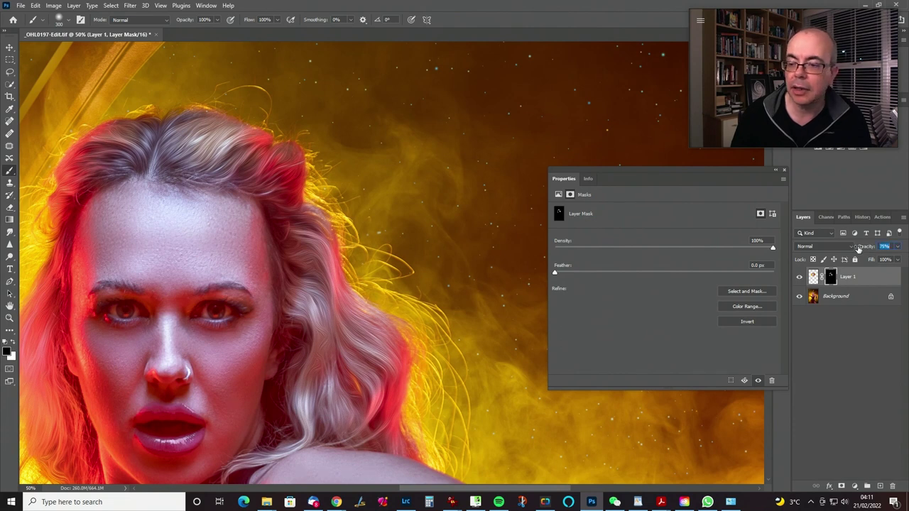
drag(857, 249, 851, 249)
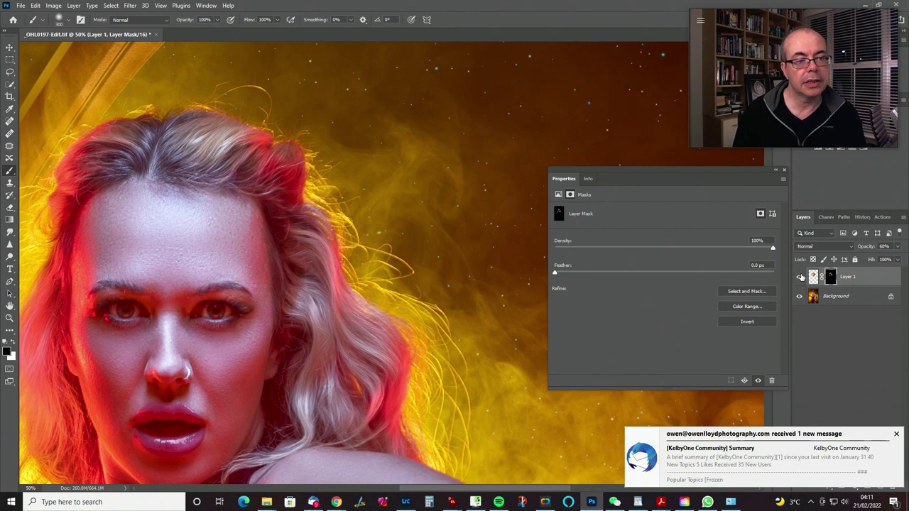
- Set the opacity of Layer 1 to 66% after comparing it on the whole image, and merge it down into the Background layer
key(ctrl+0)
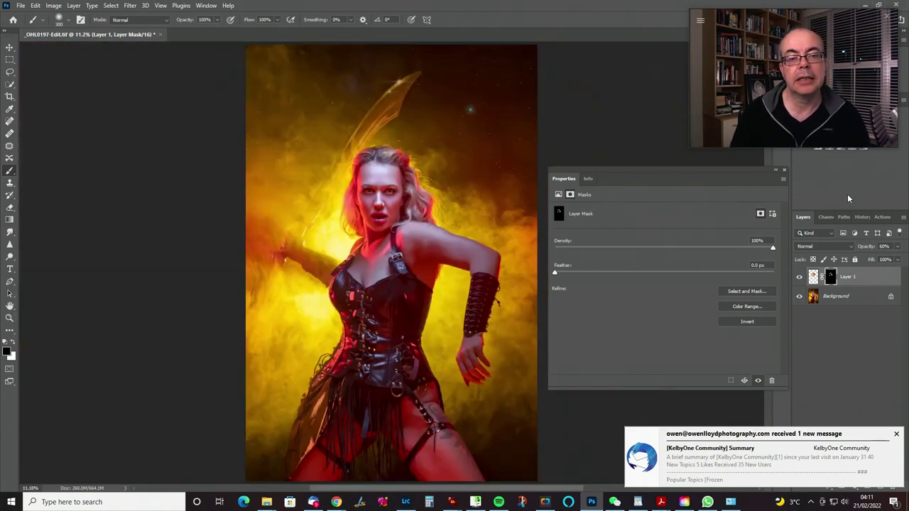
click(800, 278)
click(800, 278)
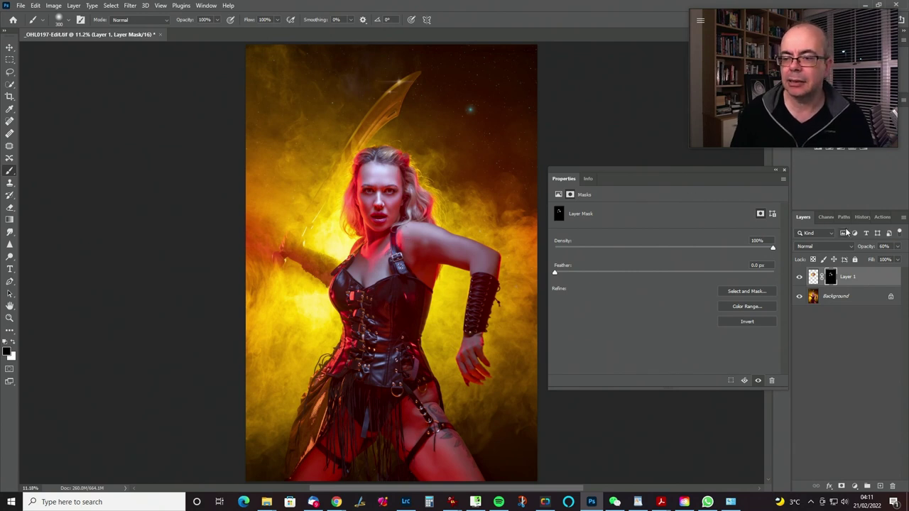
drag(861, 246, 867, 246)
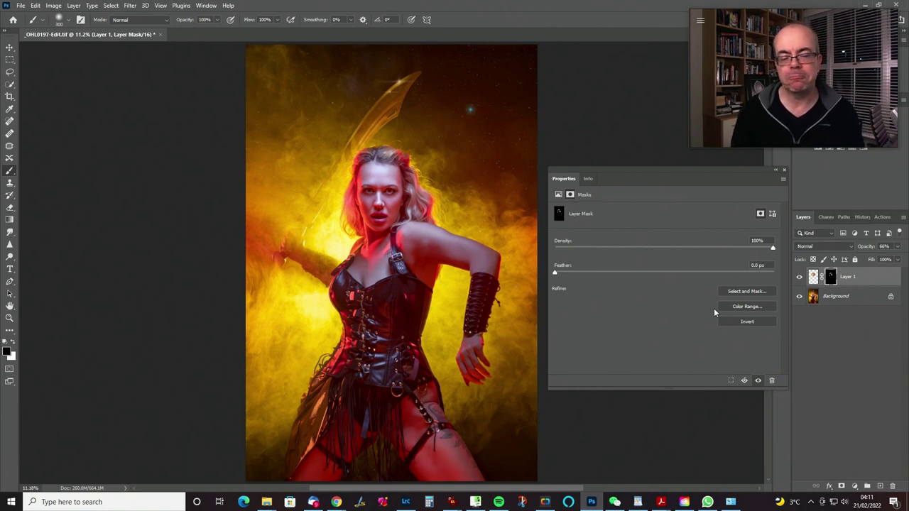
key(ctrl+e)
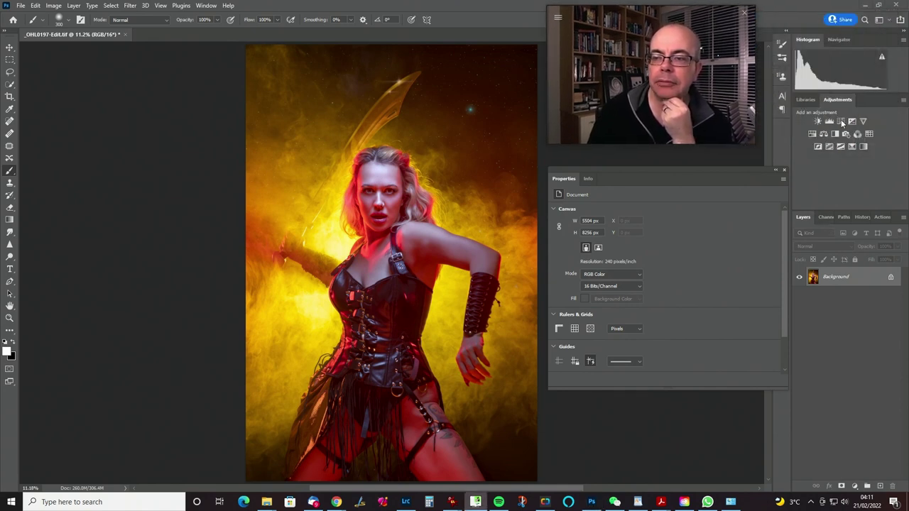
- Add a Hue/Saturation adjustment layer and shift the hue of the Yellows slightly toward orange
click(814, 137)
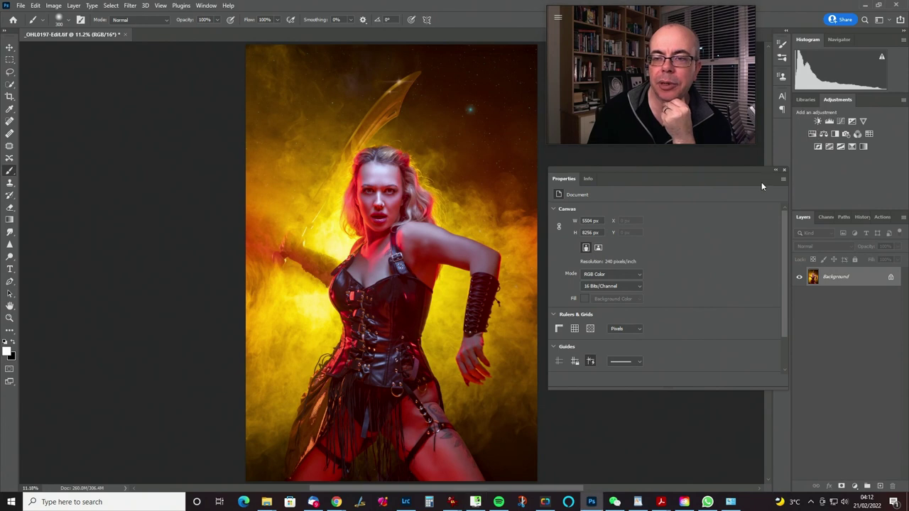
click(812, 134)
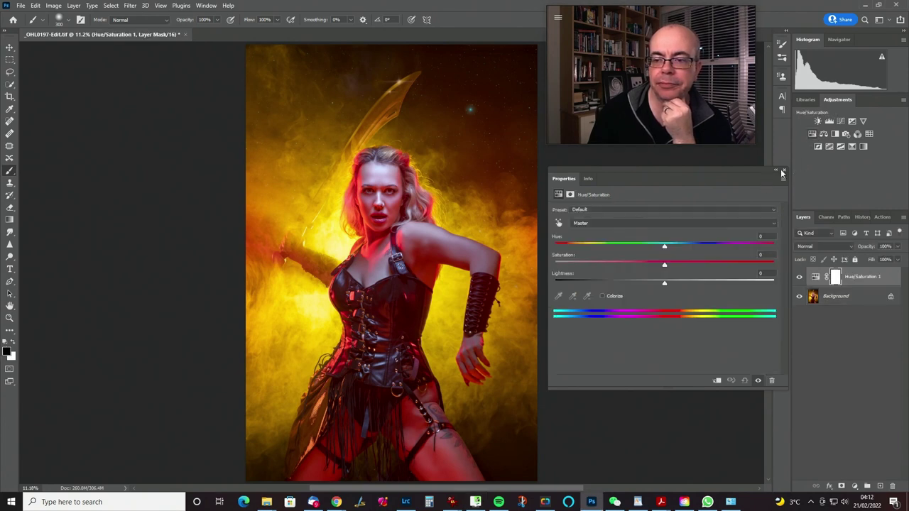
click(581, 225)
click(604, 242)
drag(665, 248, 531, 238)
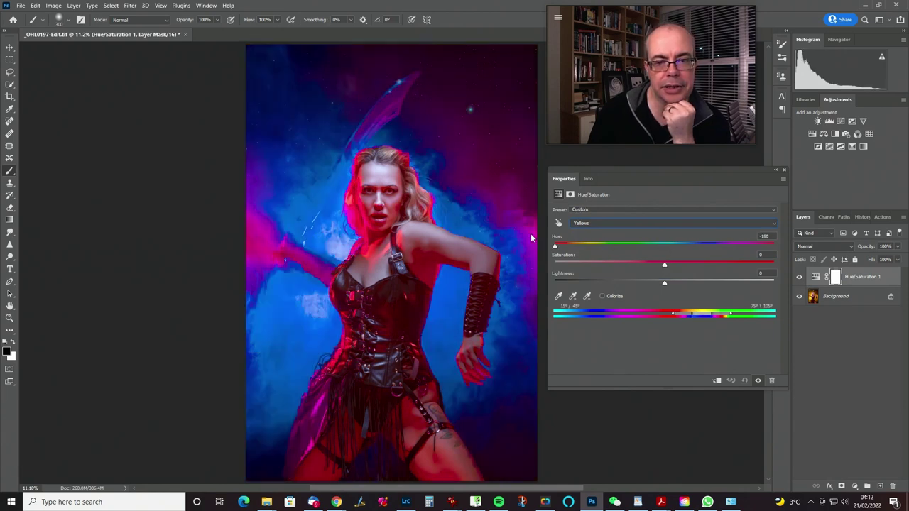
drag(530, 238, 653, 244)
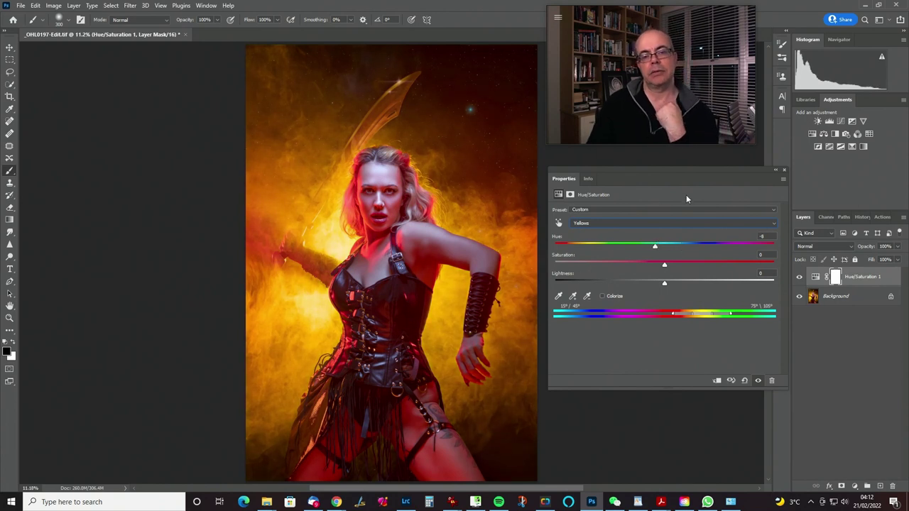
- Set the Yellows hue to -4, comparing with the layer hidden, and merge the Hue/Saturation adjustment into the Background layer
click(799, 276)
click(799, 278)
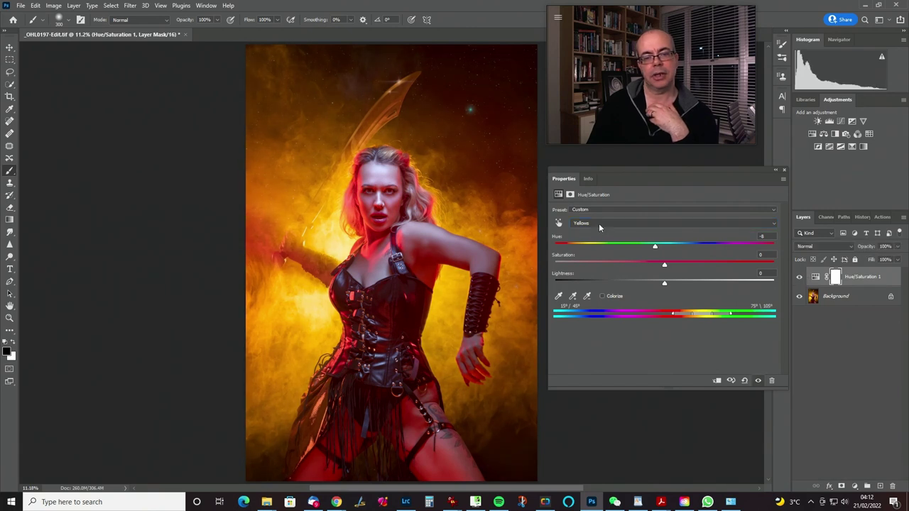
drag(658, 248, 660, 250)
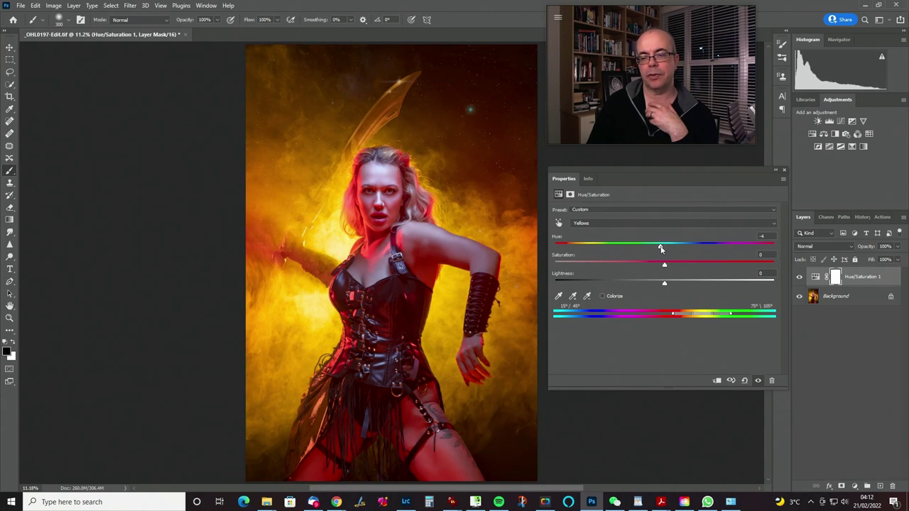
click(799, 278)
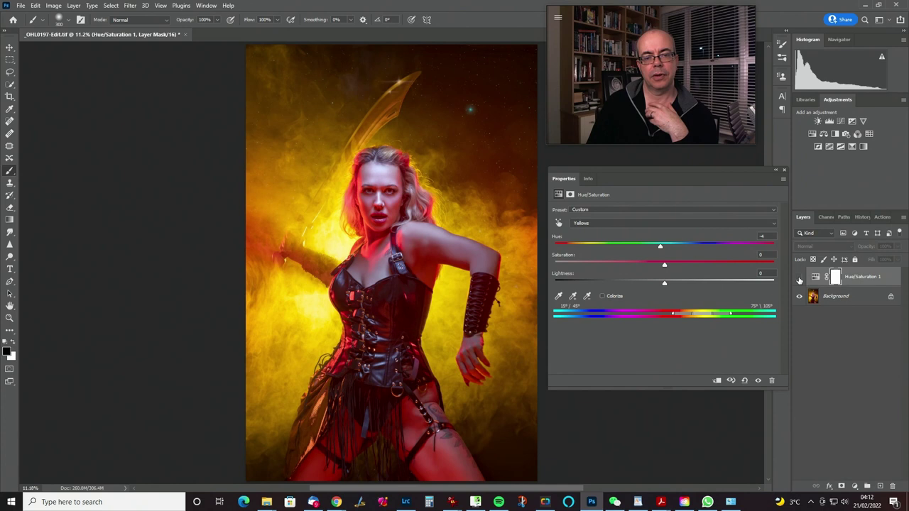
click(799, 278)
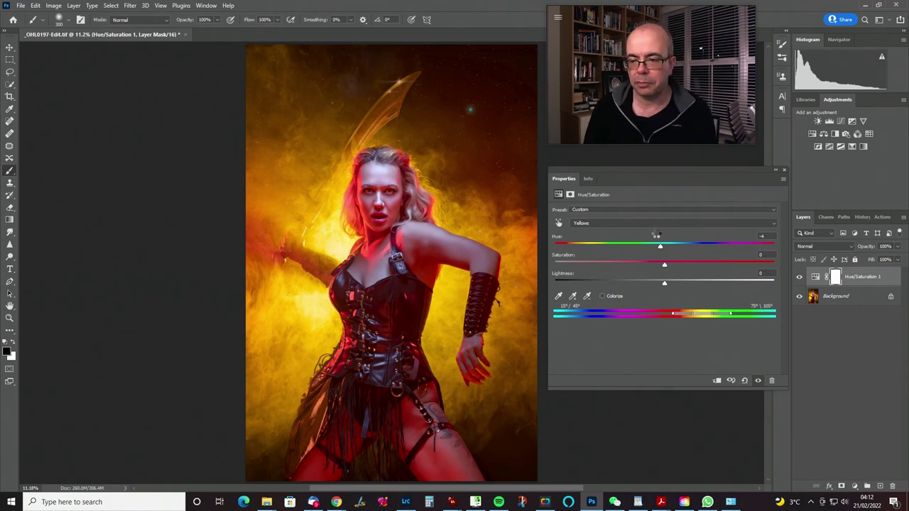
key(Delete)
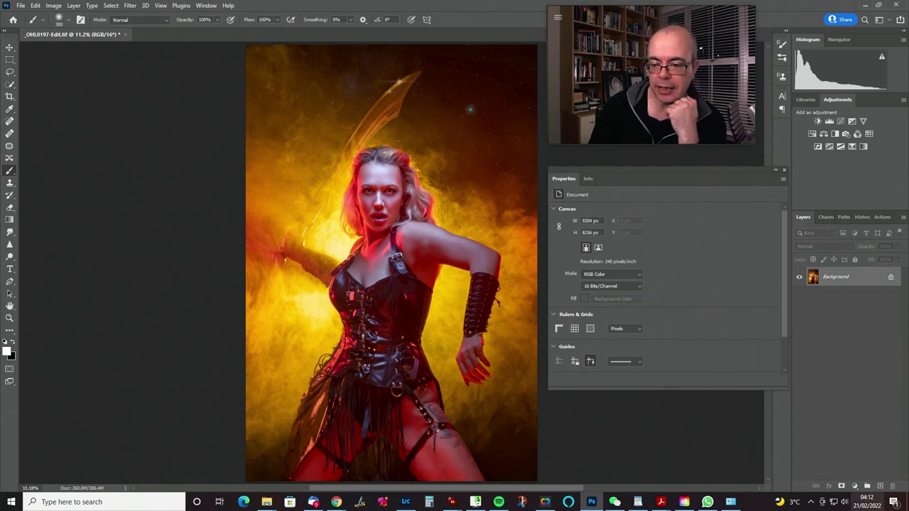
- Add a new layer and choose the third 433 px speckle brush, enlarged to 5000 px
click(879, 486)
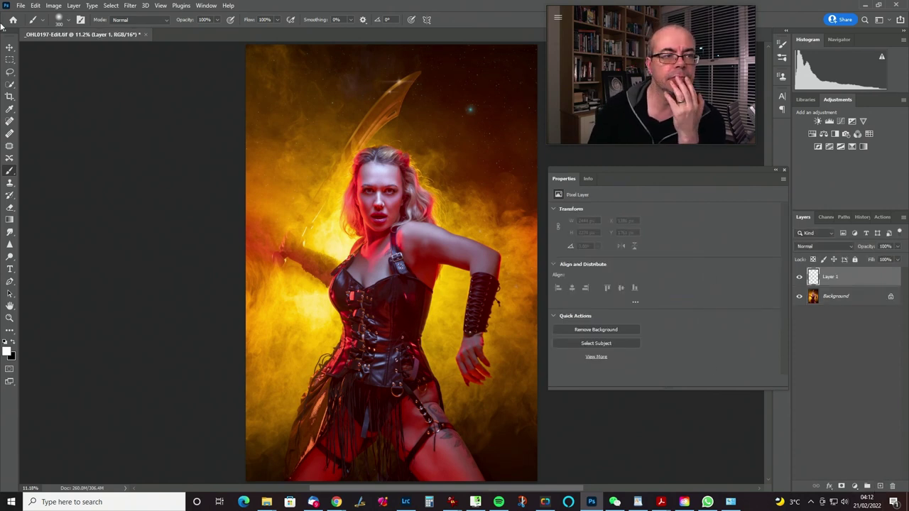
click(68, 19)
mouse_move(217, 172)
mouse_down()
mouse_move(210, 308)
mouse_move(211, 268)
mouse_up()
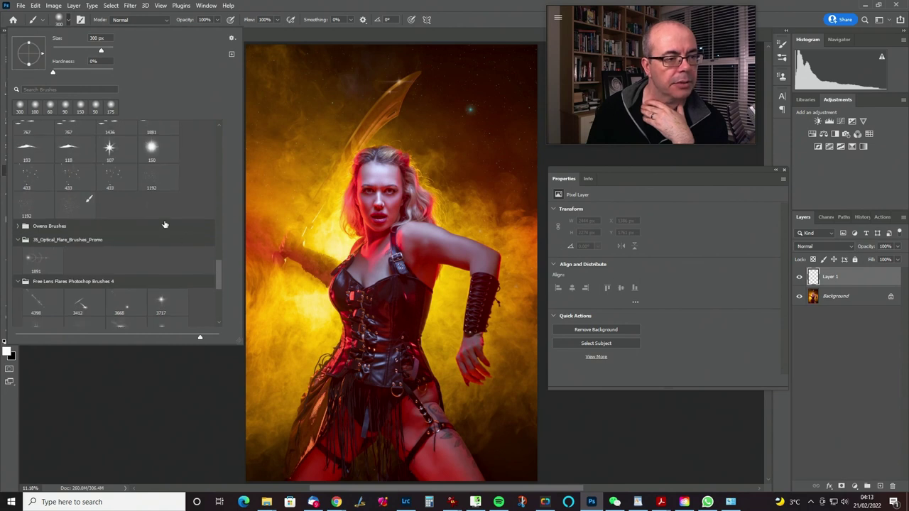
click(76, 181)
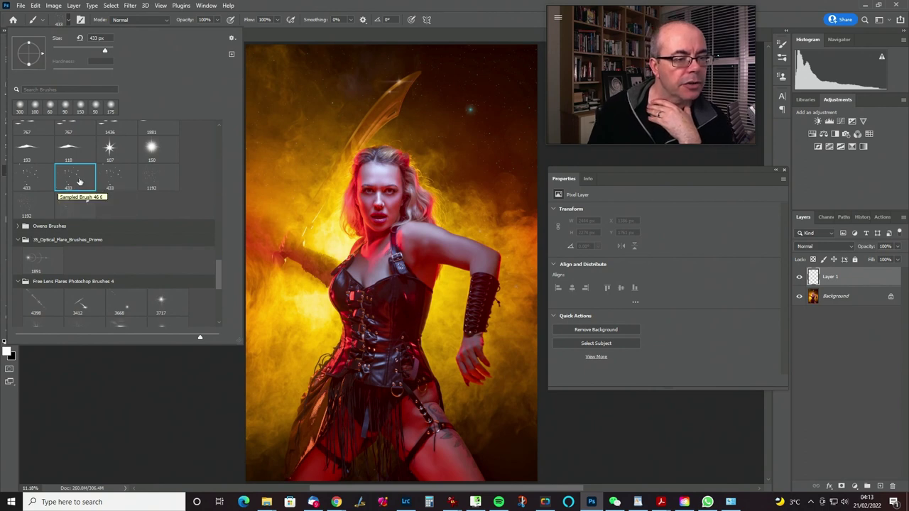
click(116, 181)
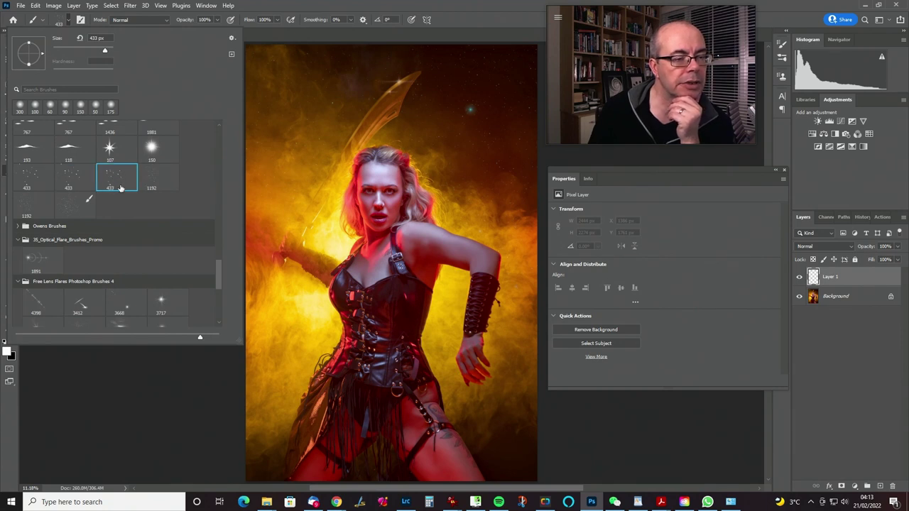
click(450, 13)
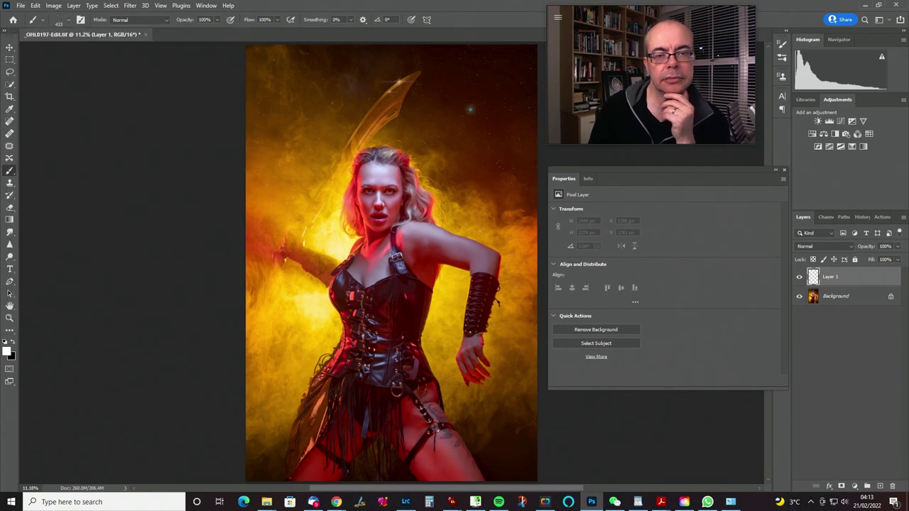
click(69, 21)
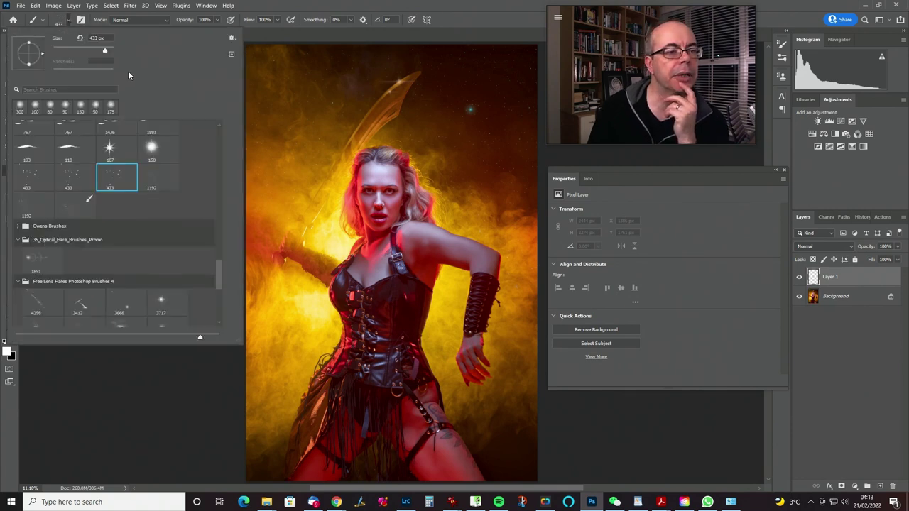
drag(104, 48, 123, 50)
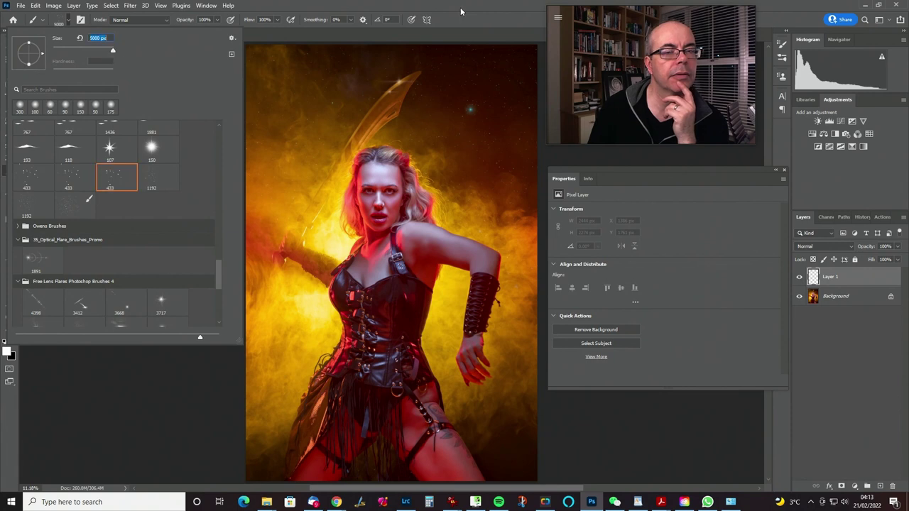
click(460, 8)
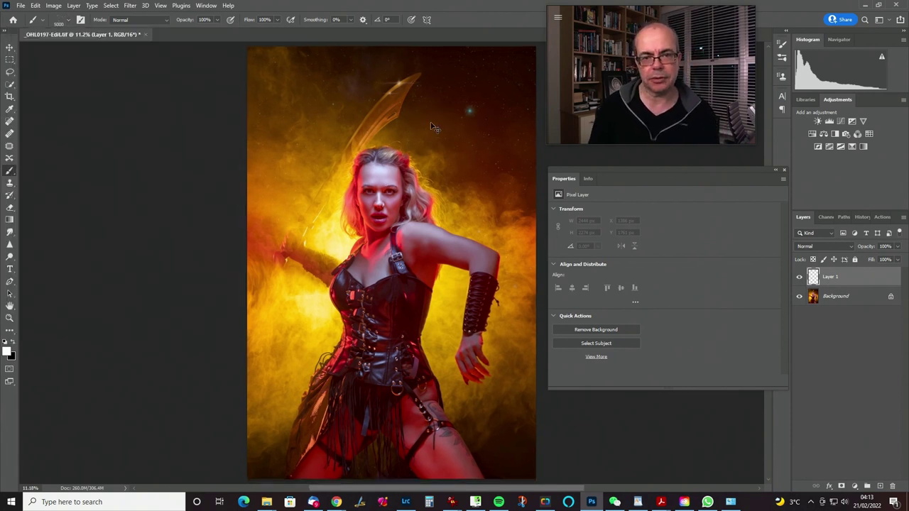
- Sample the bright yellow smoke beside the woman and adjust the foreground colour to pale warm yellow #f9e8af
key(ctrl+minus)
drag(417, 207, 382, 183)
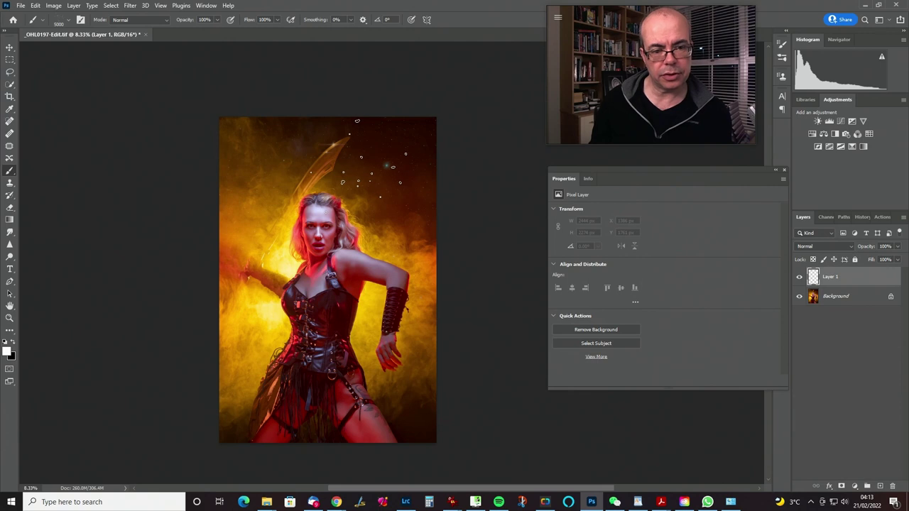
alt+click(291, 271)
click(7, 351)
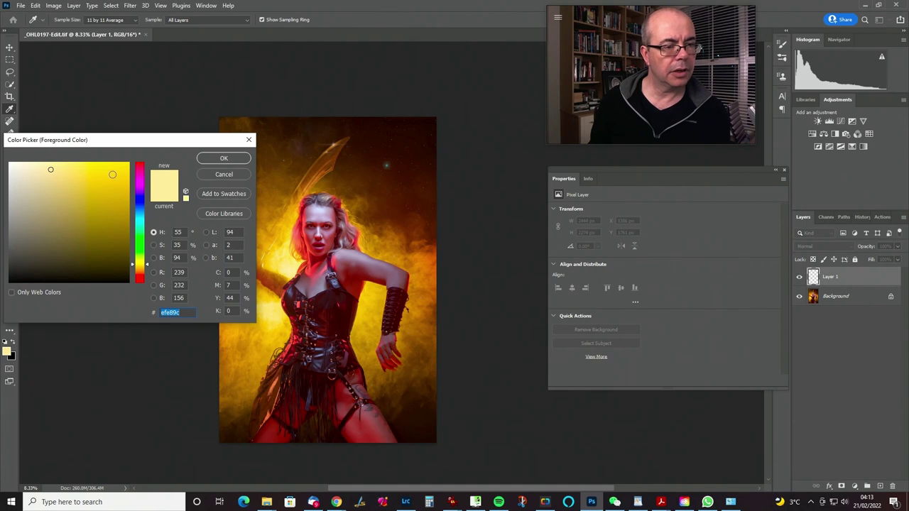
click(143, 267)
drag(143, 269, 144, 271)
drag(50, 169, 44, 164)
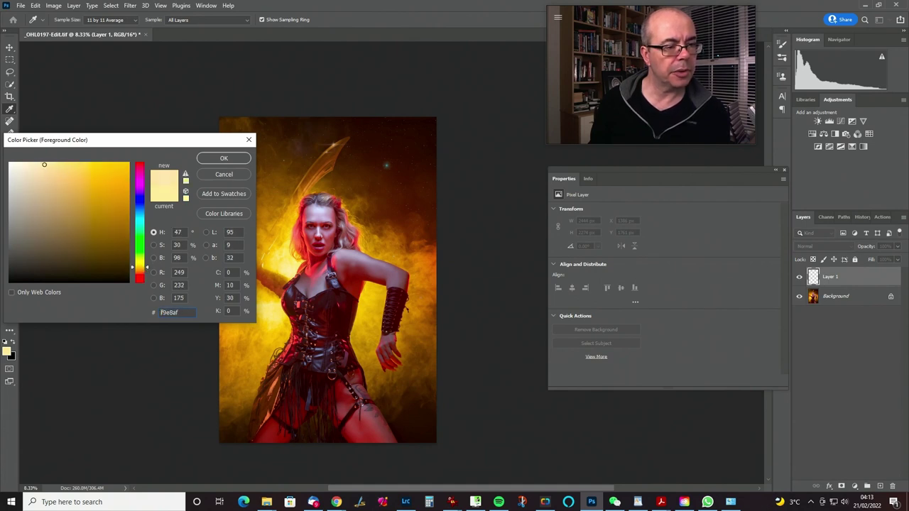
click(221, 158)
key(b)
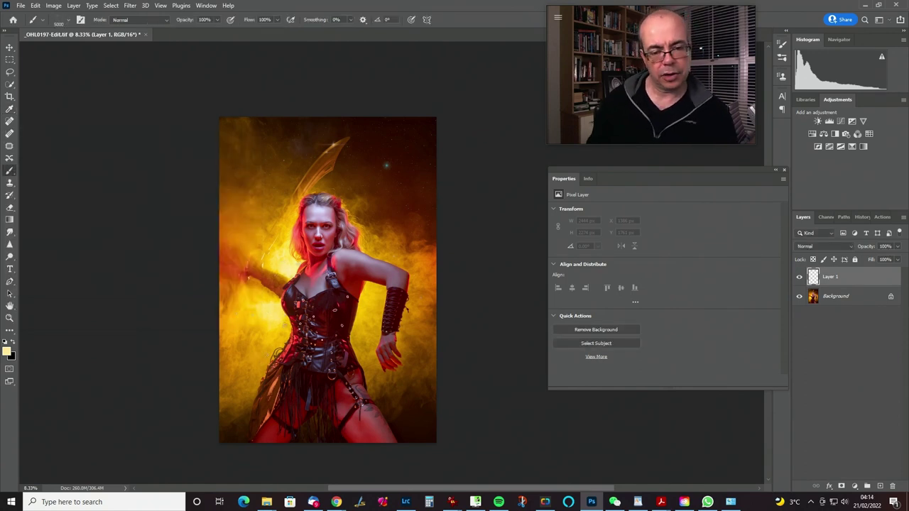
- Try painting pale yellow particles across the woman's lower body twice, undoing each stroke
mouse_move(390, 323)
mouse_down()
mouse_move(362, 298)
mouse_move(259, 422)
mouse_up()
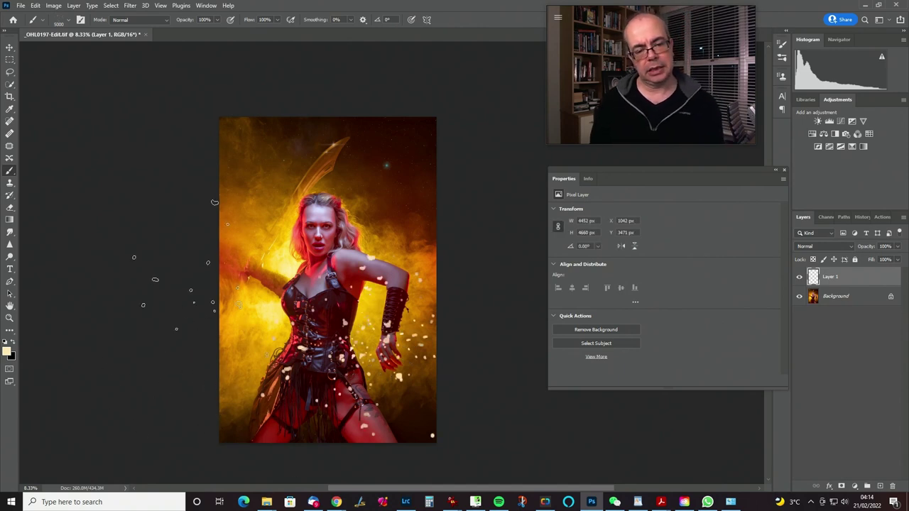
key(ctrl+z)
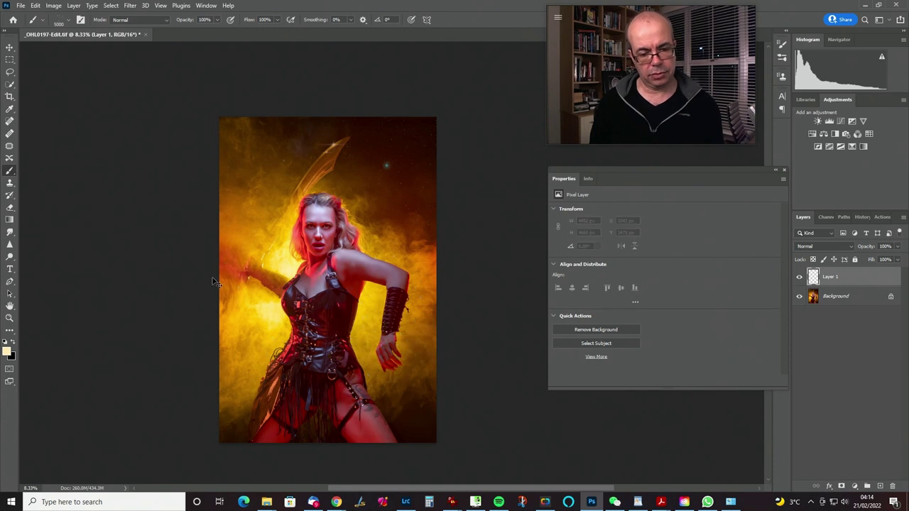
mouse_move(305, 394)
mouse_down()
mouse_move(313, 348)
mouse_move(298, 319)
mouse_move(284, 333)
mouse_up()
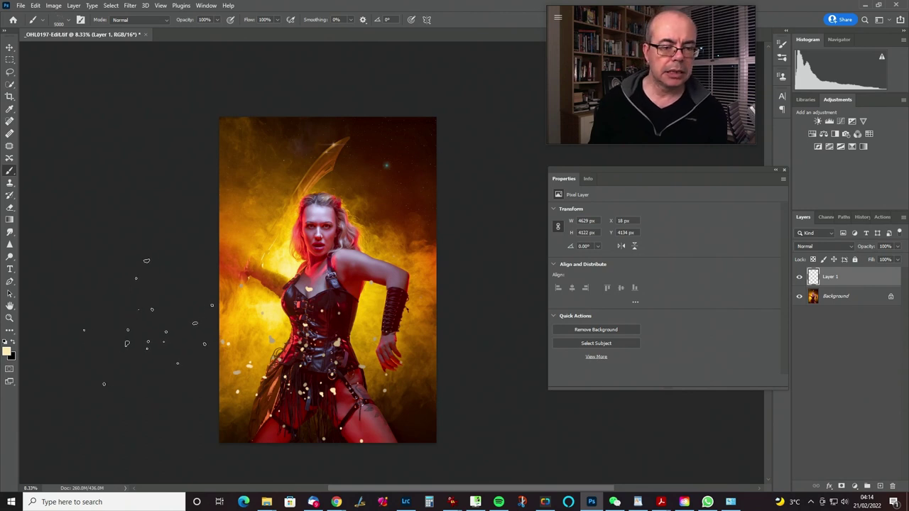
key(ctrl+z)
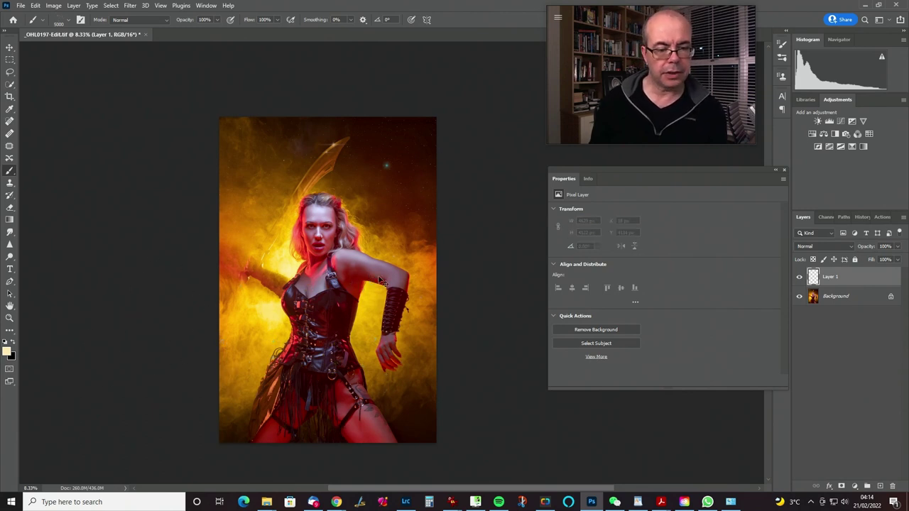
- Examine the speckle brush's Brush Tip Shape, Shape Dynamics and Color Dynamics settings
click(782, 60)
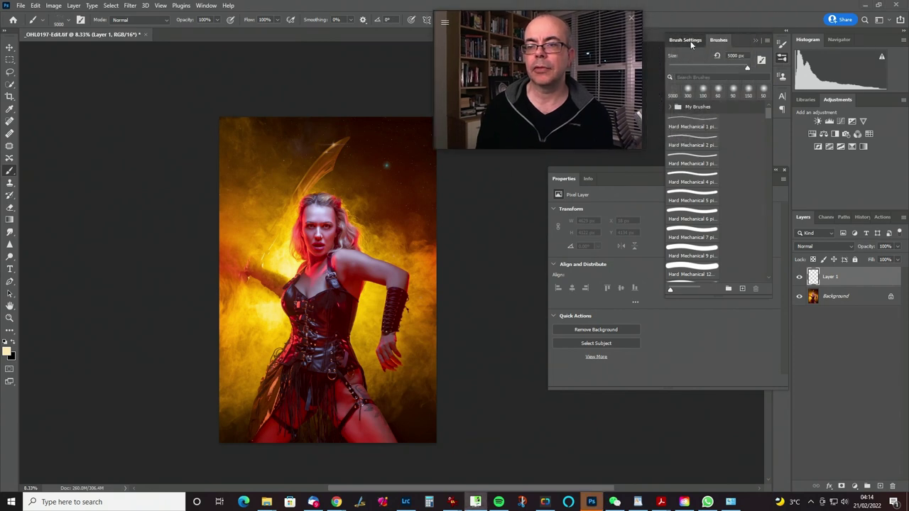
click(688, 40)
mouse_move(584, 21)
mouse_down()
mouse_move(567, 20)
mouse_move(537, 51)
mouse_move(812, 350)
mouse_move(829, 345)
mouse_up()
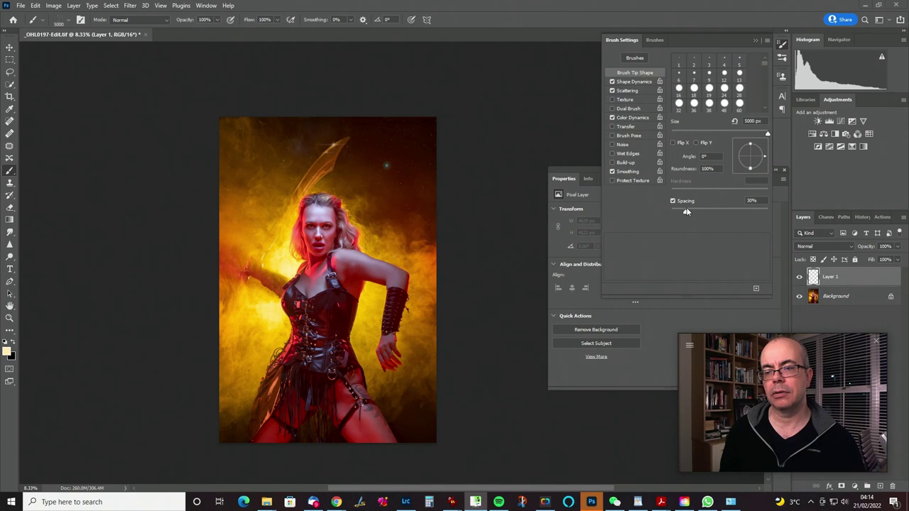
mouse_move(707, 42)
mouse_down()
mouse_move(665, 44)
mouse_move(713, 38)
mouse_up()
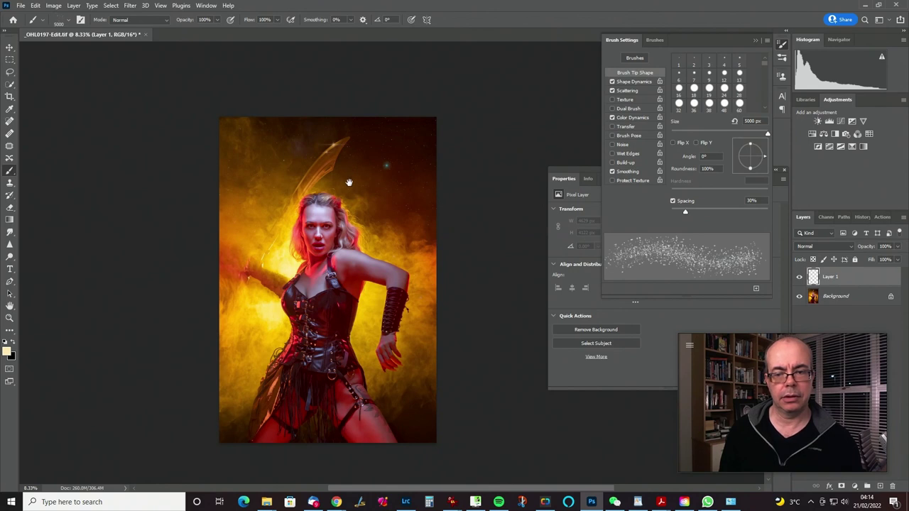
drag(340, 183, 340, 145)
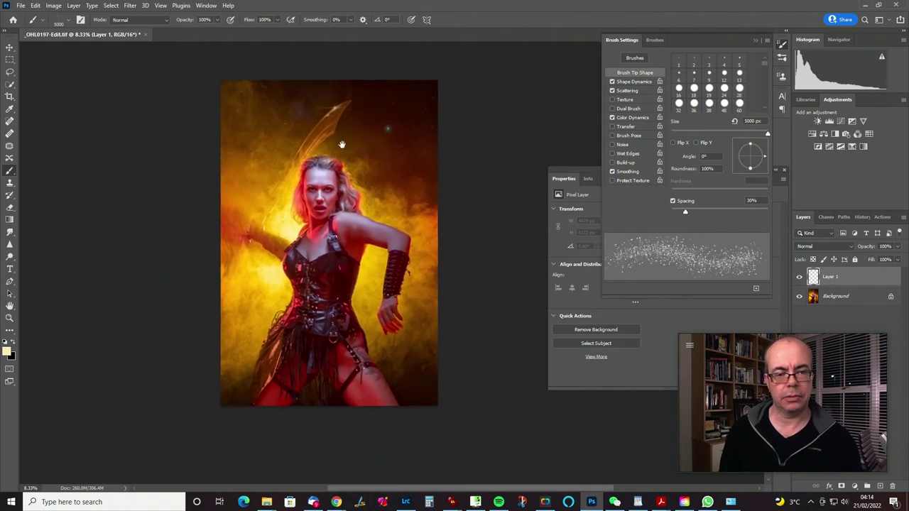
click(635, 81)
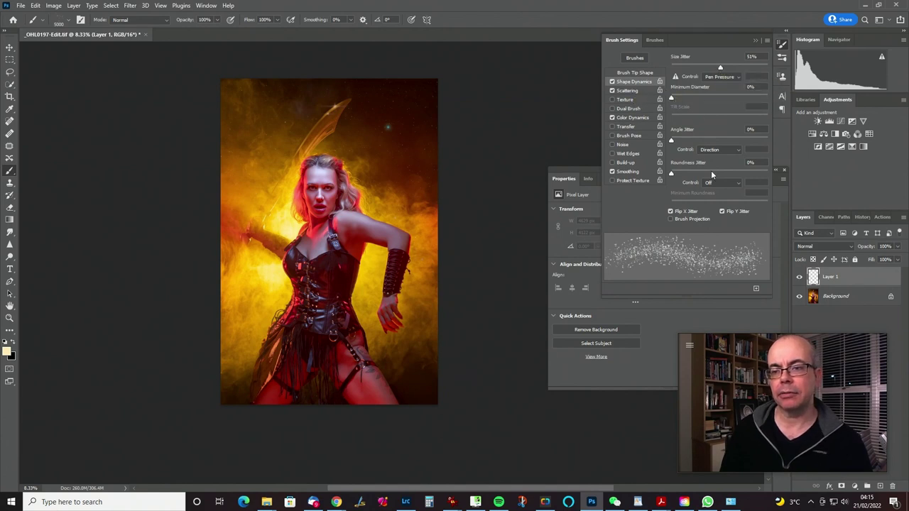
click(643, 117)
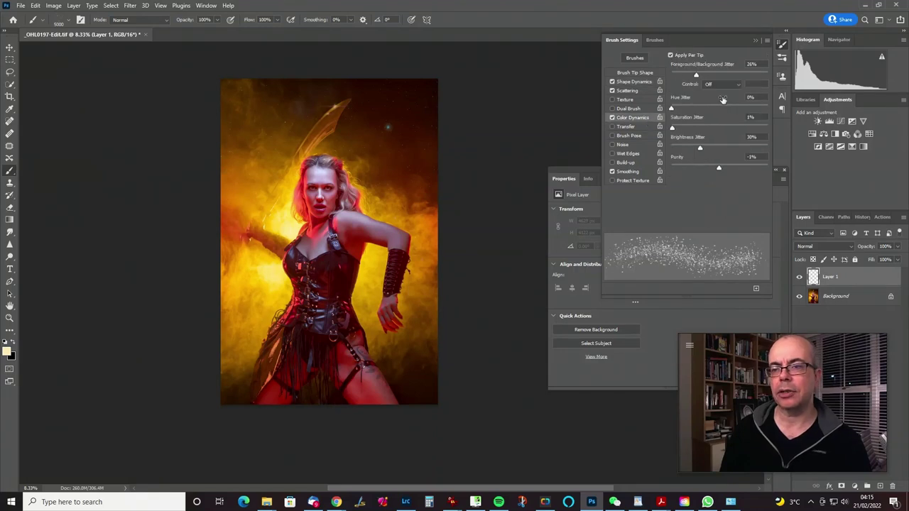
- Sample the orange-red smoke by the sword hand as the background colour and shift it to a lighter, redder tone
click(12, 343)
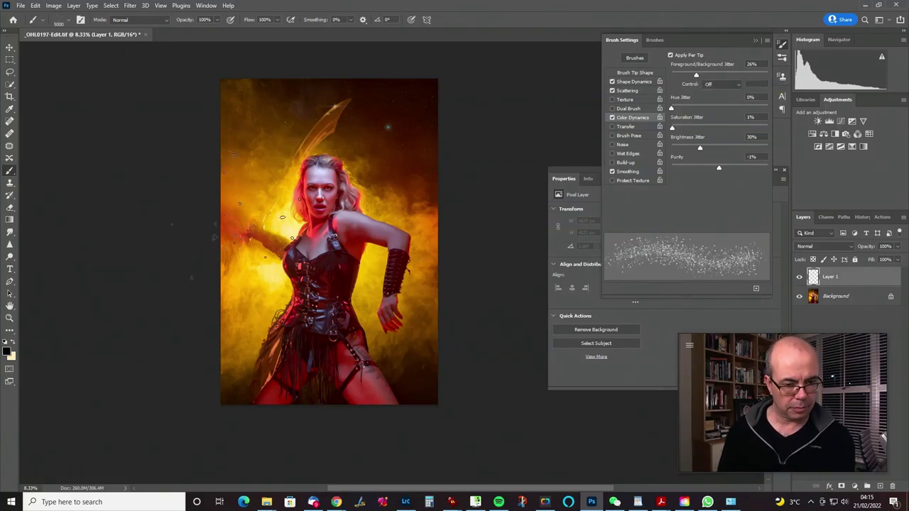
alt+click(235, 225)
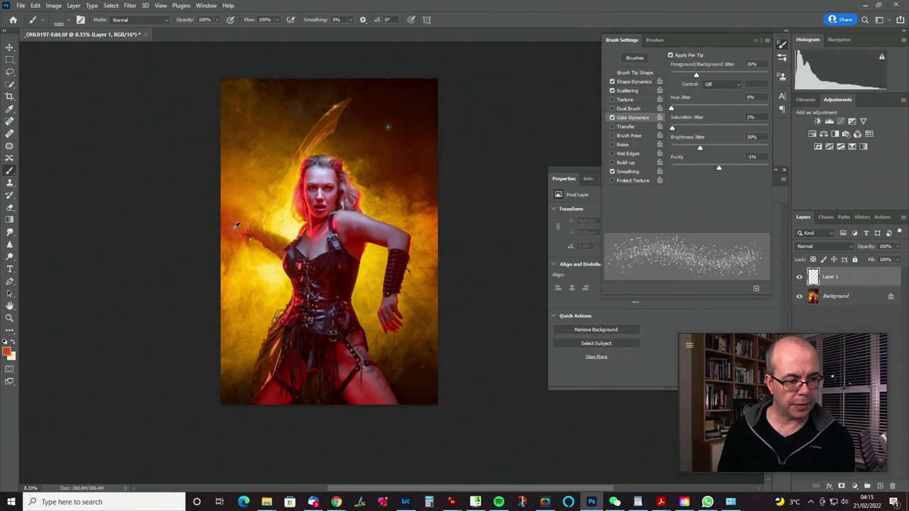
key(x)
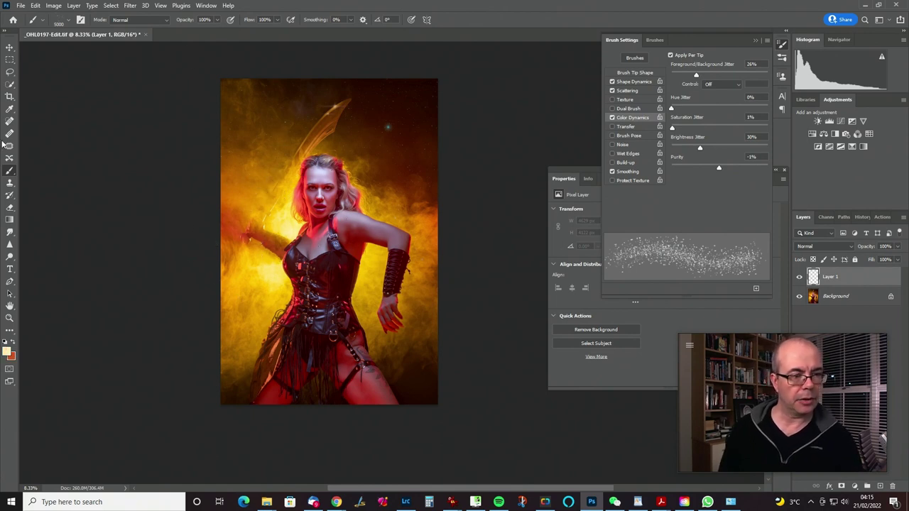
click(11, 357)
drag(107, 208, 97, 194)
drag(147, 276, 147, 279)
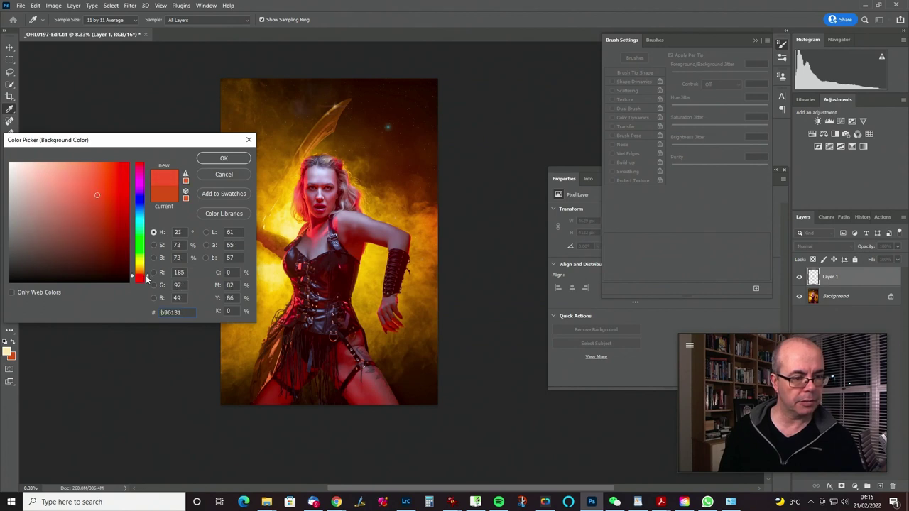
click(226, 159)
key(b)
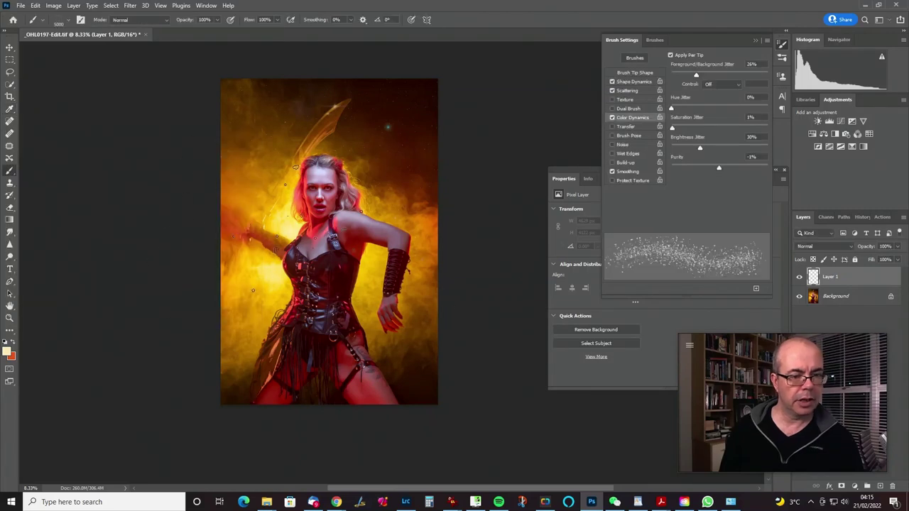
- Reduce the speckle brush to 3700 px and try a burst of particles in the dark sky beside the sword, undoing it
key(bracketleft)
key(bracketleft)
key(bracketleft)
key(bracketleft)
key(bracketleft)
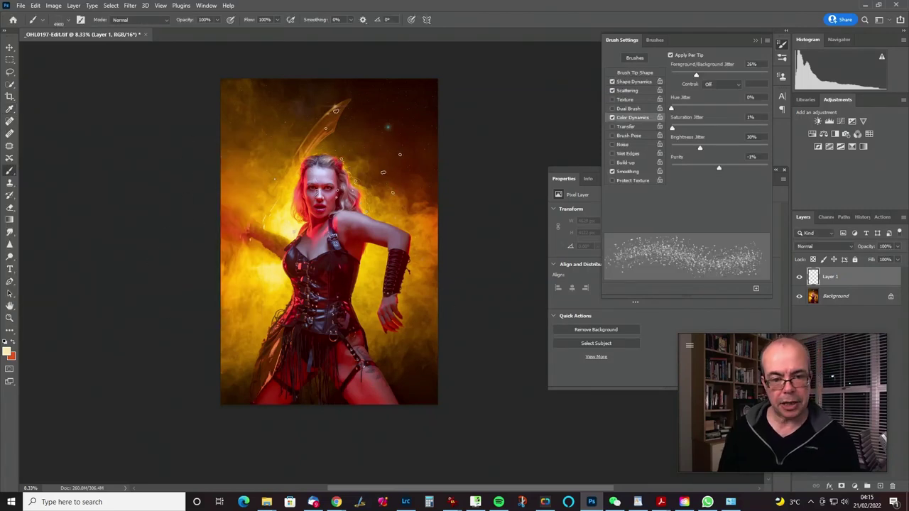
key(bracketleft)
key(bracketleft)
key(bracketleft)
key(bracketleft)
key(bracketleft)
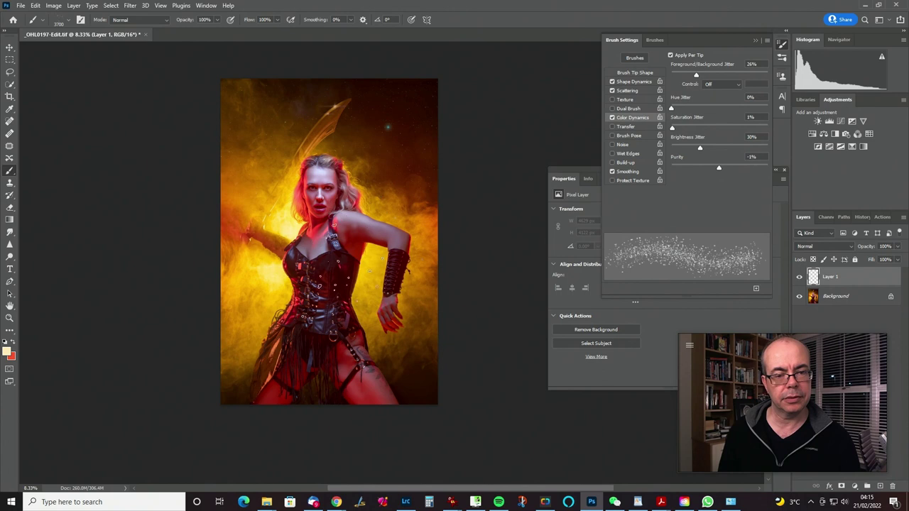
click(369, 131)
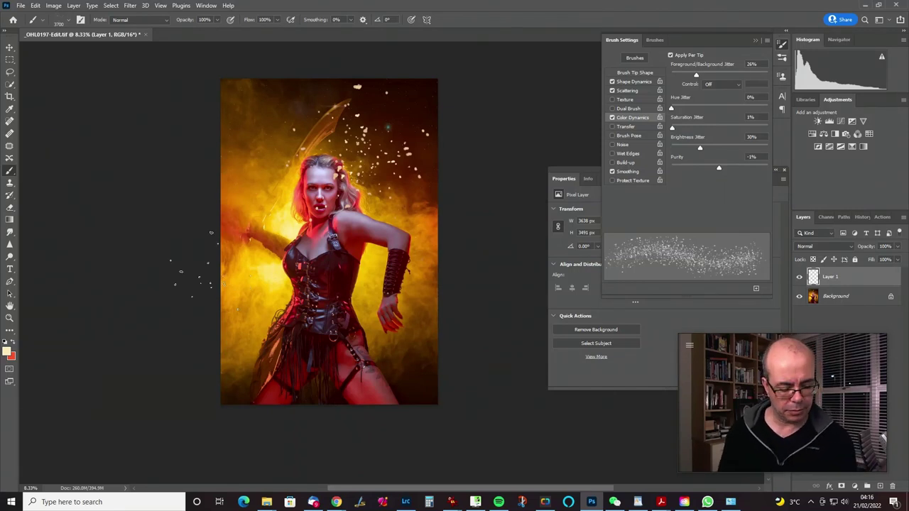
key(ctrl+z)
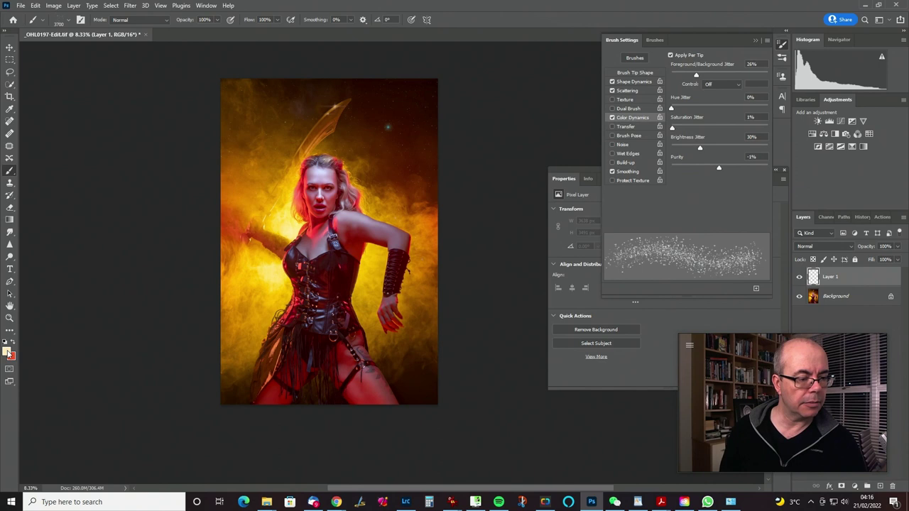
- Change the foreground colour to salmon pink #e69a7c and paint a burst of particles around the sword and the dark sky
click(8, 352)
click(142, 279)
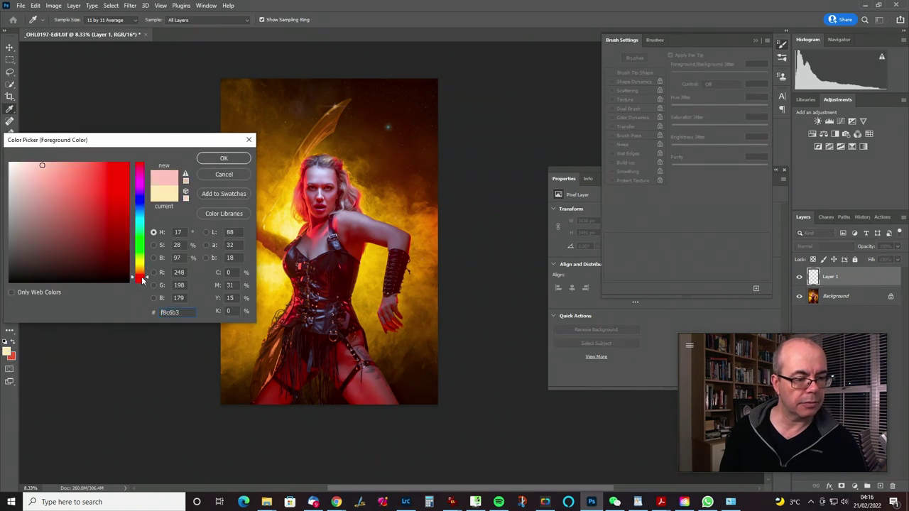
mouse_move(113, 171)
mouse_down()
mouse_move(32, 163)
mouse_move(41, 169)
mouse_up()
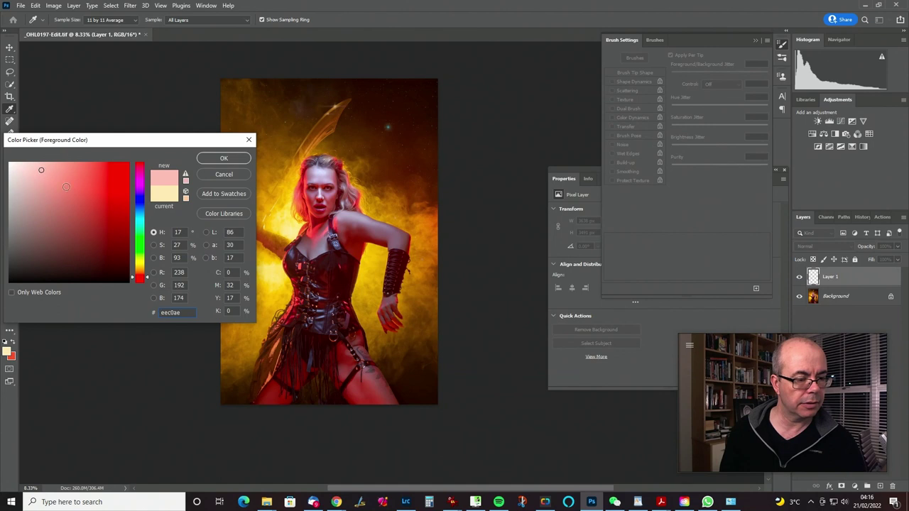
drag(40, 171, 64, 173)
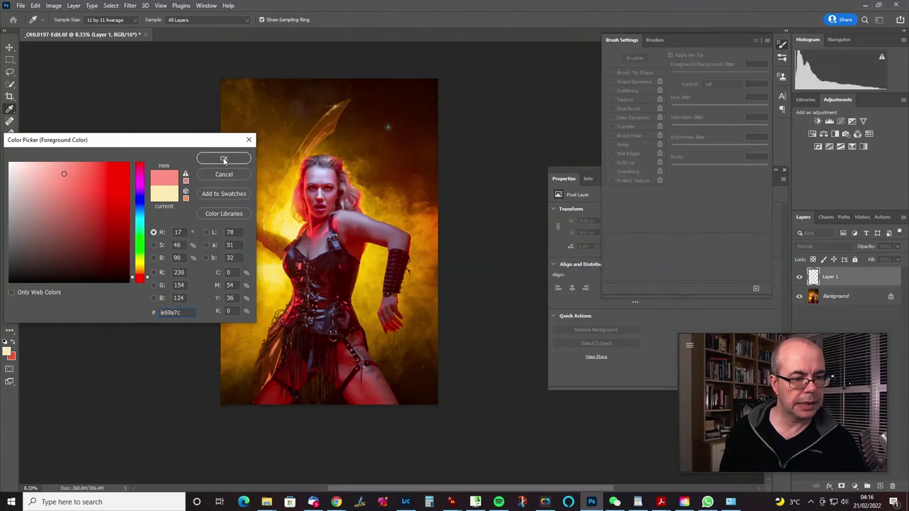
click(223, 159)
key(b)
mouse_move(369, 135)
mouse_down()
mouse_move(383, 142)
mouse_move(348, 131)
mouse_up()
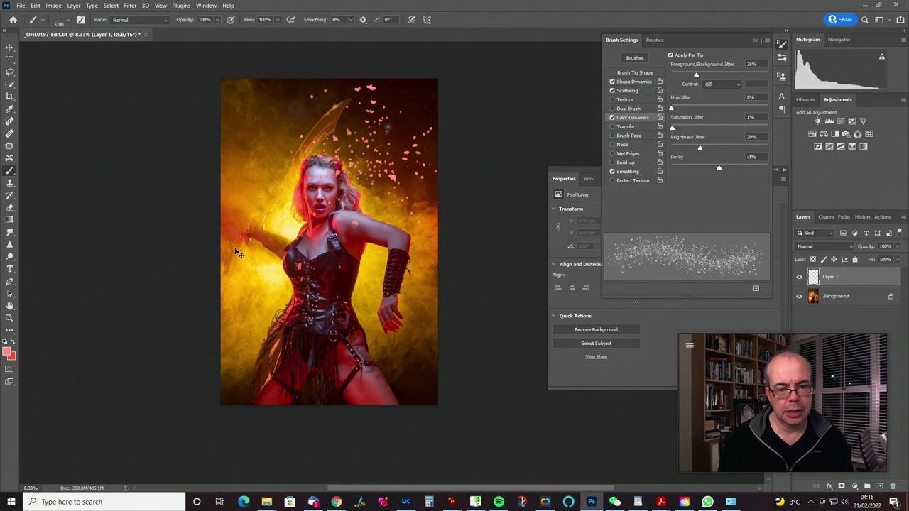
- Undo the last particle burst and set the foreground colour to pale pink #f7cfc0
key(ctrl+z)
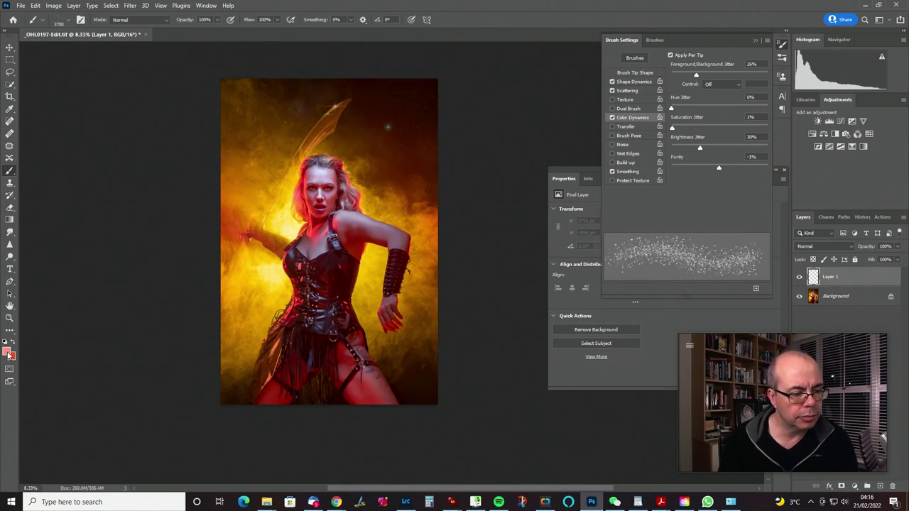
click(7, 353)
click(36, 165)
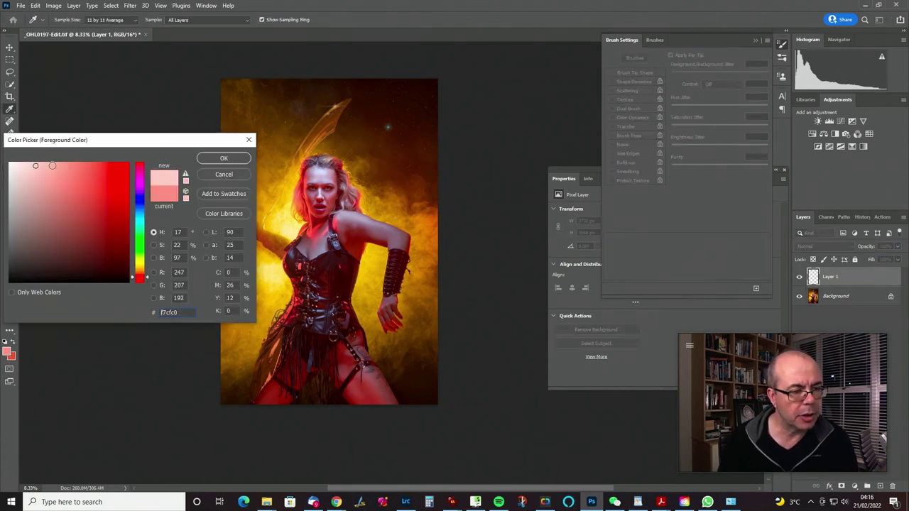
click(235, 160)
- Try a pale pink particle burst over the woman, undo it, and paint one in the dark sky beside the sword instead
drag(277, 201, 380, 99)
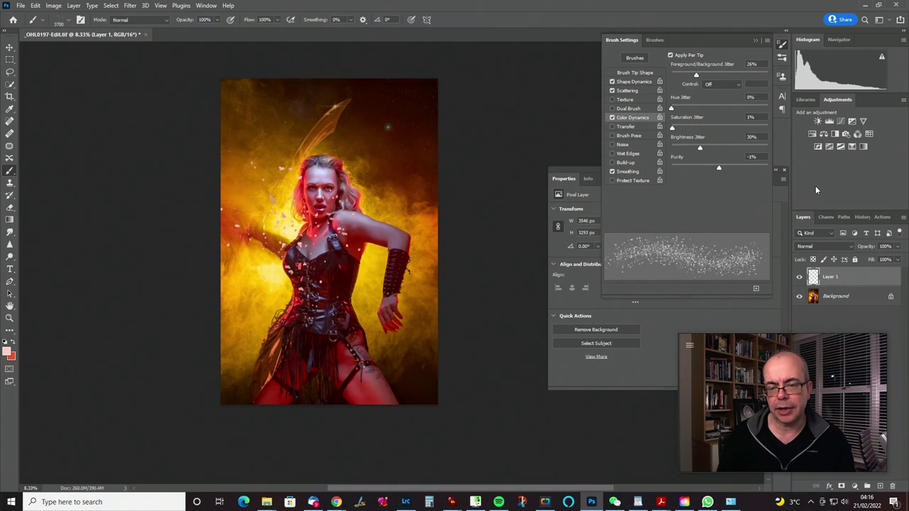
key(ctrl+z)
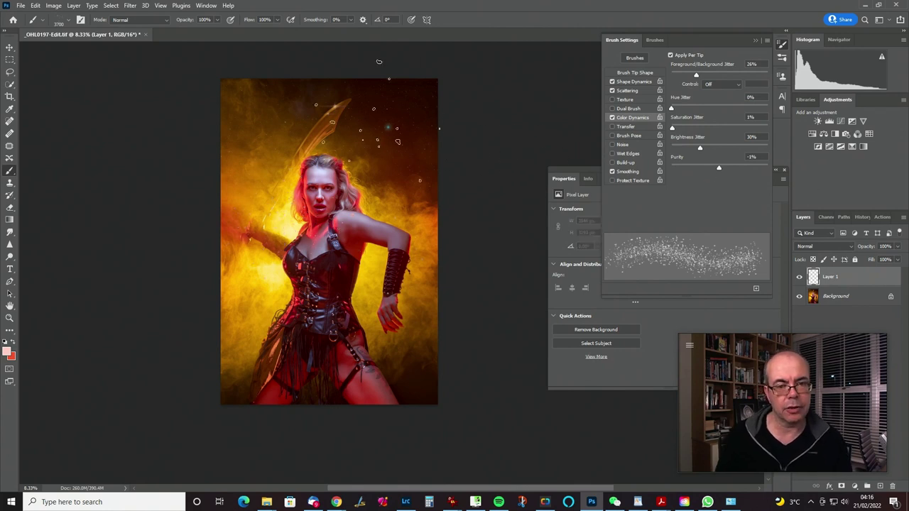
click(380, 124)
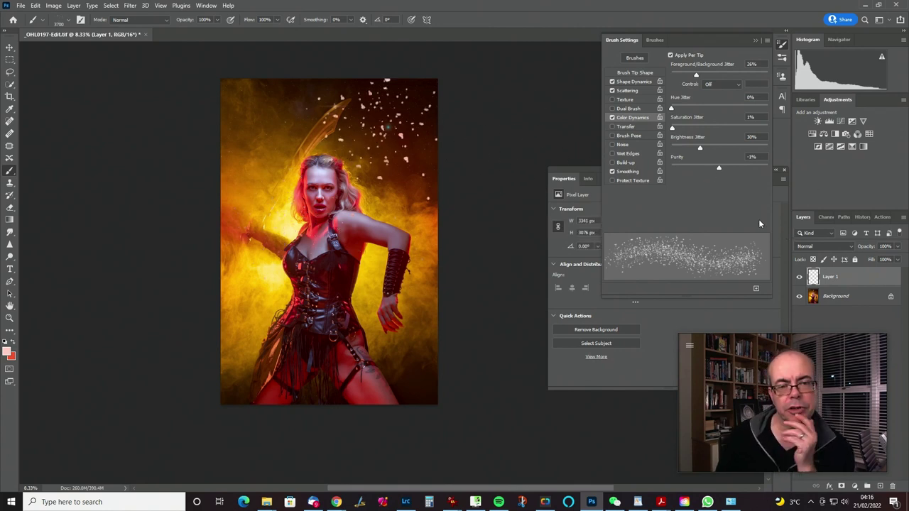
- Add an Outer Glow effect to Layer 1 and set the glow colour to orange #fd9a39
double_click(886, 278)
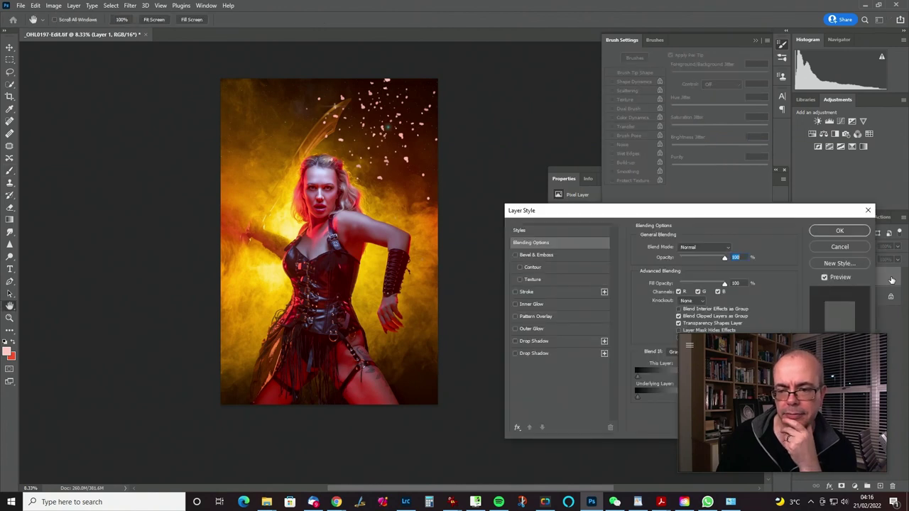
drag(701, 213, 665, 67)
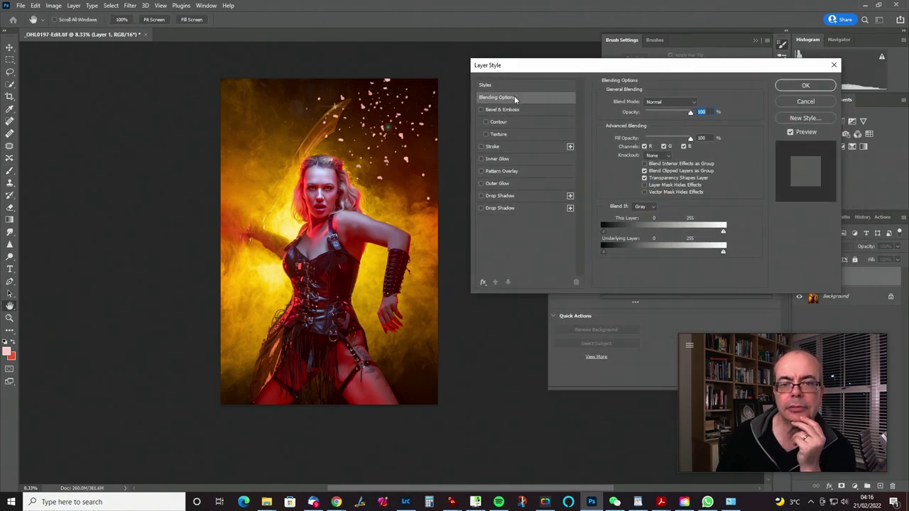
click(506, 183)
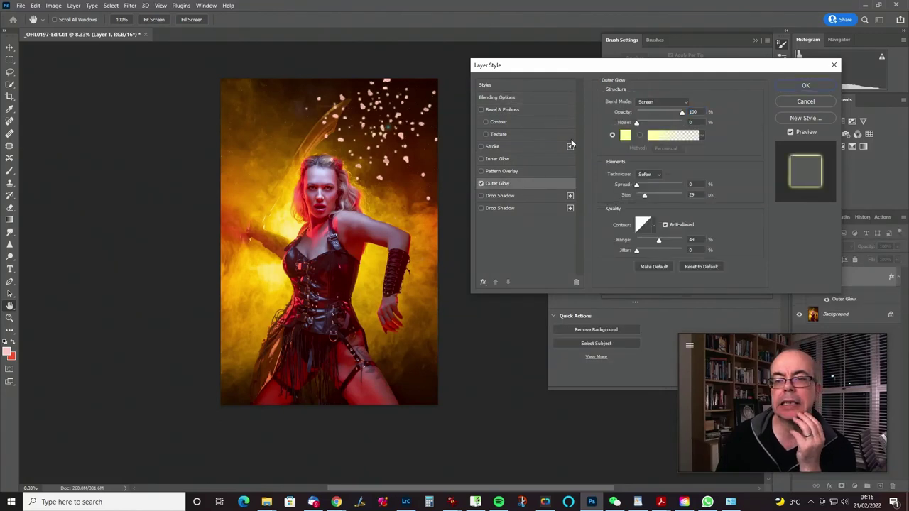
click(624, 135)
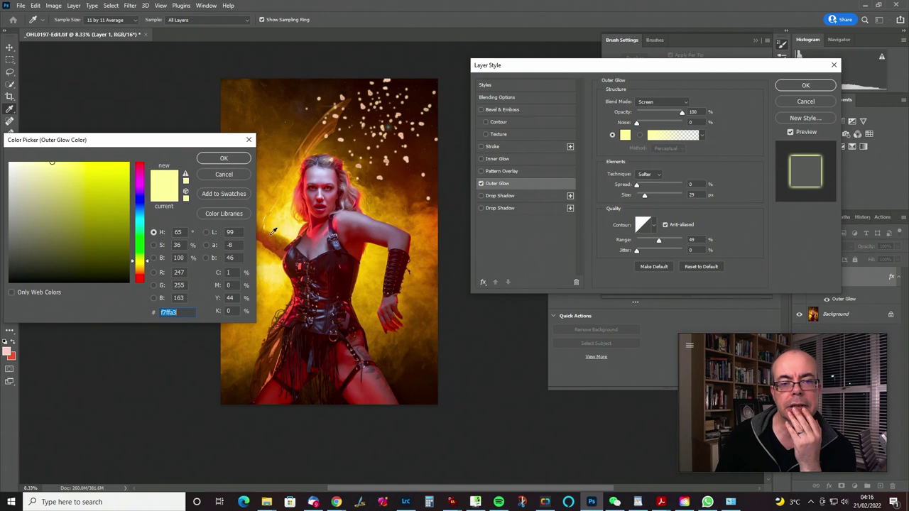
click(142, 275)
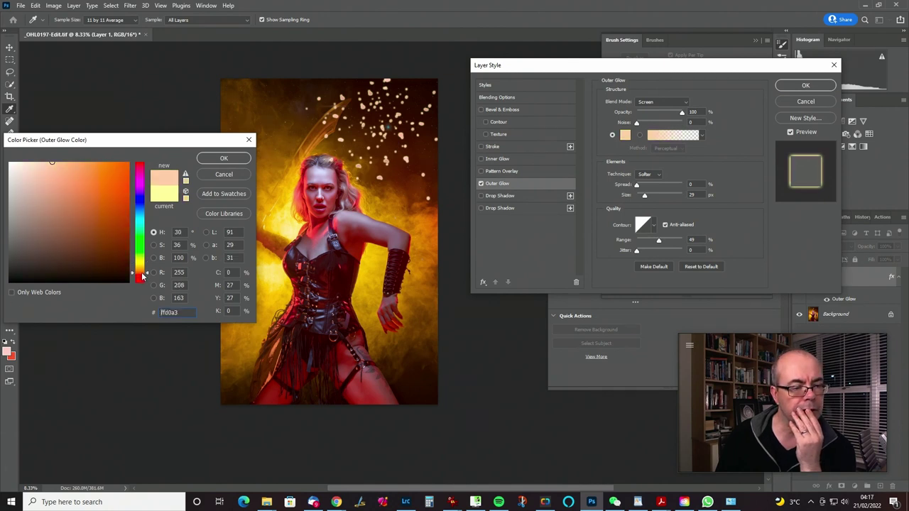
click(79, 163)
click(102, 163)
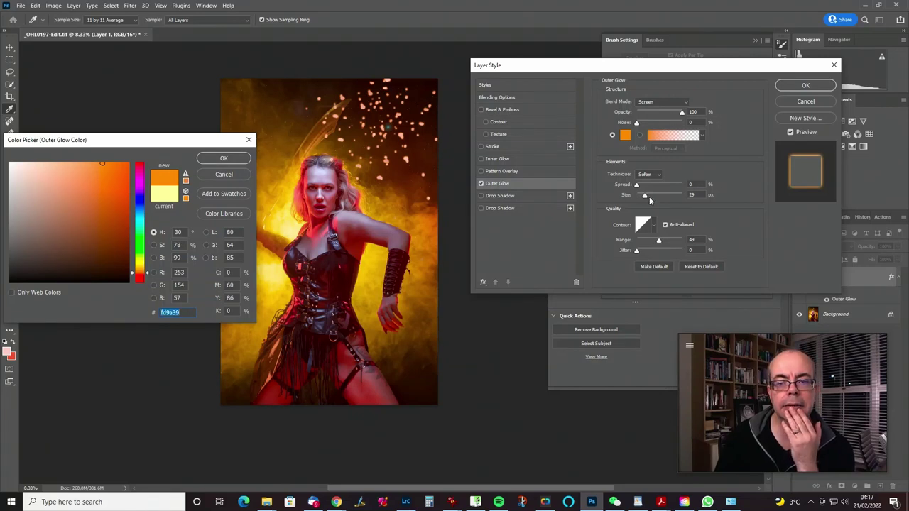
click(242, 160)
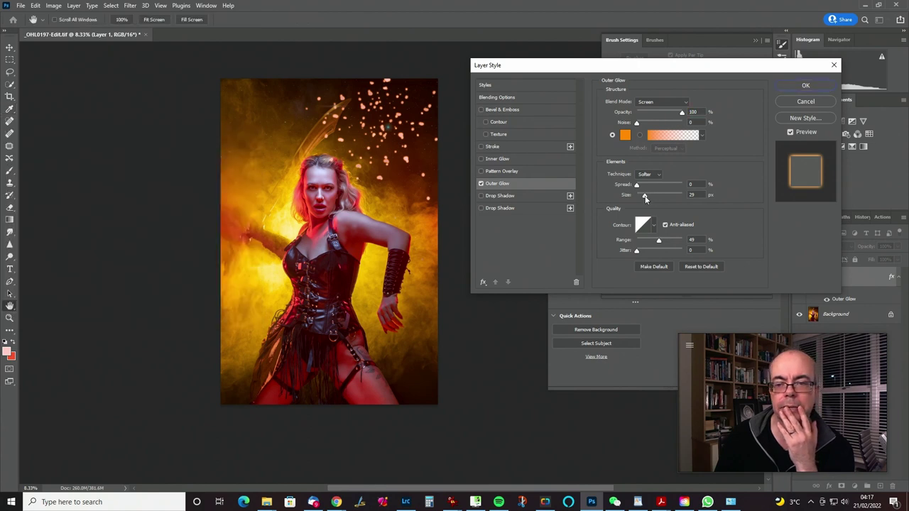
- Set the Outer Glow size to 43 px, deepen its colour to #fb7c00 and apply the layer style
mouse_move(644, 197)
mouse_down()
mouse_move(636, 186)
mouse_move(648, 196)
mouse_up()
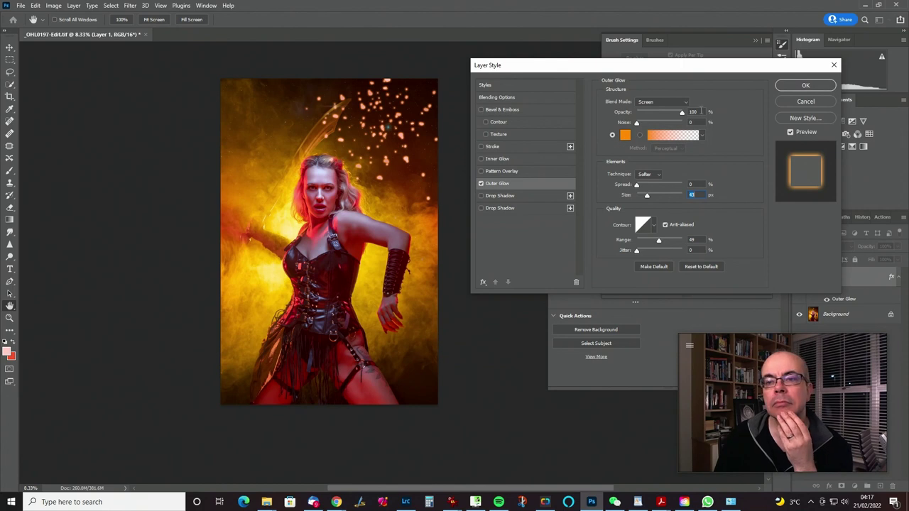
click(625, 135)
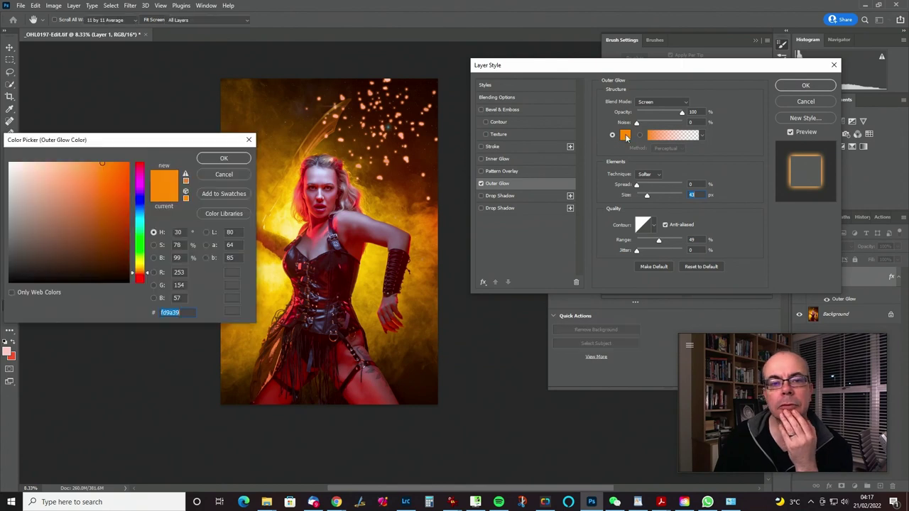
click(117, 163)
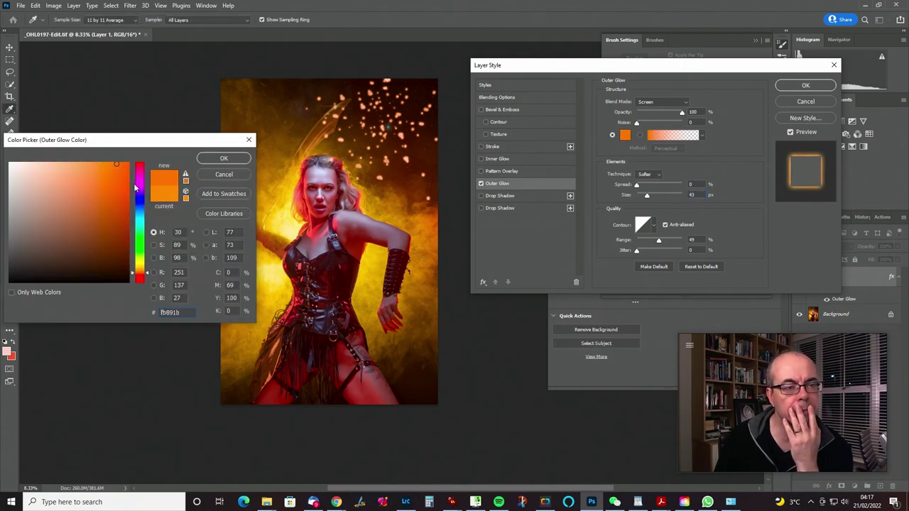
drag(117, 164, 152, 168)
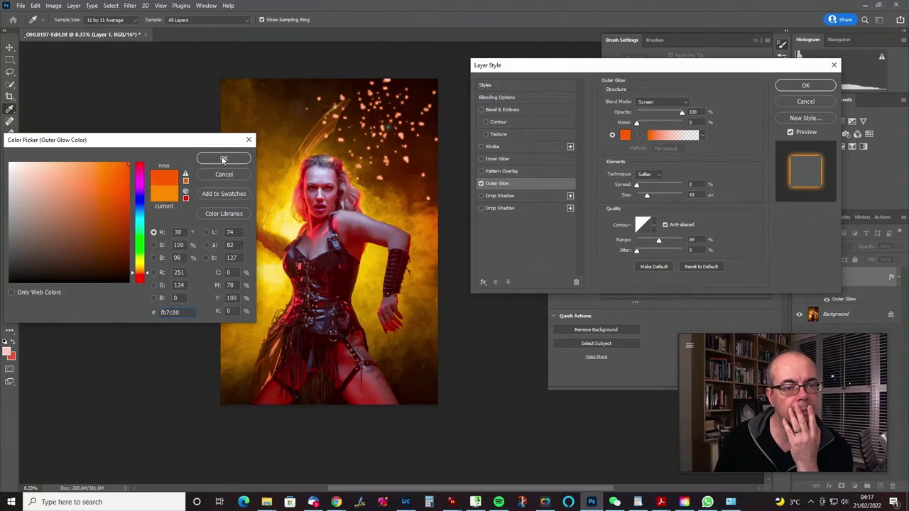
click(224, 158)
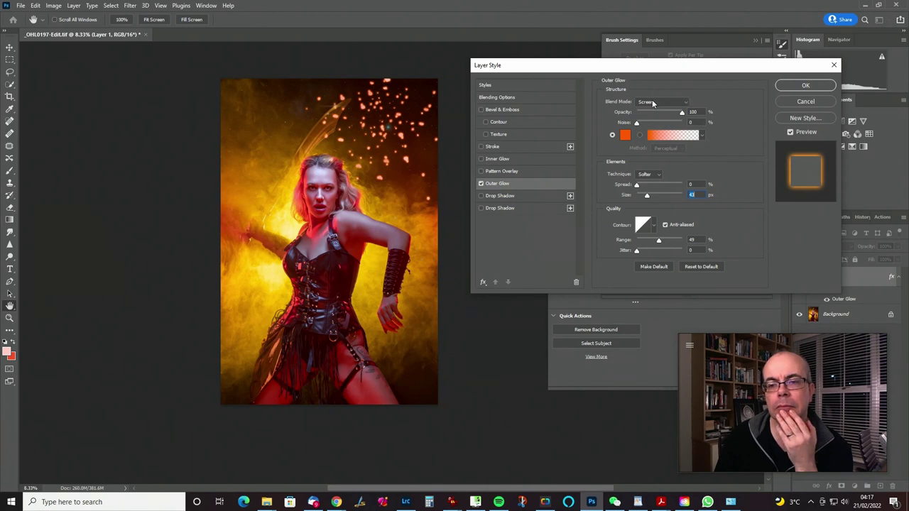
click(804, 86)
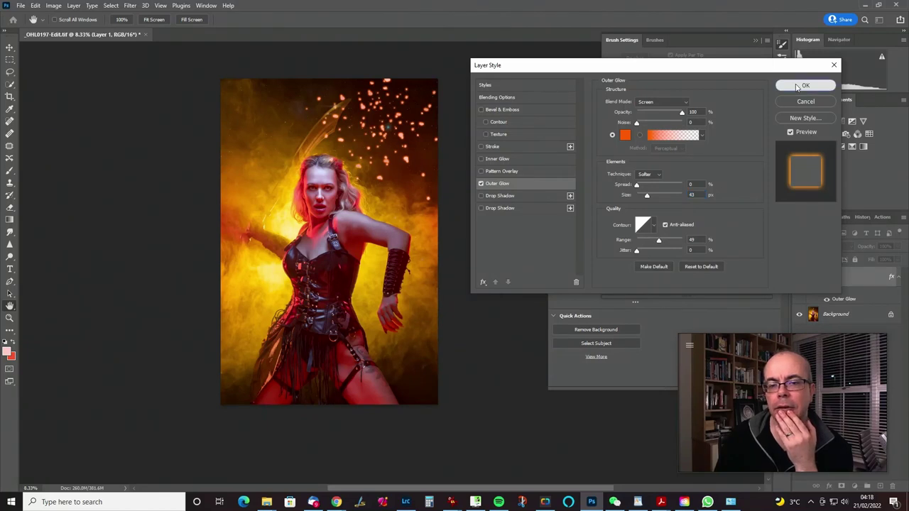
- Erase all the glowing particles from the sky on Layer 1 with a large eraser of about 1100 px
key(b)
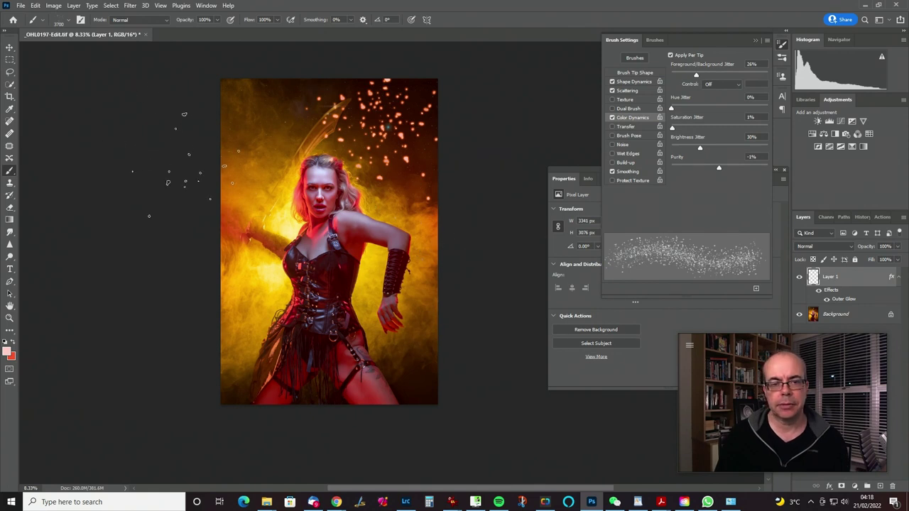
key(e)
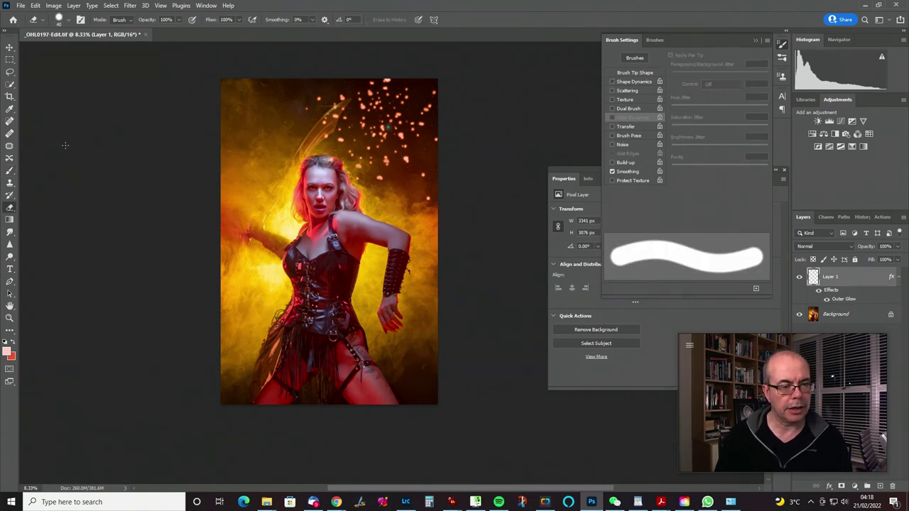
key(bracketright)
key(bracketright)
key(bracketright)
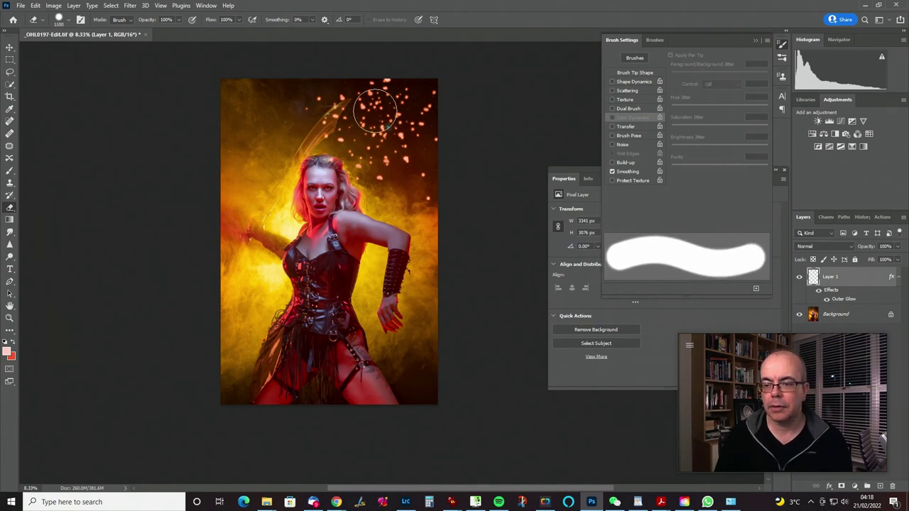
mouse_move(298, 95)
mouse_down()
mouse_move(432, 91)
mouse_move(301, 118)
mouse_move(415, 133)
mouse_move(438, 162)
mouse_move(376, 213)
mouse_move(380, 93)
mouse_up()
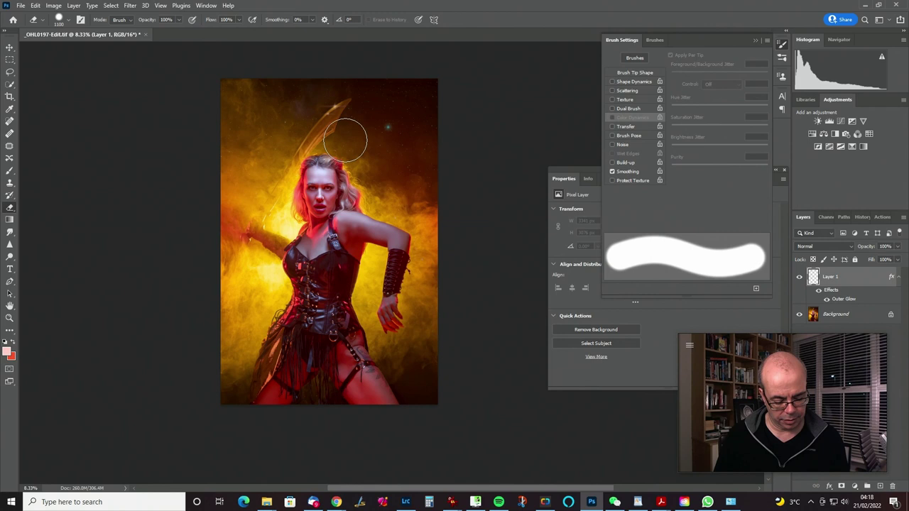
- Change the foreground colour to golden yellow #fad077
click(10, 354)
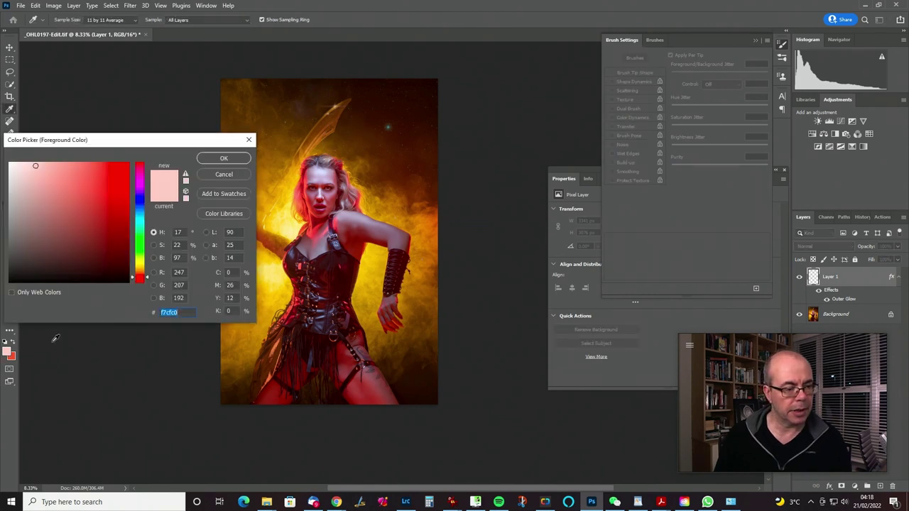
click(140, 267)
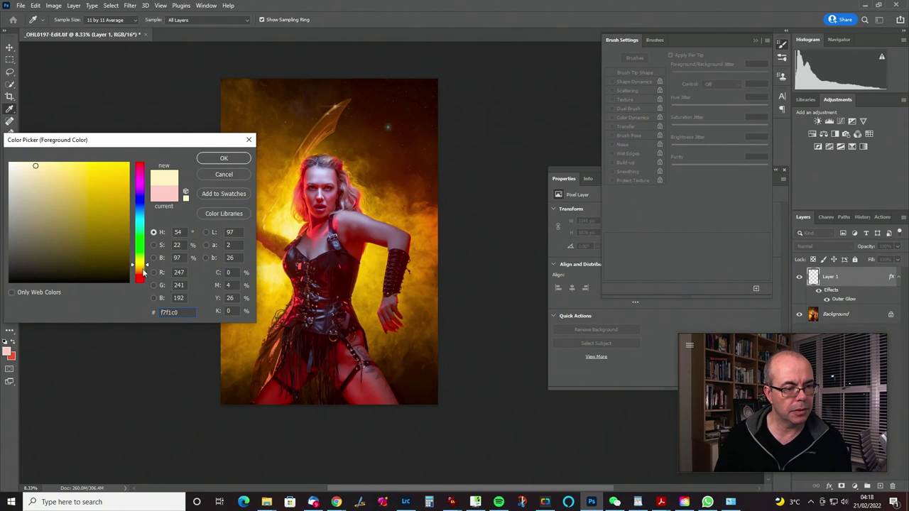
click(145, 270)
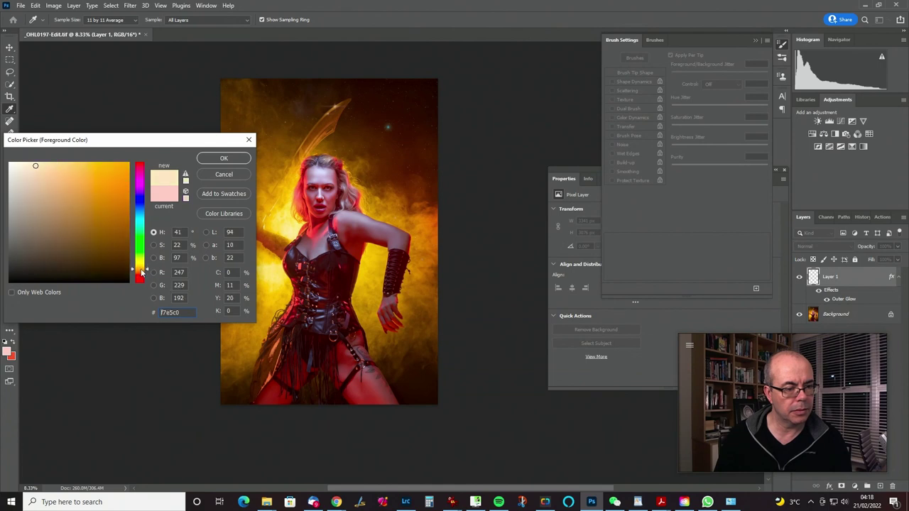
click(72, 165)
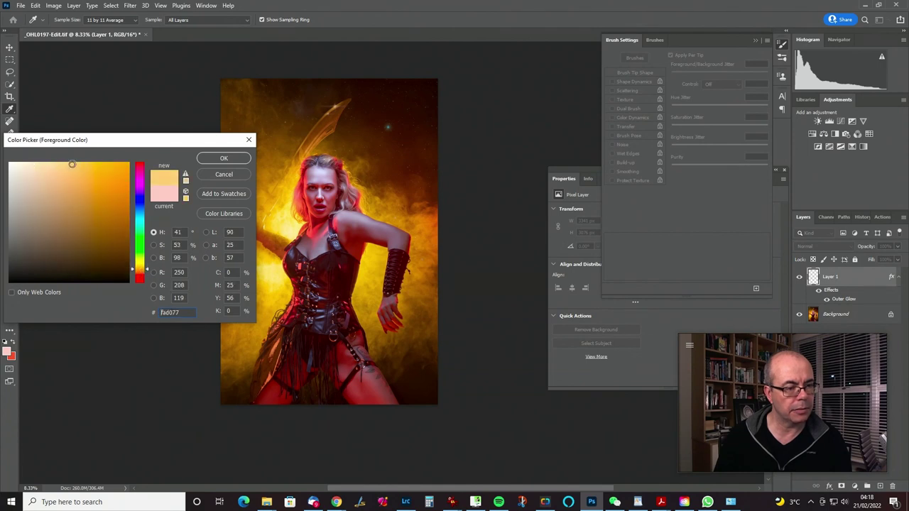
click(224, 160)
- Try a burst of golden glowing particles with the speckle brush in the dark sky beside the sword, undoing it
key(e)
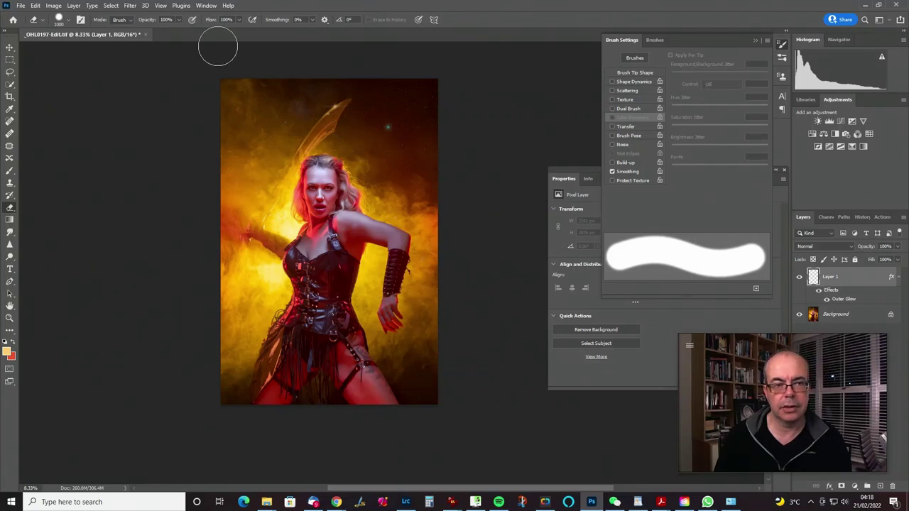
key(b)
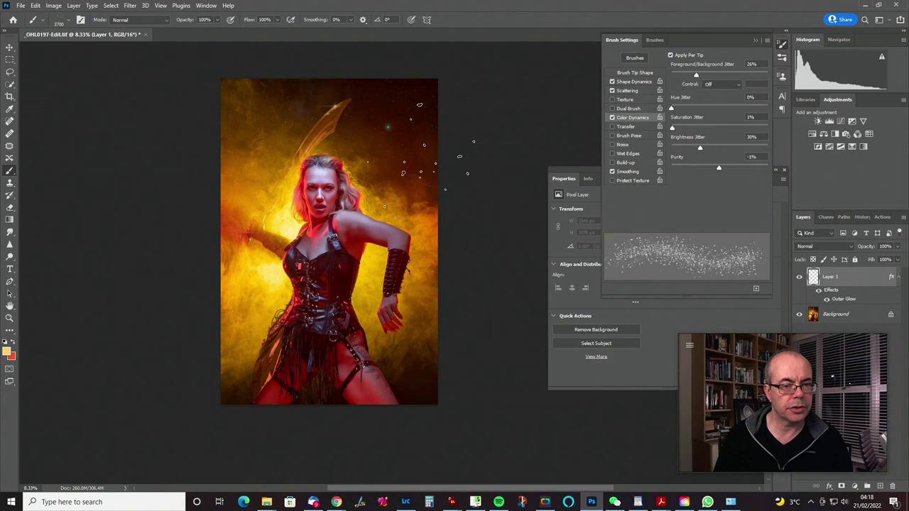
click(389, 130)
drag(391, 128, 340, 120)
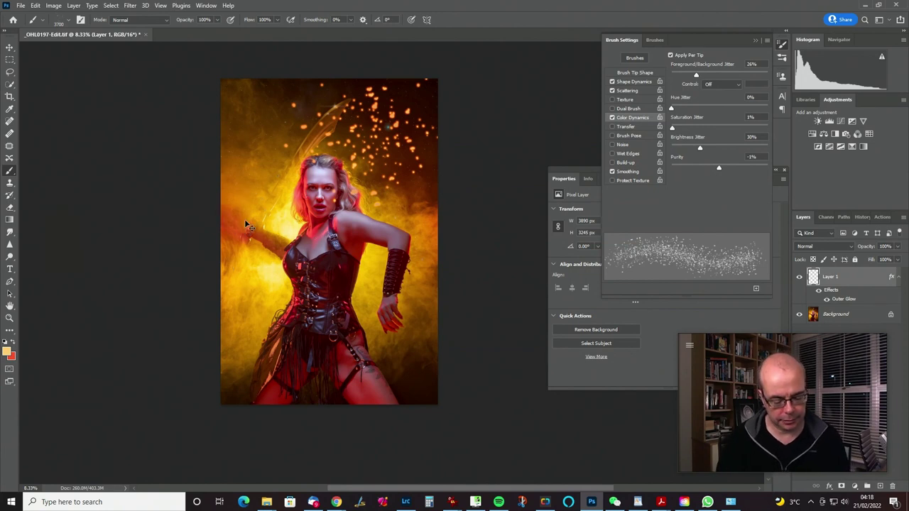
key(ctrl+z)
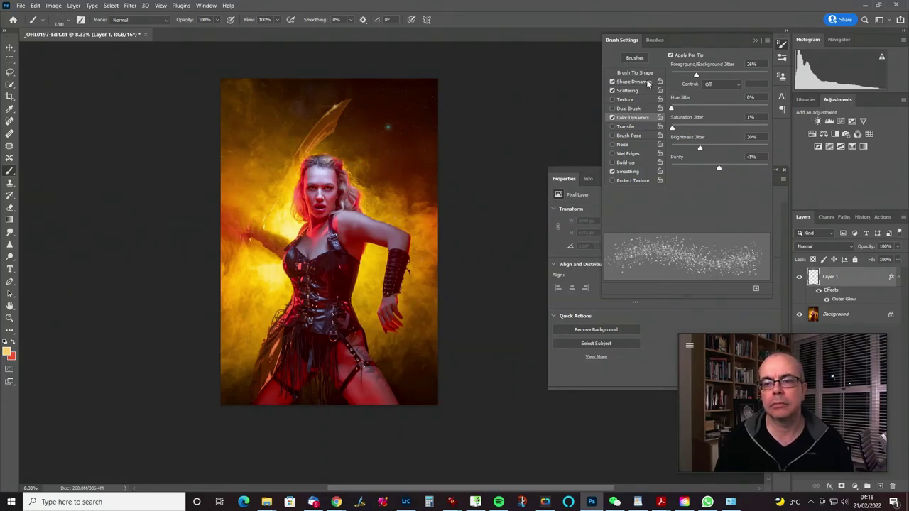
- Reduce the speckle brush to 2000 px and try a finer burst of sparks in the sky beside the head, undoing it
click(634, 83)
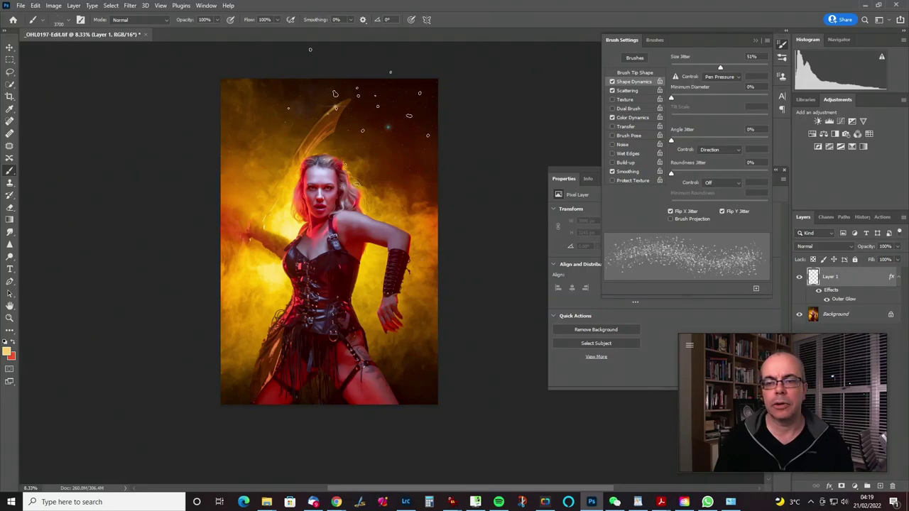
drag(334, 124, 341, 137)
key(bracketleft)
key(bracketleft)
key(bracketleft)
key(bracketleft)
key(bracketleft)
click(383, 153)
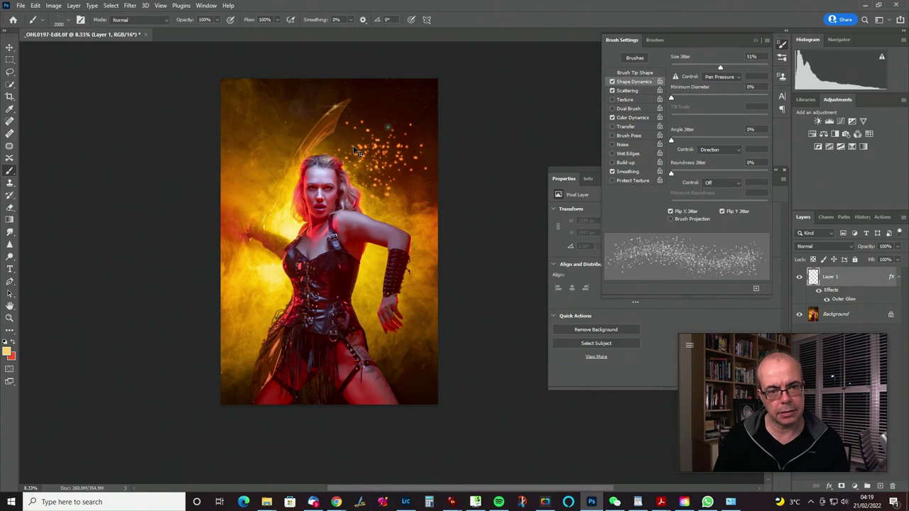
key(ctrl+z)
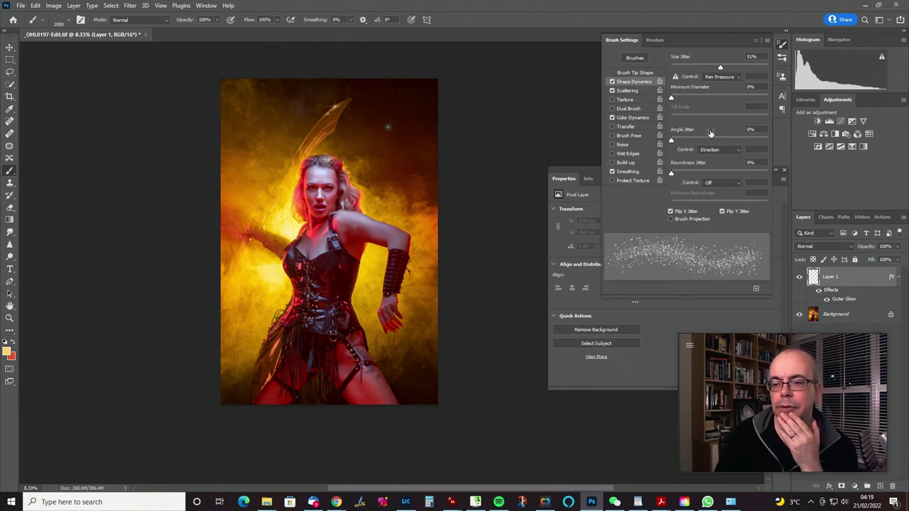
click(657, 40)
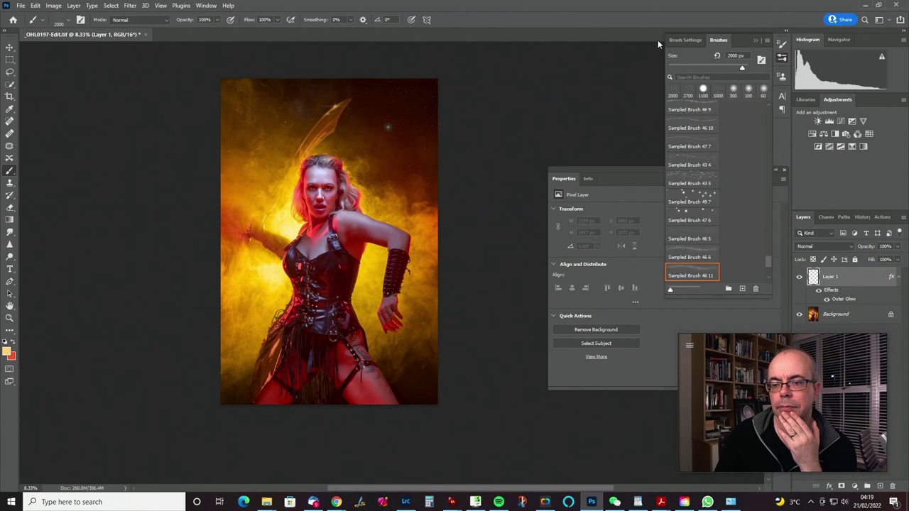
click(683, 40)
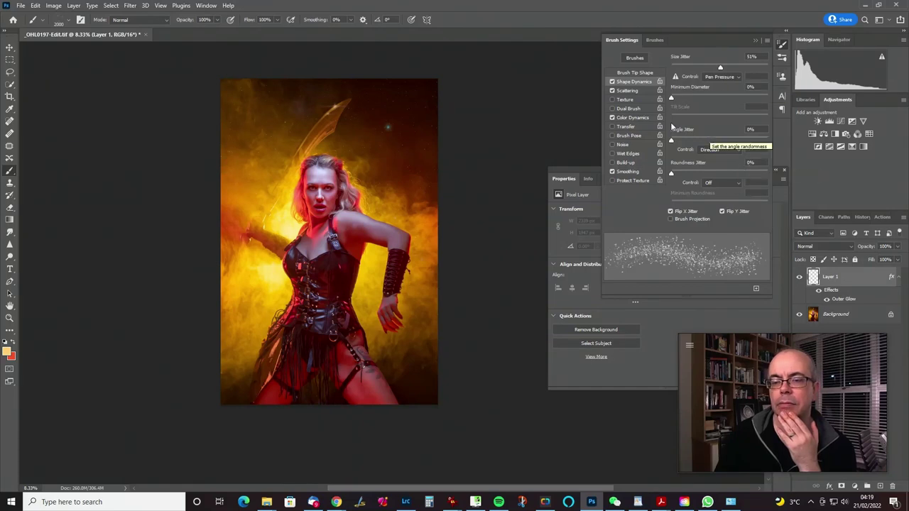
- Turn off the speckle brush's smoothing and try a burst of sparks in the dark sky beside the sword, undoing it
click(638, 173)
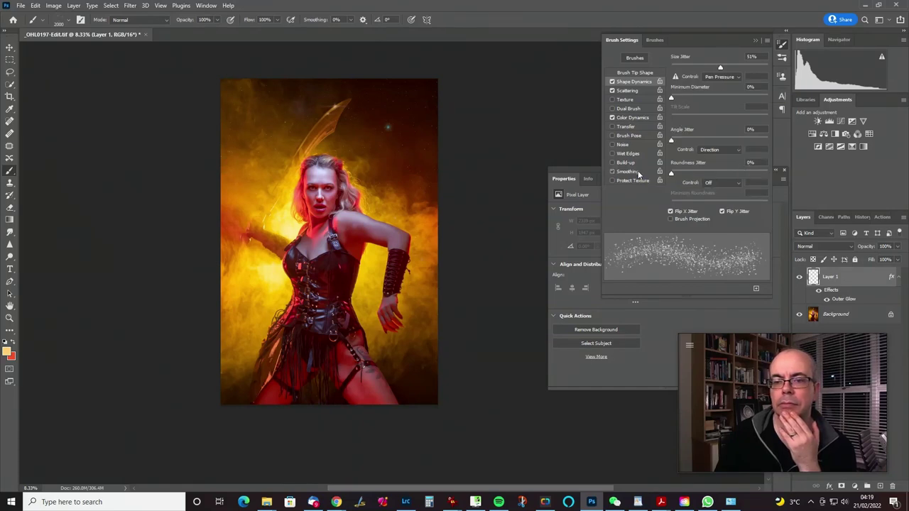
drag(366, 119, 387, 131)
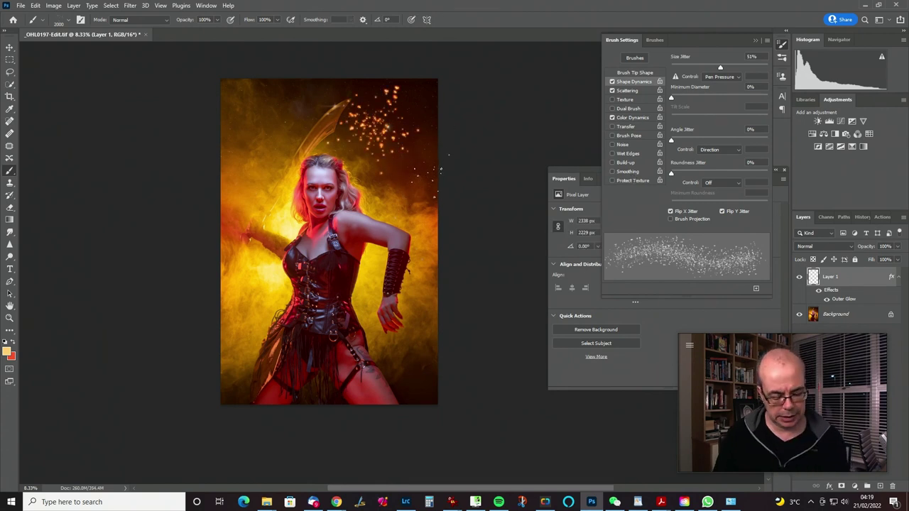
key(ctrl+z)
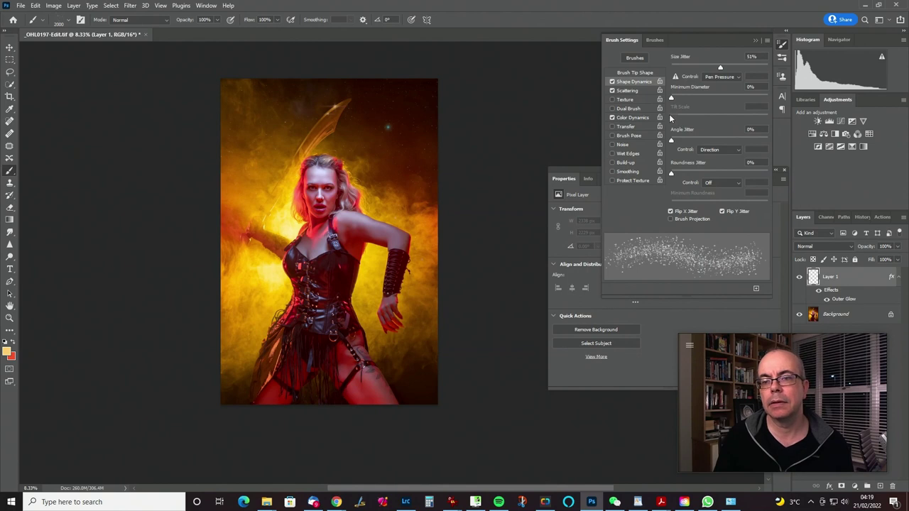
- Lower the brush's scattering count to 3 and try sparks in the sky beside the sword, undoing them
click(629, 91)
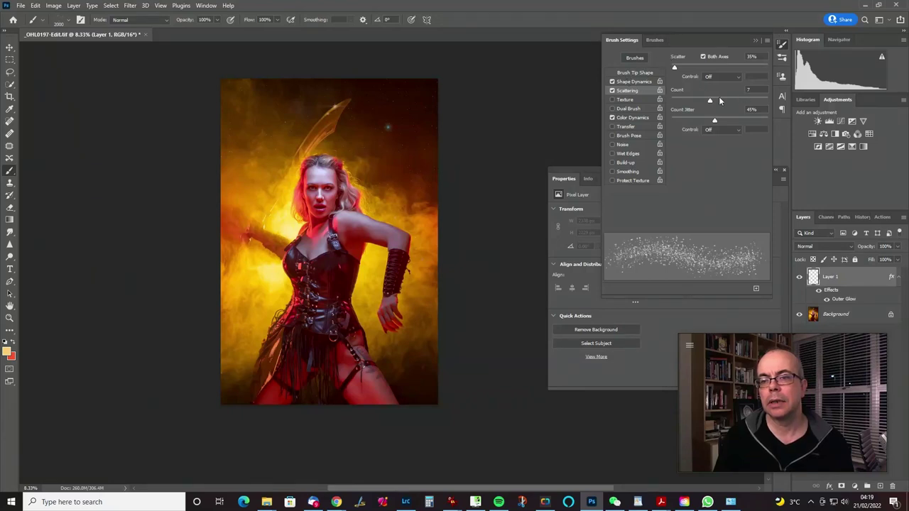
click(682, 99)
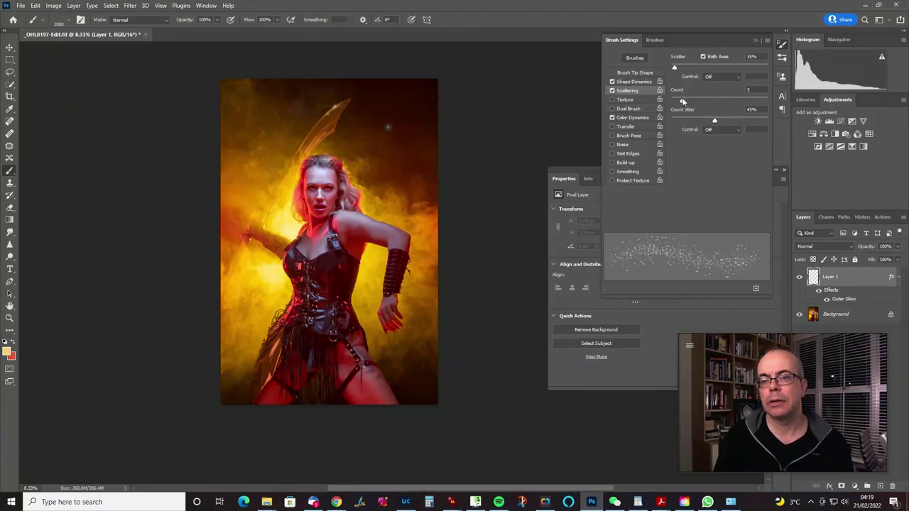
drag(386, 126, 400, 147)
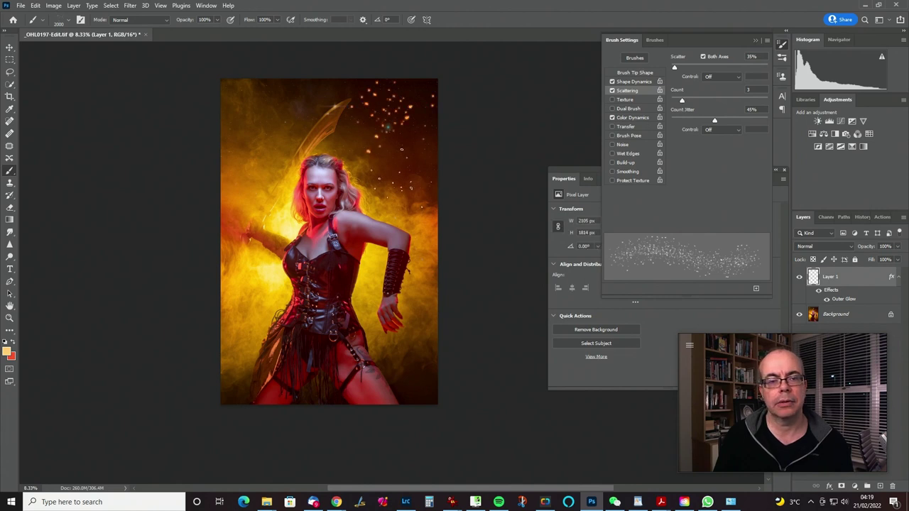
key(ctrl+z)
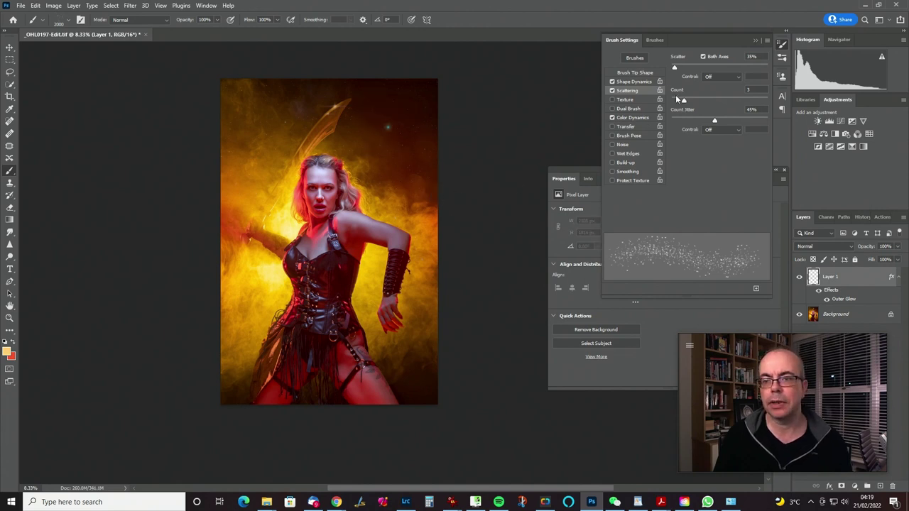
- Set the scattering count to 1, enlarge the brush to 2800 px and try sparser sparks in the sky, undoing them
drag(335, 145, 326, 106)
click(387, 128)
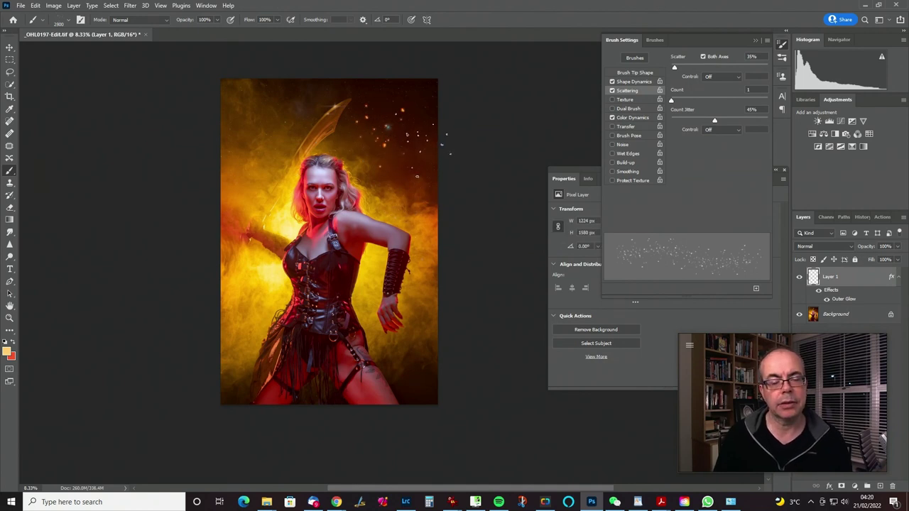
key(ctrl+z)
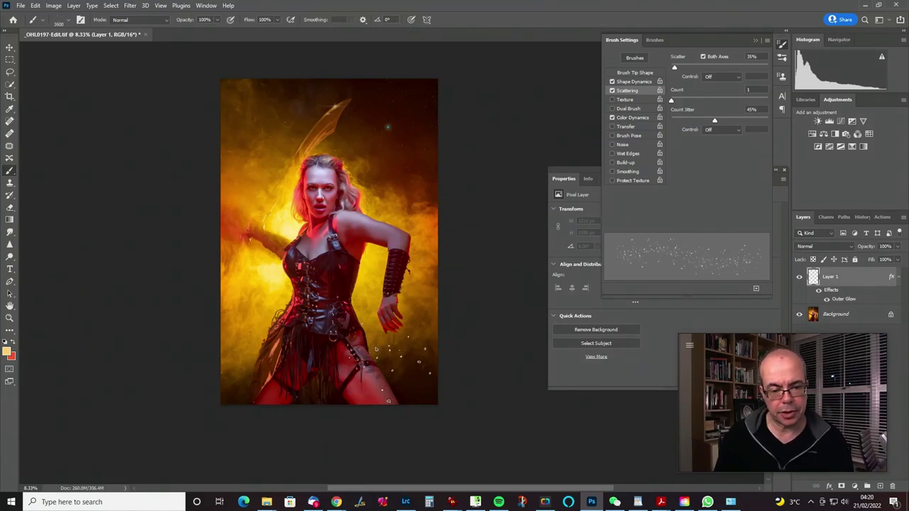
- Paint sparse large sparks over the woman's legs and lower body on Layer 1 with the speckle brush enlarged to about 3600 px
click(394, 362)
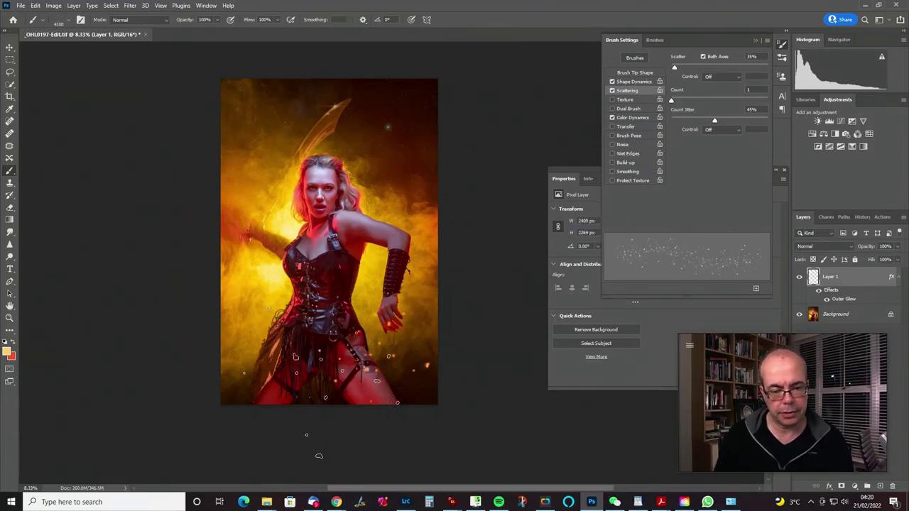
click(248, 305)
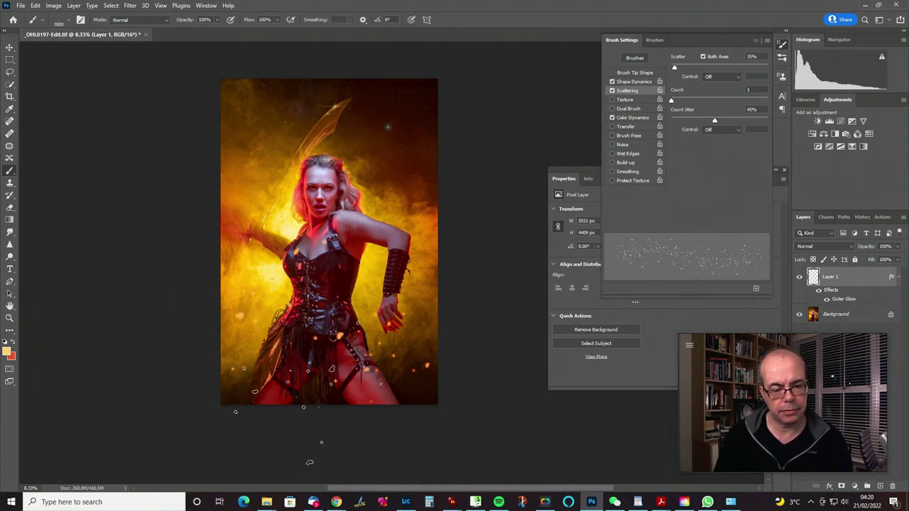
click(303, 416)
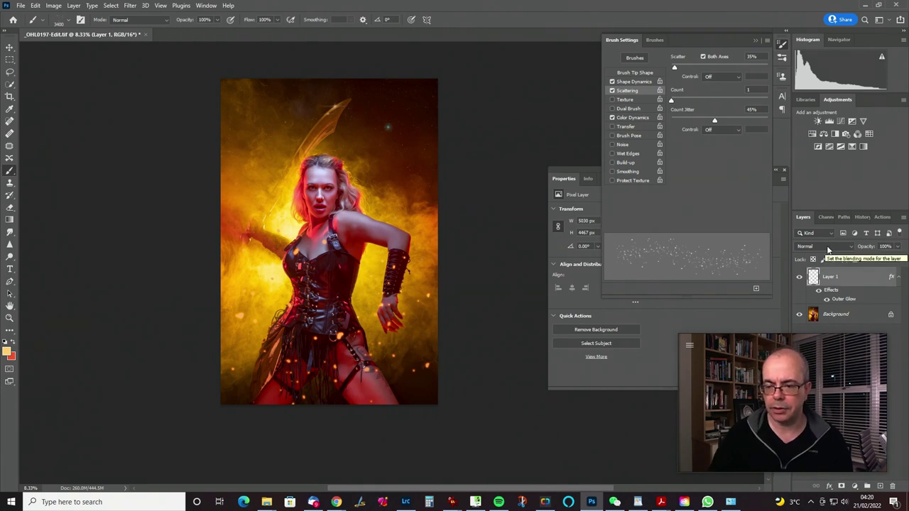
- Start a Gaussian Blur on the Layer 1 sparks and try out radii between 10 and 1000 pixels
key(ctrl+alt+f)
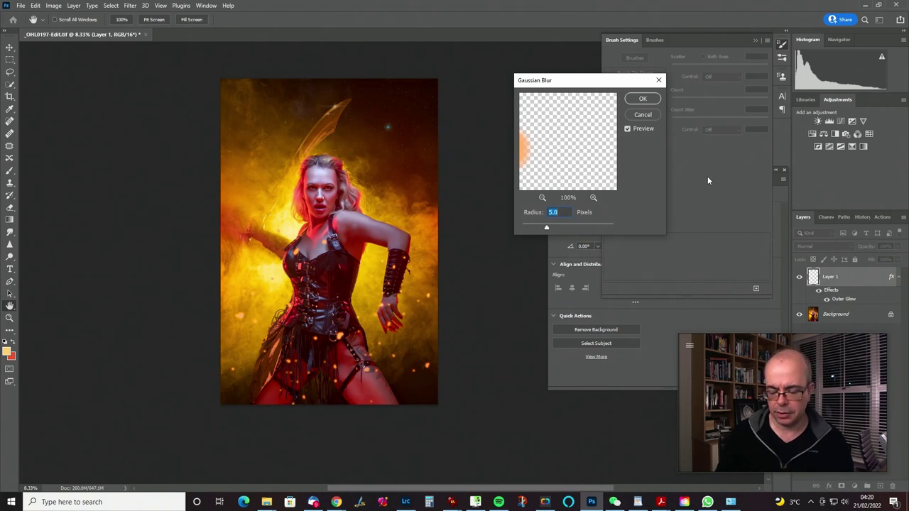
text(10)
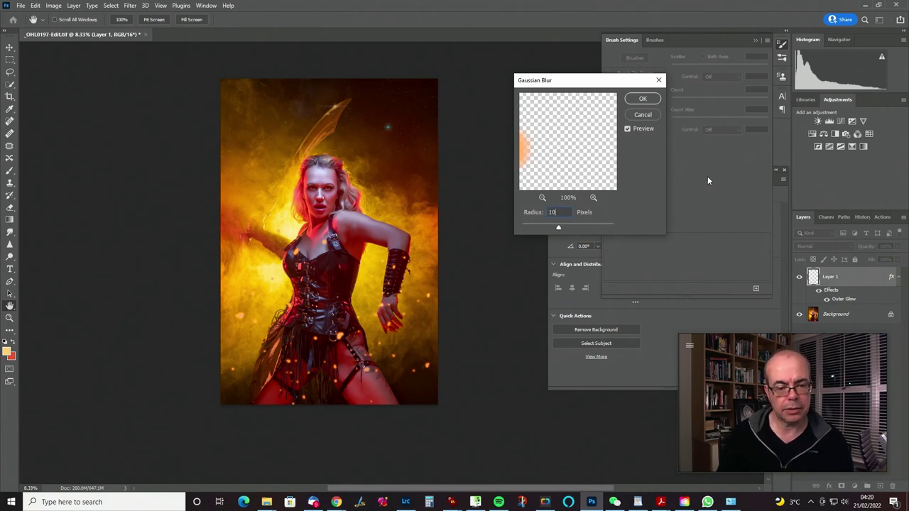
key(BackSpace)
key(BackSpace)
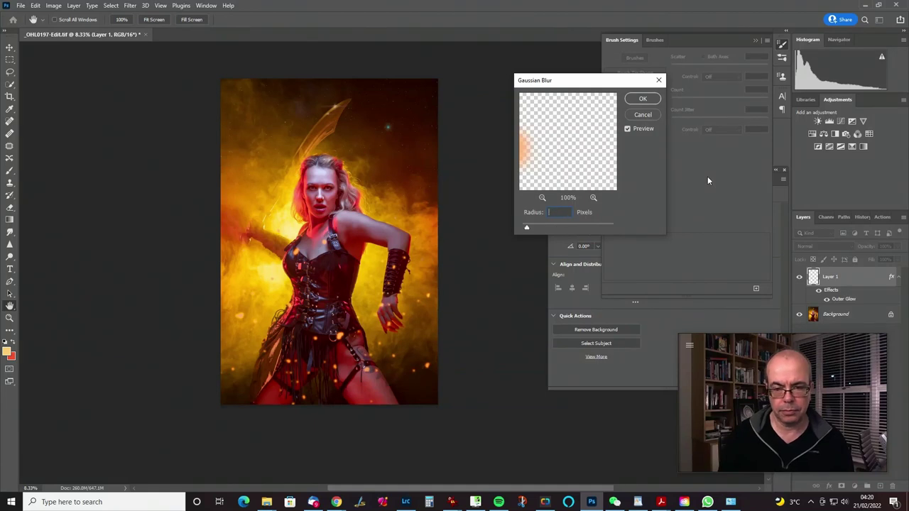
click(542, 227)
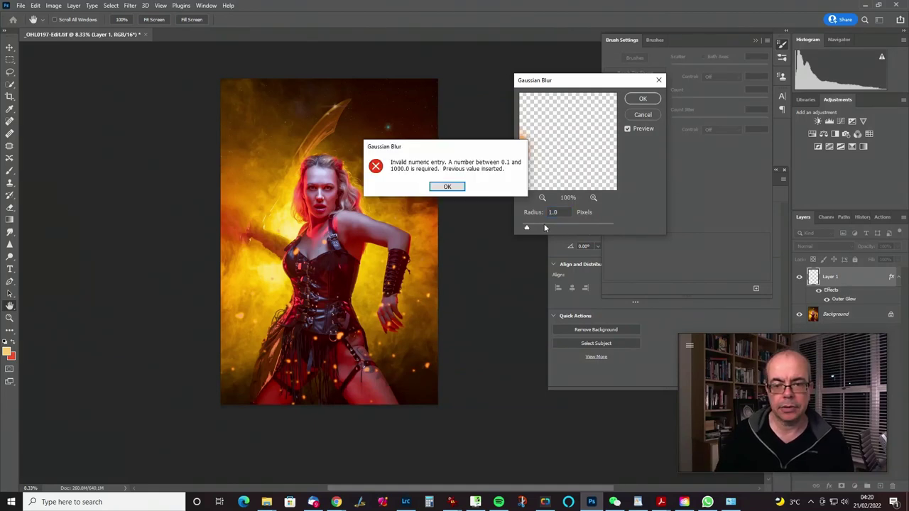
key(Return)
text(92.7)
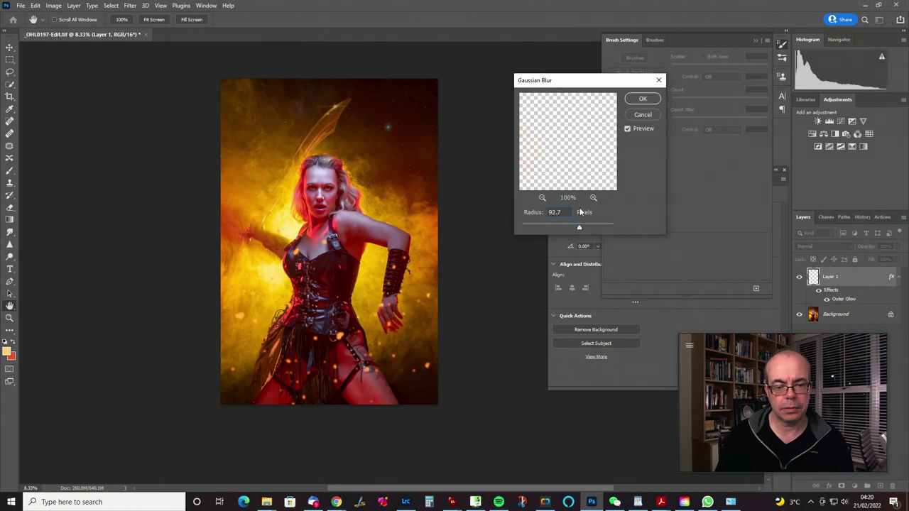
key(ctrl+z)
scroll(559, 212, up, 4)
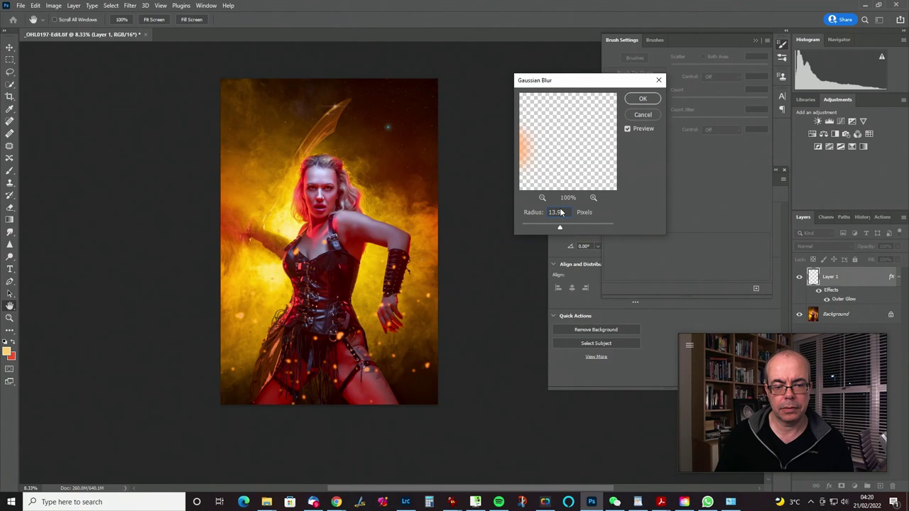
drag(569, 211, 561, 212)
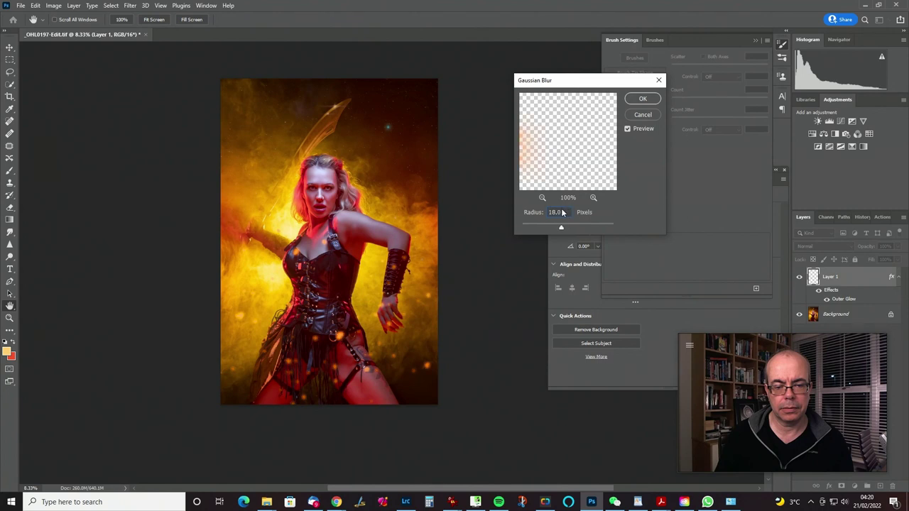
scroll(561, 212, up, 4)
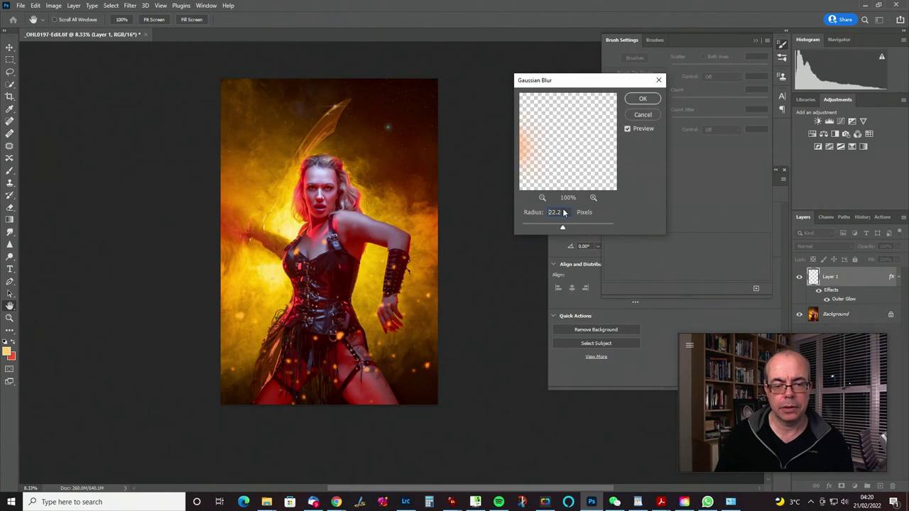
scroll(564, 213, up, 3)
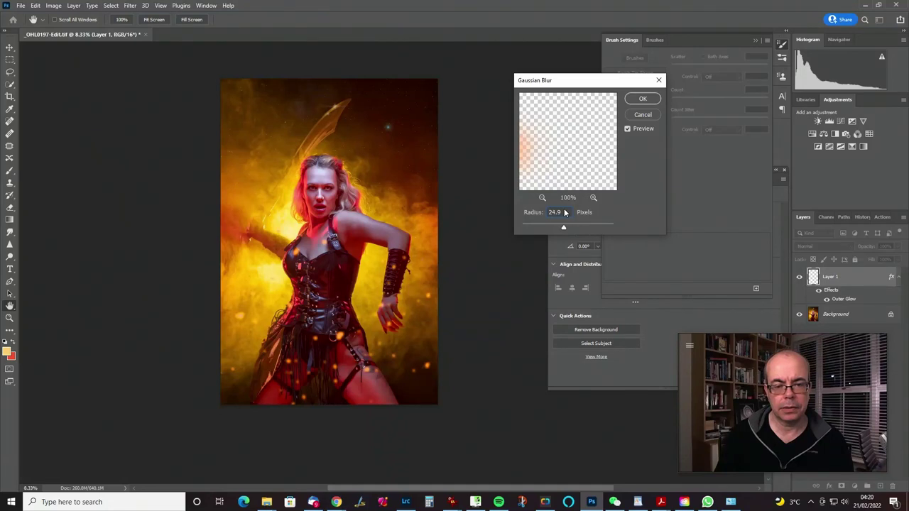
text(1000)
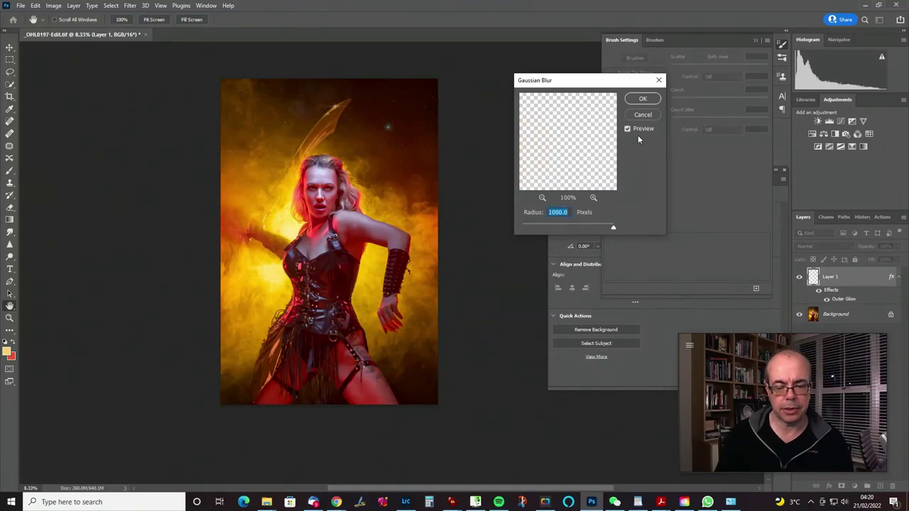
- Set the Gaussian Blur radius to 25 pixels, compare with the preview off and on, and apply the blur
text(25)
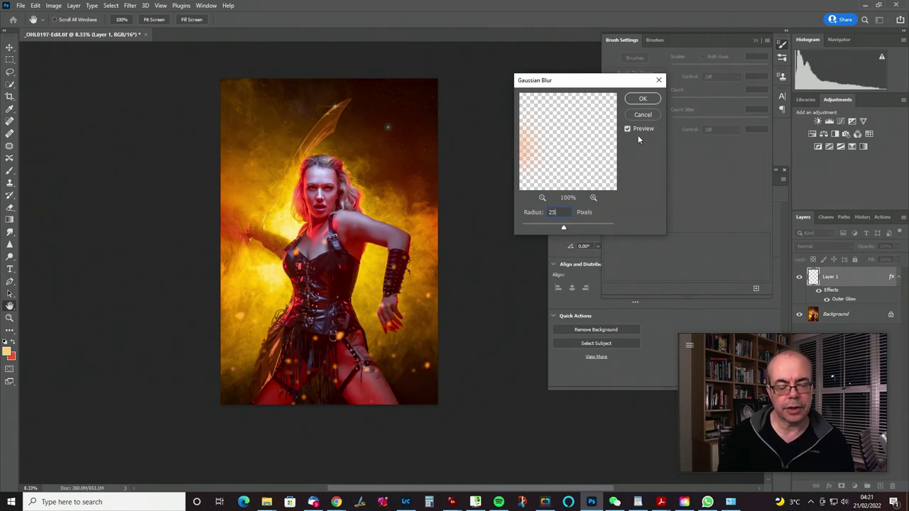
click(627, 129)
click(628, 129)
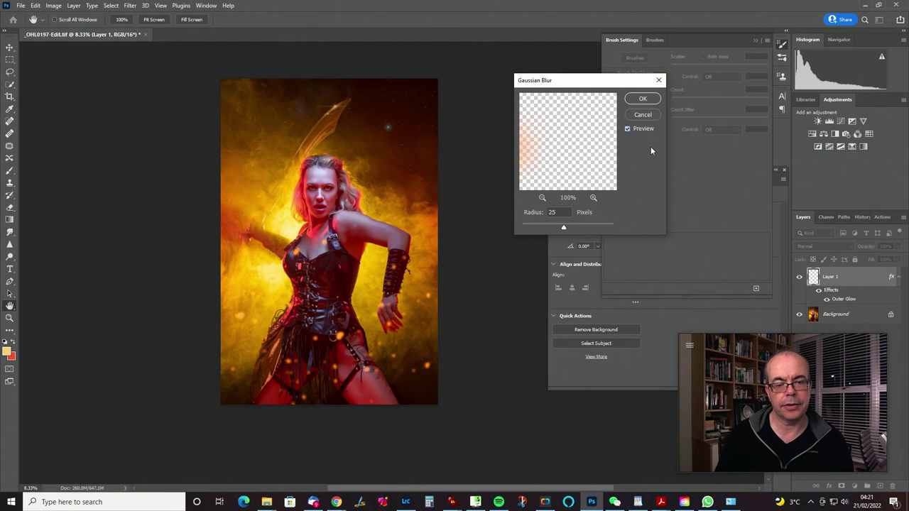
click(642, 98)
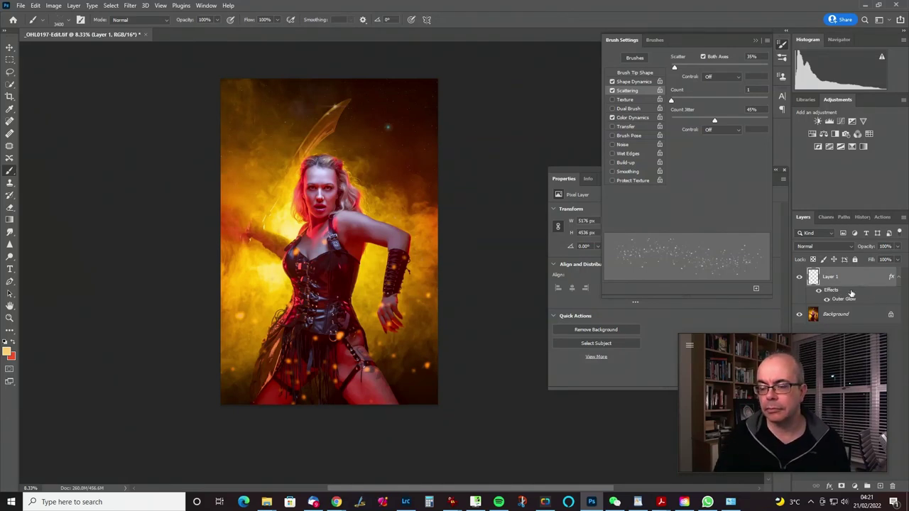
- Copy Layer 1's outer glow layer style and paste it onto a new layer created above it
right_click(842, 293)
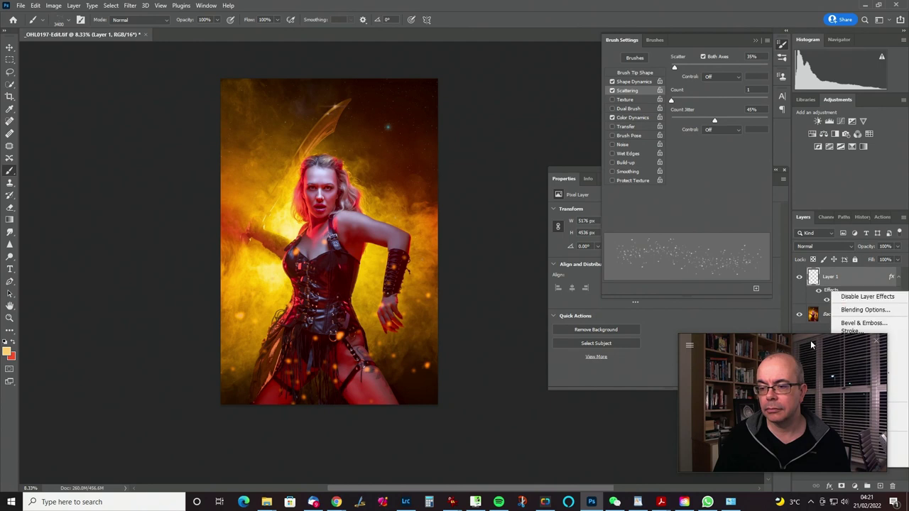
key(Escape)
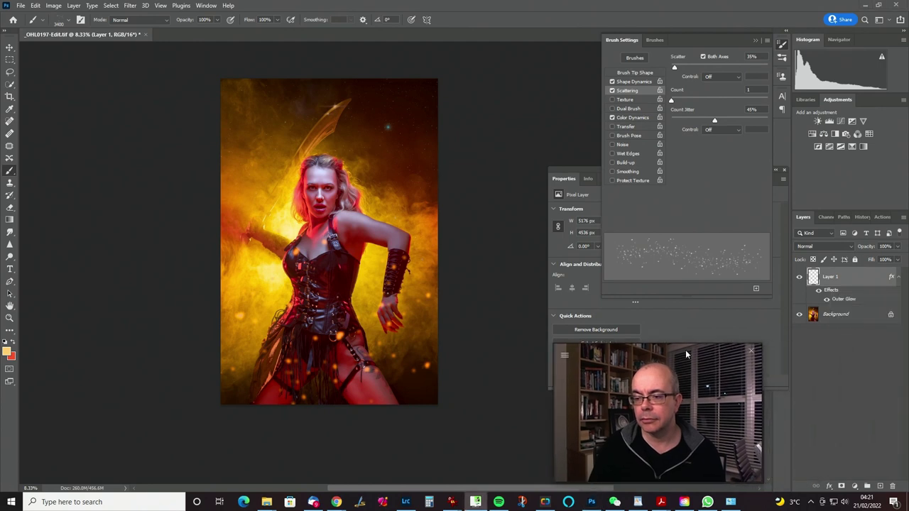
right_click(839, 293)
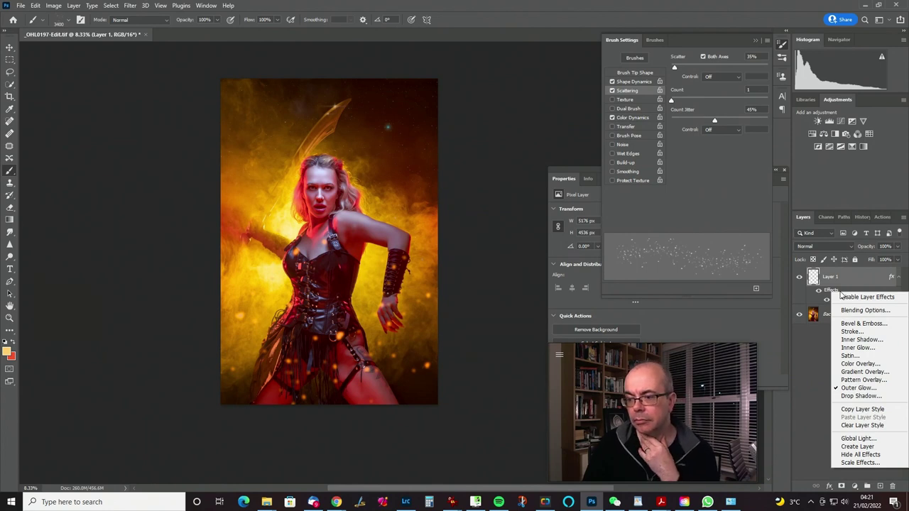
click(866, 411)
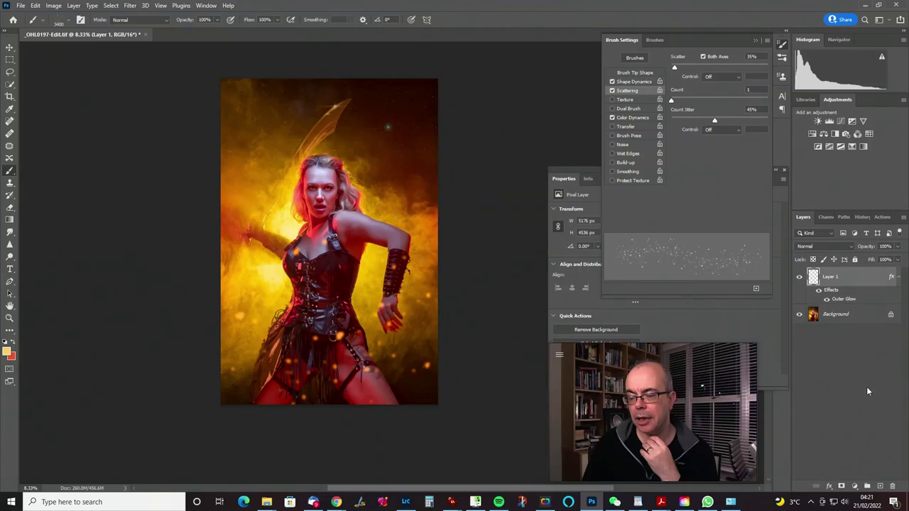
click(867, 485)
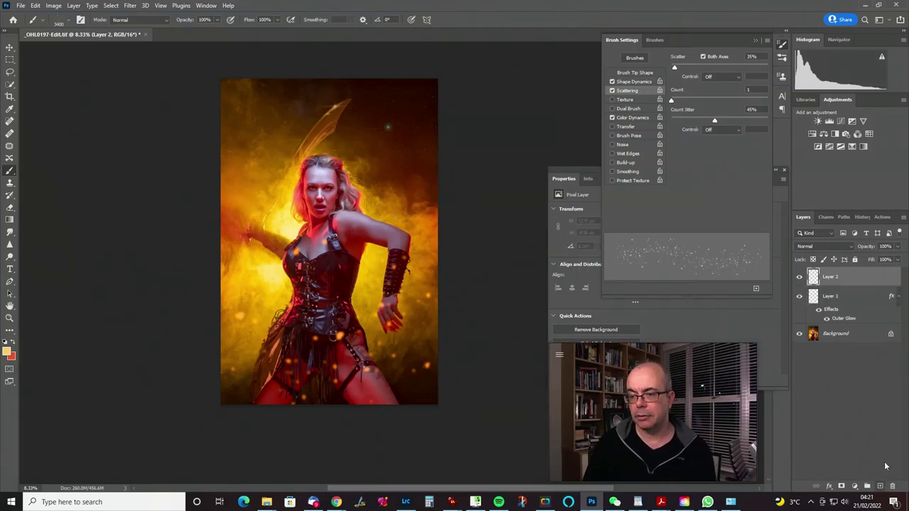
right_click(851, 278)
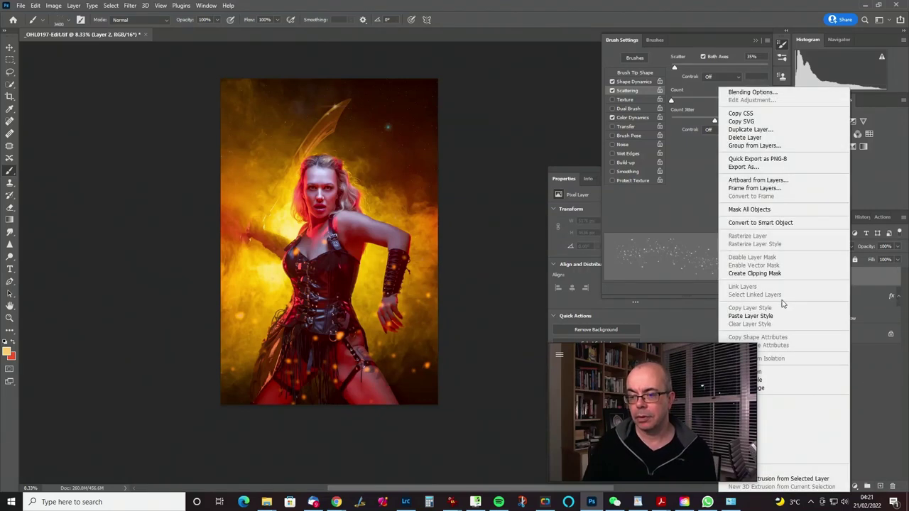
click(750, 316)
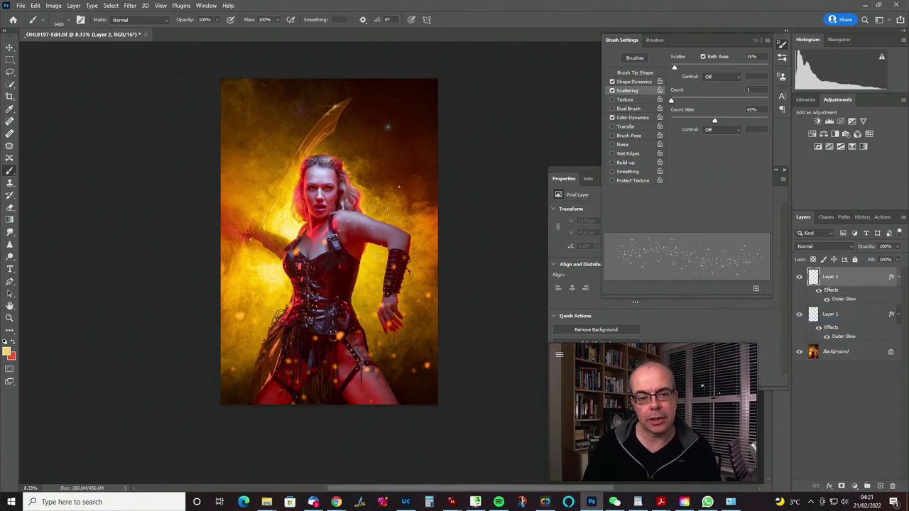
- Paint smaller sparks around the woman and across the sky on Layer 2 with the speckle brush at about 2300 px
mouse_move(366, 203)
mouse_down()
mouse_move(384, 248)
mouse_move(396, 179)
mouse_up()
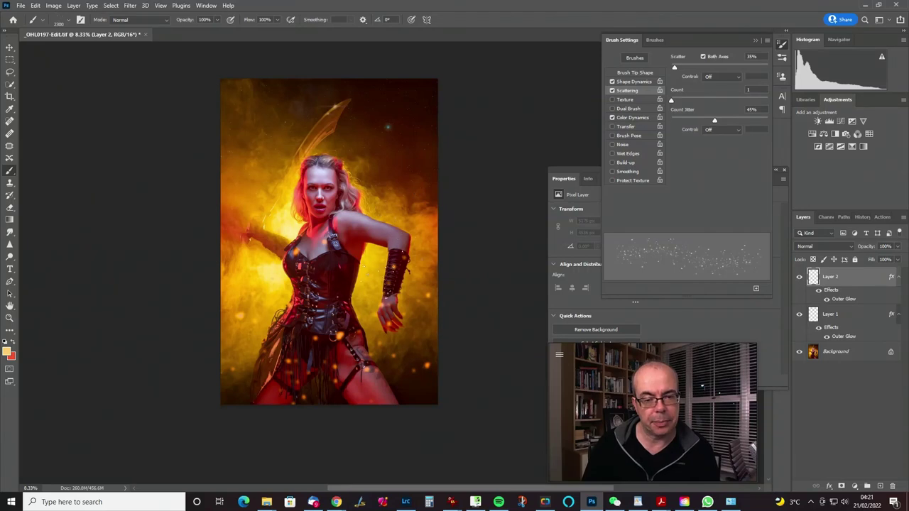
drag(366, 273, 389, 282)
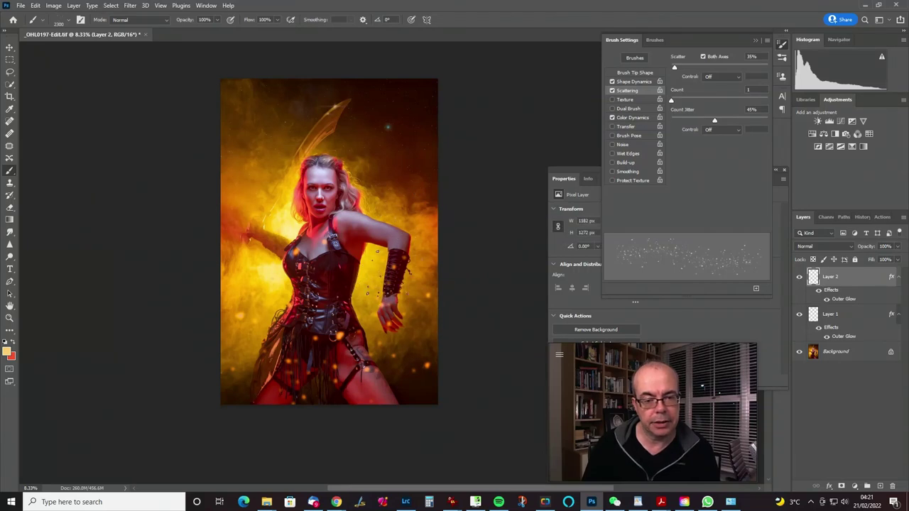
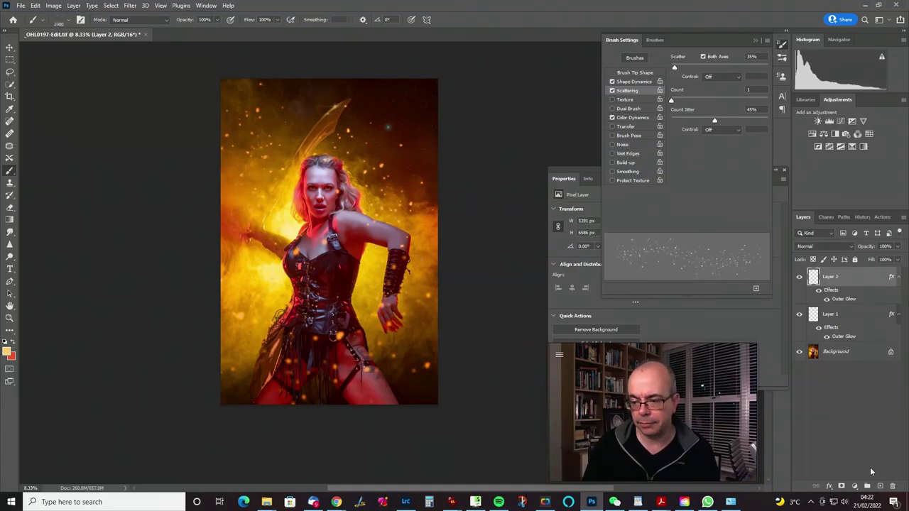
- Create a new layer above Layer 2, paste the outer glow layer style onto it, and paint finer sparks at about 1500 px
click(880, 486)
right_click(840, 275)
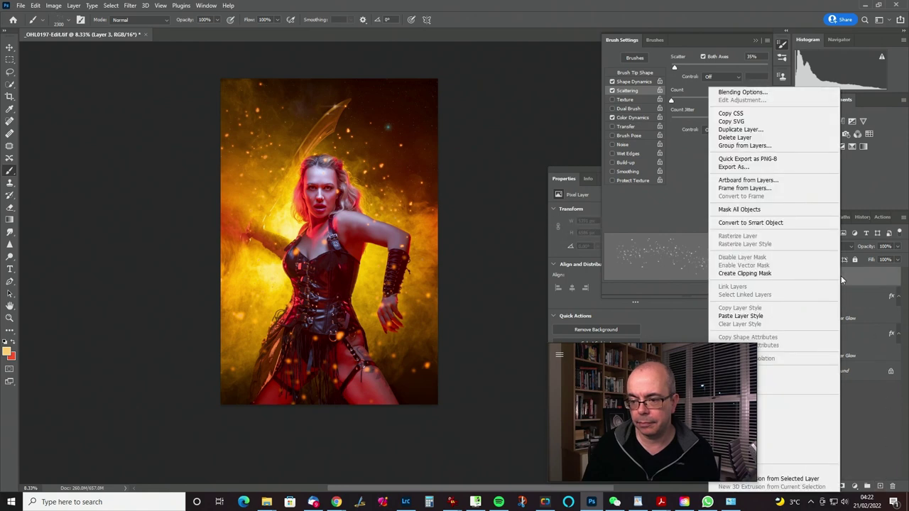
click(764, 316)
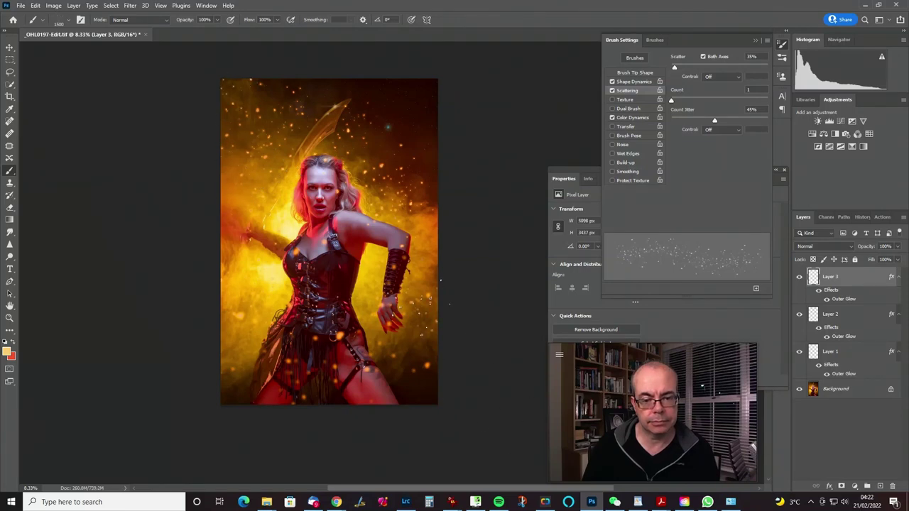
- Group Layer 3 with Layer 2 and mask the woman out of the group using the saved Model selection
shift+click(871, 312)
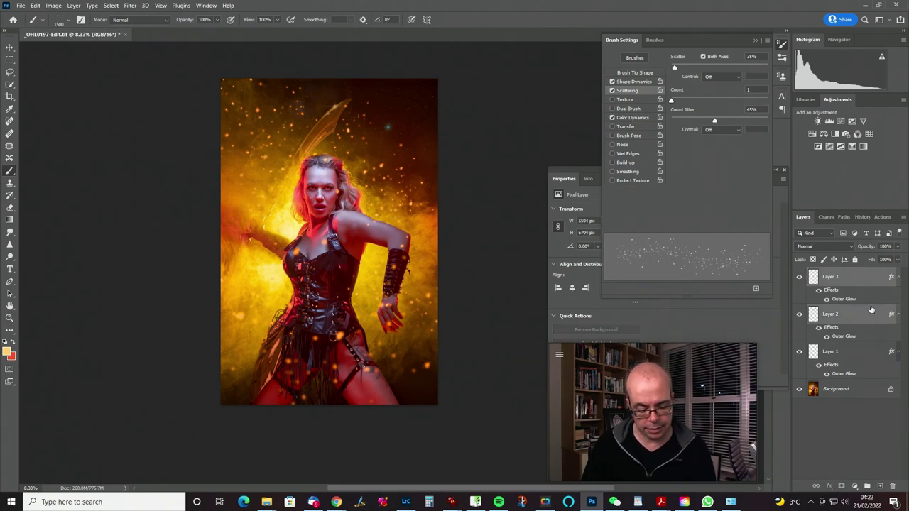
key(ctrl+g)
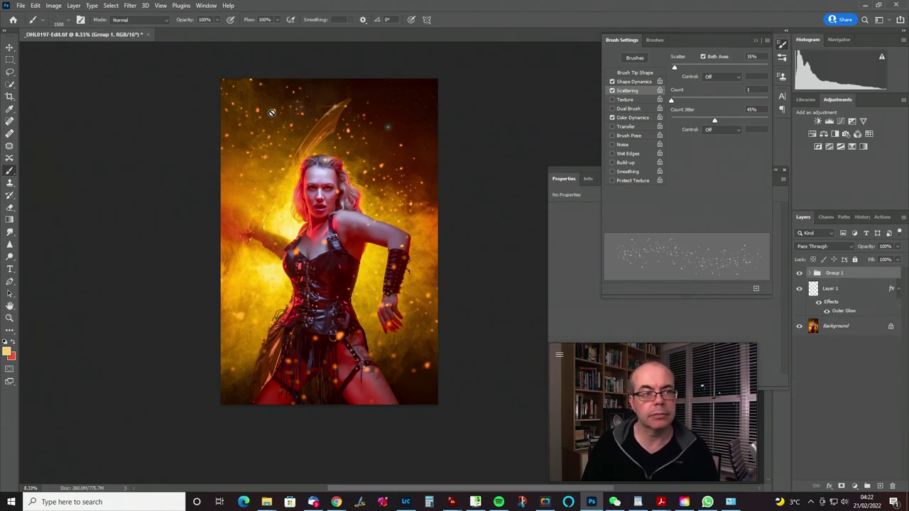
click(113, 7)
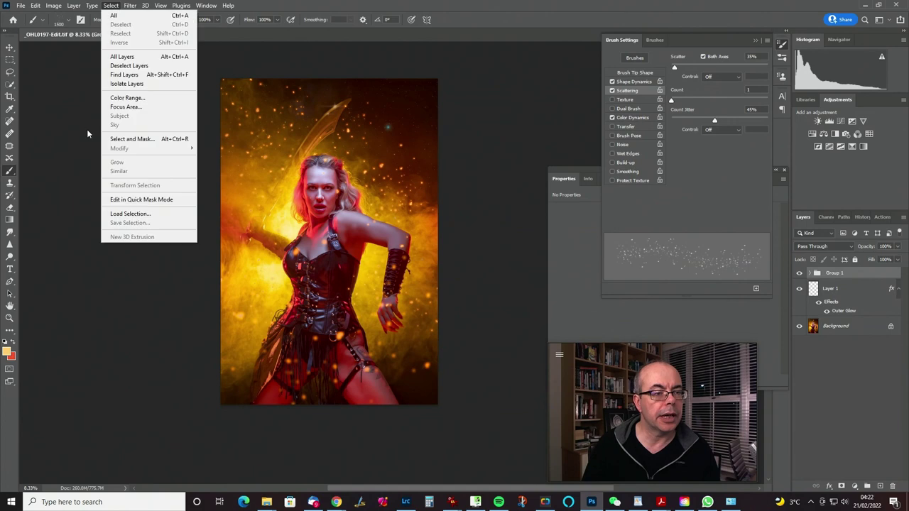
click(146, 215)
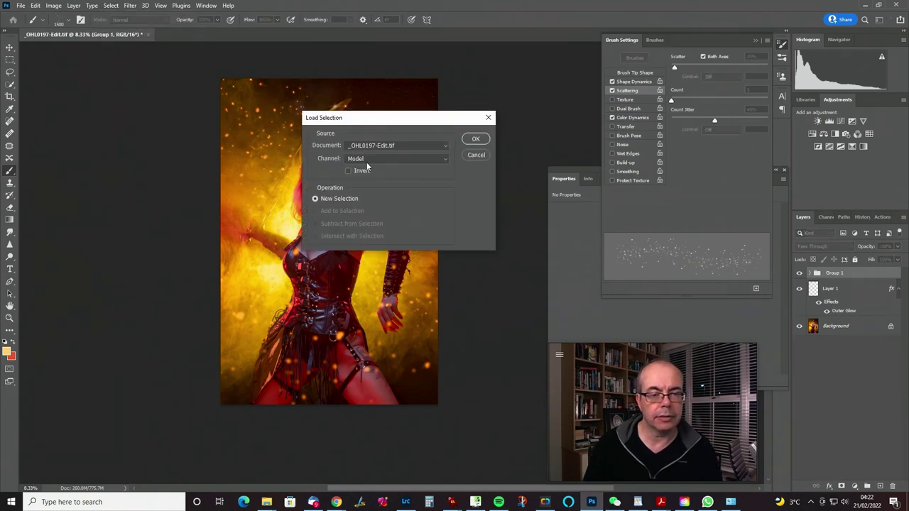
click(476, 140)
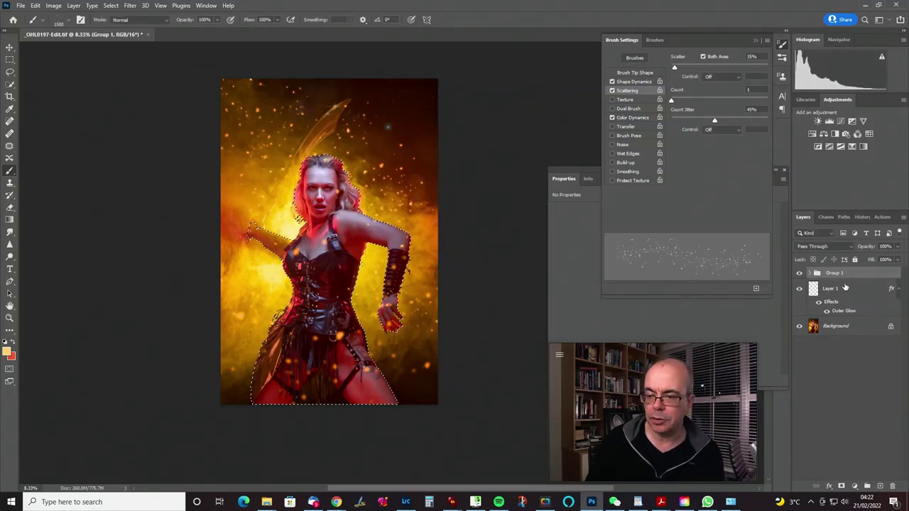
click(841, 487)
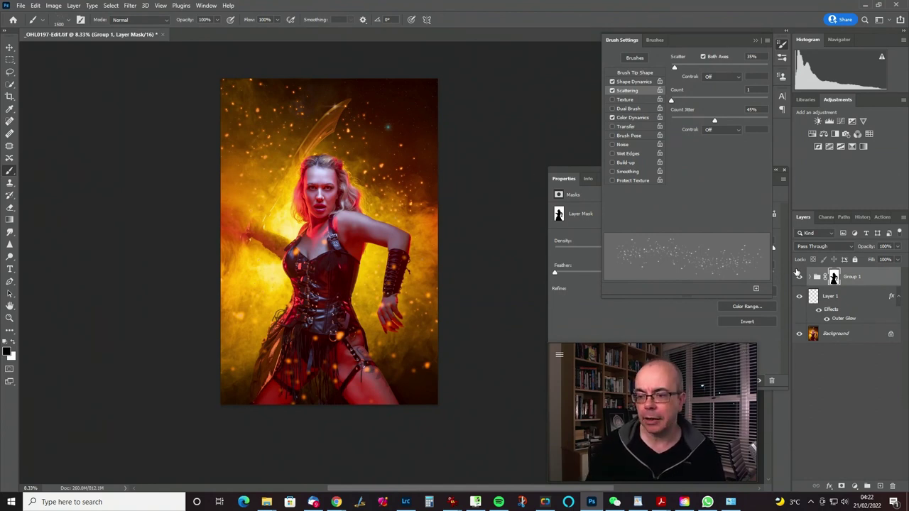
- Add a blank layer mask to Layer 3 inside Group 1
click(816, 276)
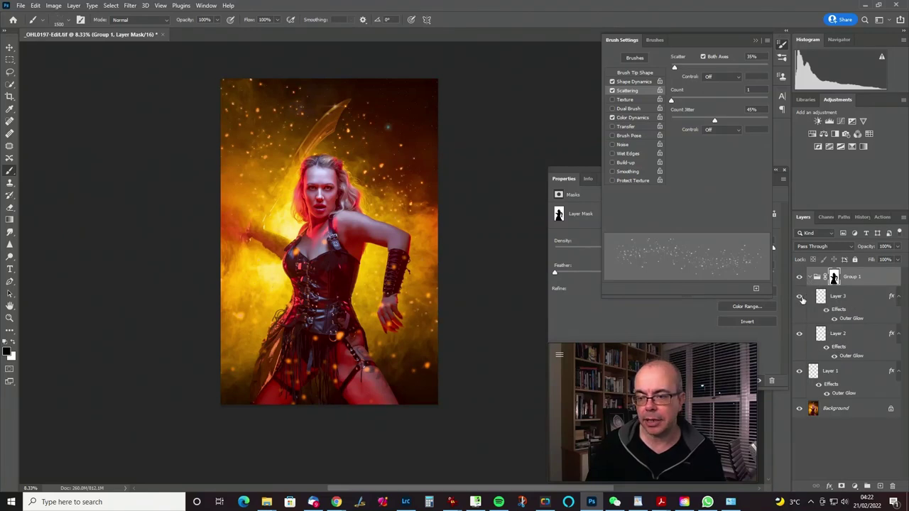
click(864, 300)
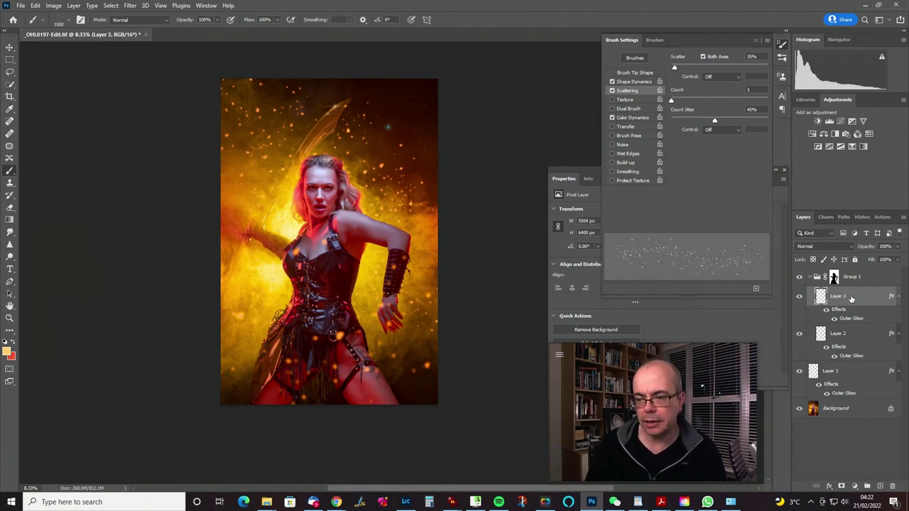
click(853, 487)
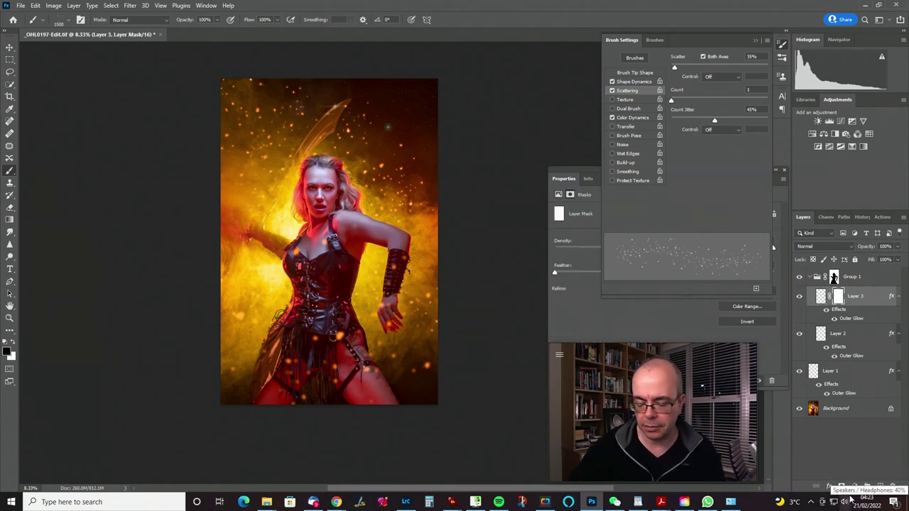
- Mask out the fine sparks over the sword on the Layer 3 and Group 1 masks, using a soft round brush at about 175 px
click(69, 20)
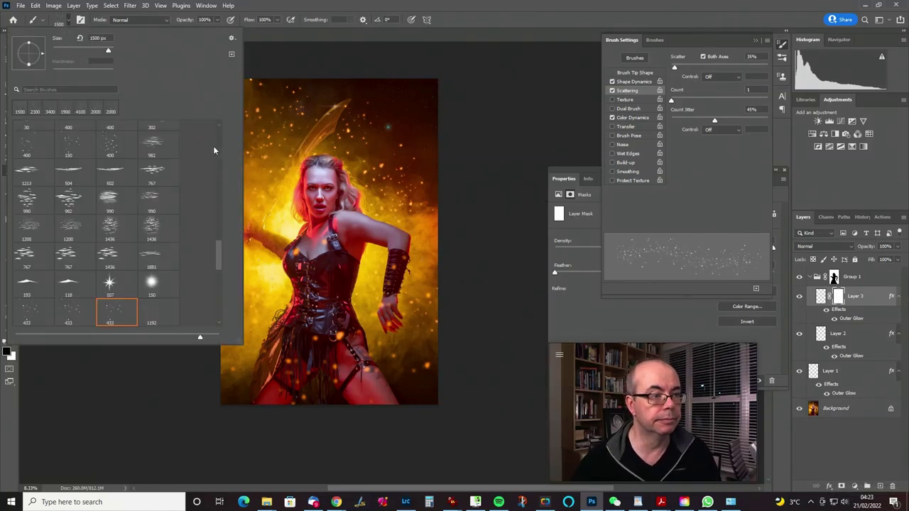
scroll(218, 142, up, 10)
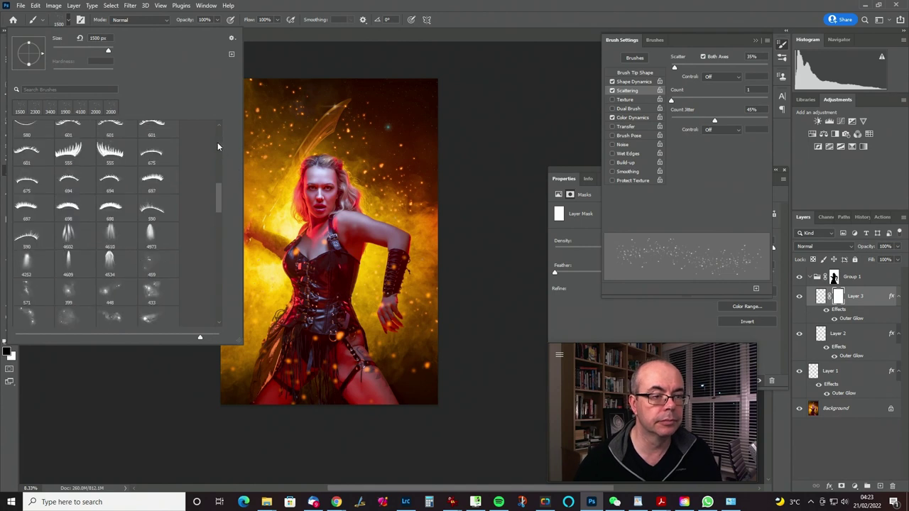
click(157, 236)
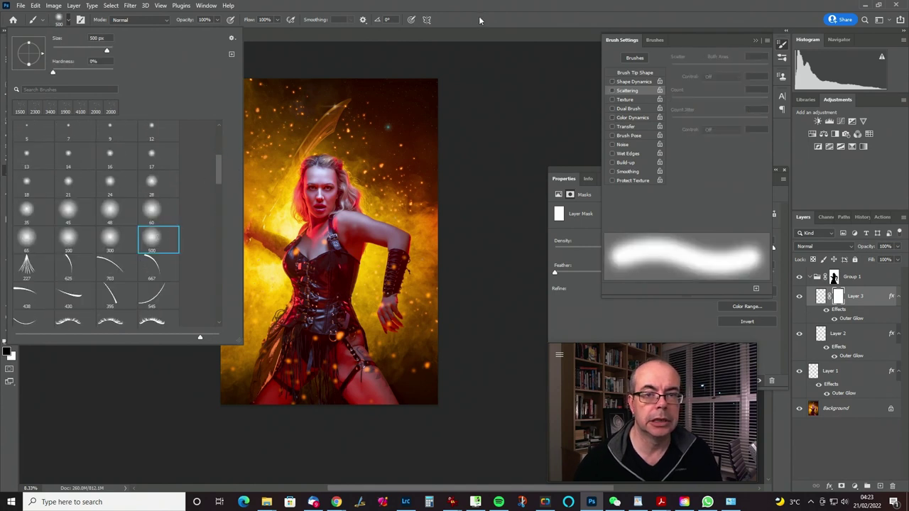
click(476, 43)
key(ctrl+plus)
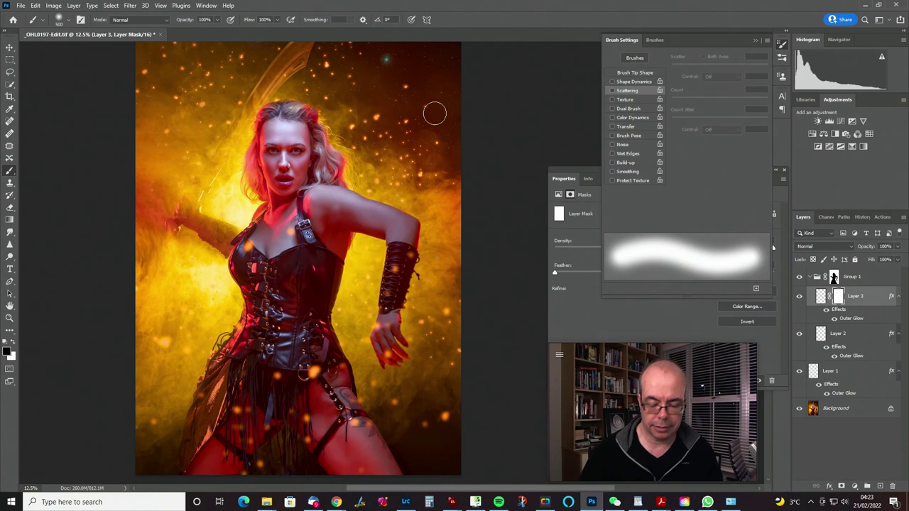
key(bracketleft)
key(bracketleft)
key(bracketleft)
key(bracketleft)
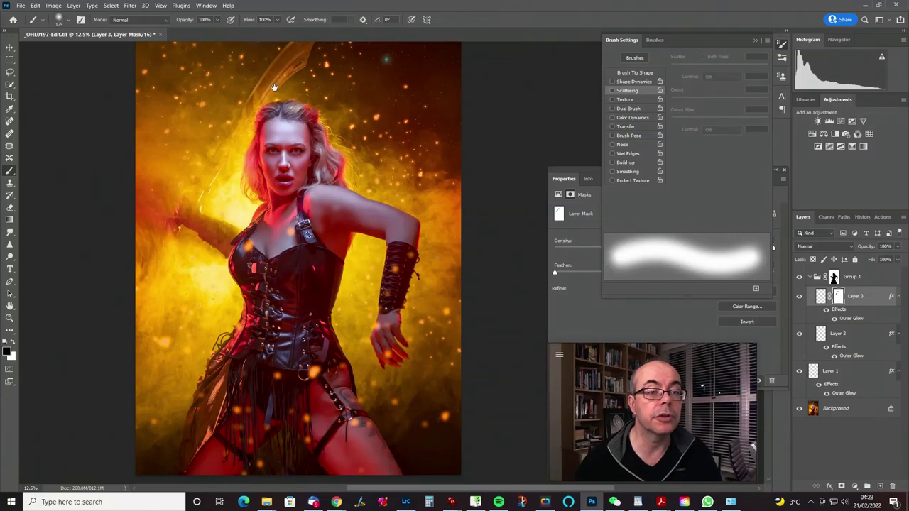
drag(276, 86, 244, 126)
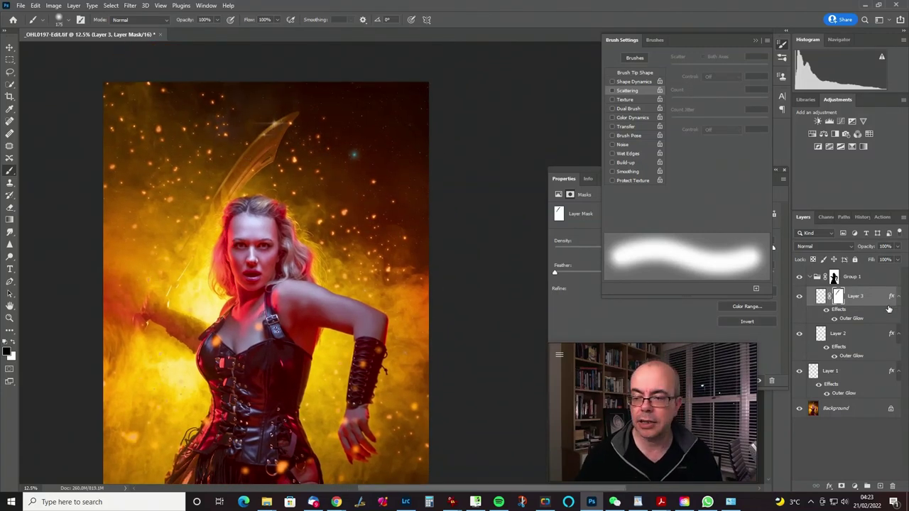
click(834, 277)
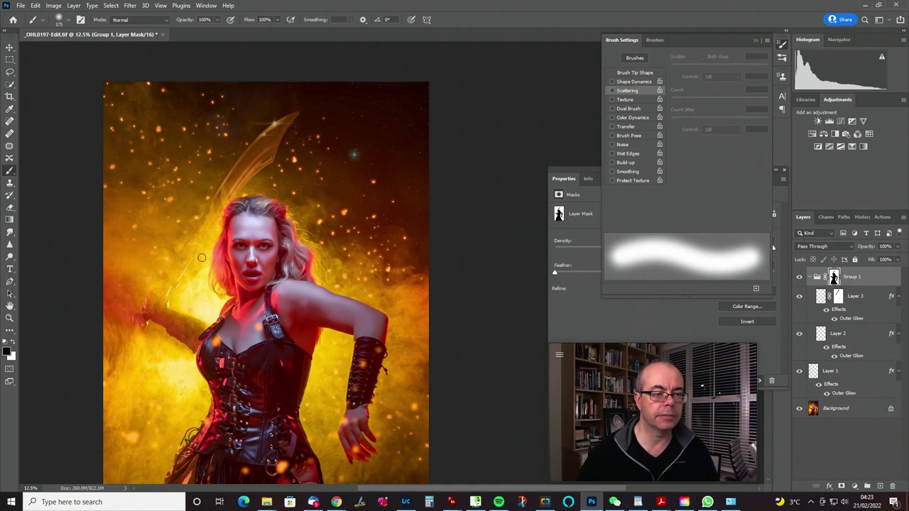
key(ctrl+0)
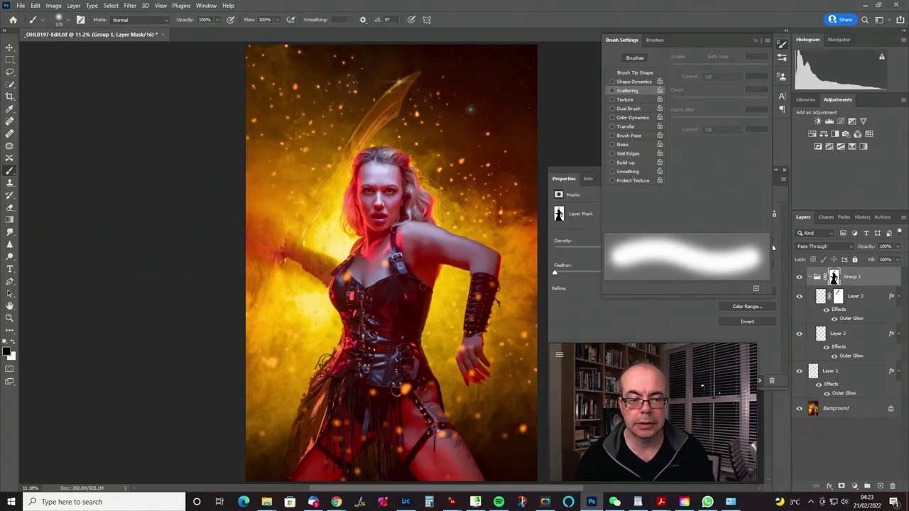
- Add a mask to Layer 1 and paint out the blurred sparks over the woman's chest with a 700 px soft brush
key(bracketright)
key(bracketright)
key(bracketright)
key(bracketright)
key(bracketright)
key(bracketright)
key(bracketright)
key(bracketright)
key(bracketright)
key(bracketright)
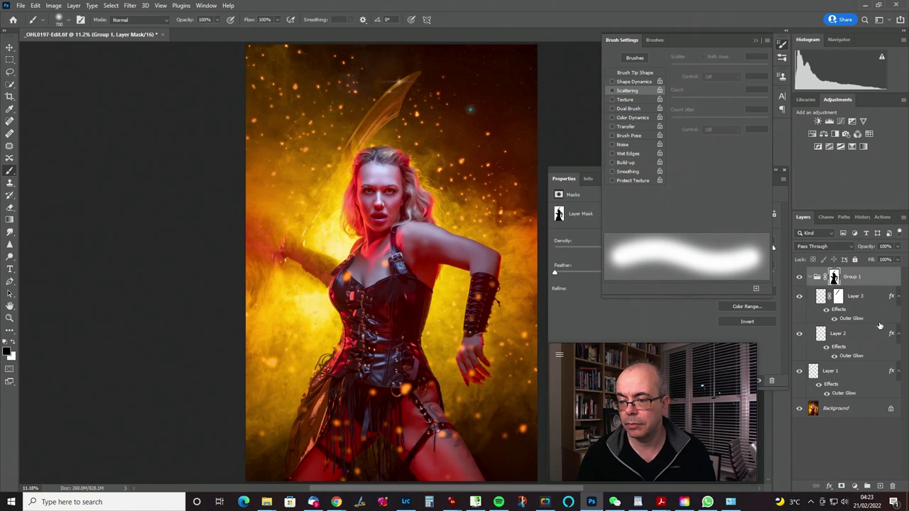
click(847, 374)
click(841, 486)
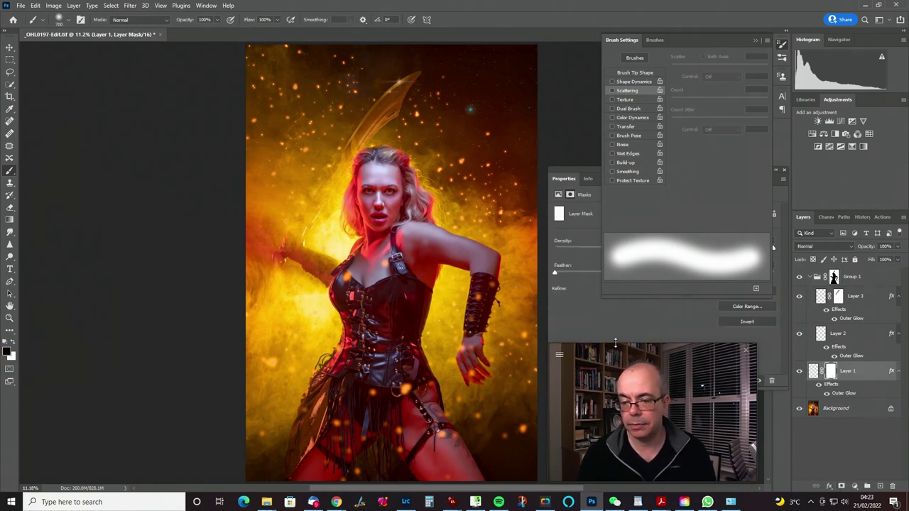
mouse_move(380, 268)
mouse_down()
mouse_move(382, 308)
mouse_move(365, 337)
mouse_move(359, 305)
mouse_up()
key(x)
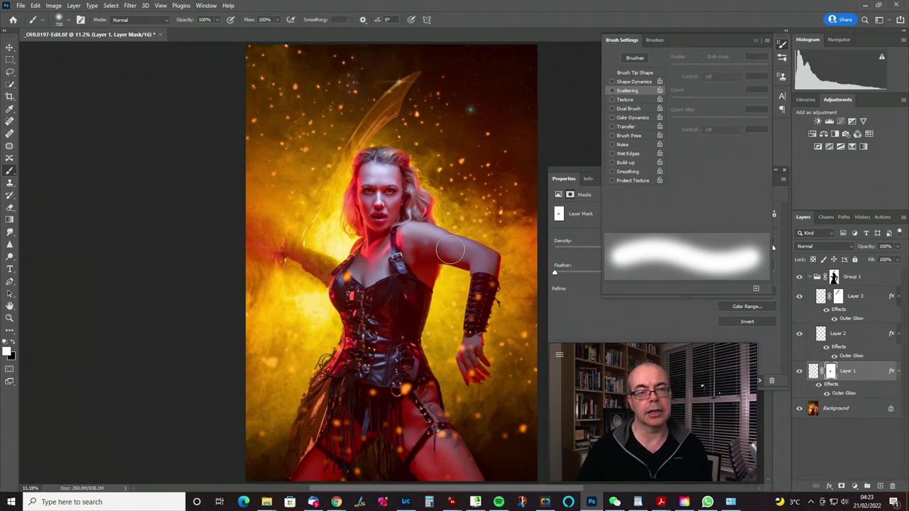
- Fade the fine sparks around the woman on Layer 3's mask with a soft 1600 px black brush at 50% opacity
key(ctrl+minus)
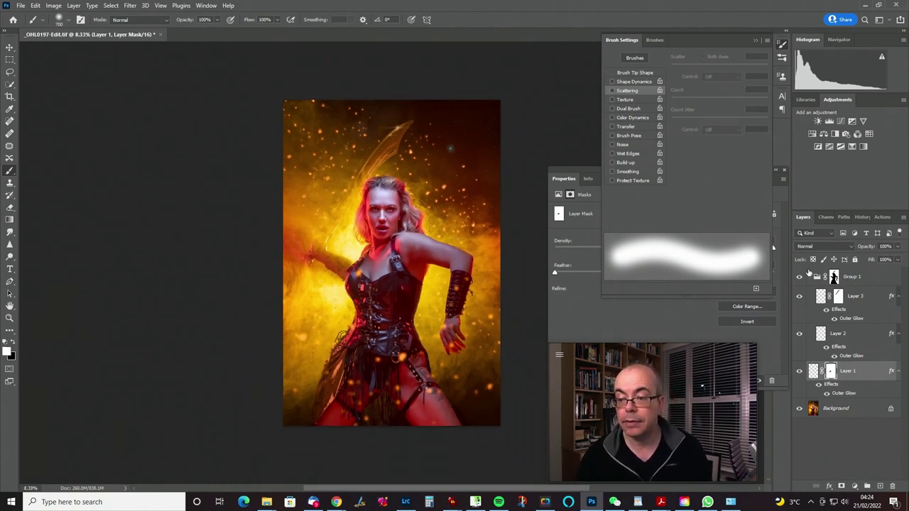
click(834, 277)
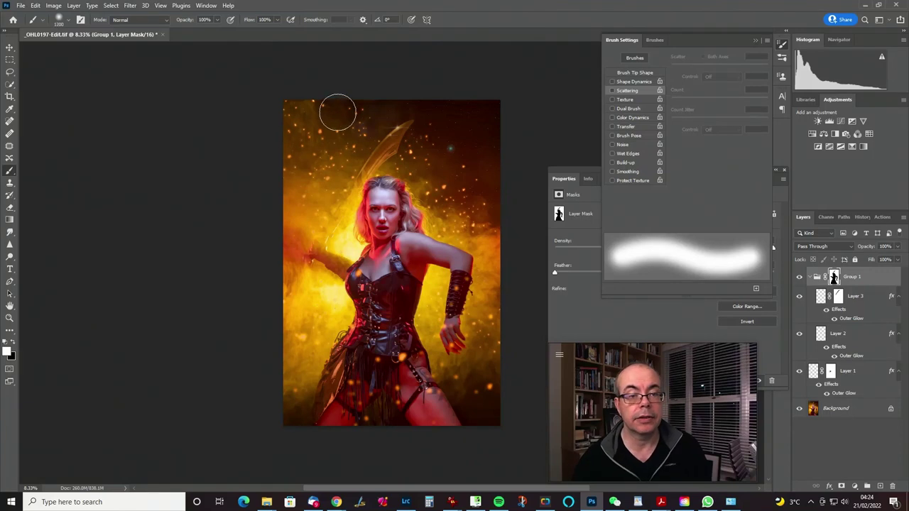
key(5)
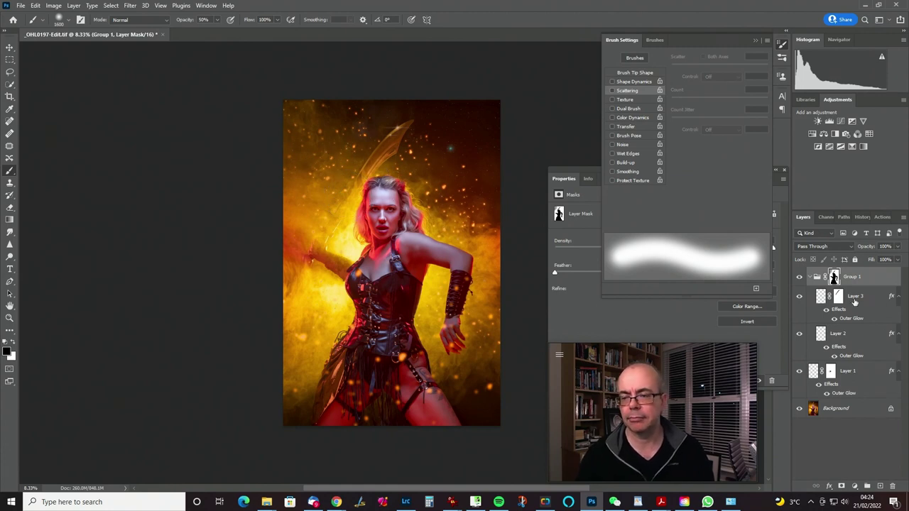
click(838, 297)
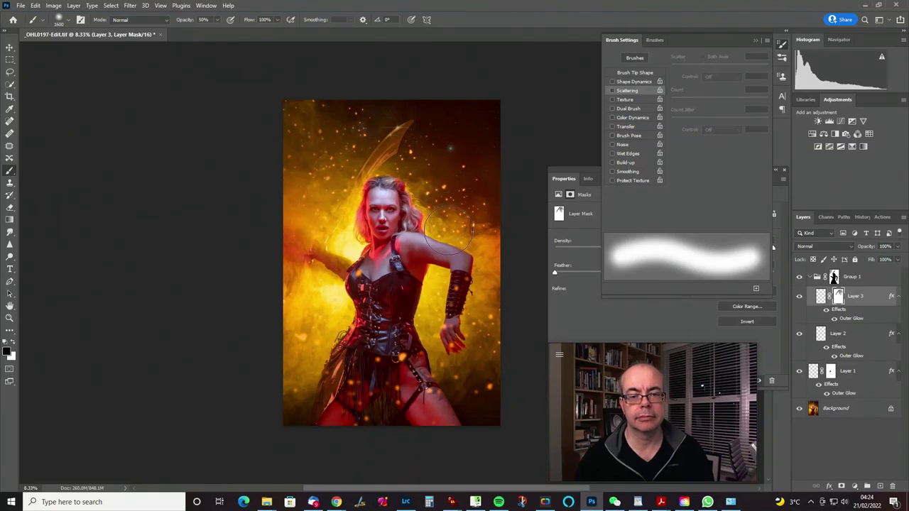
mouse_move(344, 252)
mouse_down()
mouse_move(300, 320)
mouse_move(469, 294)
mouse_move(479, 316)
mouse_up()
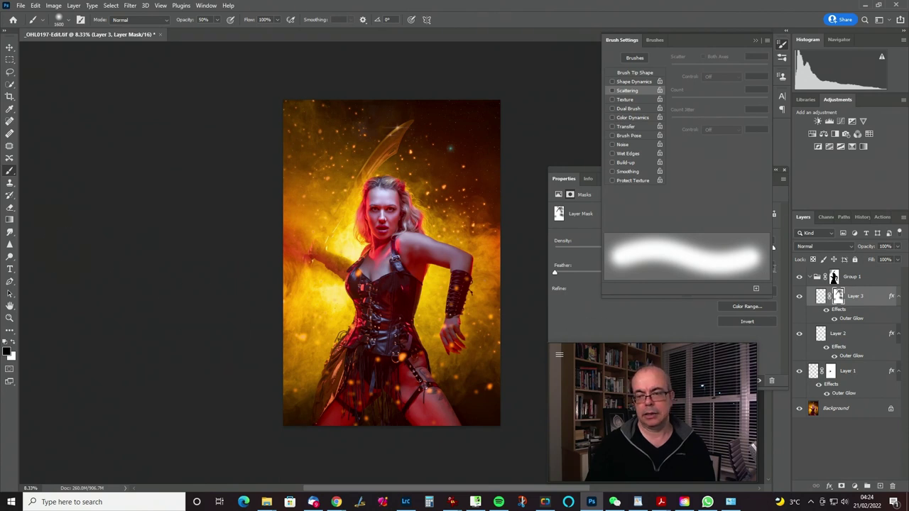
- Combine Group 1 and Layer 1 into a single group above the background
click(858, 279)
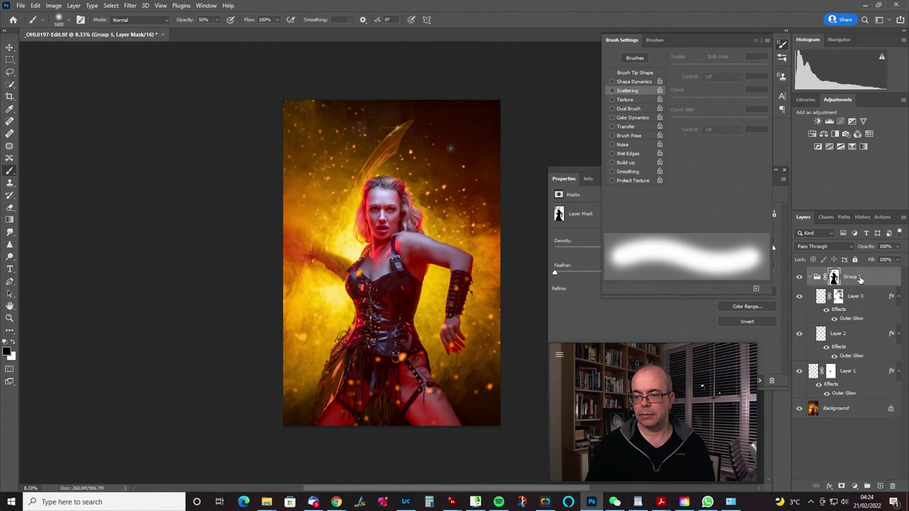
shift+click(872, 374)
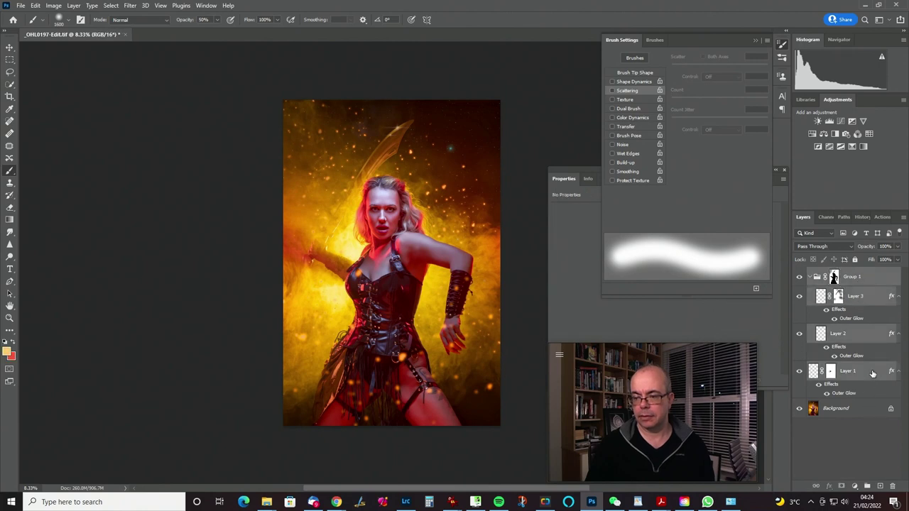
key(ctrl+g)
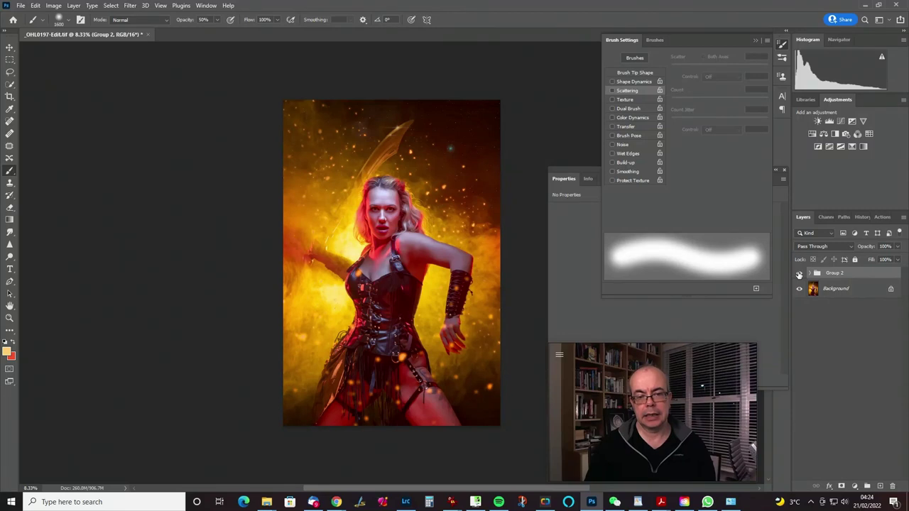
- Try a lower opacity on Group 2, compare the image with the group hidden and shown, and reduce its fill to 57%
drag(871, 247, 847, 248)
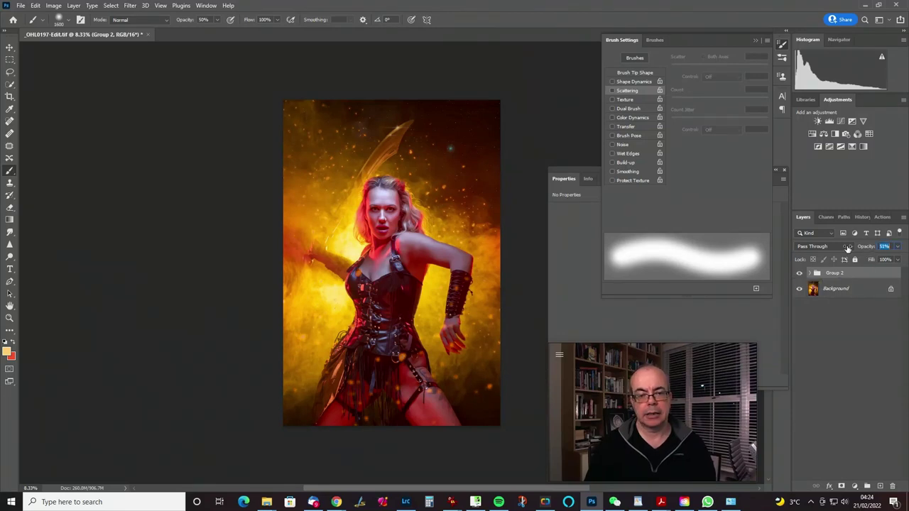
mouse_move(847, 248)
mouse_down()
mouse_move(896, 248)
mouse_move(870, 259)
mouse_move(797, 263)
mouse_move(837, 261)
mouse_up()
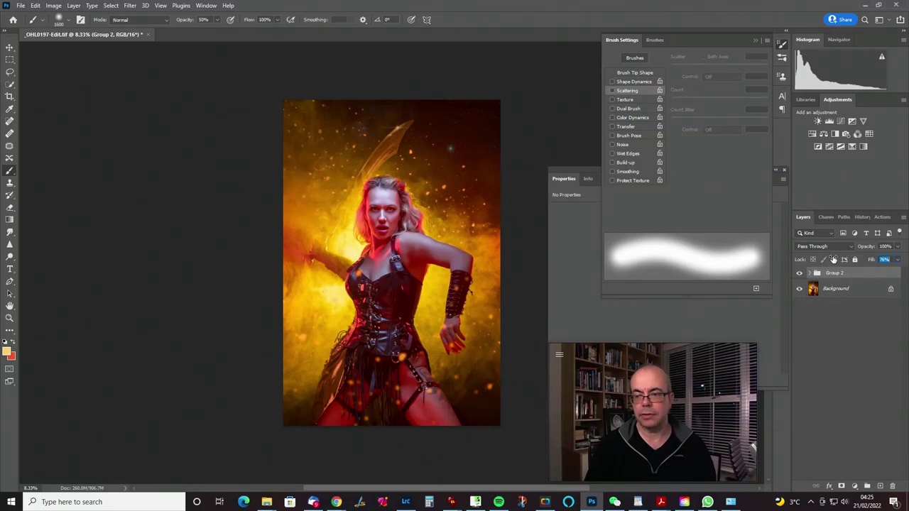
key(Return)
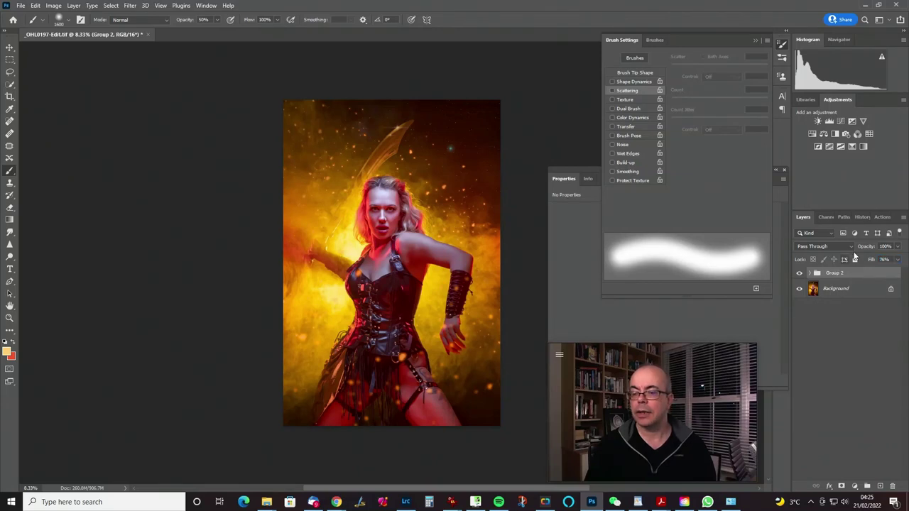
click(799, 274)
click(799, 274)
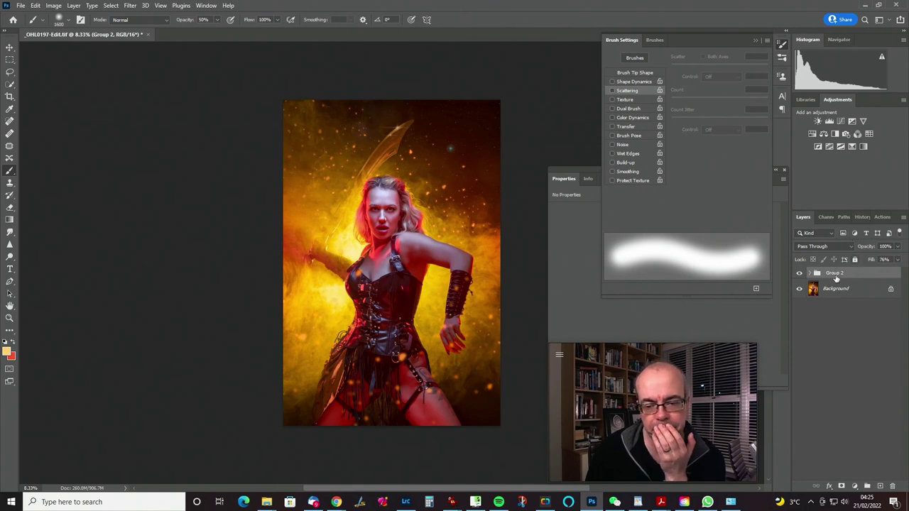
drag(871, 262, 863, 261)
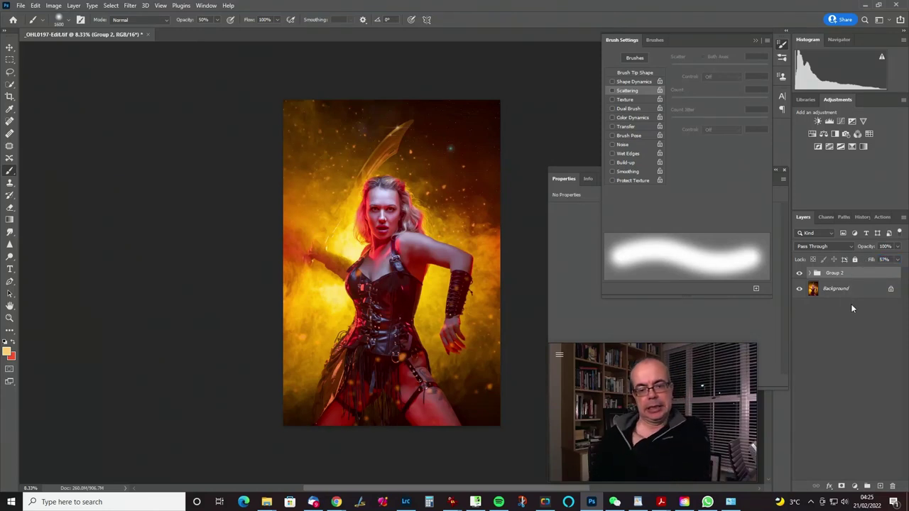
- Restore Group 2's fill to 100% and lower the opacity of Group 1 inside it to 49%
drag(868, 263, 906, 259)
click(810, 274)
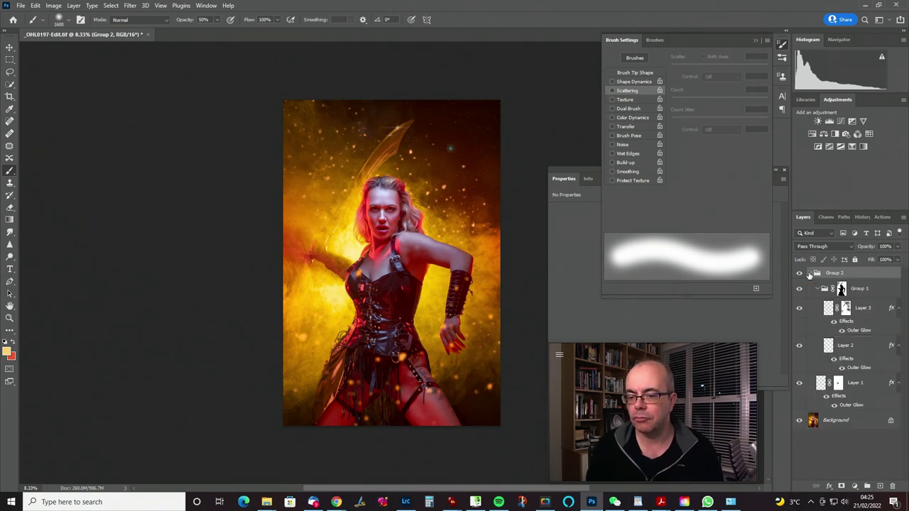
click(818, 289)
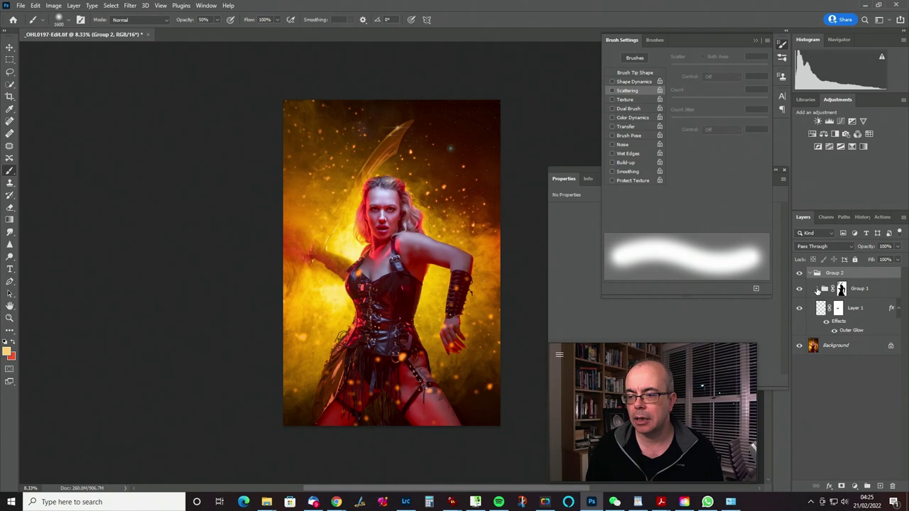
click(876, 291)
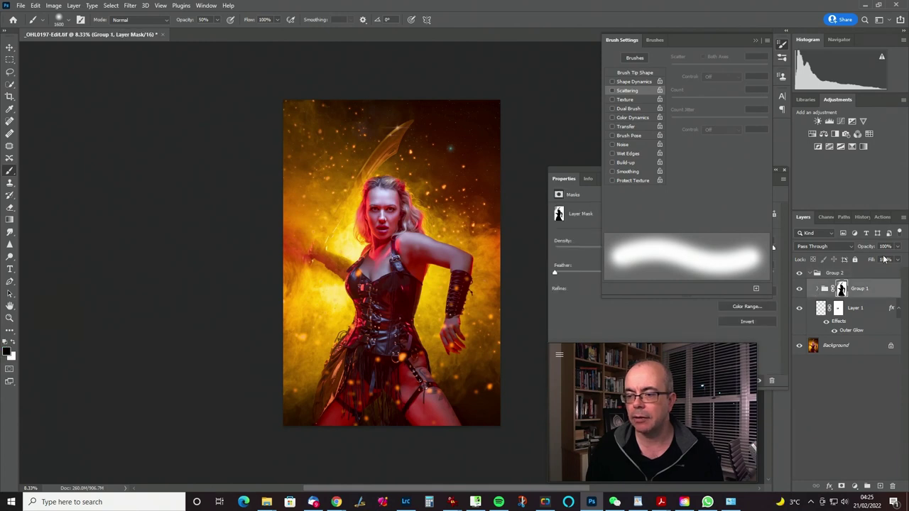
drag(875, 246, 848, 246)
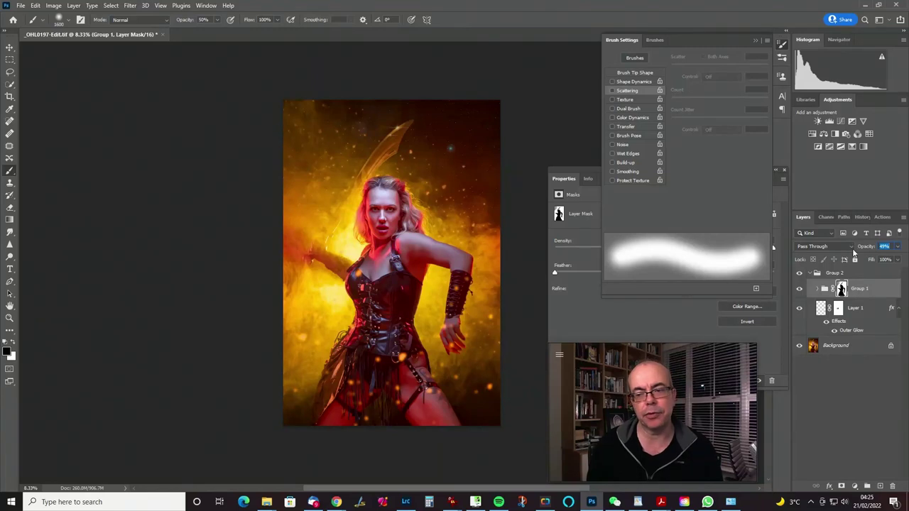
- Try reducing the fill of Layer 1 to 80%
click(873, 310)
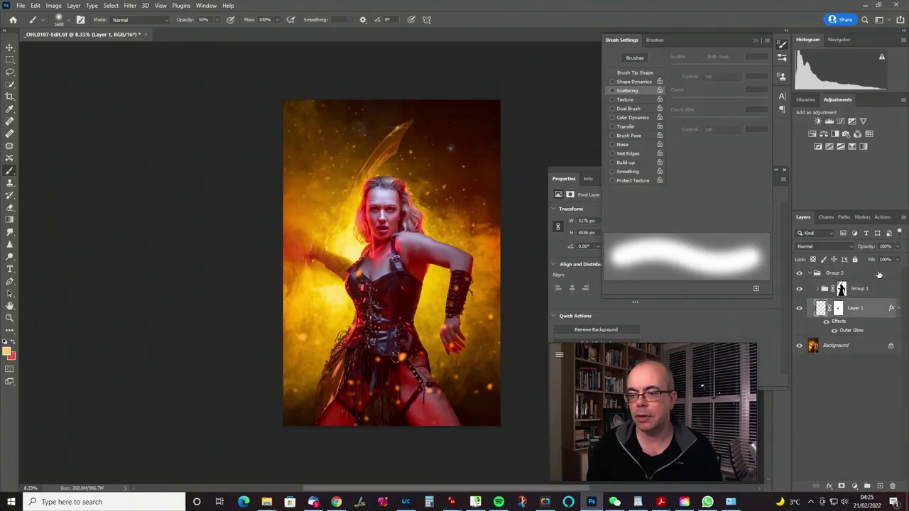
drag(872, 260, 857, 261)
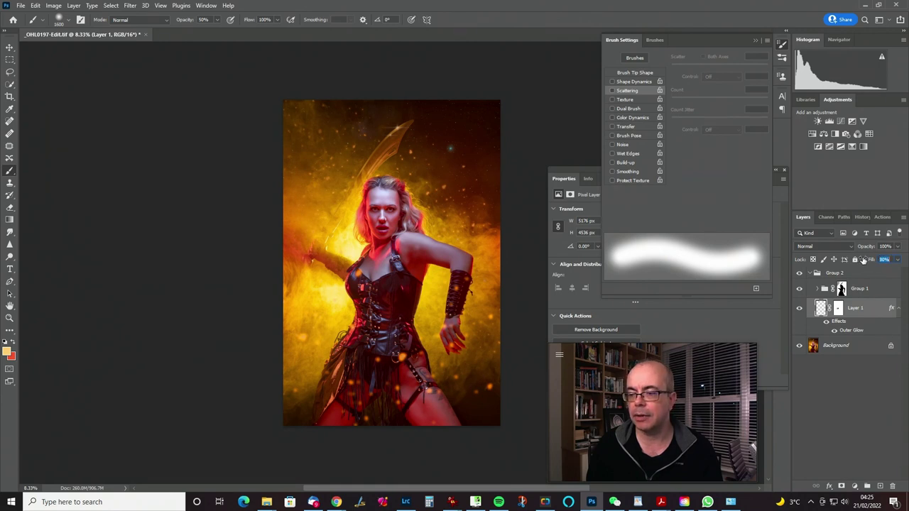
click(874, 290)
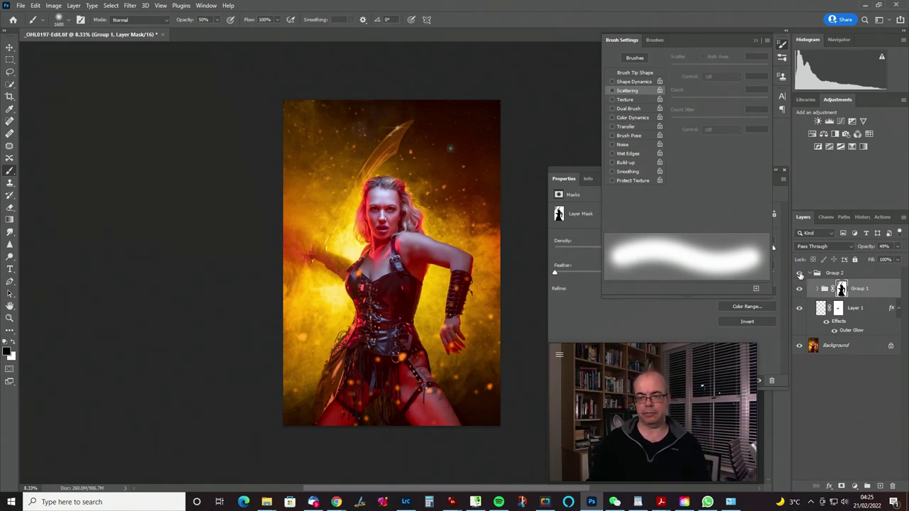
- Compare the image with the sparks in Group 2 hidden and shown
click(799, 274)
click(799, 274)
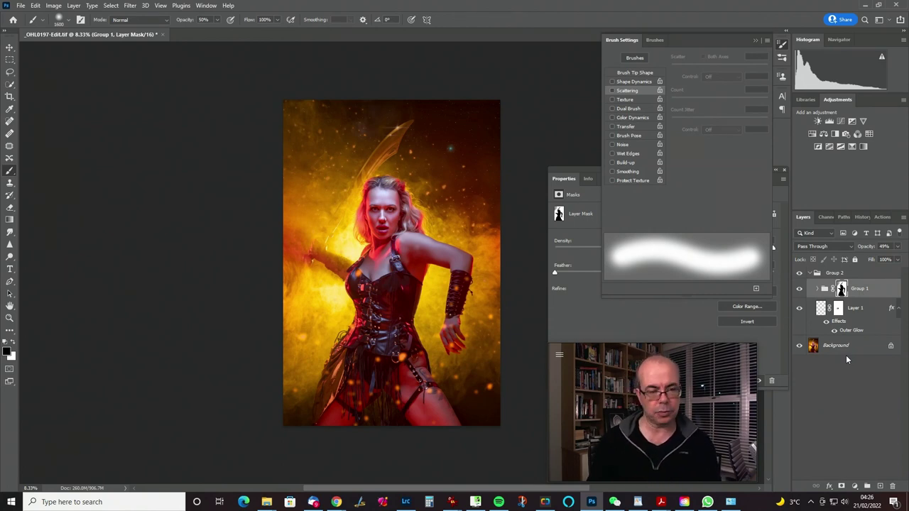
click(73, 5)
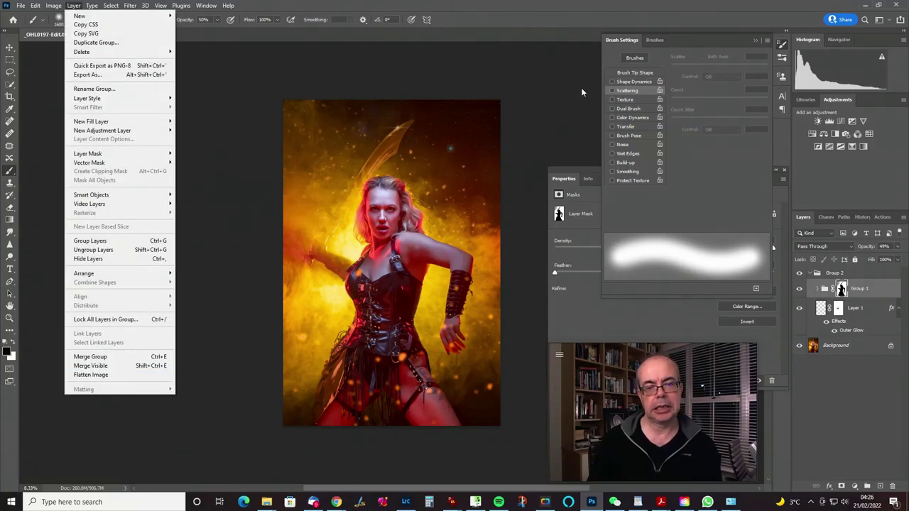
click(651, 217)
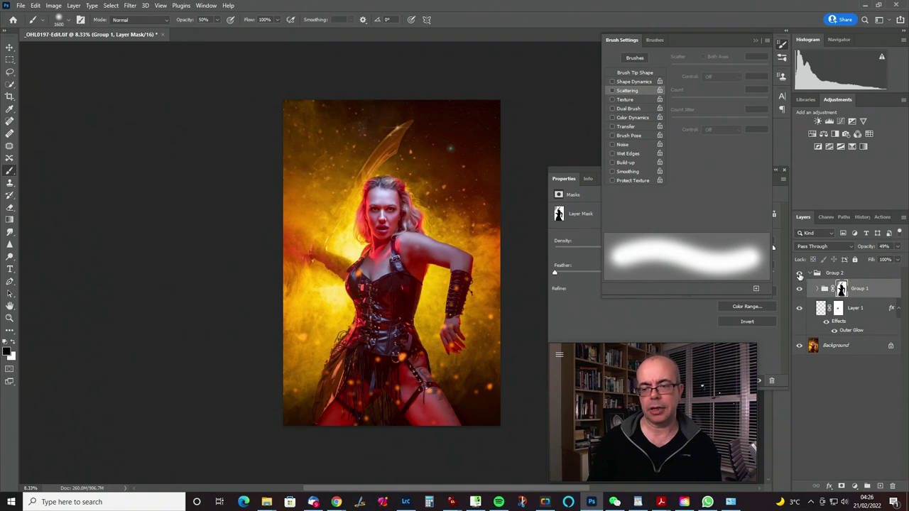
click(799, 274)
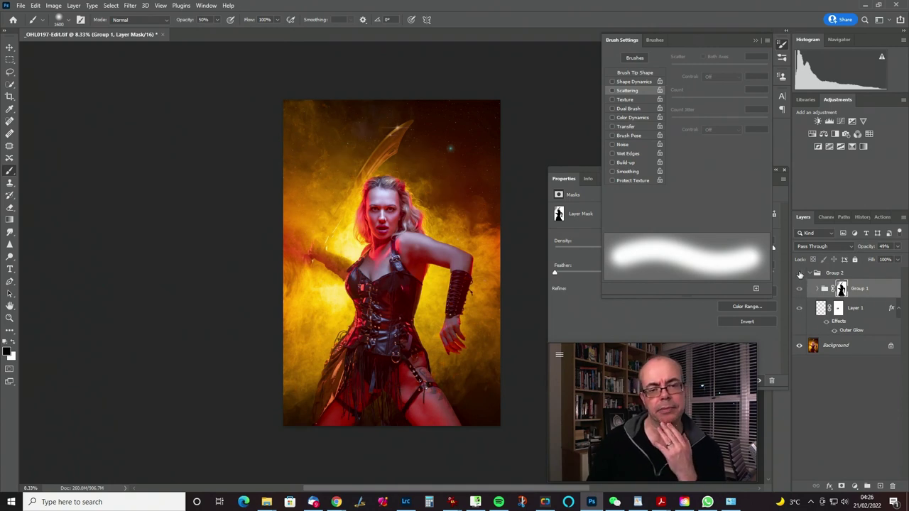
click(799, 274)
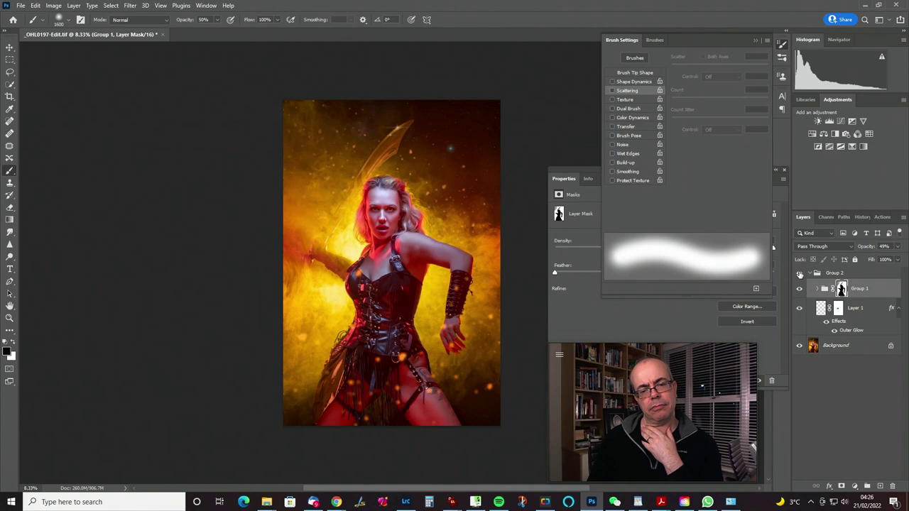
- Try a 59% opacity on Layer 1 with full fill, and return its opacity to 100%
click(866, 313)
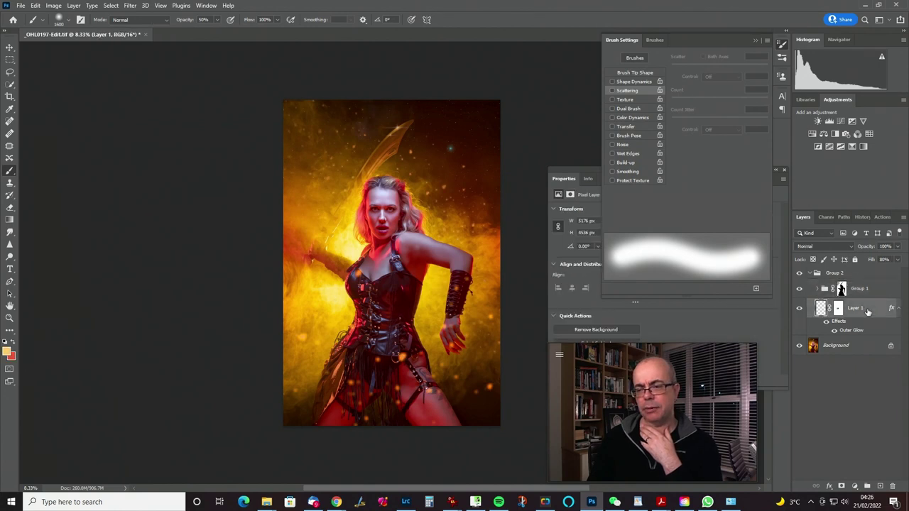
drag(873, 261, 852, 247)
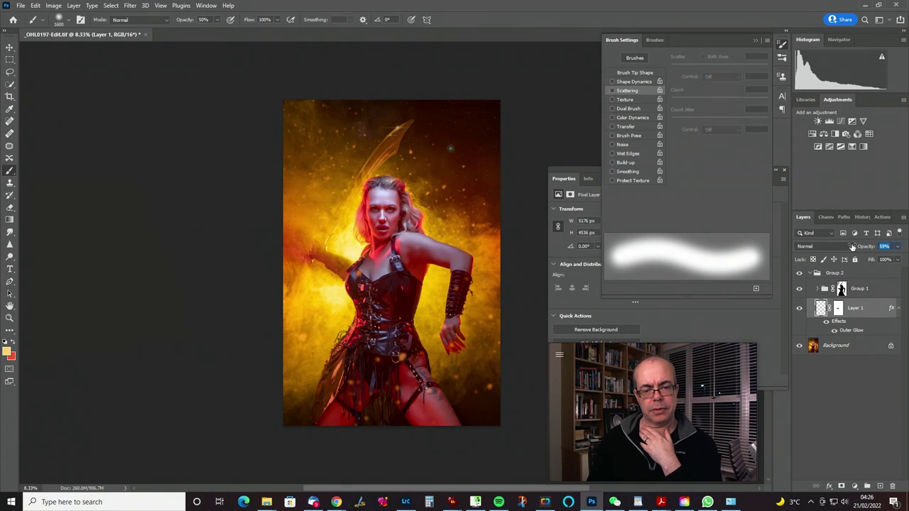
drag(851, 247, 905, 254)
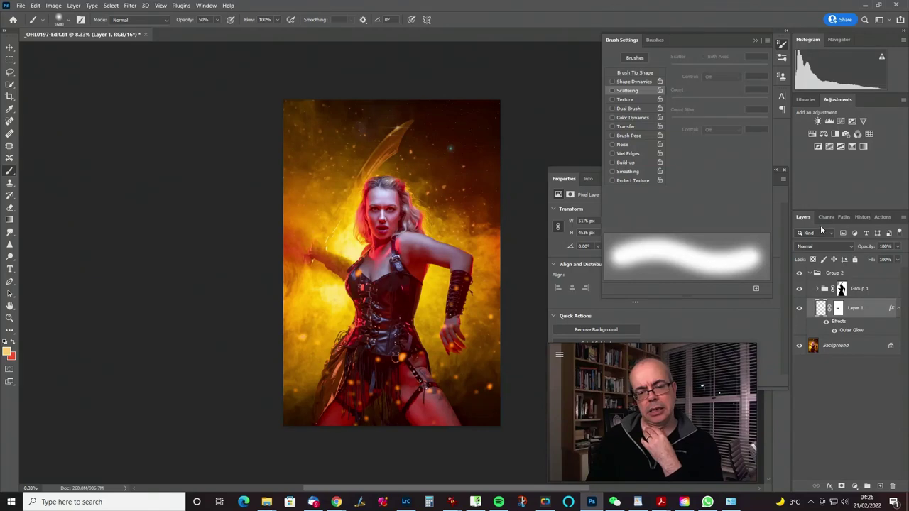
- Paint out the blurred sparks over the woman's hips on Layer 1's mask with a soft 1600 px black brush at 100% opacity
click(839, 309)
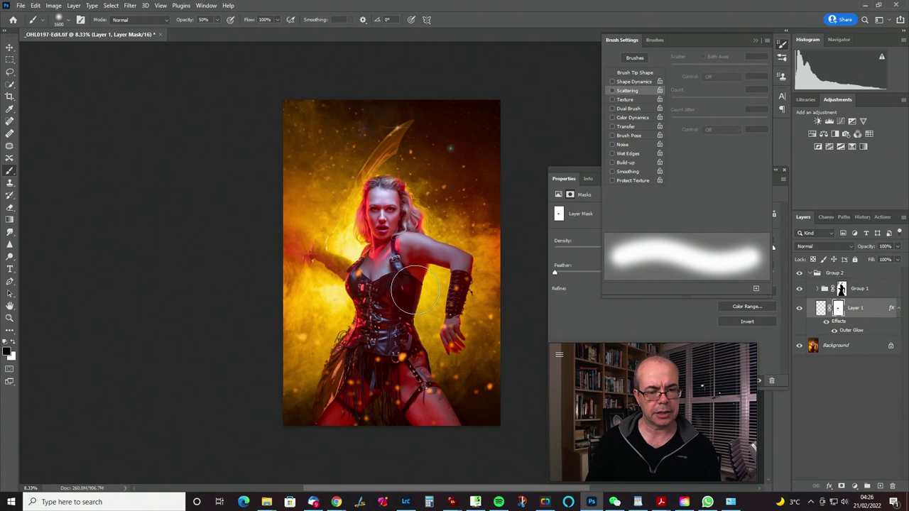
key(0)
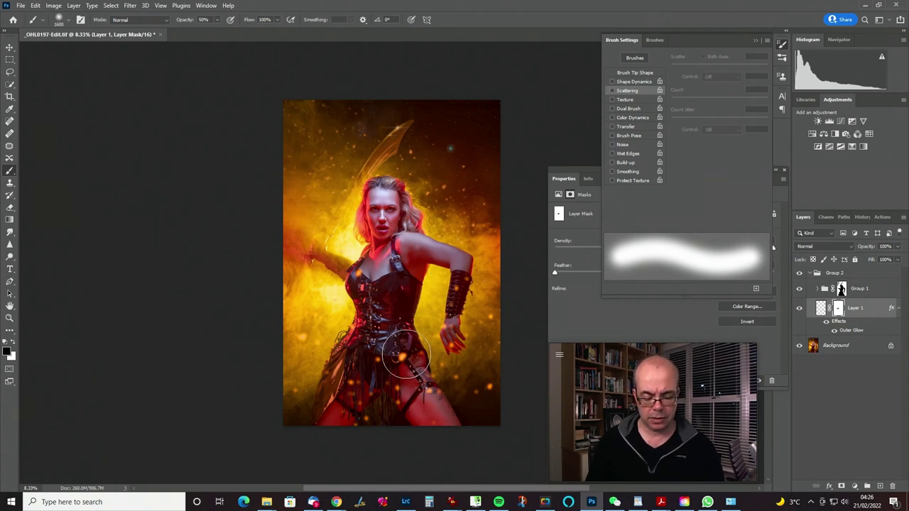
mouse_move(405, 355)
mouse_down()
mouse_move(393, 369)
mouse_move(402, 355)
mouse_move(440, 347)
mouse_up()
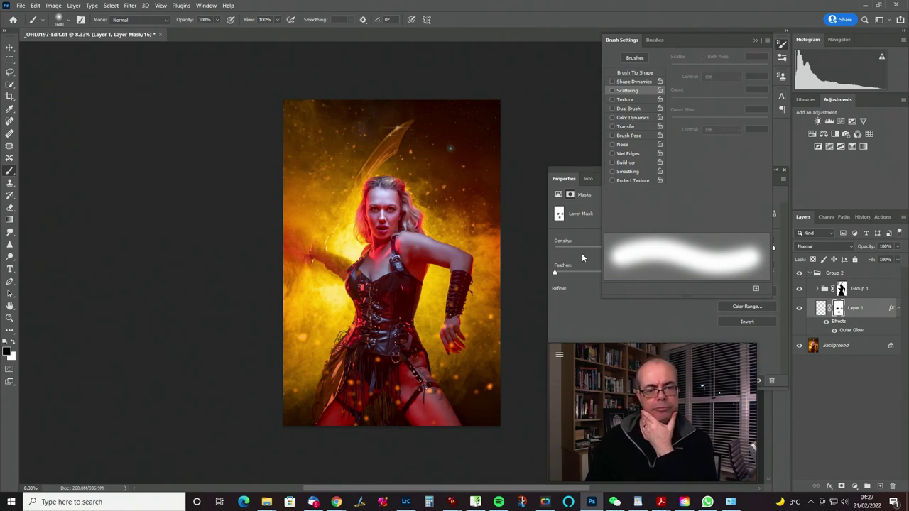
- Flatten the image and duplicate the Background as a new layer
click(75, 5)
click(121, 375)
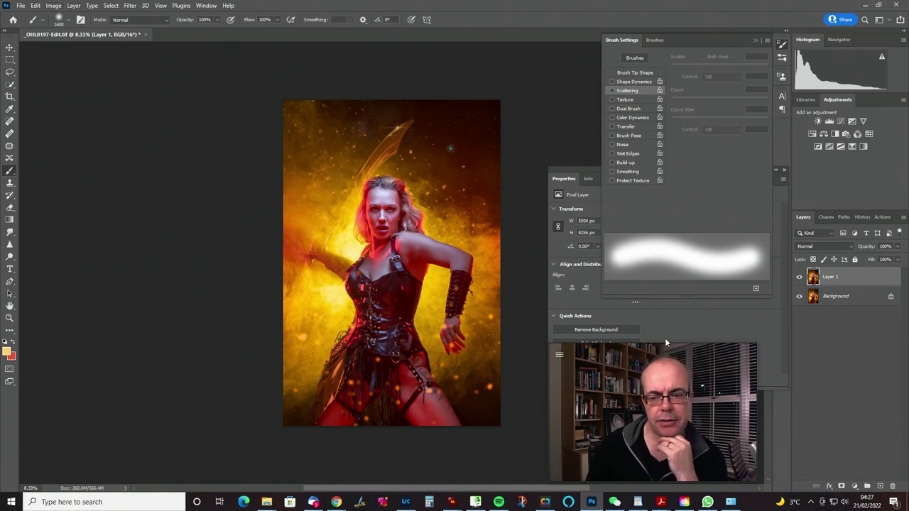
drag(667, 346, 804, 15)
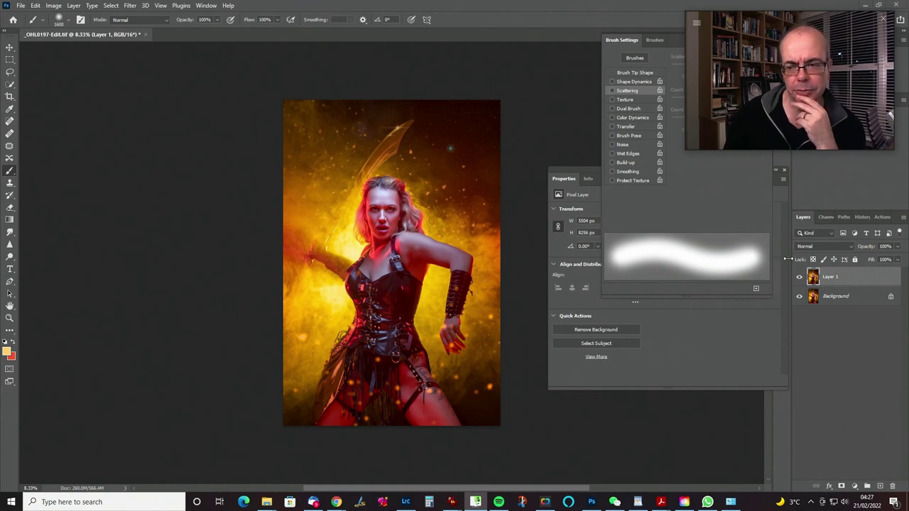
- Apply the merged RGB image to Layer 1 with Multiply blending at 100% opacity, and set the layer's blend mode to Screen
click(53, 5)
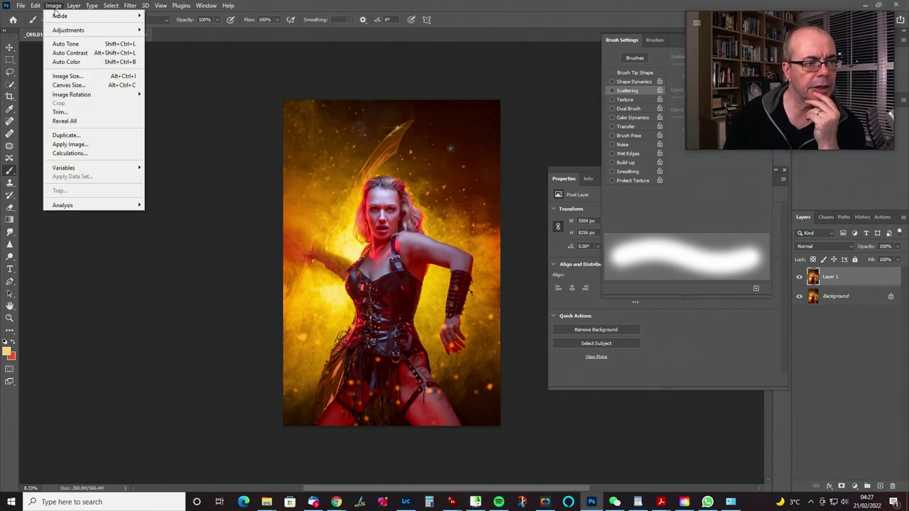
click(80, 144)
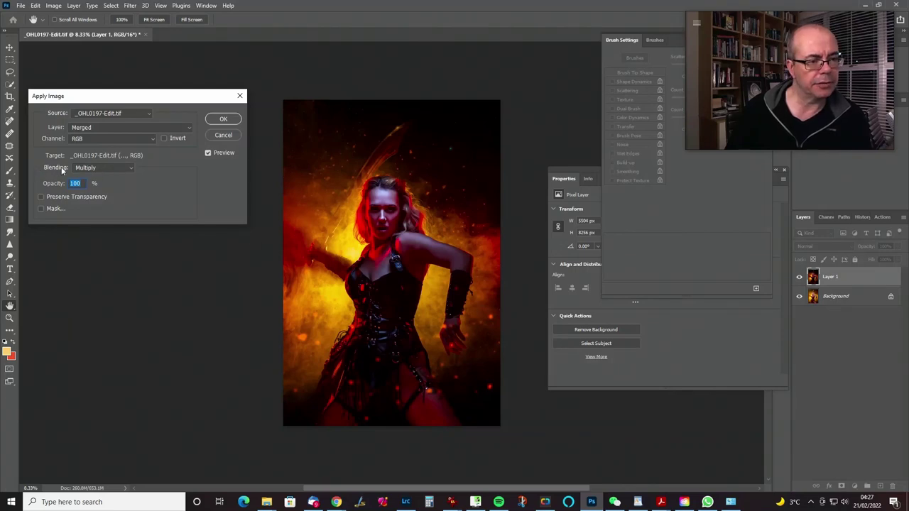
click(227, 119)
key(b)
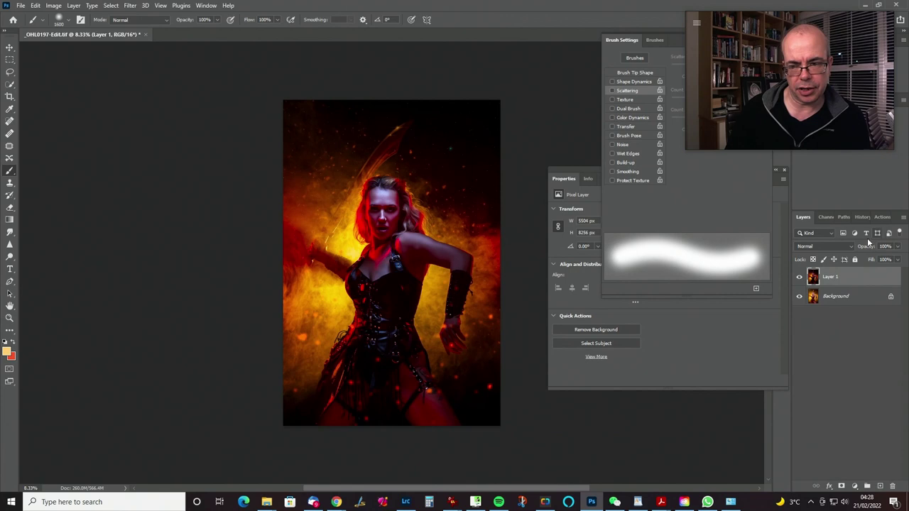
click(822, 247)
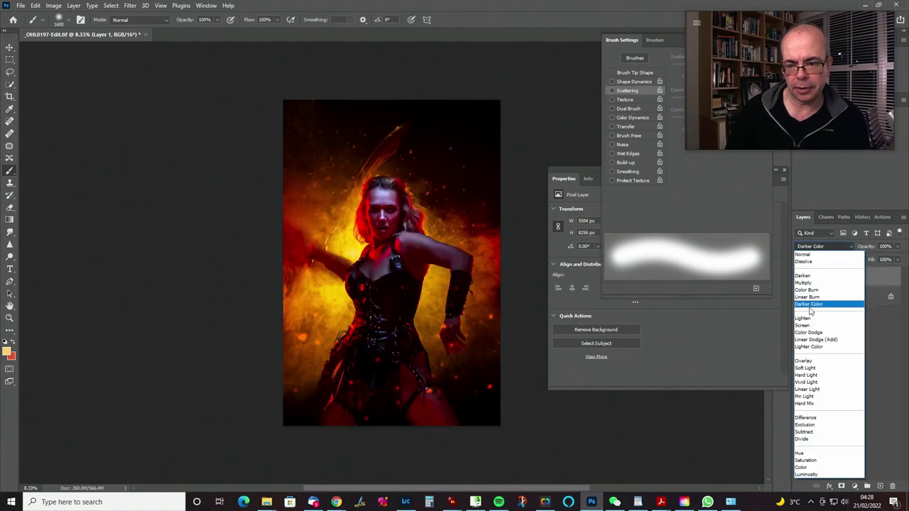
click(814, 327)
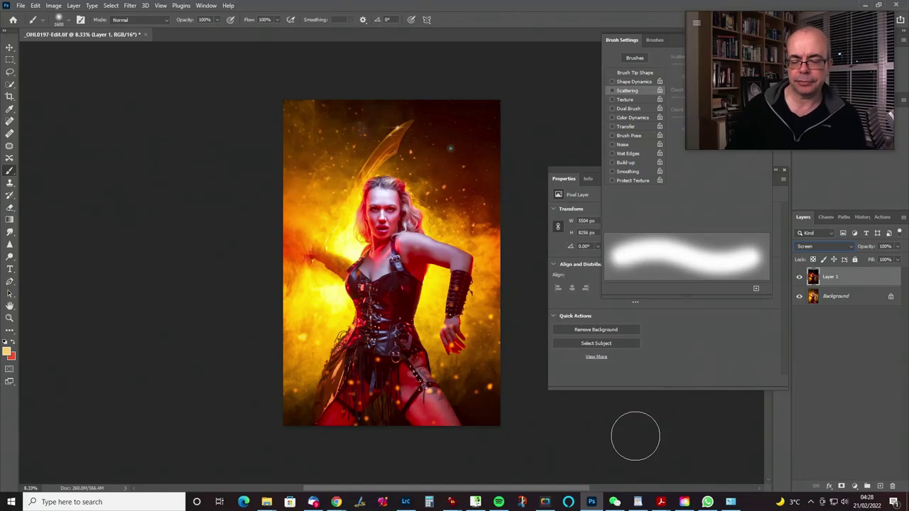
- Blur Layer 1 with a 45-pixel Gaussian Blur and reduce its opacity to 20%
key(ctrl+alt+f)
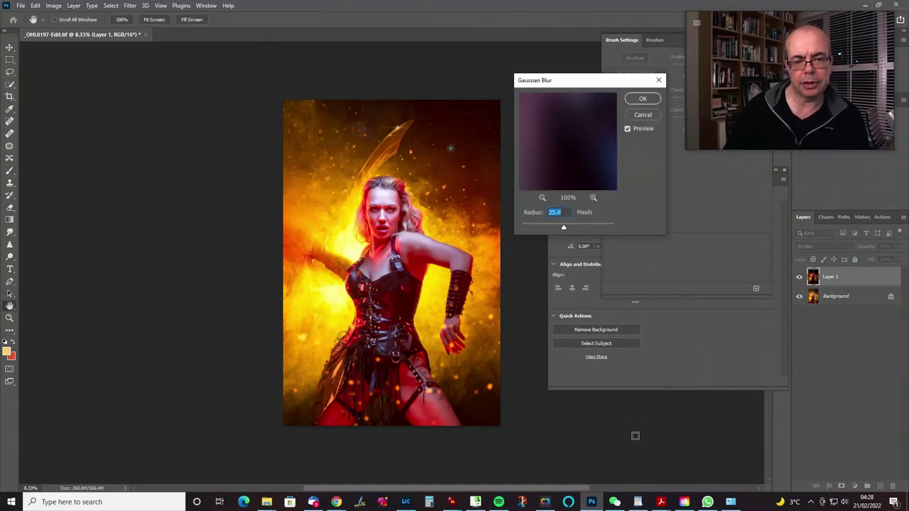
text(45)
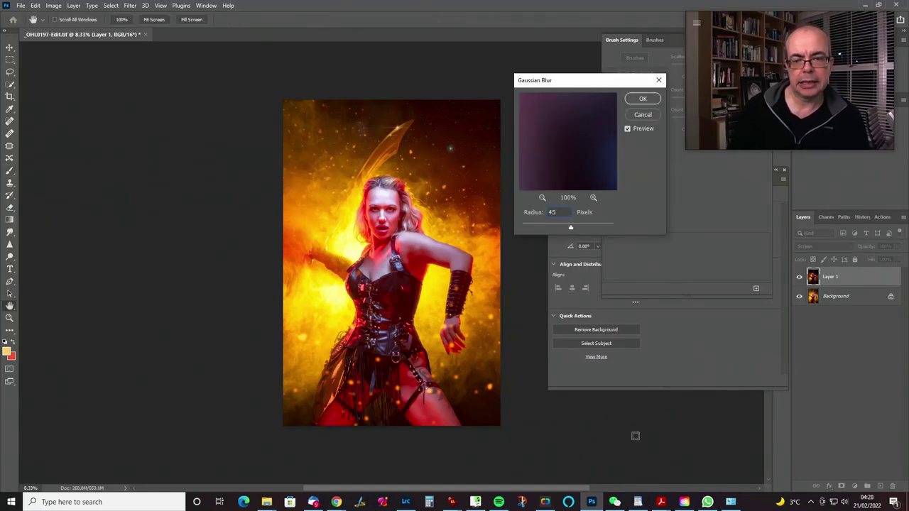
key(Tab)
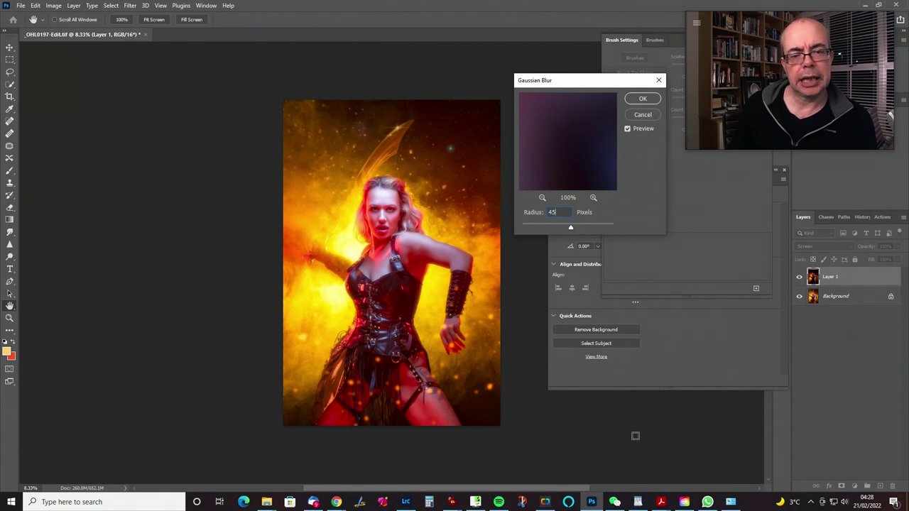
key(Escape)
key(b)
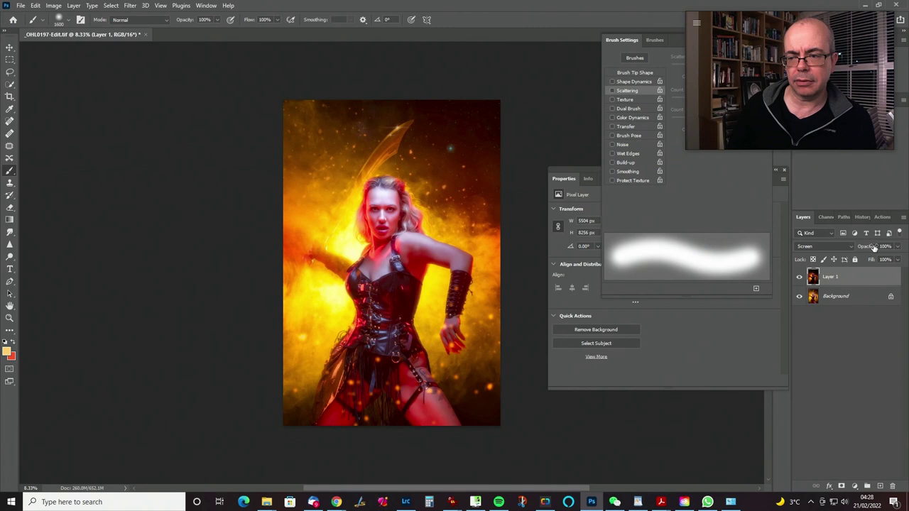
drag(873, 246, 834, 253)
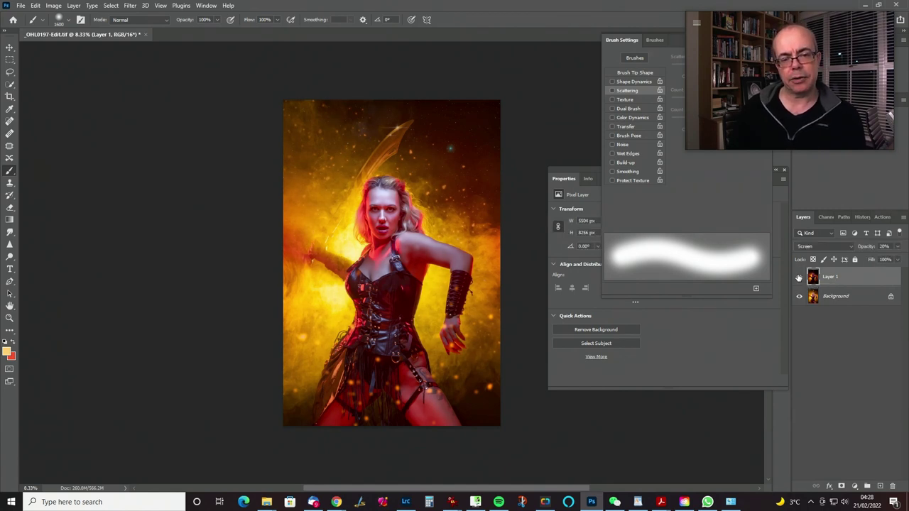
- Add a black mask to Layer 1 and paint the soft glow in around the woman, refining the mask with a 500 px soft brush
alt+click(840, 487)
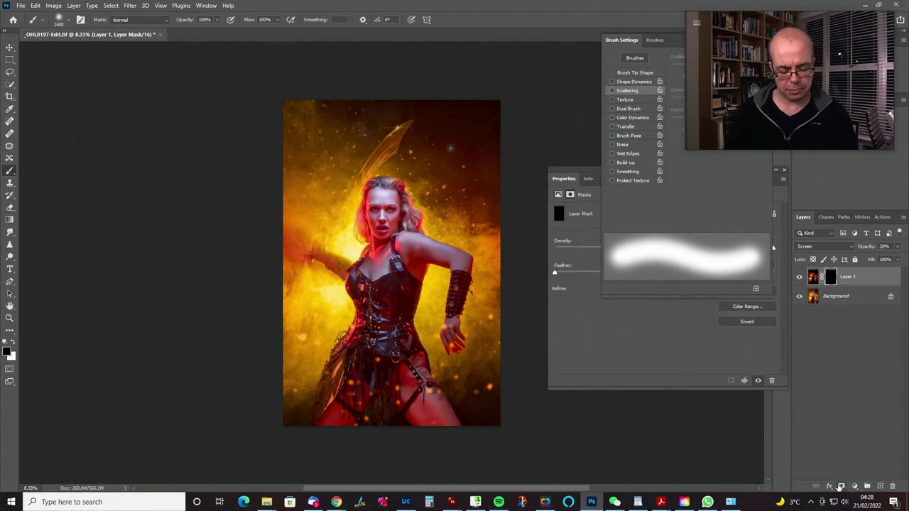
key(x)
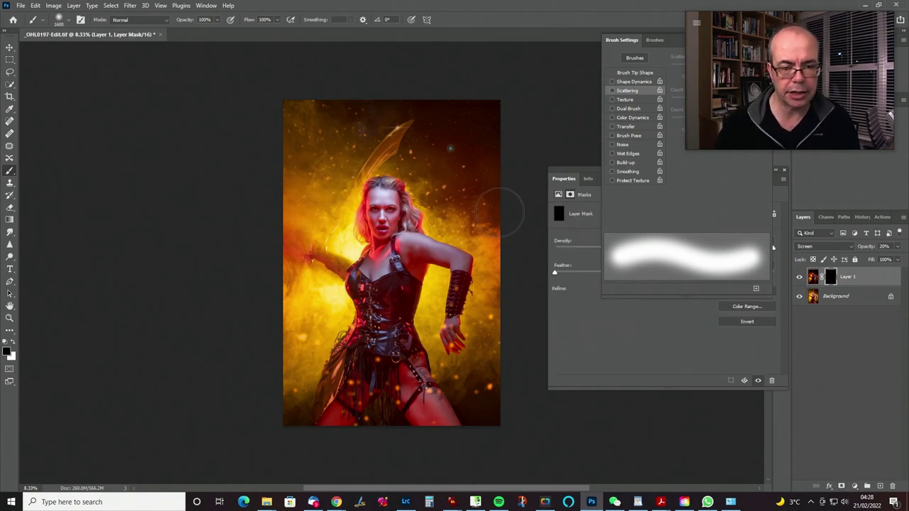
mouse_move(422, 234)
mouse_down()
mouse_move(437, 229)
mouse_move(391, 237)
mouse_move(365, 210)
mouse_move(358, 236)
mouse_move(386, 145)
mouse_move(353, 250)
mouse_move(390, 226)
mouse_move(401, 281)
mouse_move(371, 366)
mouse_move(400, 370)
mouse_move(465, 266)
mouse_move(463, 299)
mouse_move(394, 299)
mouse_move(387, 284)
mouse_move(412, 263)
mouse_move(397, 264)
mouse_move(404, 274)
mouse_move(451, 234)
mouse_move(454, 188)
mouse_move(415, 212)
mouse_move(463, 206)
mouse_move(397, 228)
mouse_move(358, 213)
mouse_up()
key(bracketleft)
key(bracketleft)
key(bracketleft)
key(x)
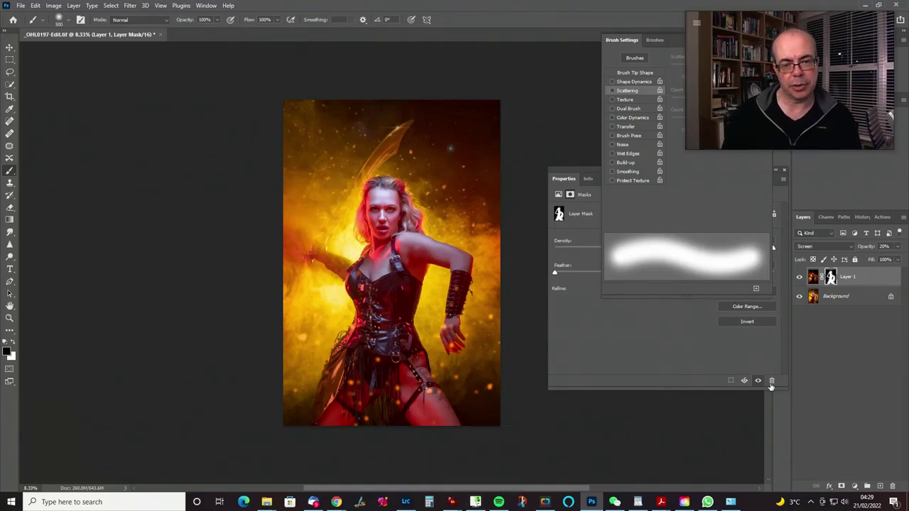
- Compare the image with the glow layer hidden and shown, and merge it into the Background
click(799, 277)
click(800, 277)
click(800, 277)
click(800, 278)
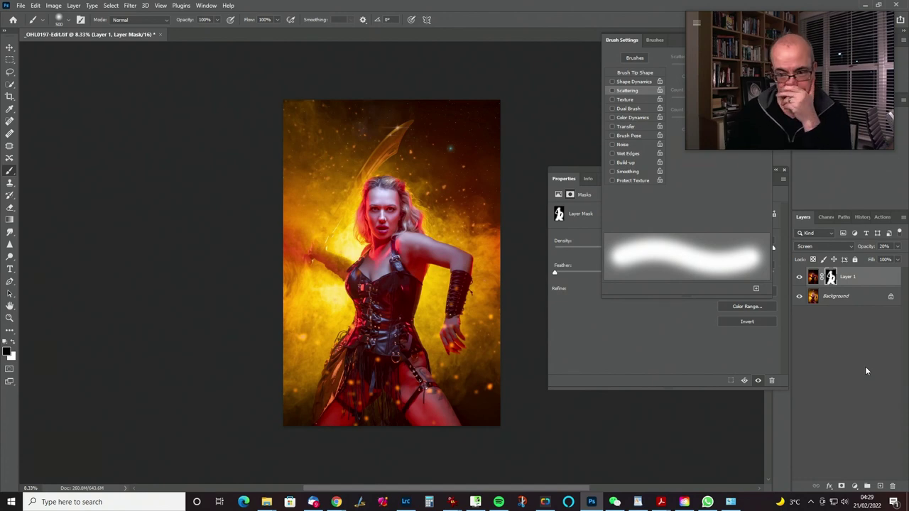
key(ctrl+e)
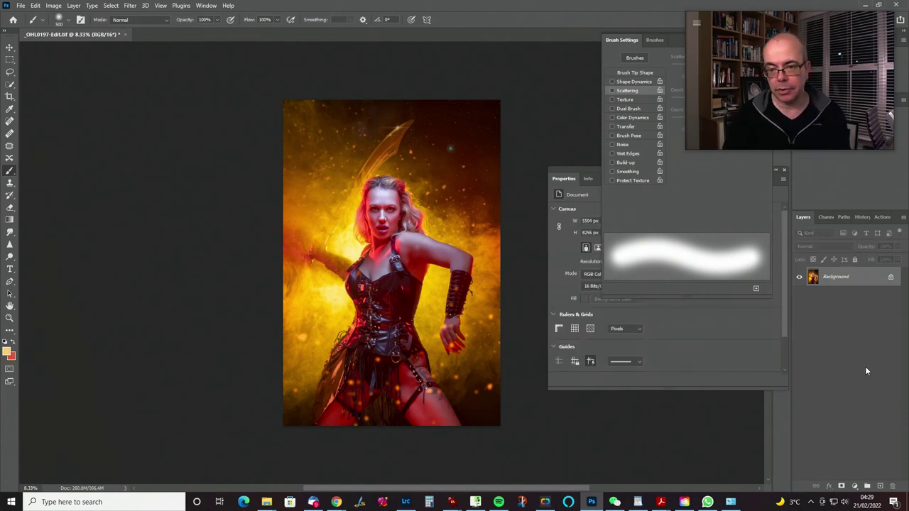
- Activate the Sharpen tool and save the flattened composite
click(9, 245)
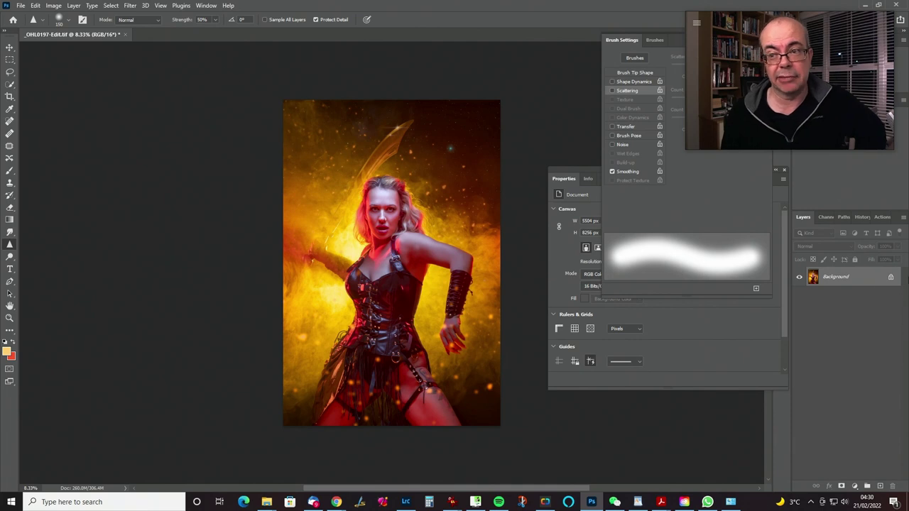
click(21, 6)
click(45, 112)
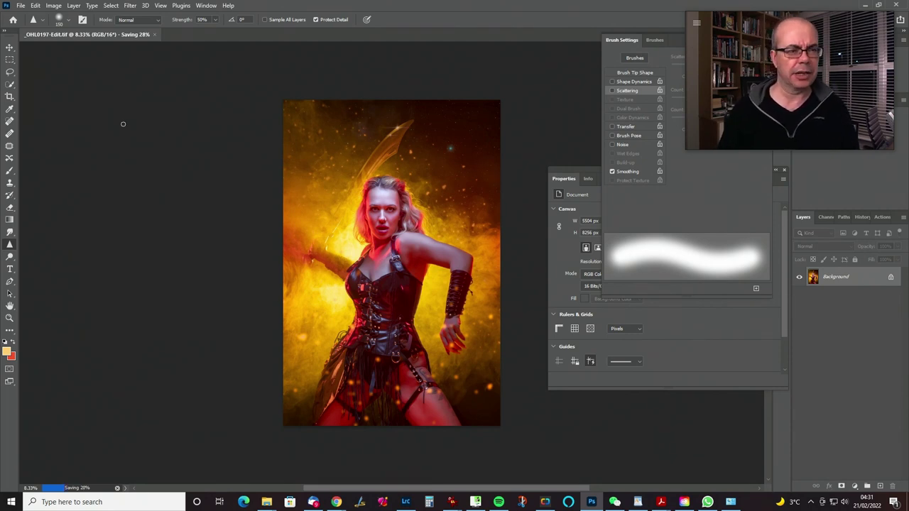
click(20, 6)
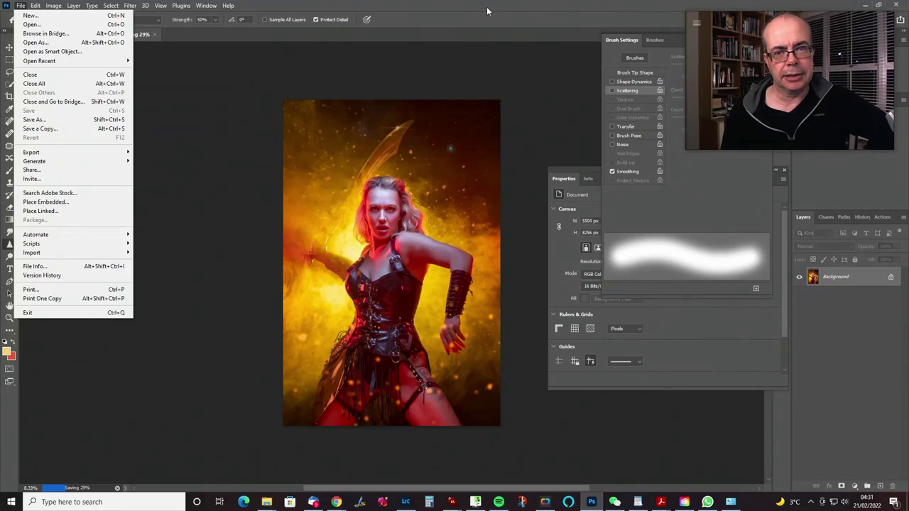
key(Escape)
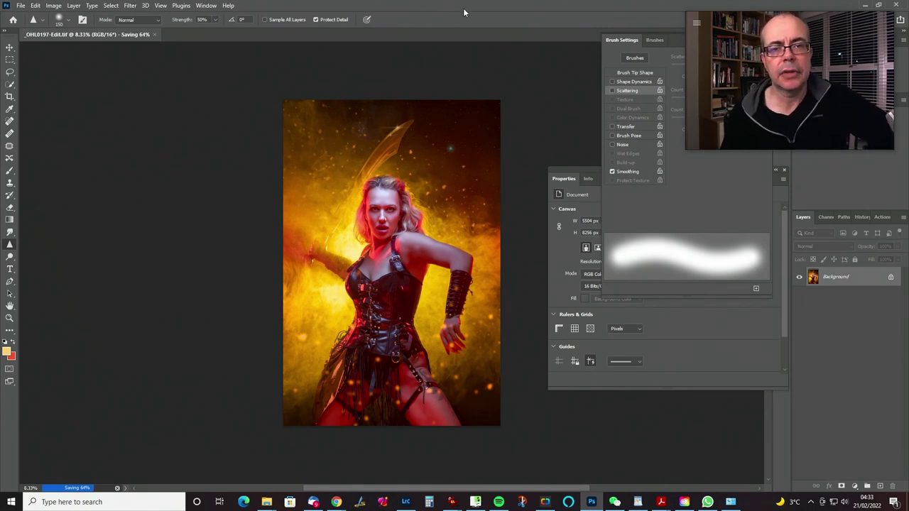
- Close the floating Brush Settings and Properties panels to clear the workspace around the image
mouse_move(809, 15)
mouse_down()
mouse_move(776, 93)
mouse_move(737, 314)
mouse_up()
click(755, 40)
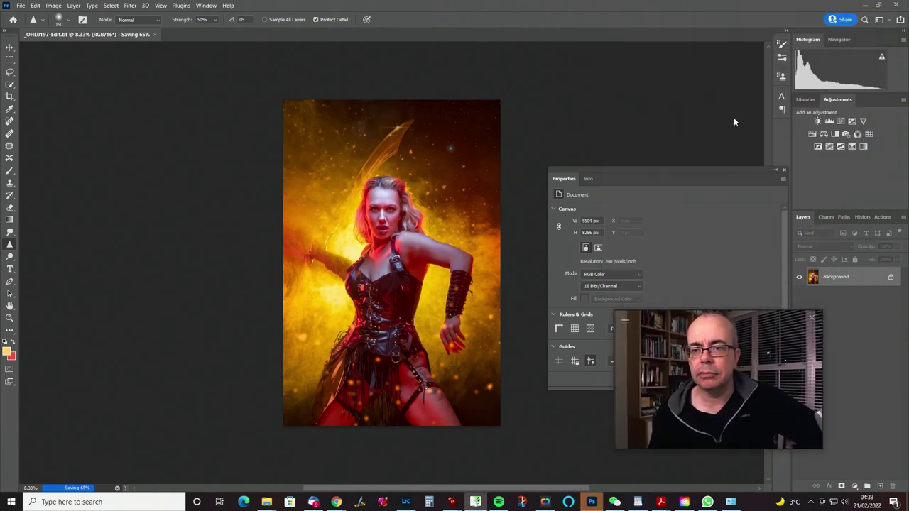
click(783, 169)
drag(735, 323, 664, 42)
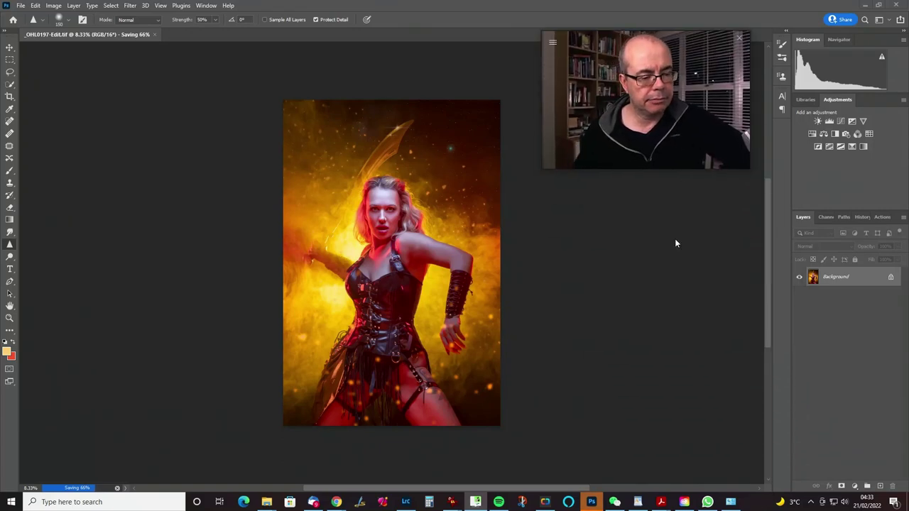
- Switch to Lightroom Classic to check the _OHL0197-Edit.tif preview, and return to Photoshop
click(406, 502)
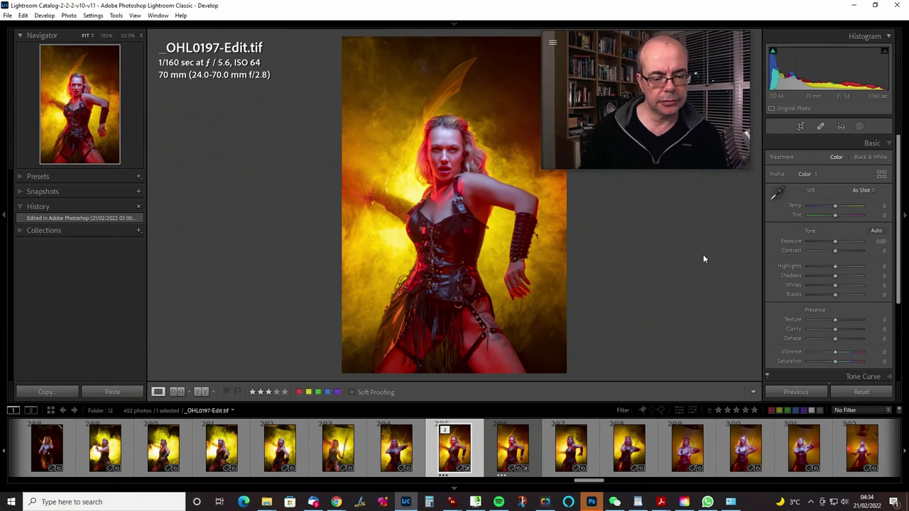
mouse_move(593, 504)
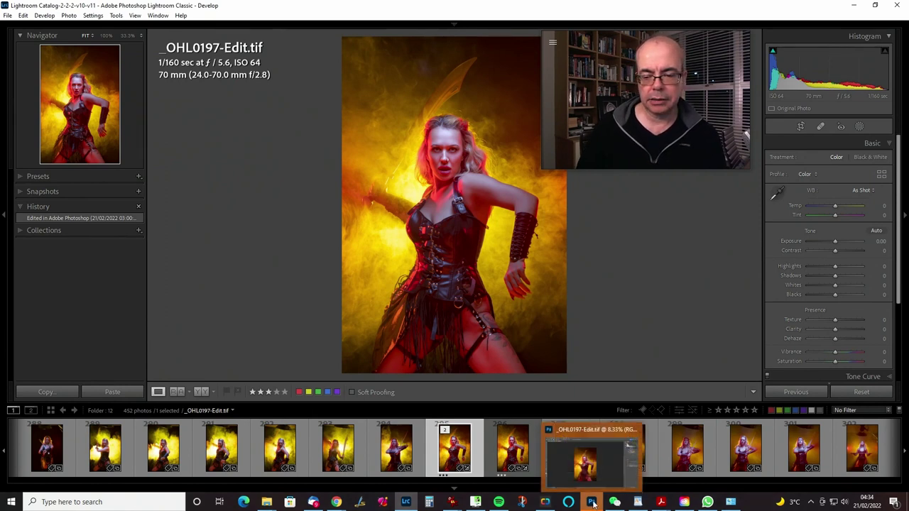
click(598, 471)
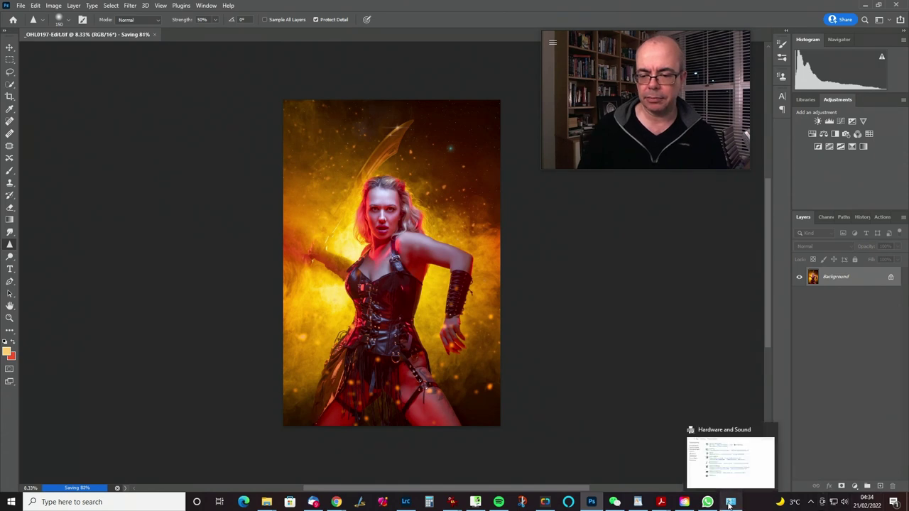
- Open Task Manager, examine the memory and CPU performance during the save, and close it
right_click(760, 506)
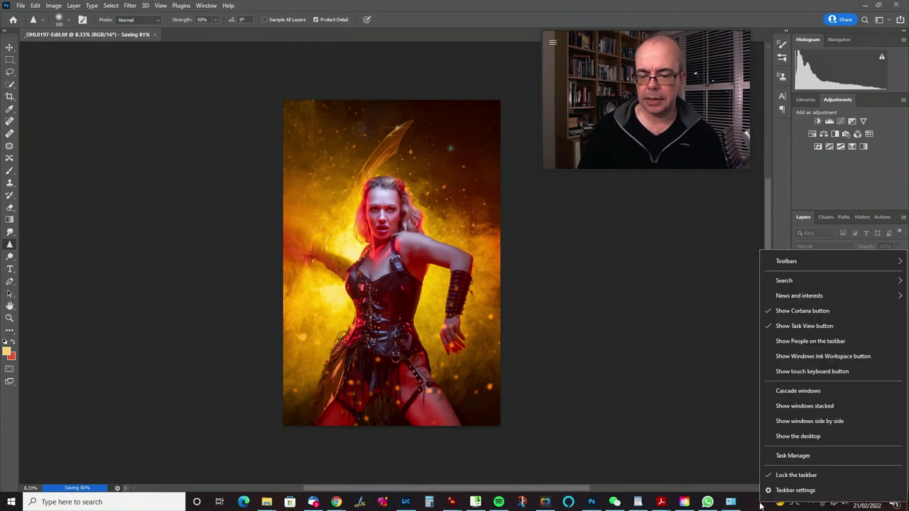
click(805, 456)
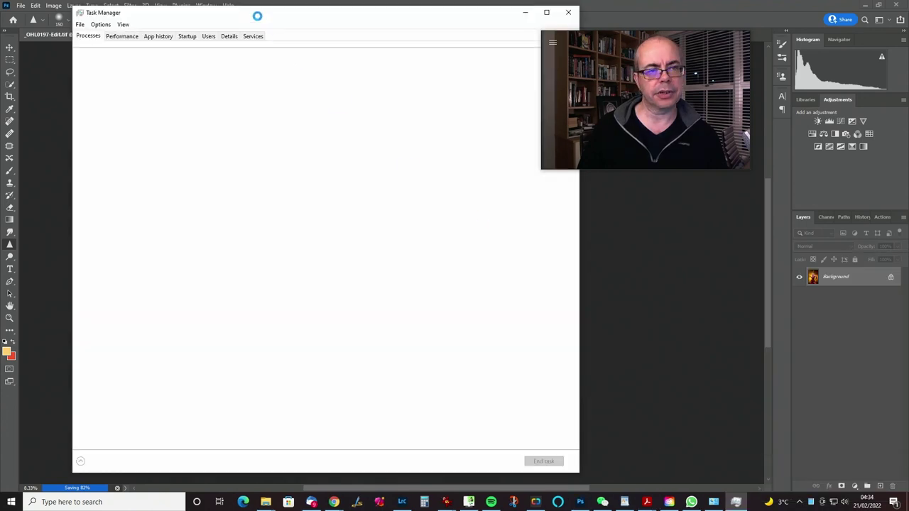
click(112, 37)
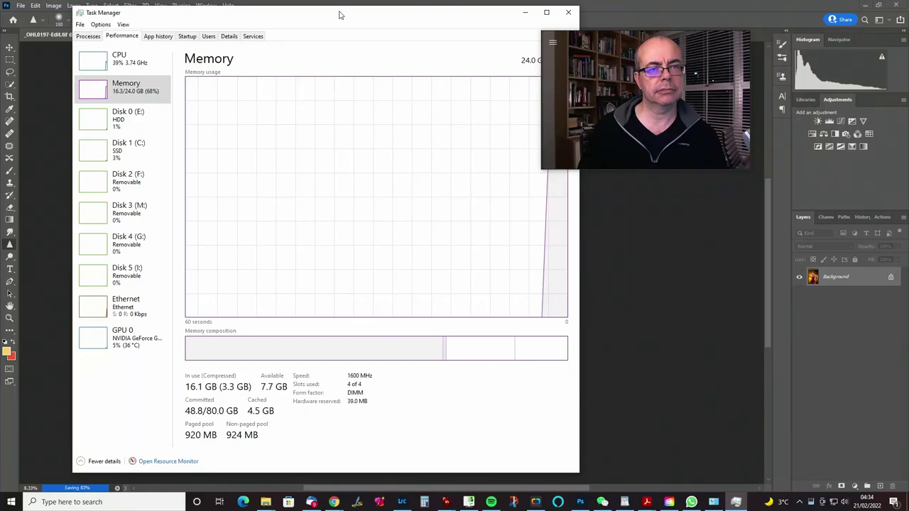
click(140, 64)
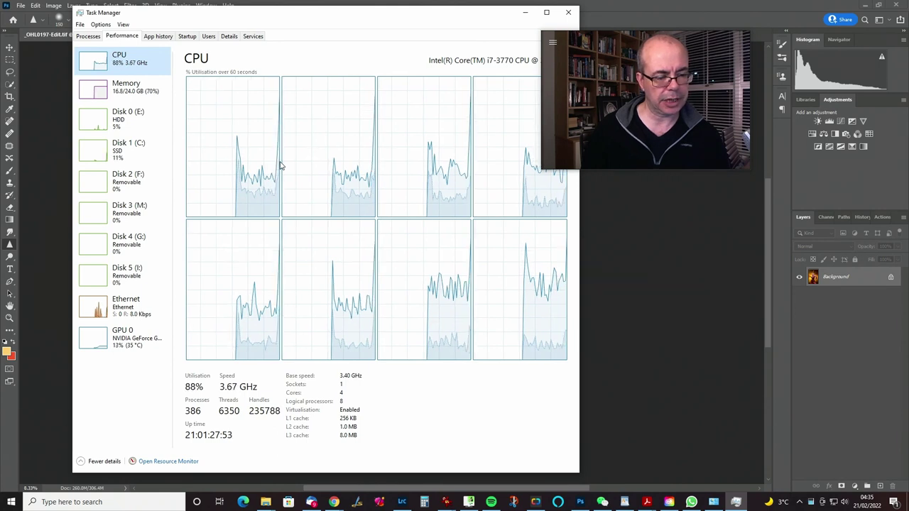
click(568, 12)
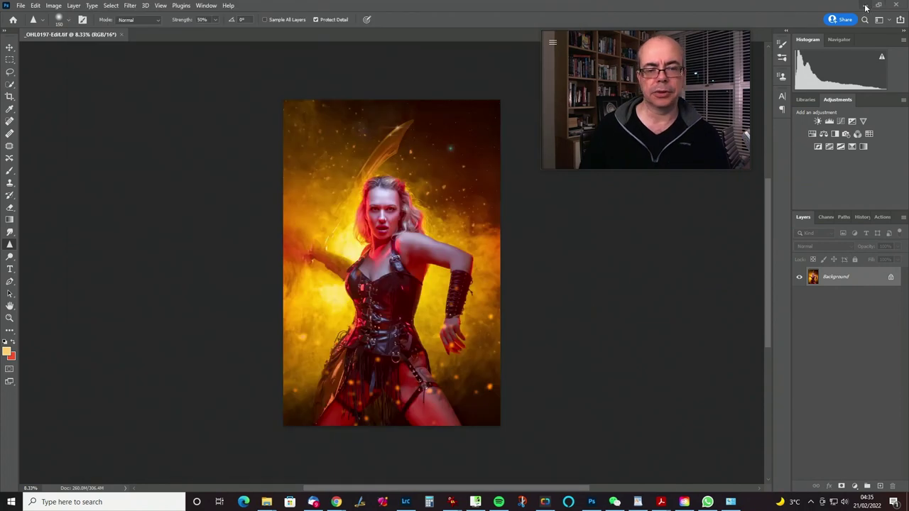
- Switch to Lightroom Classic and set the Tint of _OHL0197-Edit.tif to -16
click(864, 5)
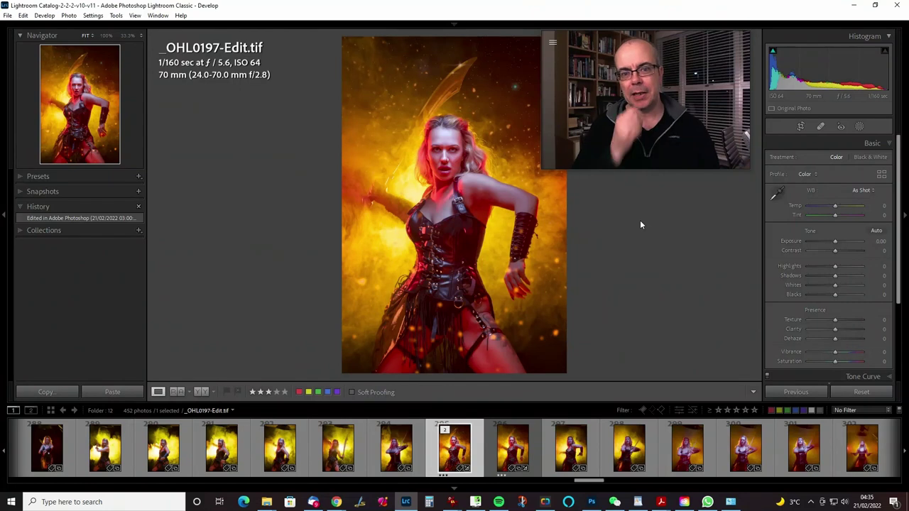
drag(671, 34, 229, 132)
mouse_move(836, 214)
mouse_down()
mouse_move(827, 218)
mouse_move(844, 208)
mouse_move(831, 212)
mouse_up()
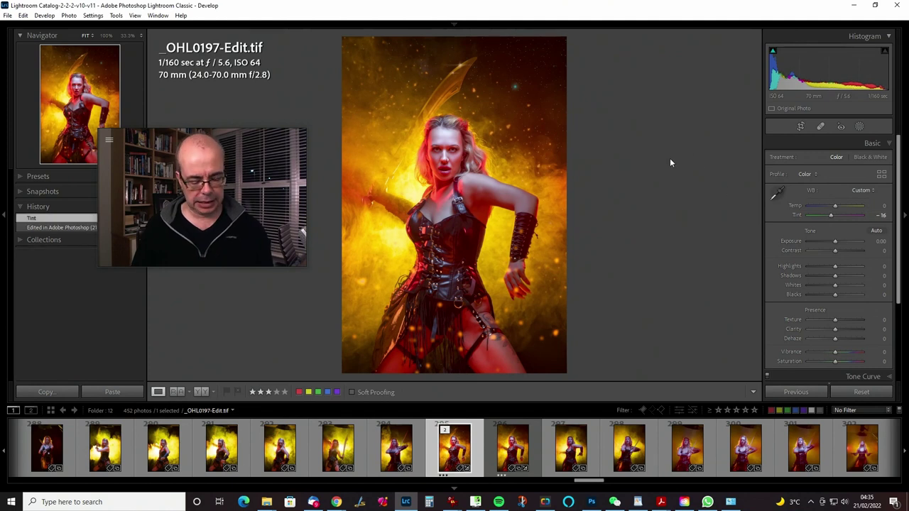
- Compare the before and after views of the photo to judge the Tint change
key(backslash)
key(backslash)
key(backslash)
key(backslash)
key(backslash)
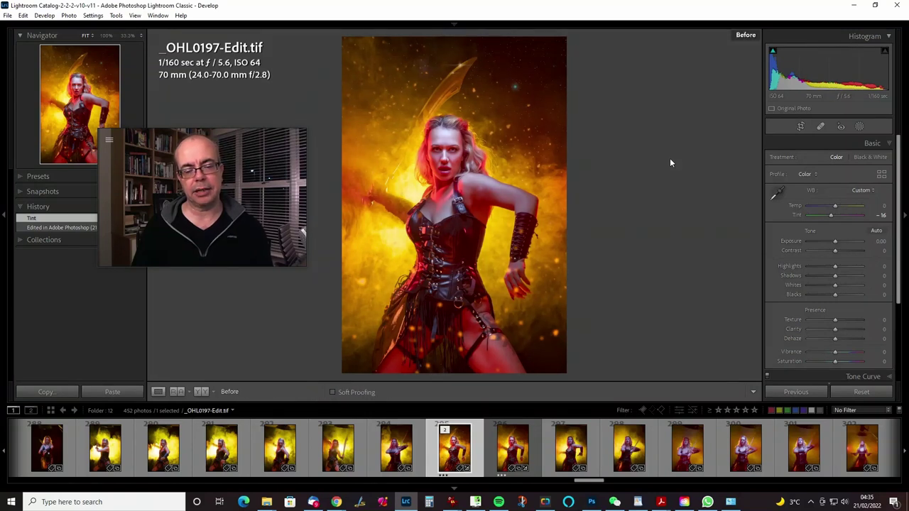
key(backslash)
key(backslash)
key(backslash)
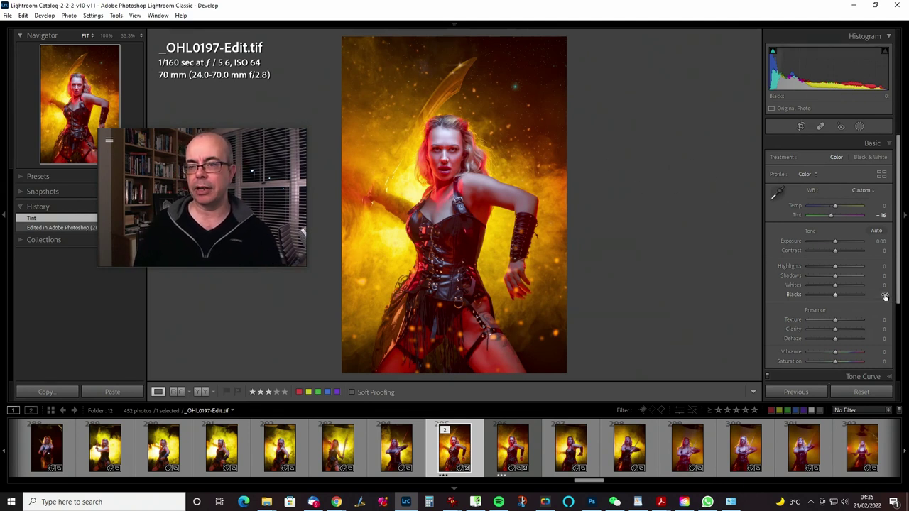
- Try Blacks values such as -9 and -2 on the photo, and reset Blacks to 0
drag(834, 294, 833, 294)
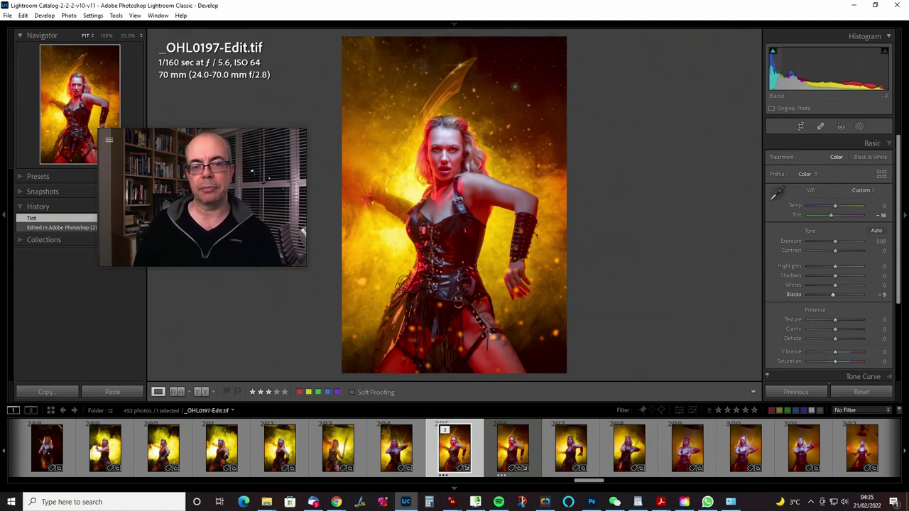
mouse_move(830, 294)
mouse_down()
mouse_move(821, 294)
mouse_move(834, 293)
mouse_up()
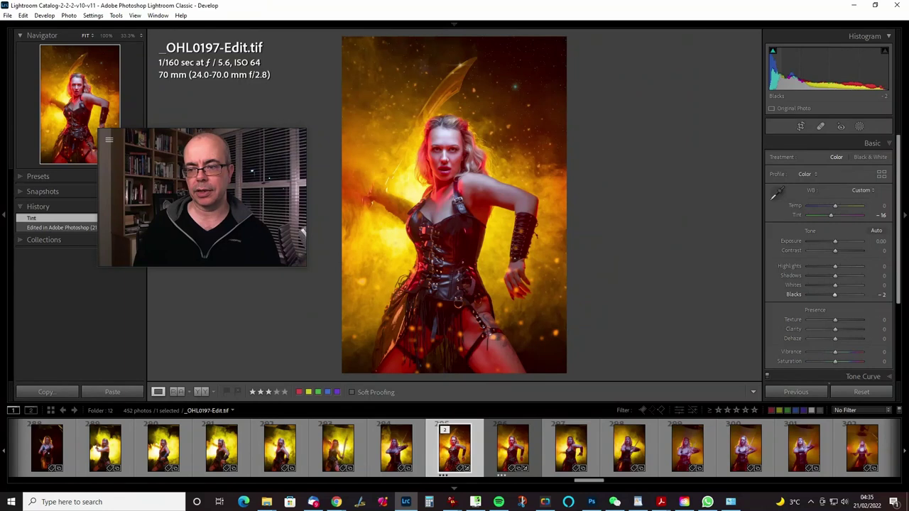
mouse_move(835, 294)
mouse_down()
mouse_move(813, 294)
mouse_move(837, 296)
mouse_up()
double_click(835, 293)
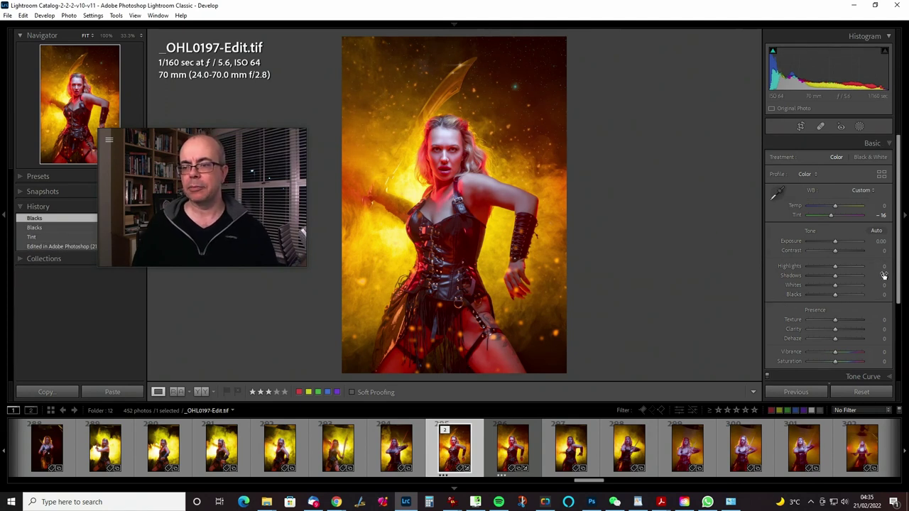
- Set the Whites to +15, and try a lower Vibrance before resetting it to 0
drag(881, 284, 883, 285)
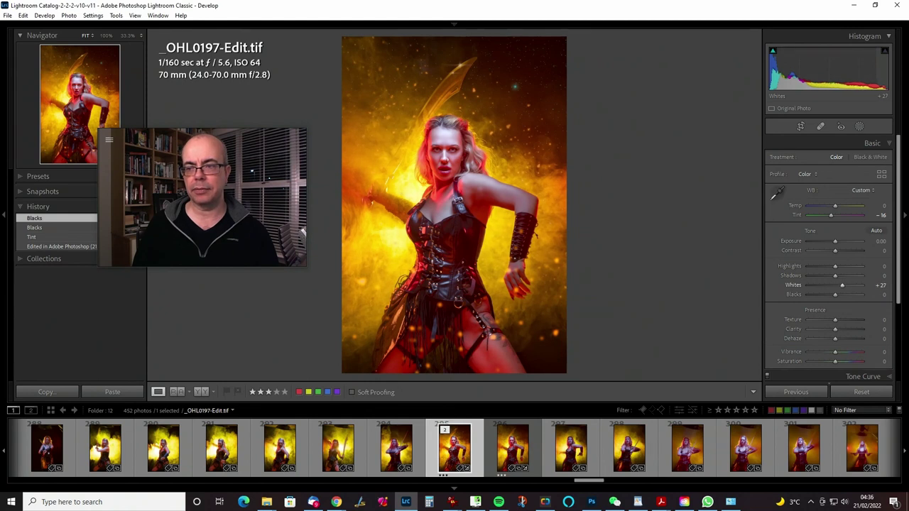
drag(880, 284, 880, 285)
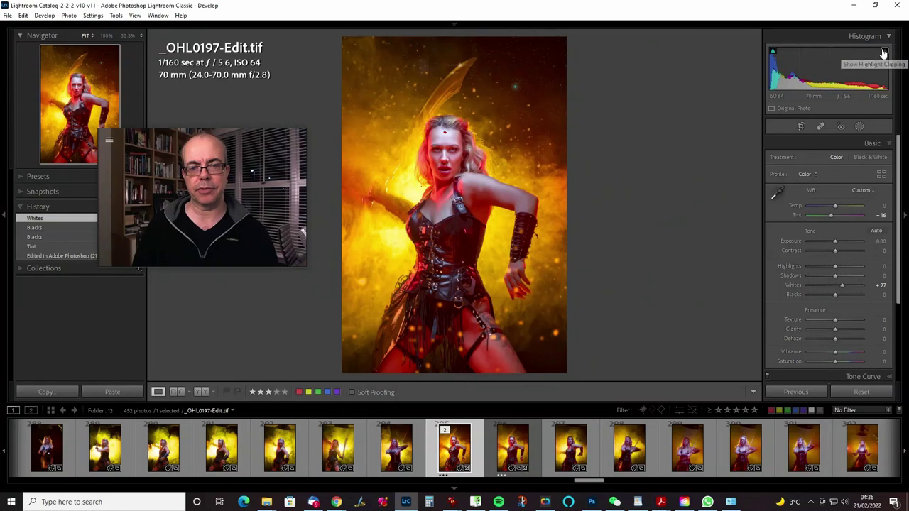
drag(886, 286, 879, 285)
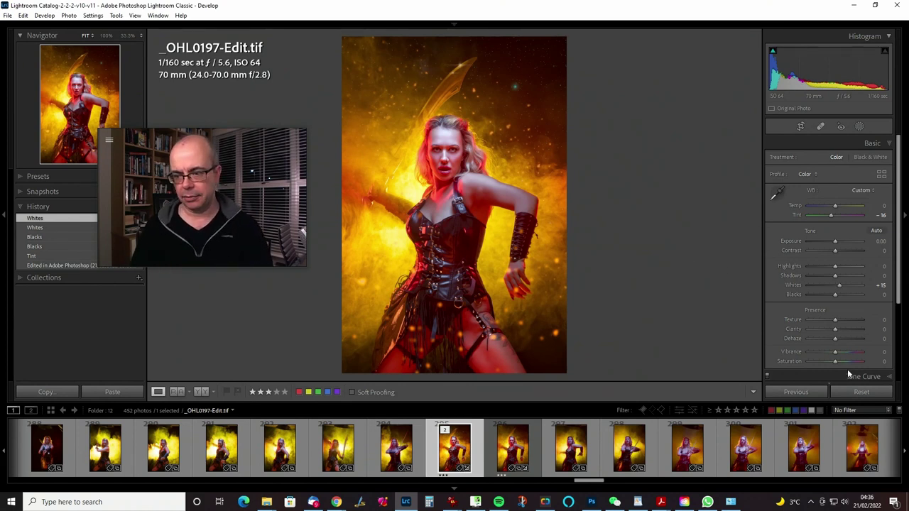
mouse_move(835, 352)
mouse_down()
mouse_move(868, 352)
mouse_move(831, 351)
mouse_up()
double_click(834, 351)
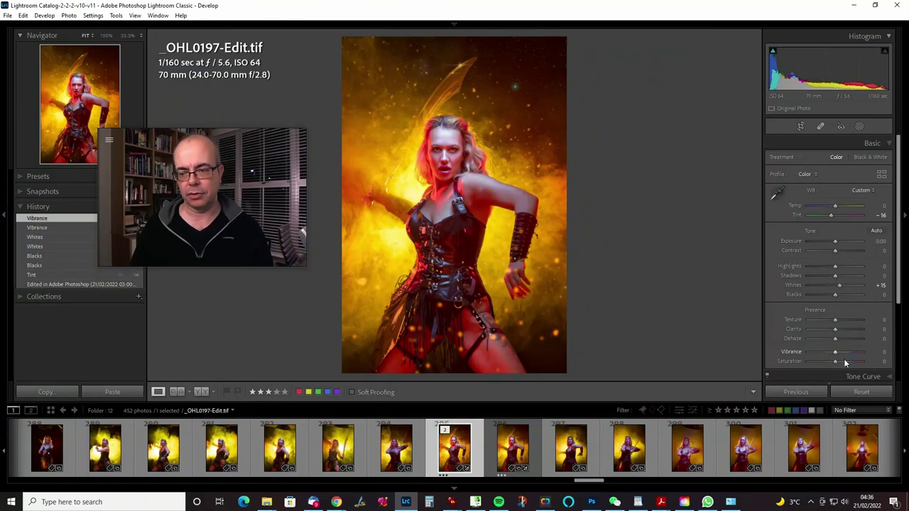
- Create a virtual copy of _OHL0197-Edit.tif and convert the copy to black and white
right_click(419, 179)
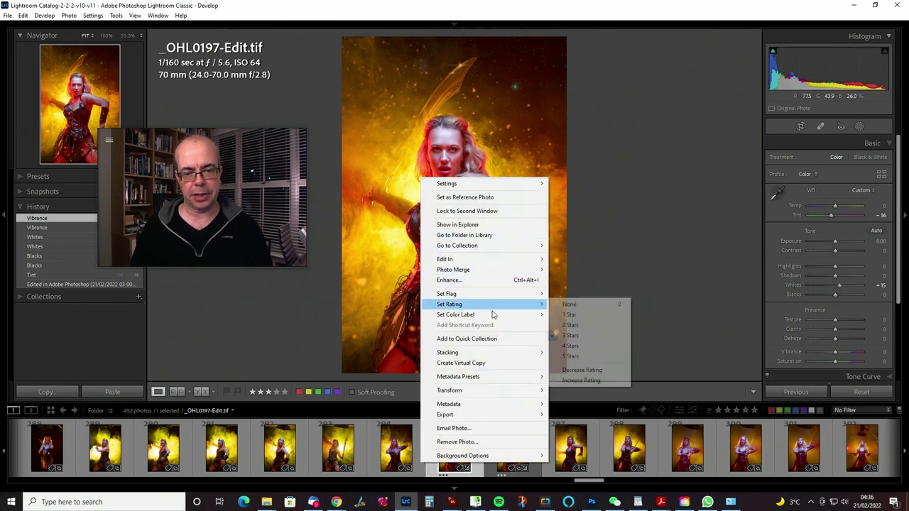
click(495, 363)
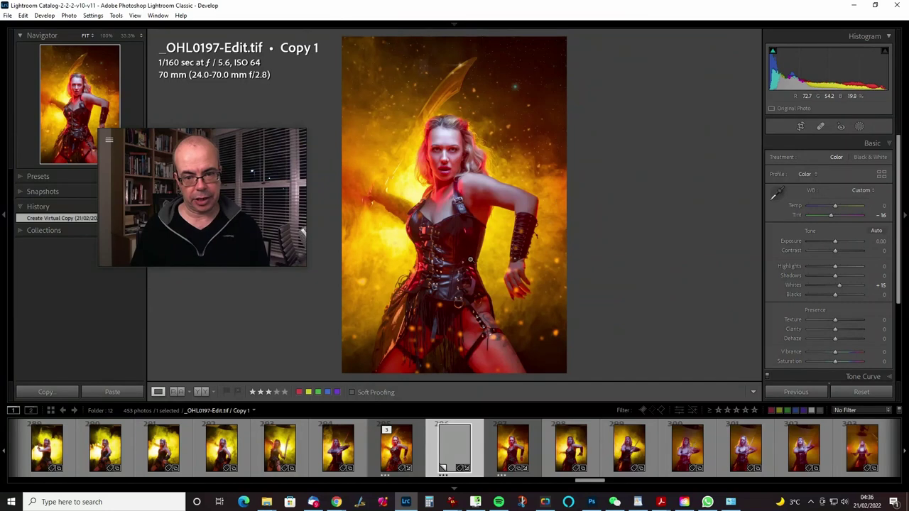
key(v)
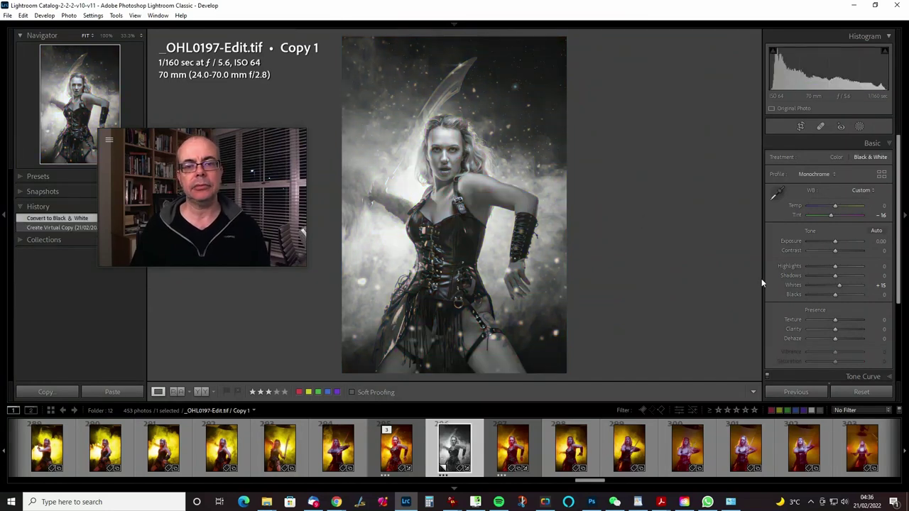
- Apply the automatic Black & White Mix to the virtual copy
scroll(895, 243, down, 5)
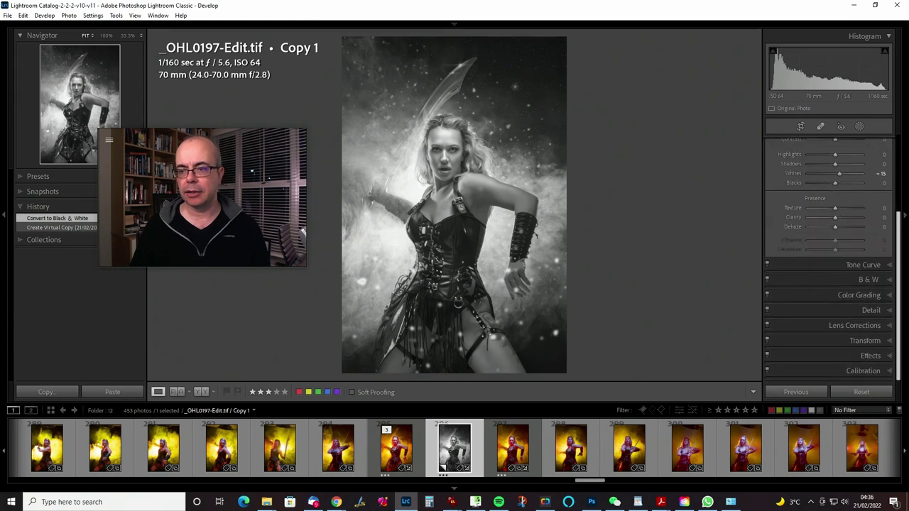
click(847, 273)
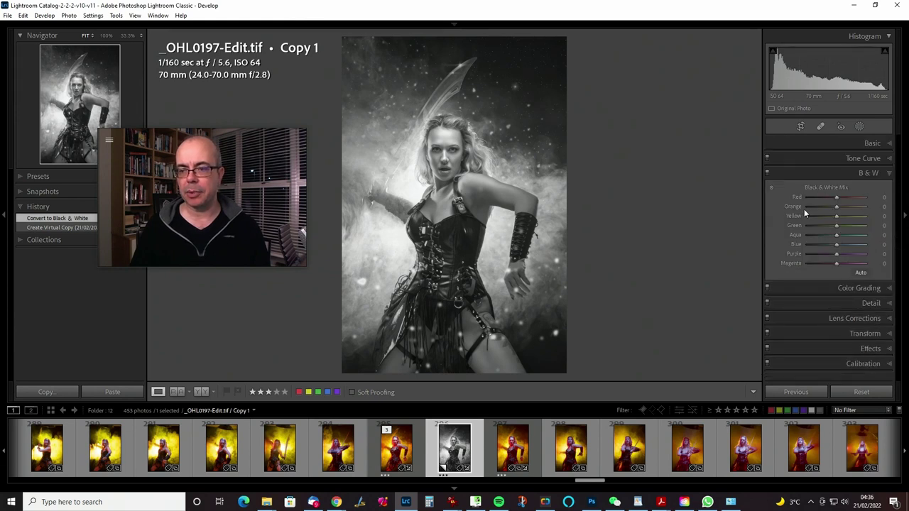
click(861, 273)
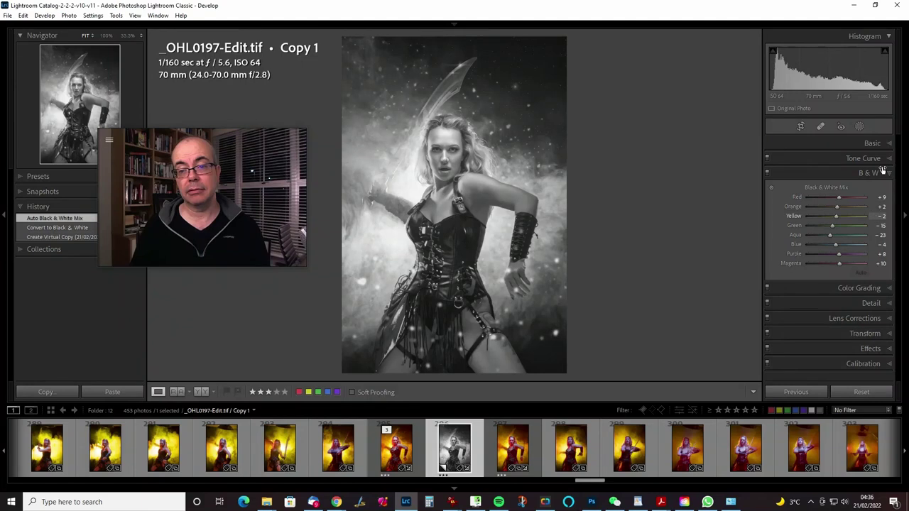
- Preview the B&W profiles on the virtual copy, including B&W 04, 05, 11 and the Blue and Green Filter versions, and leave the profile browser
click(873, 144)
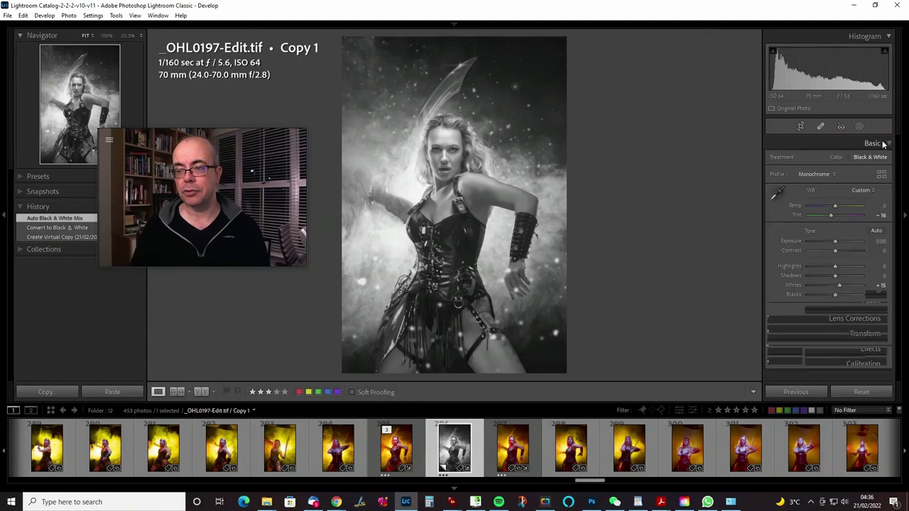
click(881, 176)
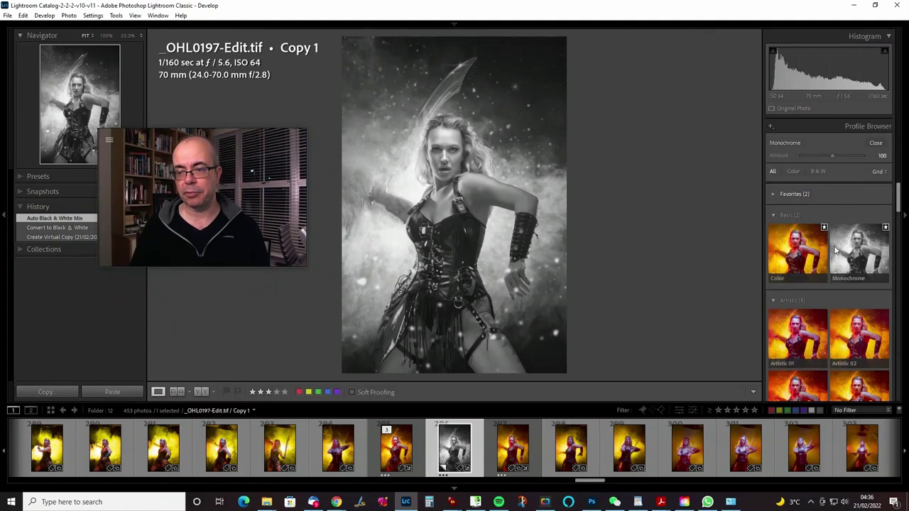
scroll(841, 237, down, 10)
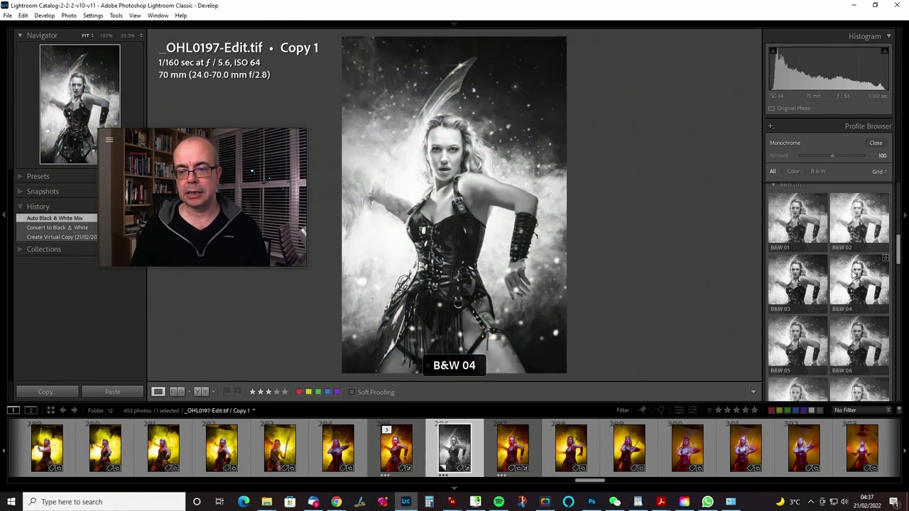
scroll(813, 328, down, 1)
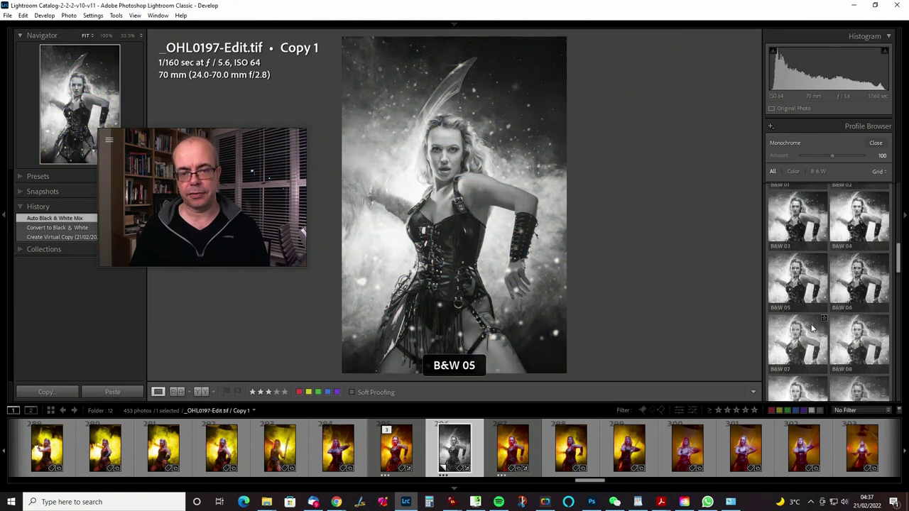
scroll(866, 341, down, 2)
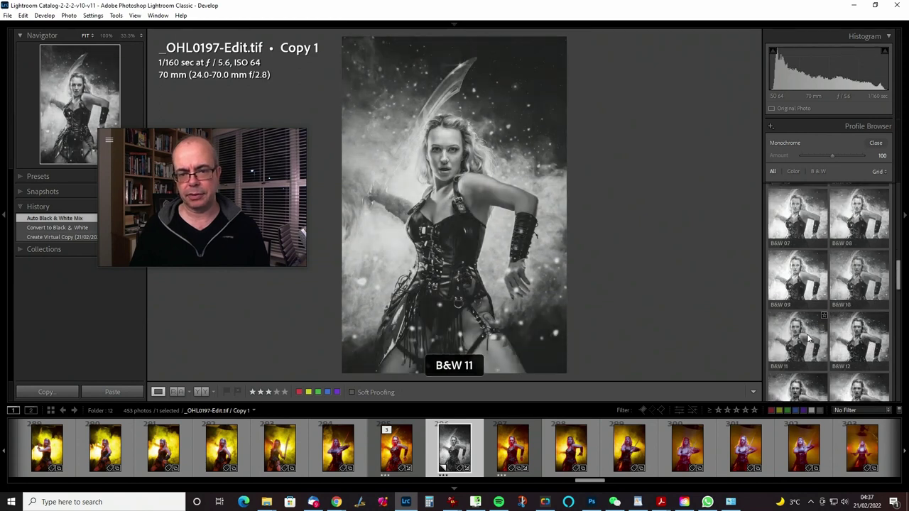
scroll(806, 316, down, 1)
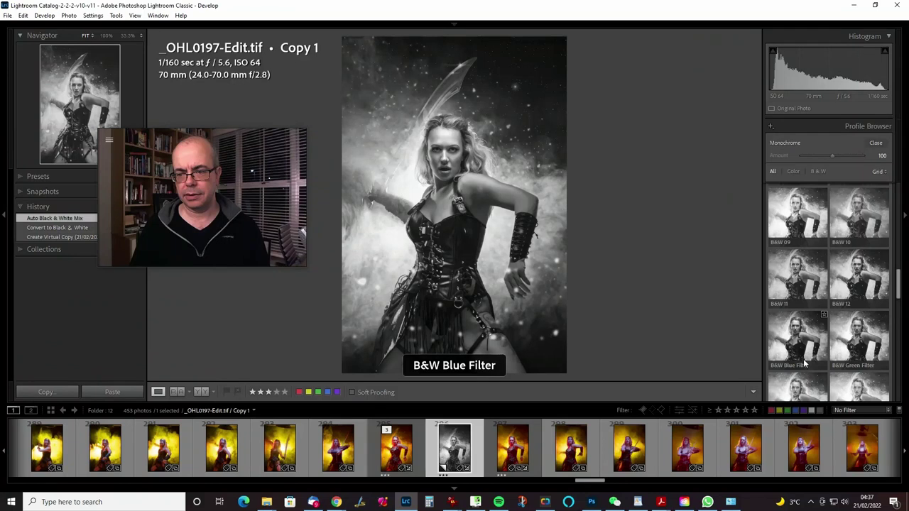
scroll(861, 353, down, 1)
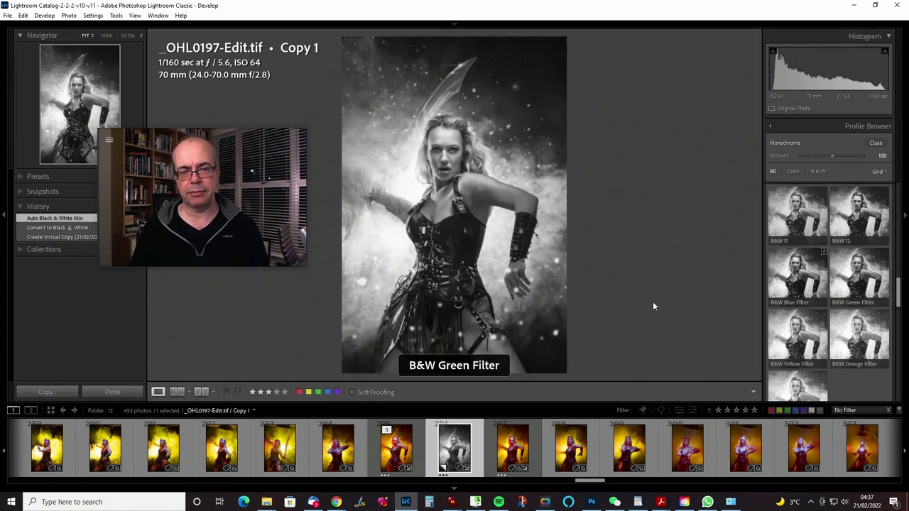
click(877, 143)
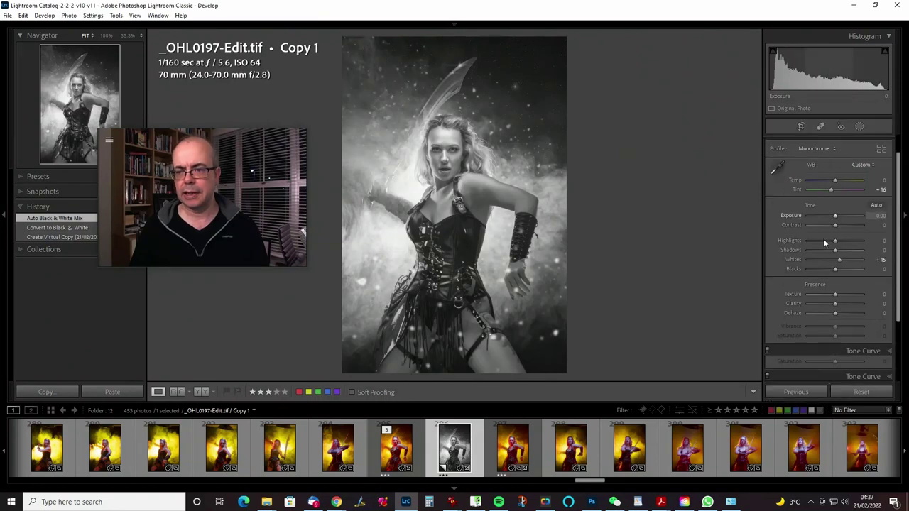
- Switch to Photoshop, duplicate the Background layer of _OHL0197-Edit.tif, and desaturate the duplicate
scroll(802, 262, down, 2)
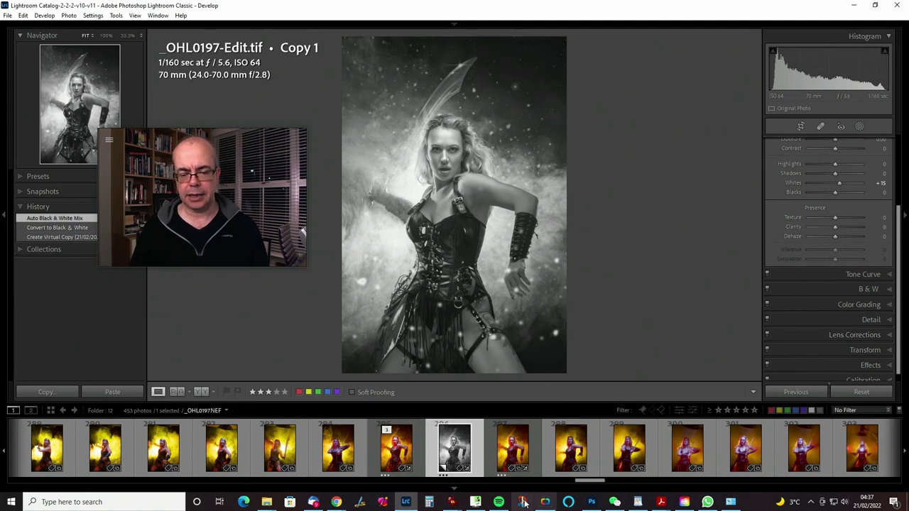
click(592, 502)
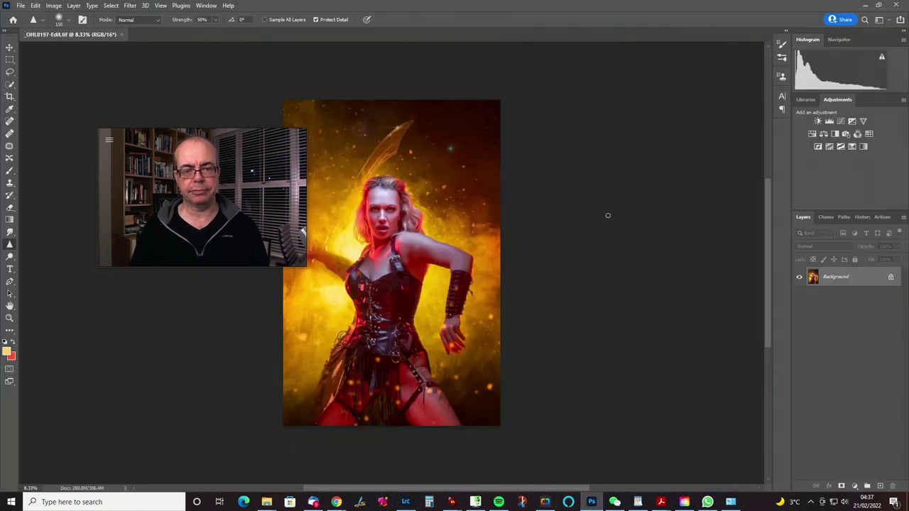
key(ctrl+j)
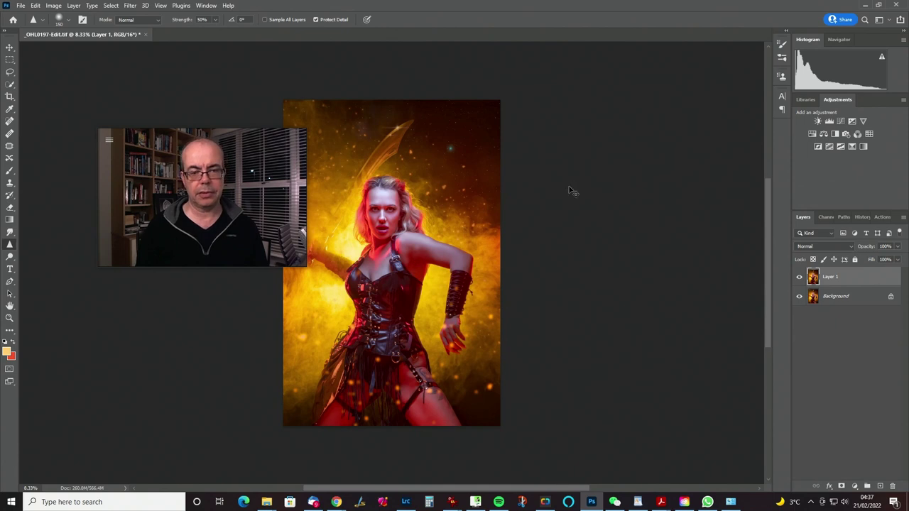
drag(217, 140, 141, 101)
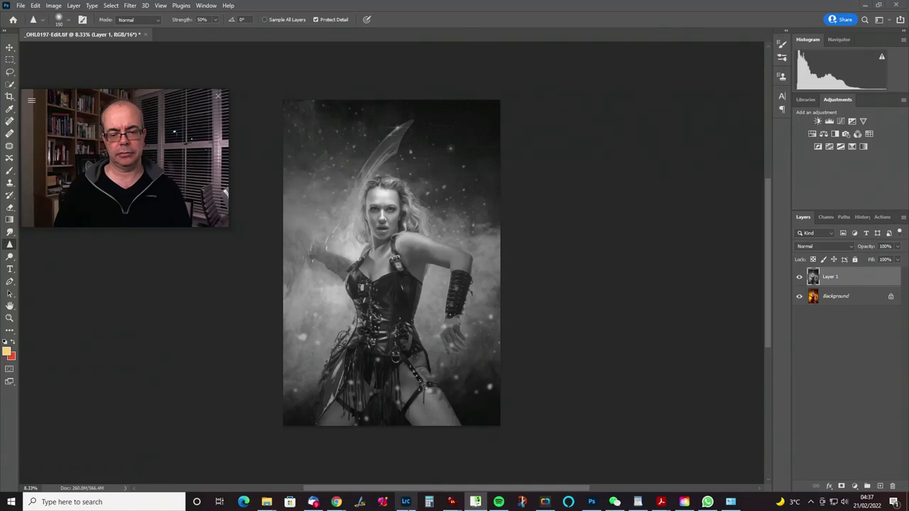
- Turn off the virtual copy's Black & White Mix in Lightroom Classic and compare the copy with the desaturated layer in Photoshop
mouse_move(406, 502)
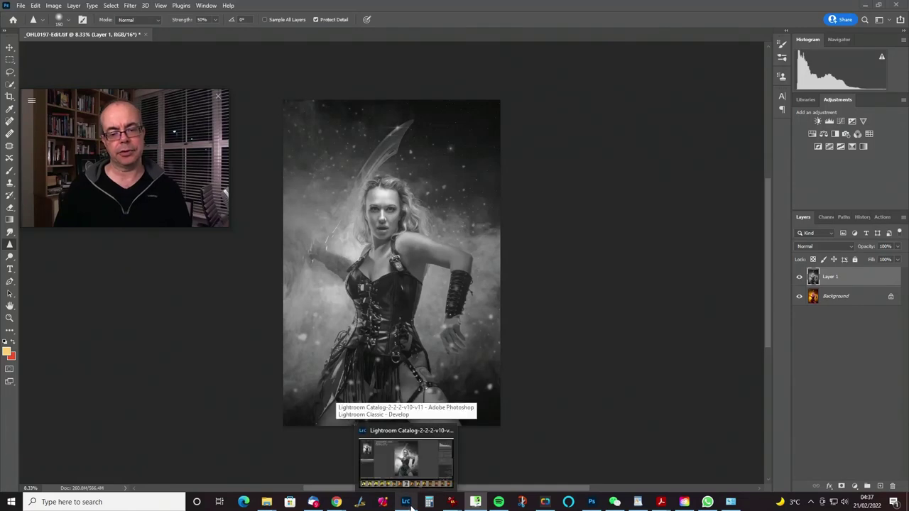
click(406, 504)
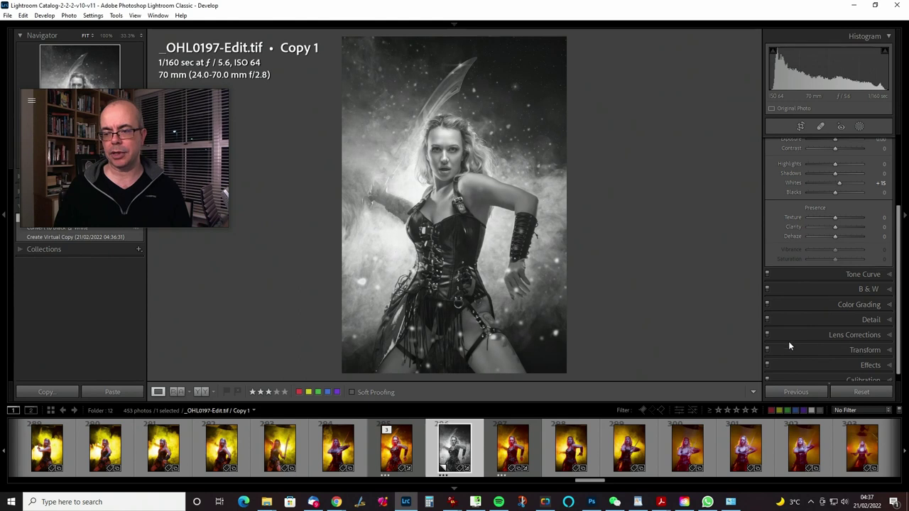
click(766, 290)
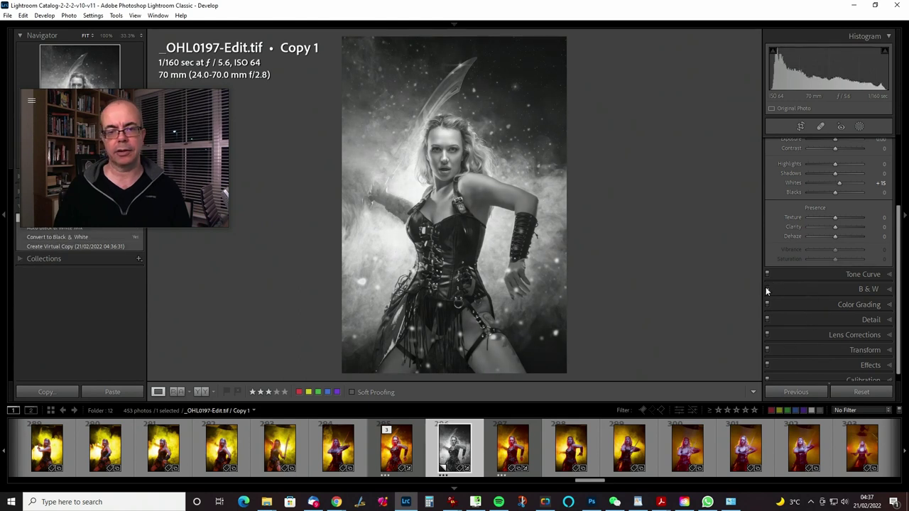
click(591, 502)
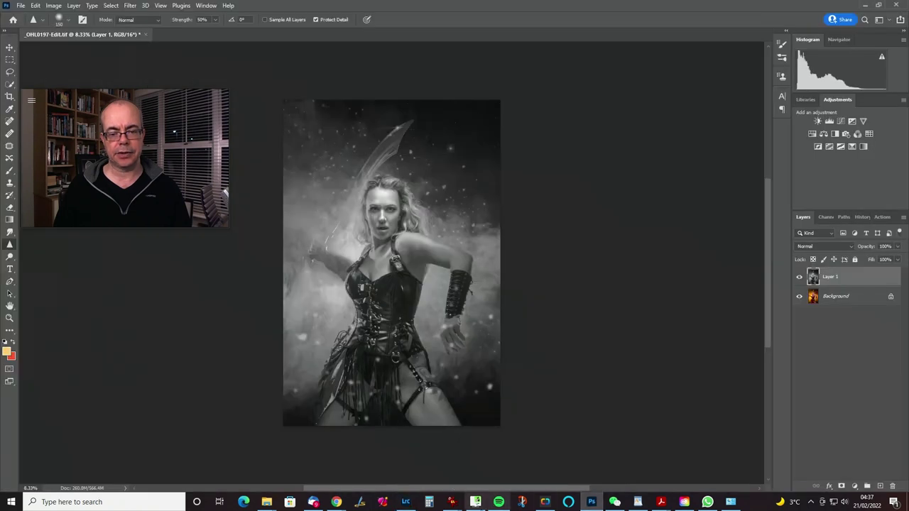
click(405, 502)
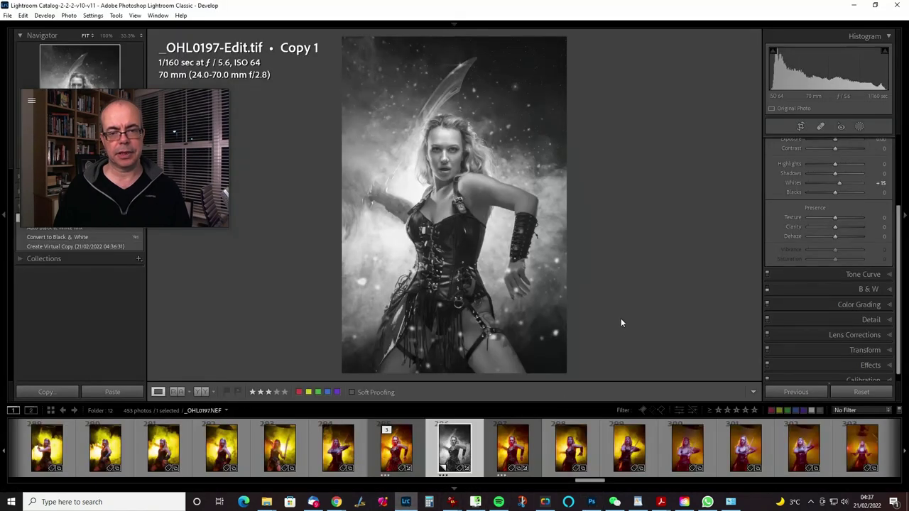
click(593, 502)
mouse_move(406, 502)
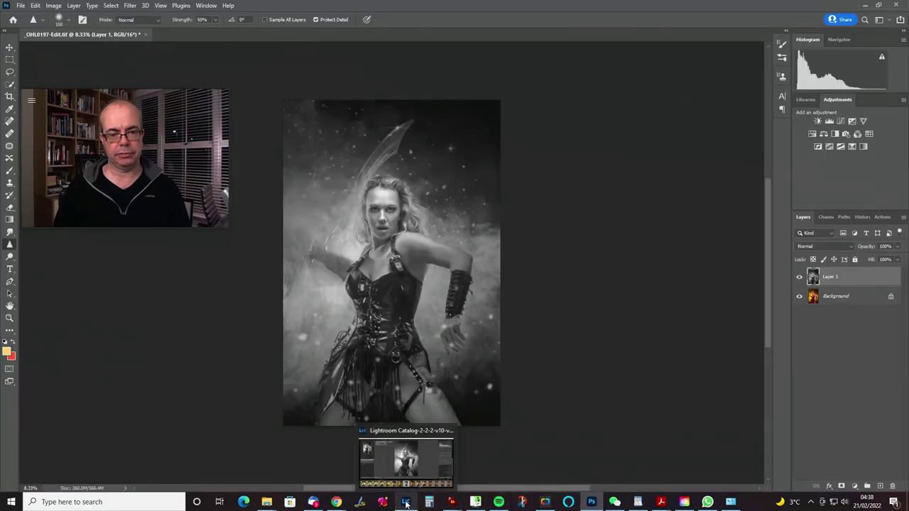
click(406, 502)
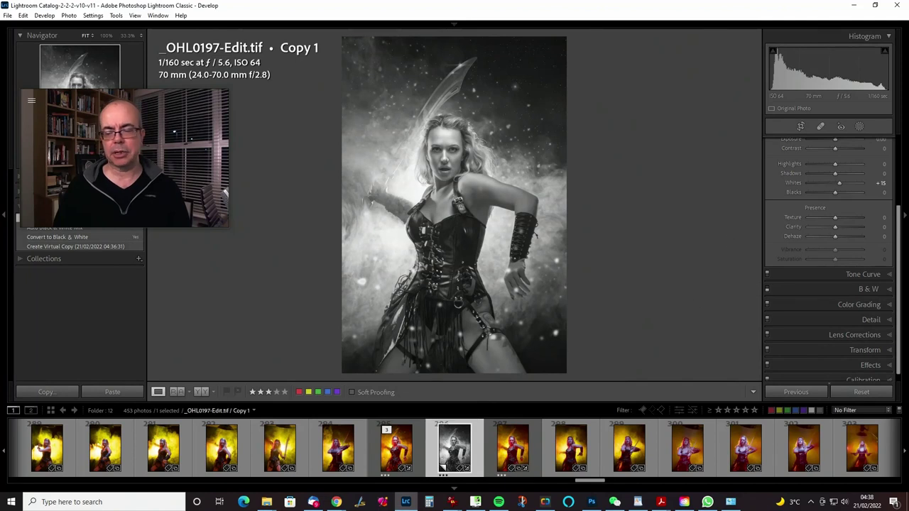
- Reset the Whites and Tint of the black-and-white virtual copy to 0
scroll(899, 260, up, 3)
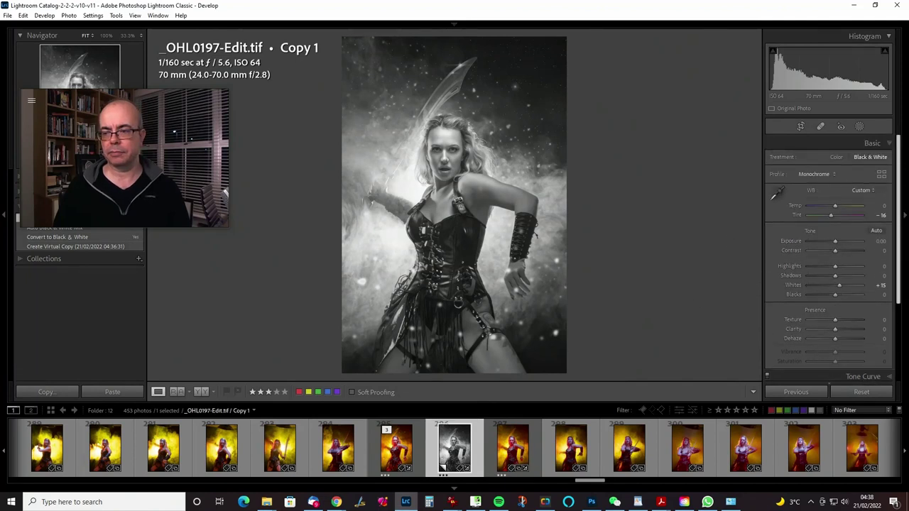
double_click(839, 284)
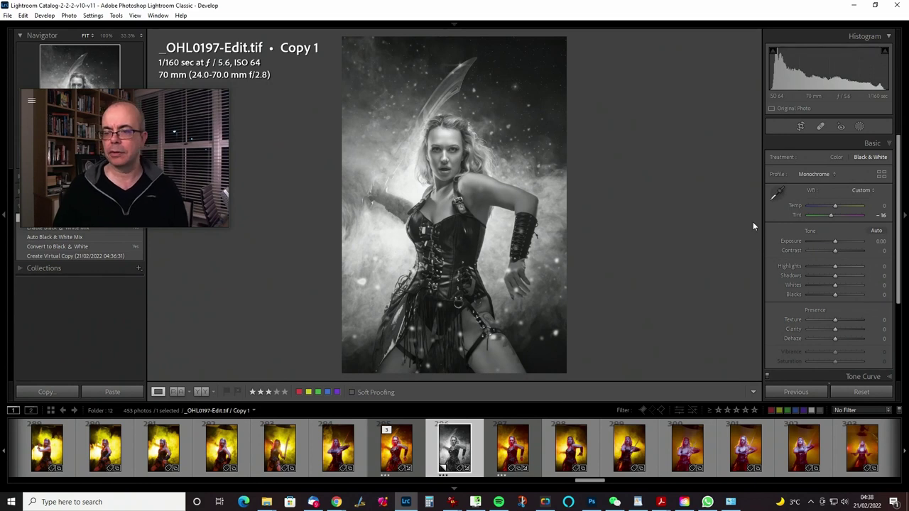
double_click(829, 214)
- Try Temp -21, Tint +11 and Highlights +53 on the virtual copy, and reset all three to 0
mouse_move(835, 206)
mouse_down()
mouse_move(815, 210)
mouse_move(829, 201)
mouse_move(826, 216)
mouse_move(884, 214)
mouse_move(827, 217)
mouse_move(838, 216)
mouse_up()
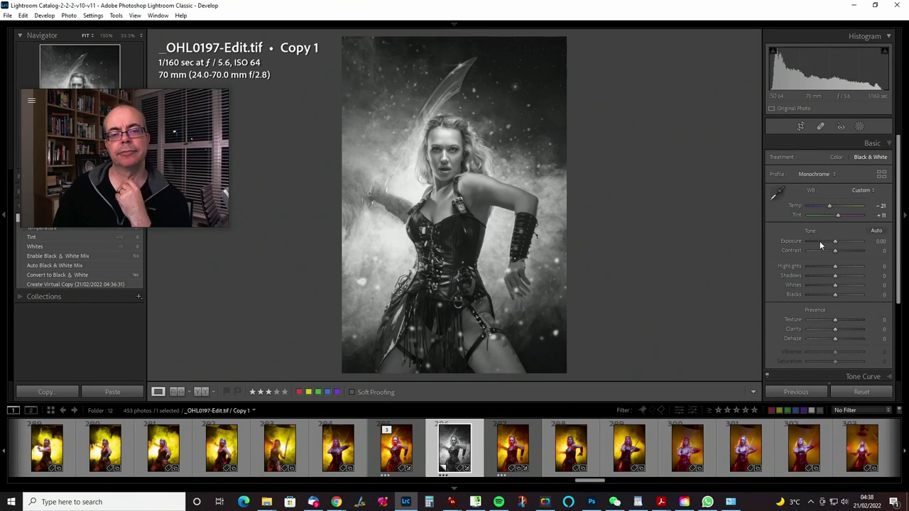
mouse_move(840, 265)
mouse_down()
mouse_move(813, 267)
mouse_move(852, 267)
mouse_up()
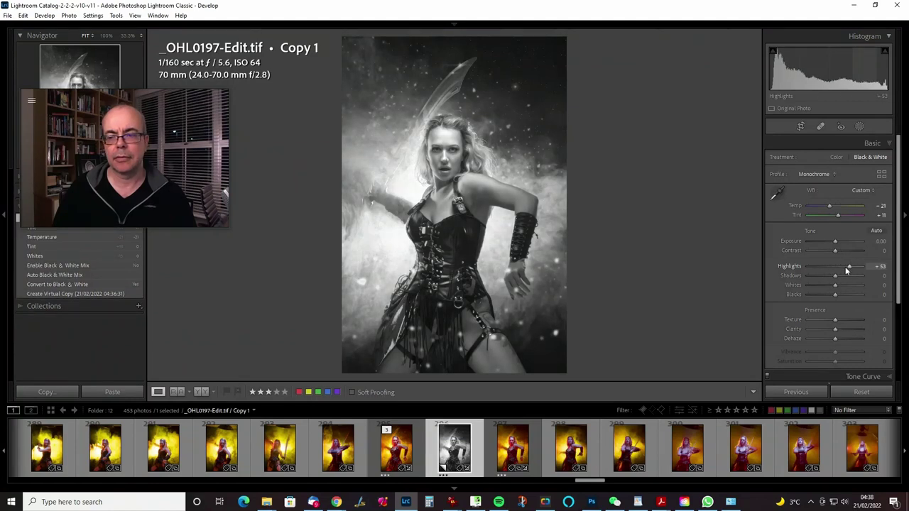
double_click(828, 204)
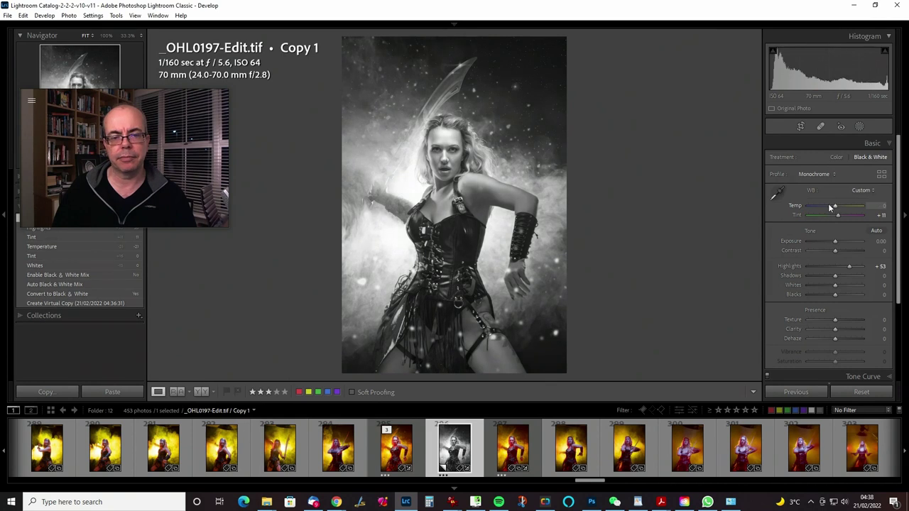
double_click(837, 214)
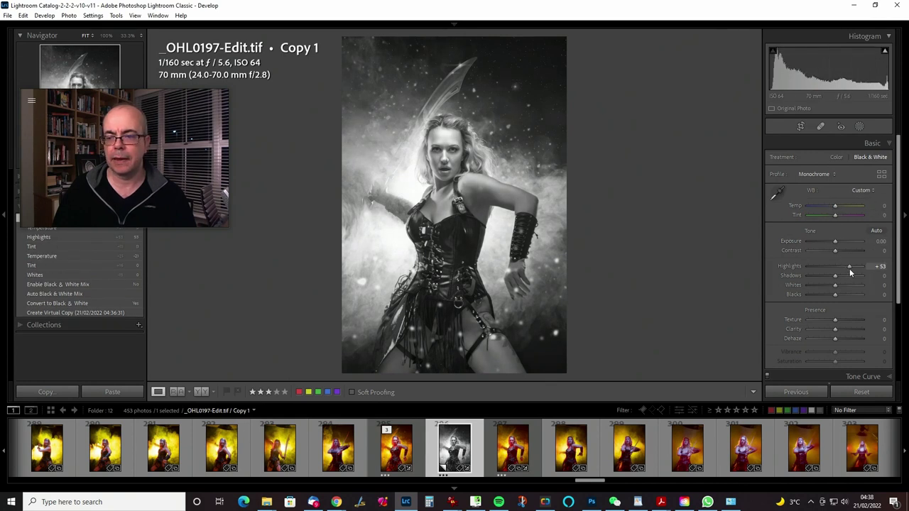
double_click(849, 266)
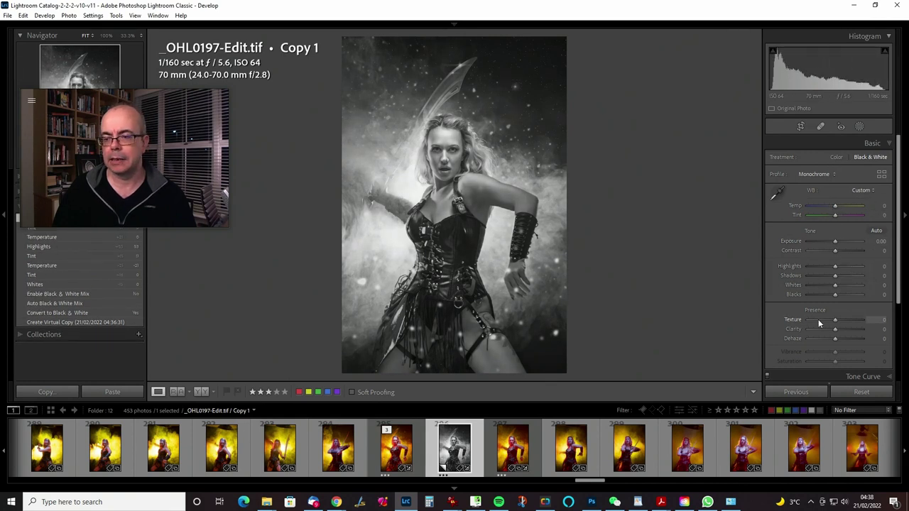
- Set the virtual copy's Shadows to +5 and turn its Black & White Mix back on
mouse_move(834, 276)
mouse_down()
mouse_move(818, 274)
mouse_move(835, 277)
mouse_up()
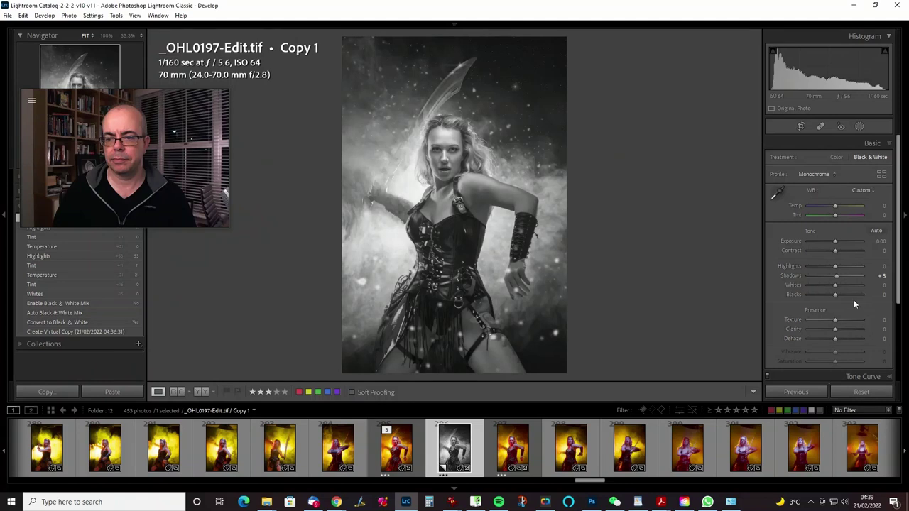
scroll(854, 299, down, 3)
click(809, 287)
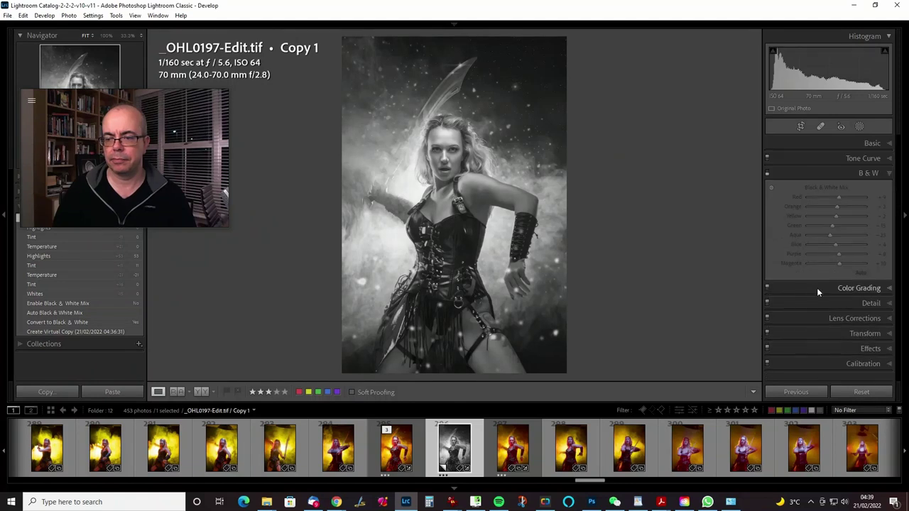
click(768, 171)
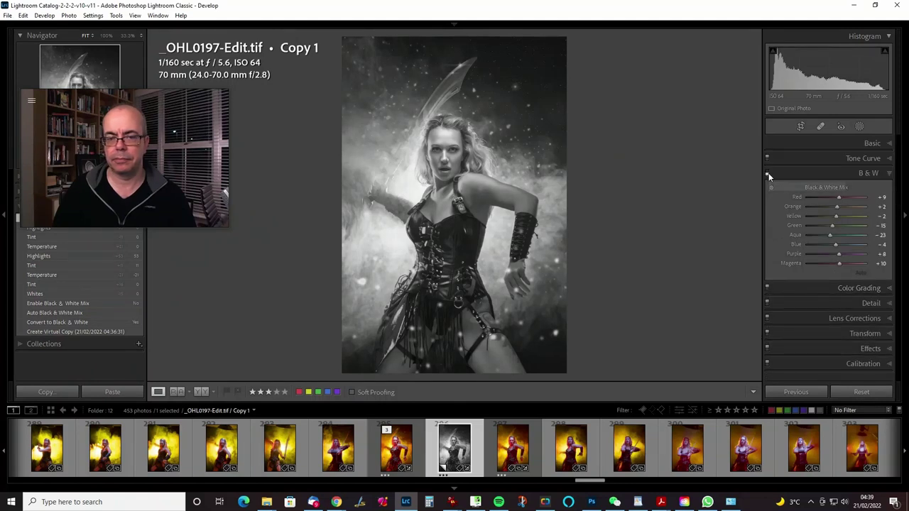
- Try Yellow at -42 in the Black & White Mix, reset it, and darken the bright smoke by targeted adjustment to Yellow -22 and Orange +1
drag(836, 216, 823, 215)
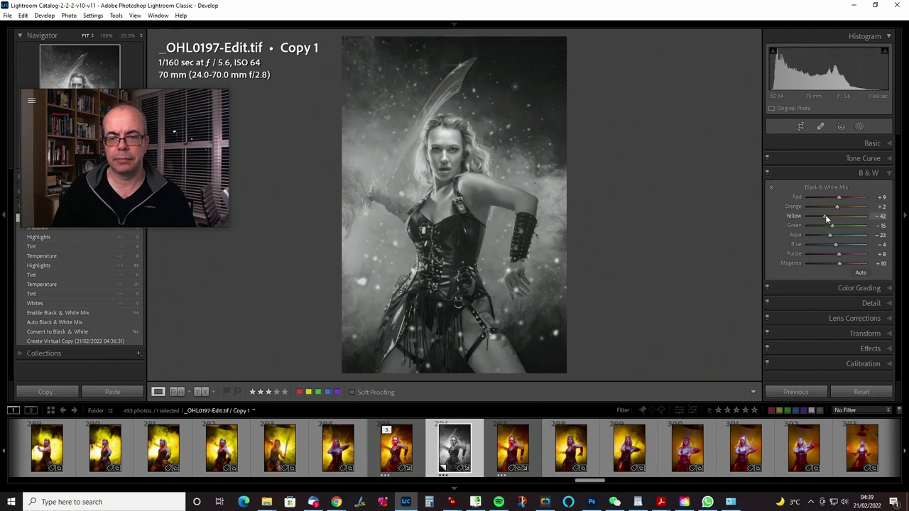
double_click(825, 214)
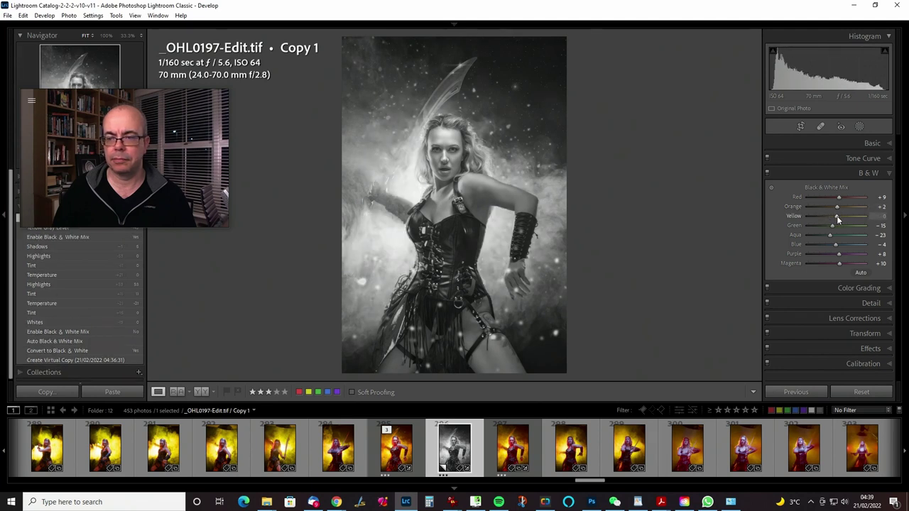
click(771, 188)
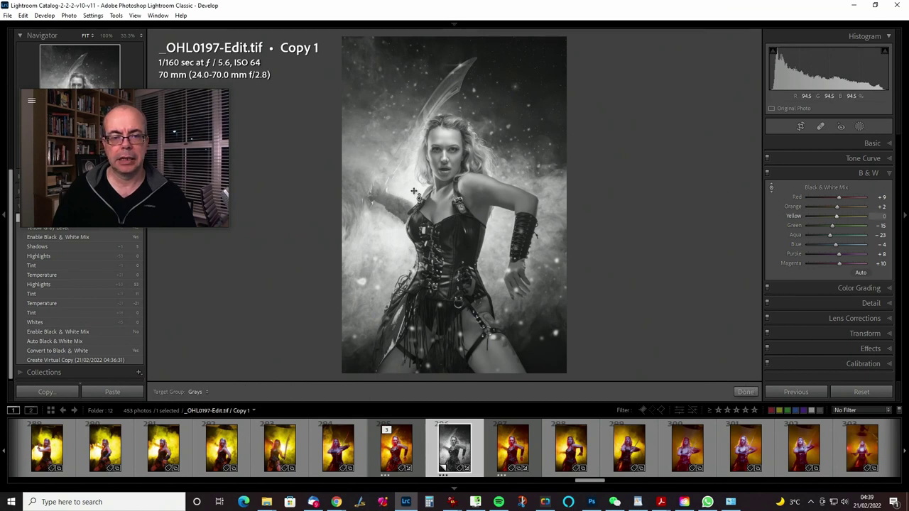
drag(419, 195, 475, 212)
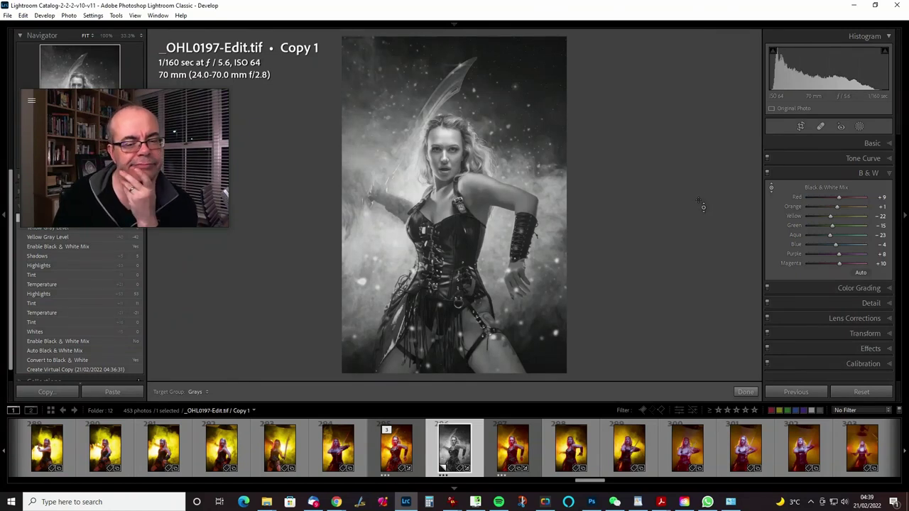
- Try darkening the yellow smoke in the colour photo _OHL0197-Edit.tif by targeted luminance adjustment to Yellow -34, and return the Yellow and Green luminance to 0
click(403, 458)
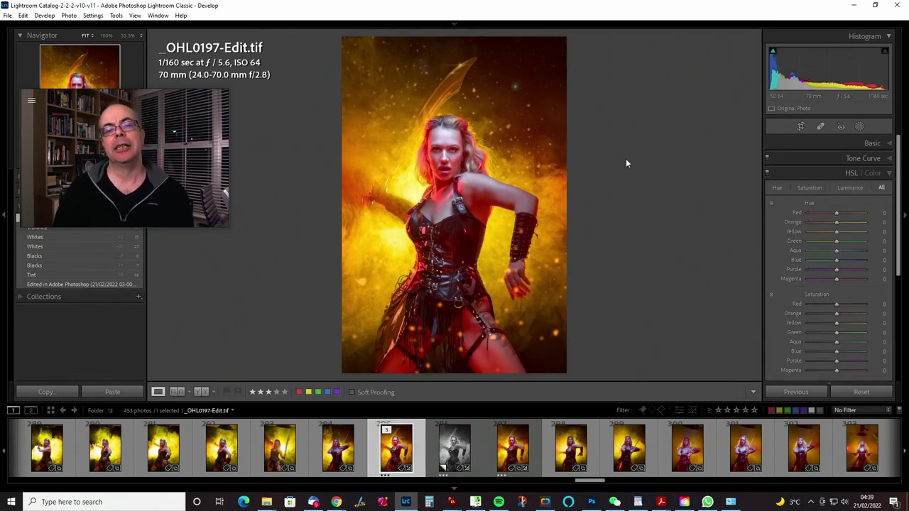
scroll(846, 241, down, 2)
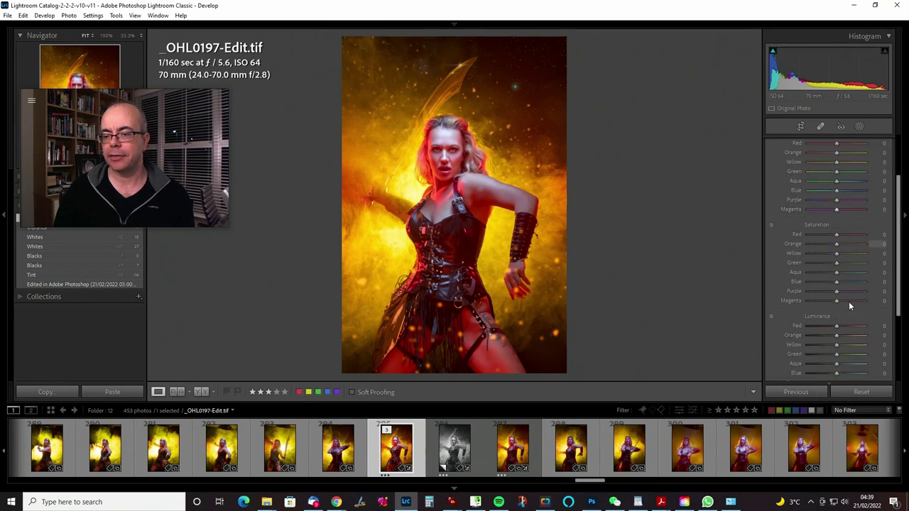
scroll(839, 338, down, 1)
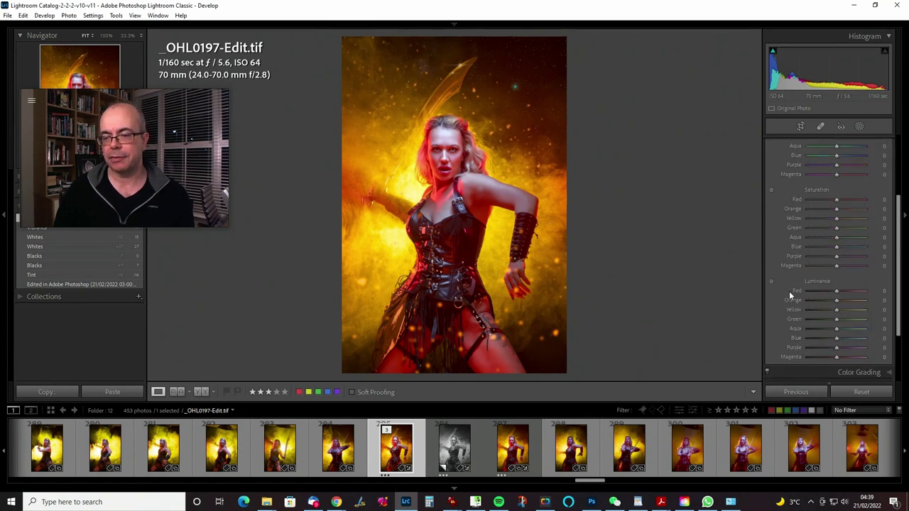
click(771, 281)
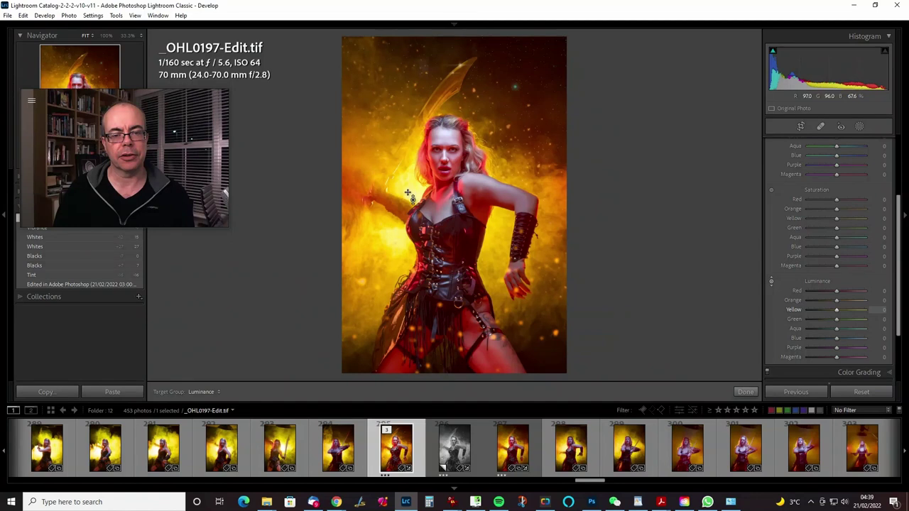
drag(397, 213, 397, 238)
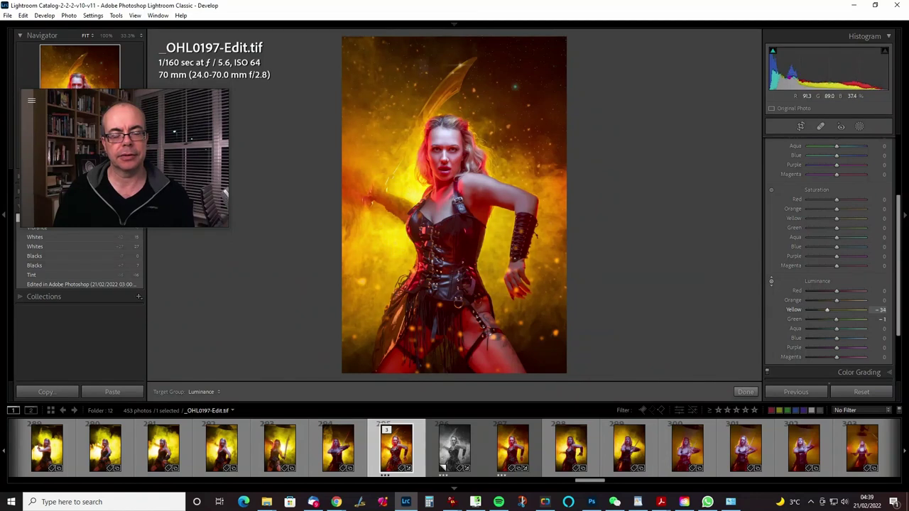
drag(490, 250, 491, 228)
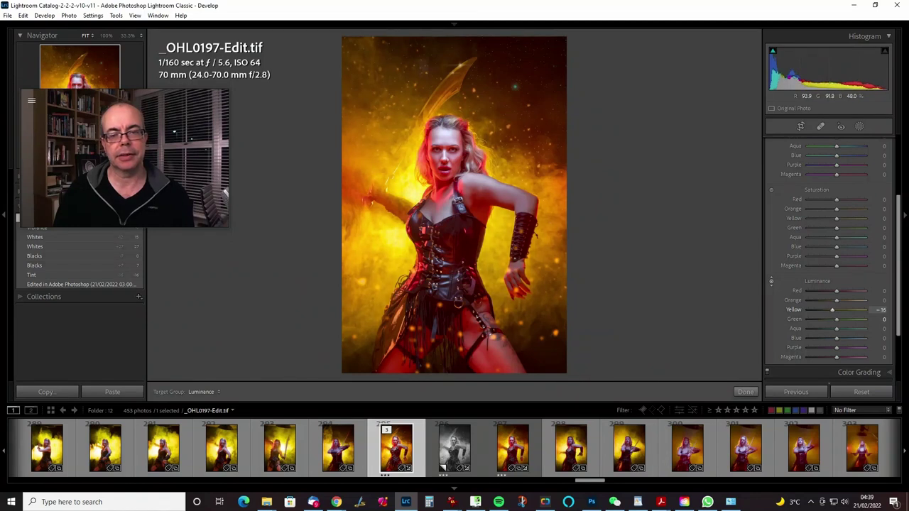
mouse_move(491, 228)
mouse_down()
mouse_move(491, 129)
mouse_move(495, 234)
mouse_up()
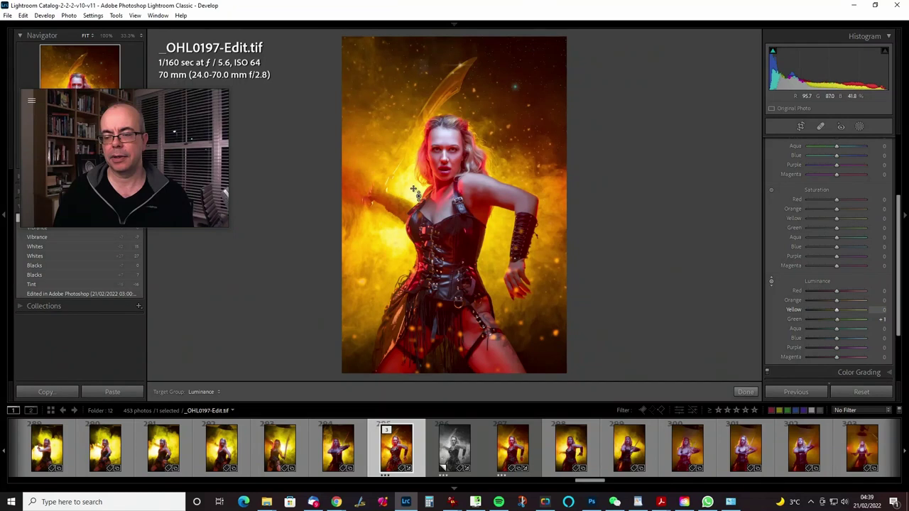
double_click(837, 319)
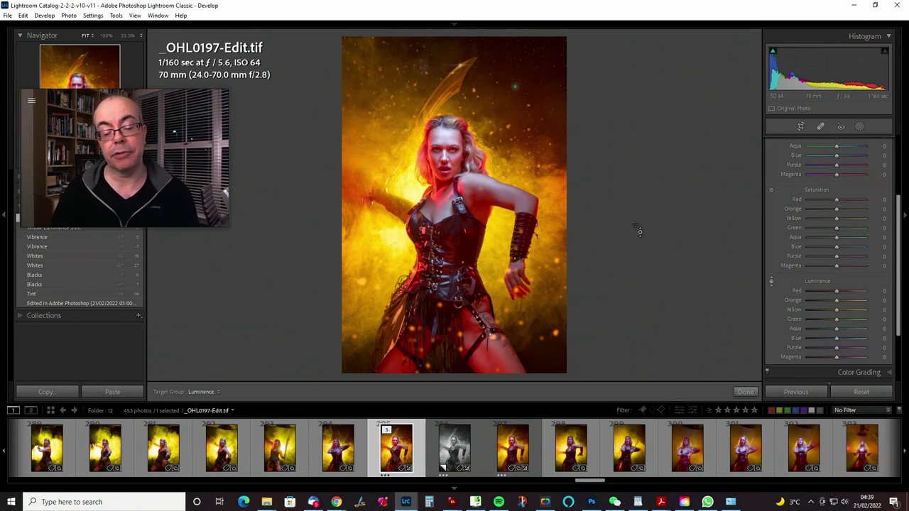
click(145, 135)
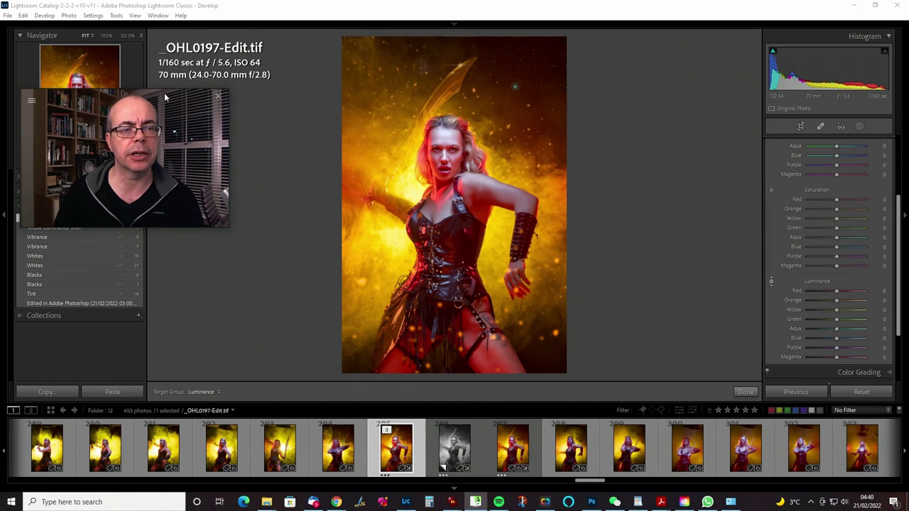
drag(162, 93, 725, 31)
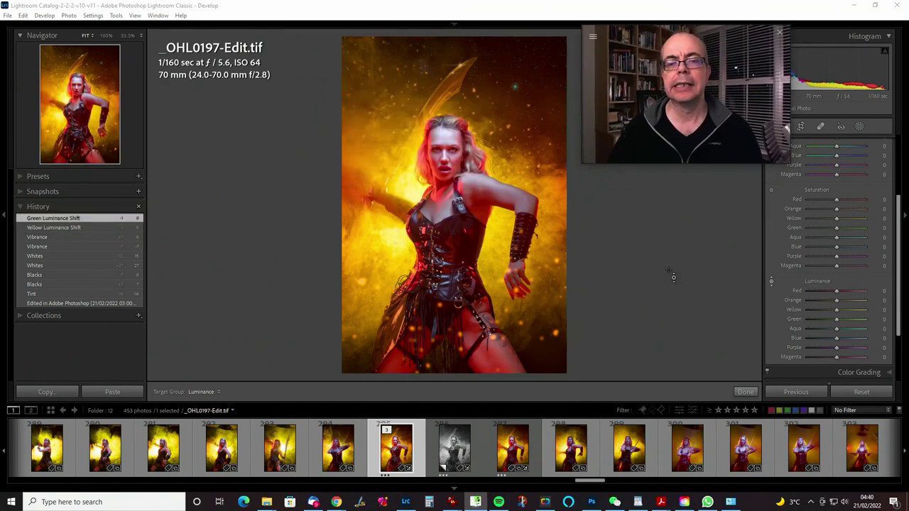